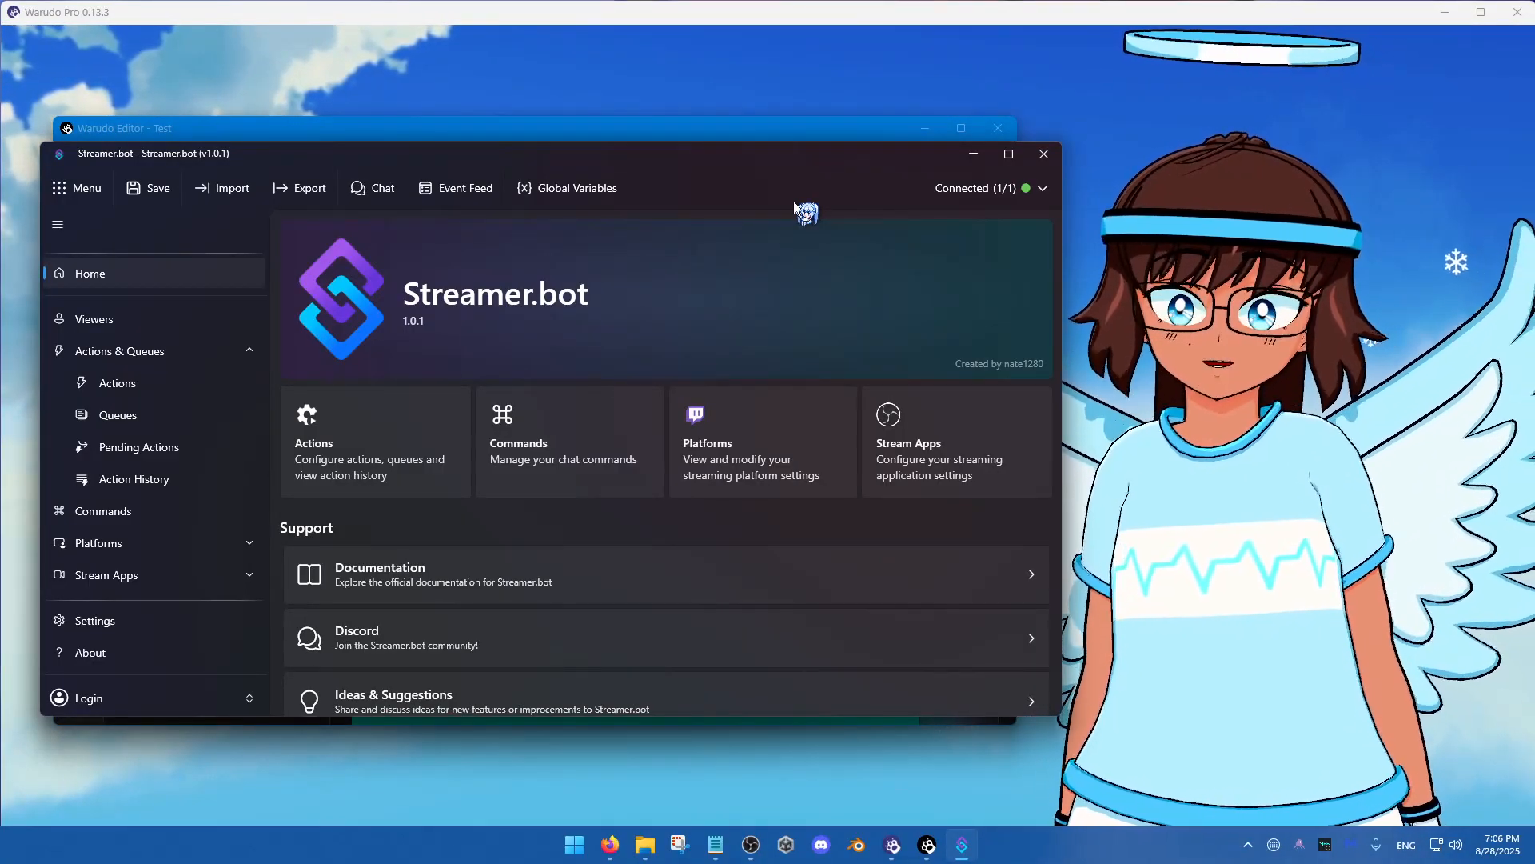
left_click(879, 126)
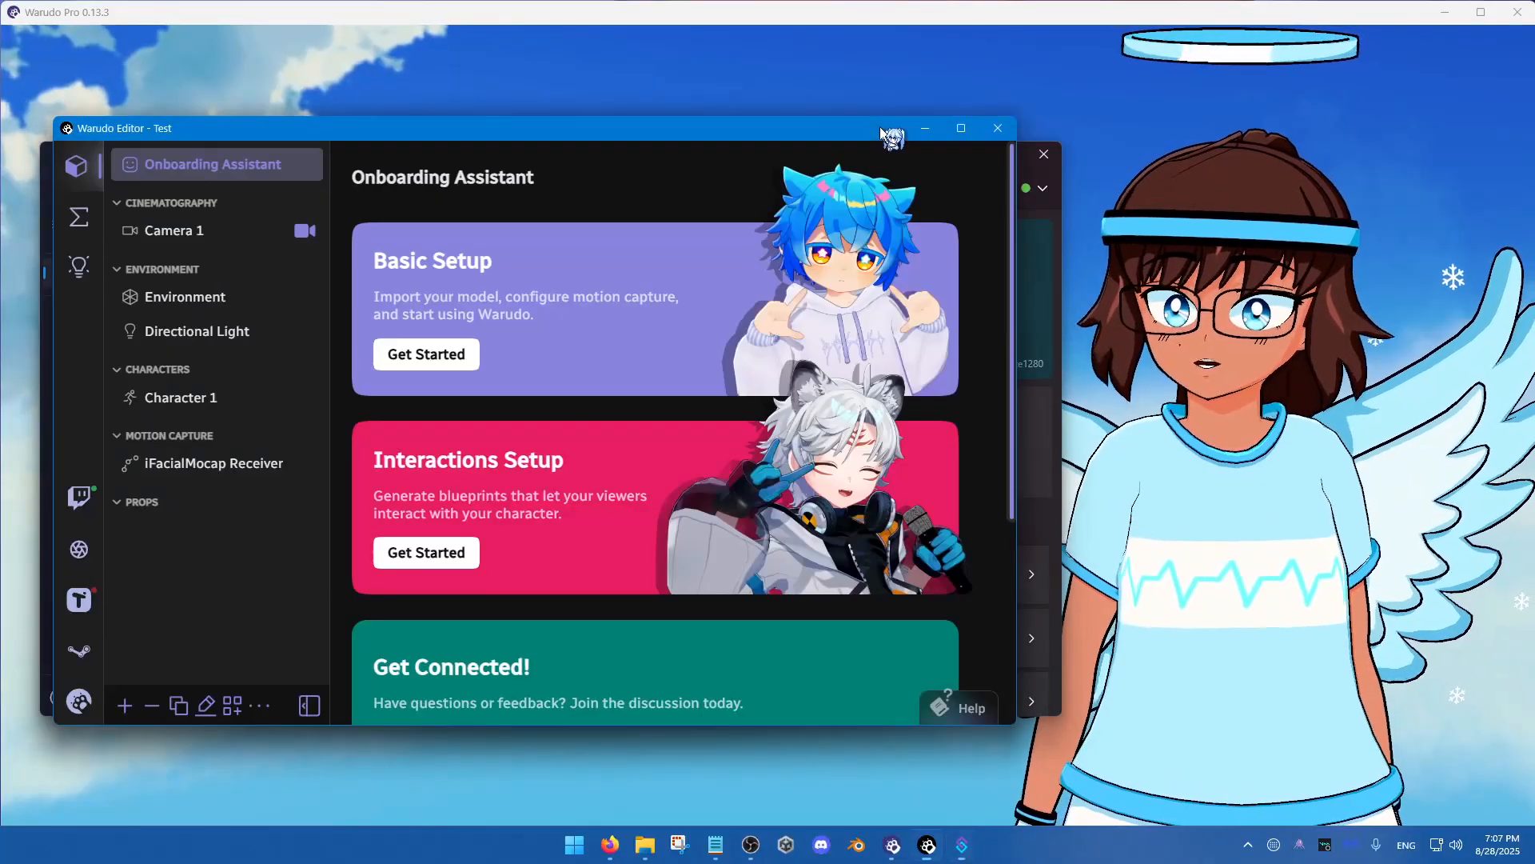
left_click_drag(867, 138, 828, 134)
left_click(1010, 207)
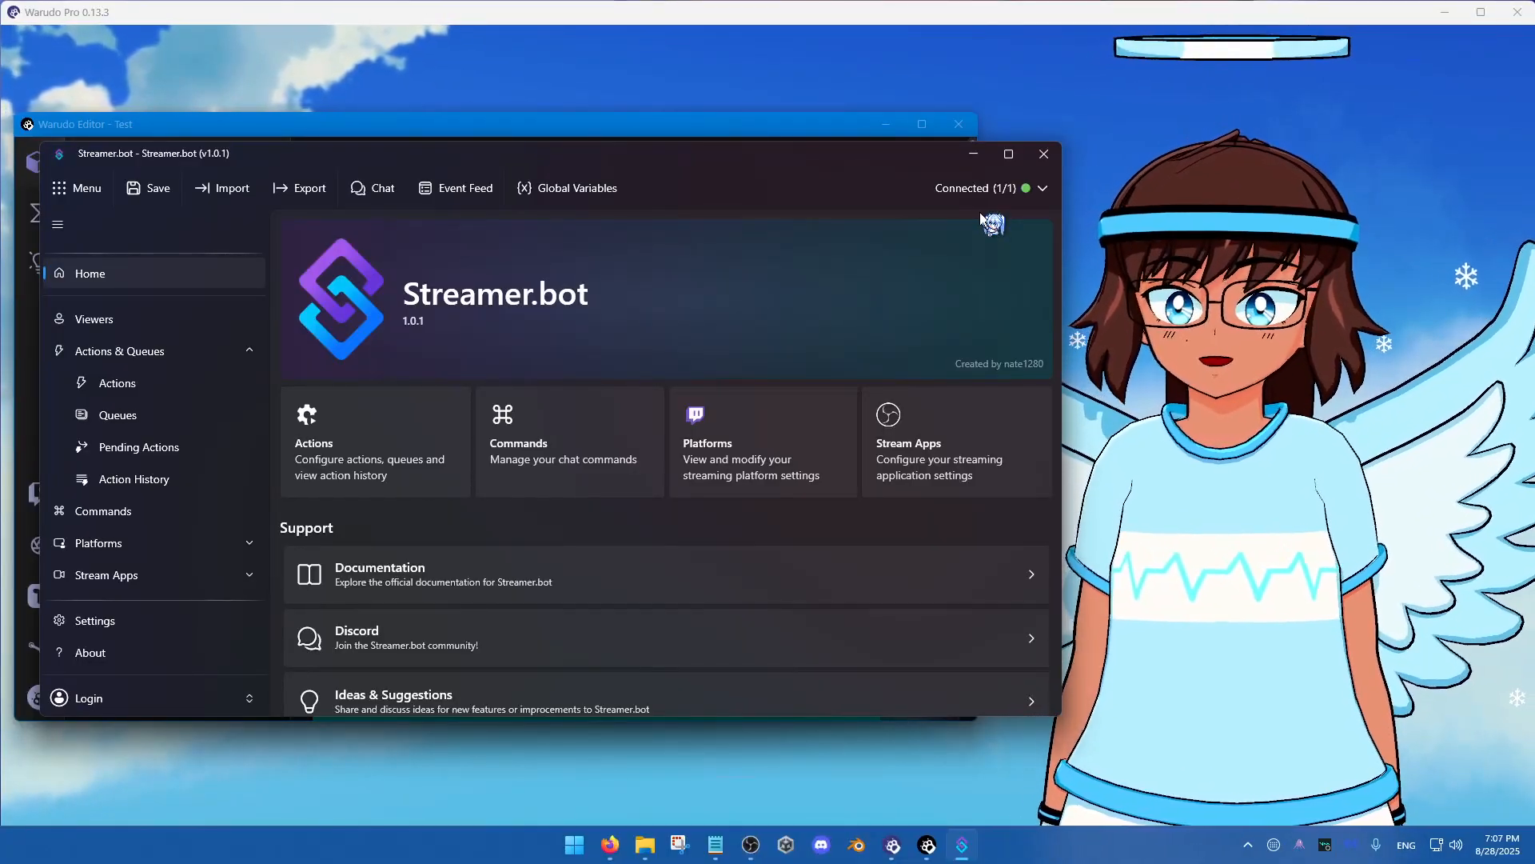
left_click_drag(676, 164, 667, 168)
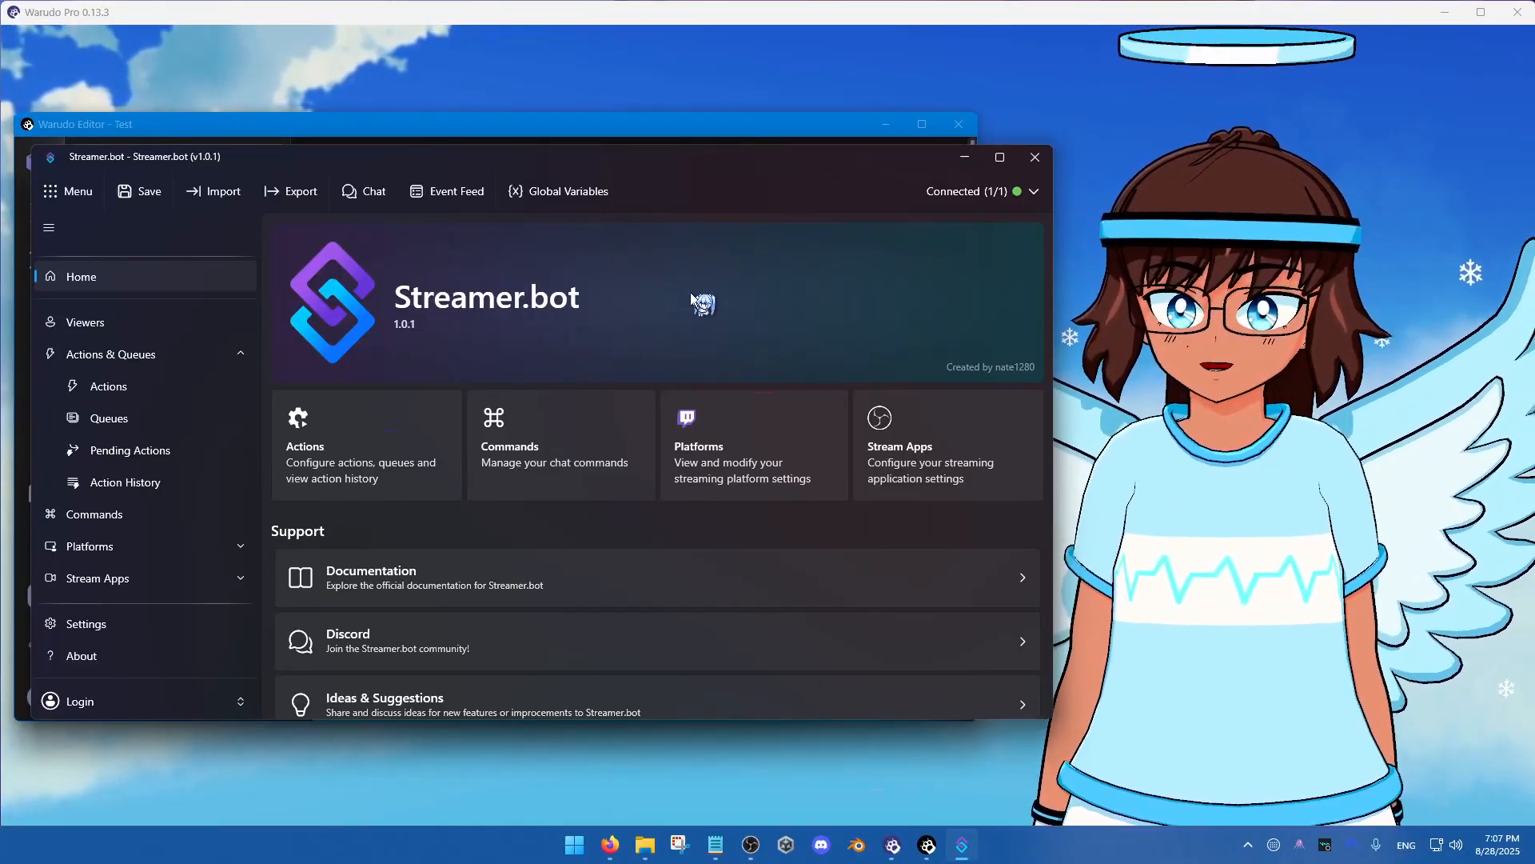
left_click_drag(717, 160, 758, 115)
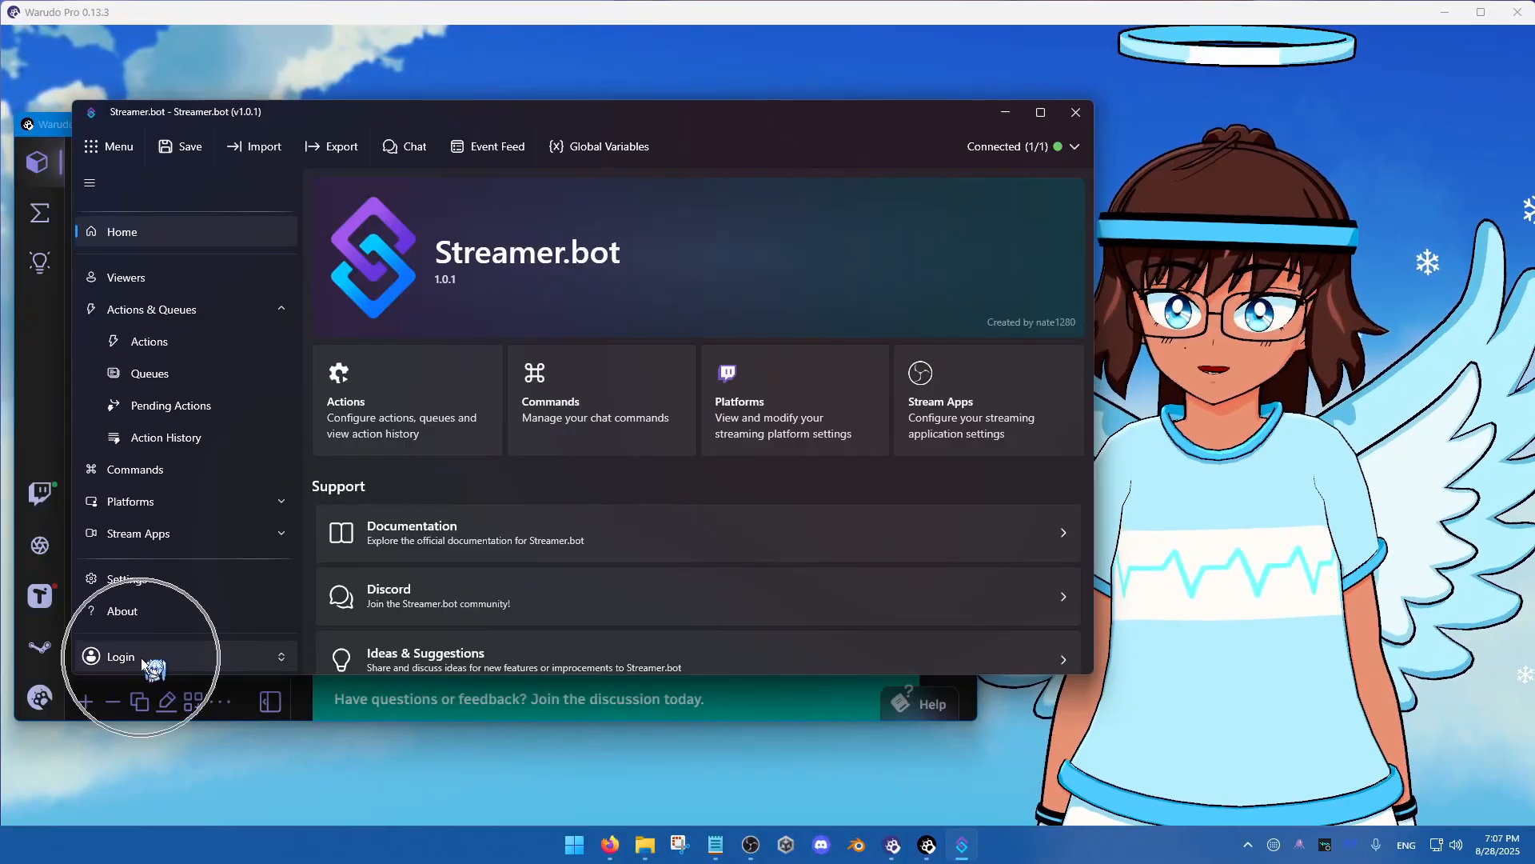
left_click_drag(636, 116, 603, 144)
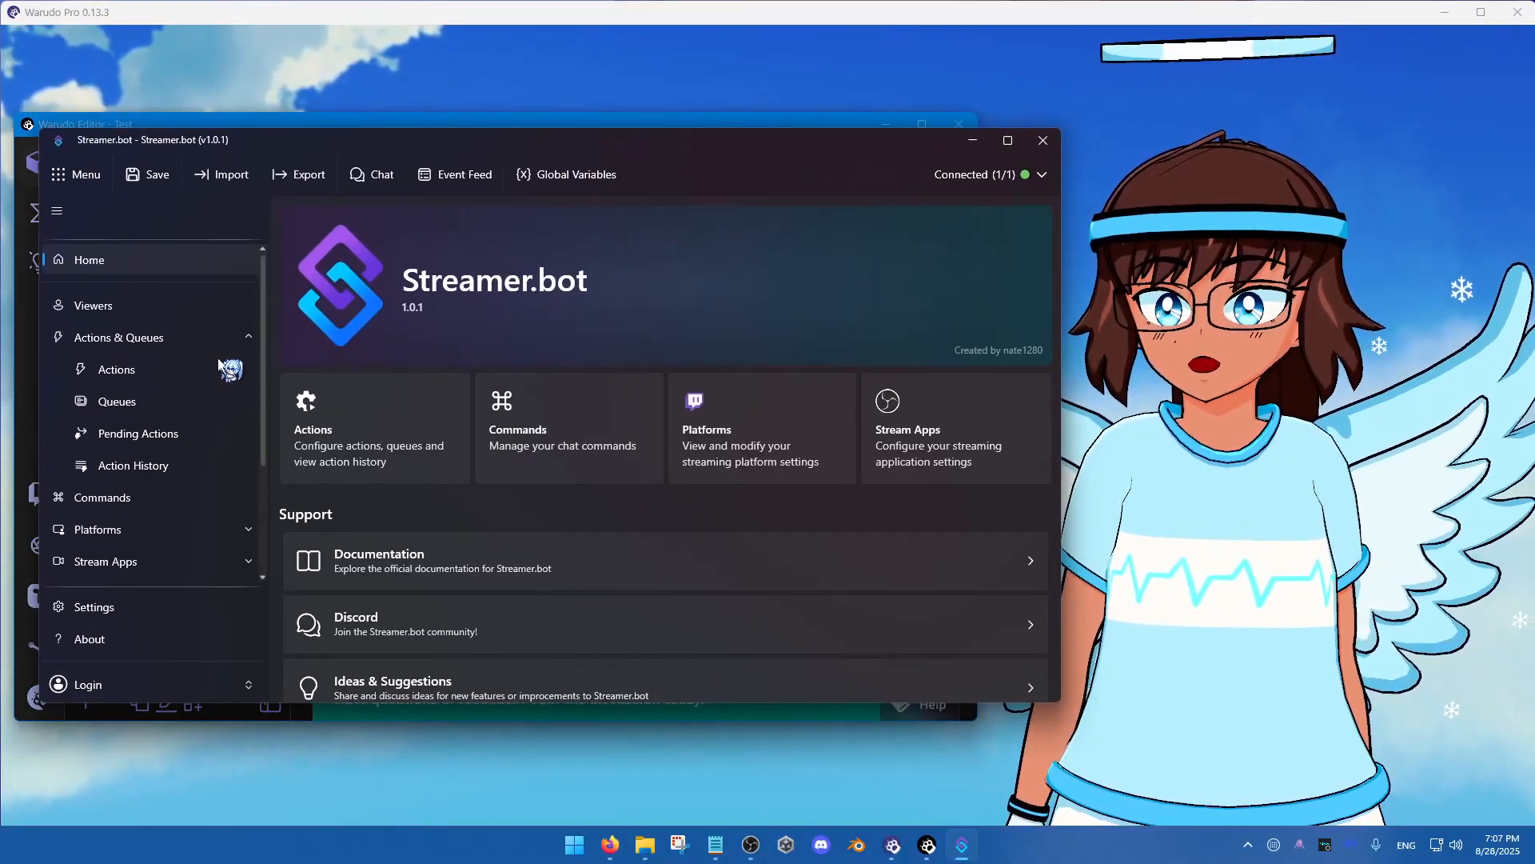
scroll(215, 396, "down", 2)
scroll(212, 444, "up", 2)
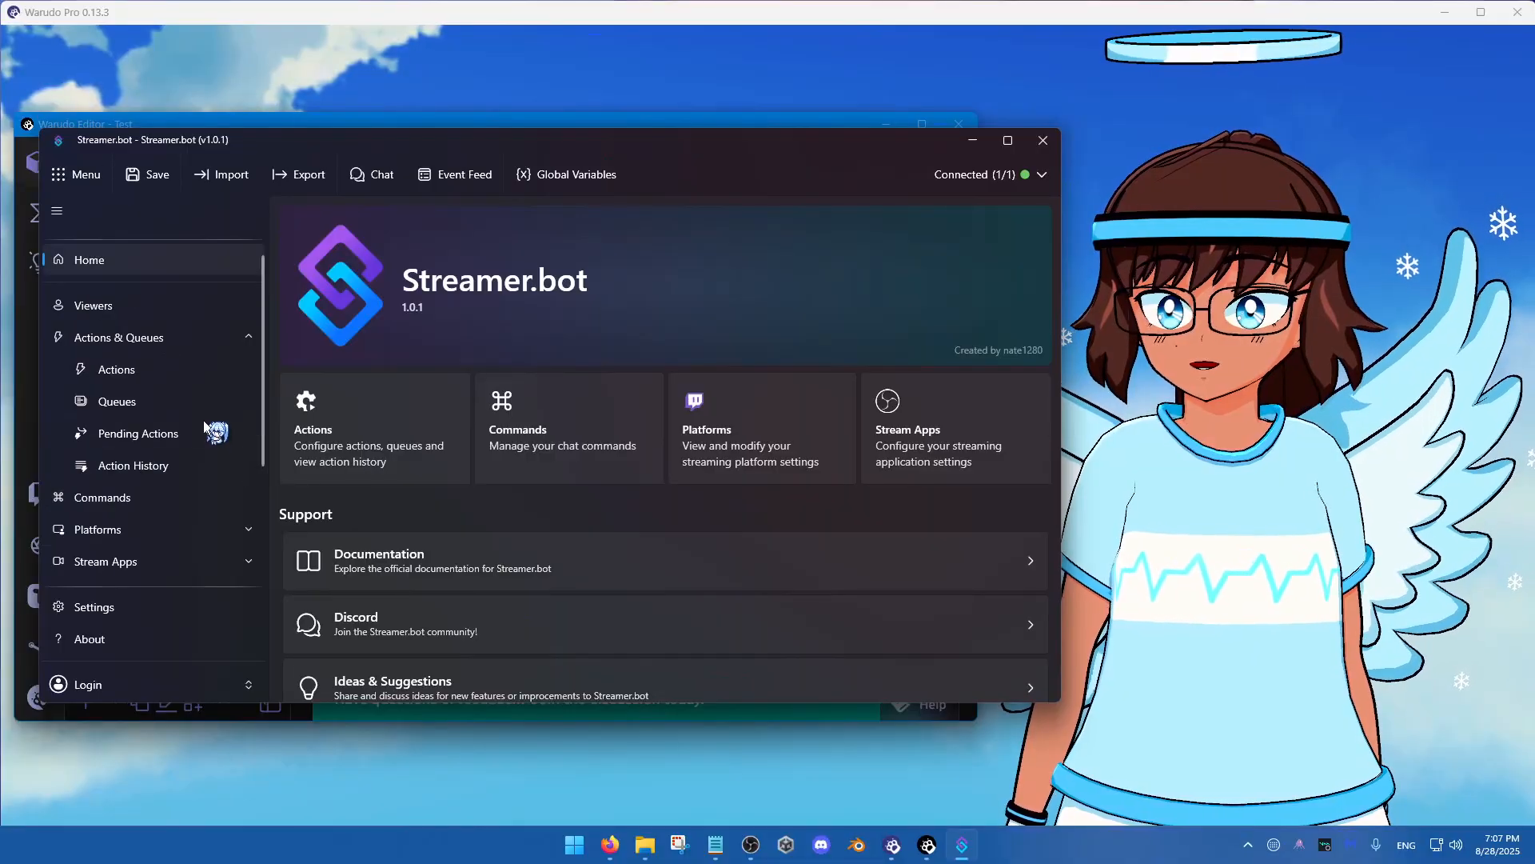
Open the Twitch platform settings and check the connected broadcaster account
scroll(212, 443, "down", 5)
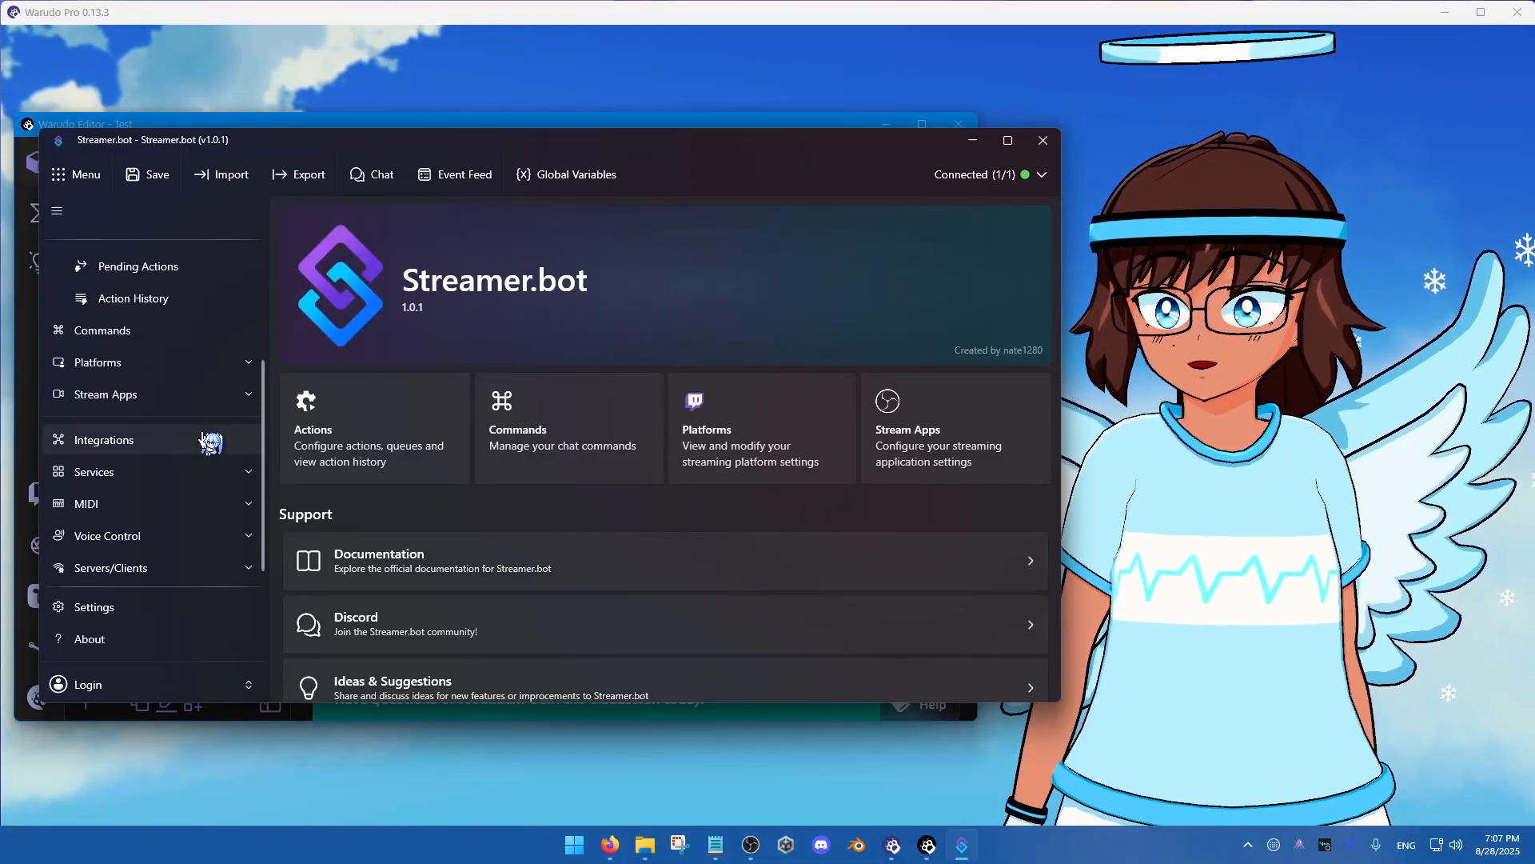
left_click(183, 366)
left_click(134, 368)
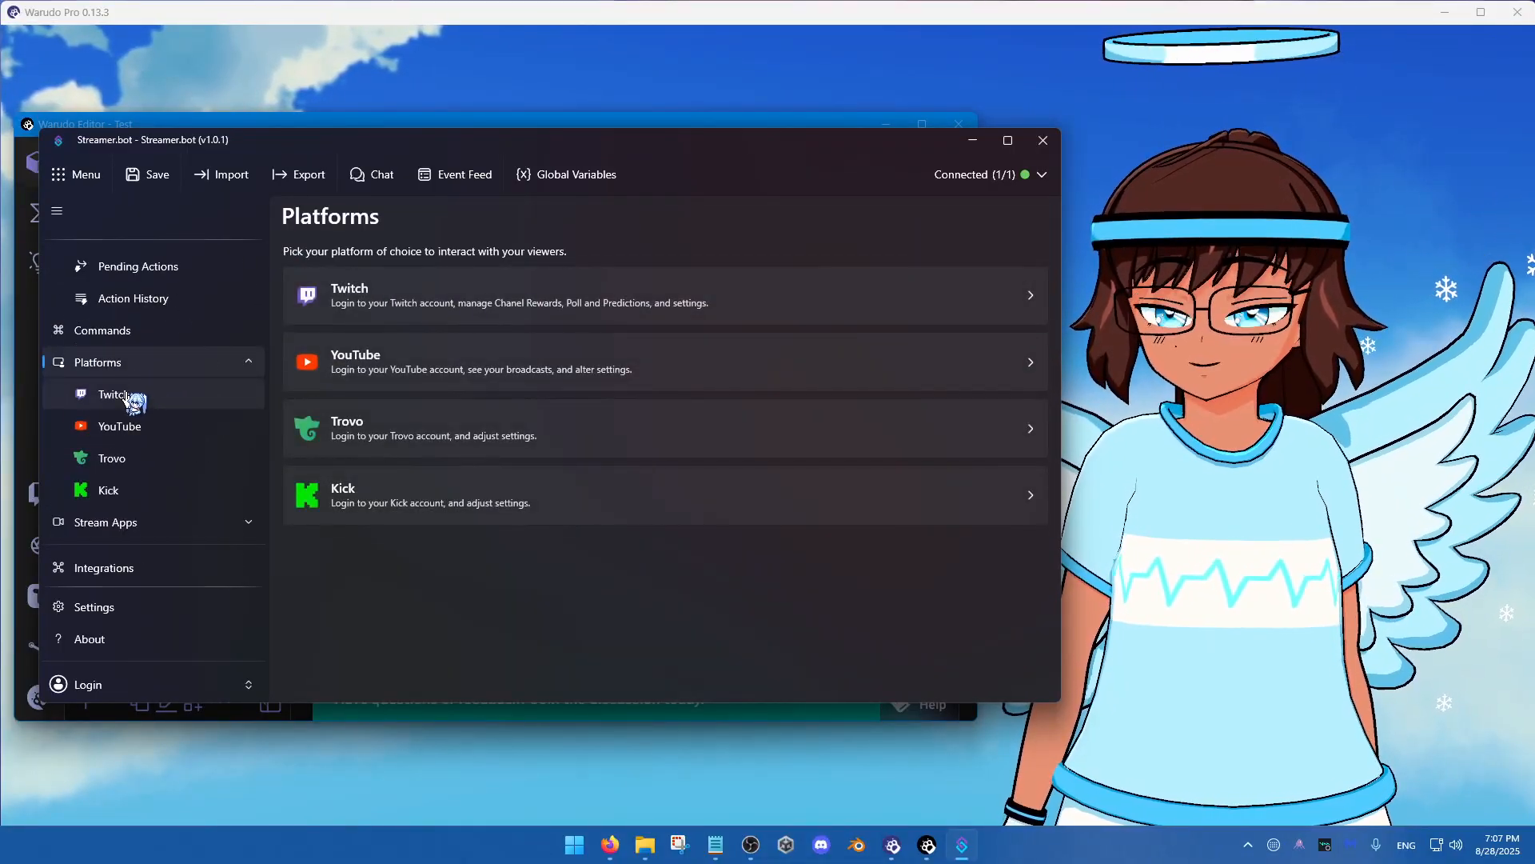
left_click(128, 394)
scroll(444, 511, "down", 3)
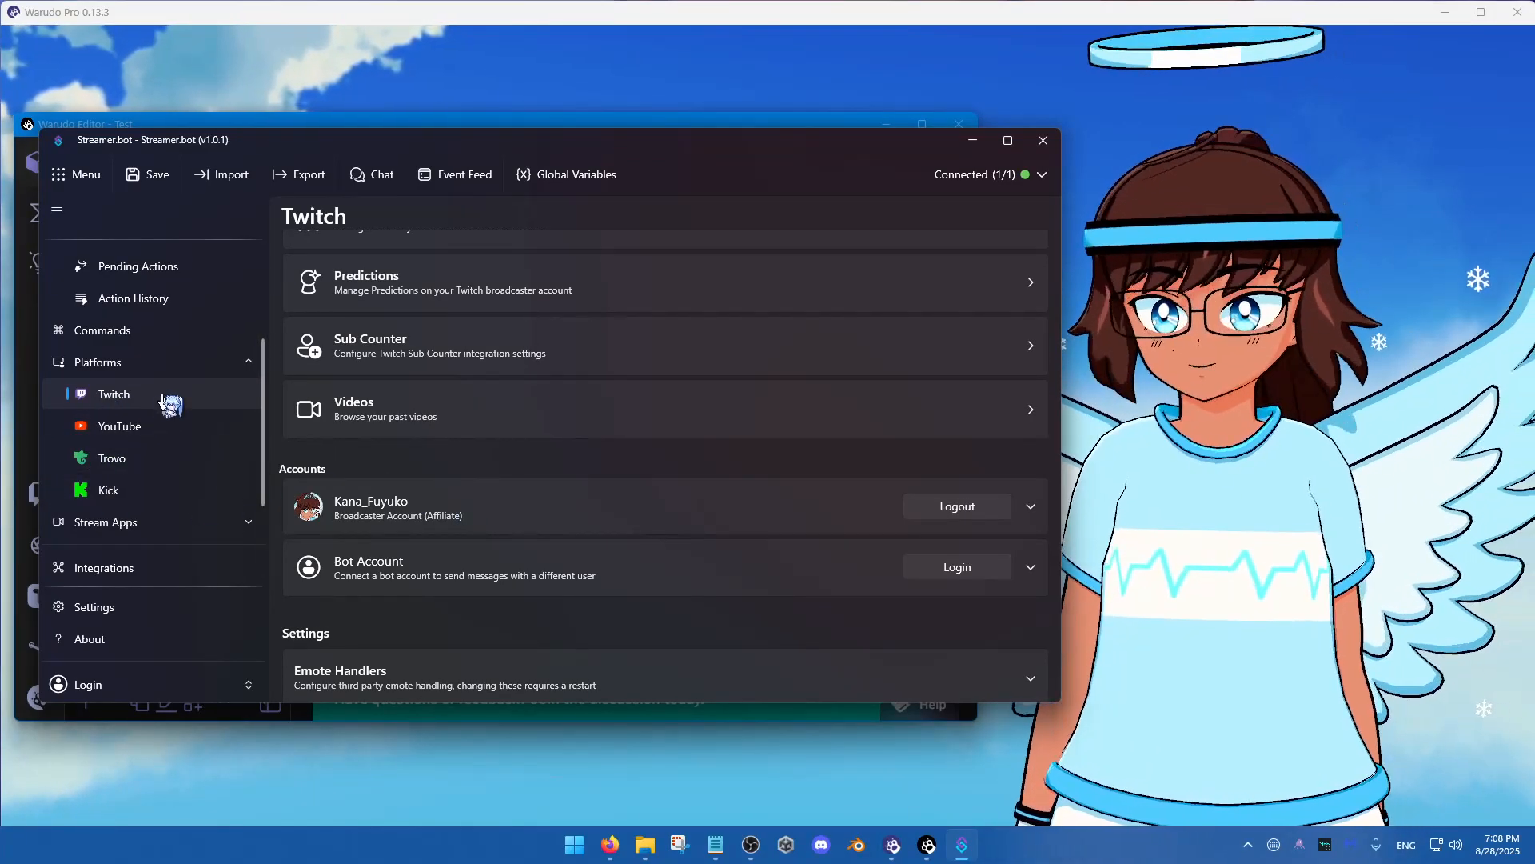
key("ctrl")
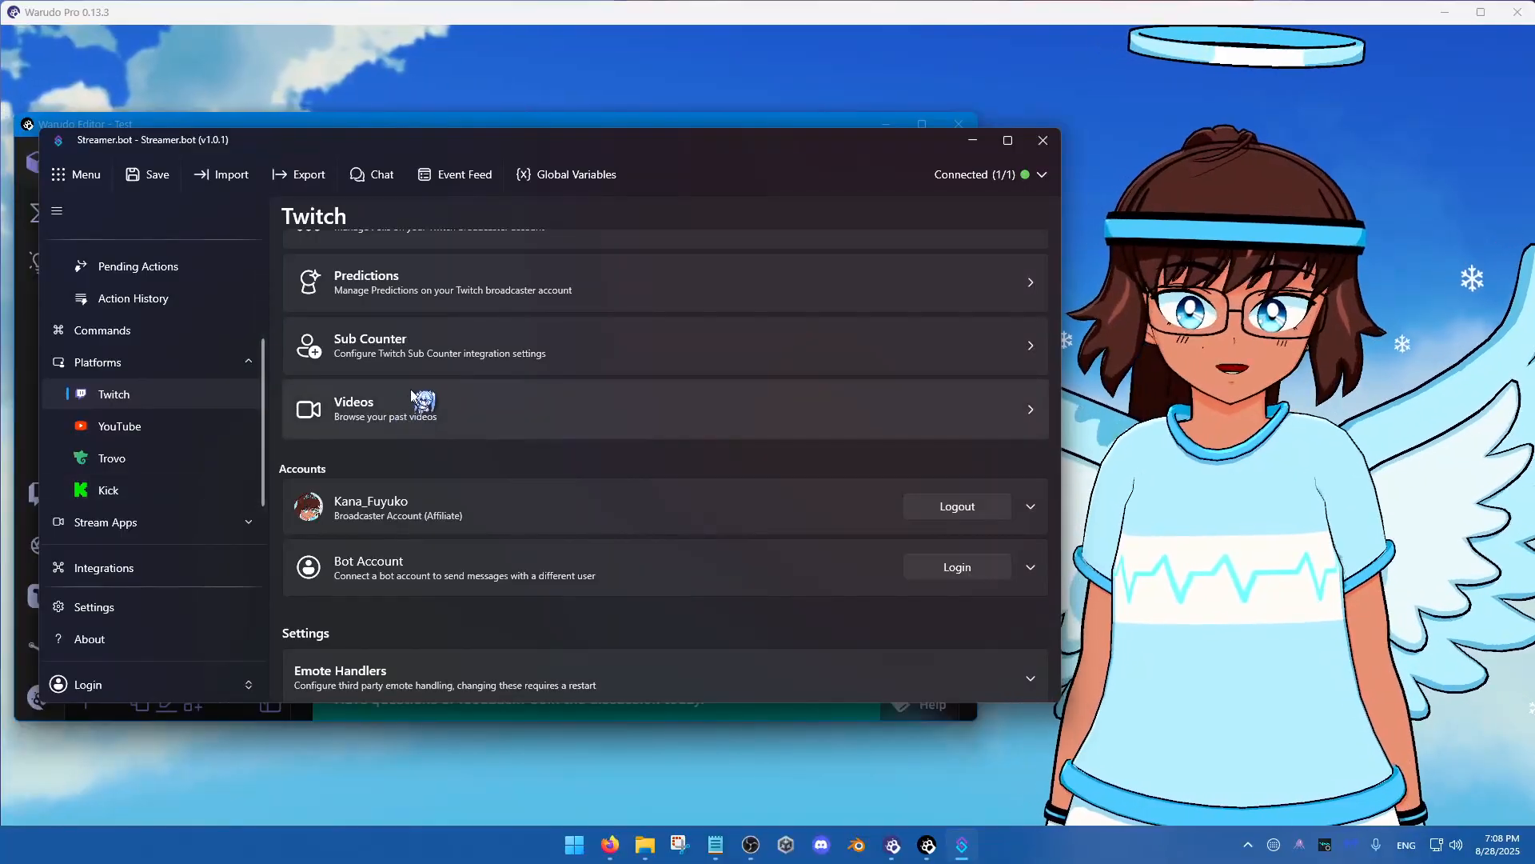
scroll(462, 537, "up", 1)
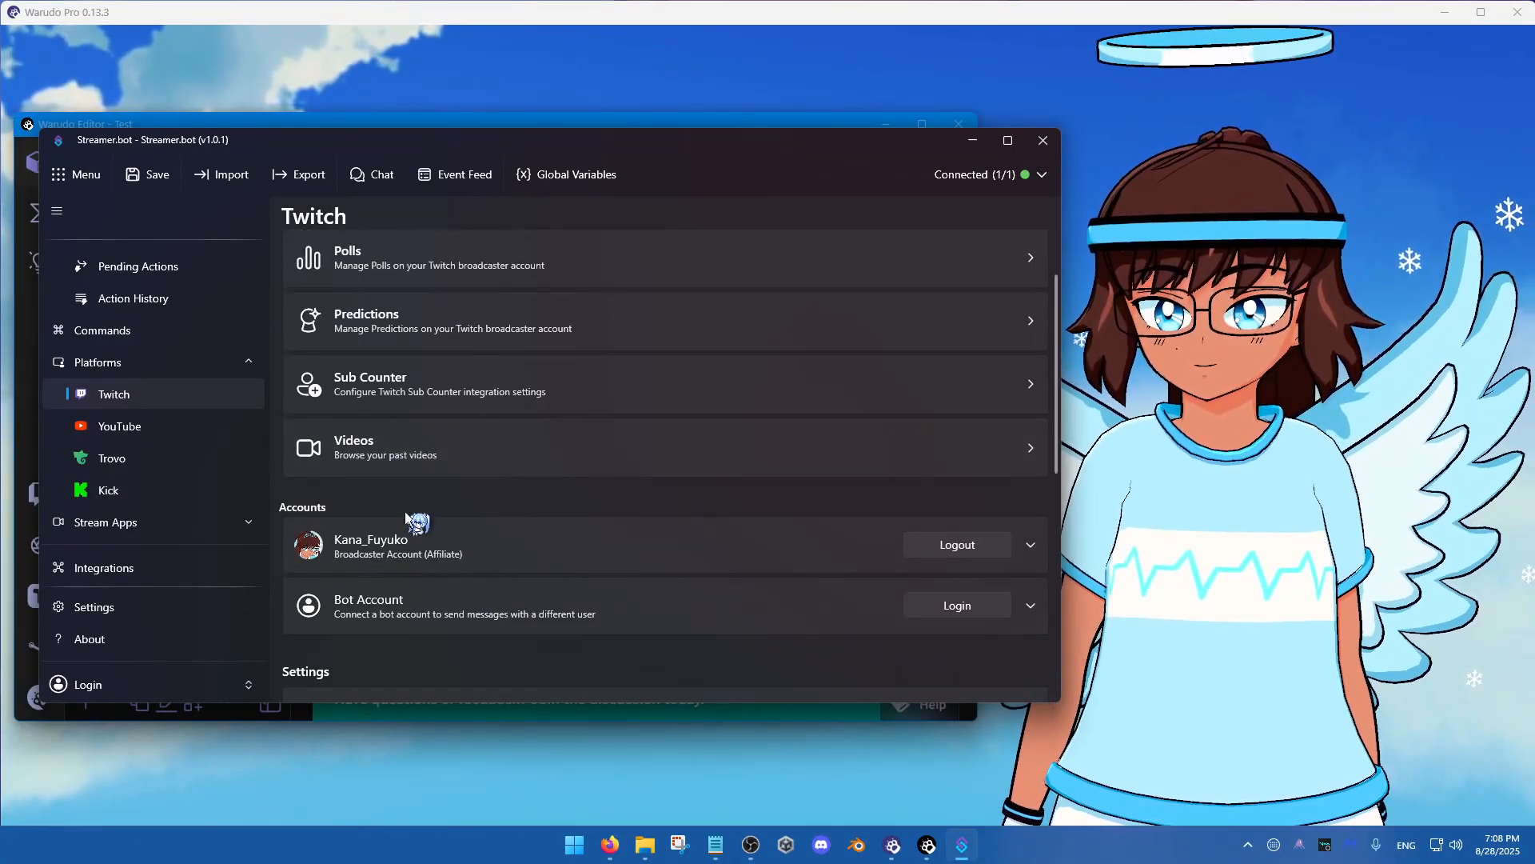
Open the WebSocket Server settings and enable Auto Start
left_click(179, 367)
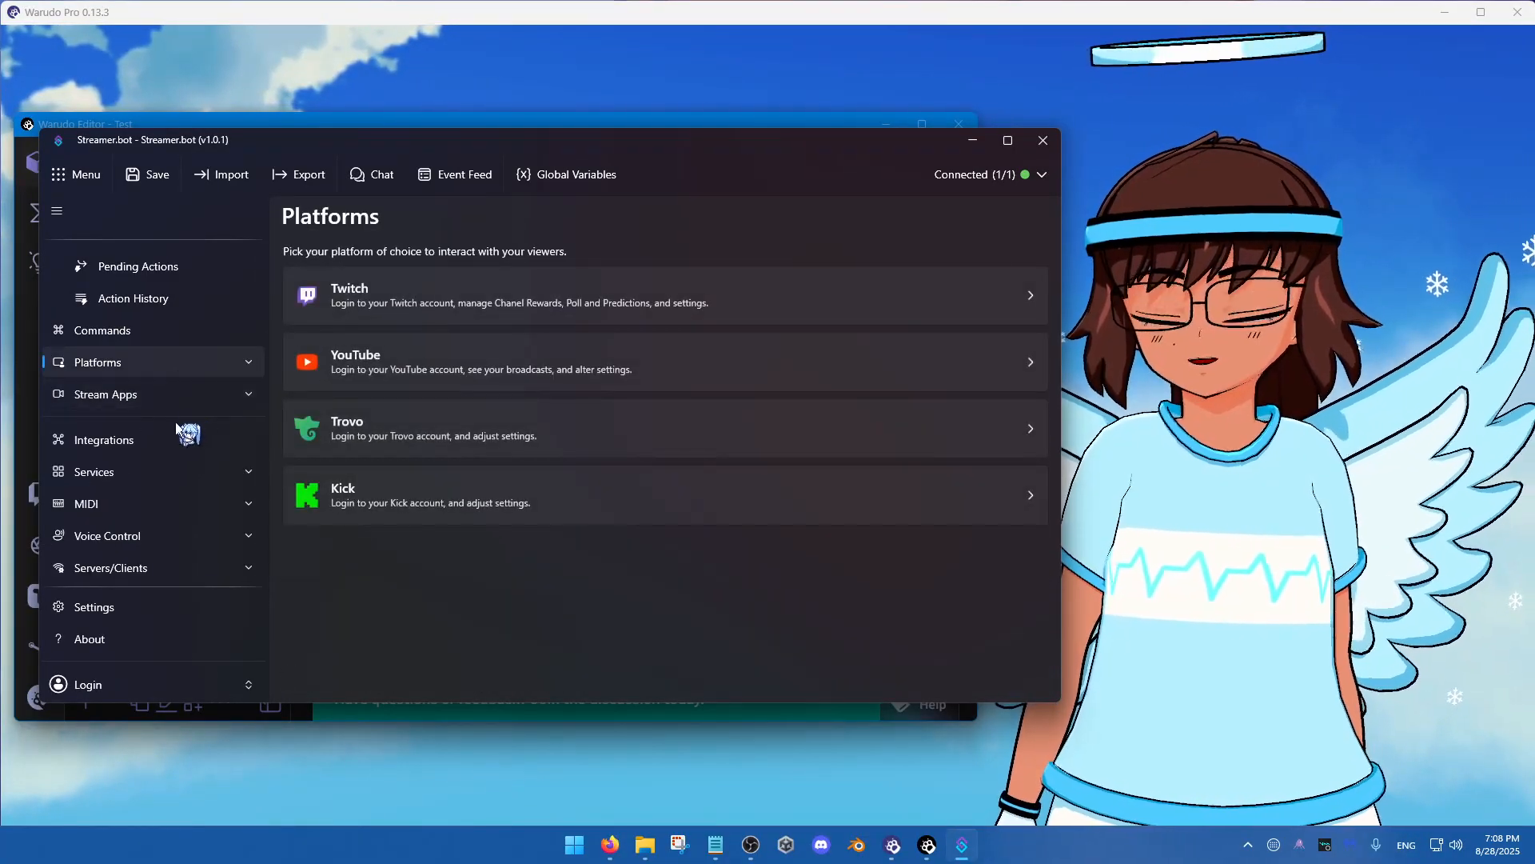
left_click(160, 571)
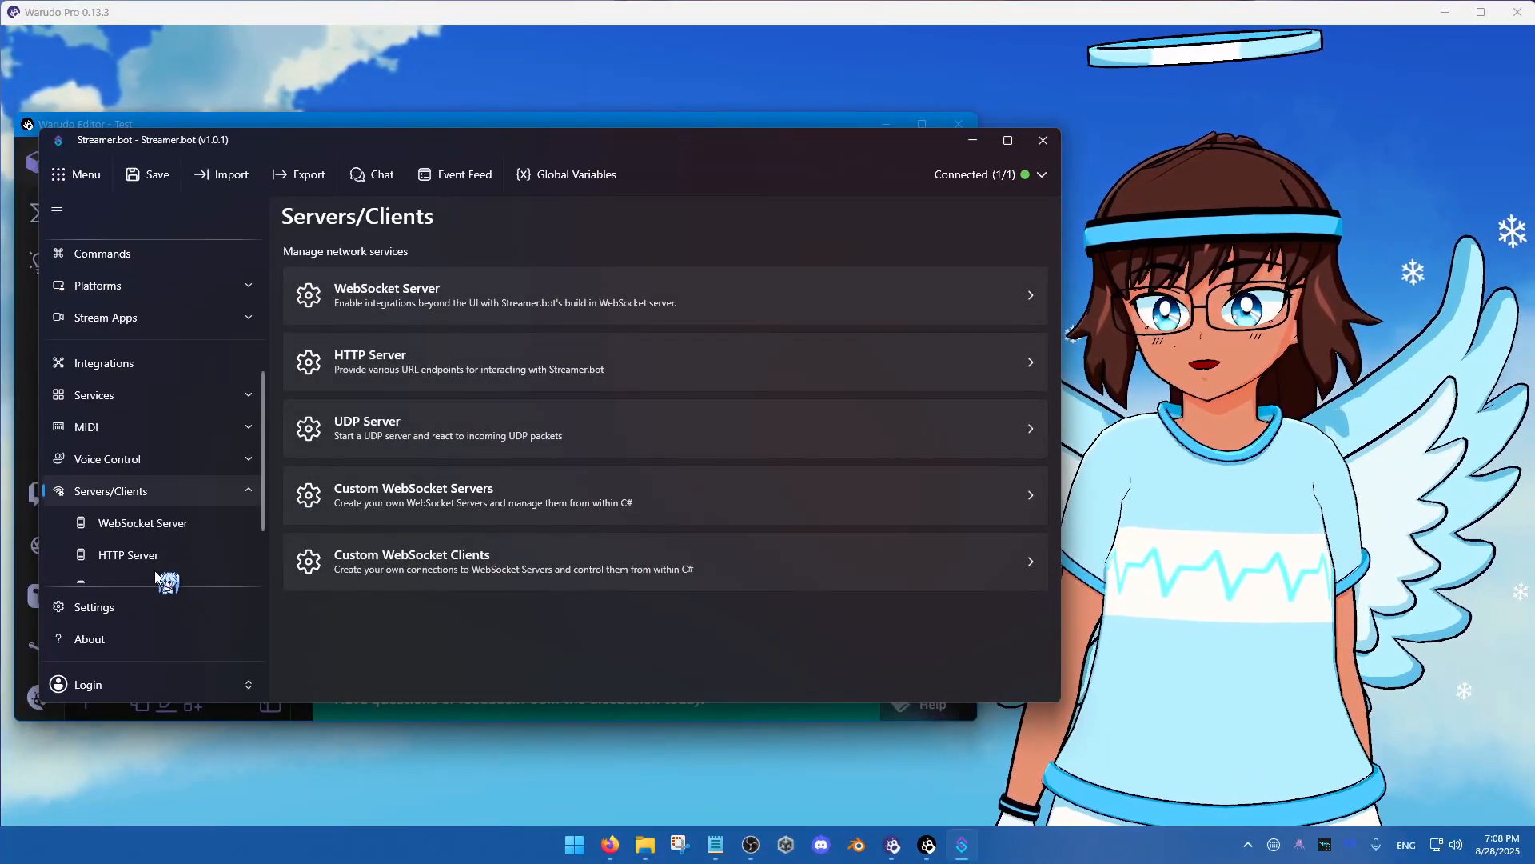
left_click(174, 446)
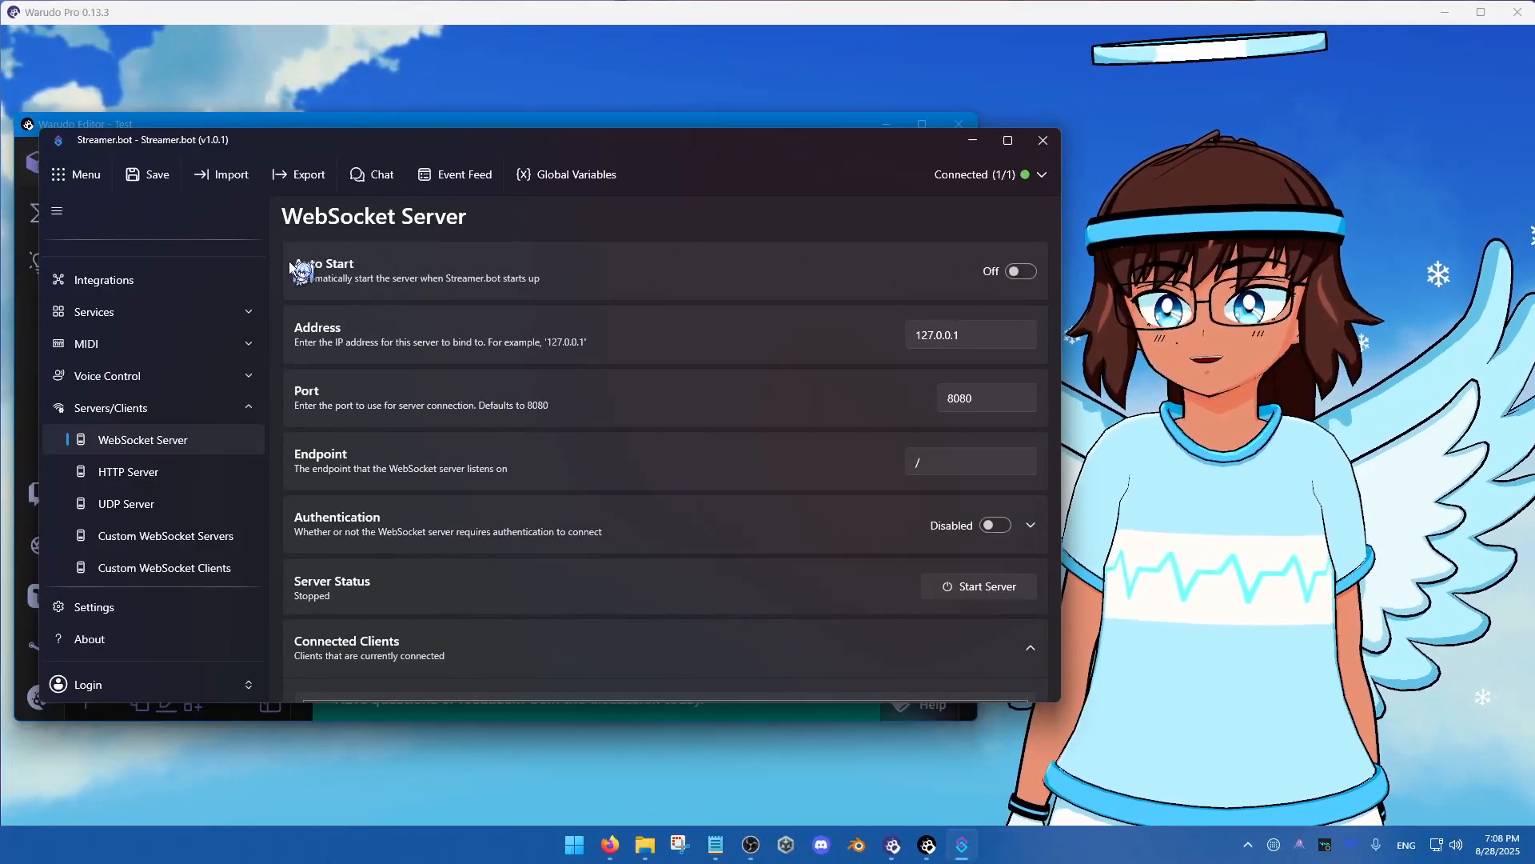
left_click(314, 270)
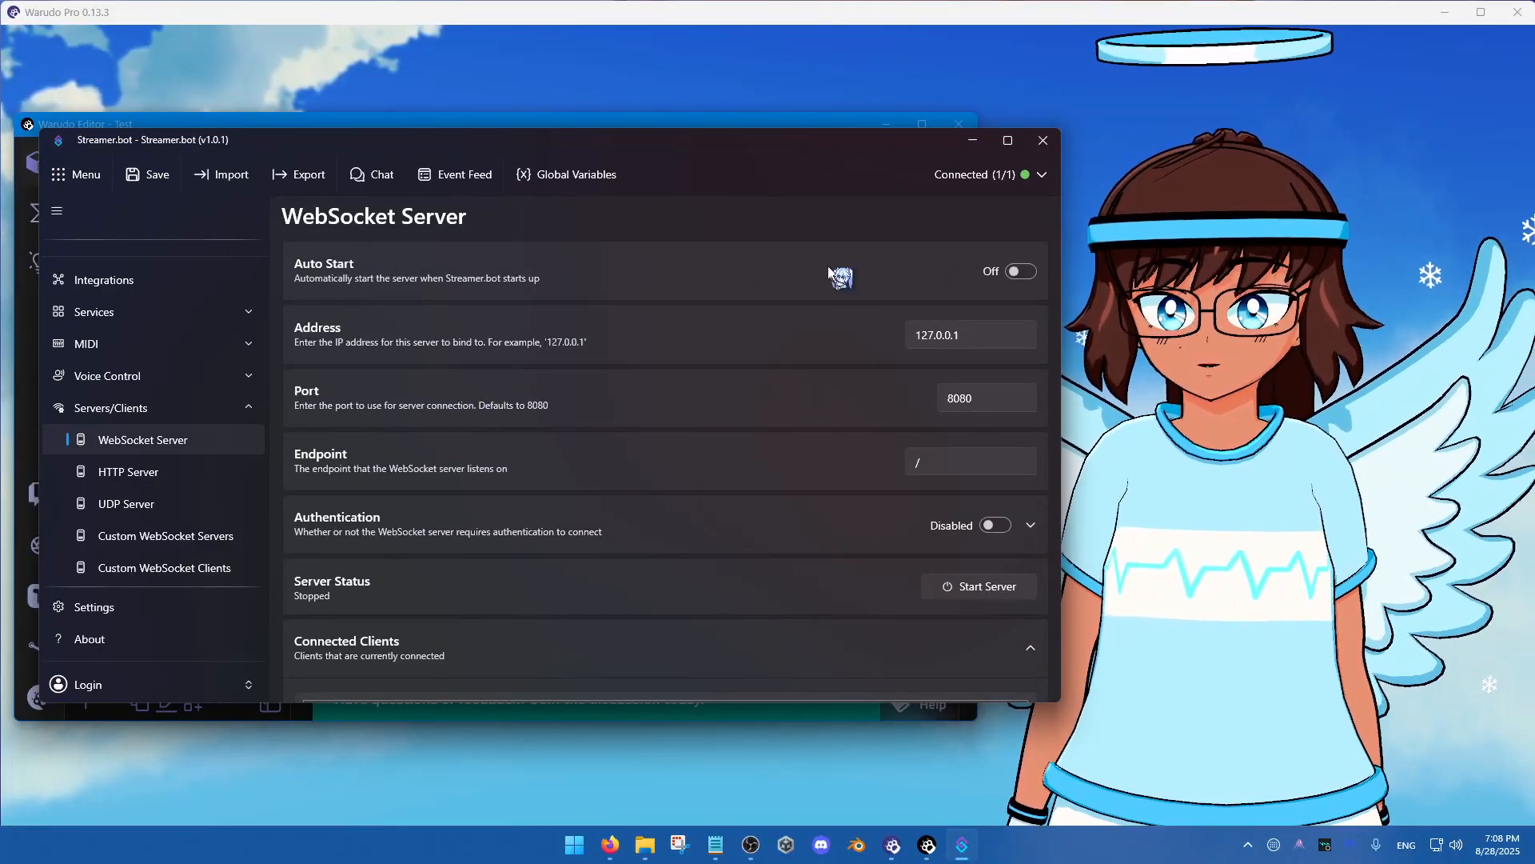
left_click(1019, 272)
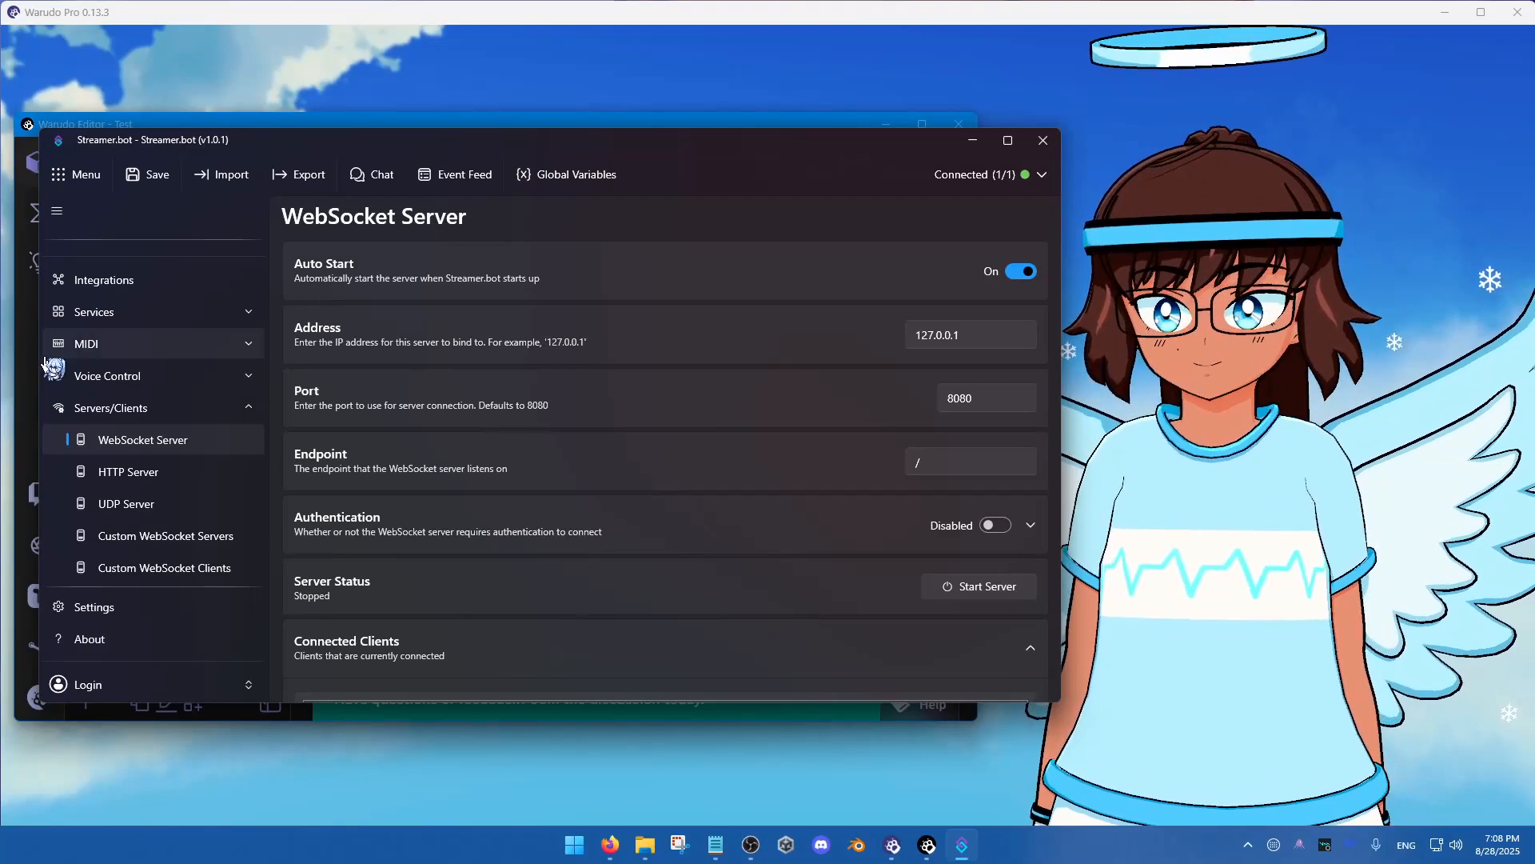
Start the WebSocket server
left_click_drag(649, 141, 642, 185)
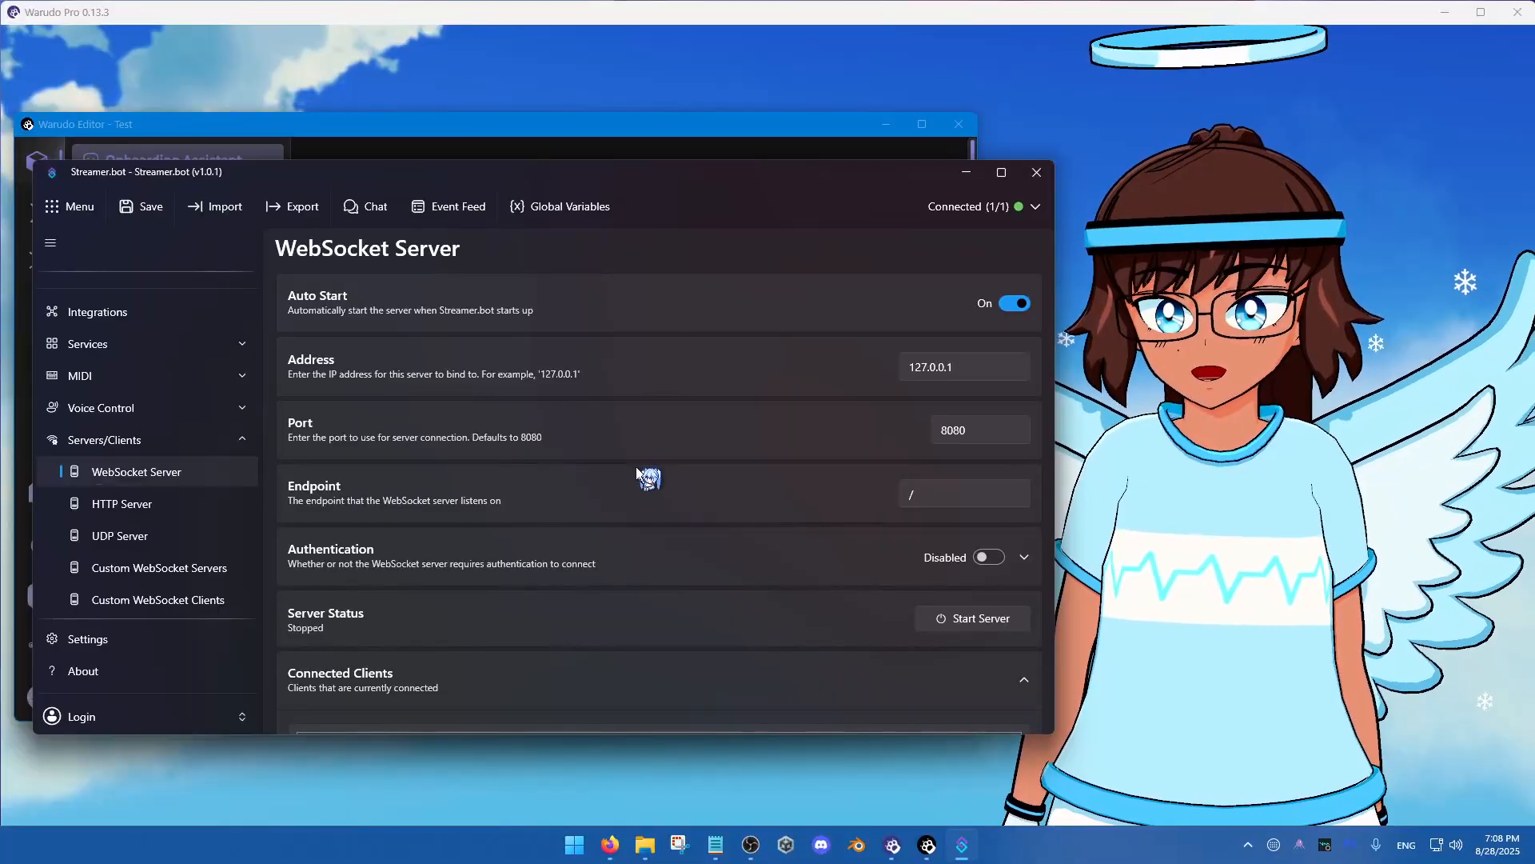
scroll(640, 476, "down", 3)
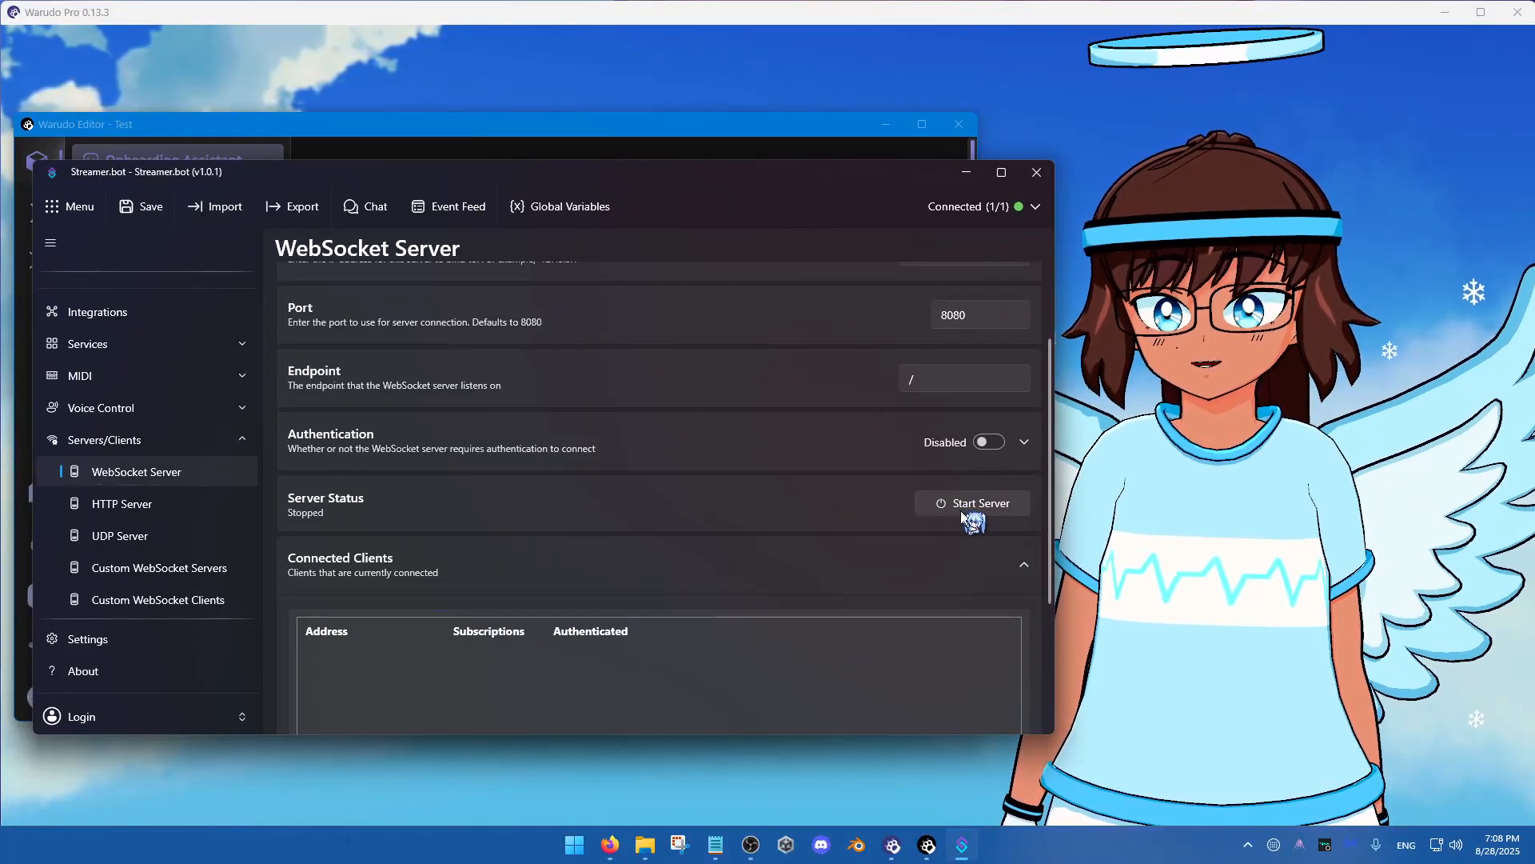
key("ctrl")
key("ctrl")
left_click(963, 506)
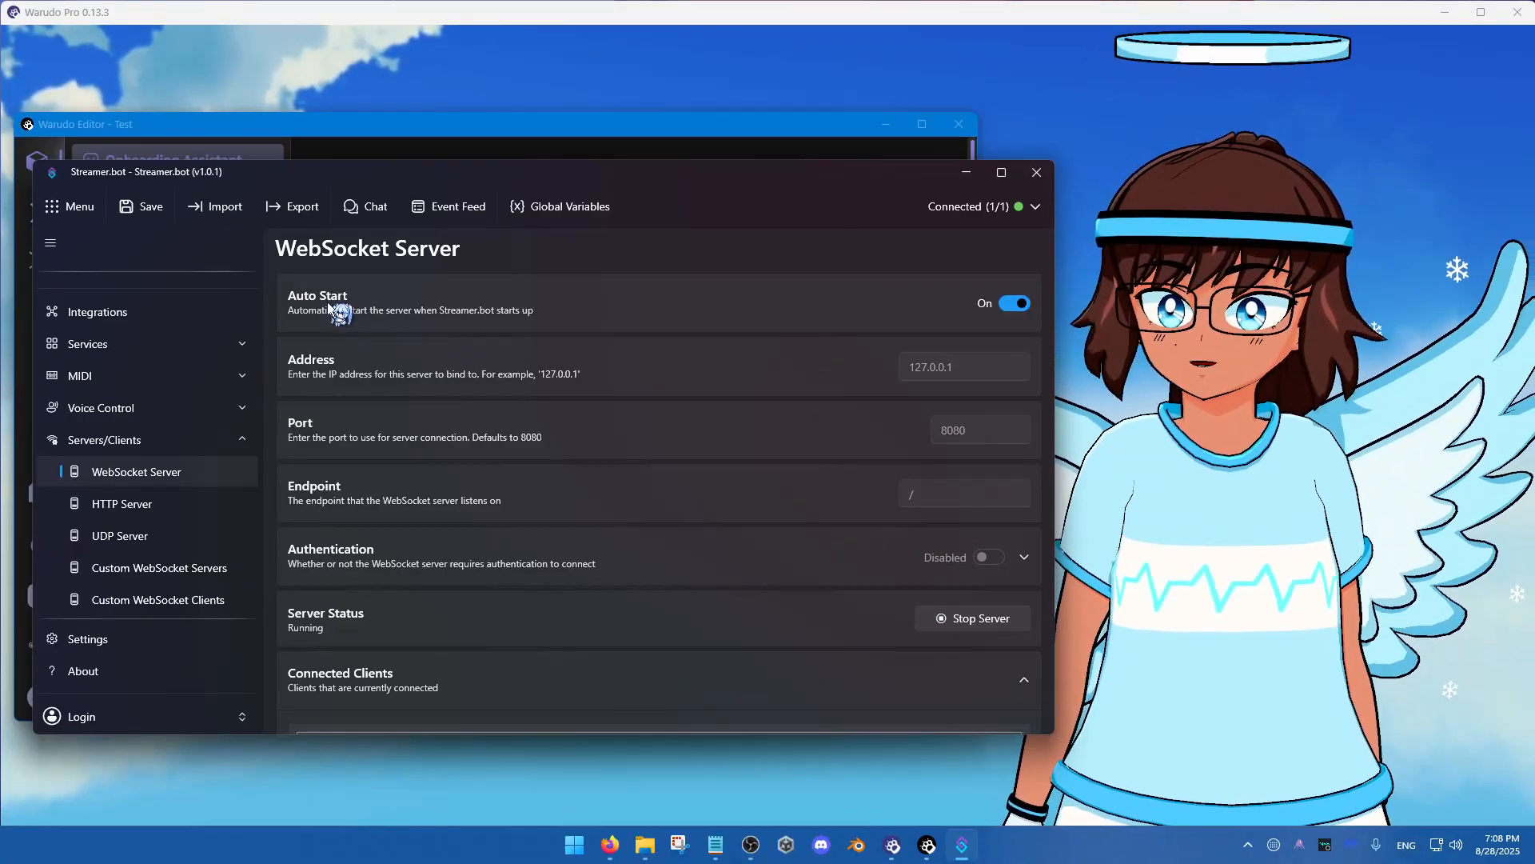
key("ctrl")
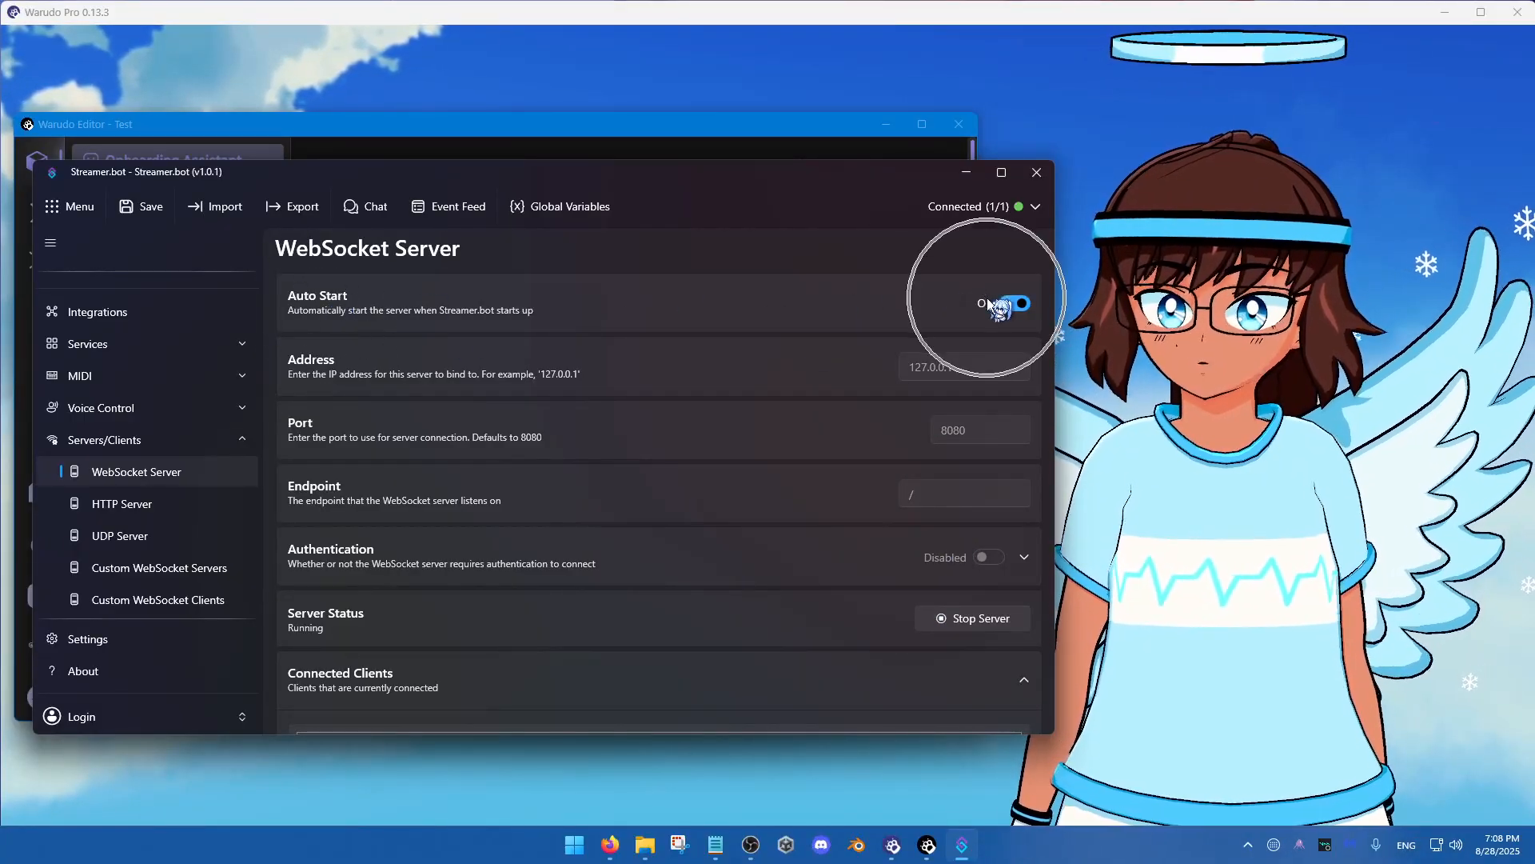
key("ctrl")
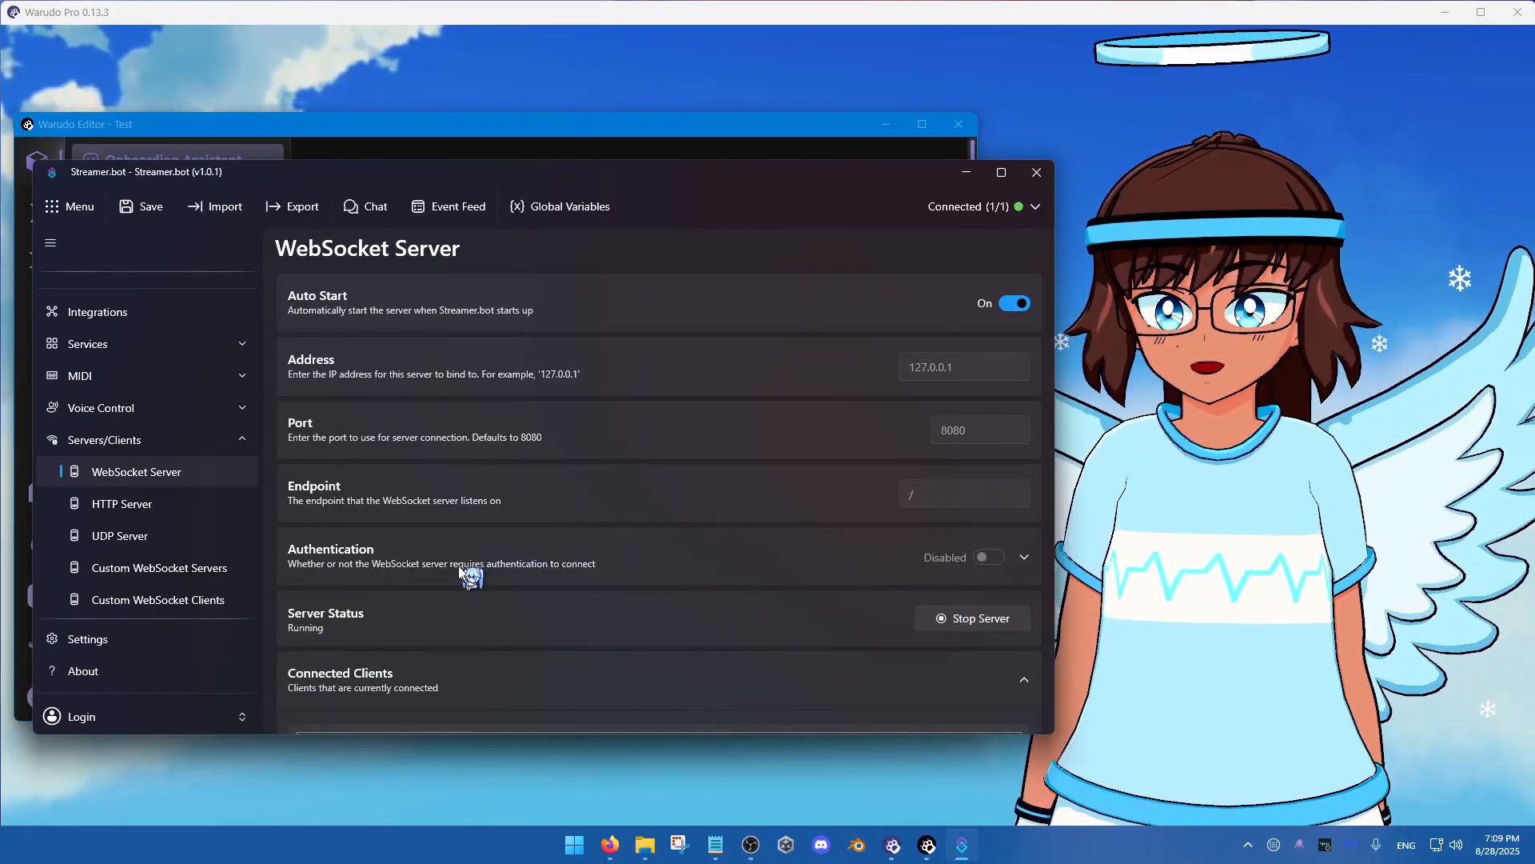
Add a custom WebSocket client named Warudo with endpoint ws://127.0.0.1:19190/, enabling Auto Connect on Startup and Reconnect on Disconnect
left_click(163, 607)
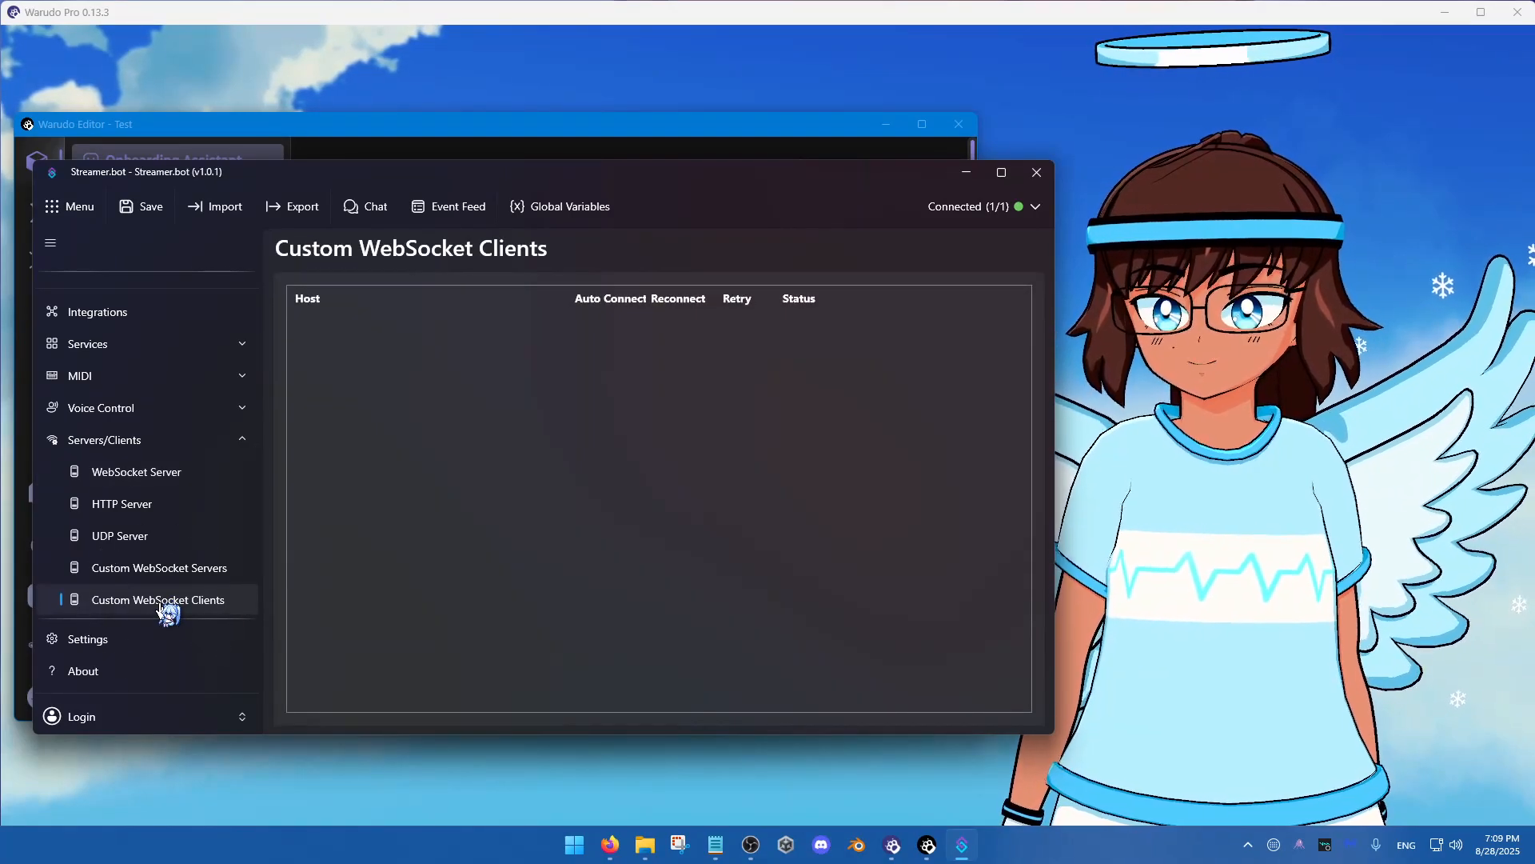
right_click(481, 459)
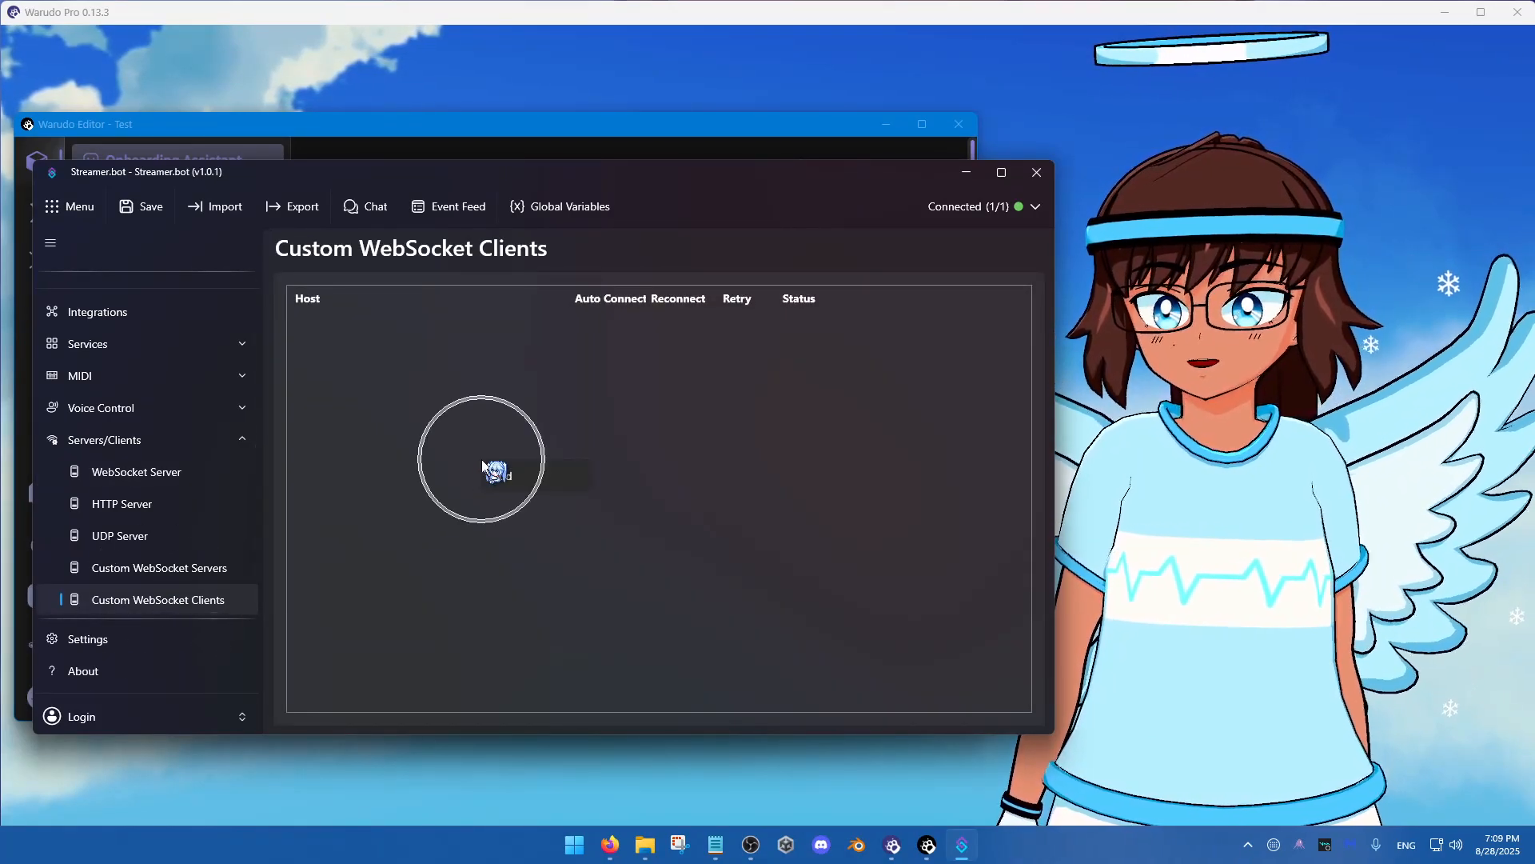
left_click(544, 479)
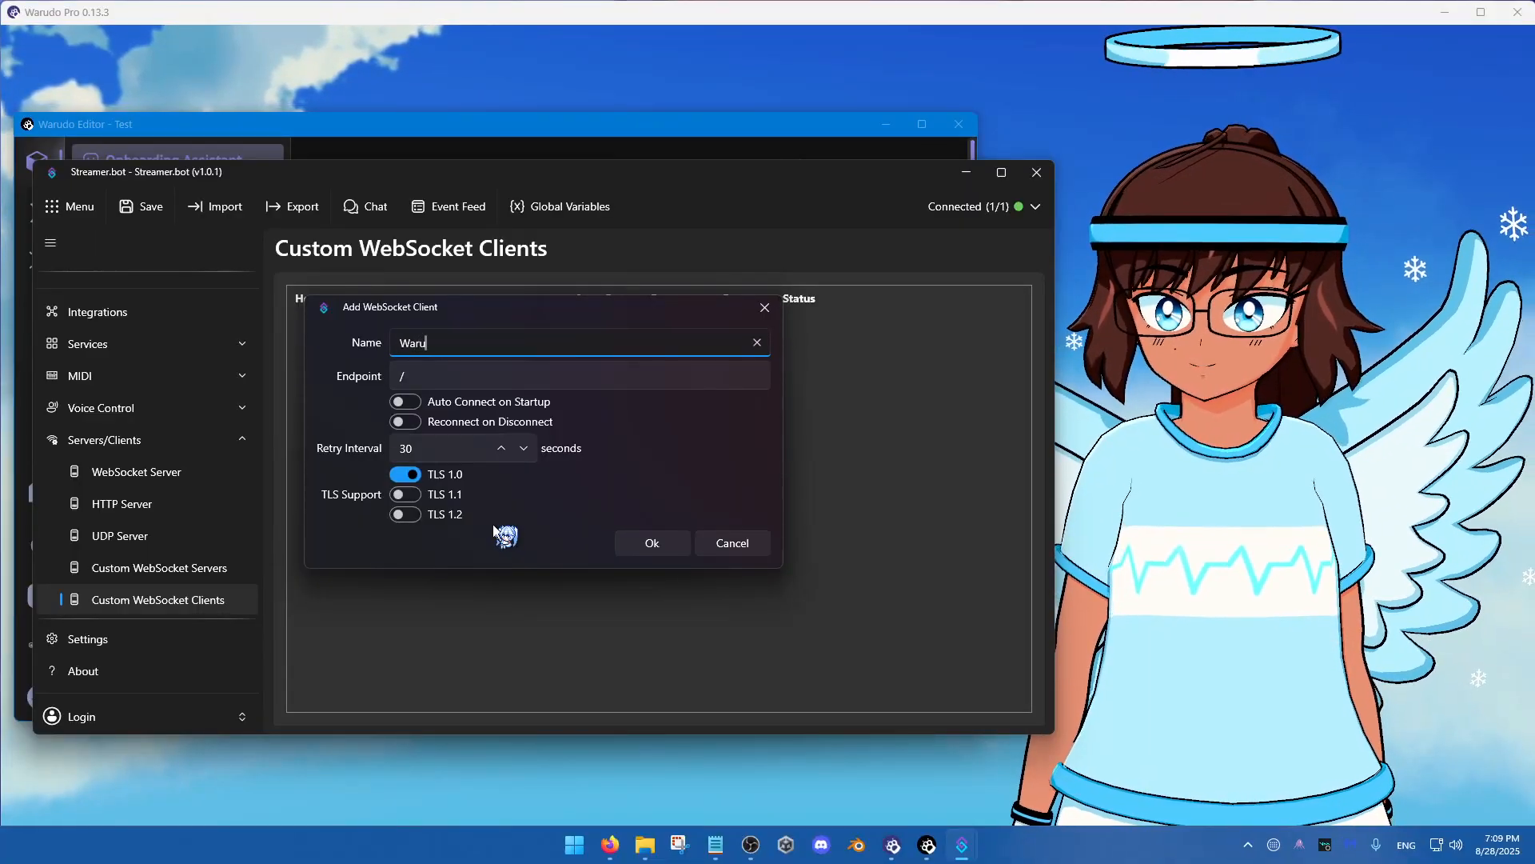
left_click(478, 382)
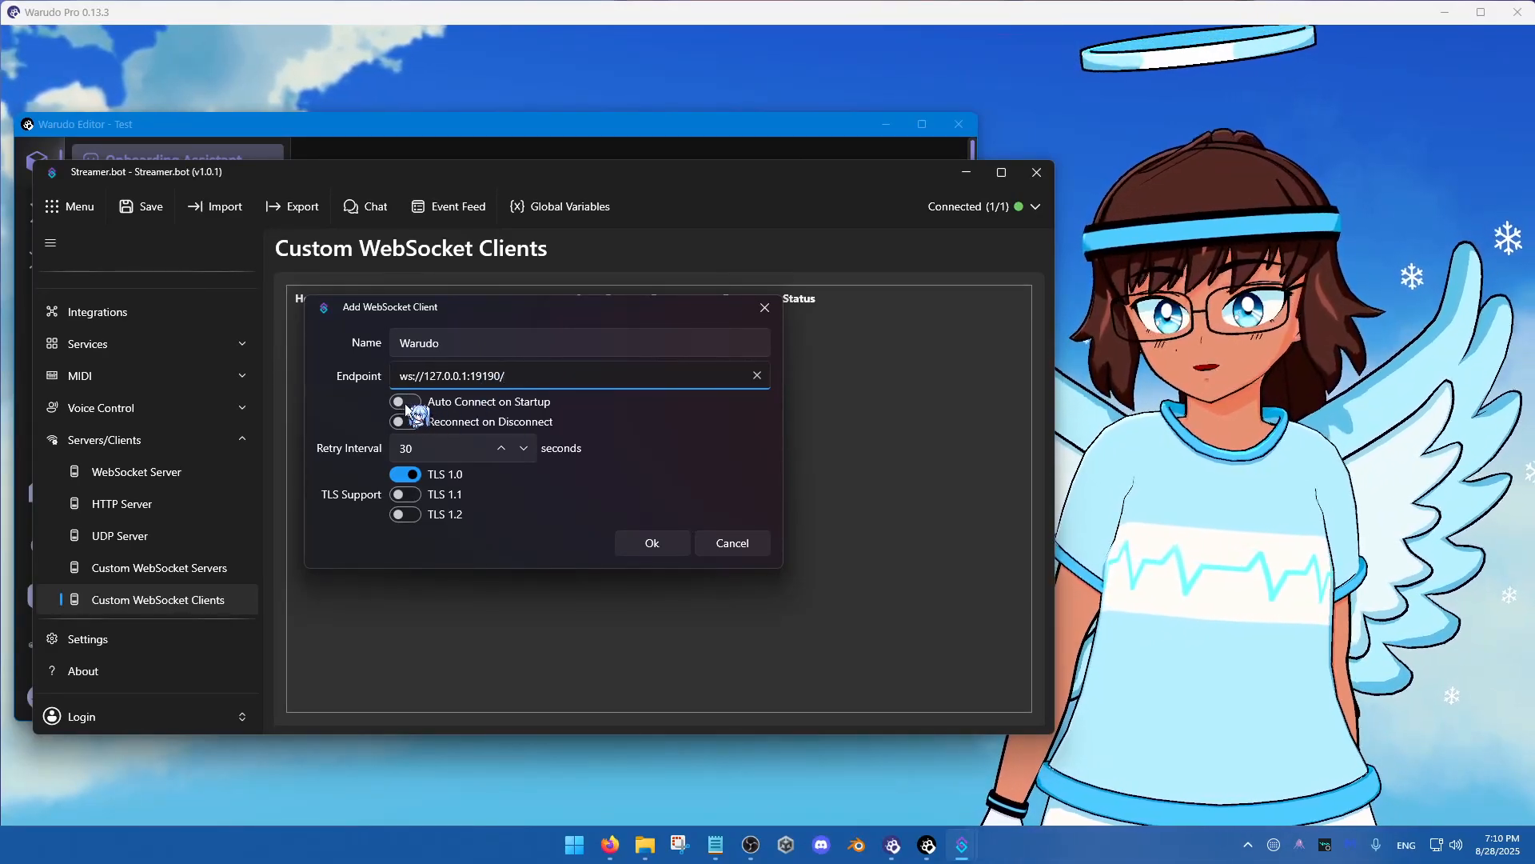
left_click_drag(524, 377, 390, 394)
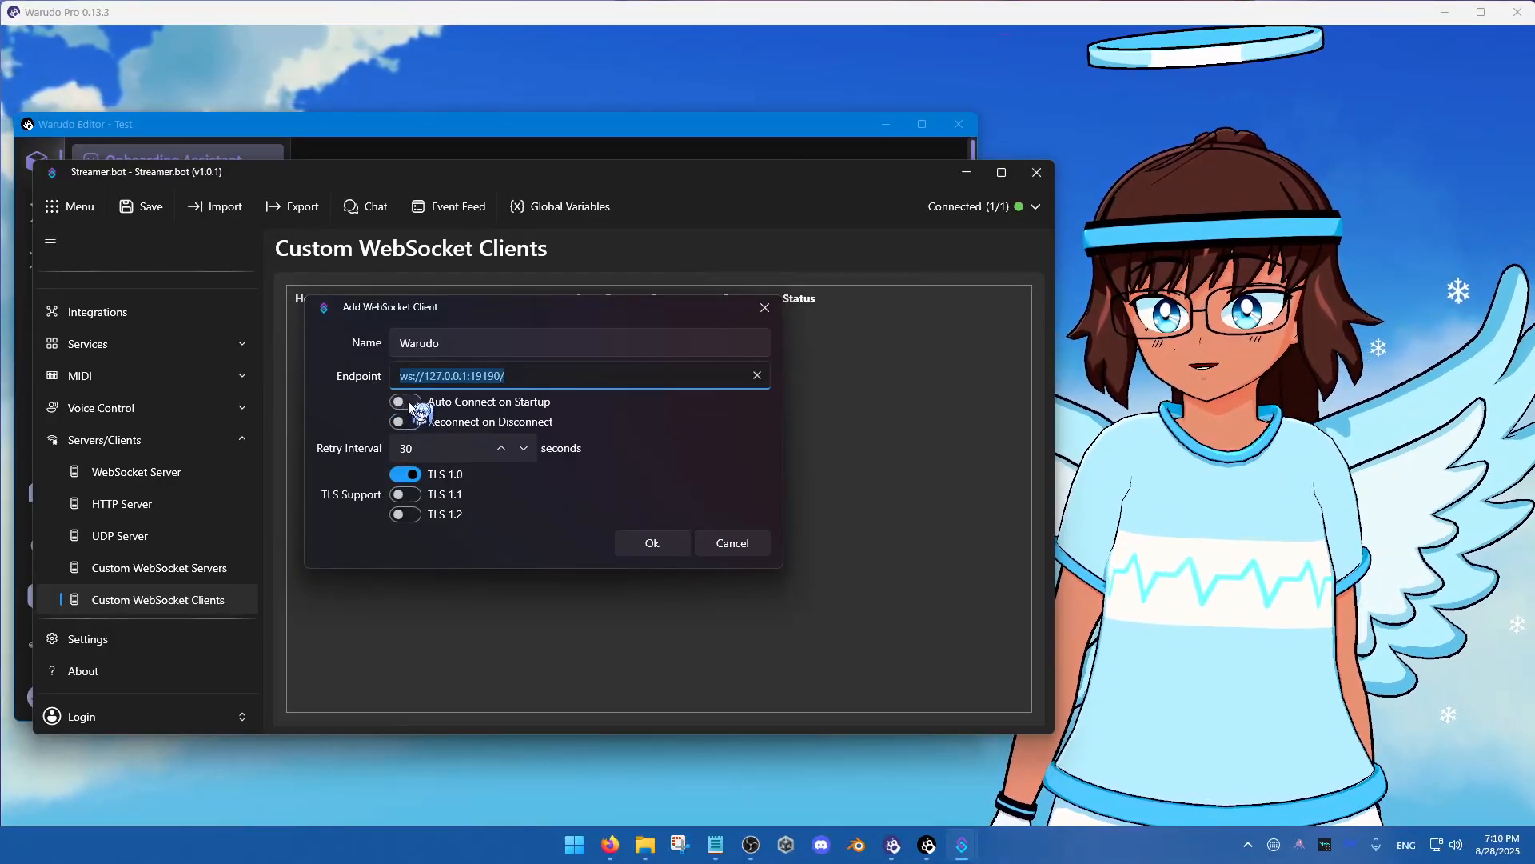
left_click(406, 402)
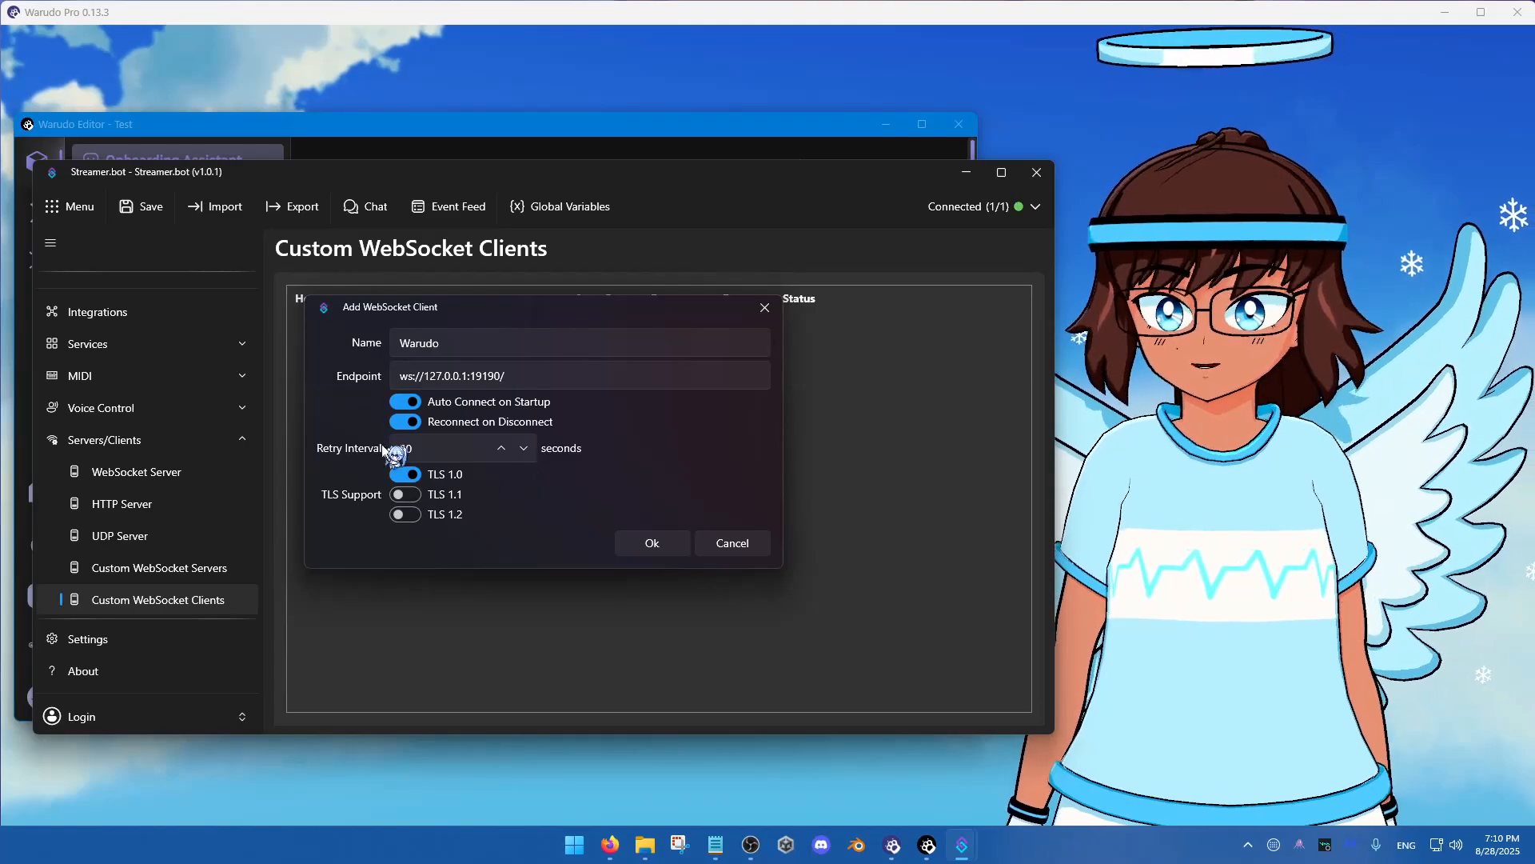
left_click(668, 549)
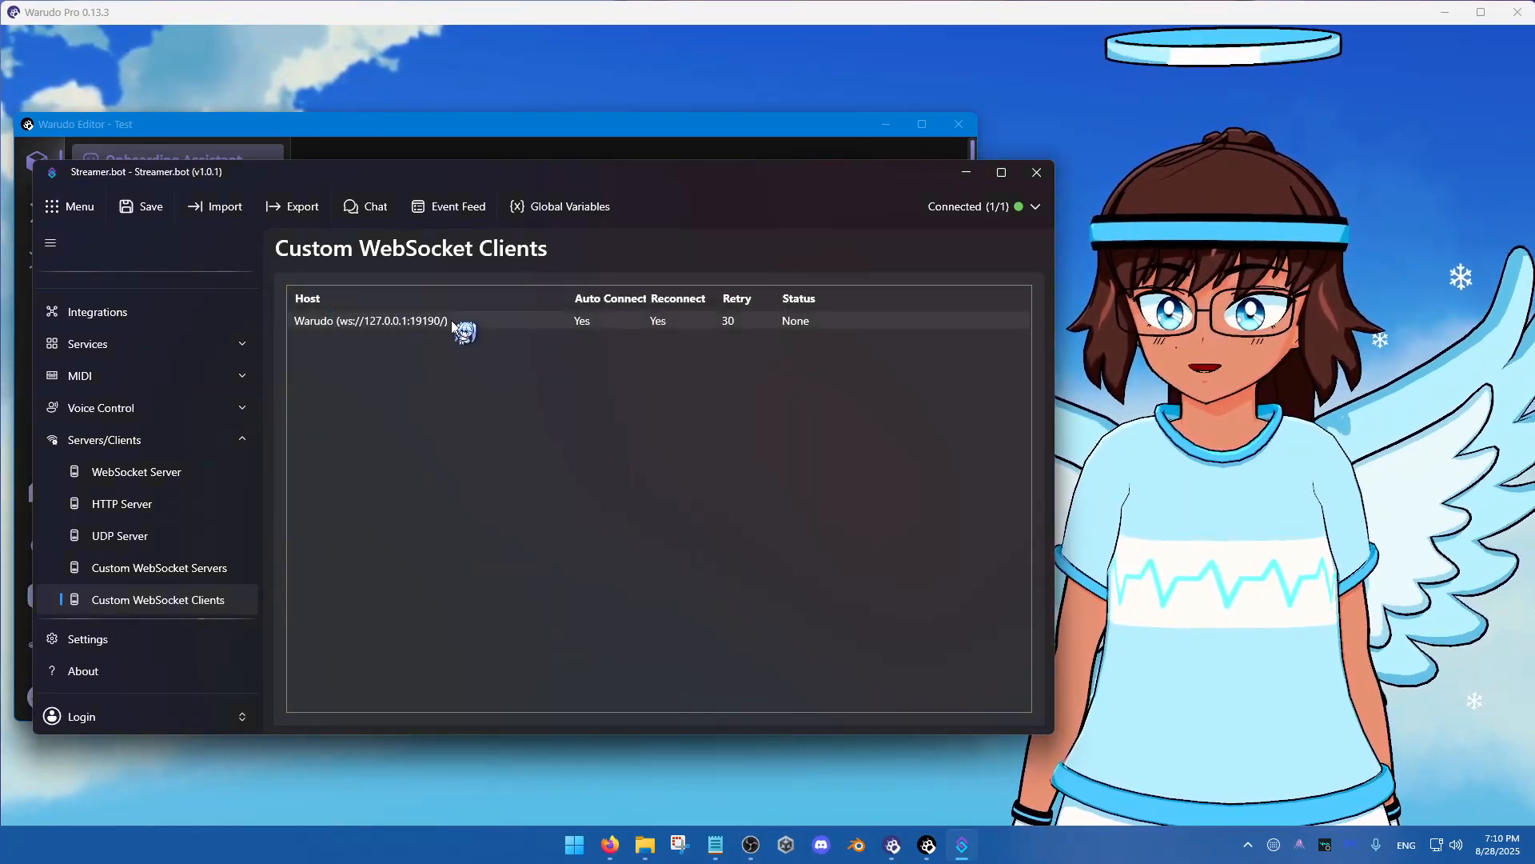
Connect the Warudo WebSocket client
right_click(451, 320)
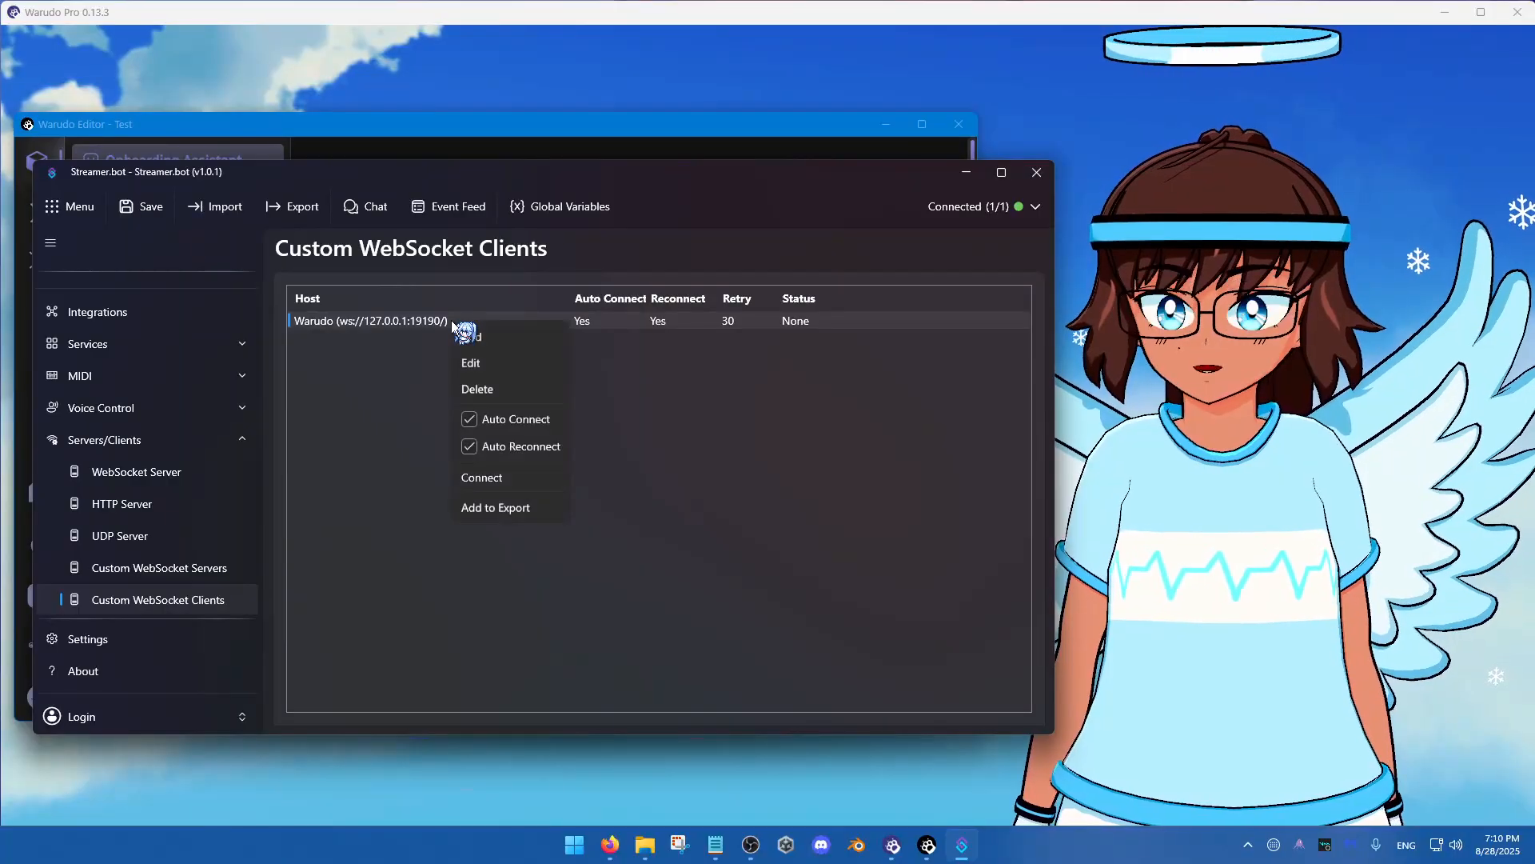
left_click(491, 478)
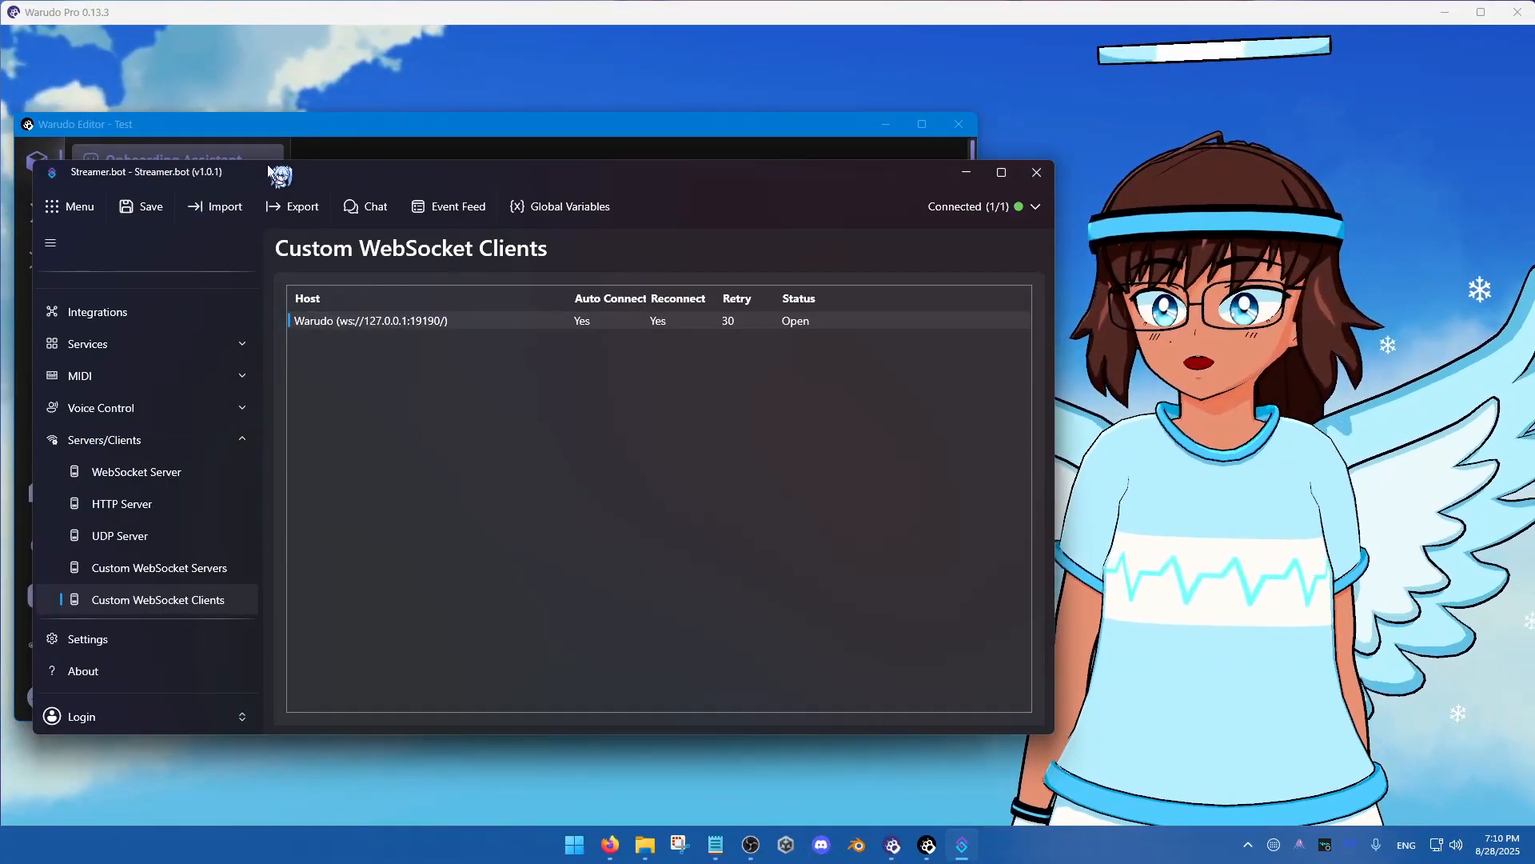
mouse_move(307, 181)
left_mouse_down()
mouse_move(291, 202)
mouse_move(330, 201)
left_mouse_up()
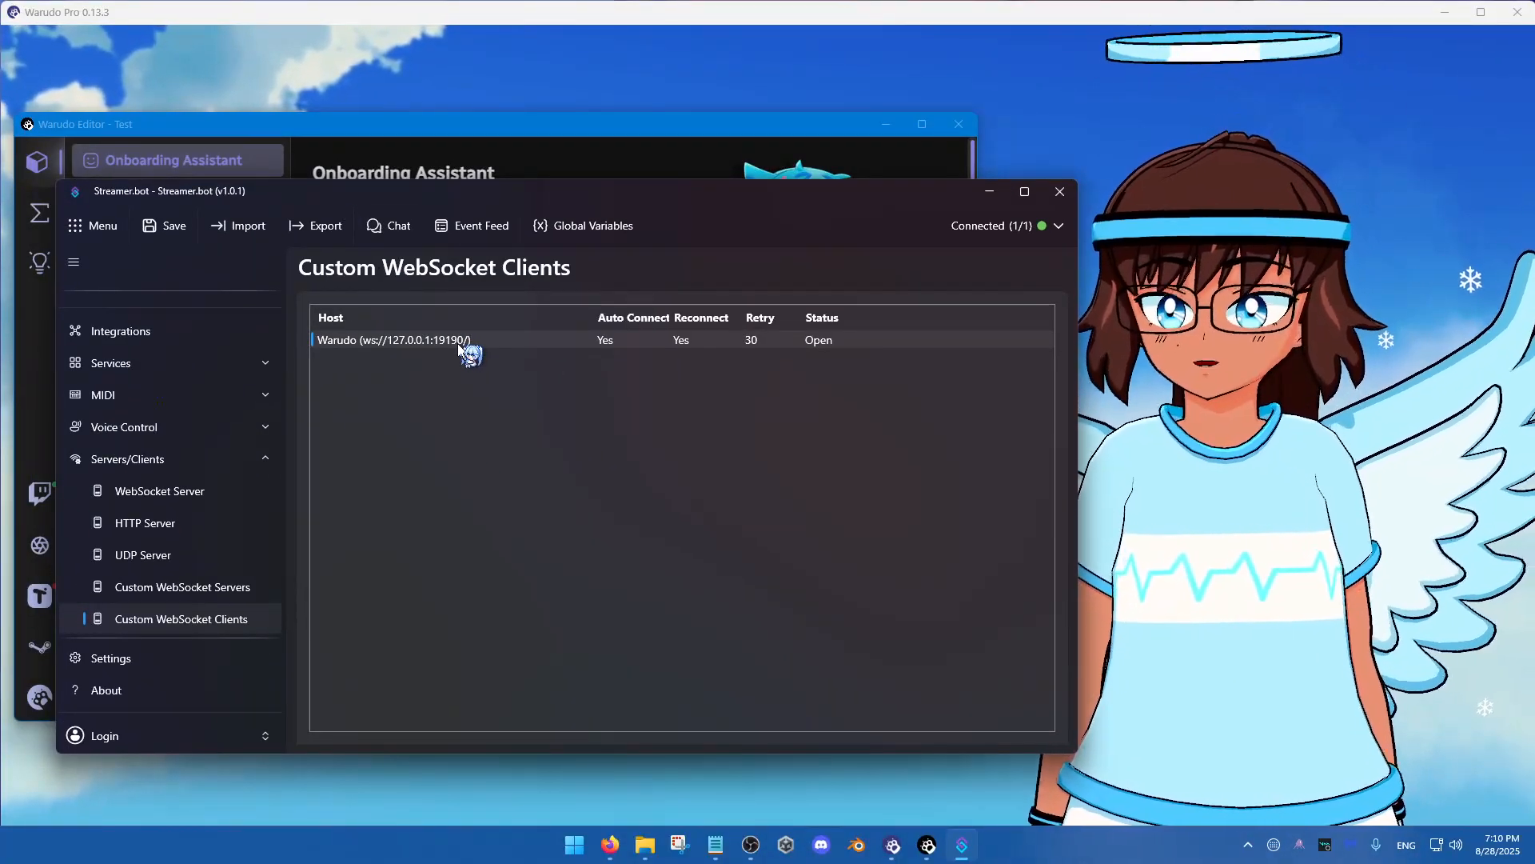
Leave the Servers/Clients section and open the Actions page
left_click(243, 461)
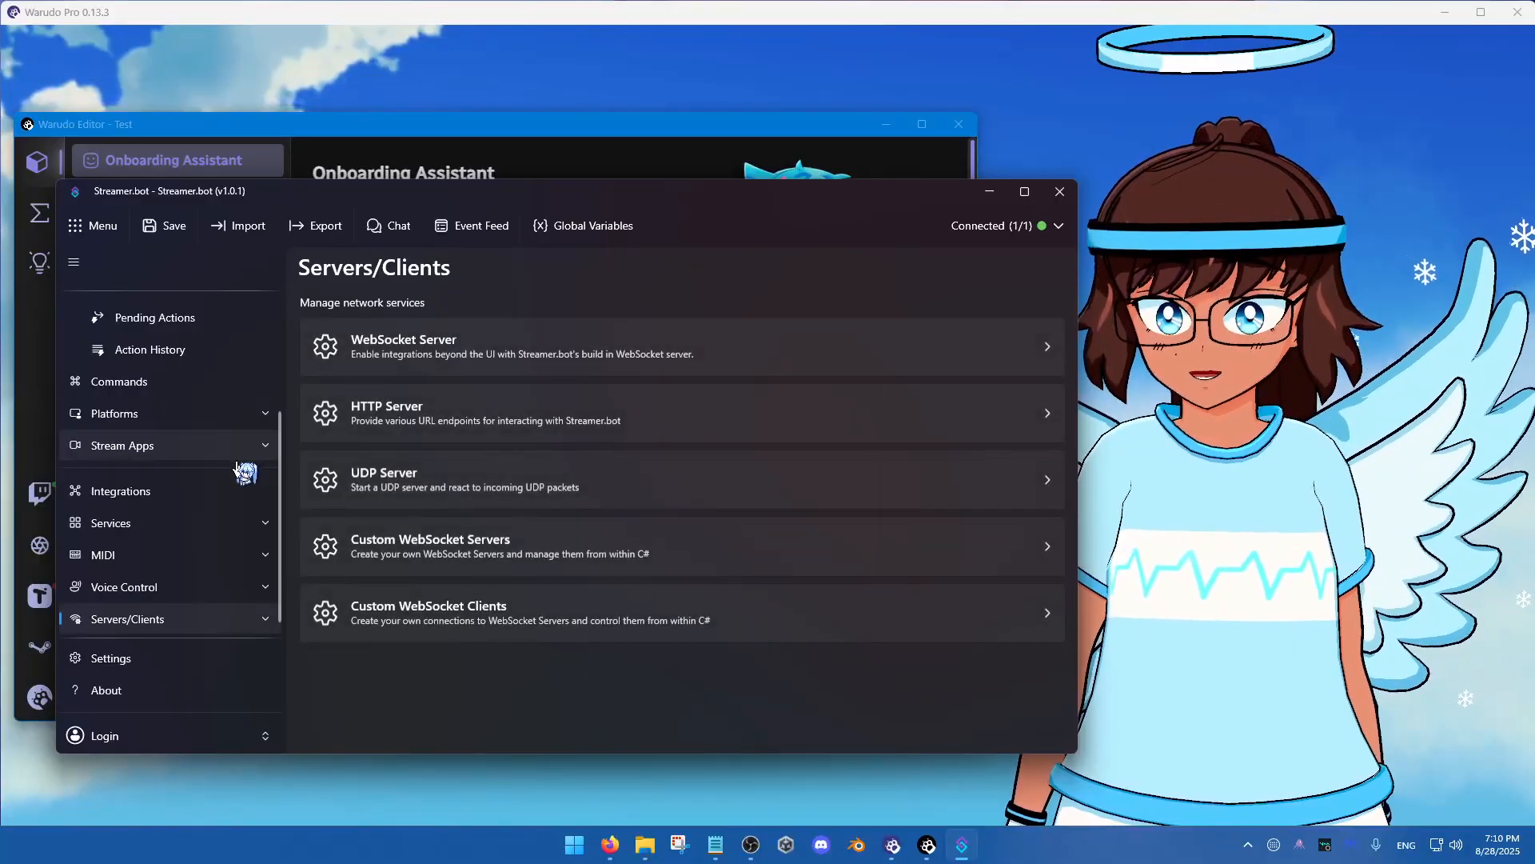
scroll(240, 464, "up", 3)
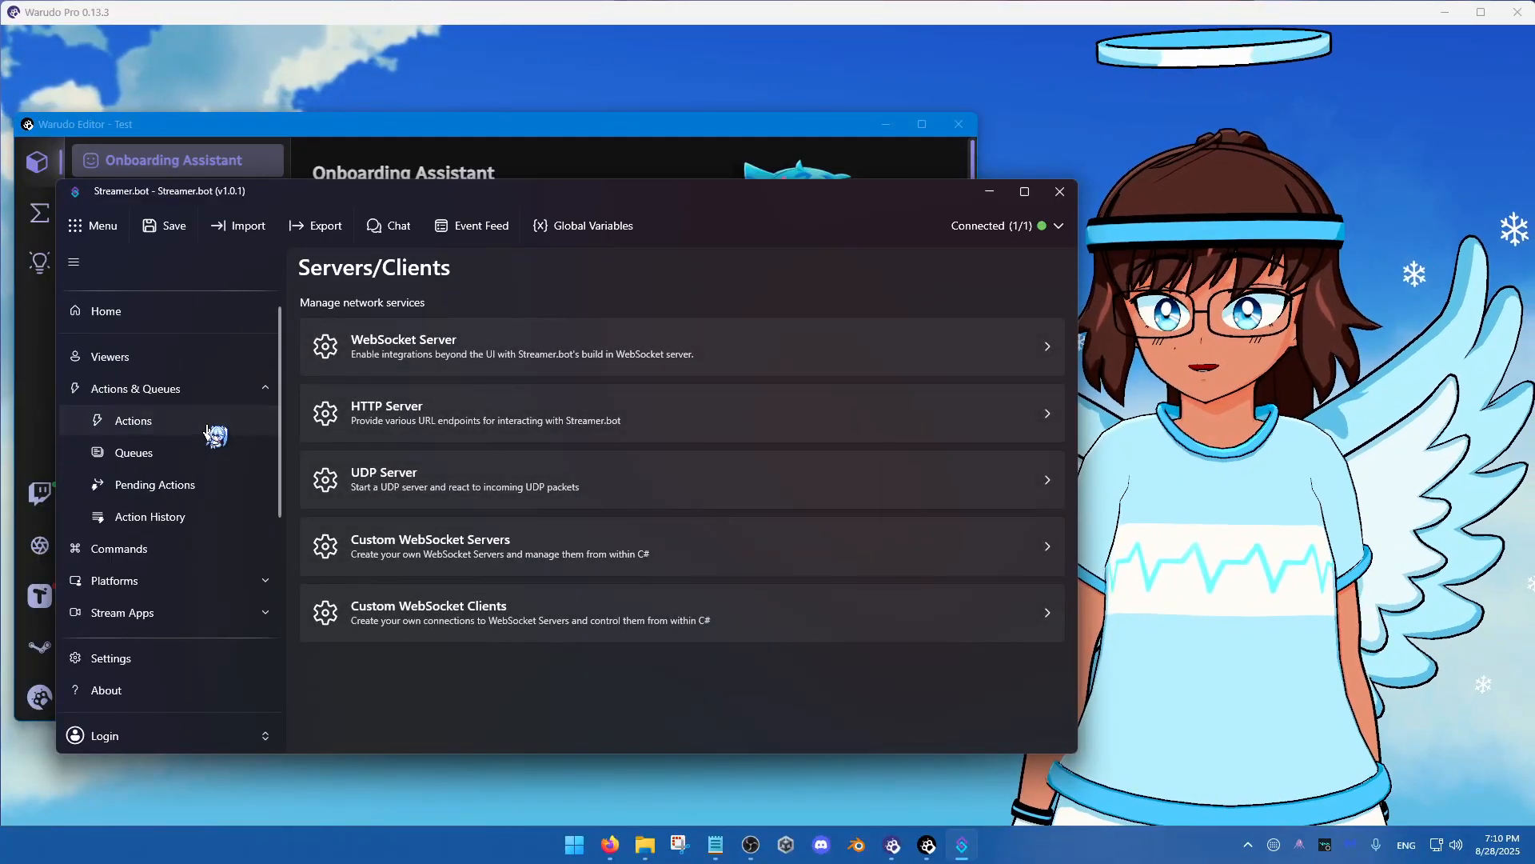
left_click(208, 427)
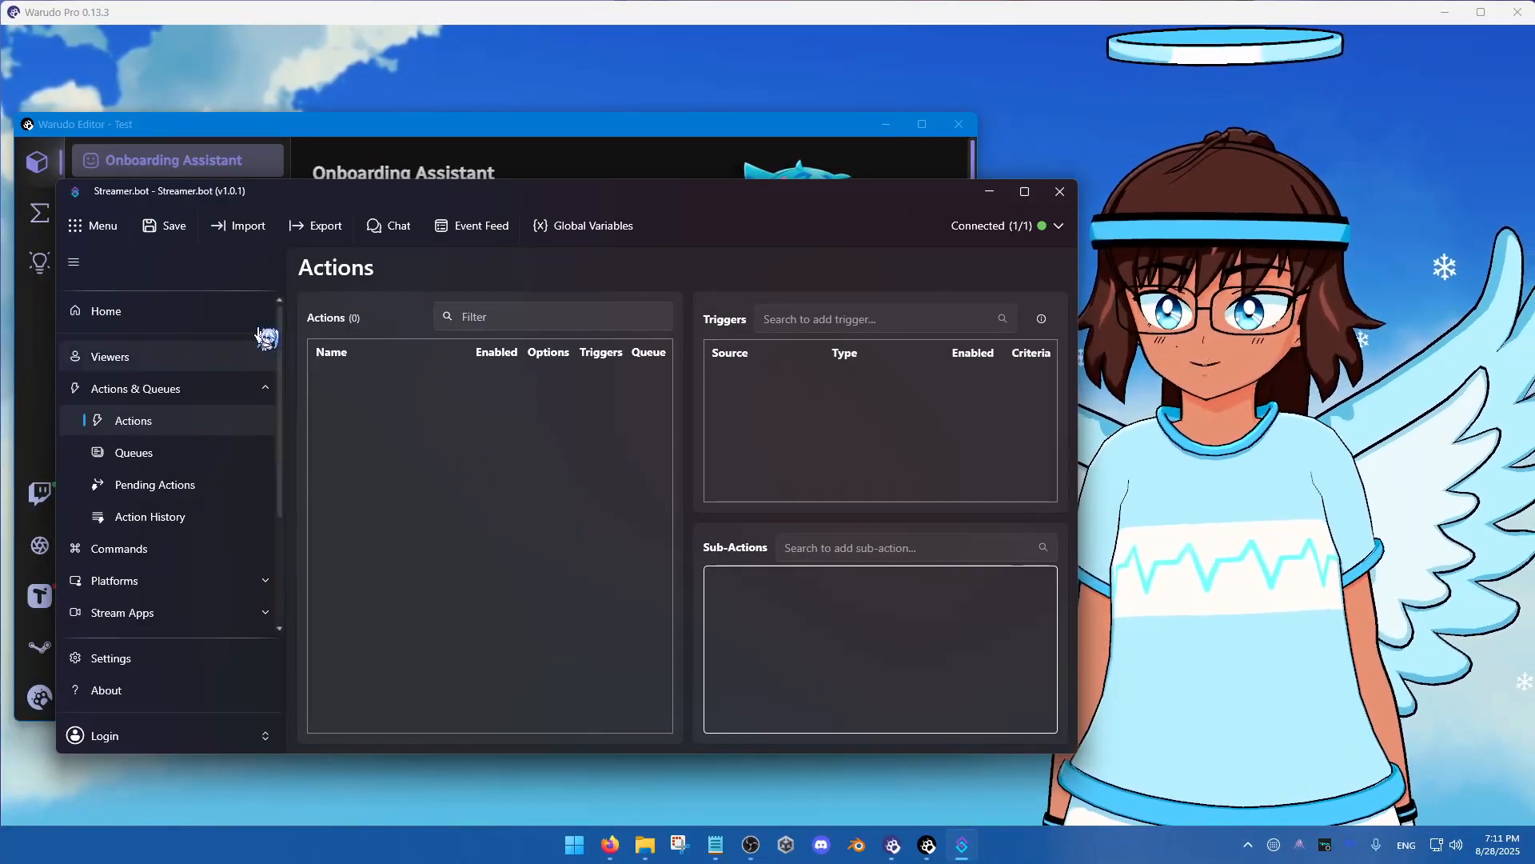
scroll(171, 525, "down", 2)
scroll(164, 523, "up", 1)
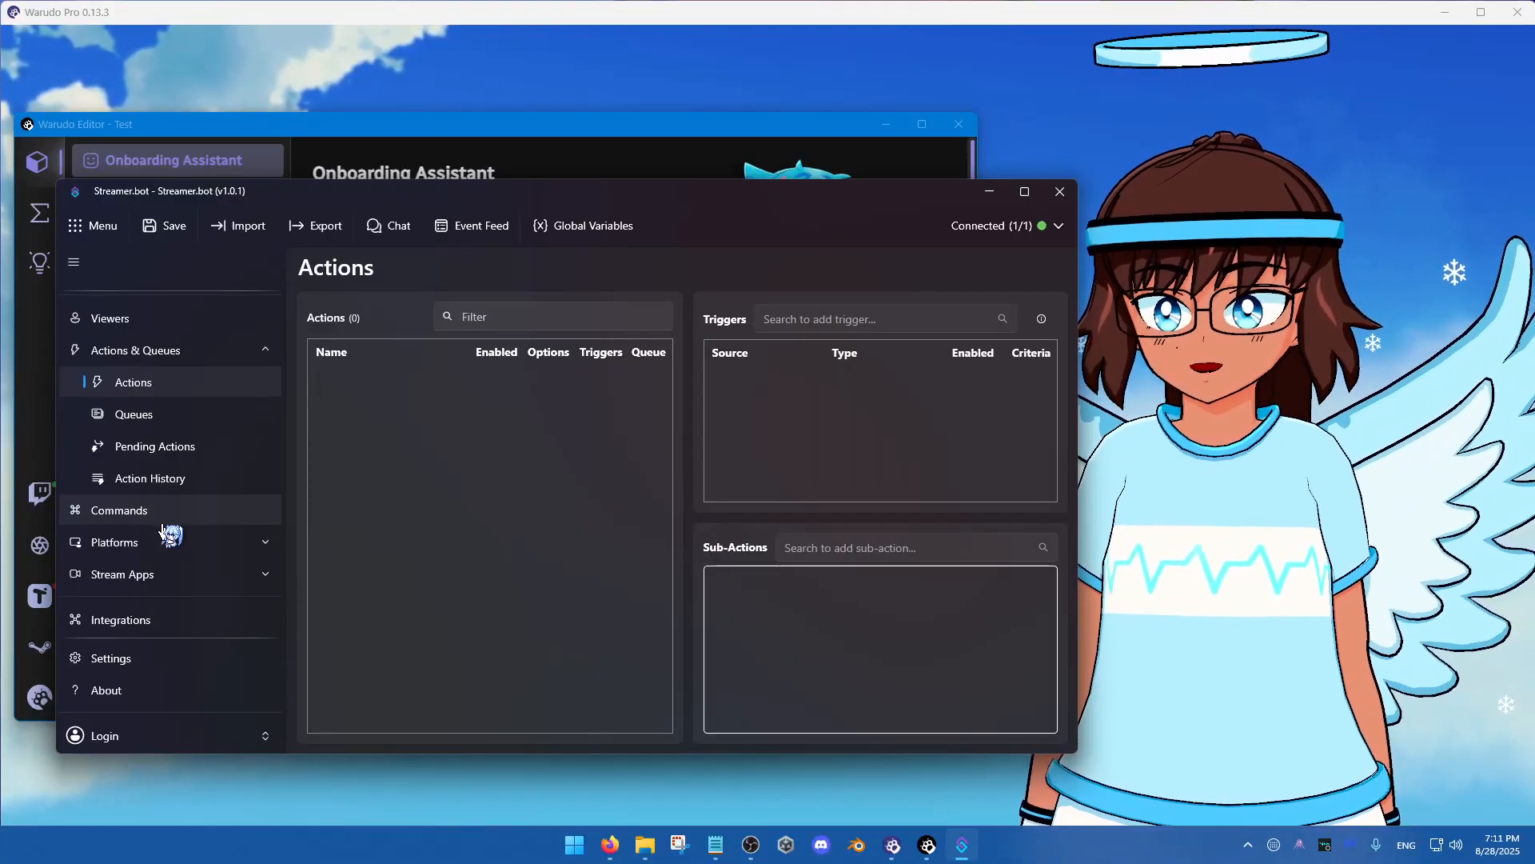
scroll(168, 529, "down", 3)
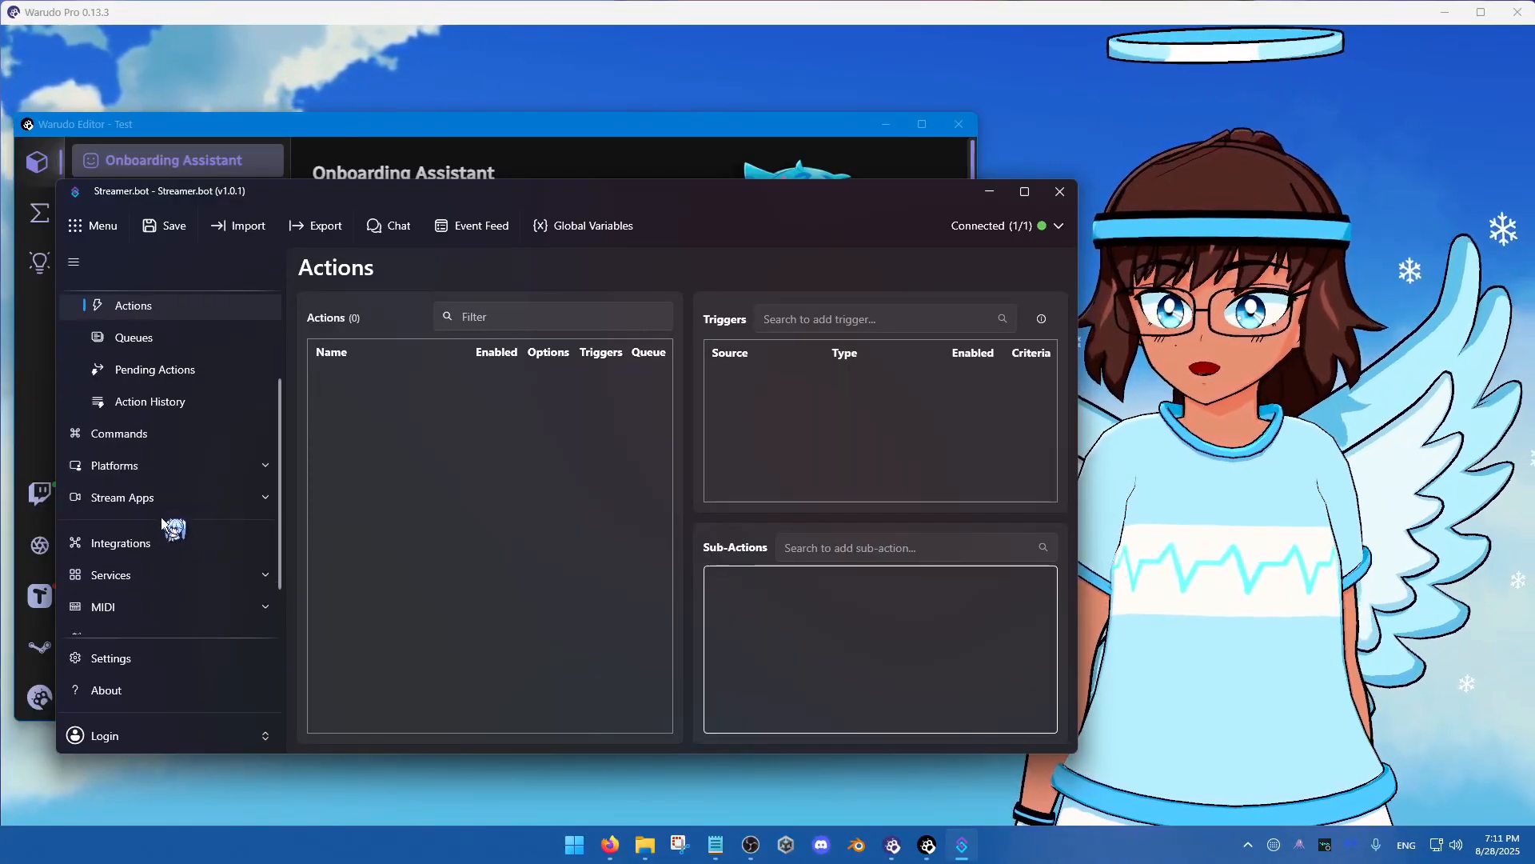
scroll(168, 512, "down", 1)
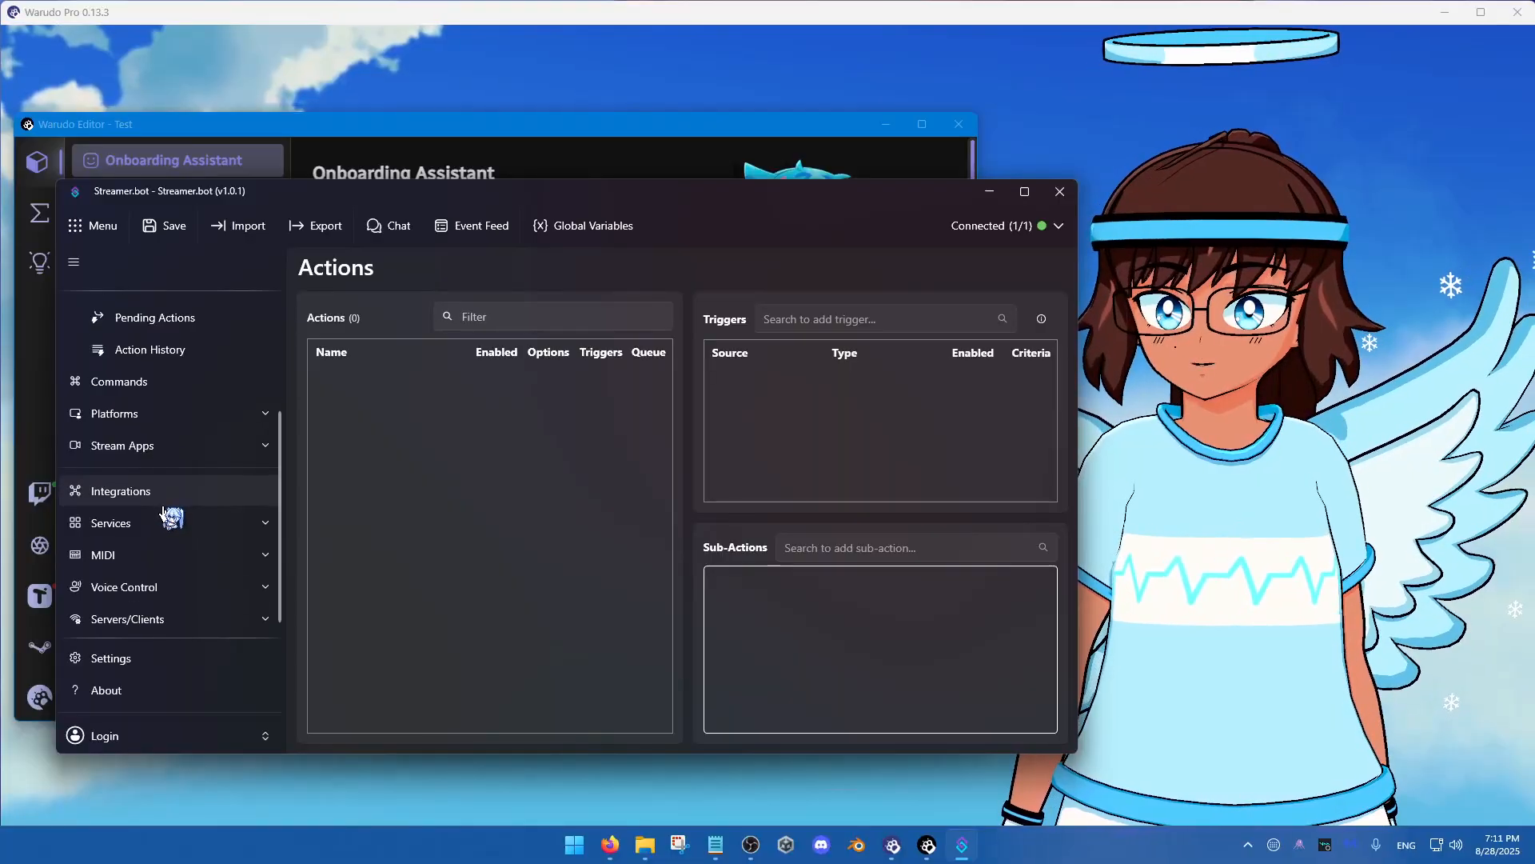
scroll(173, 495, "up", 2)
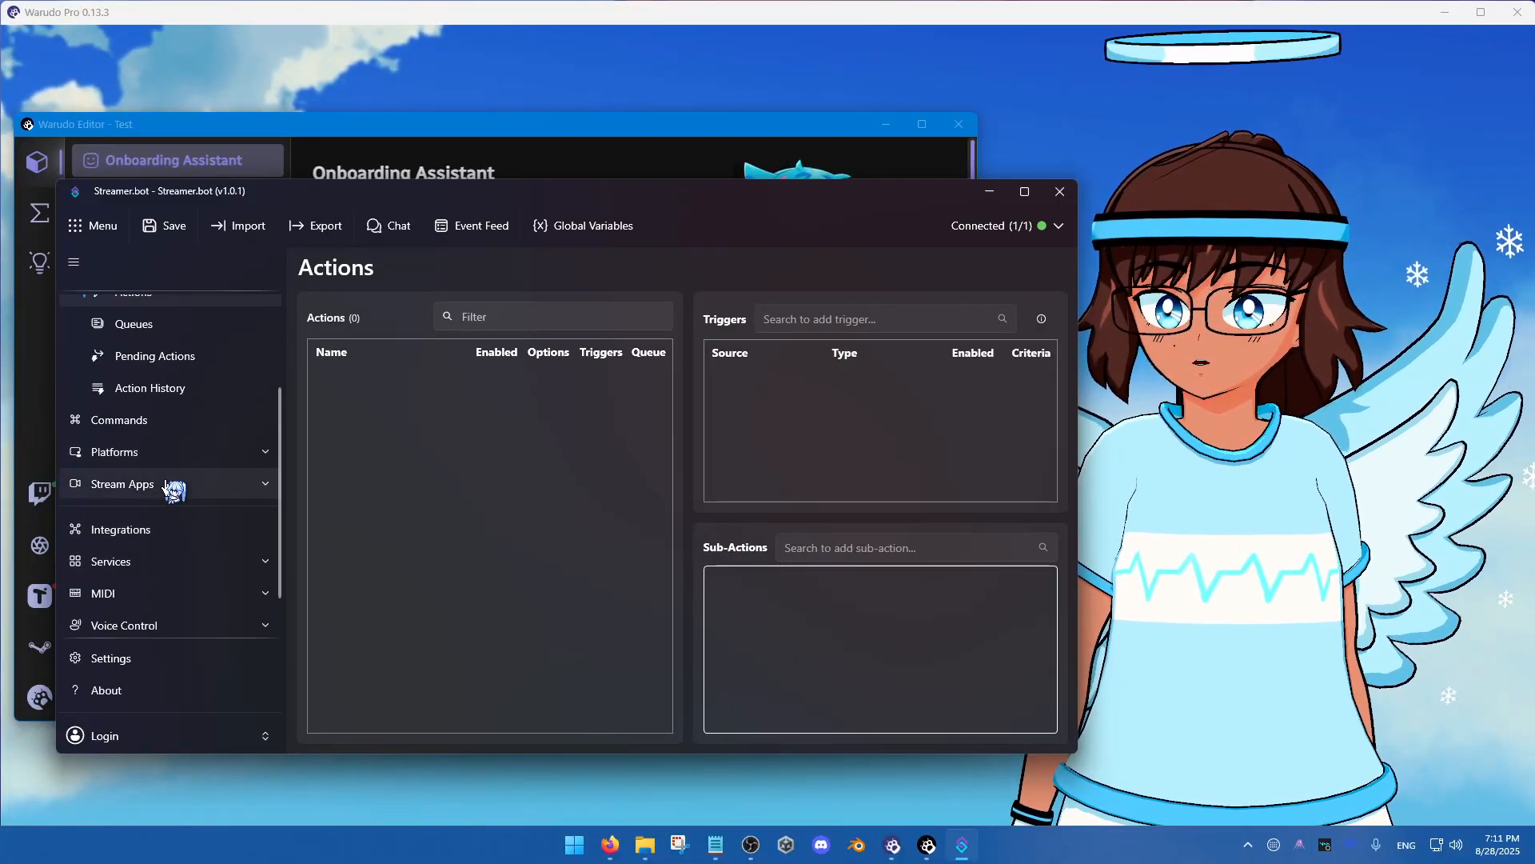
left_click(168, 486)
left_click(168, 485)
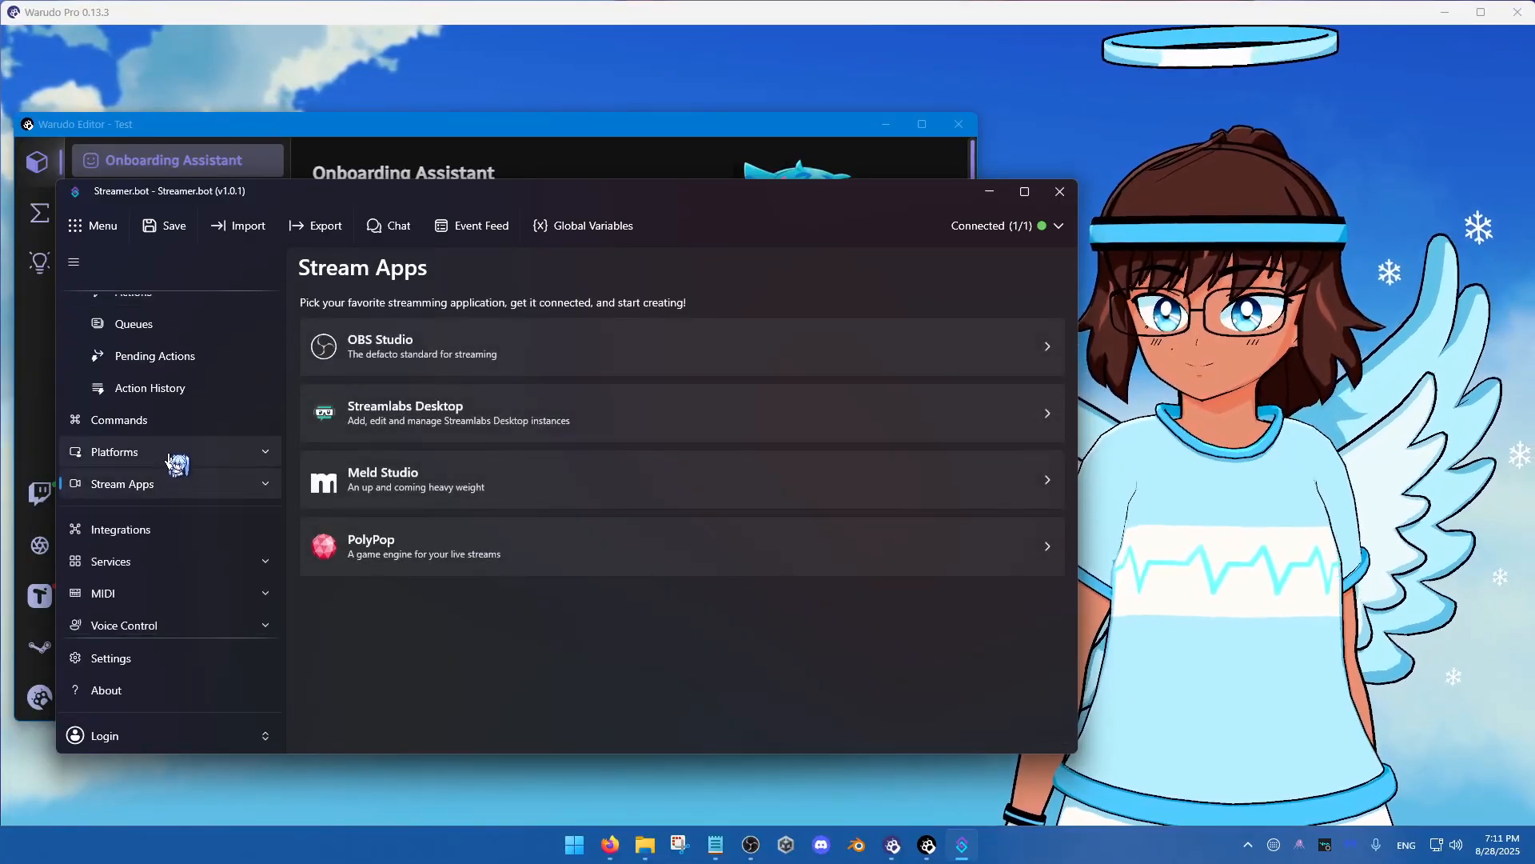
Open the Channel Point Rewards page of the Twitch platform
left_click(170, 454)
key("ctrl")
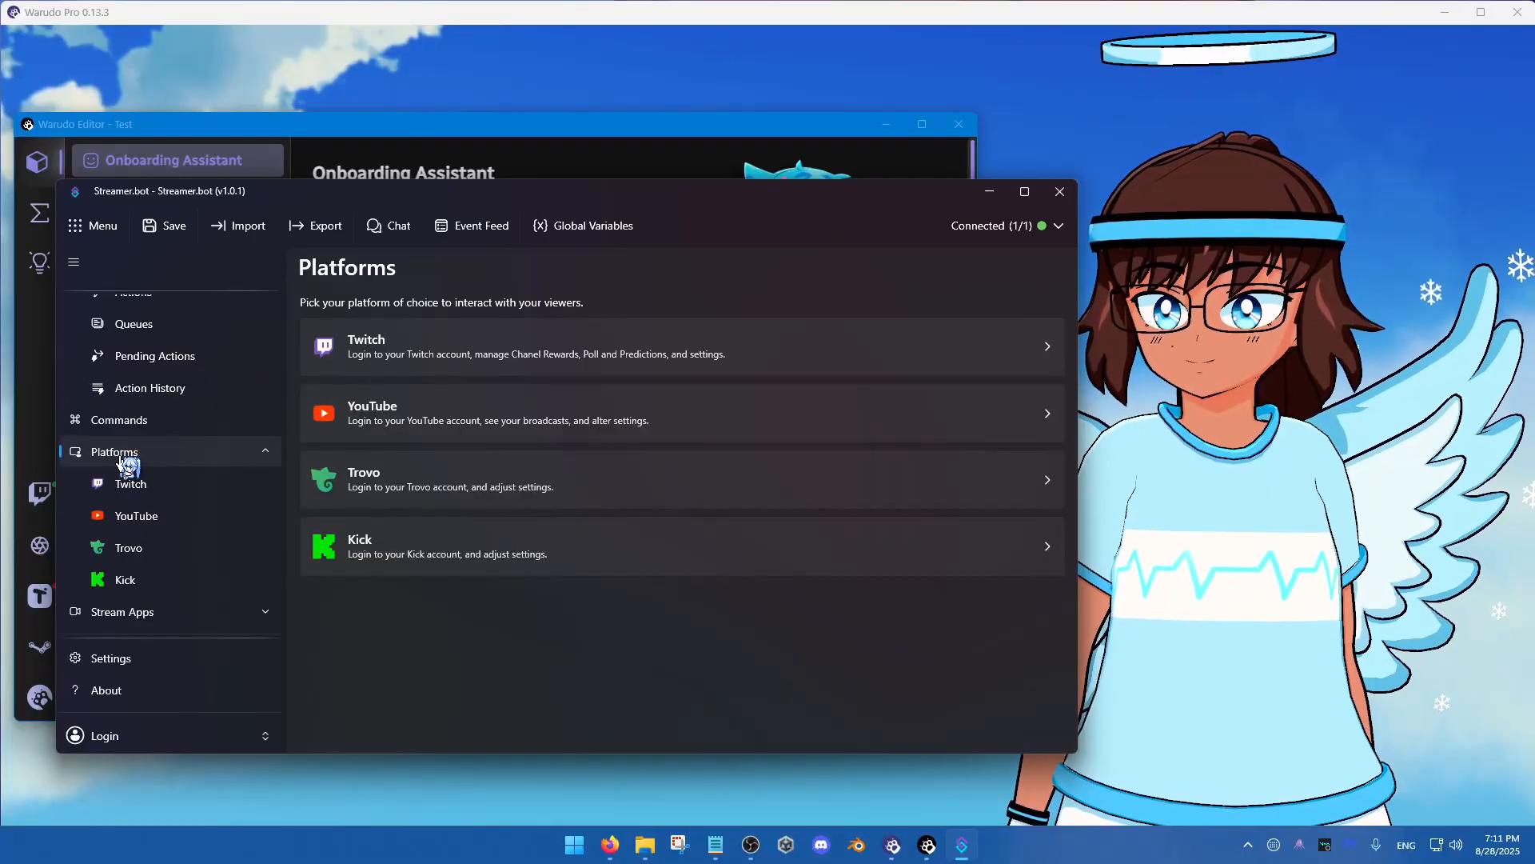
left_click(130, 485)
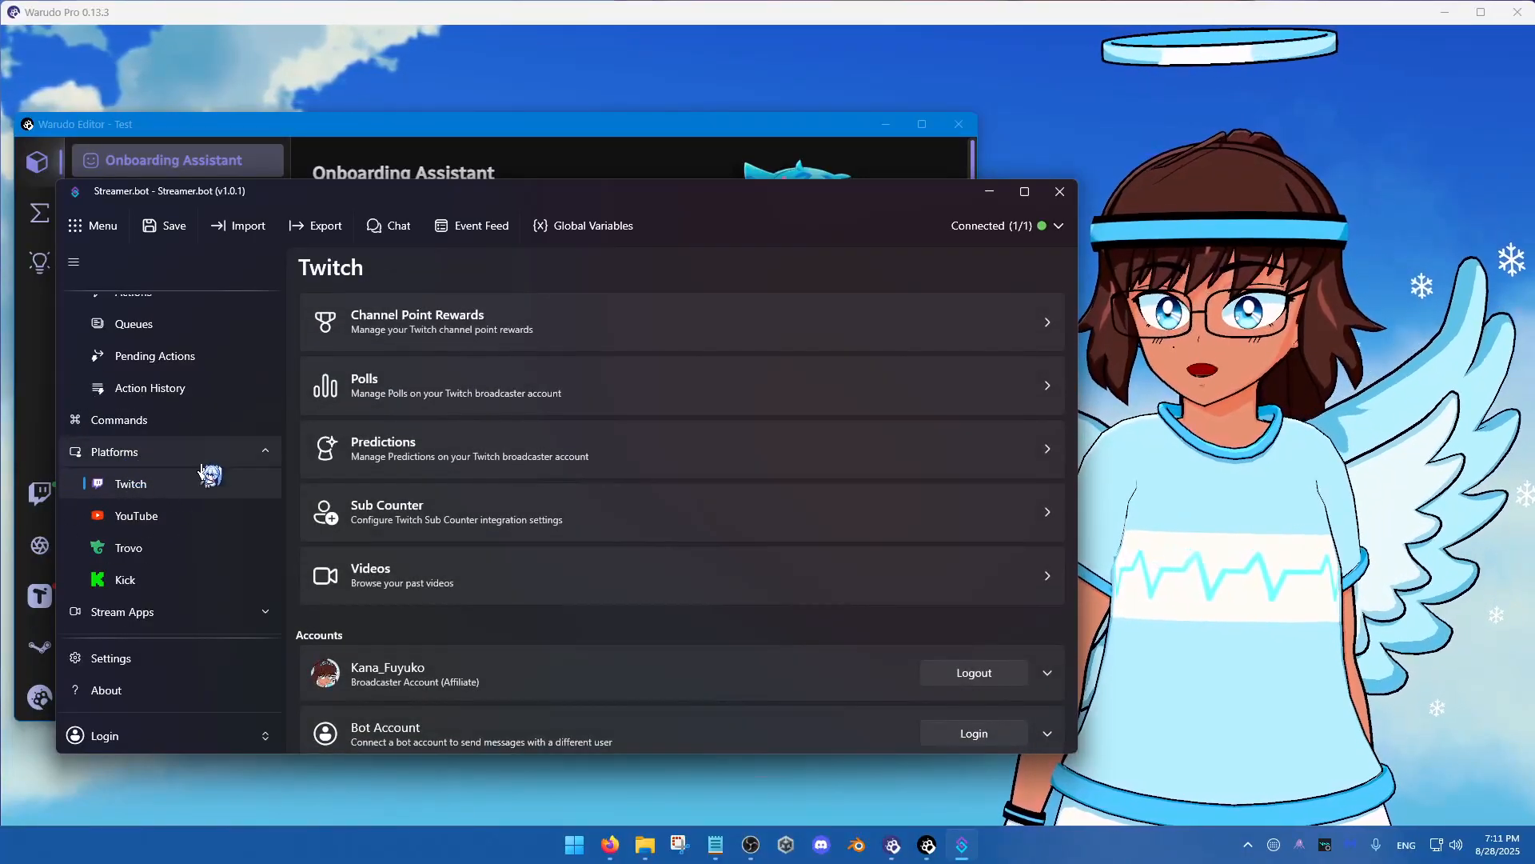
key("ctrl")
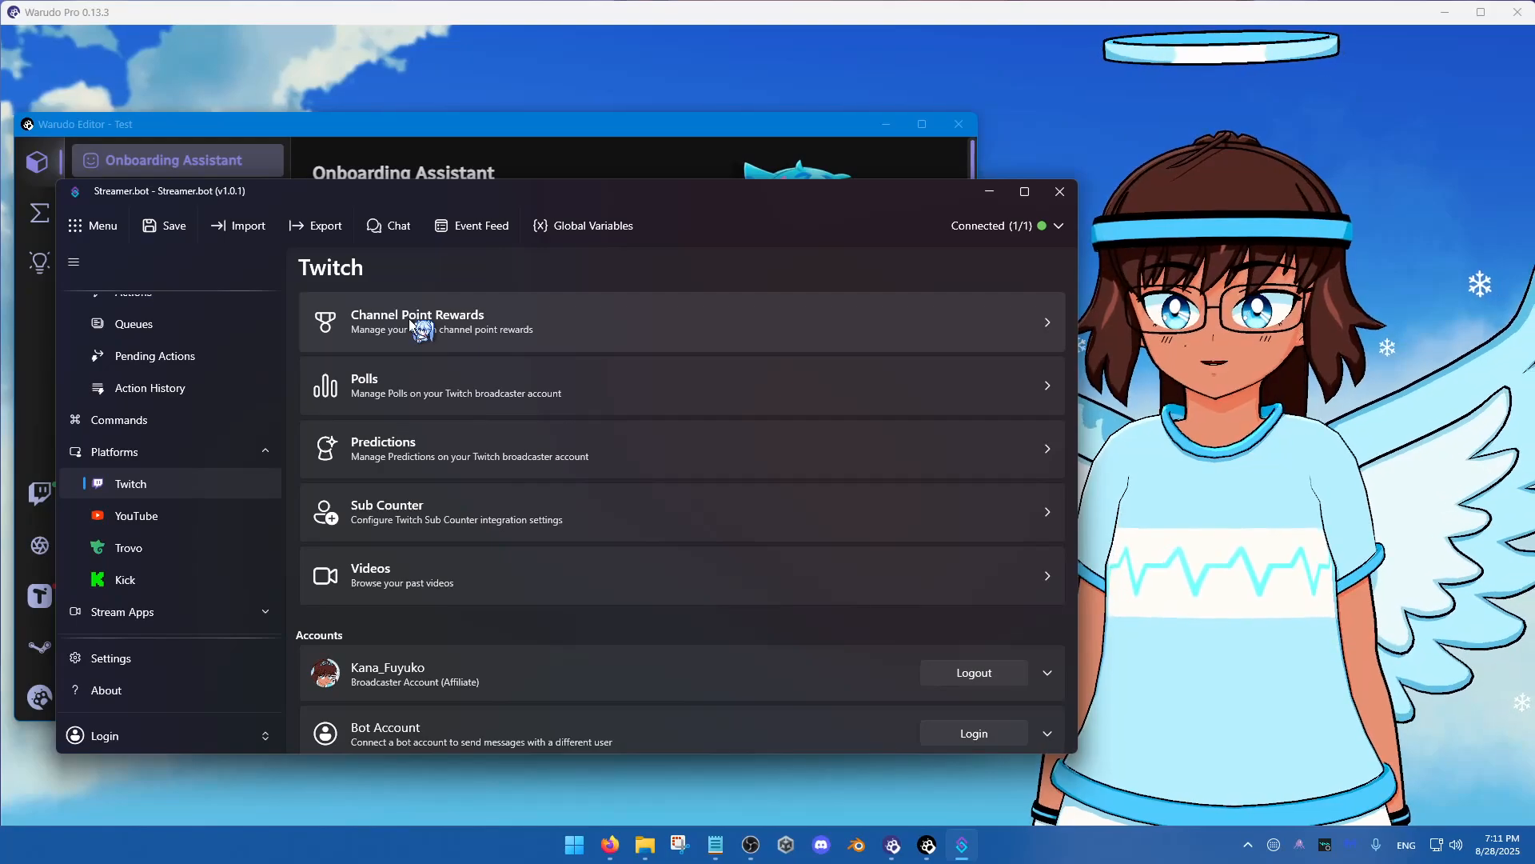
scroll(176, 463, "up", 2)
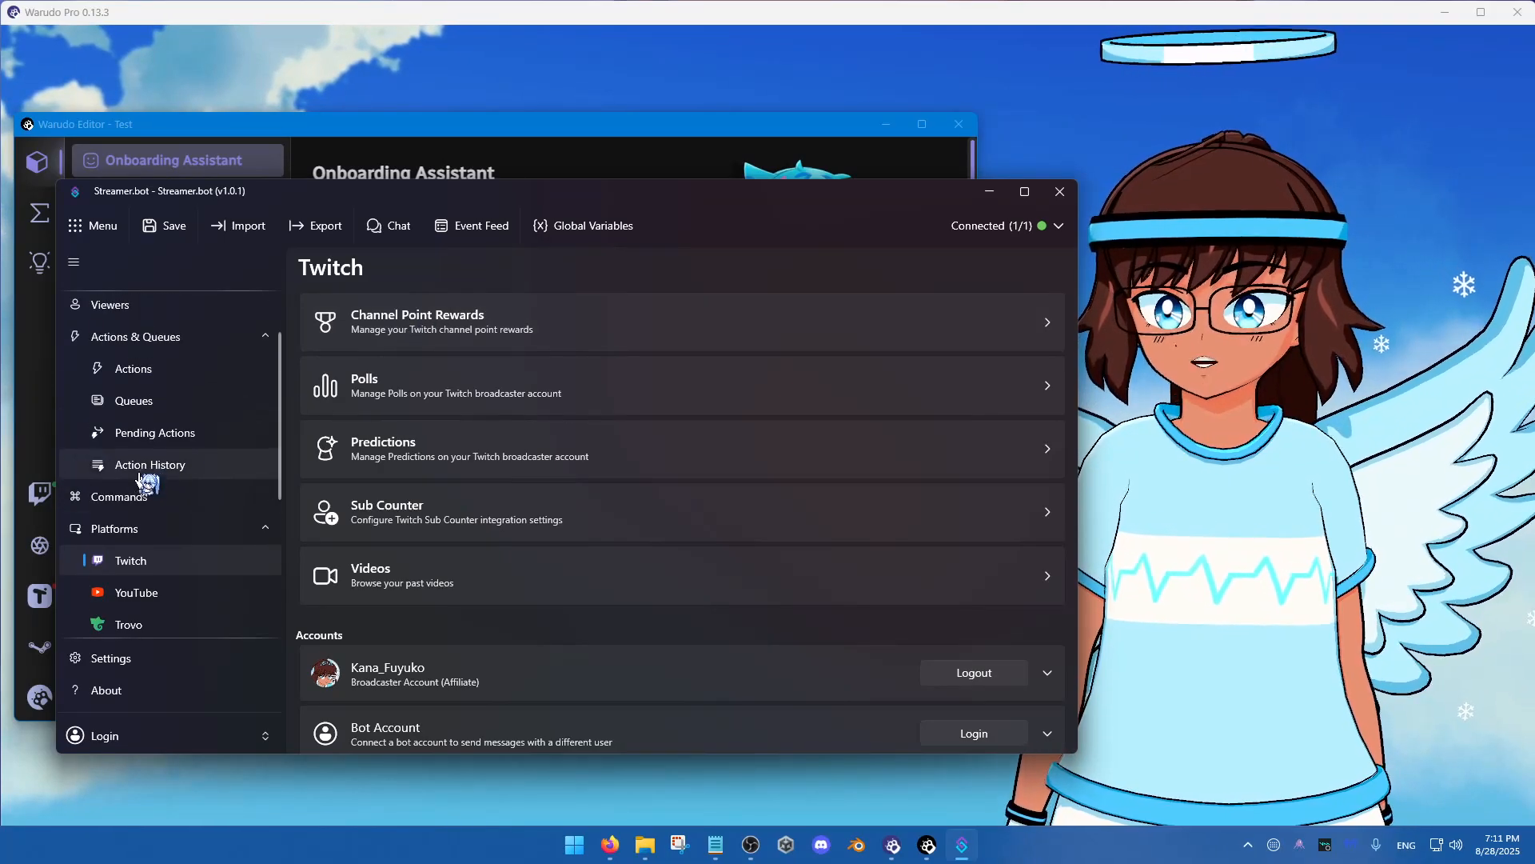
key("ctrl")
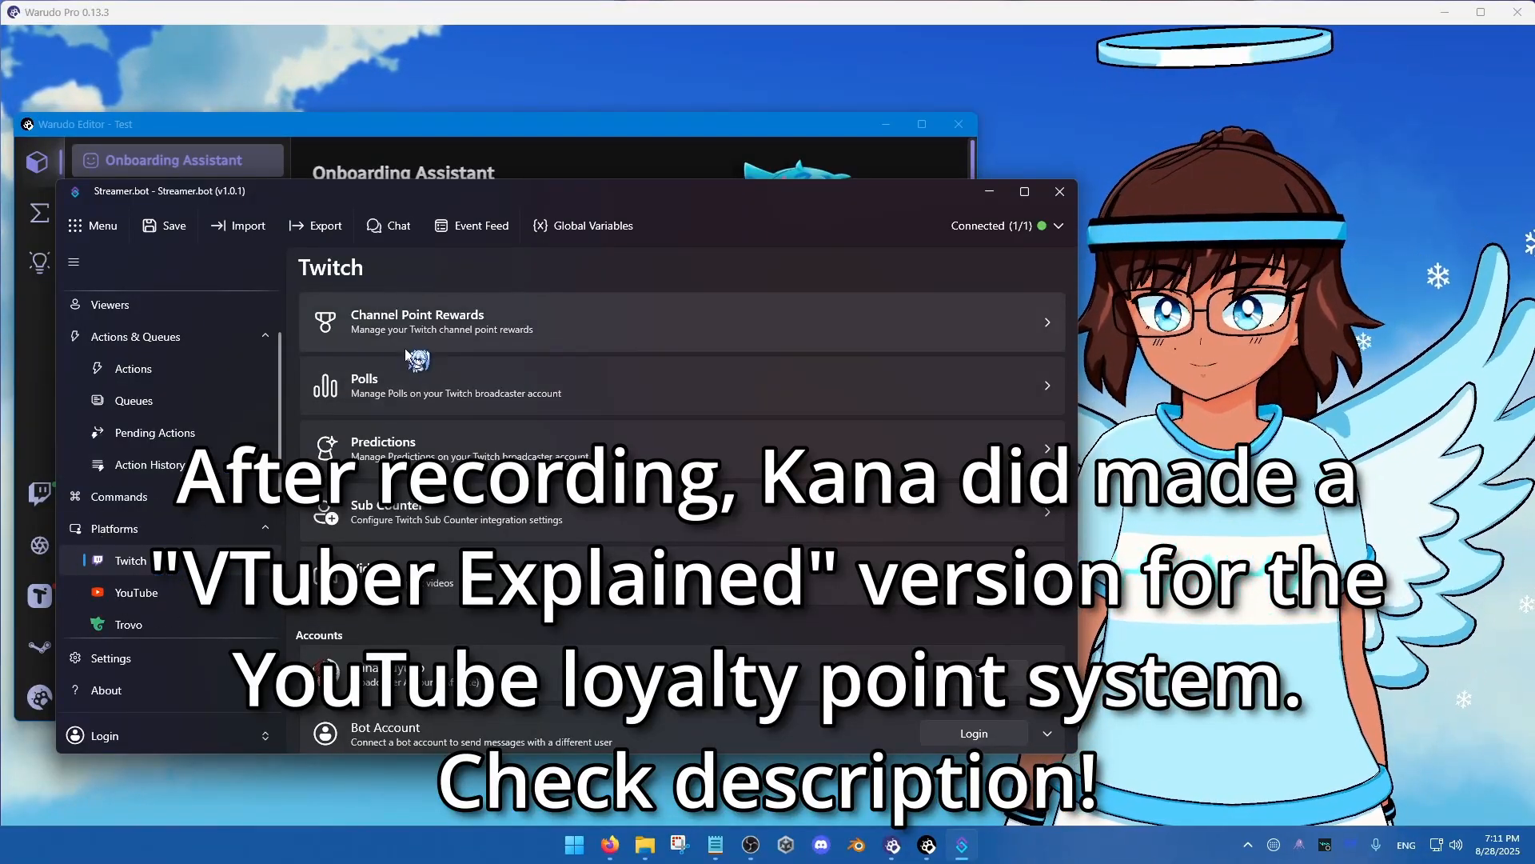
left_click(434, 332)
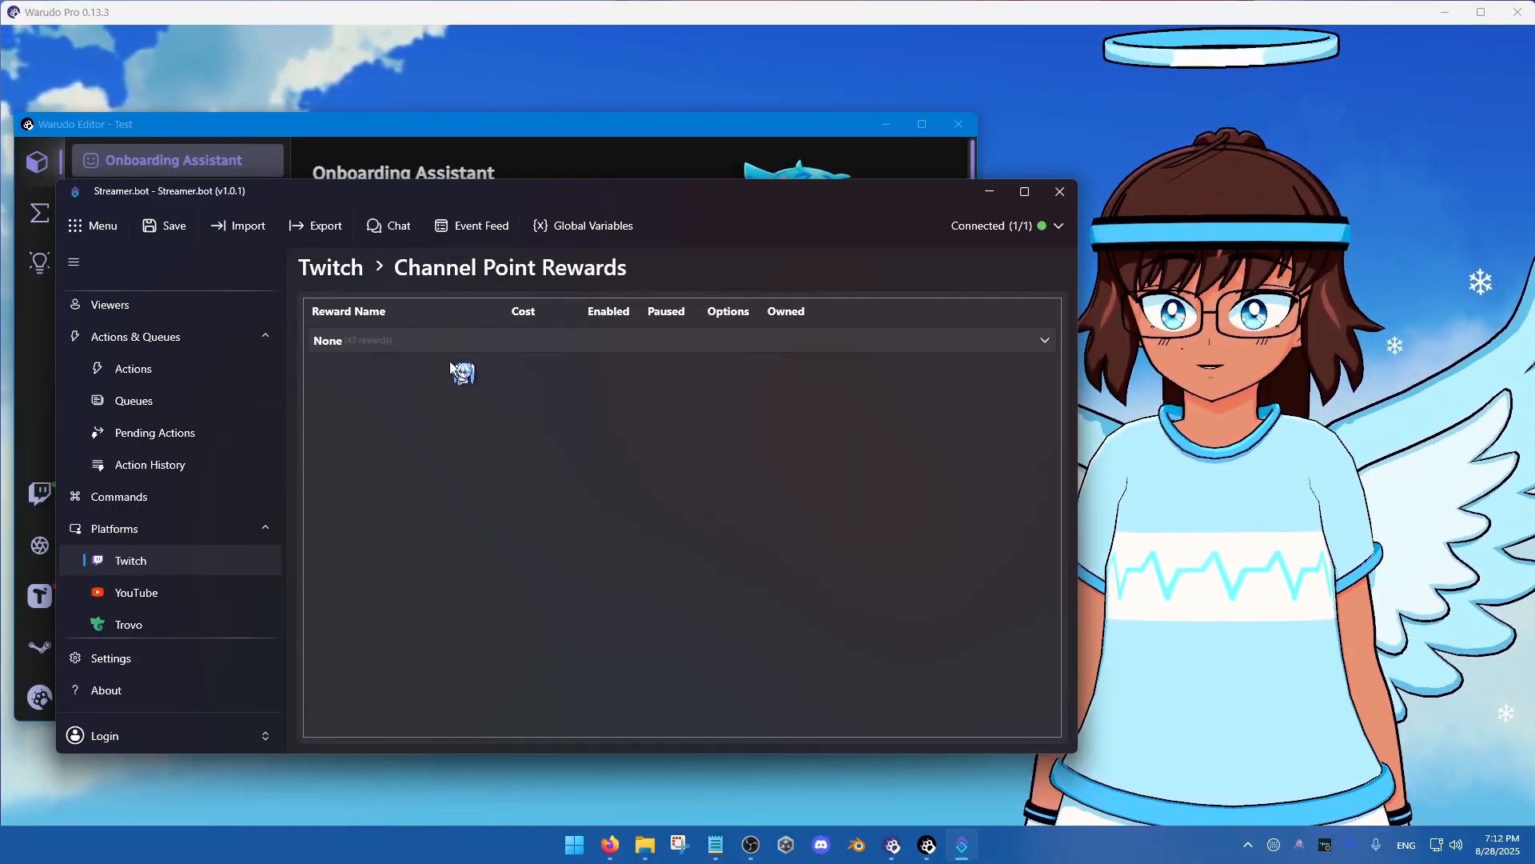
Start a new Twitch channel reward named "Throw Plushies" with the description "Throw Plushies At Streamer."
right_click(459, 465)
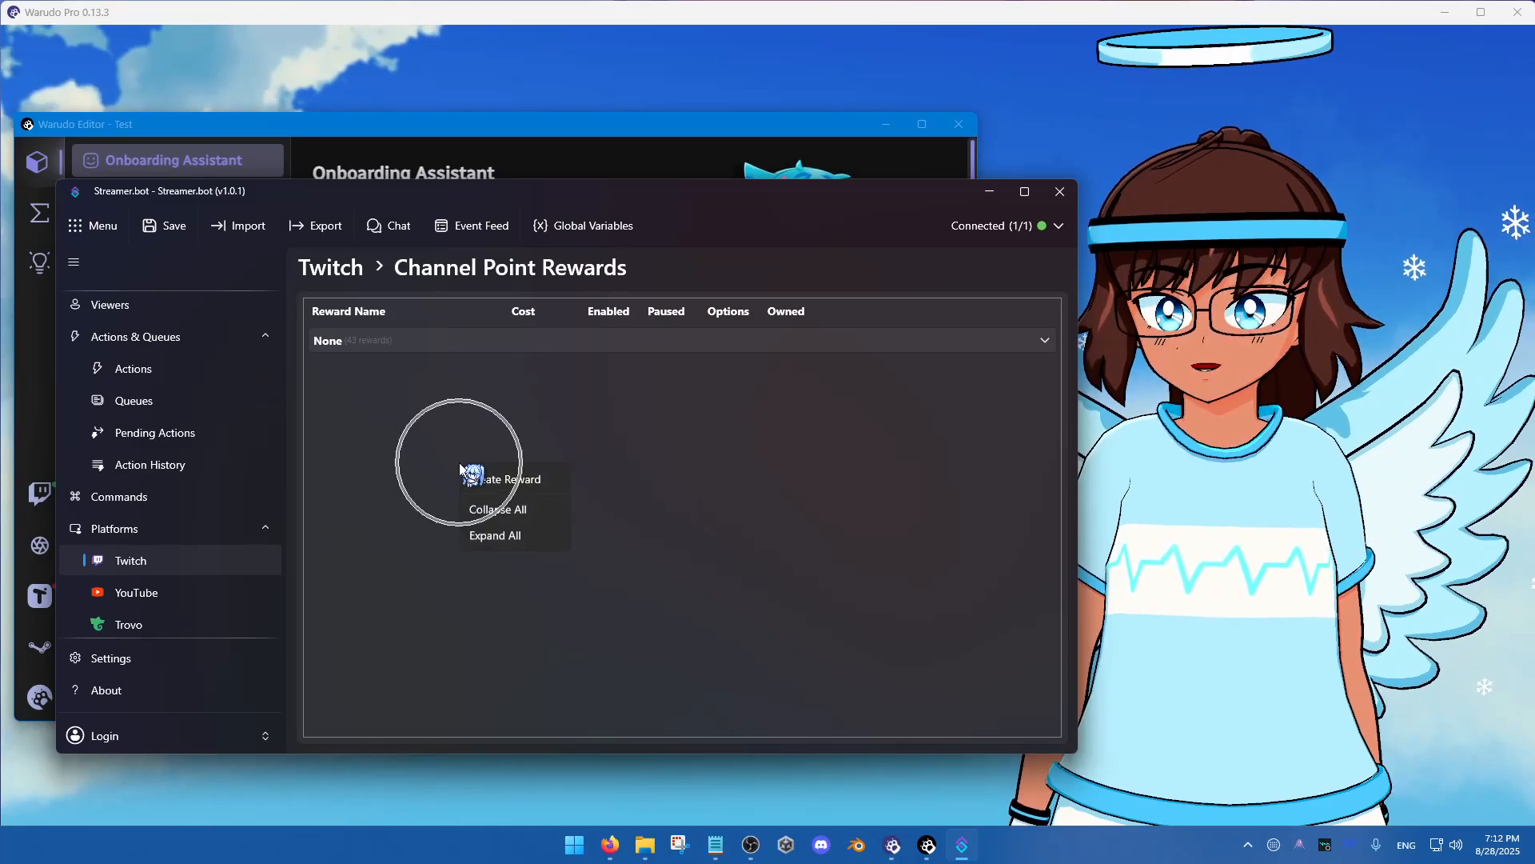
left_click(534, 479)
left_click(572, 256)
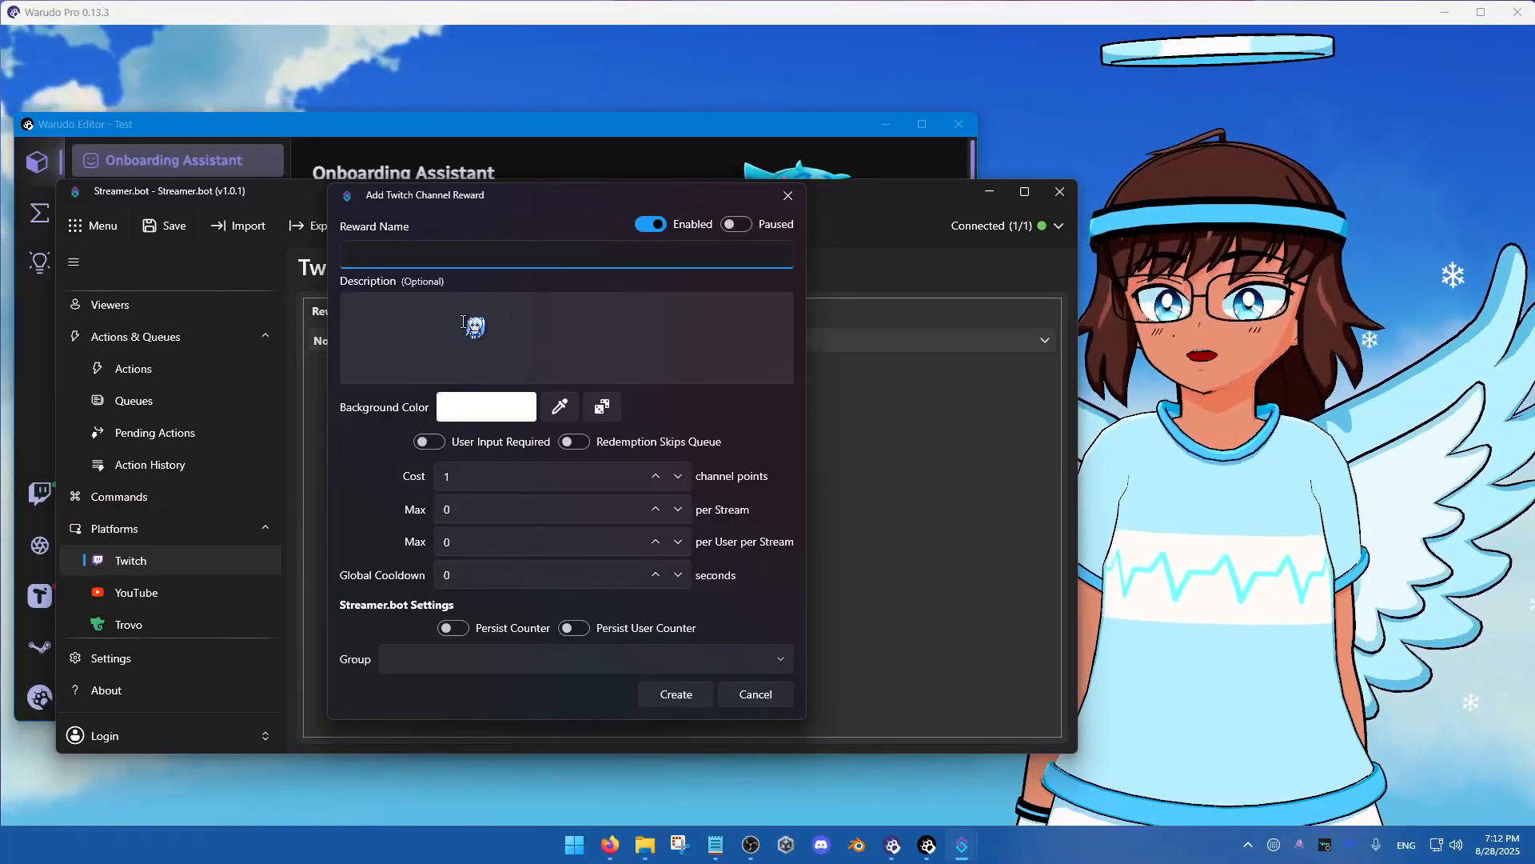
left_click(418, 253)
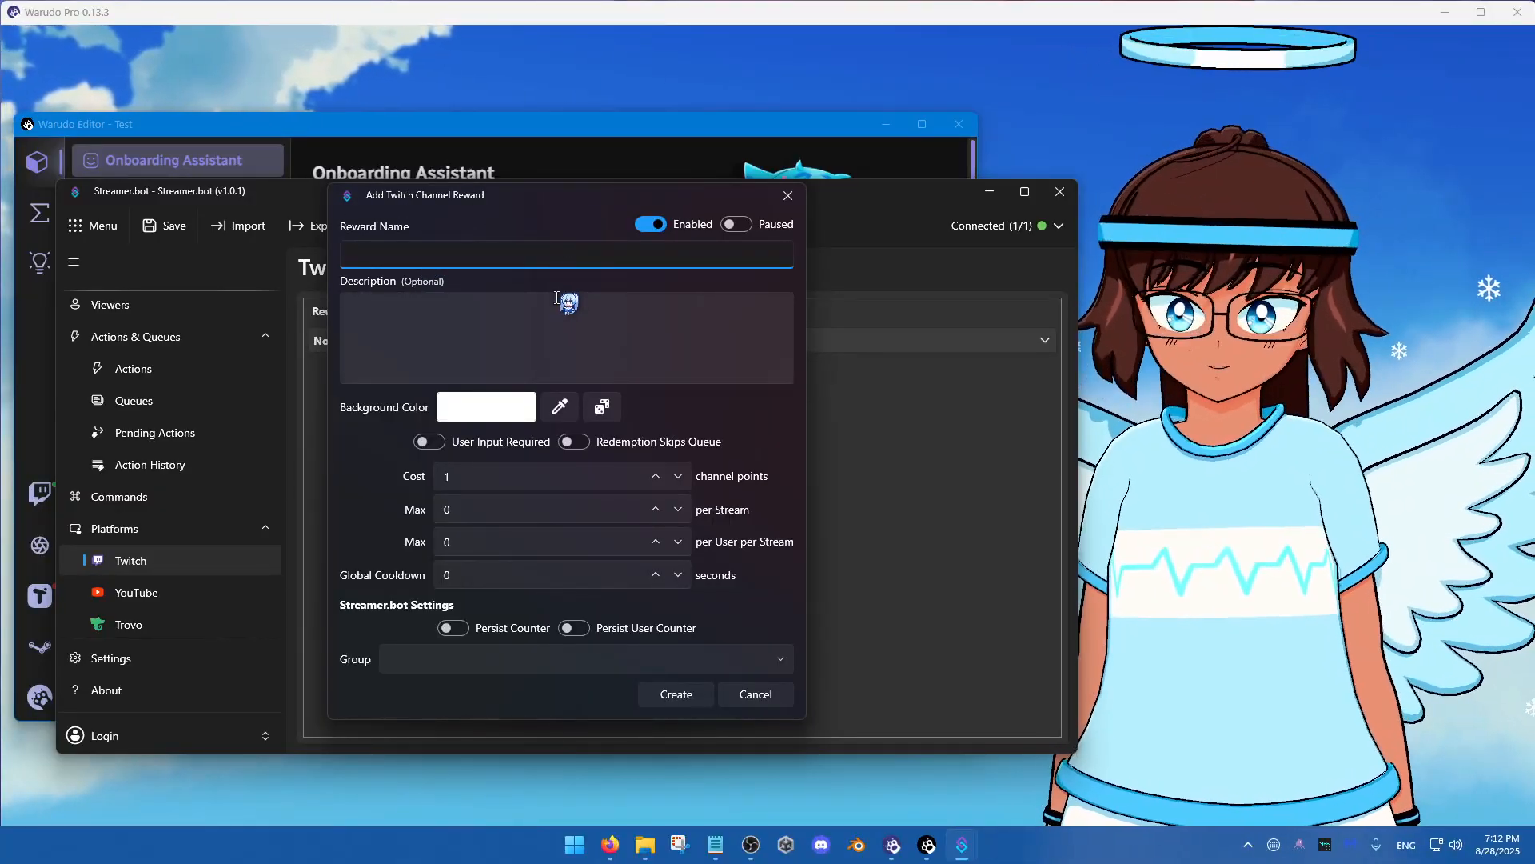
type("Throw Plushies")
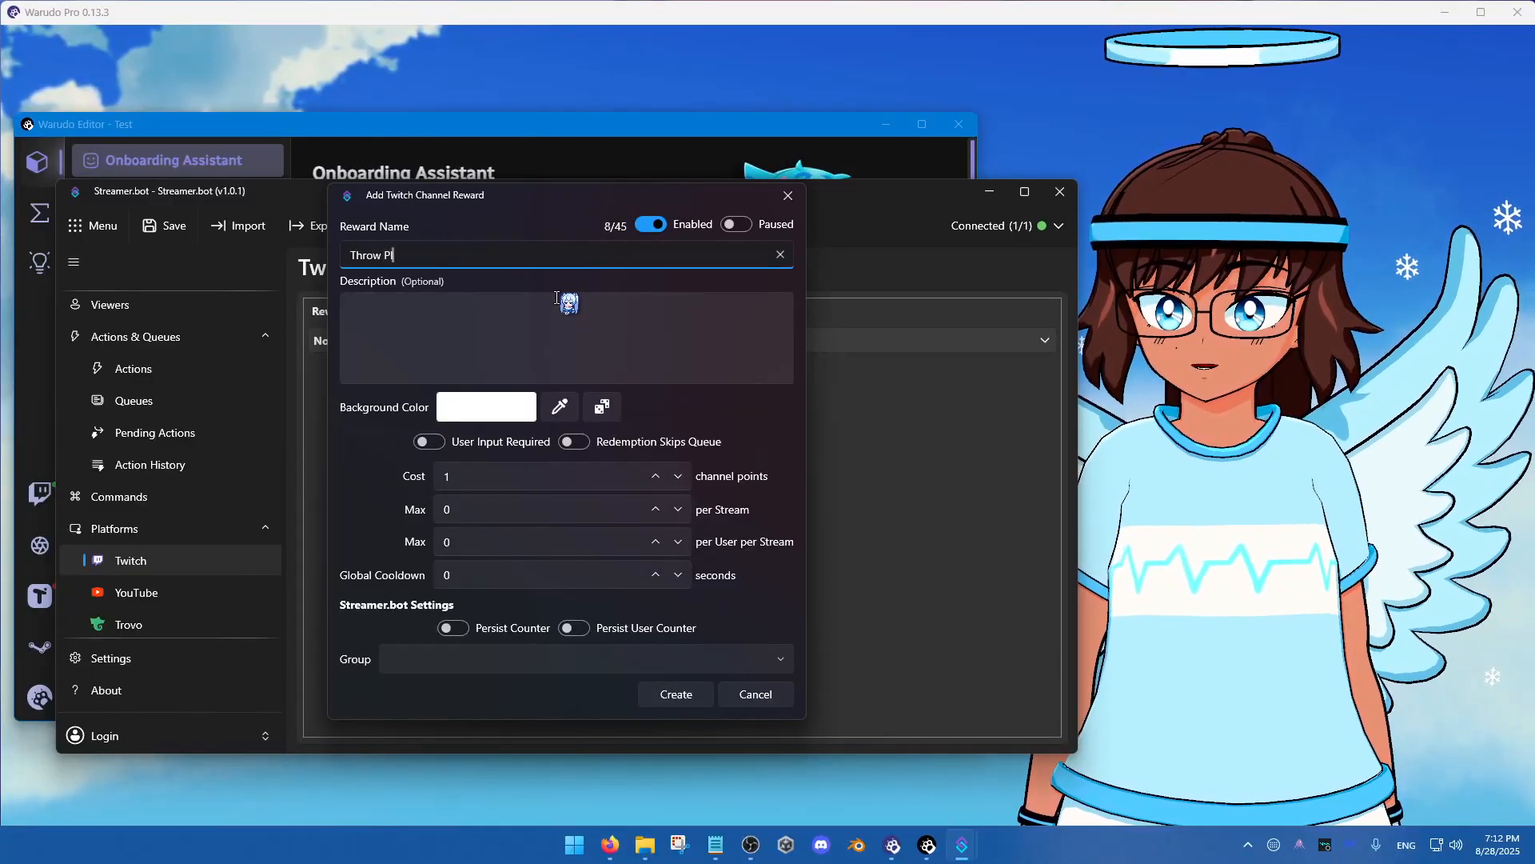
left_click(405, 361)
type("Throw")
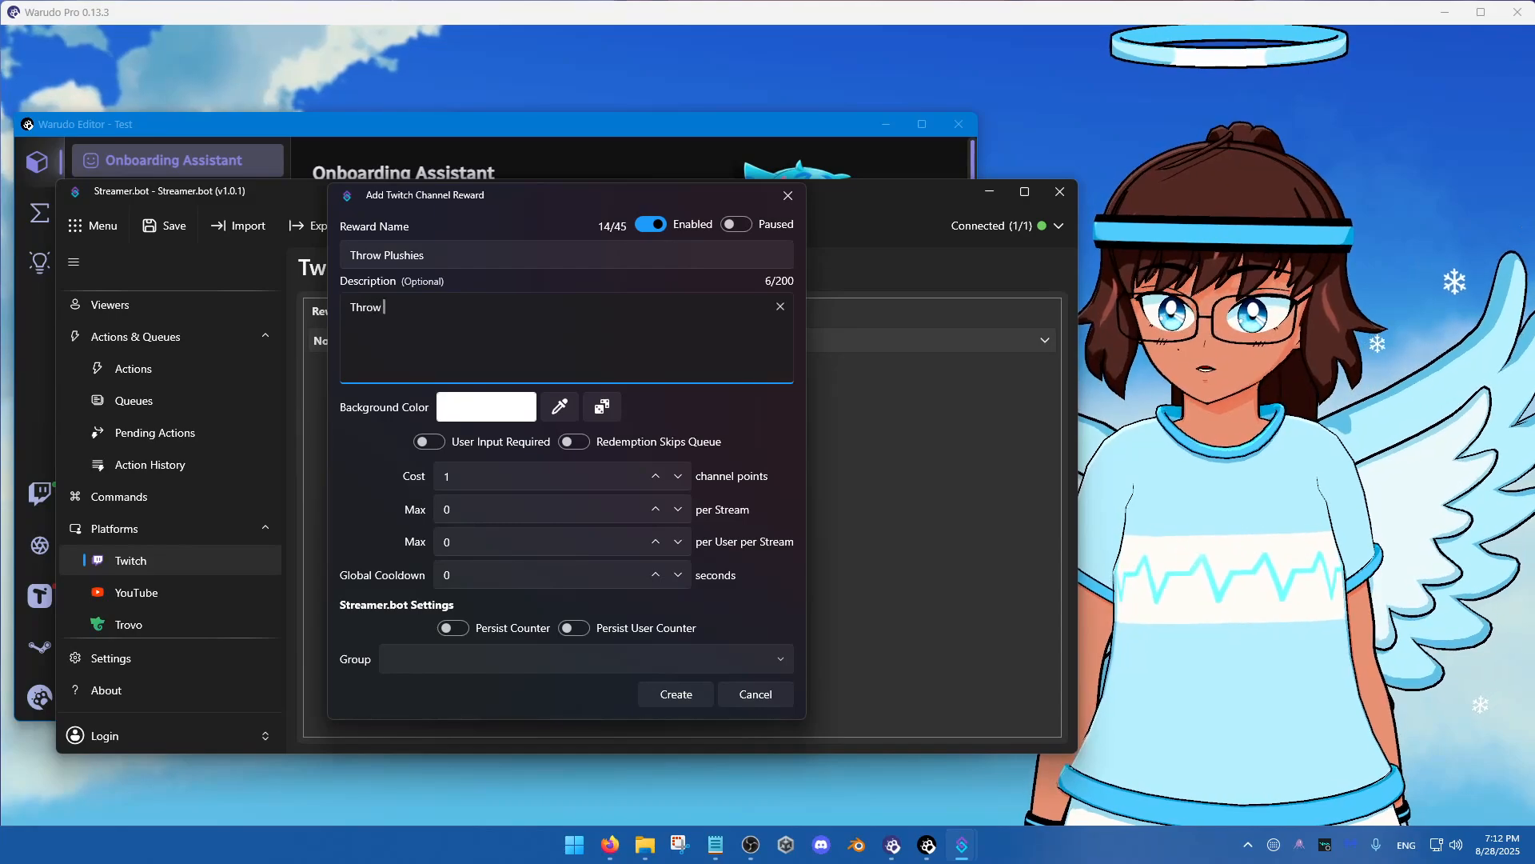
type(" P")
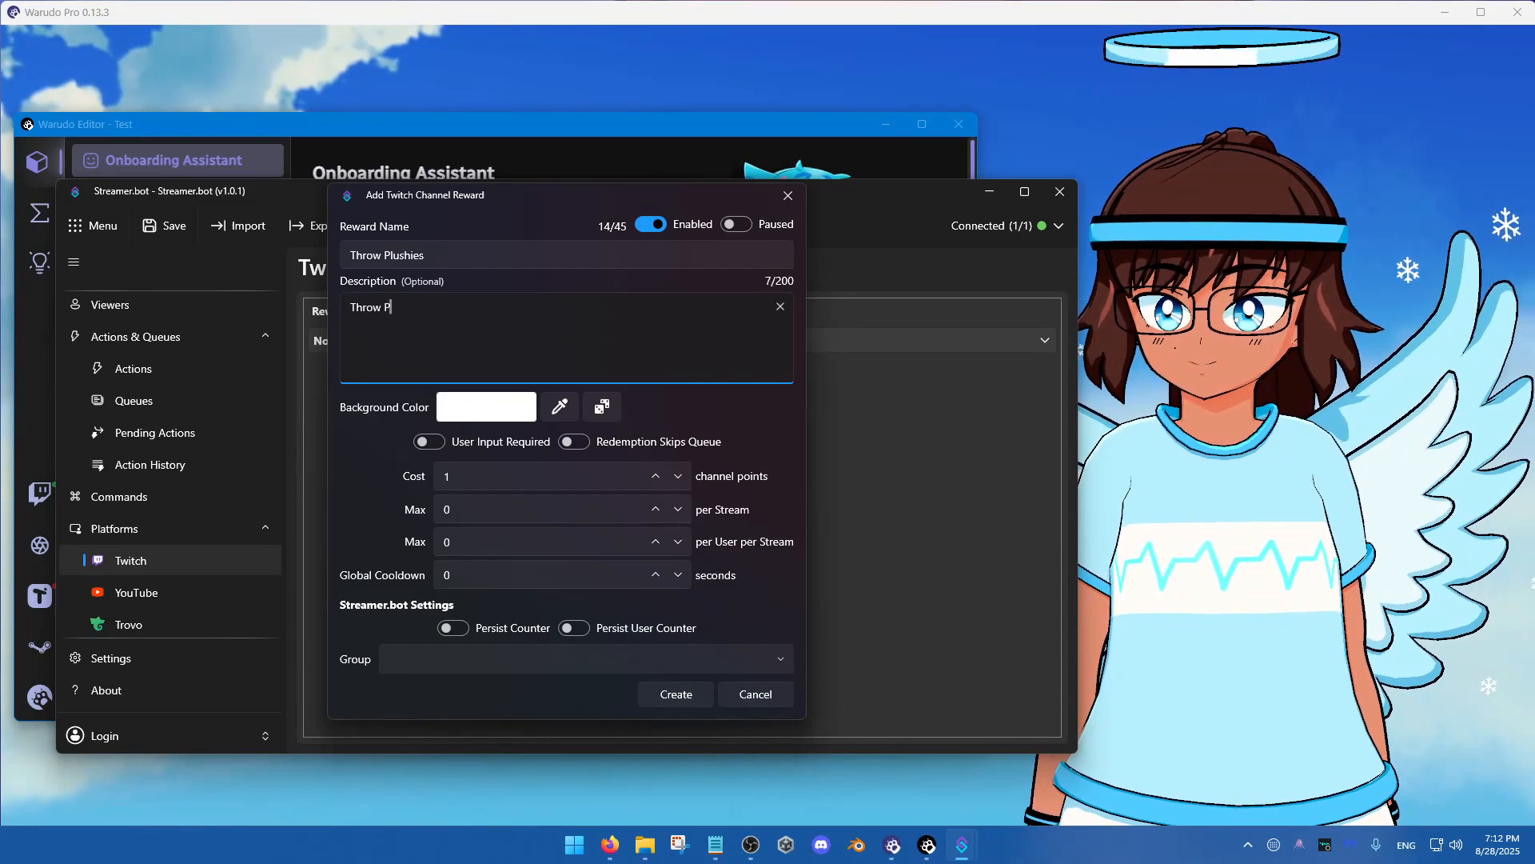
type("lushies At S")
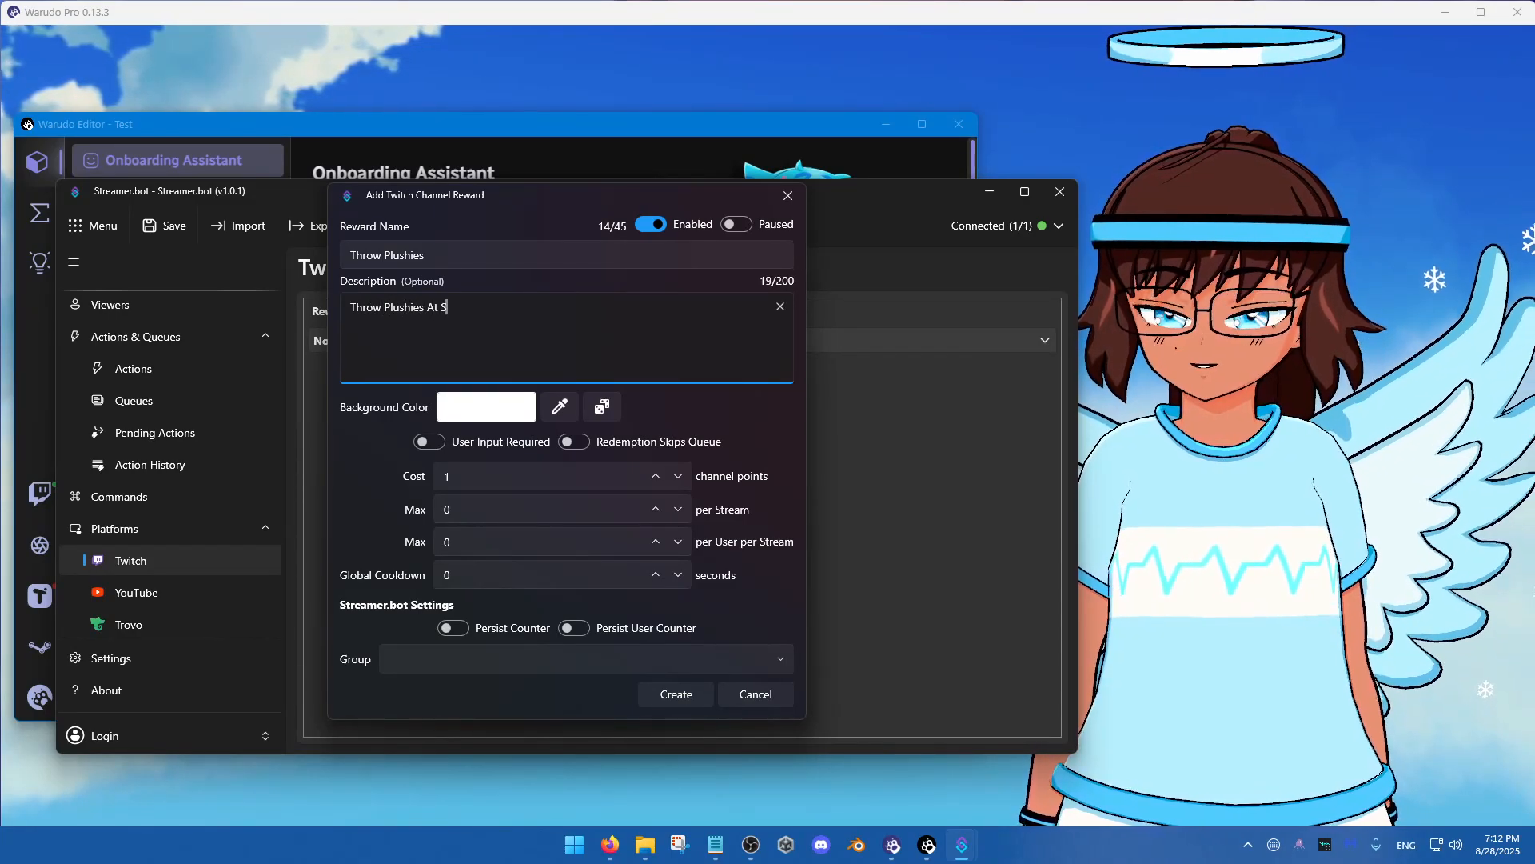
type("treamer")
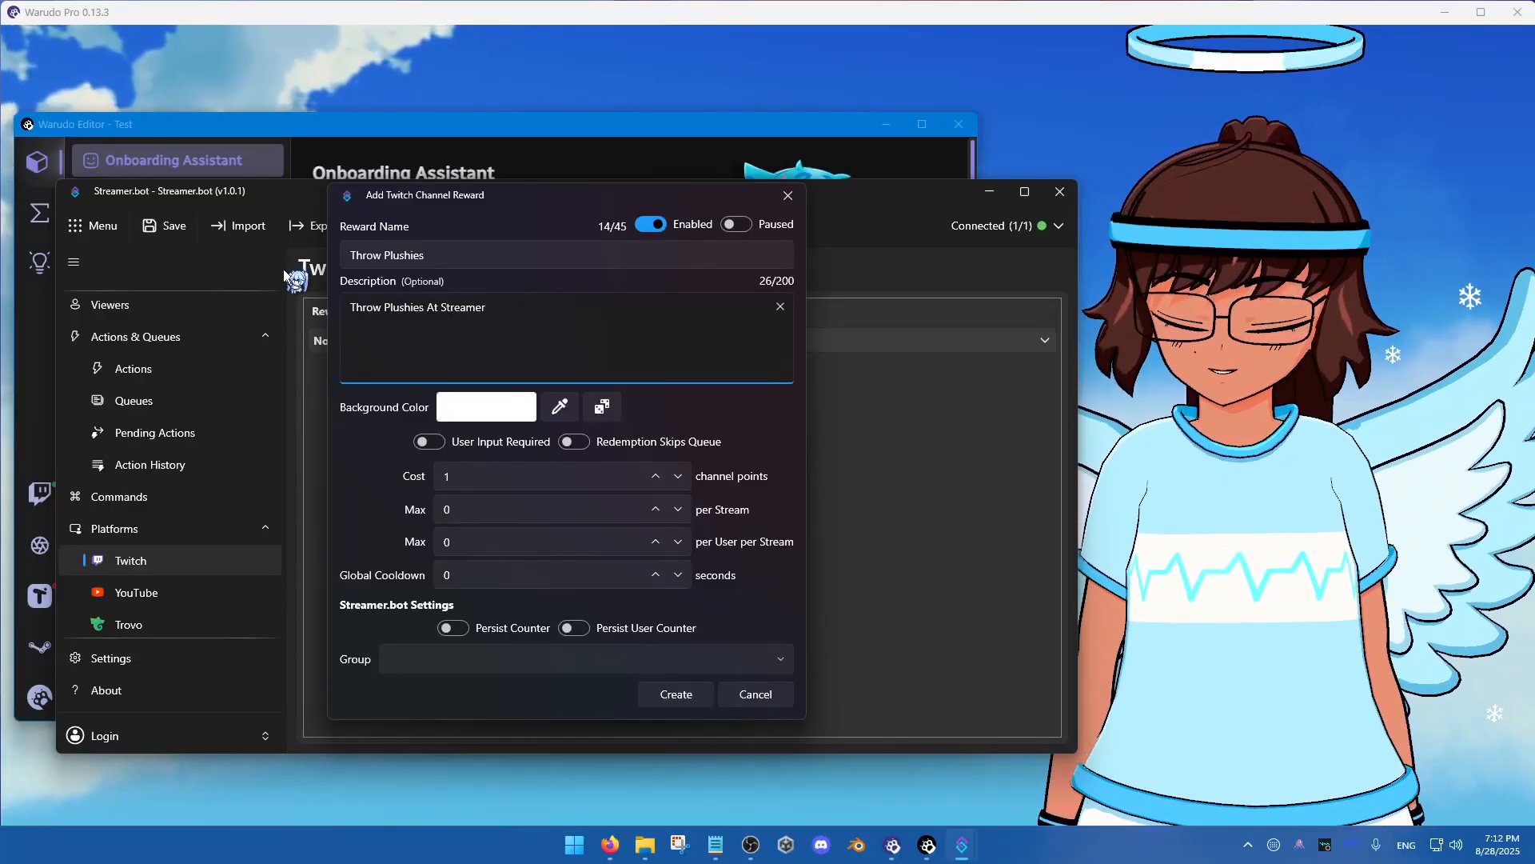
type(".")
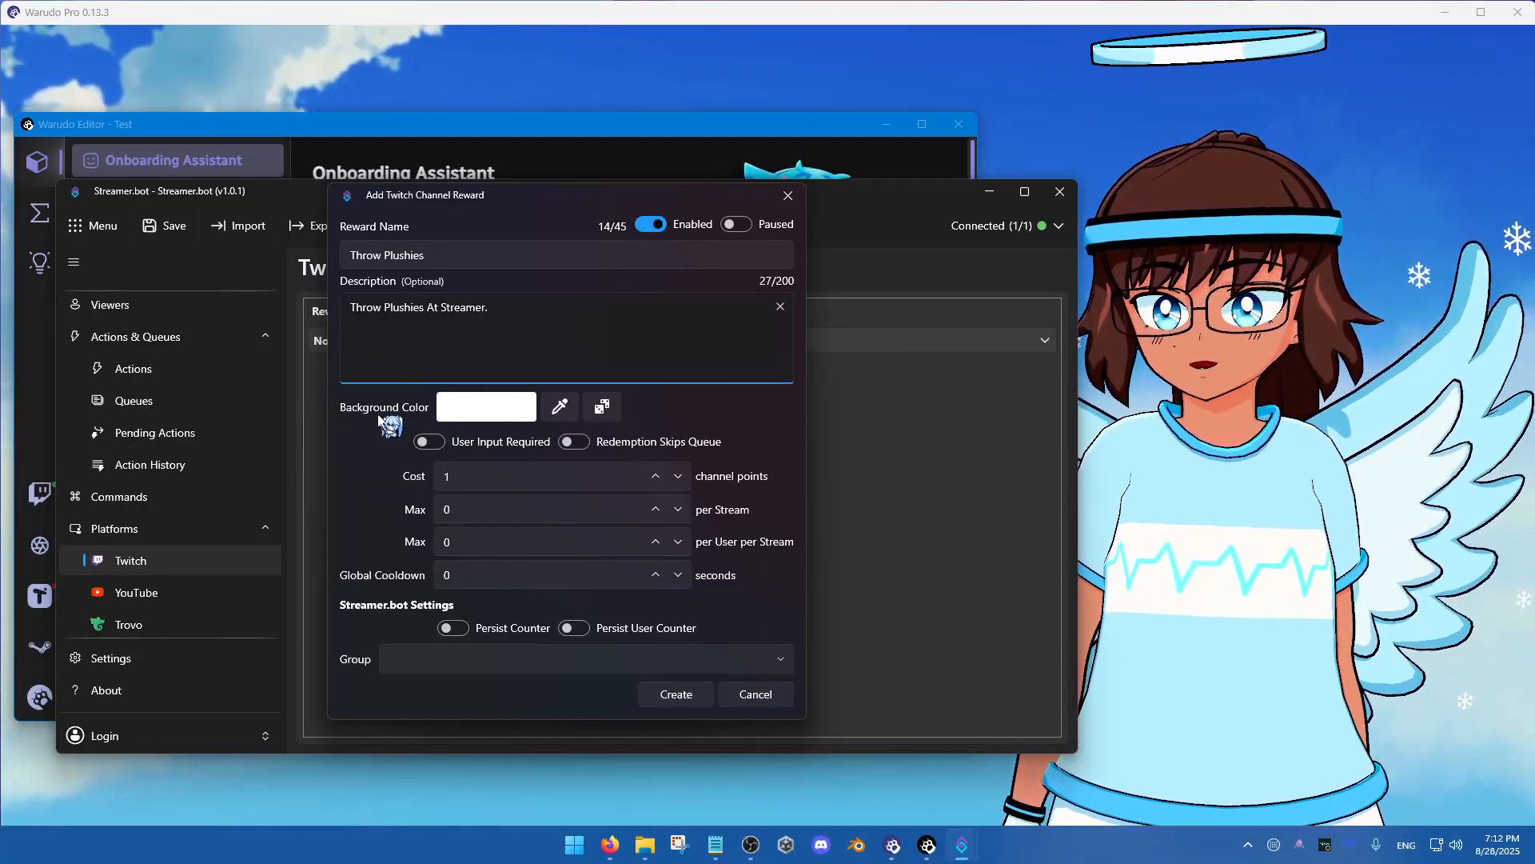
Set the reward's background color to the basic blue #0080FF
left_click(513, 414)
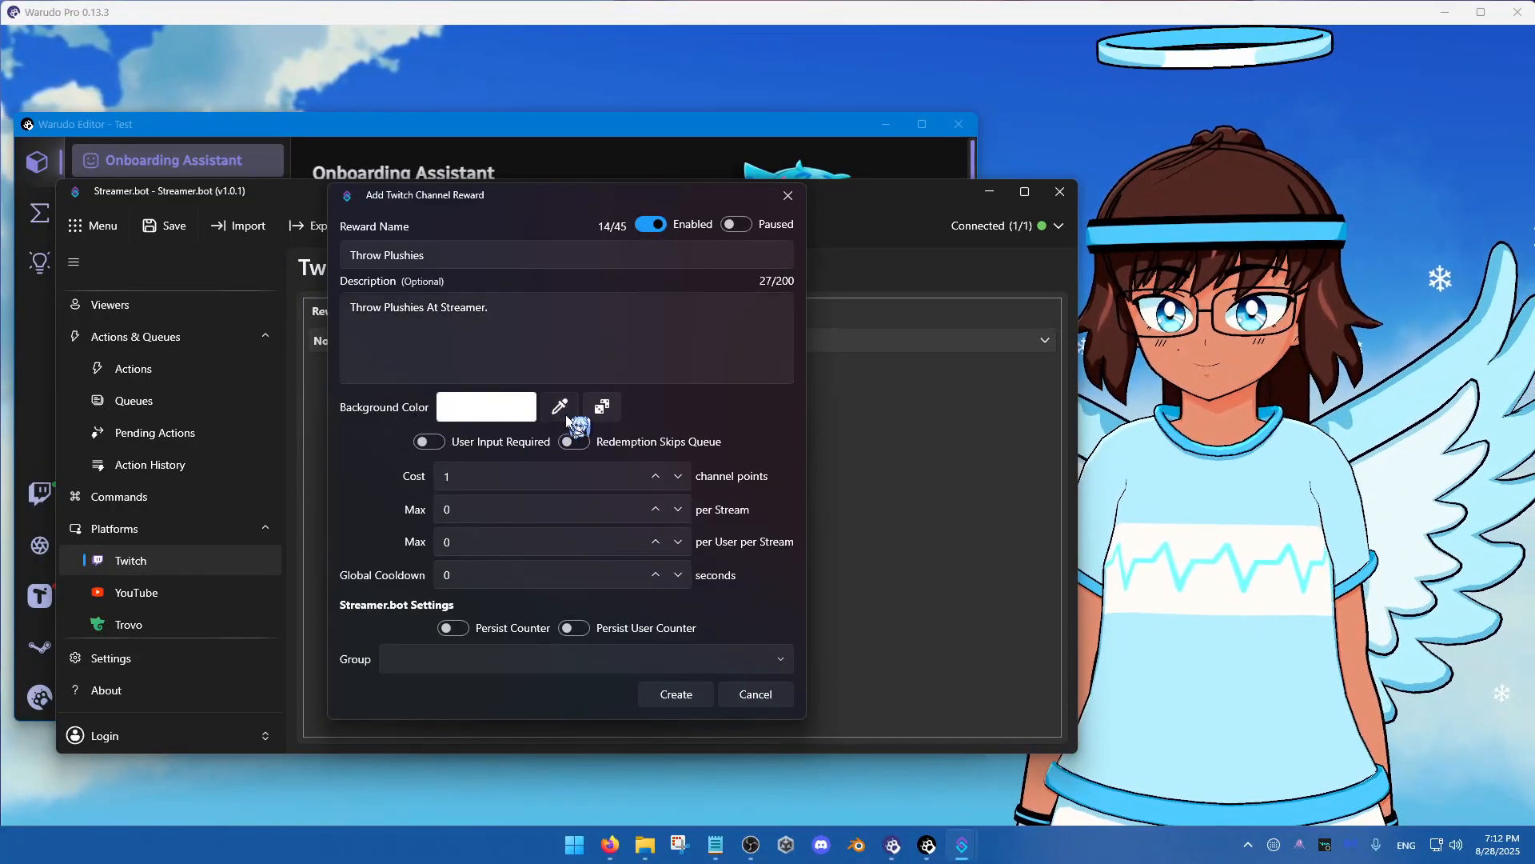
left_click(797, 238)
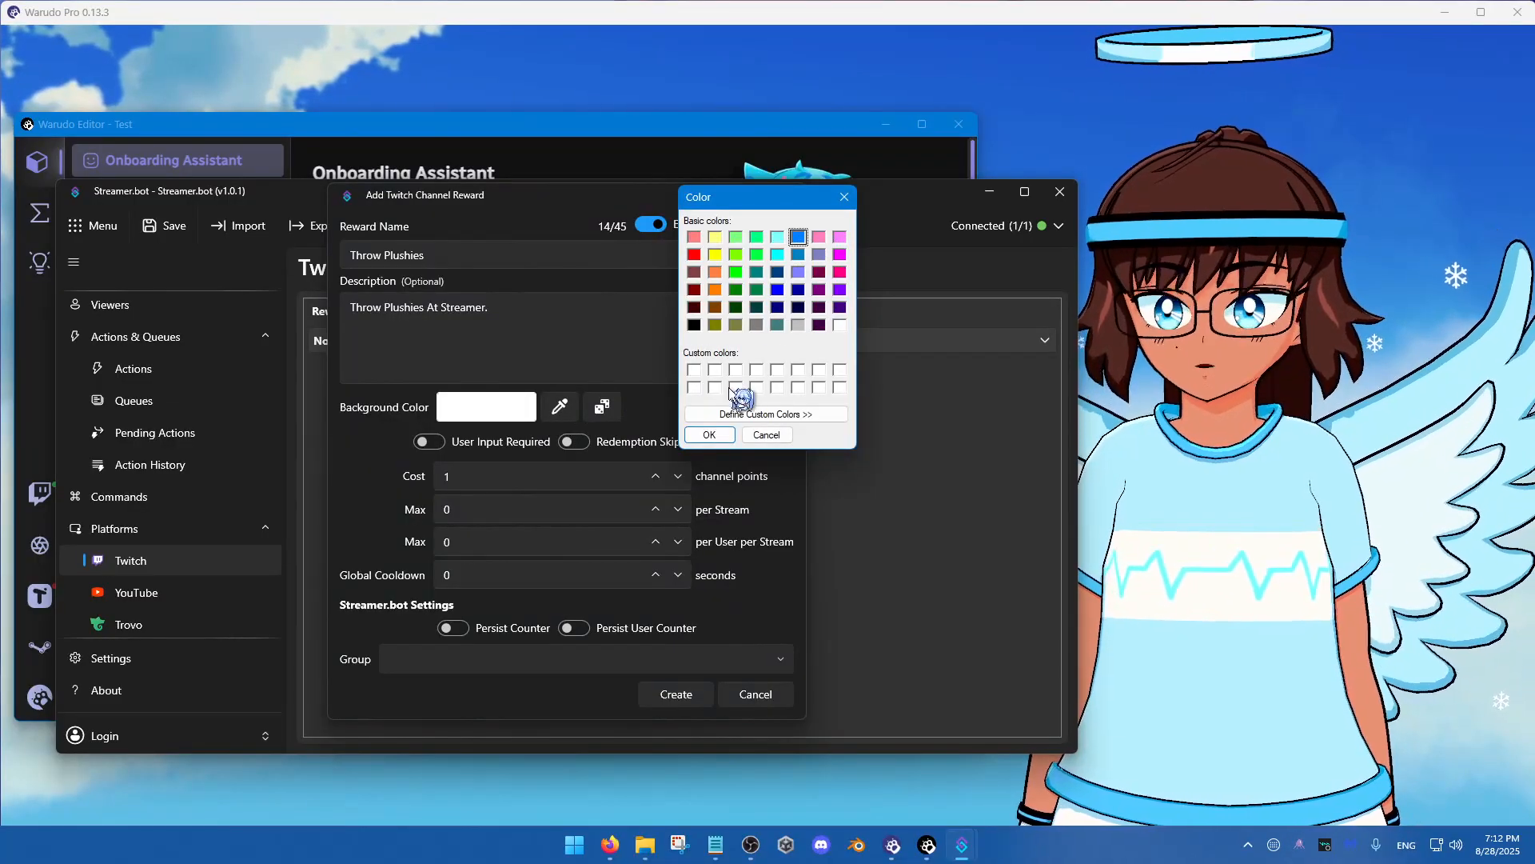
left_click(709, 436)
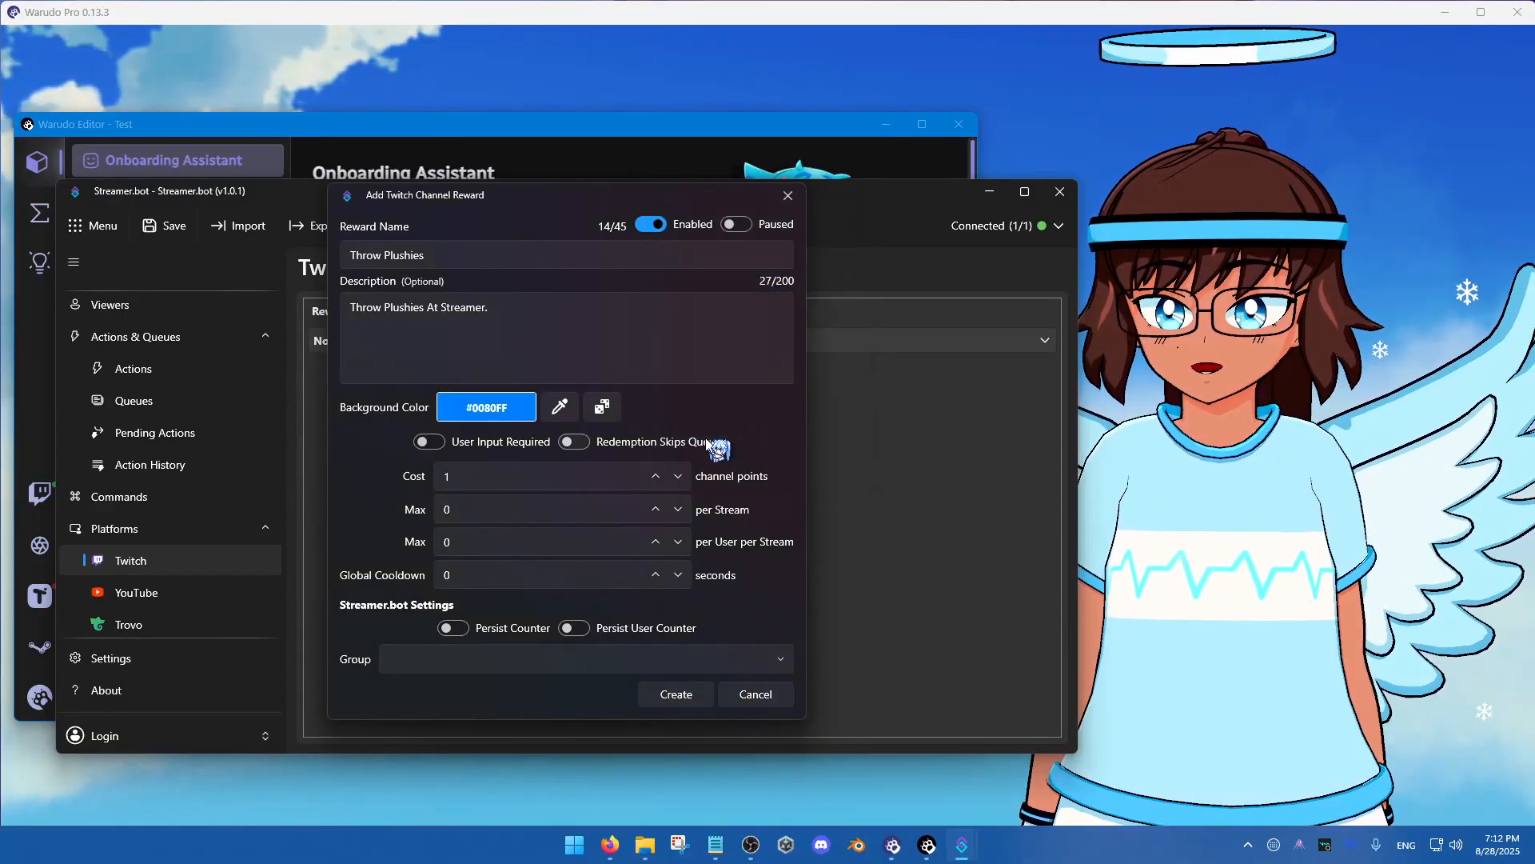
Set the reward's cost to 500 channel points and its global cooldown to 30 seconds
double_click(448, 482)
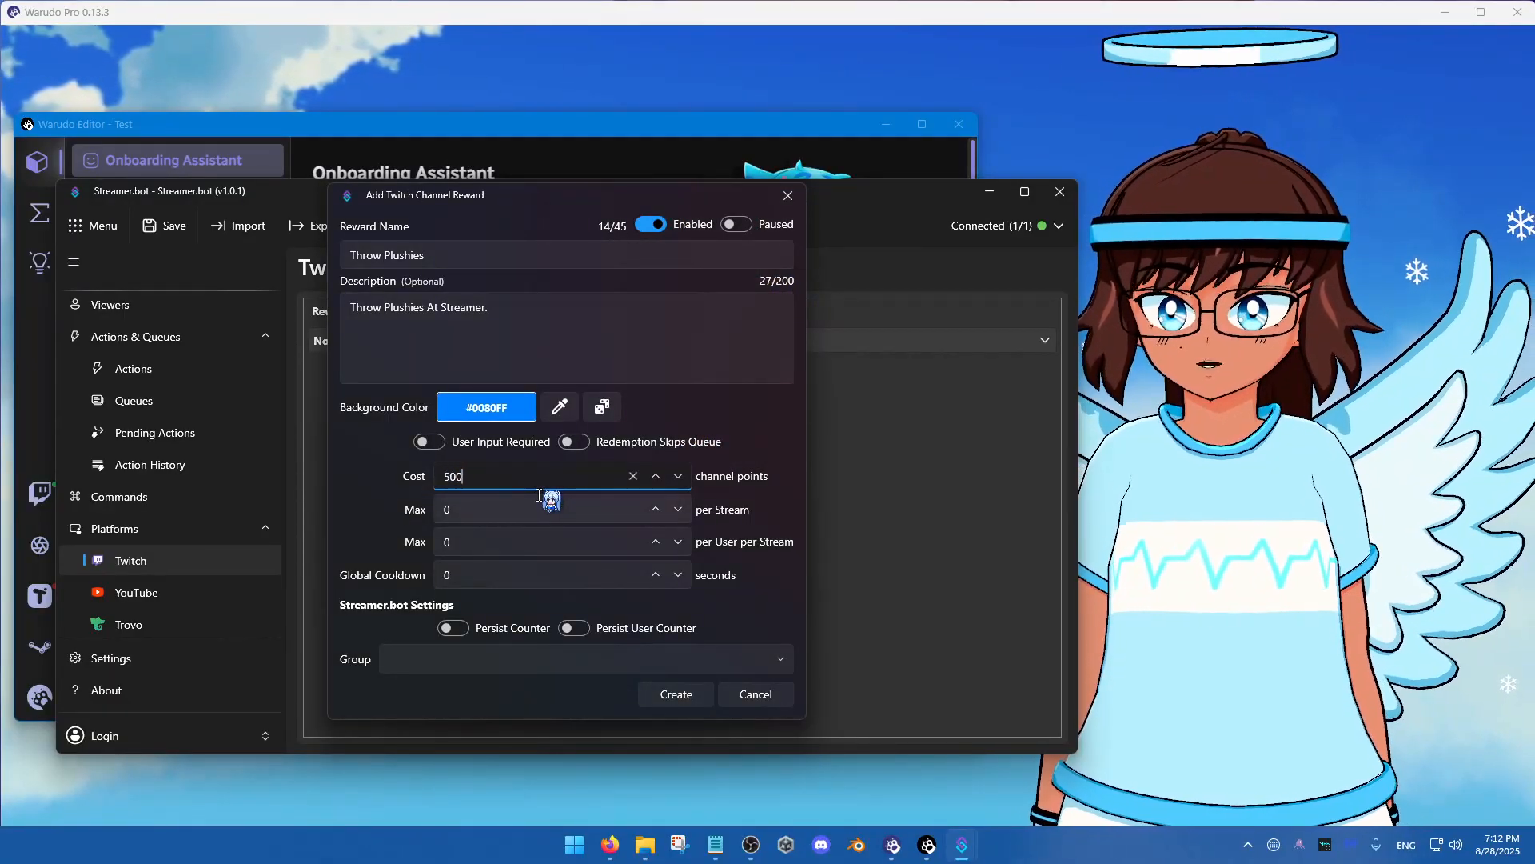
double_click(446, 514)
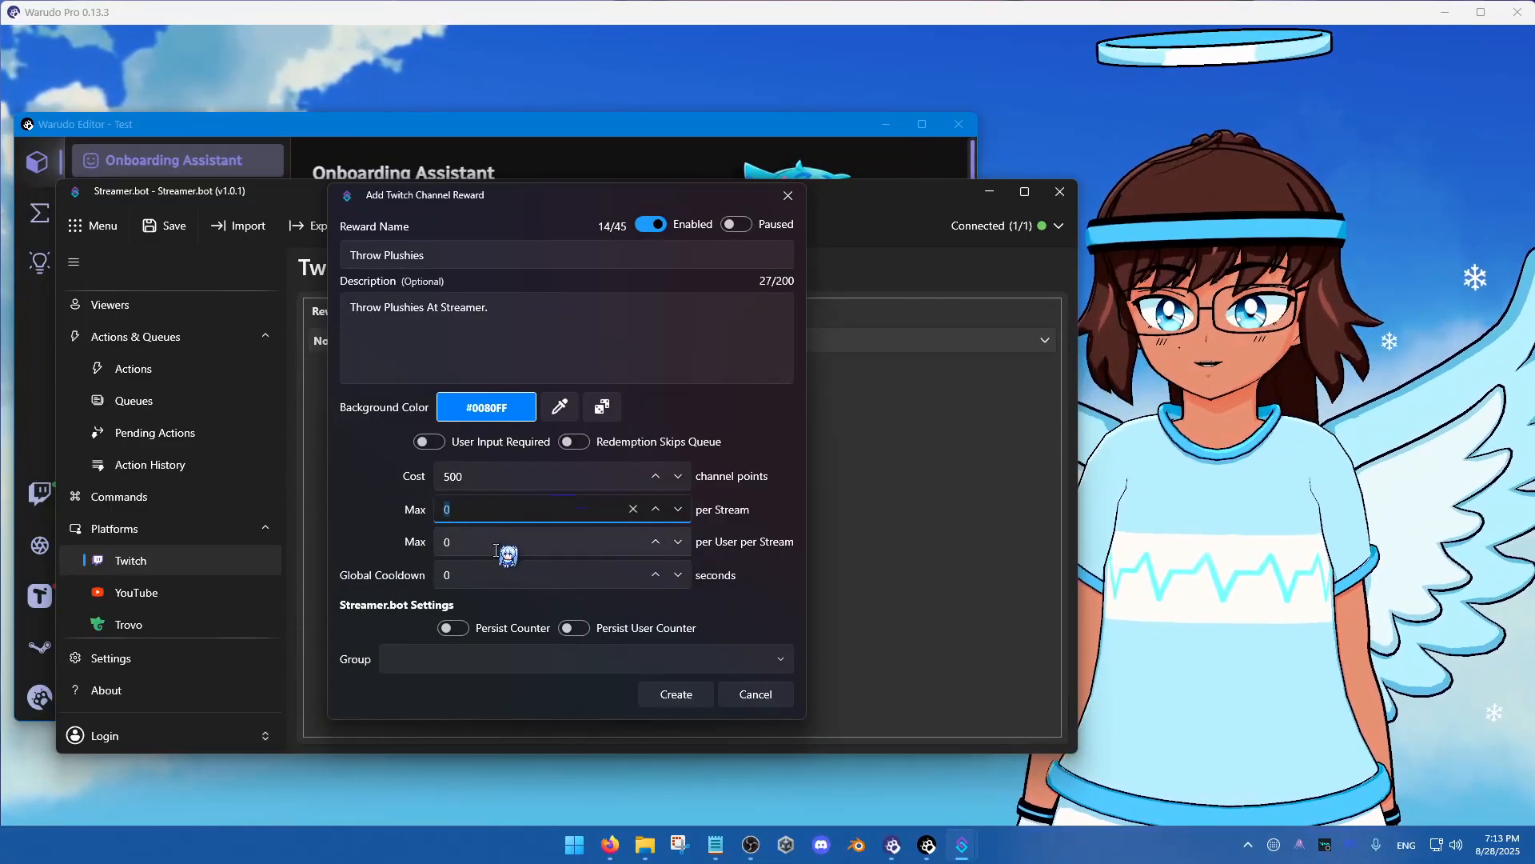
double_click(495, 575)
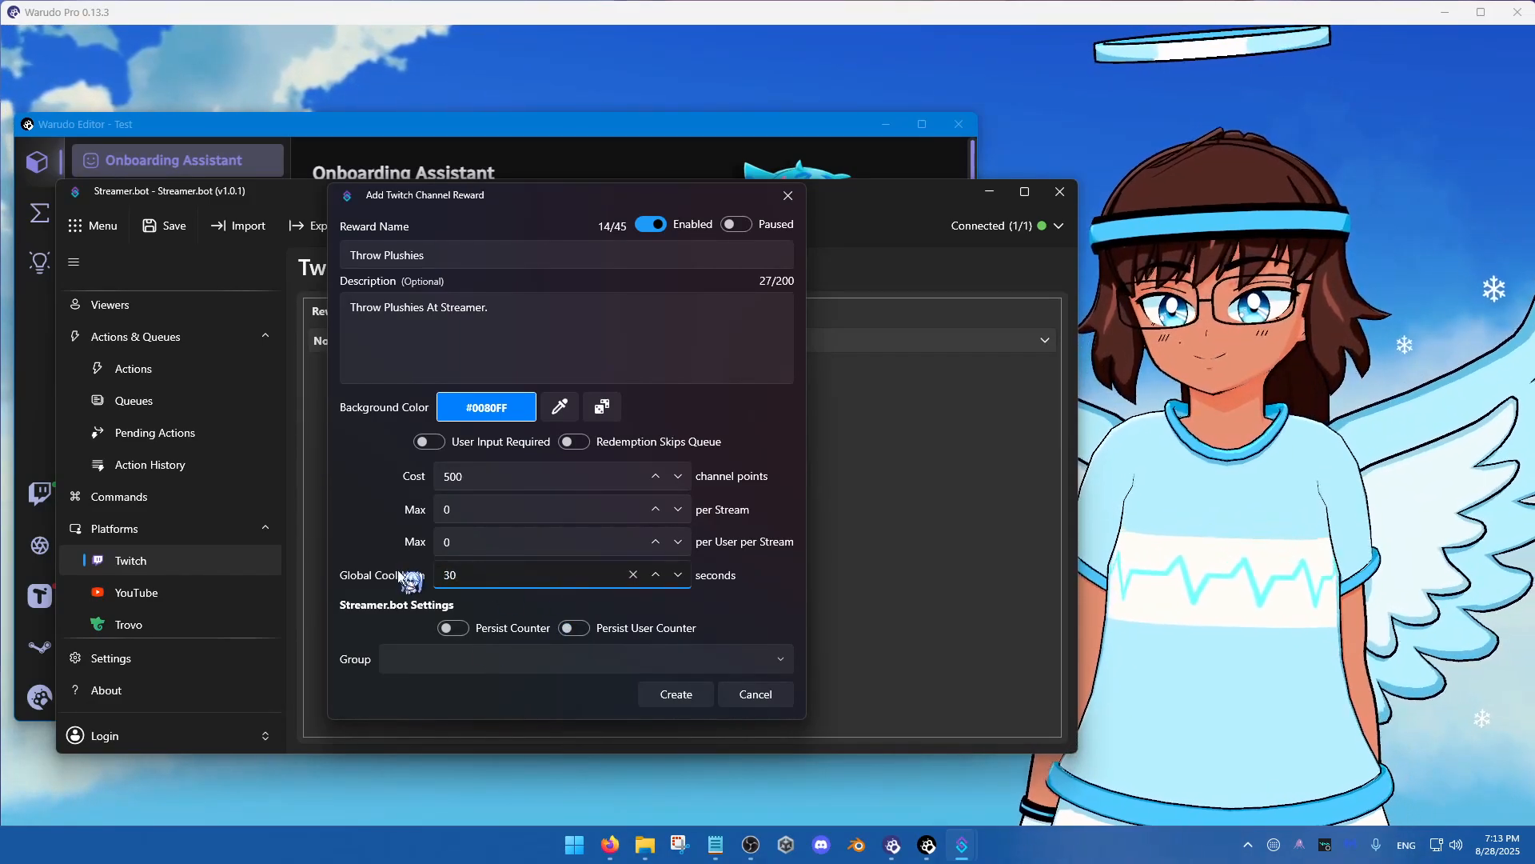
Assign the reward to a new group named "Twitch Redeems", create it and select it in the rewards list
left_click(406, 657)
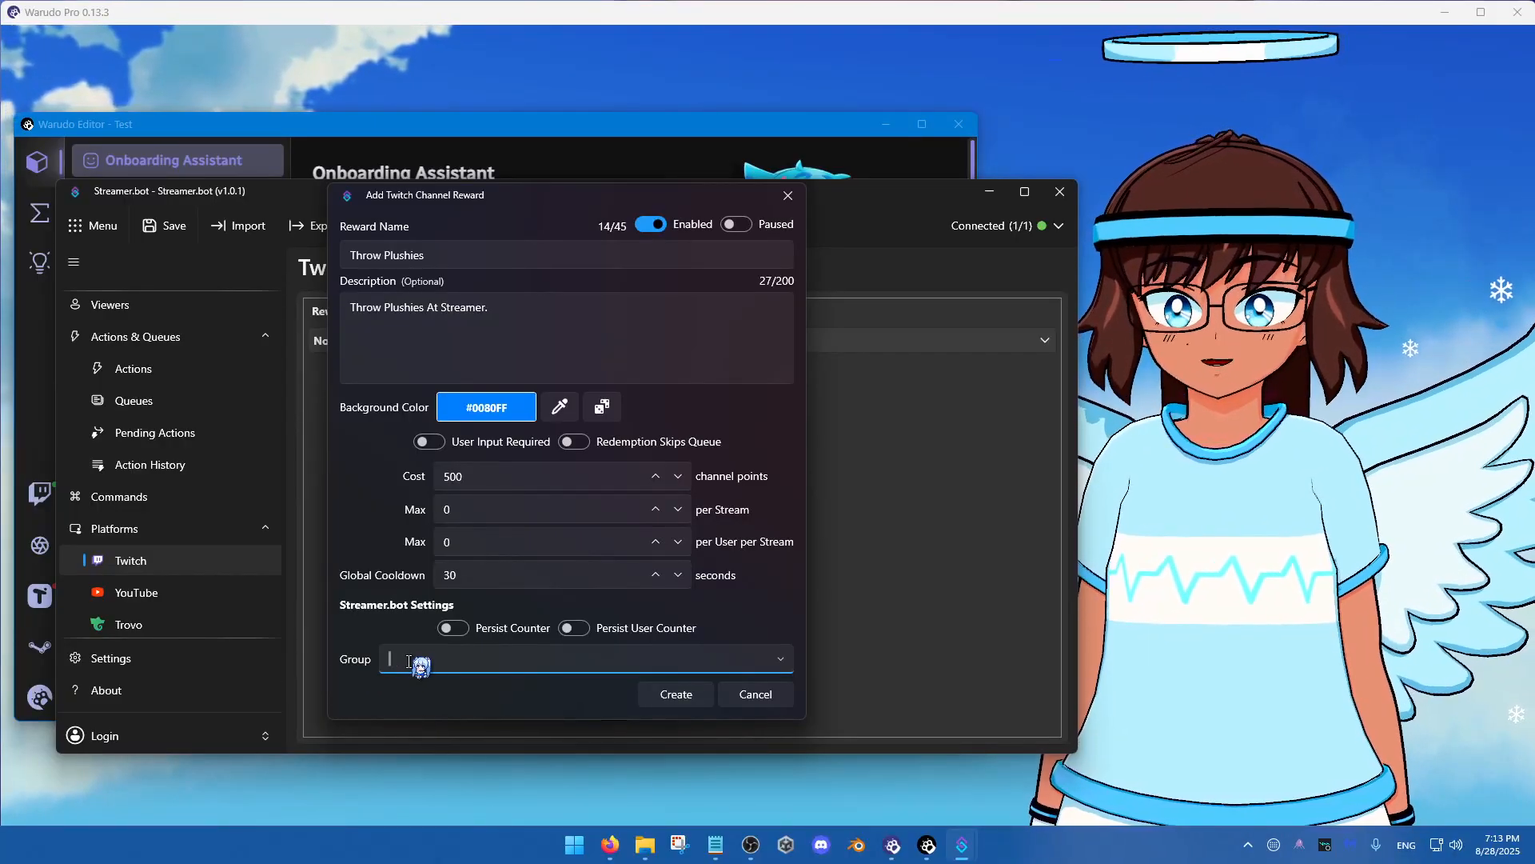
type("Twitch Redeems")
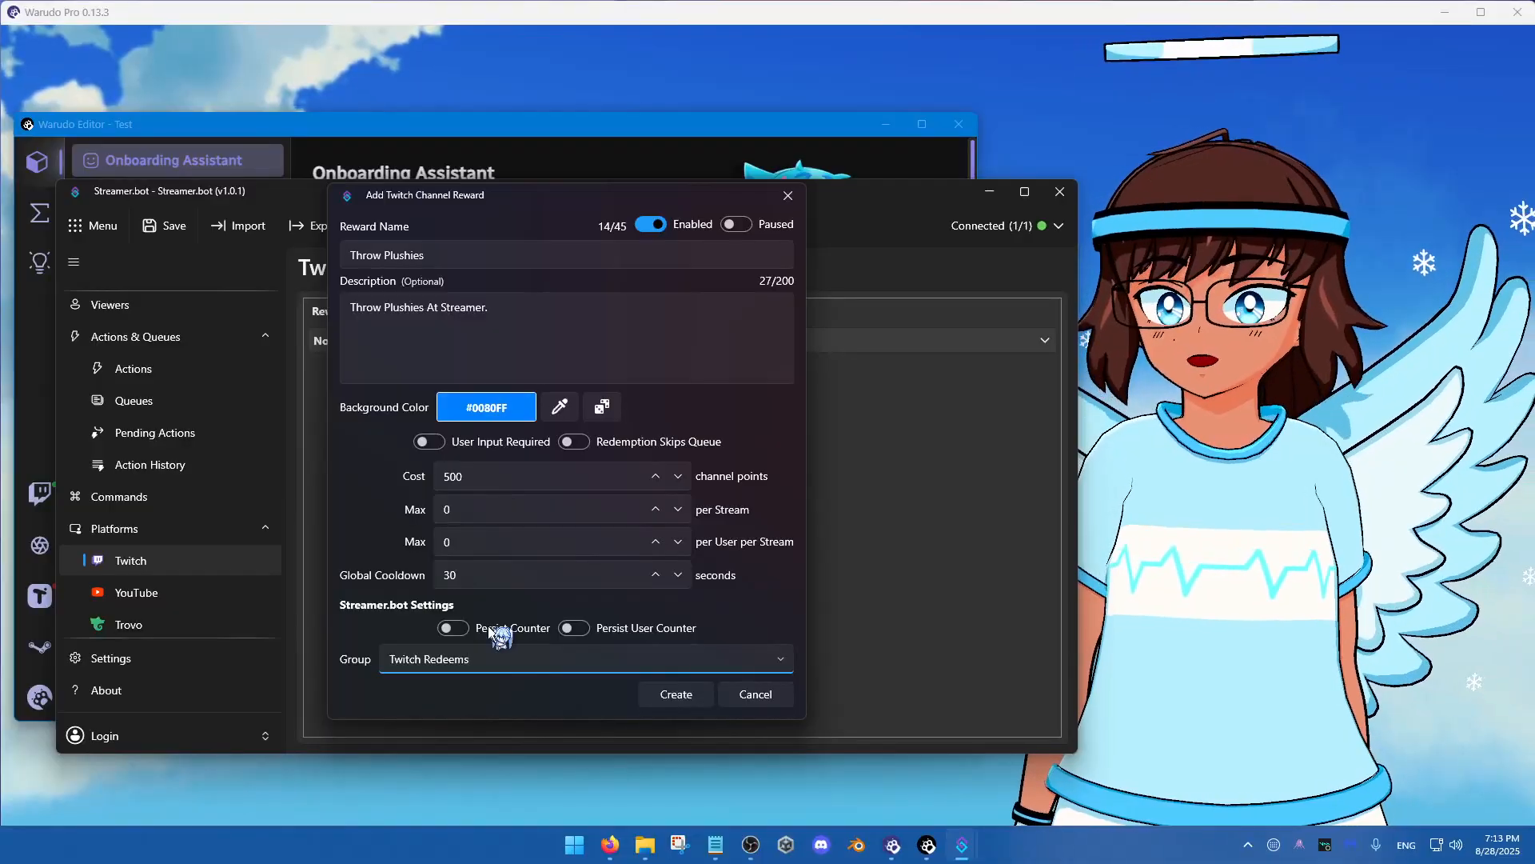
left_click(695, 698)
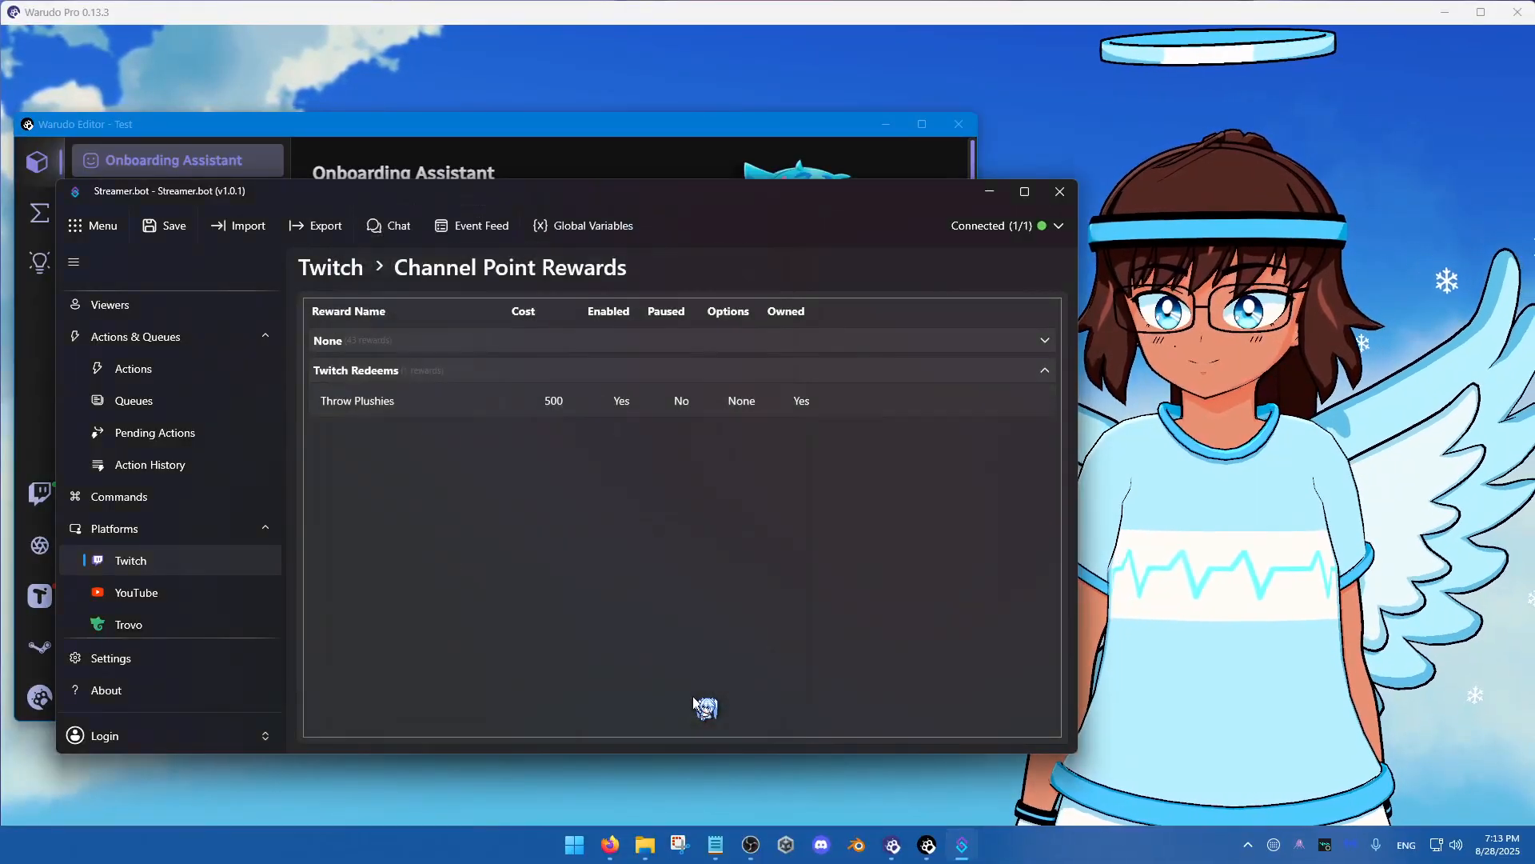
left_click(377, 403)
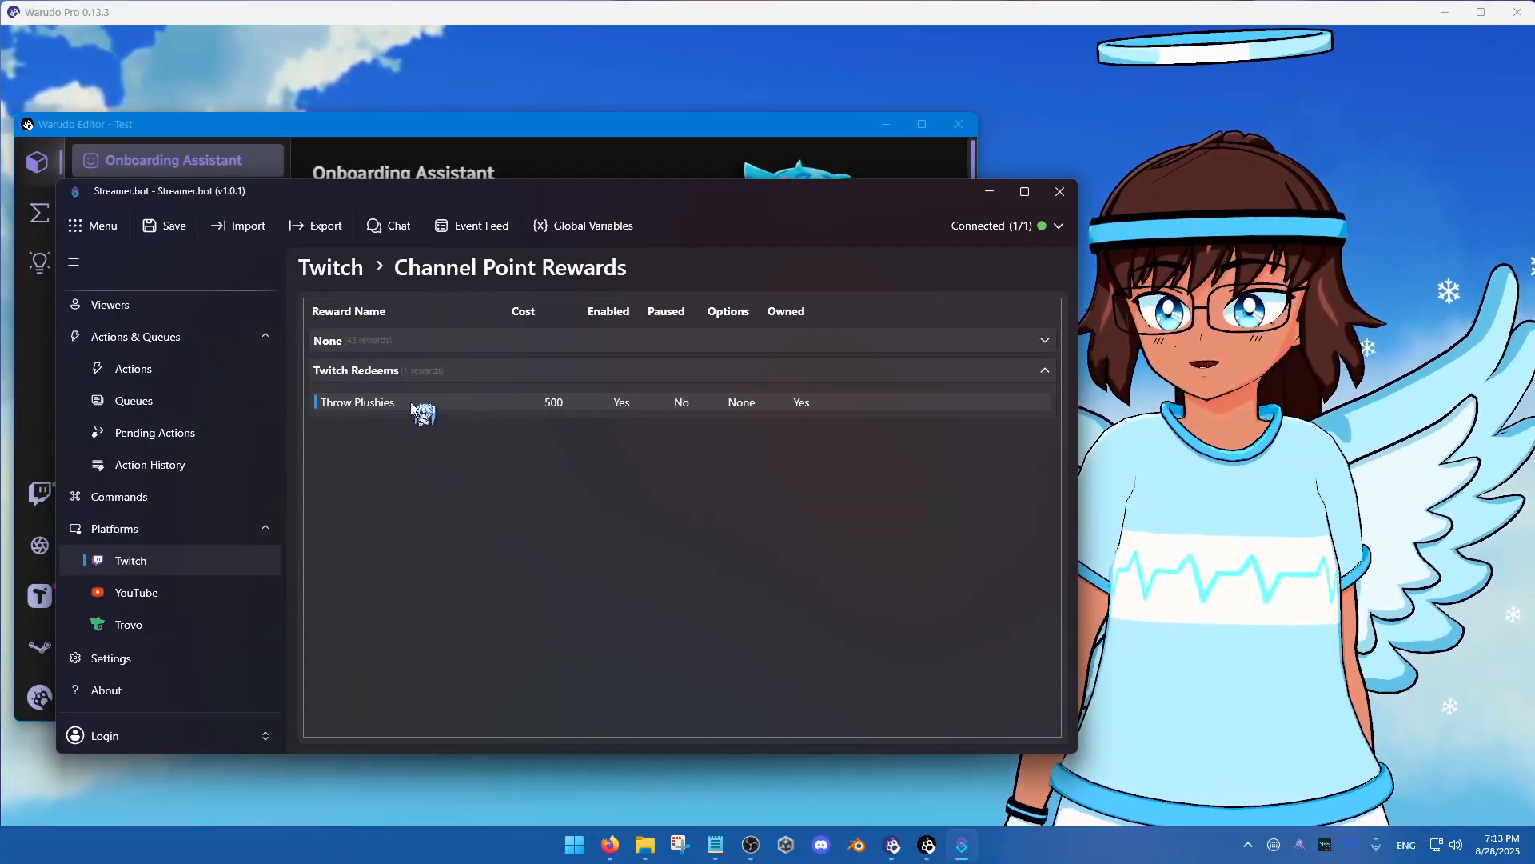
Start a new action named "Throw Plushies Redeem" in the Actions list
left_click(160, 371)
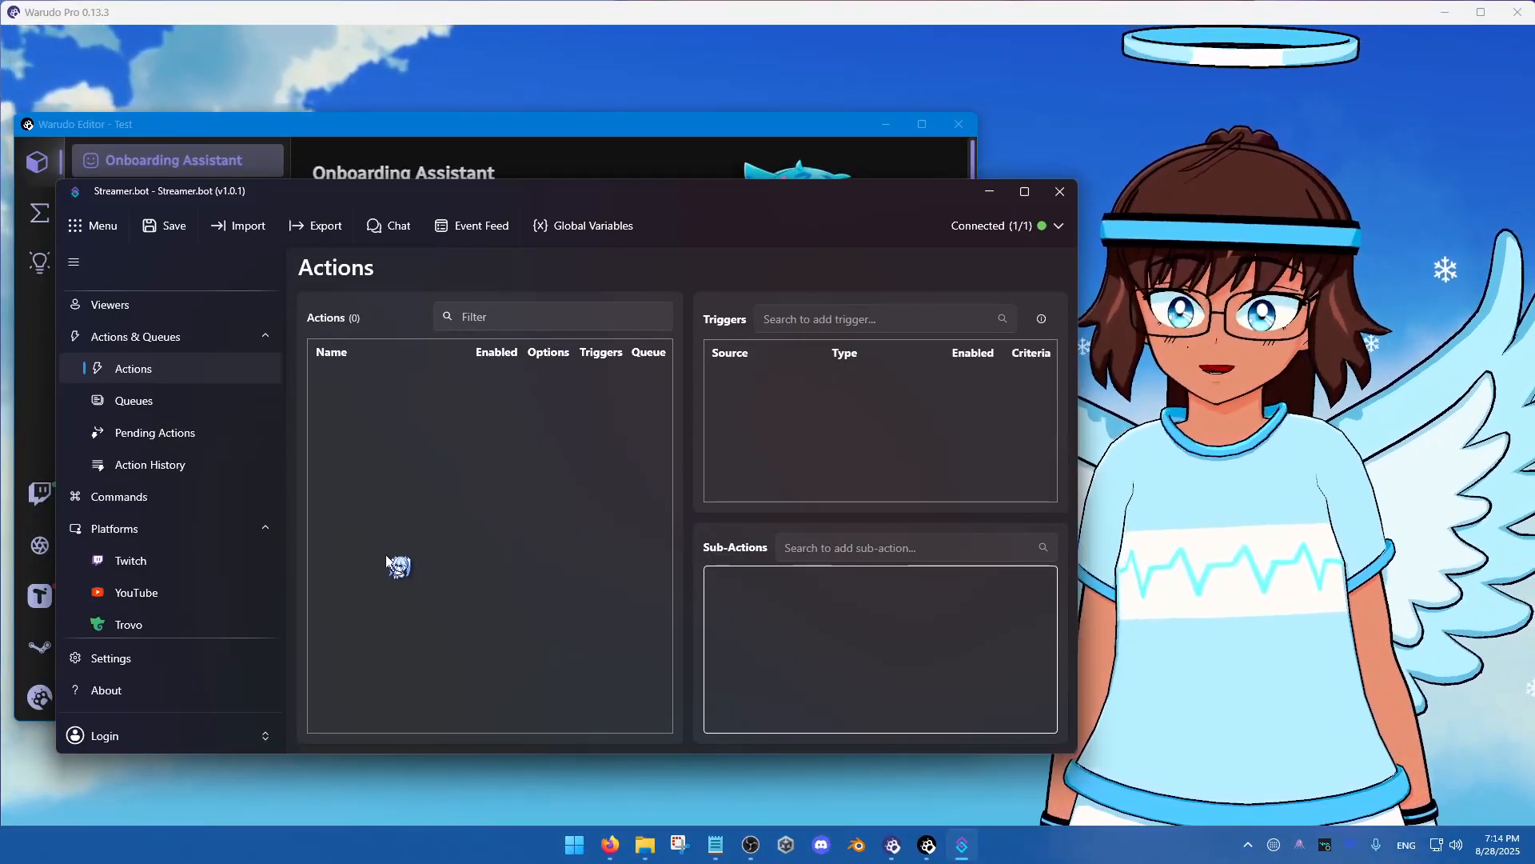
right_click(390, 430)
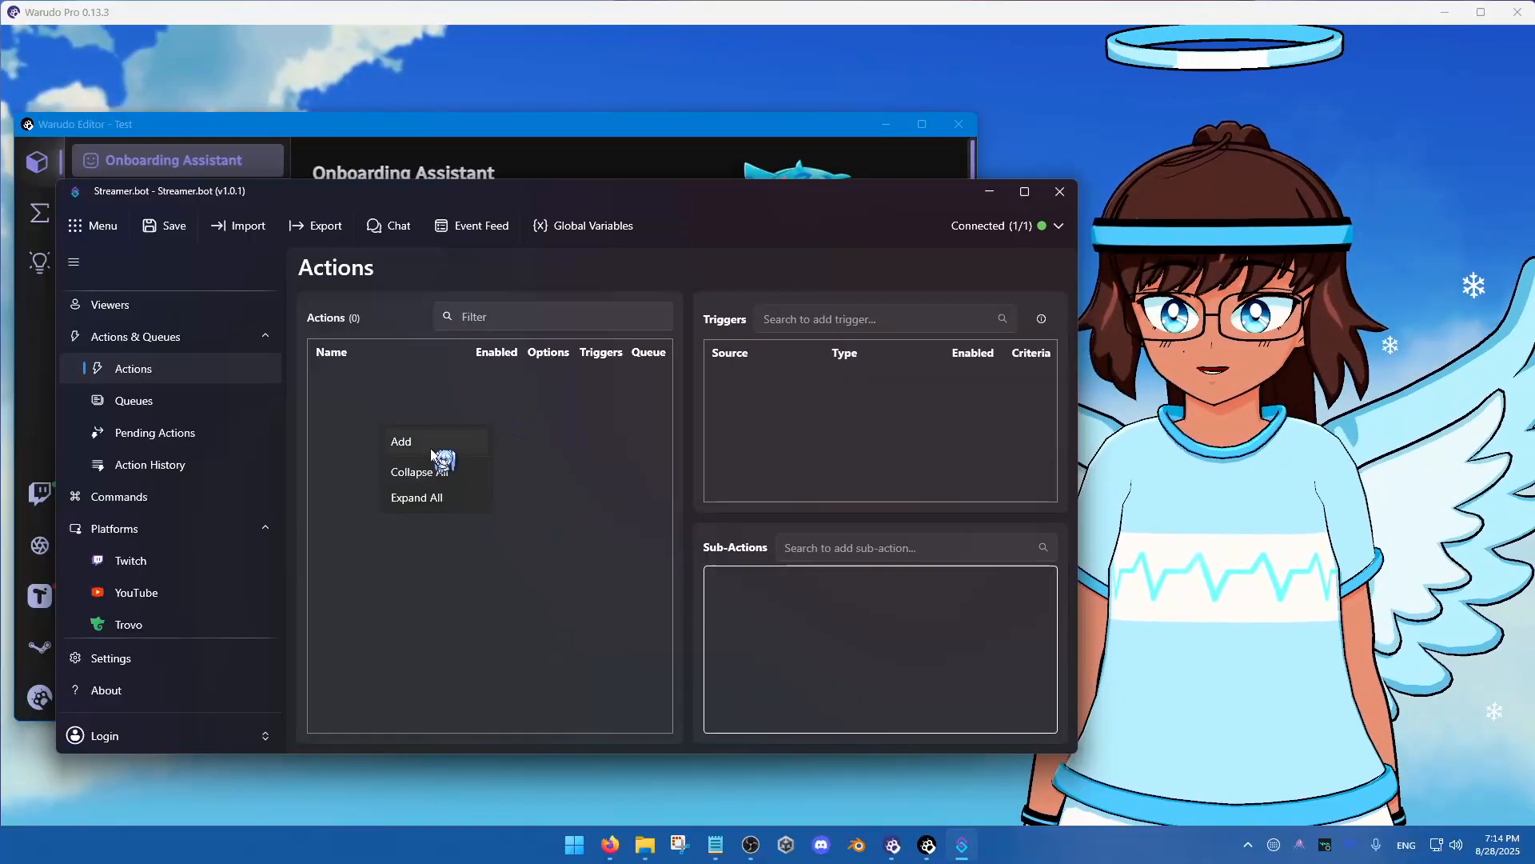
left_click(430, 444)
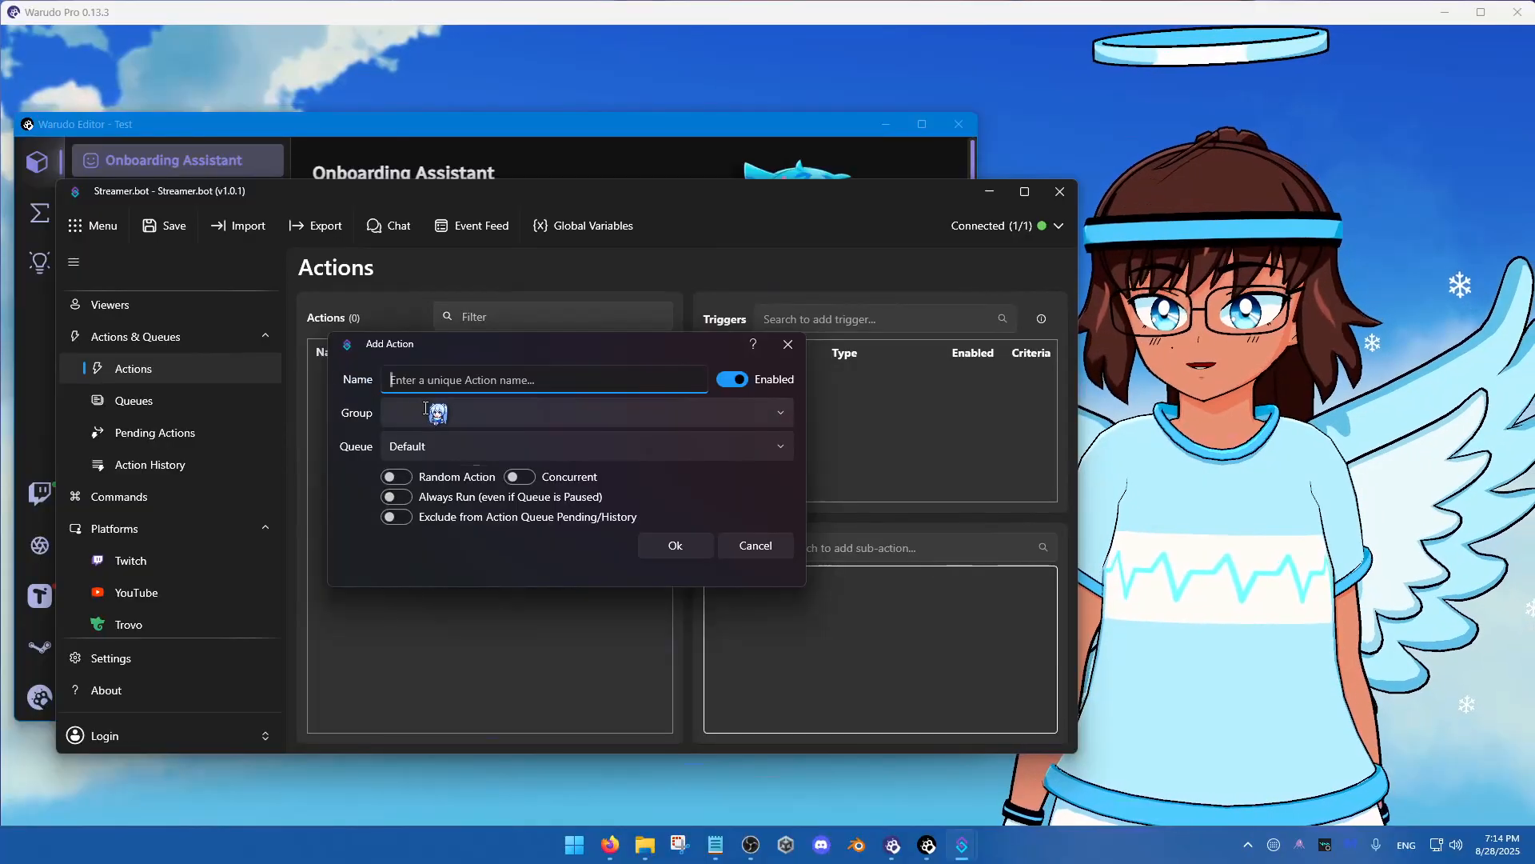
type("Trh")
key("BackSpace")
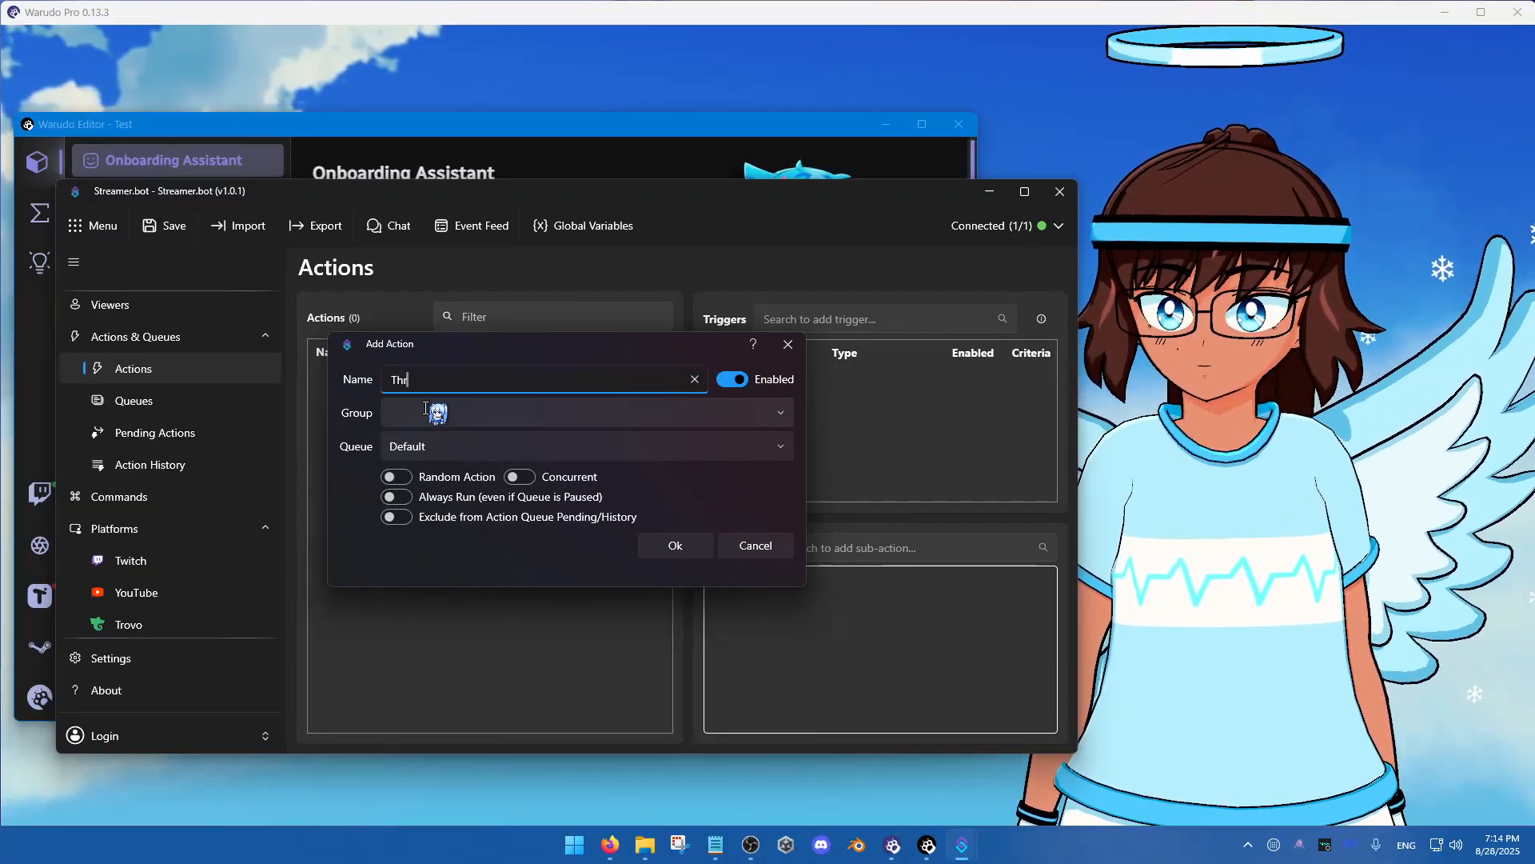
type("ow Pulsh")
key("BackSpace")
key("BackSpace")
key("BackSpace")
key("BackSpace")
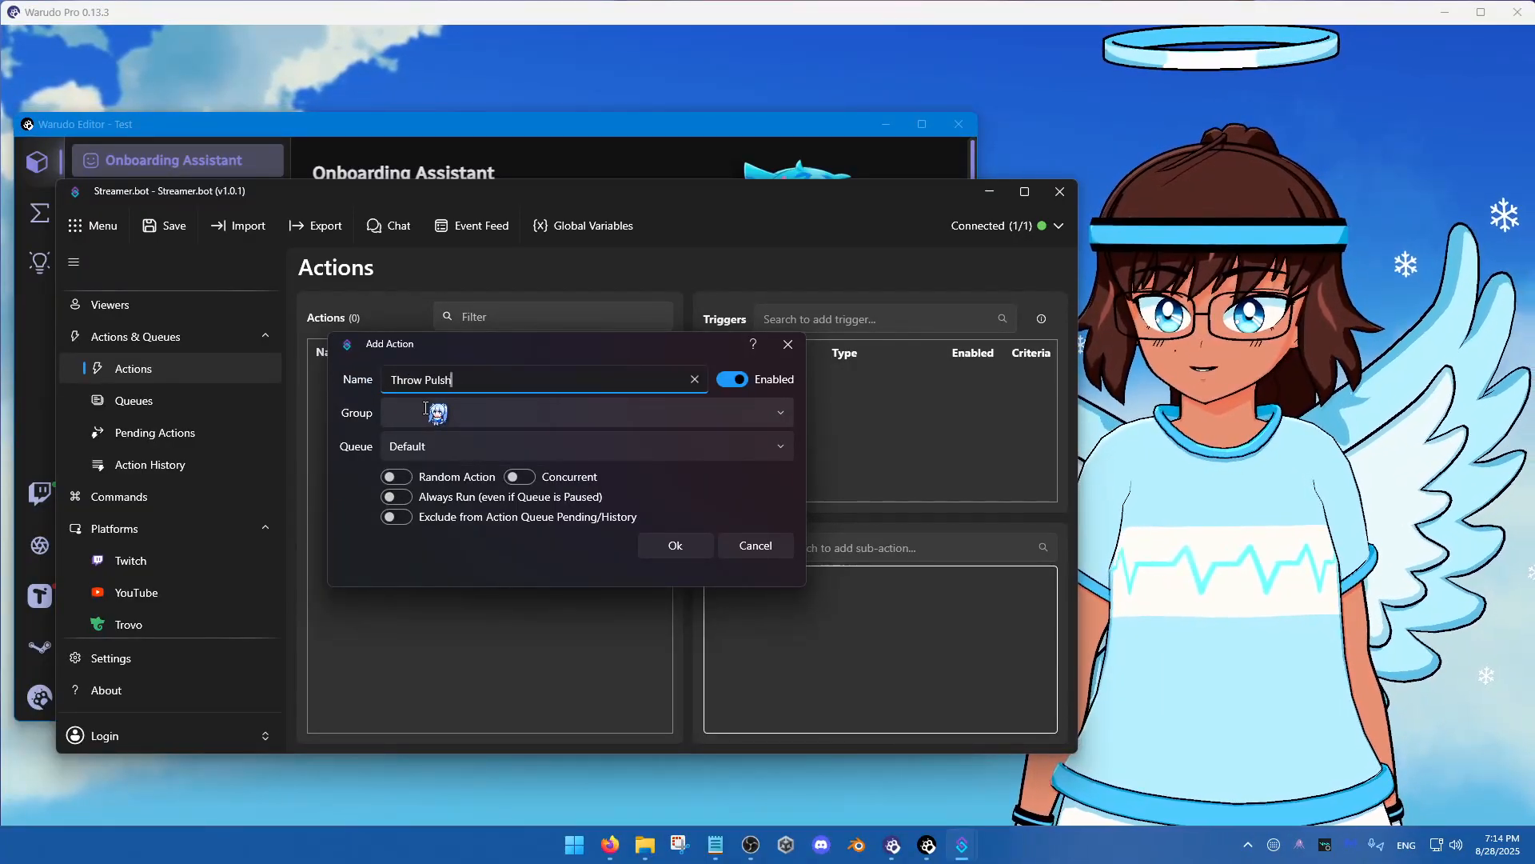
type("lushie")
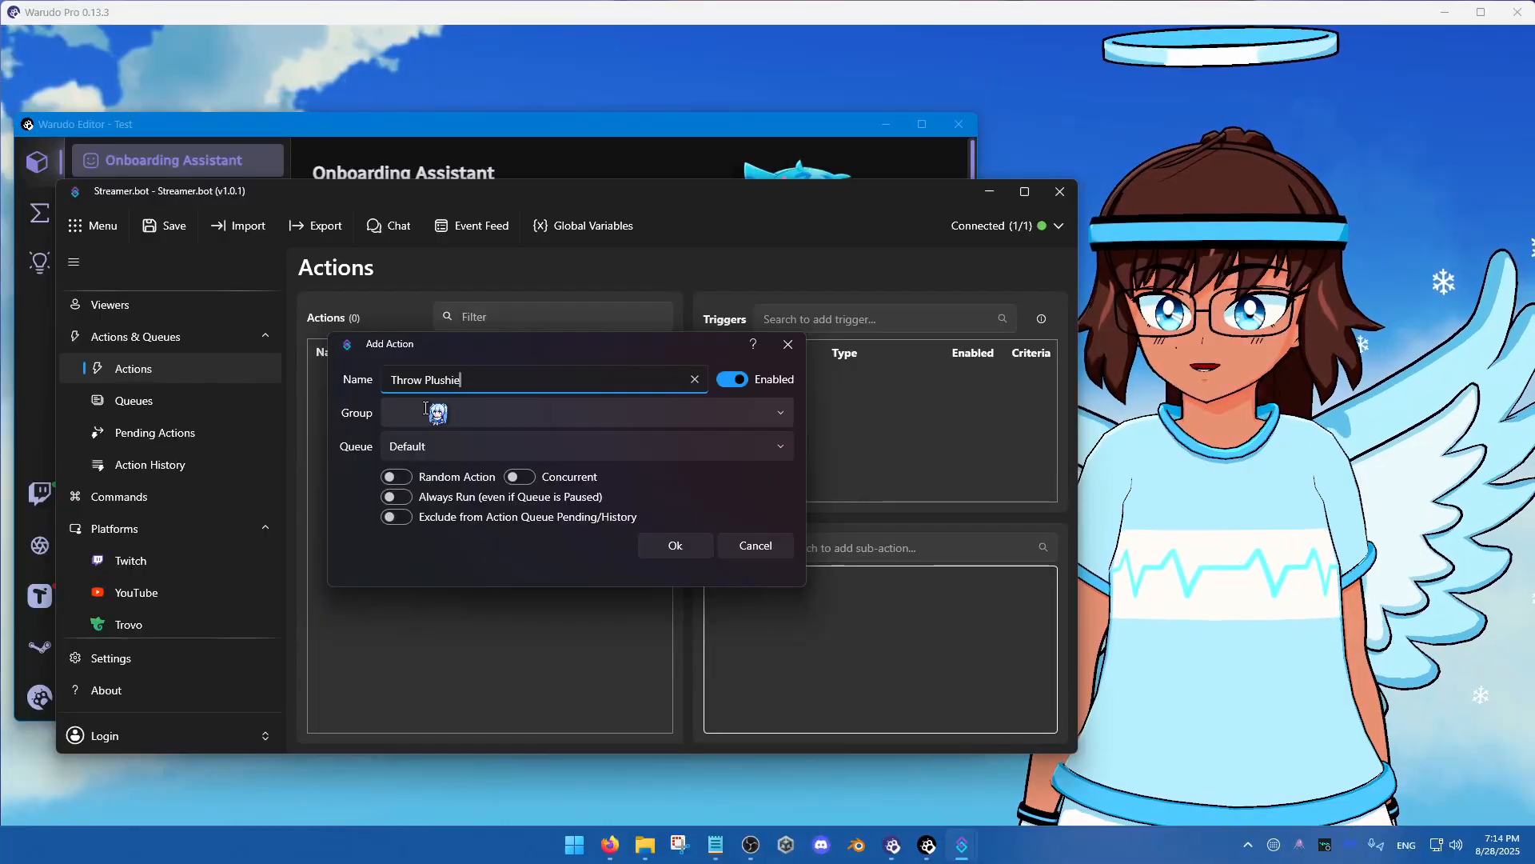
type("s Action")
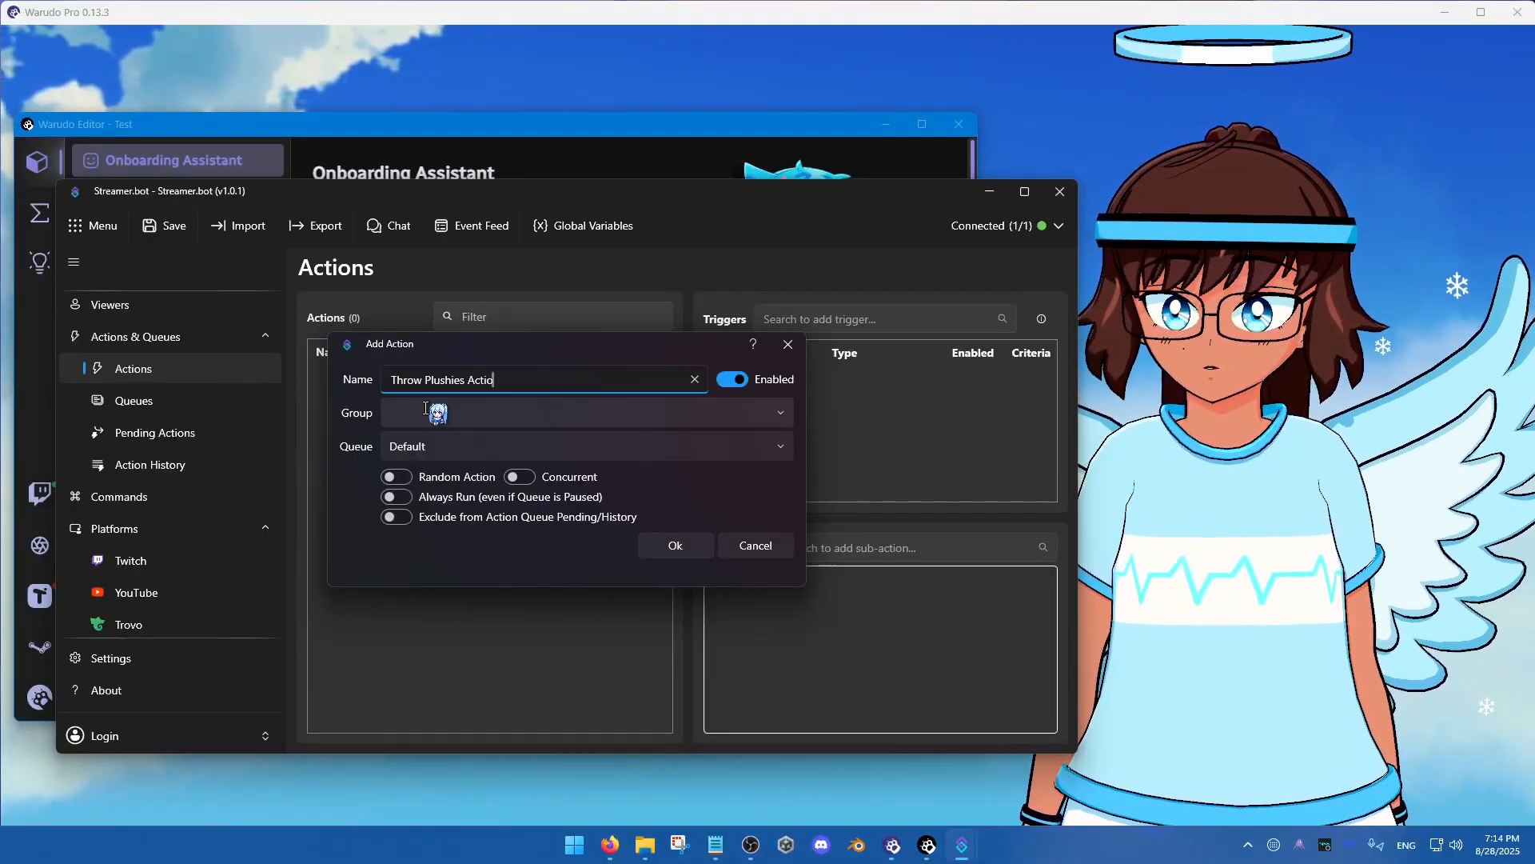
key("BackSpace")
key("BackSpace")
key("BackSpace")
key("BackSpace")
key("BackSpace")
key("BackSpace")
key("BackSpace")
type("Redeem")
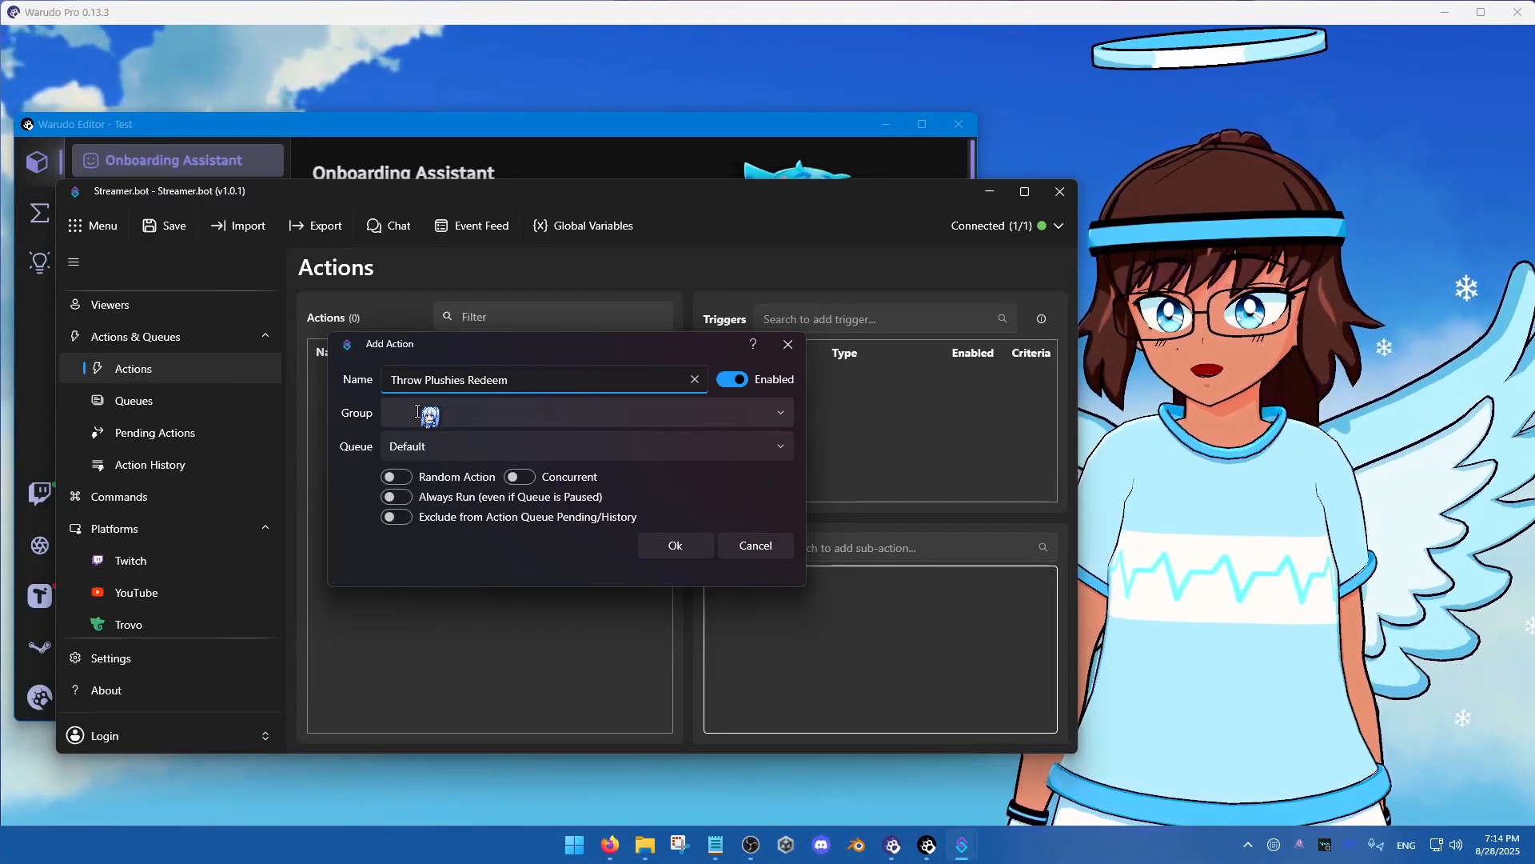
Assign the action to a new group named "Twitch Redeem Actions" and create it
left_click(427, 412)
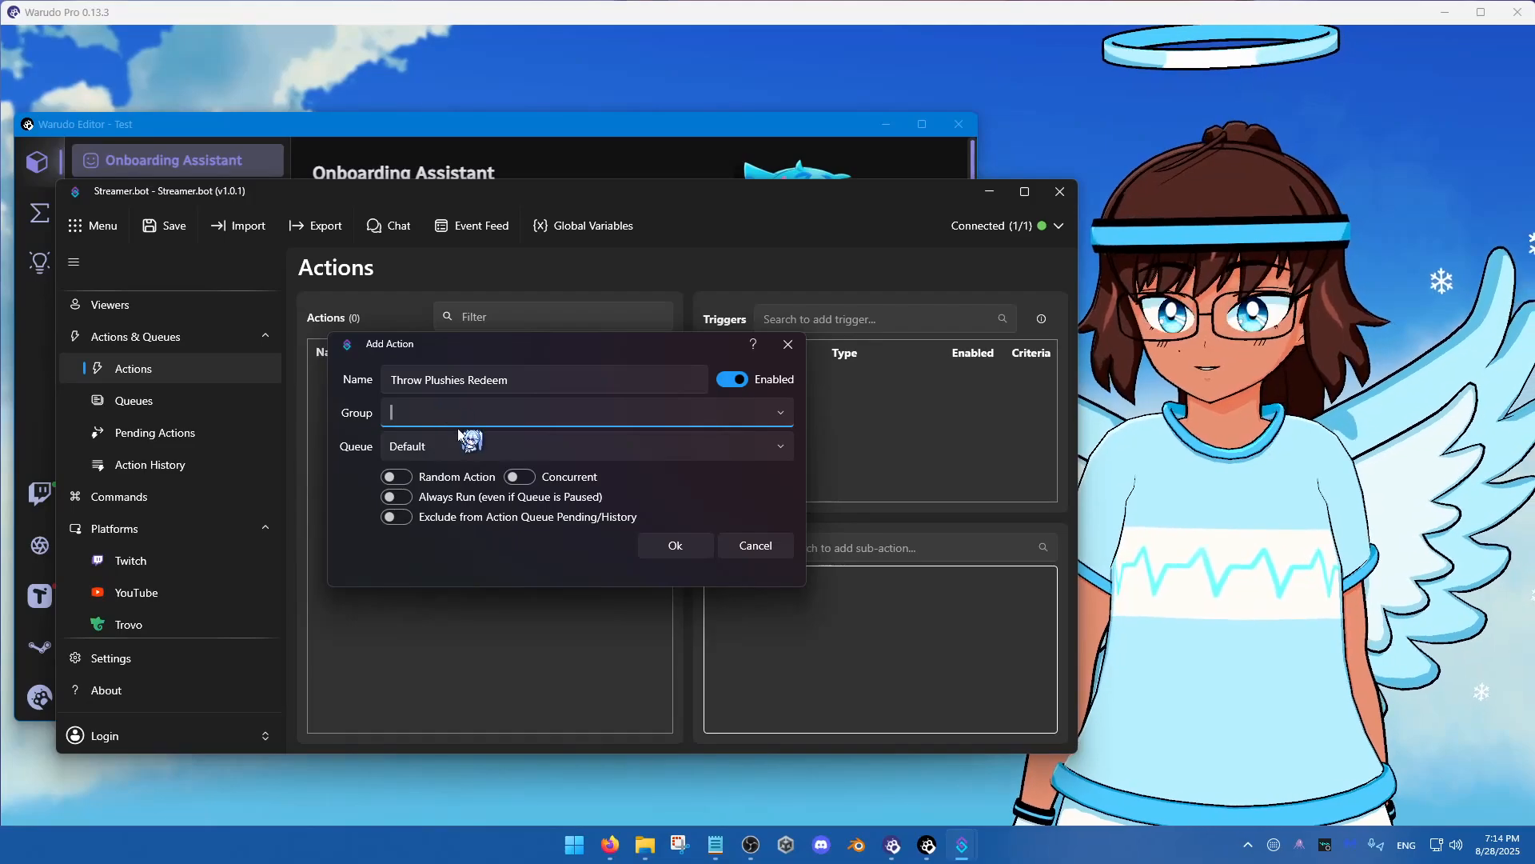
type("Twitch Rede")
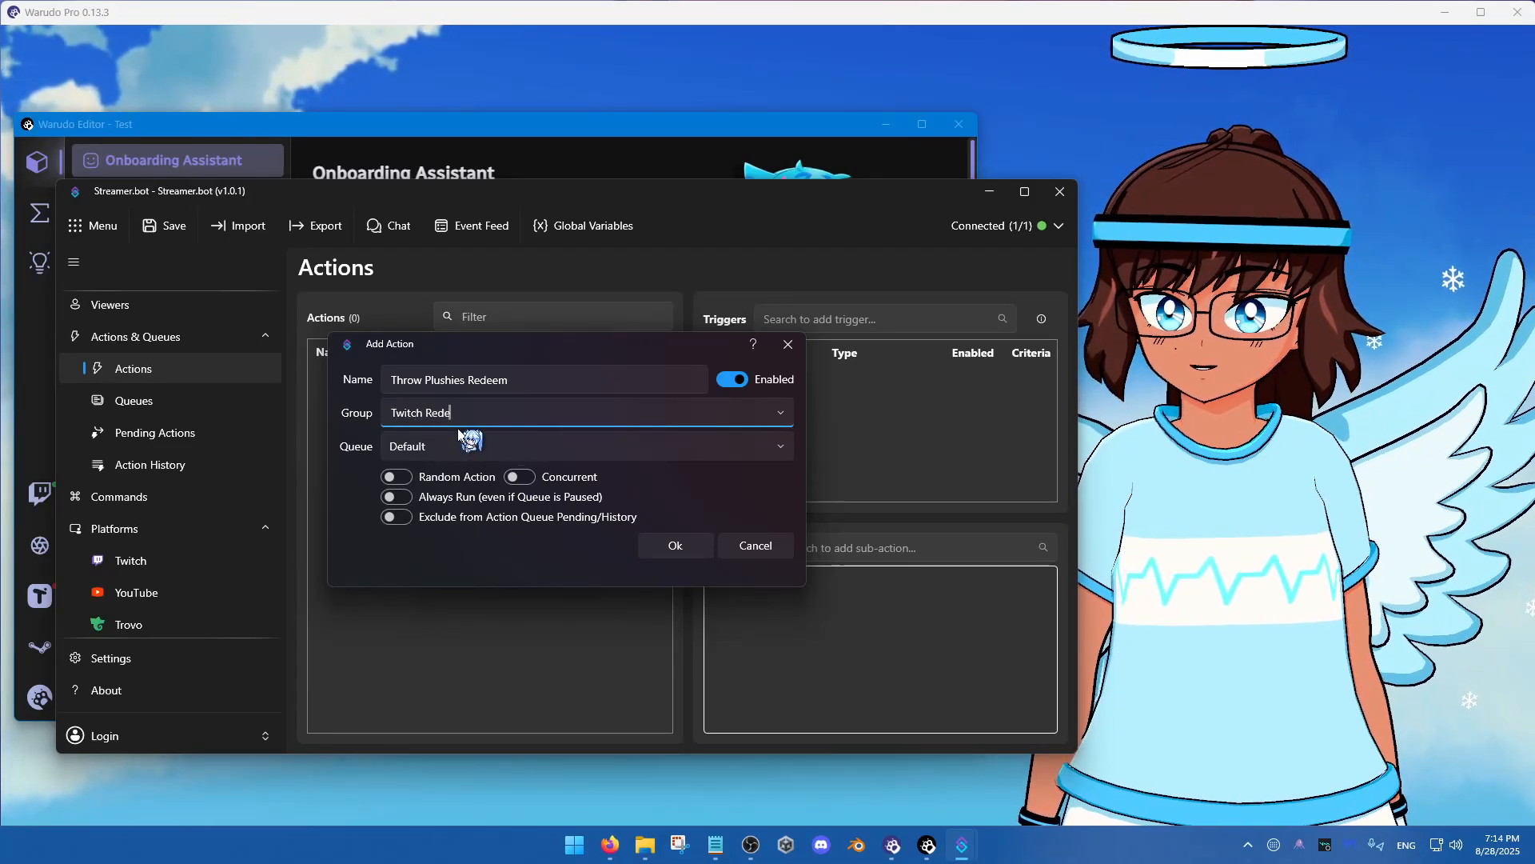
type("em Actions")
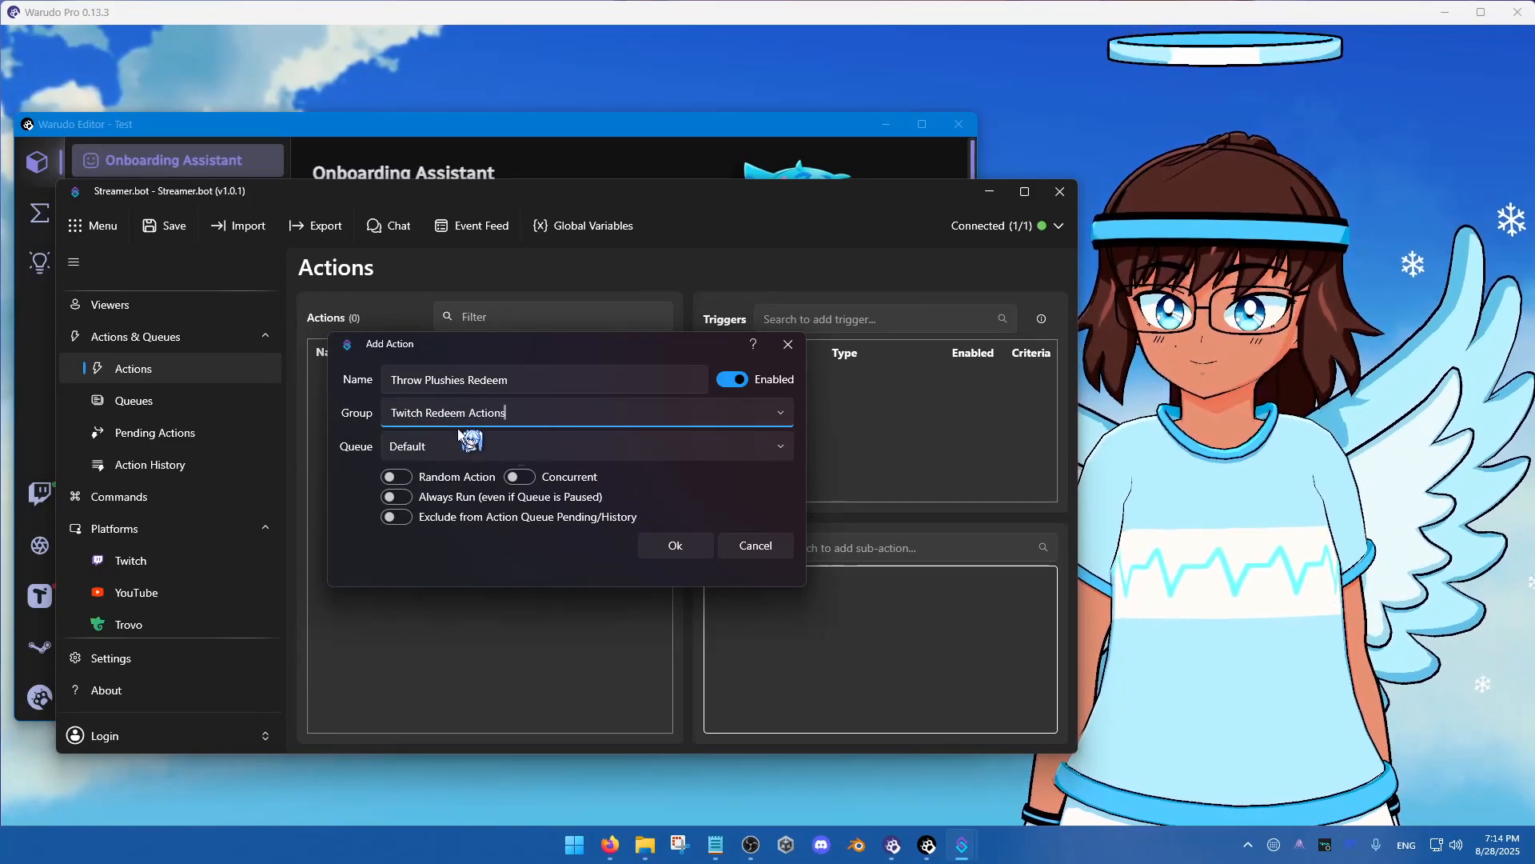
left_click(546, 384)
left_click(536, 404)
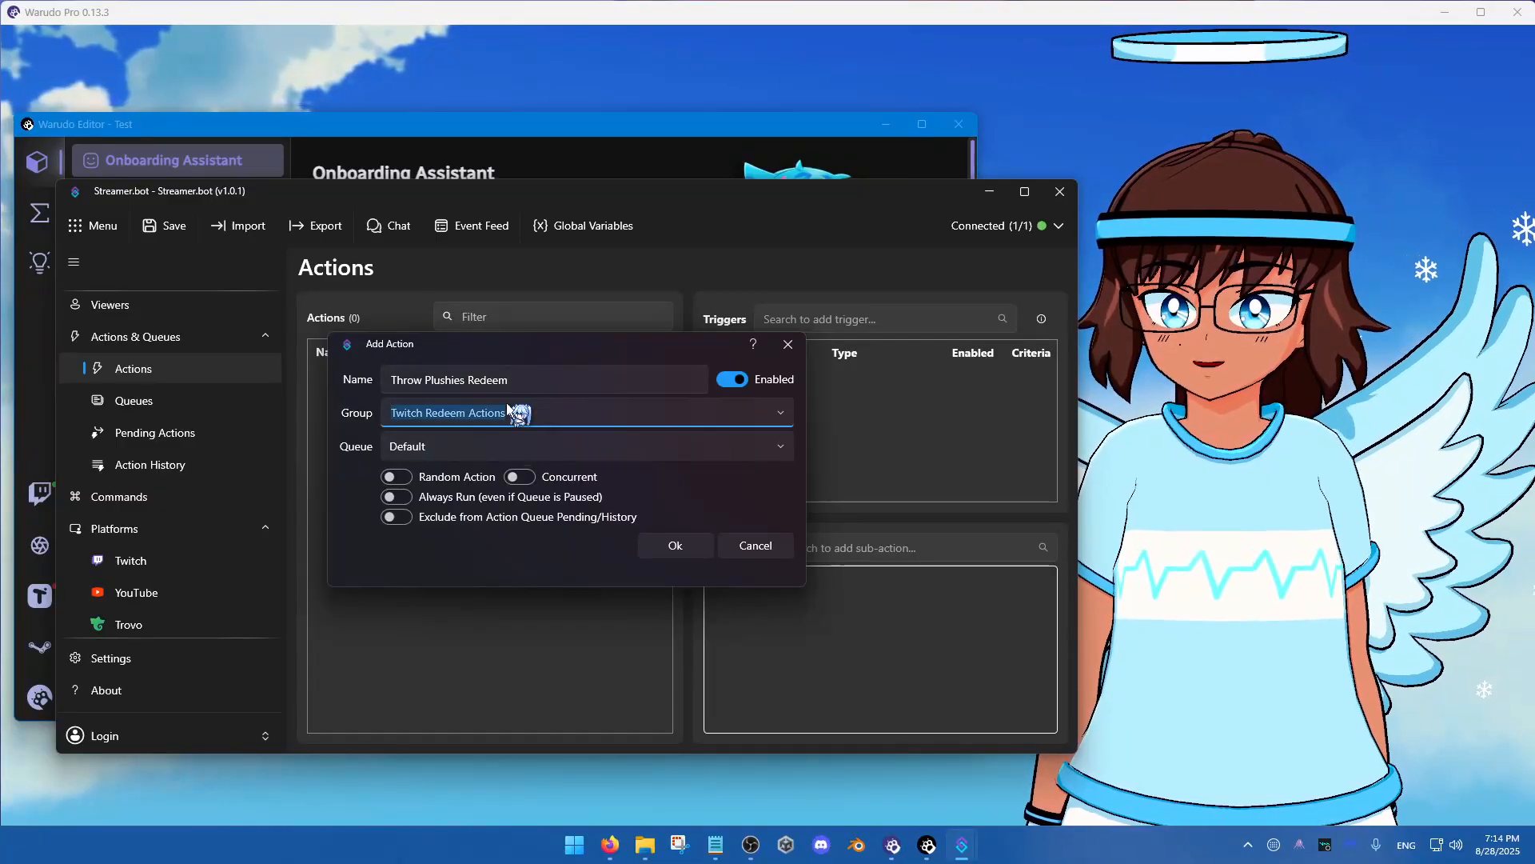
left_click(677, 552)
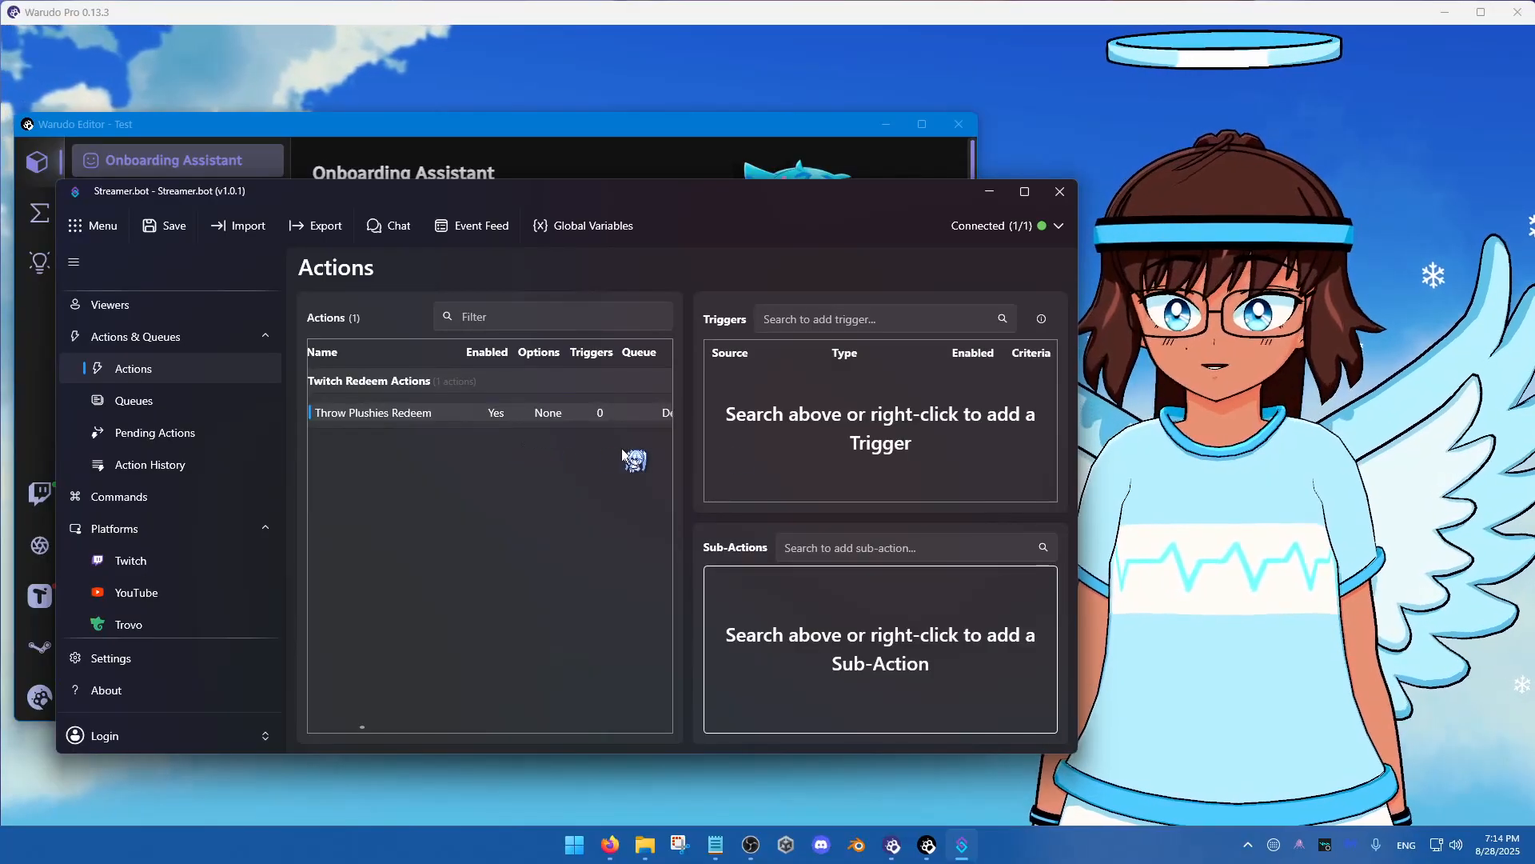
Add a Twitch channel Reward Redemption trigger for the "Throw Plushies" reward to the action and select it
right_click(773, 430)
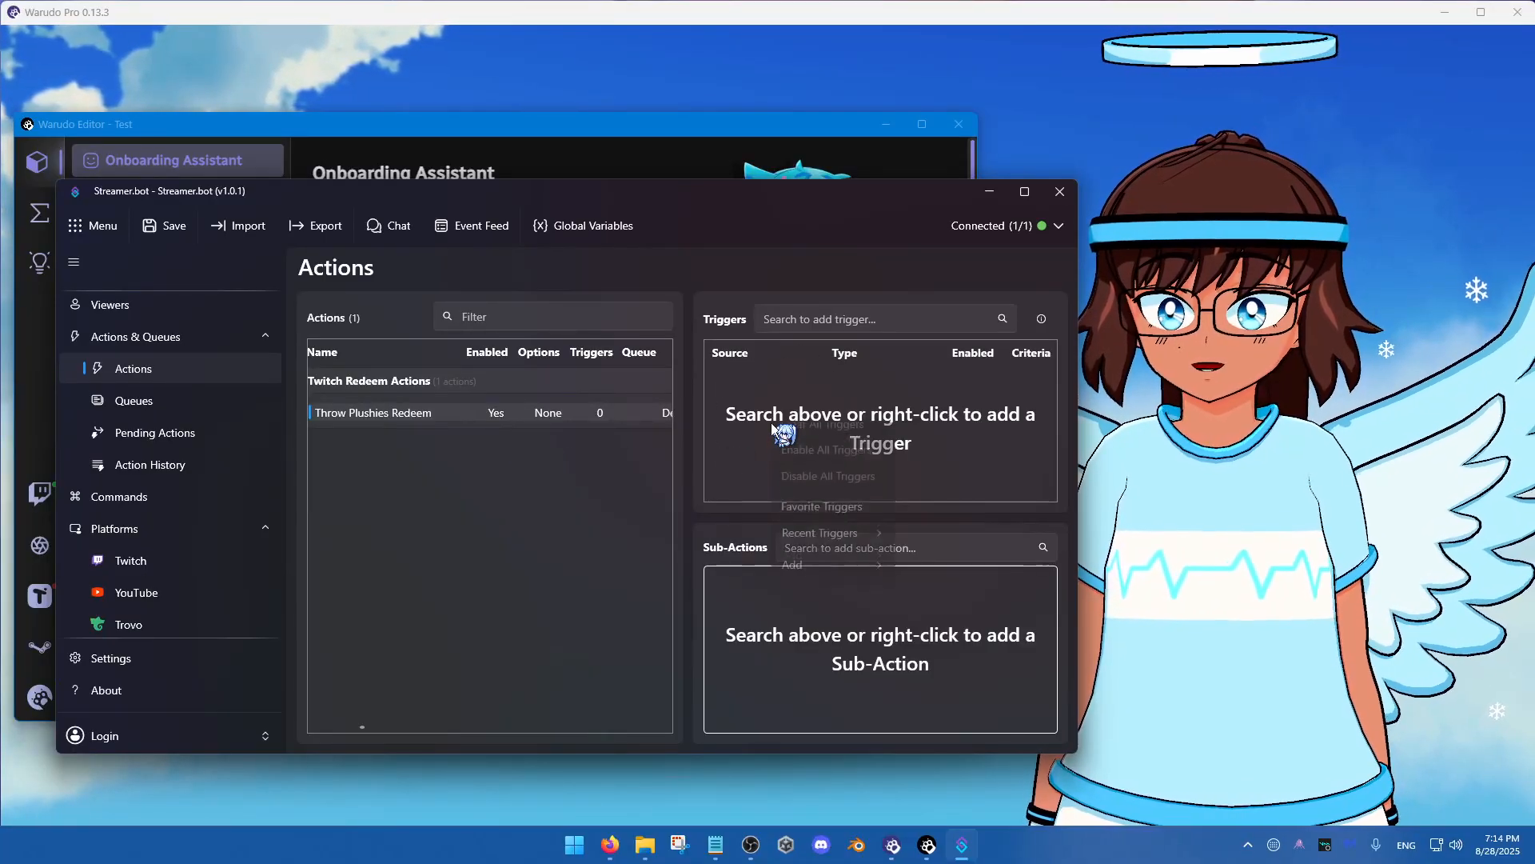
mouse_move(814, 582)
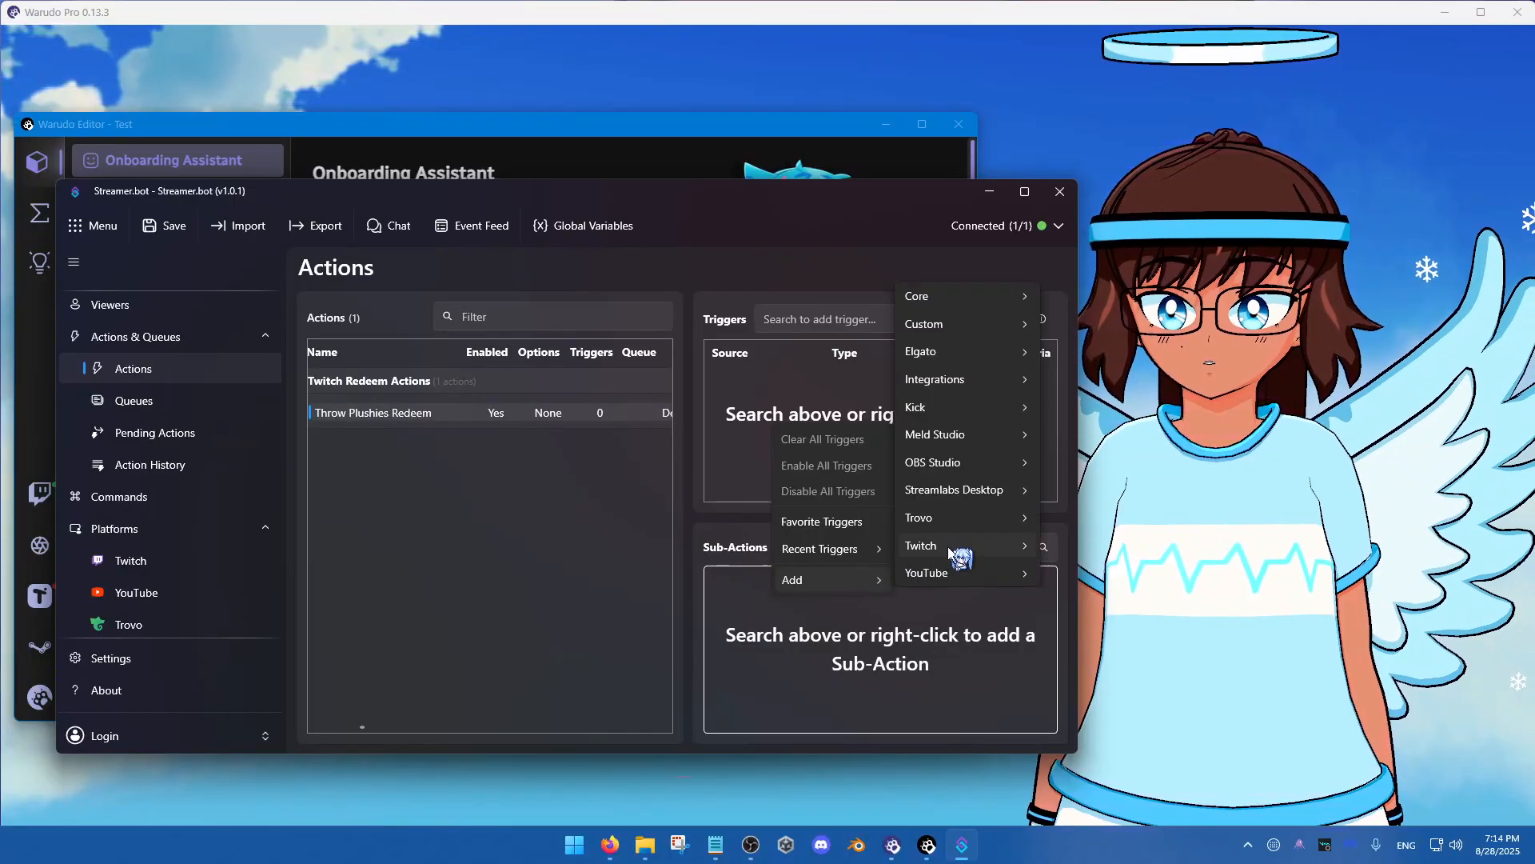
mouse_move(950, 550)
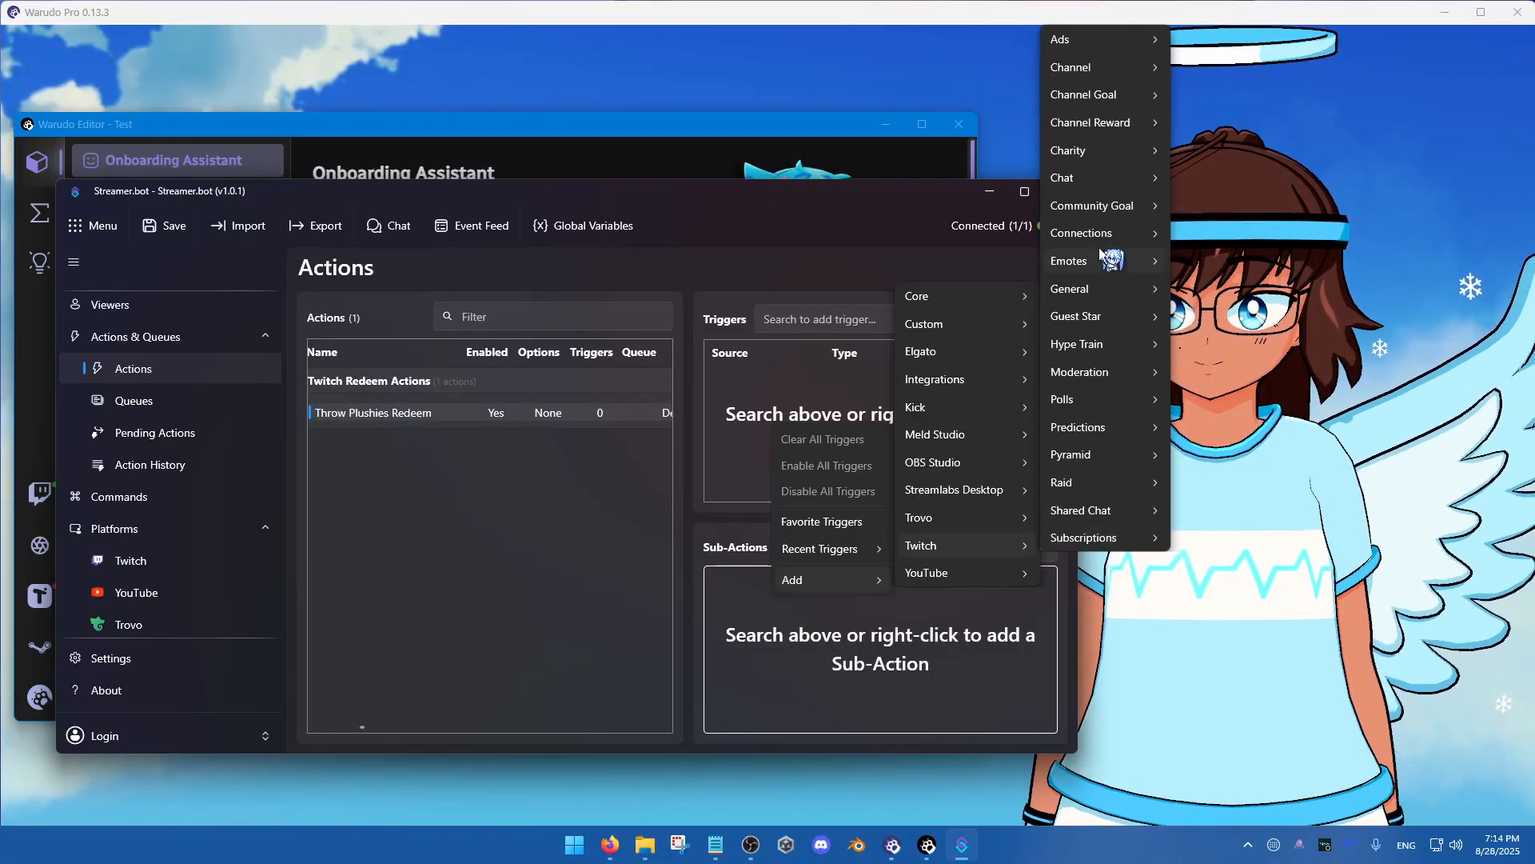
left_click(1108, 122)
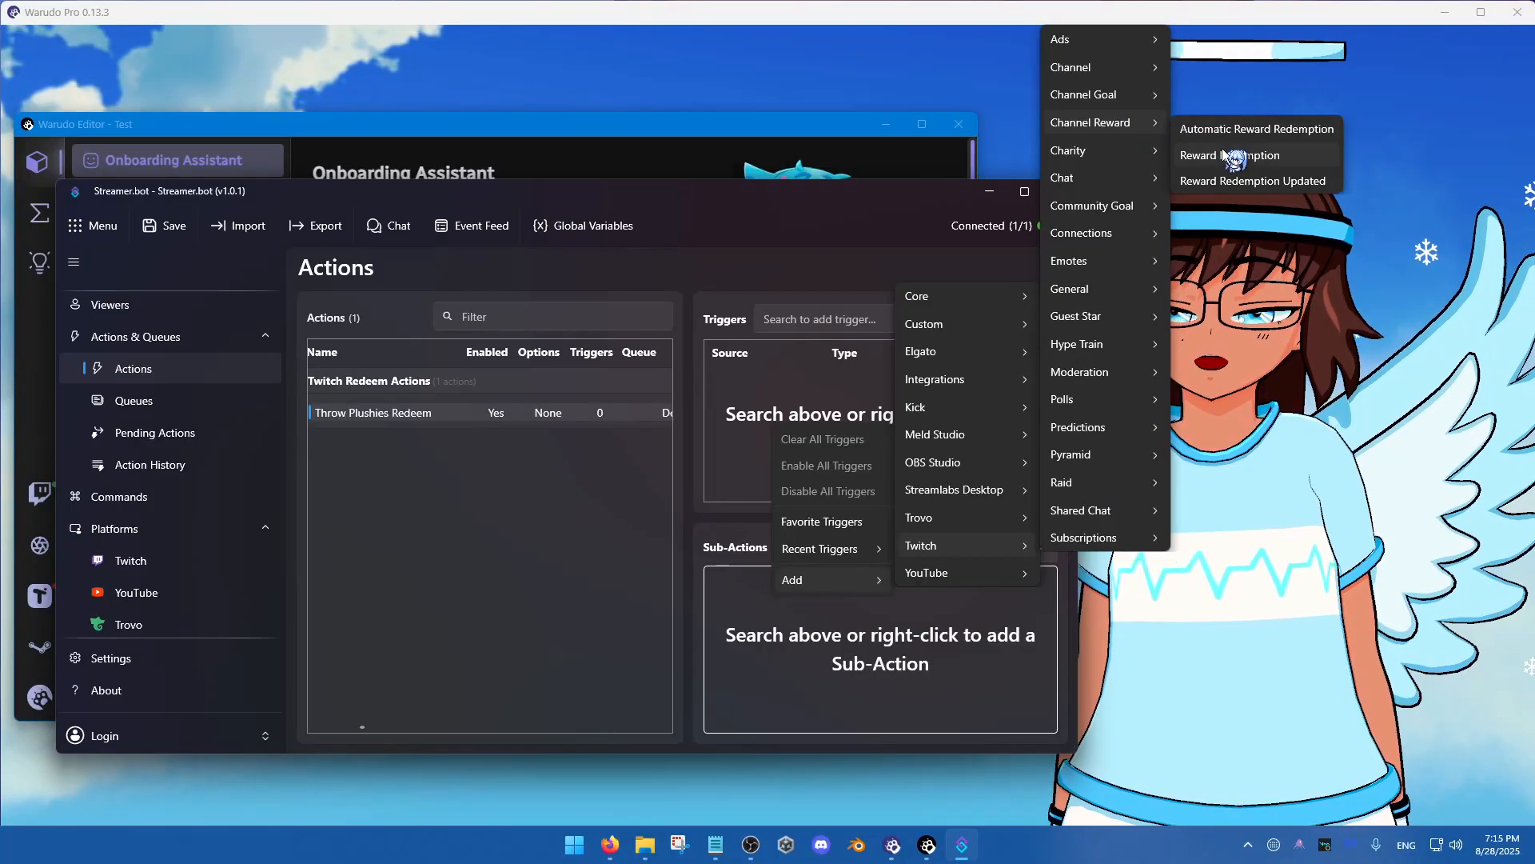
left_click(1265, 159)
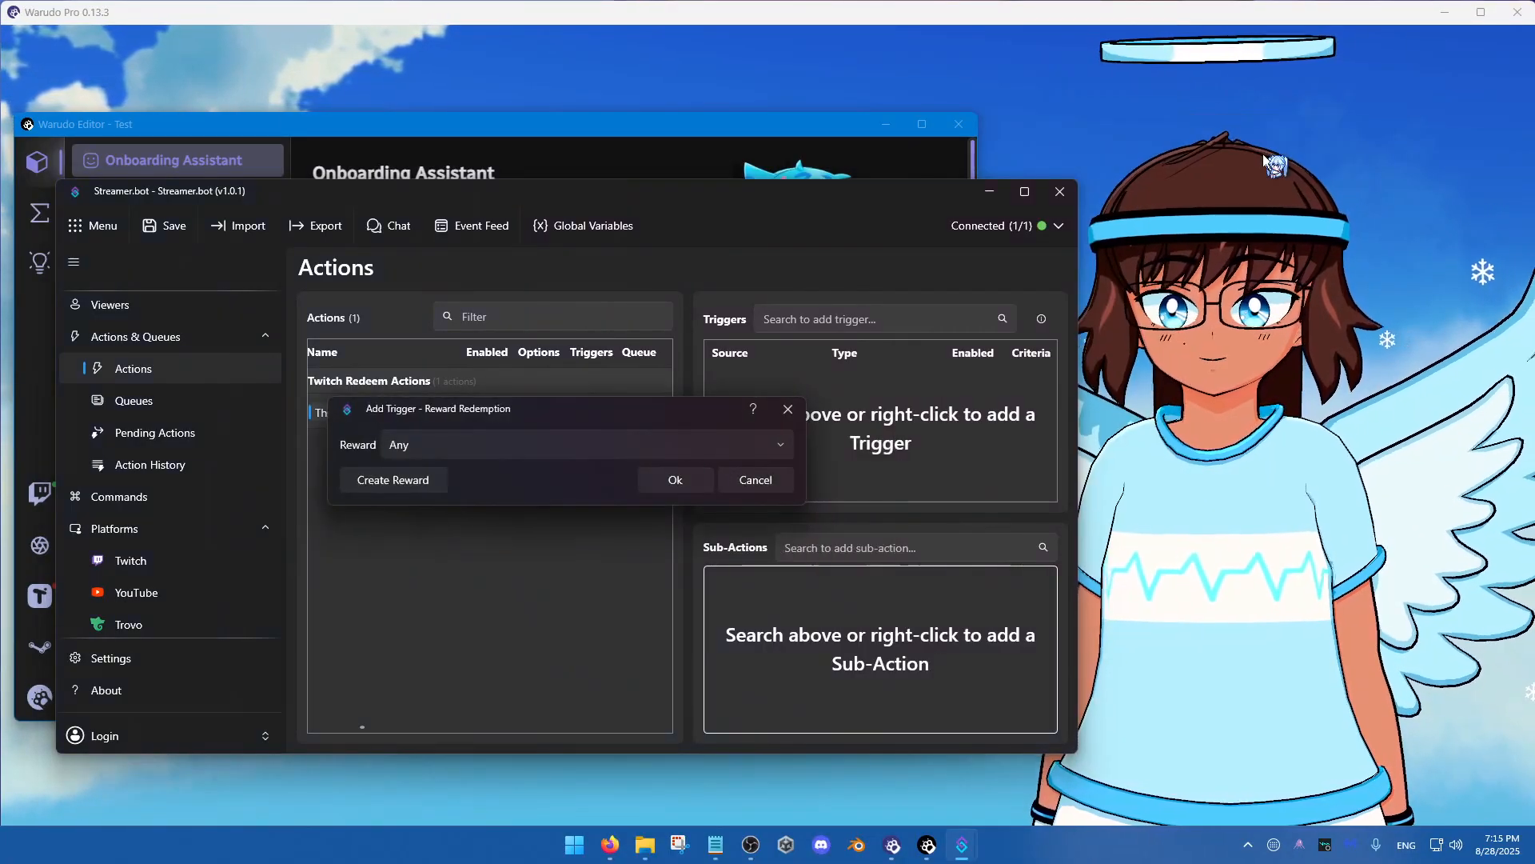
left_click(523, 453)
scroll(504, 636, "down", 15)
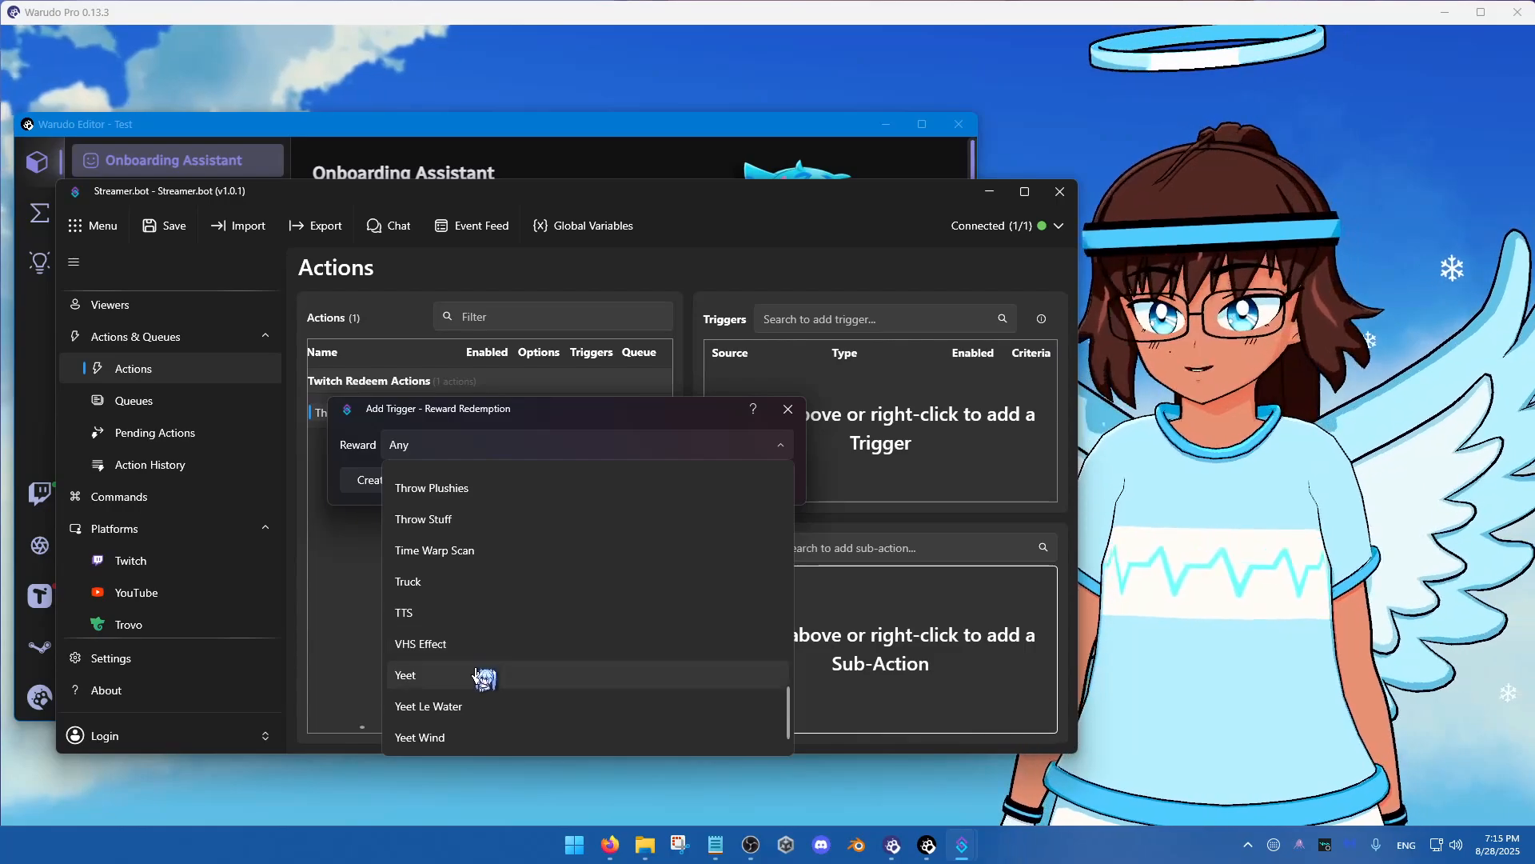
scroll(483, 683, "up", 2)
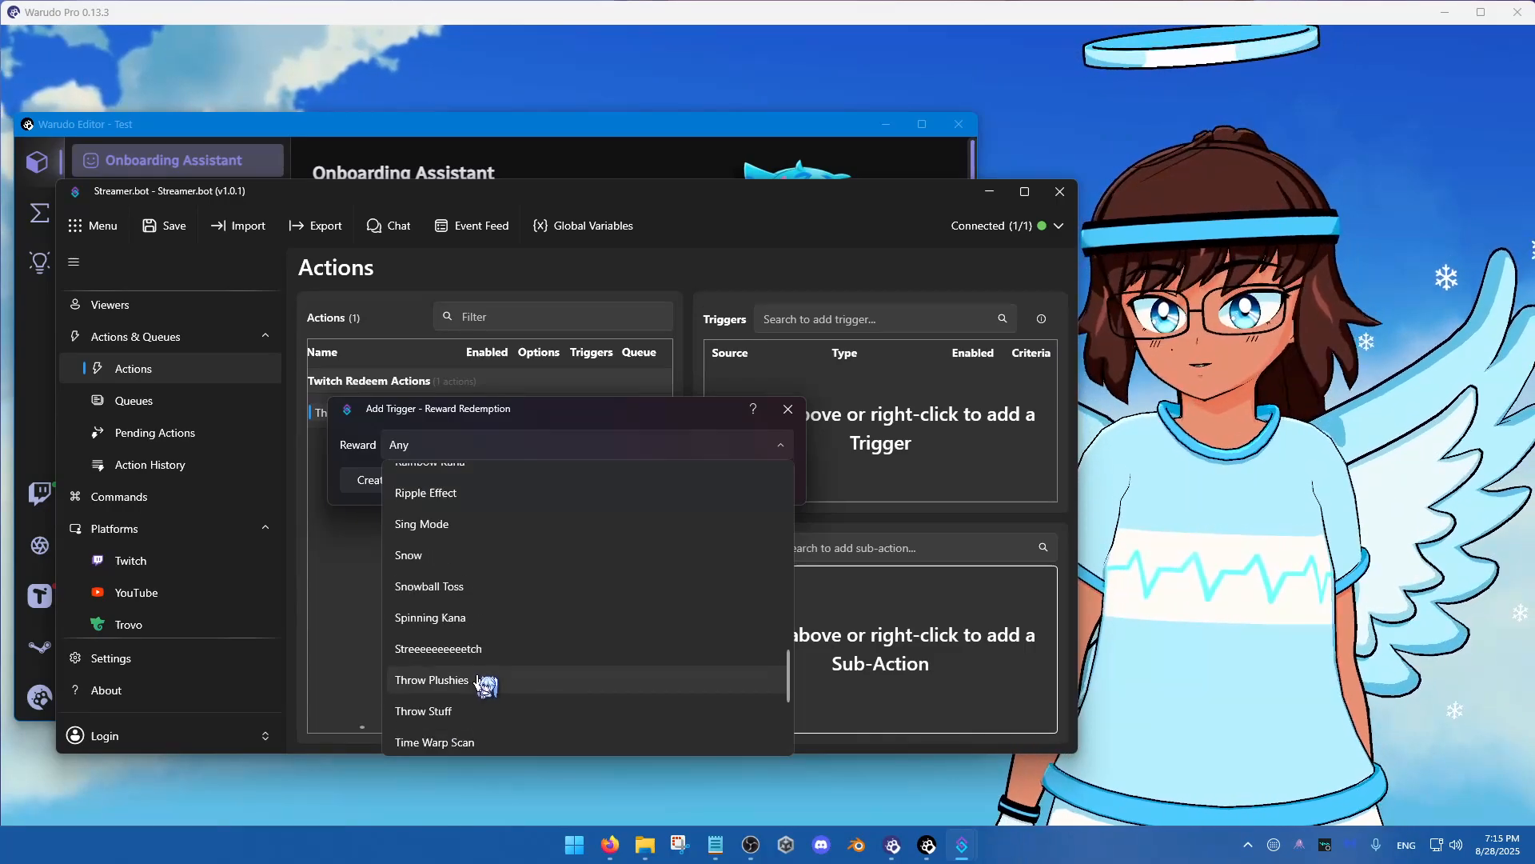
left_click(432, 681)
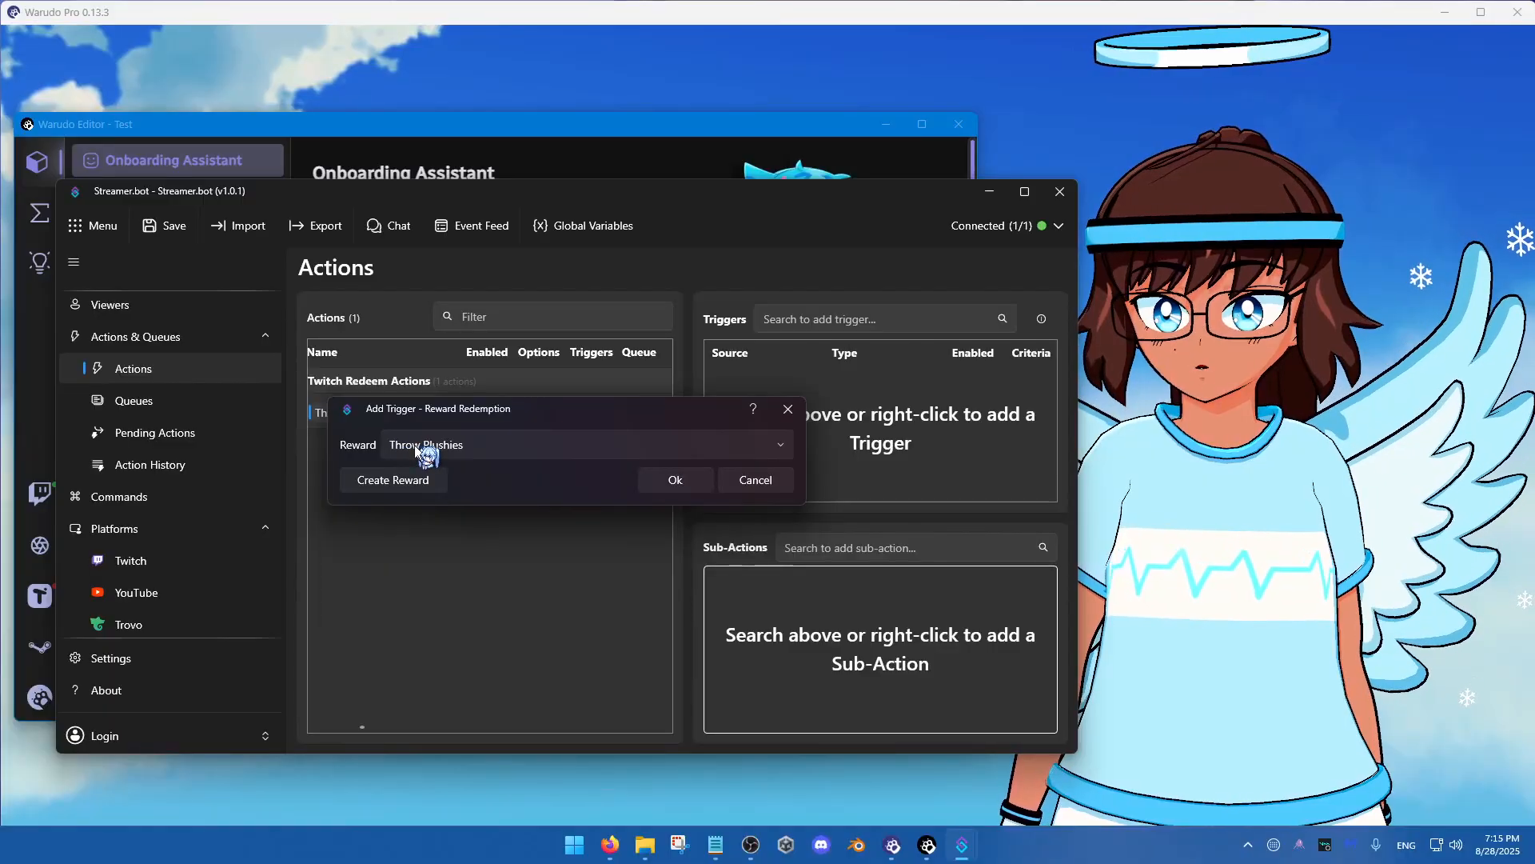
left_click(676, 482)
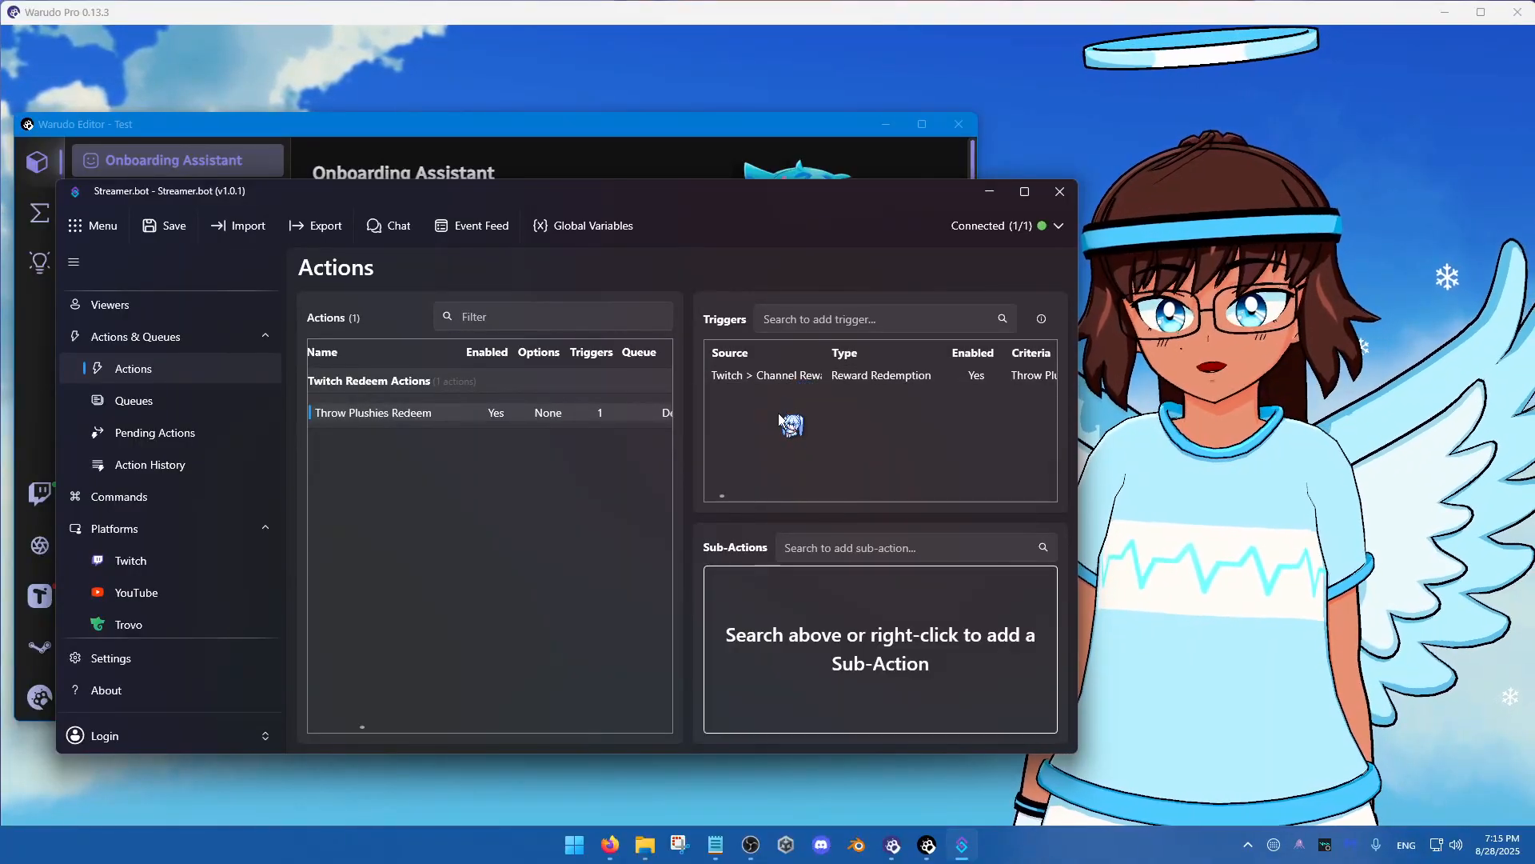
left_click(816, 377)
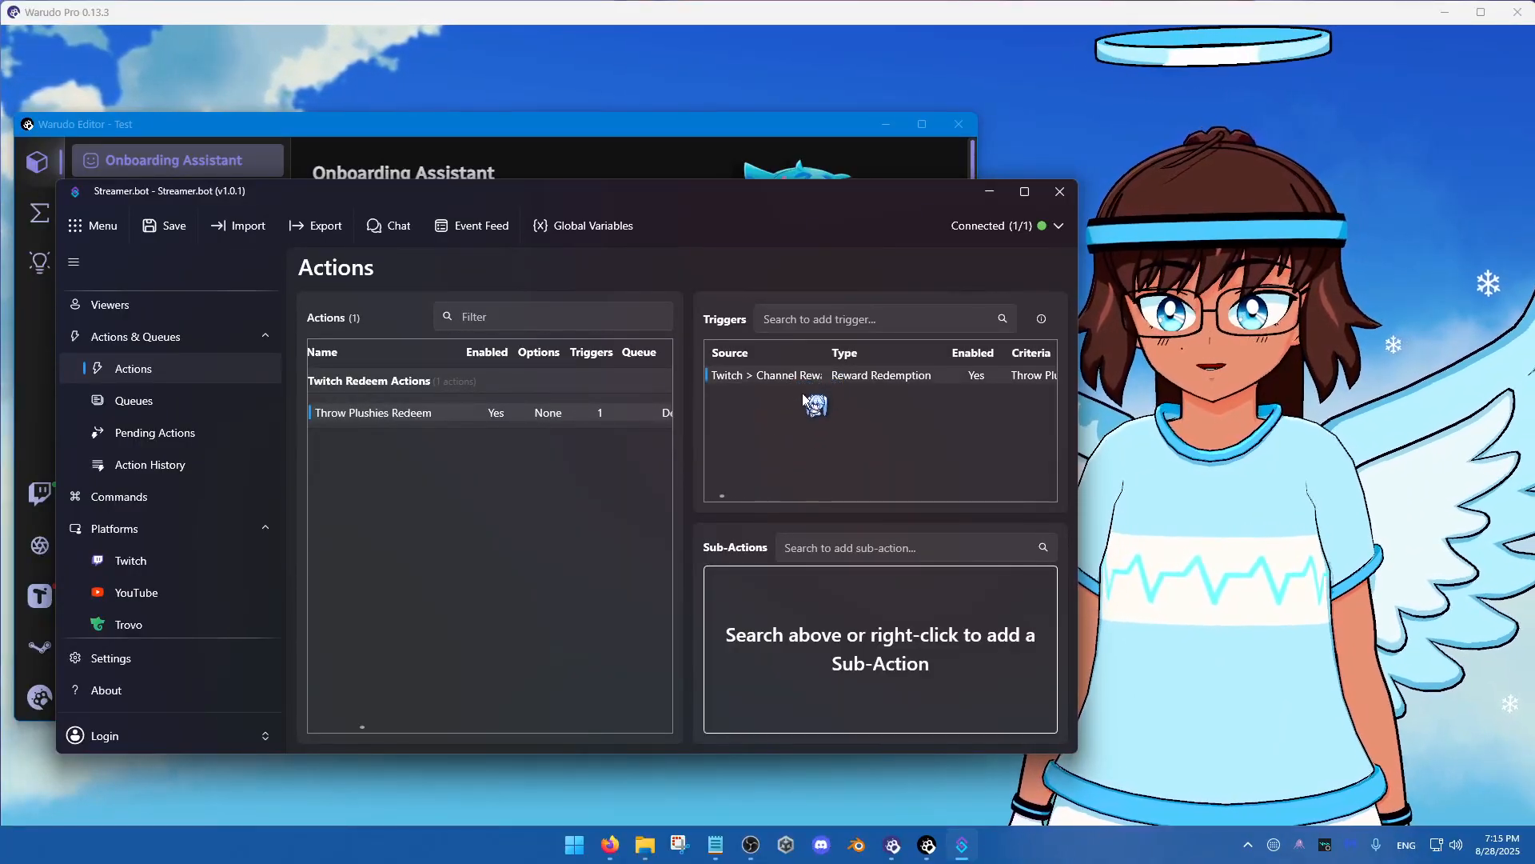
key("ctrl")
key("ctrl")
key("ctrl")
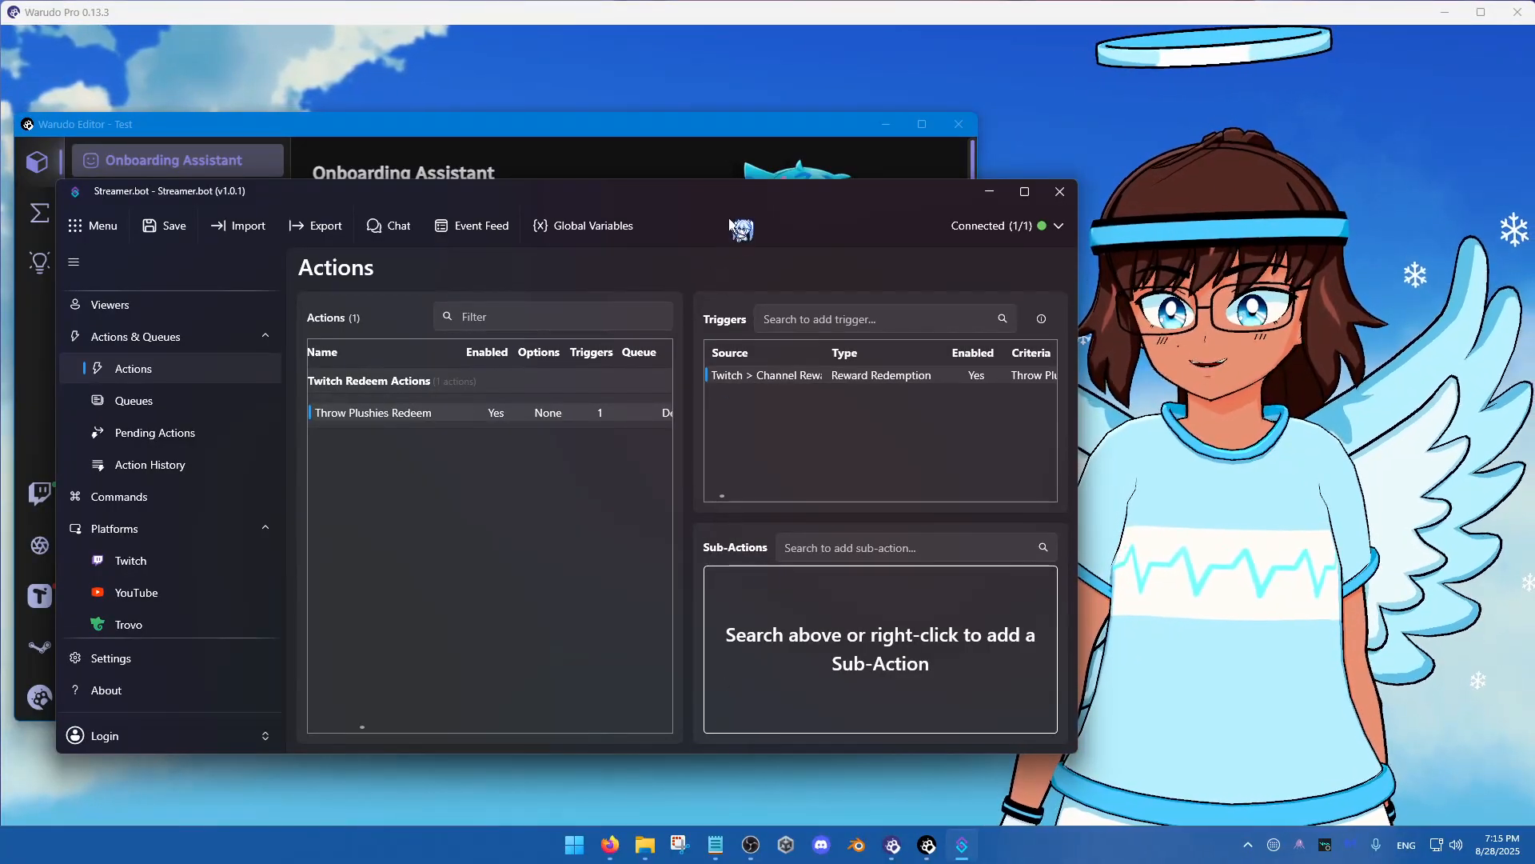
Add a core Execute C# Code sub-action to the Throw Plushies Redeem action
left_click_drag(738, 202, 716, 184)
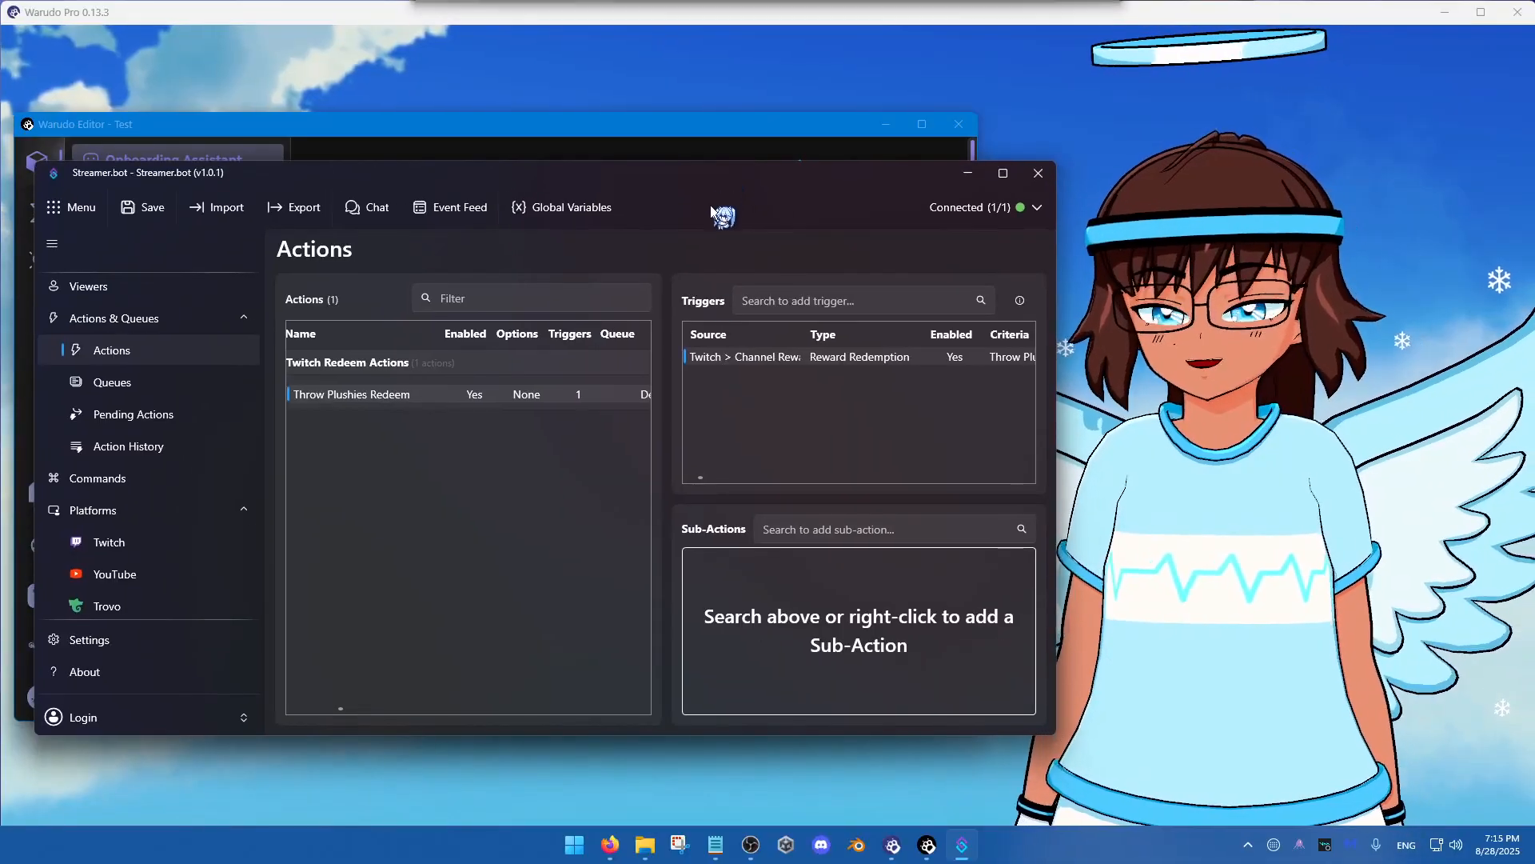
right_click(740, 600)
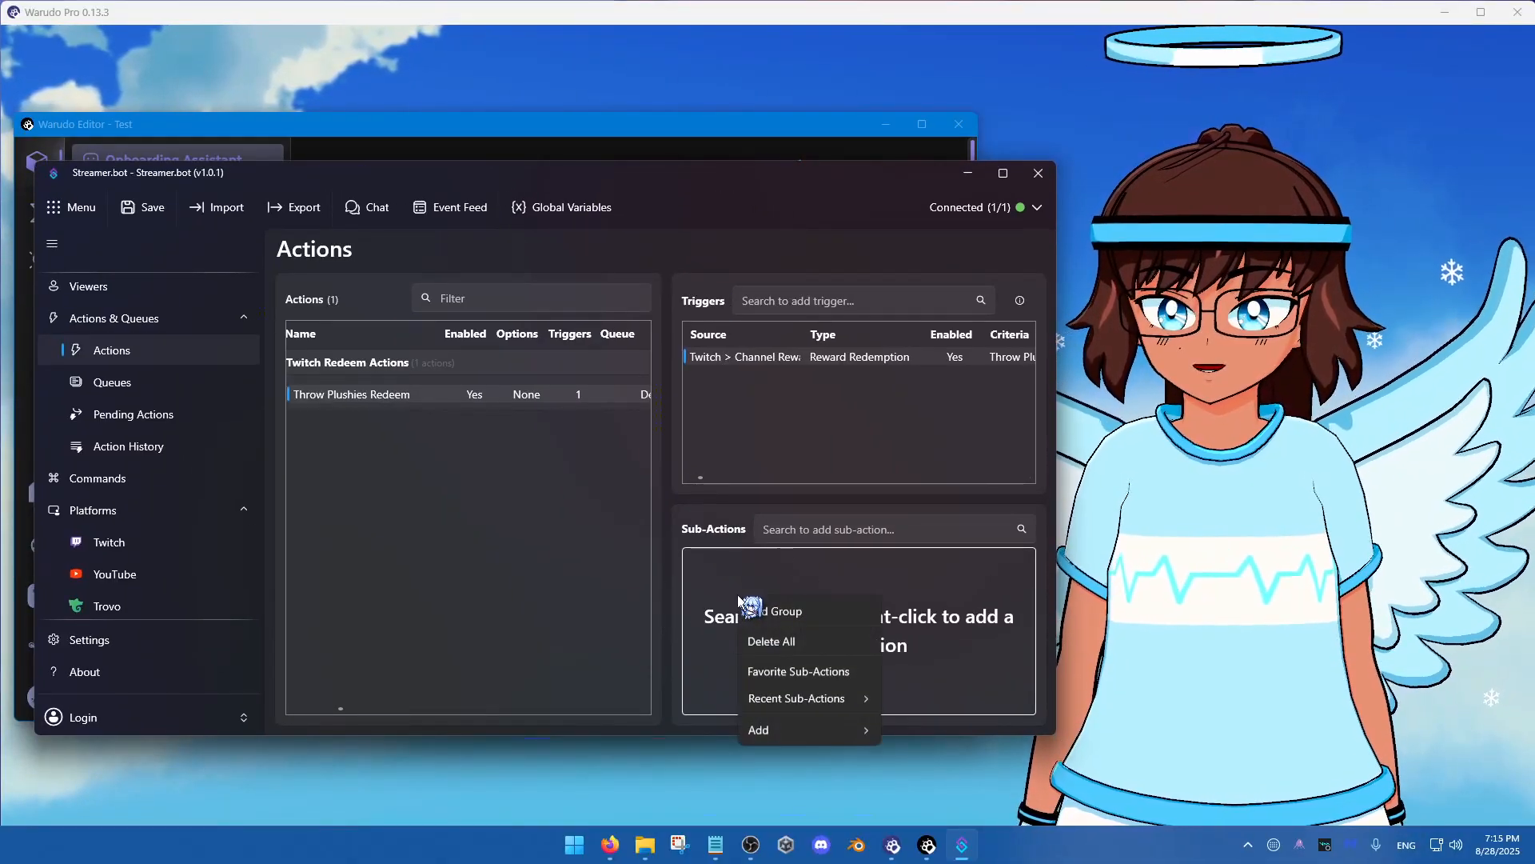
mouse_move(771, 730)
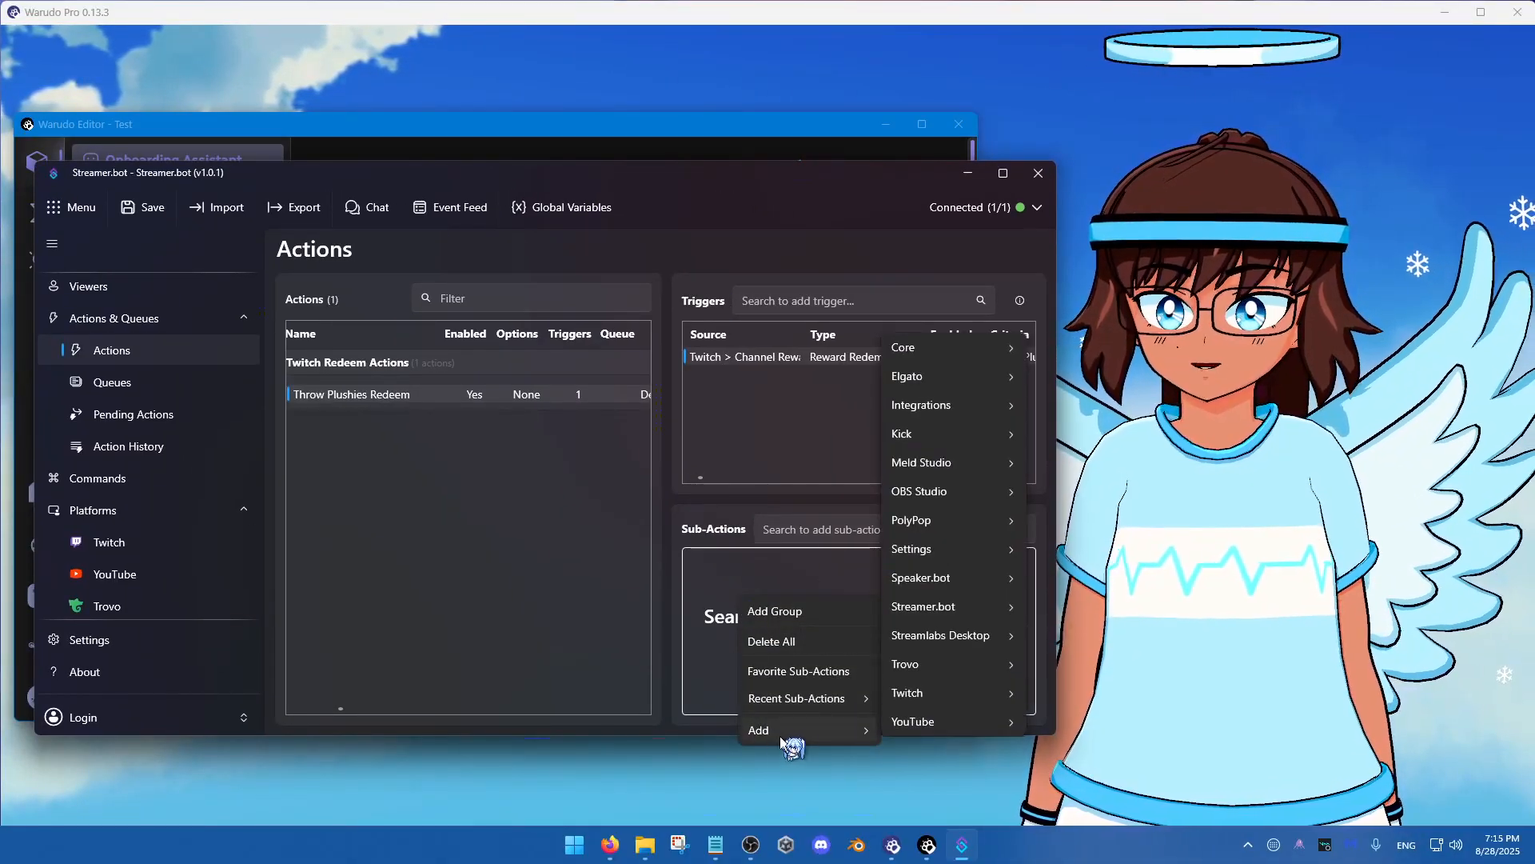
mouse_move(976, 347)
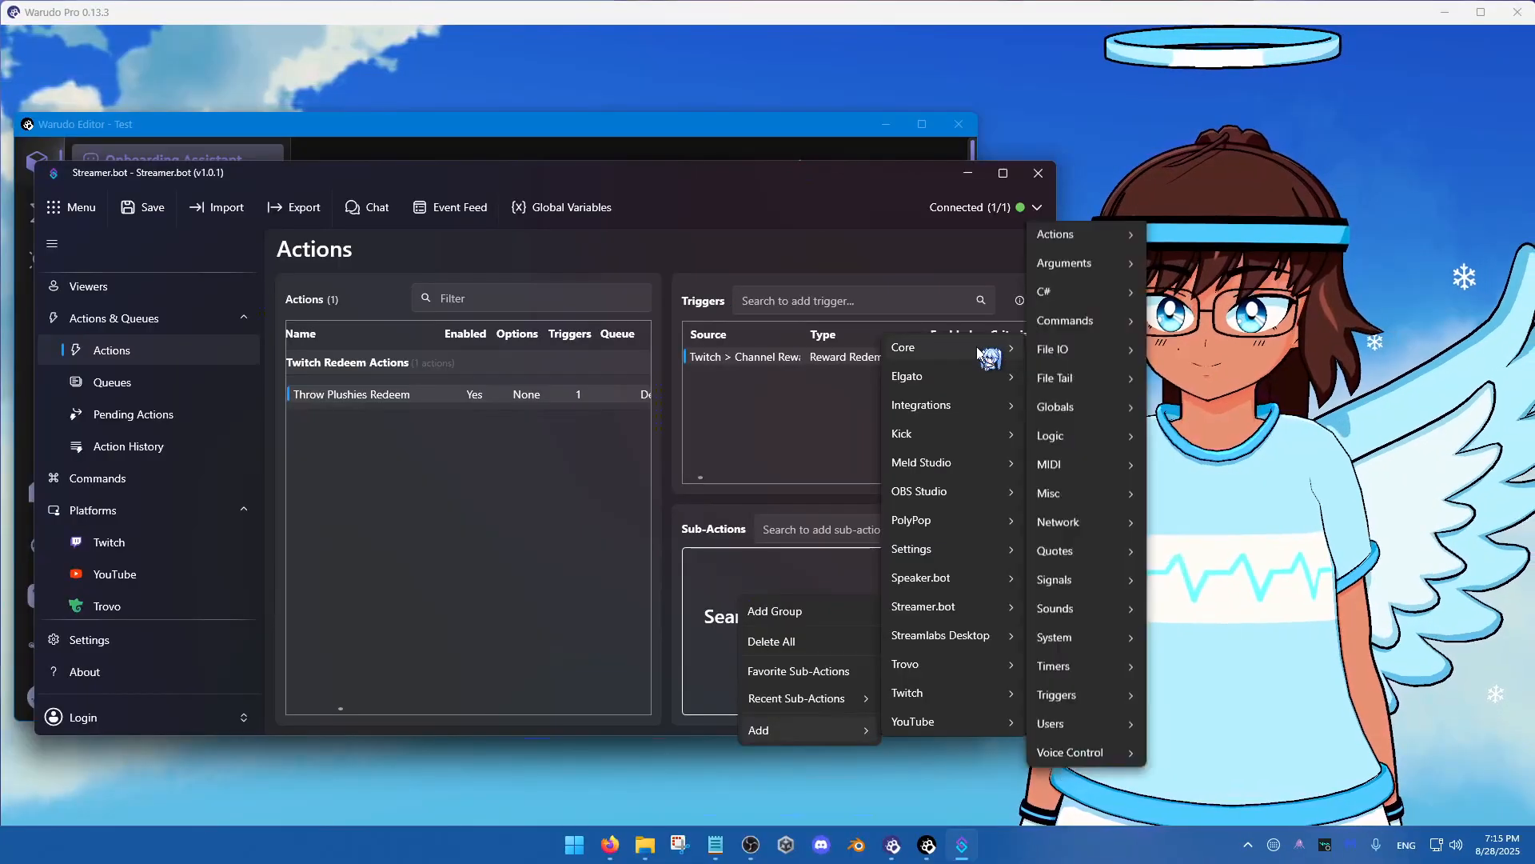
mouse_move(1057, 356)
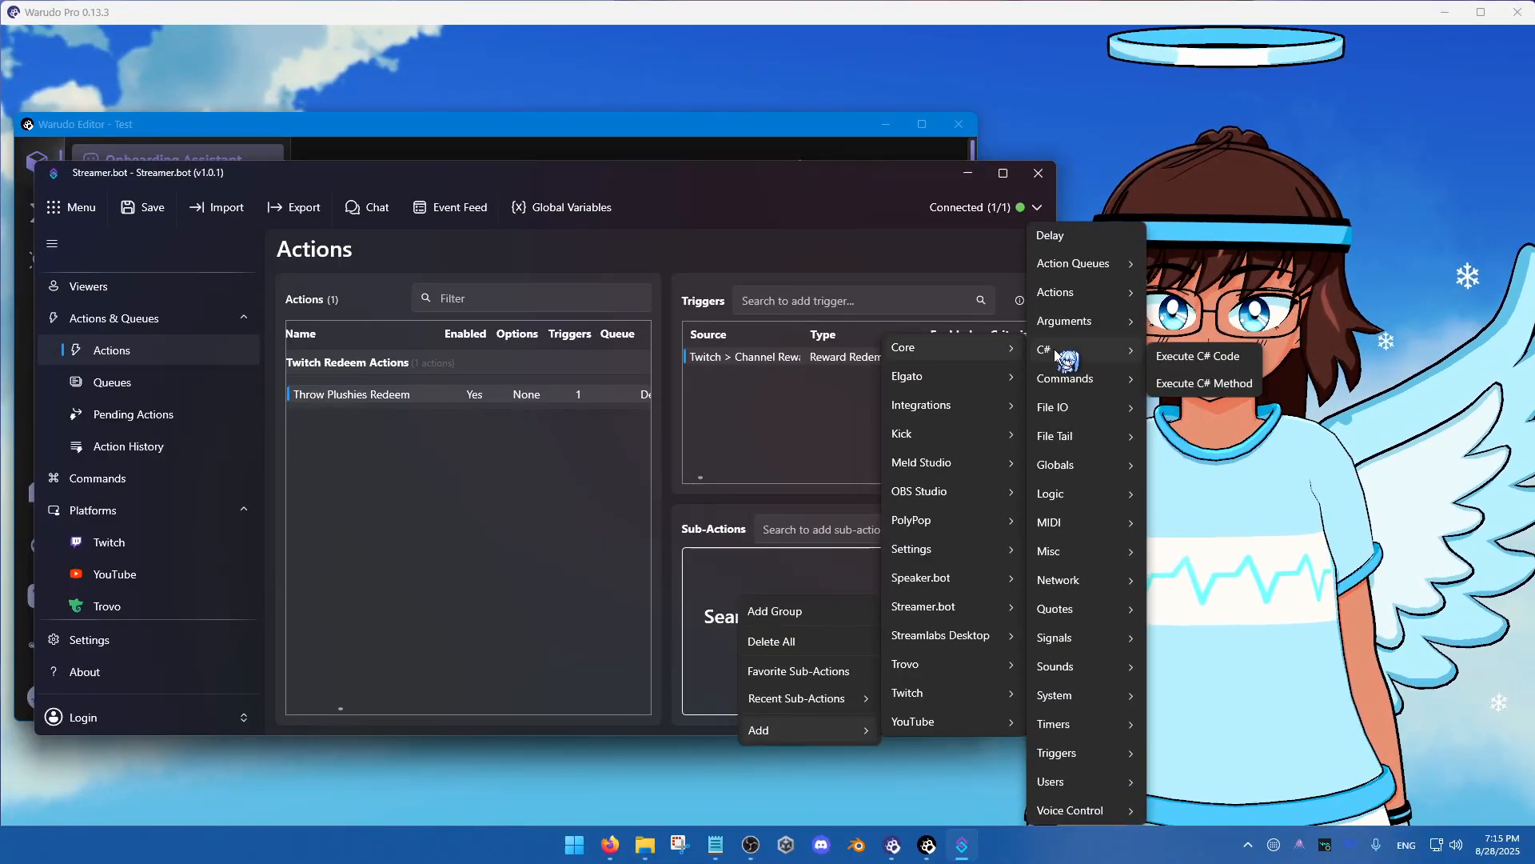
left_click(1197, 356)
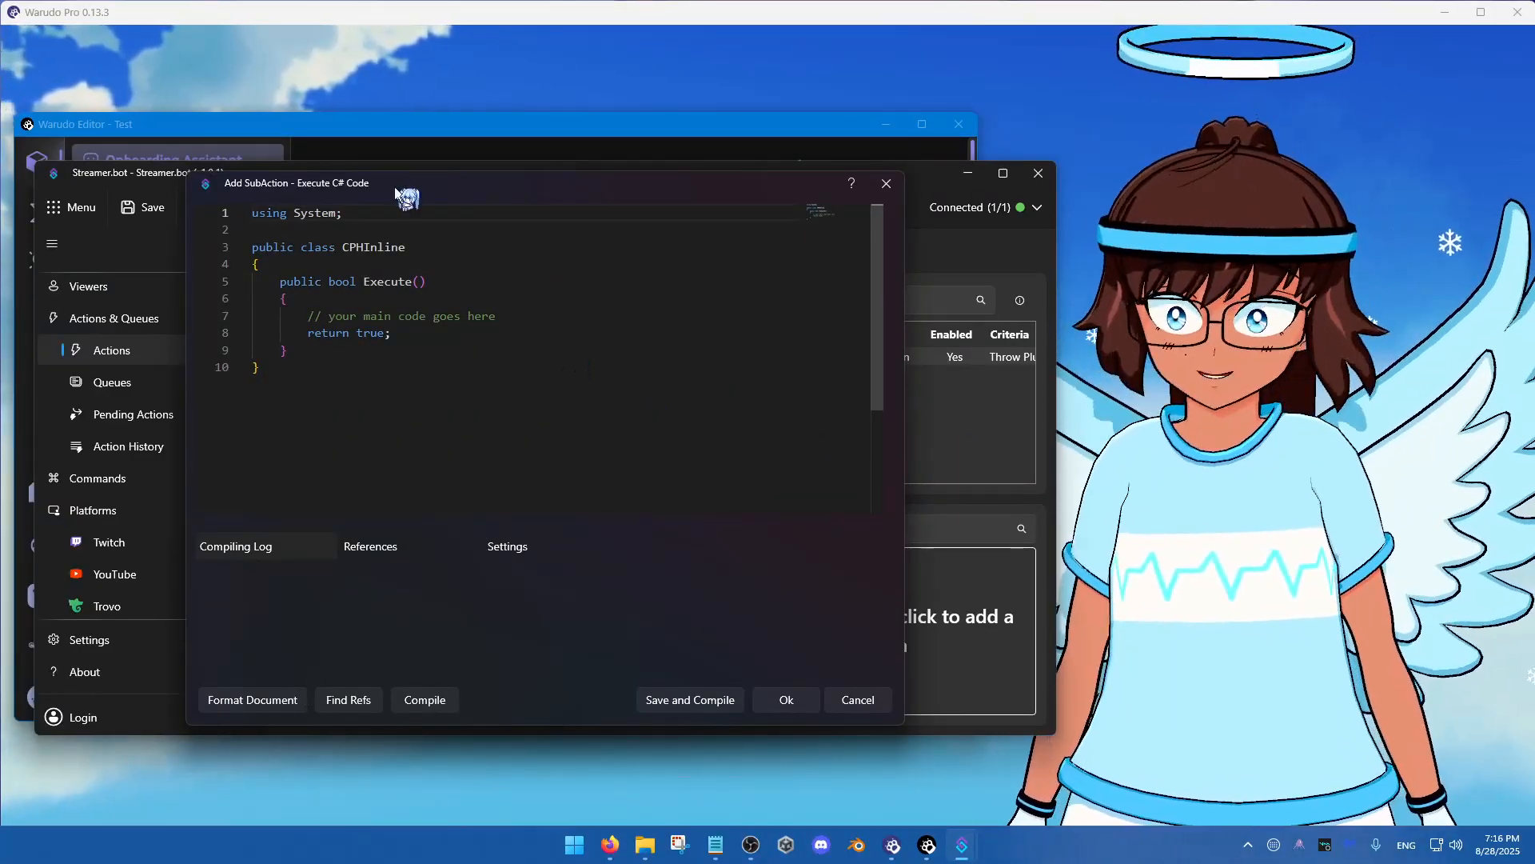
Replace the placeholder comment in Execute() with a CPH.WebsocketSend call that passes the string "Throw Plushies"
left_click_drag(529, 320, 308, 317)
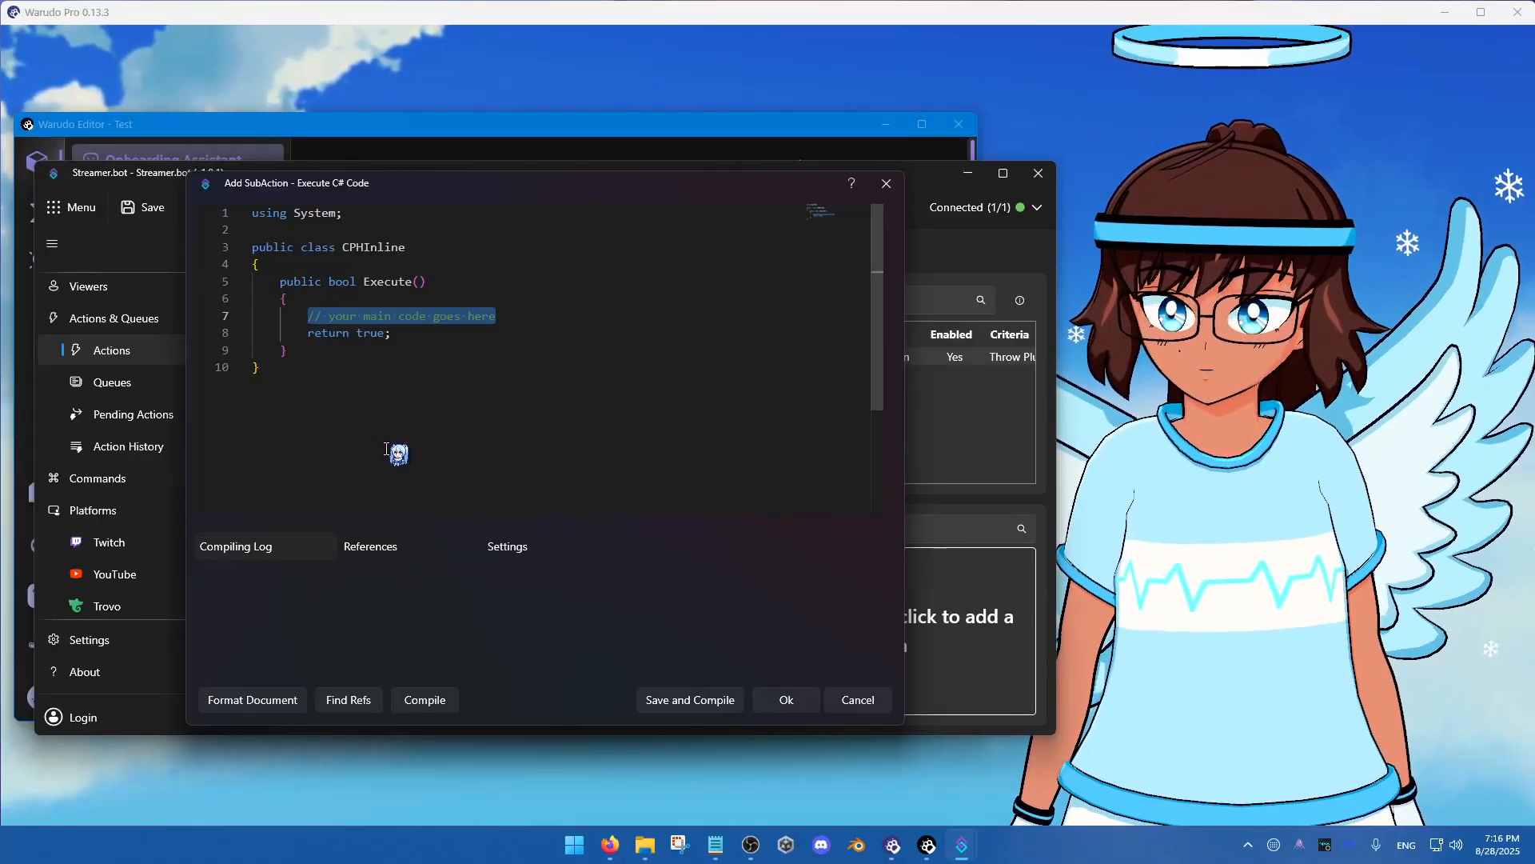
type("CPH")
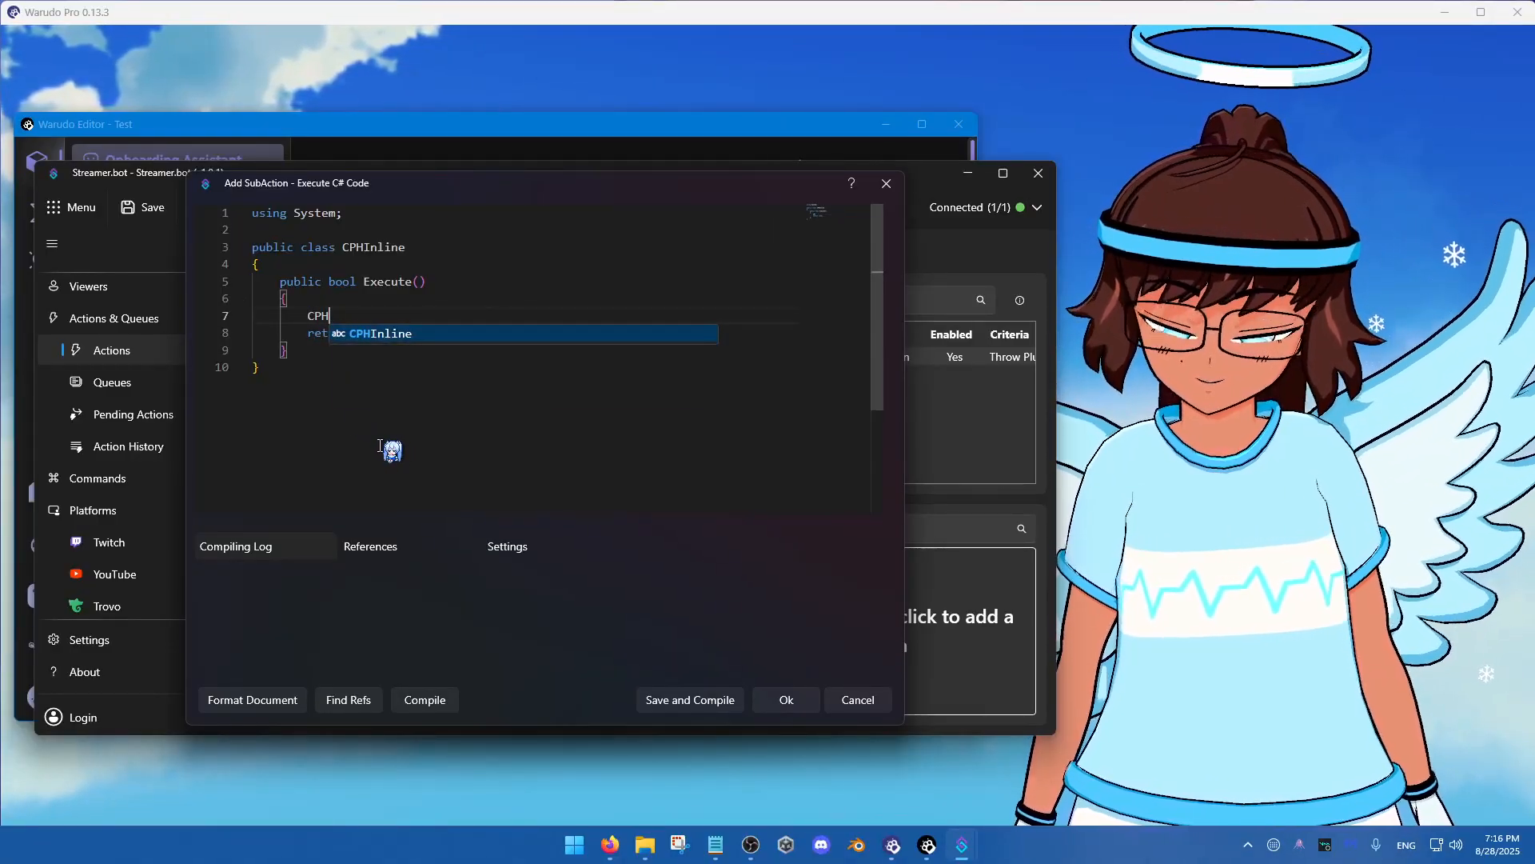
type(".Webs")
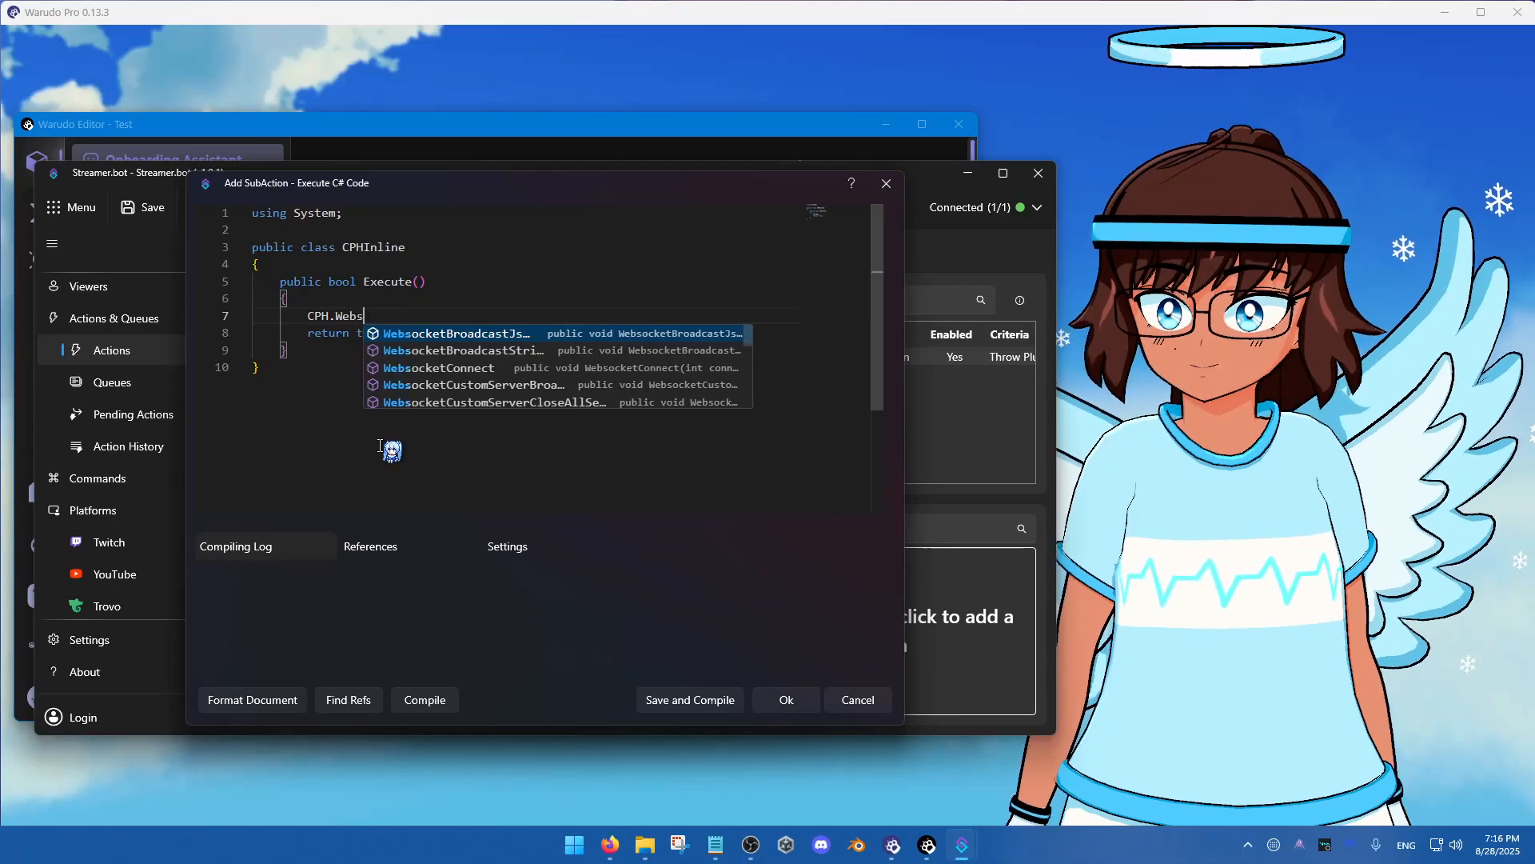
type("ocket")
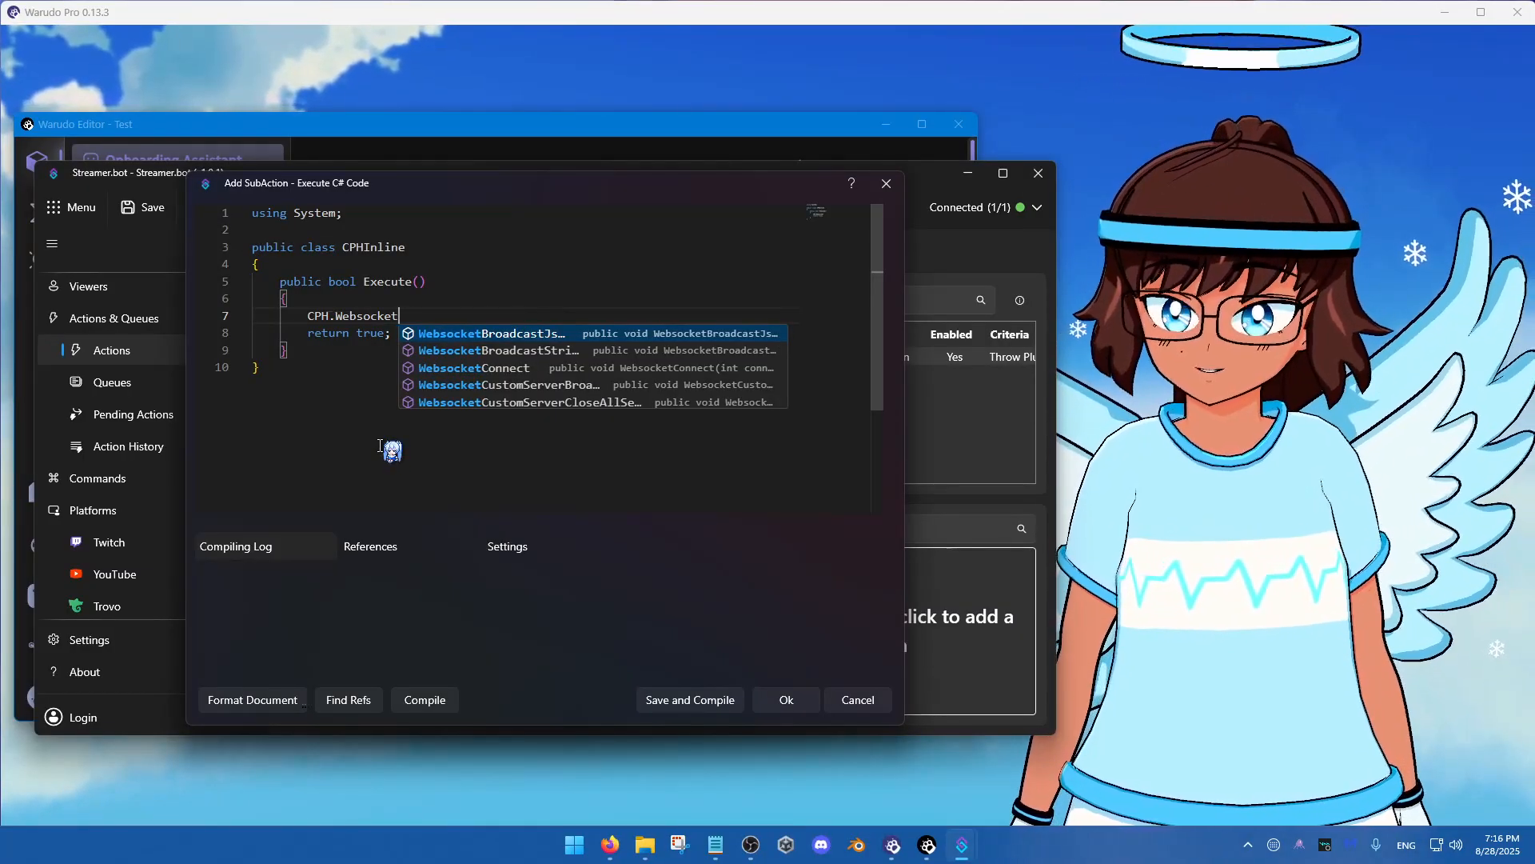
type("Send")
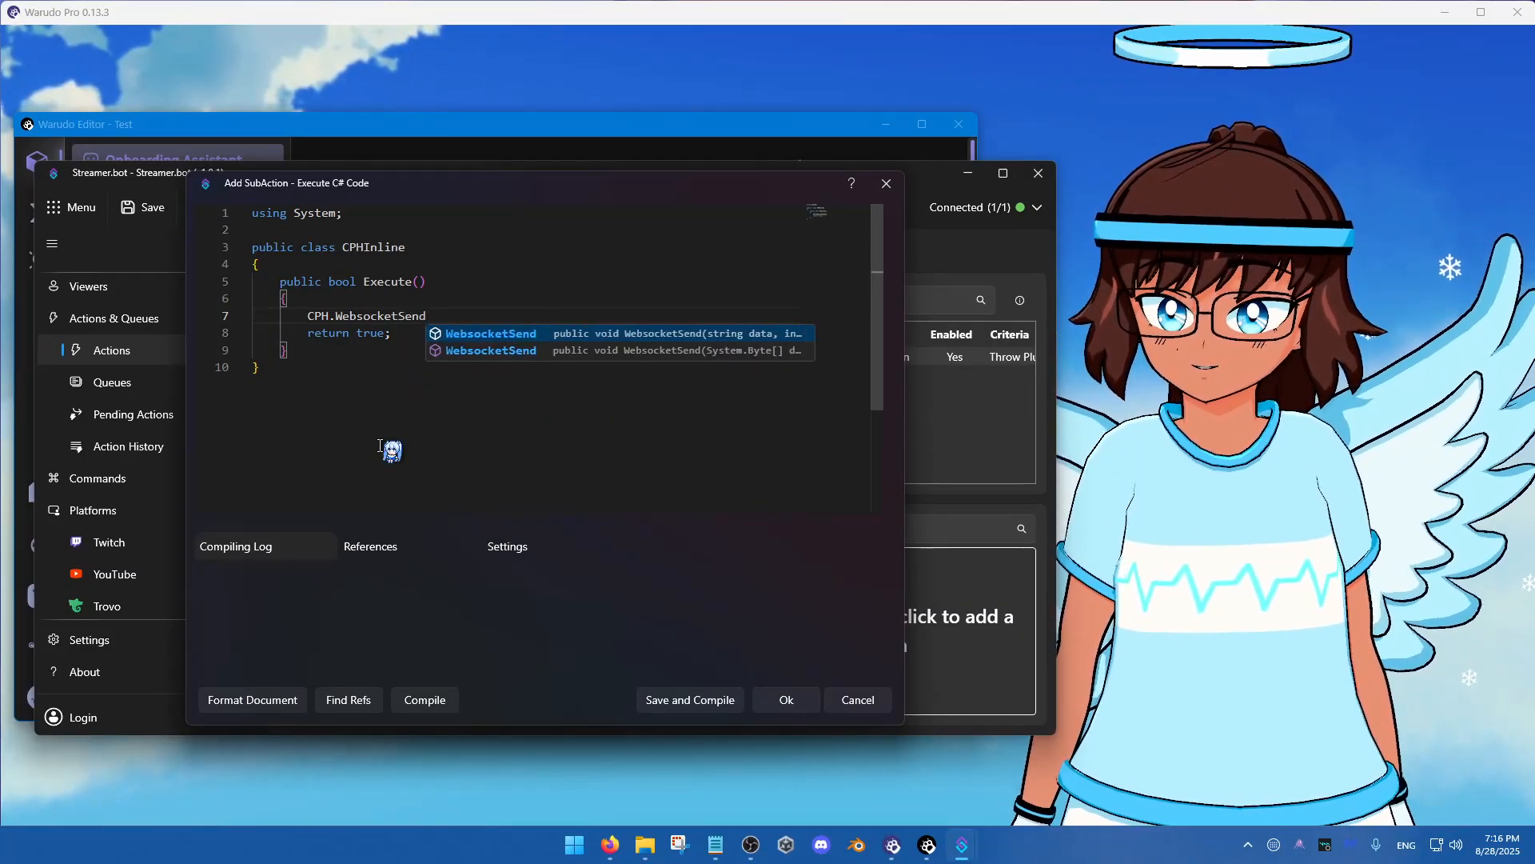
type("(")
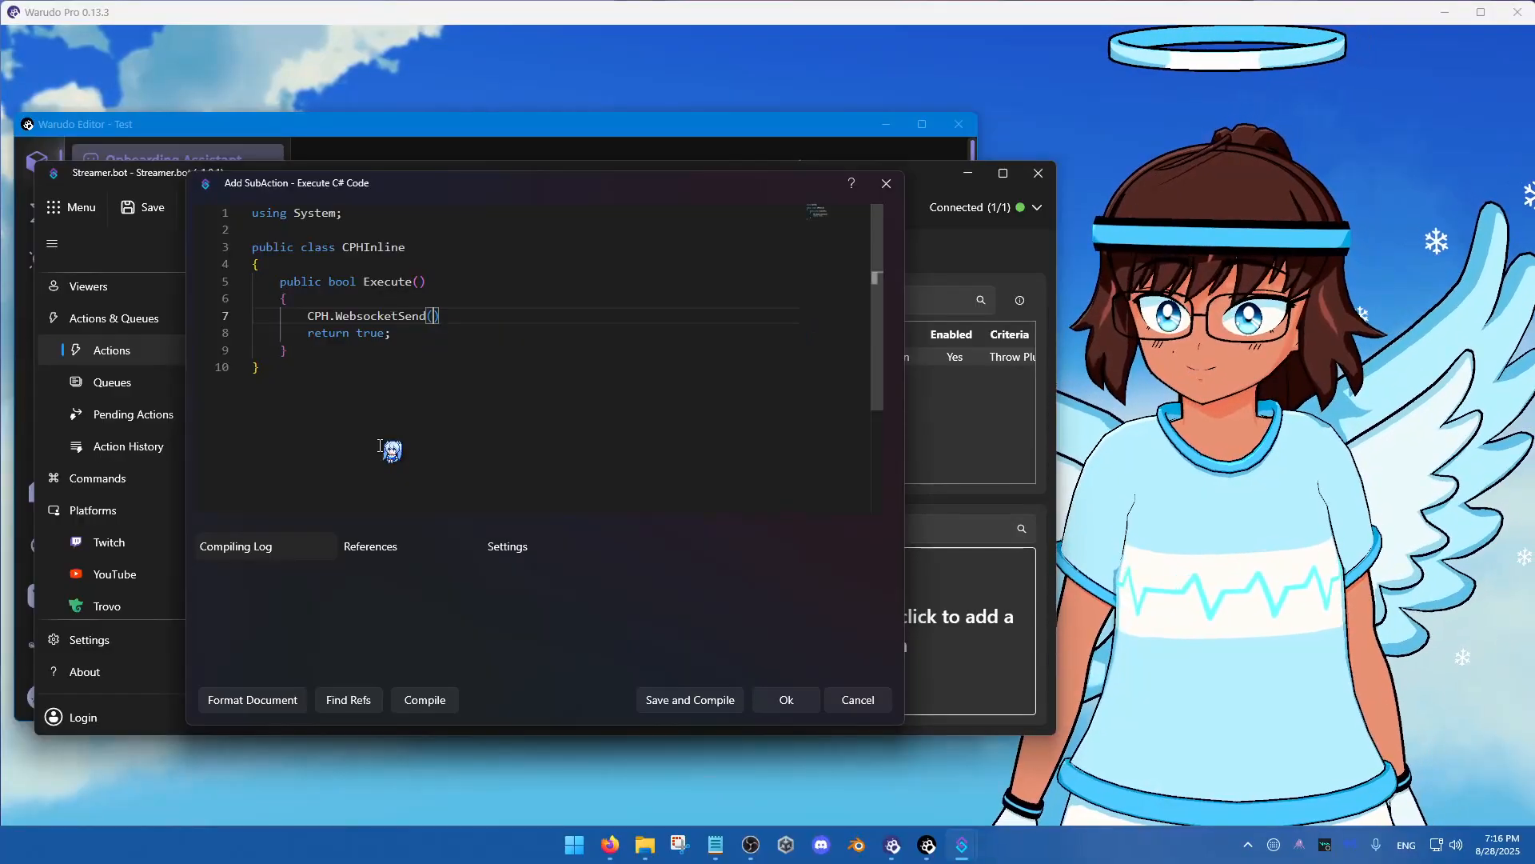
type("\"")
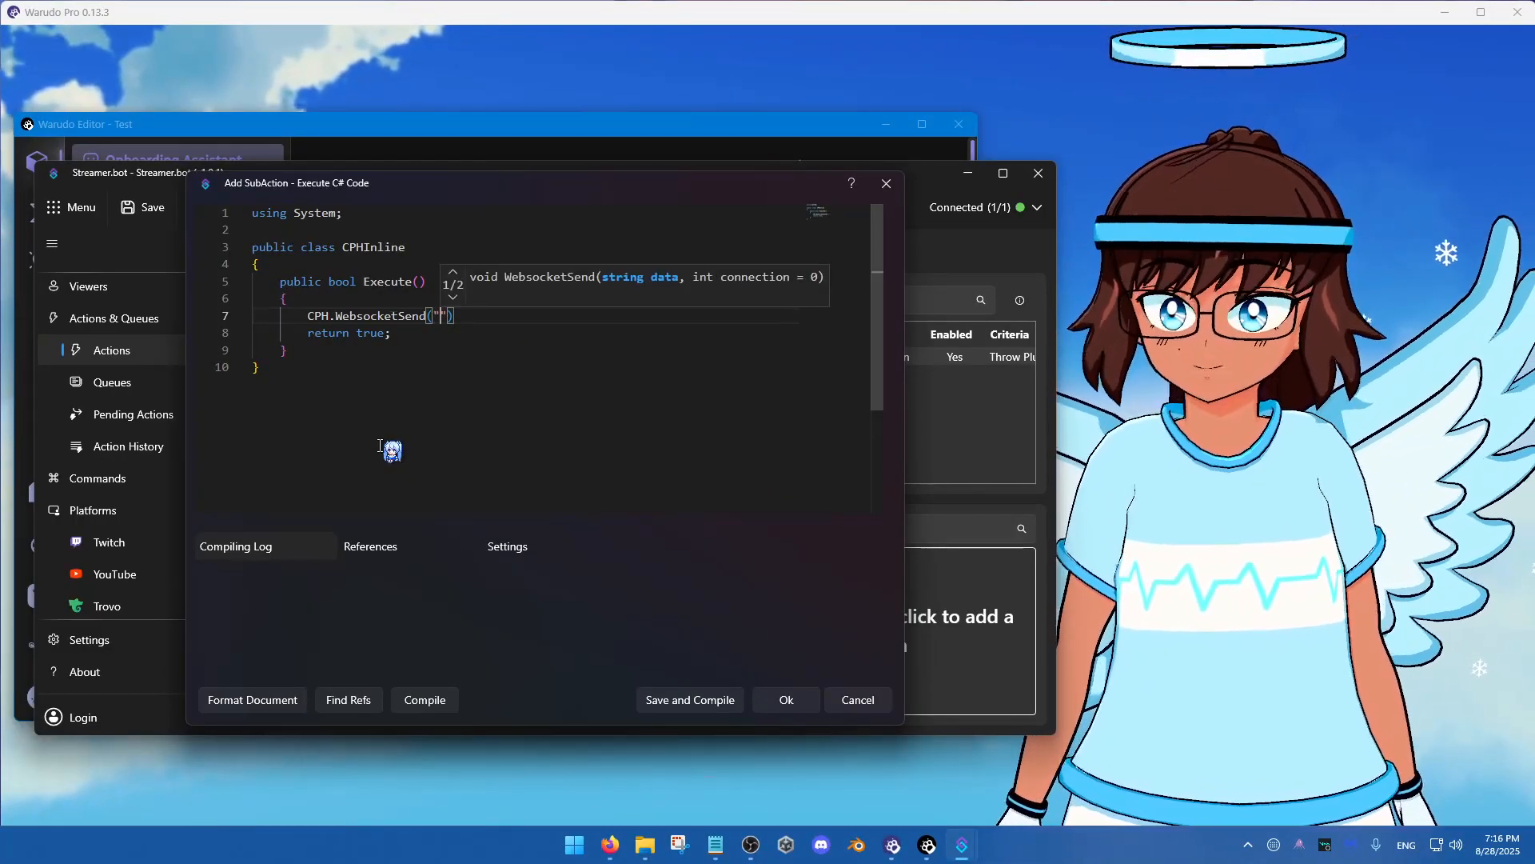
type("Throw ")
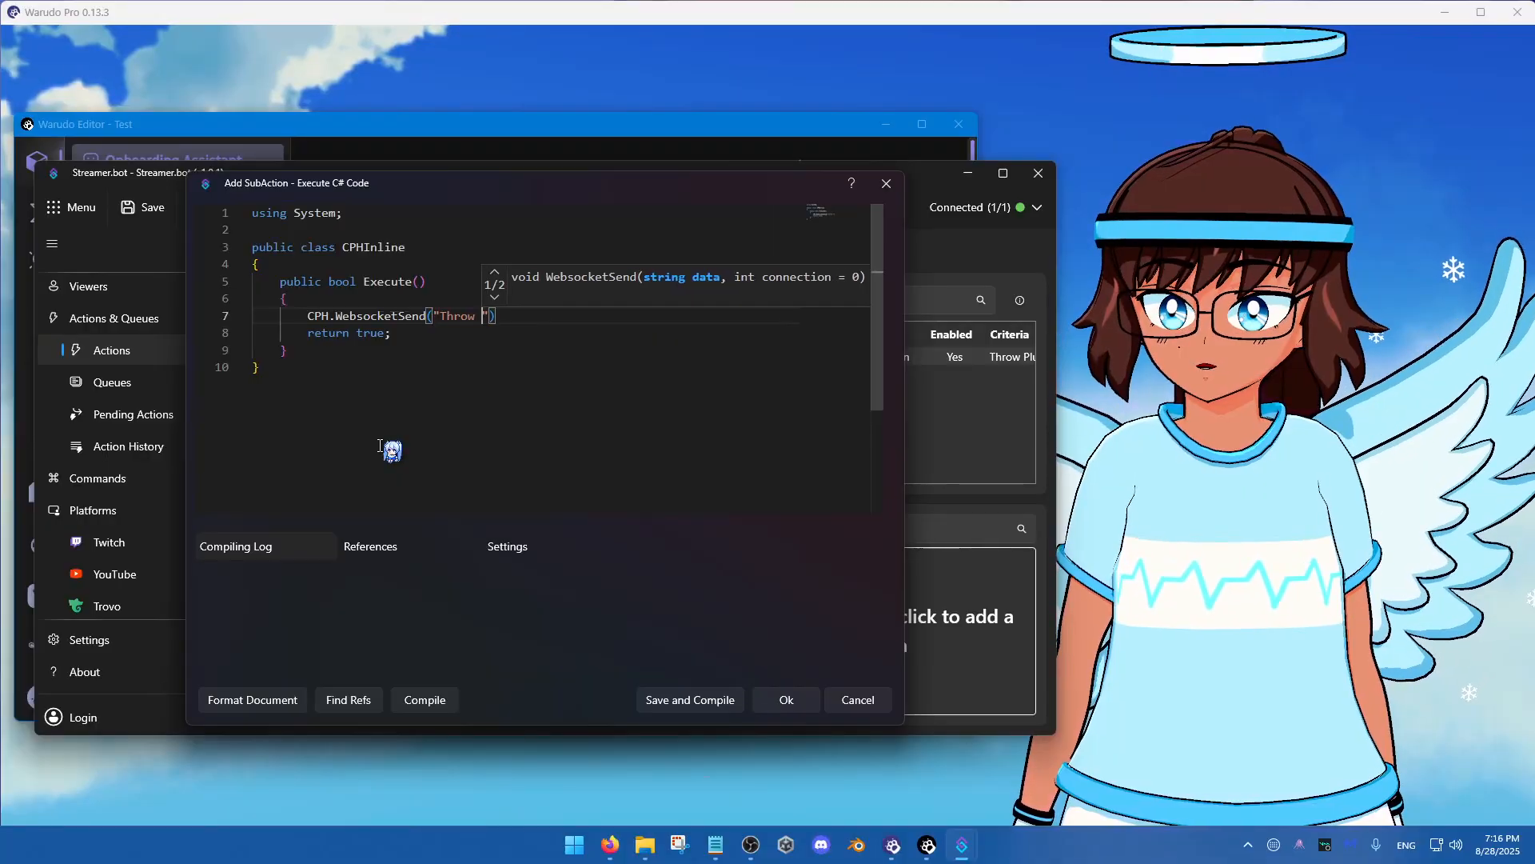
type("Plushies")
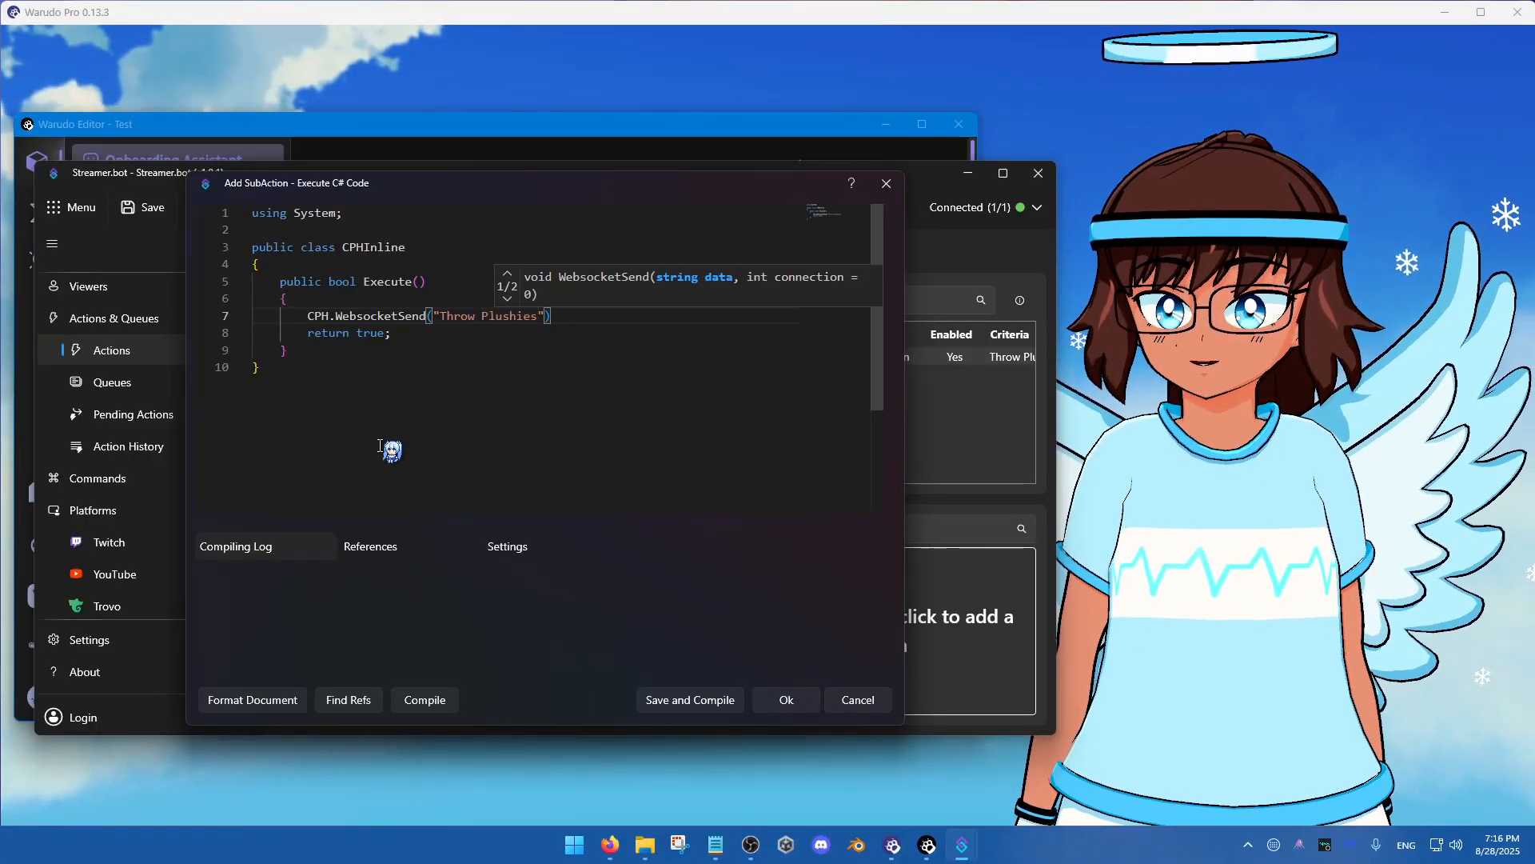
End the WebsocketSend line with a semicolon and accept the code to add the sub-action
double_click(443, 316)
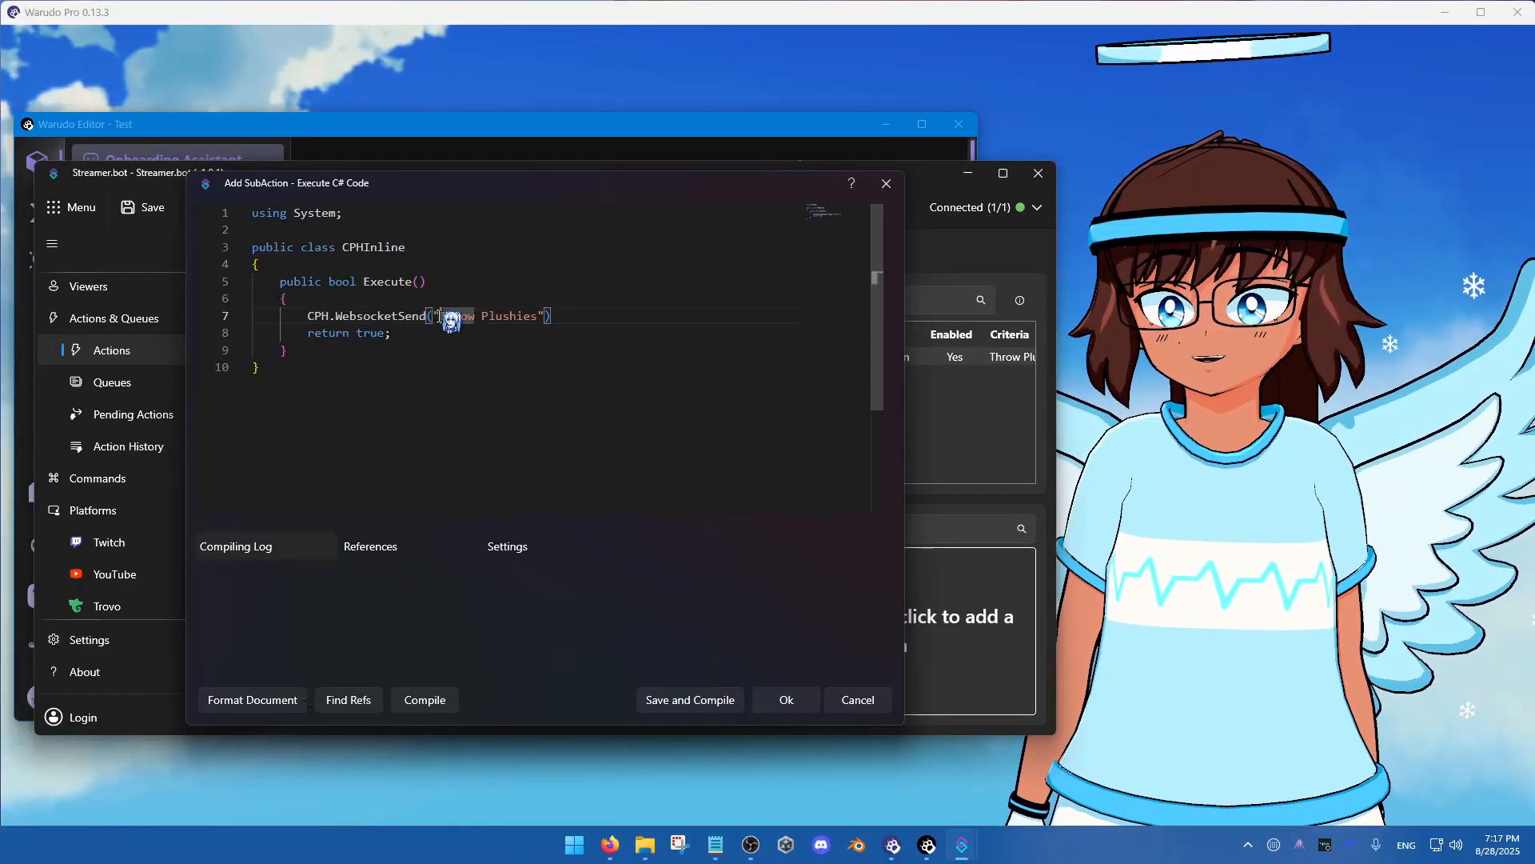
left_click_drag(440, 316, 532, 318)
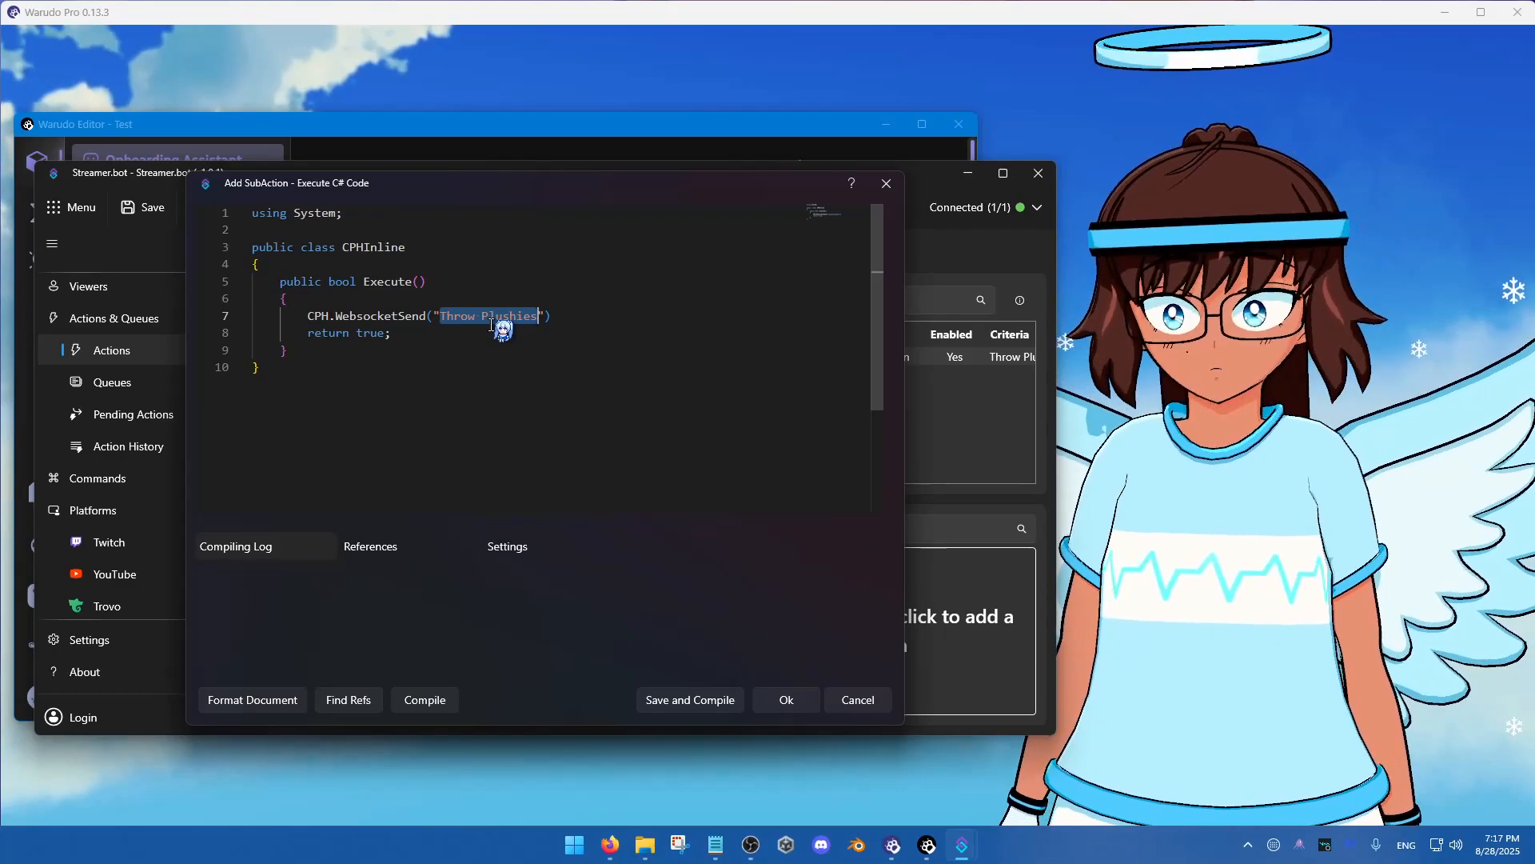
left_click(579, 317)
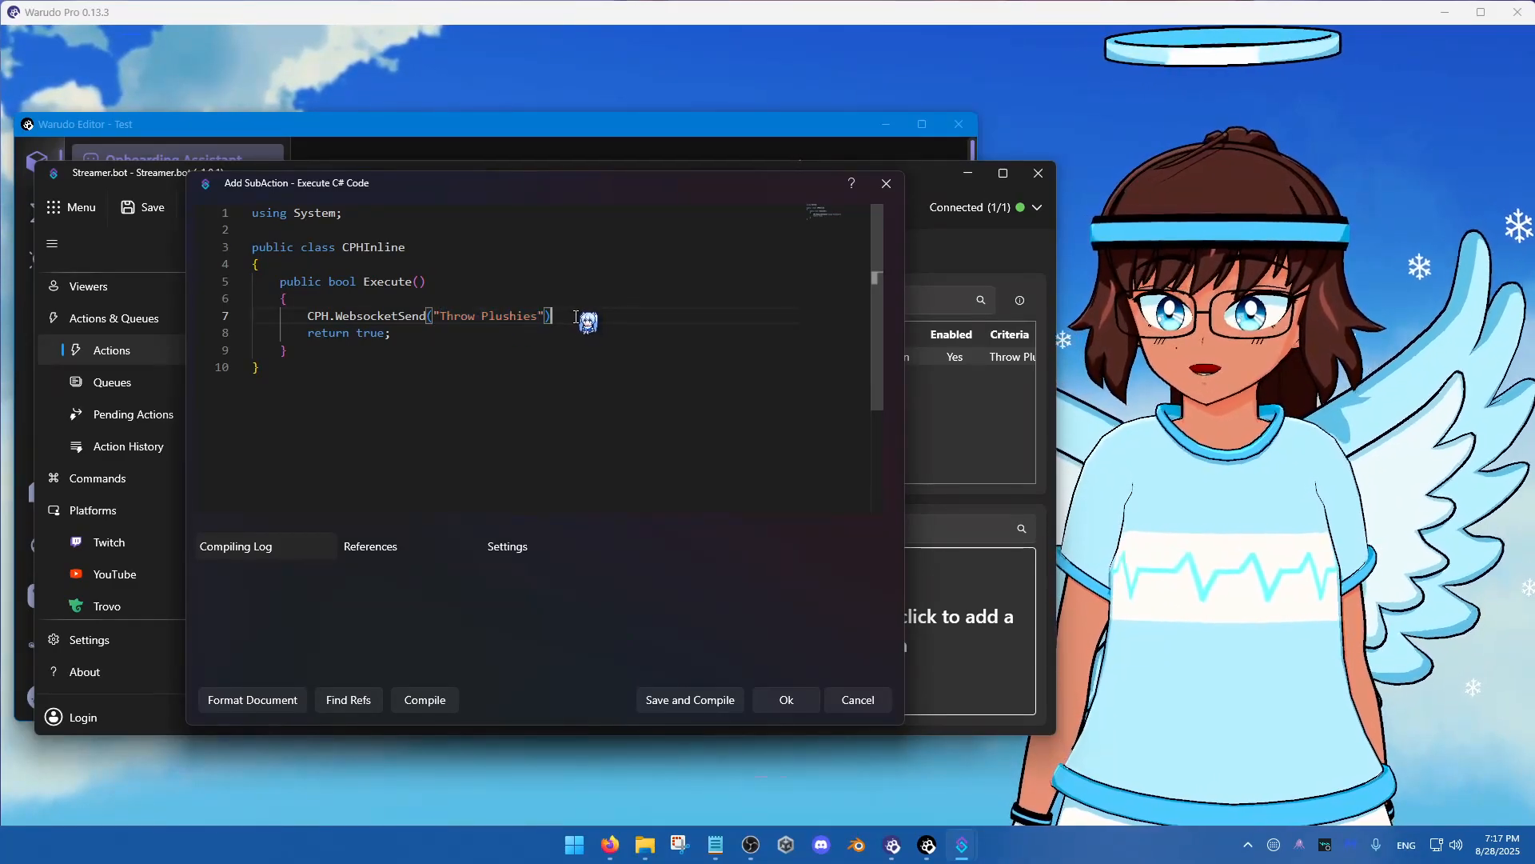
left_click(574, 317)
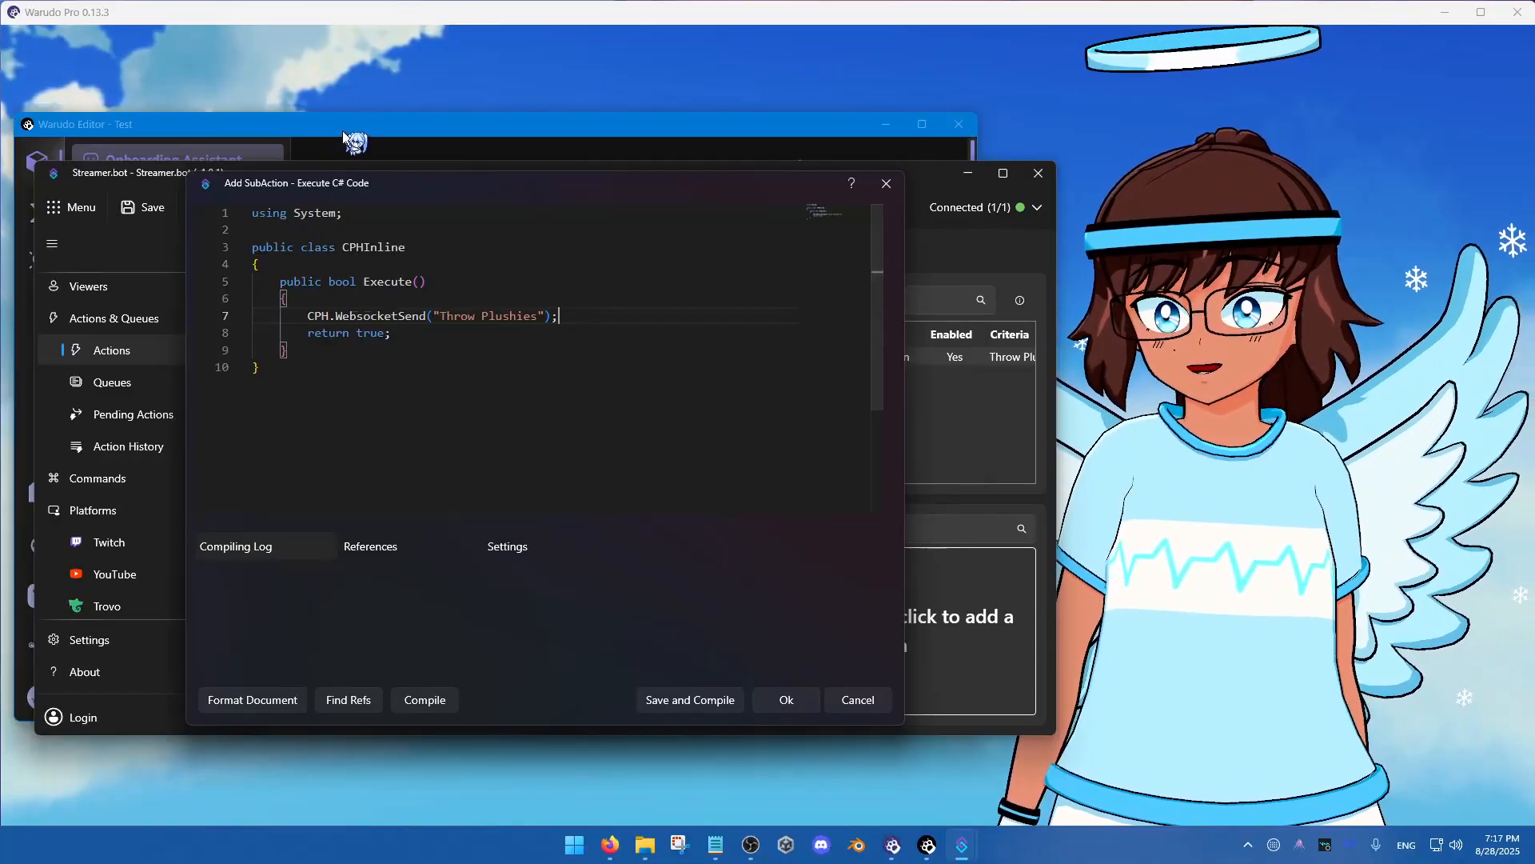
left_click(342, 132)
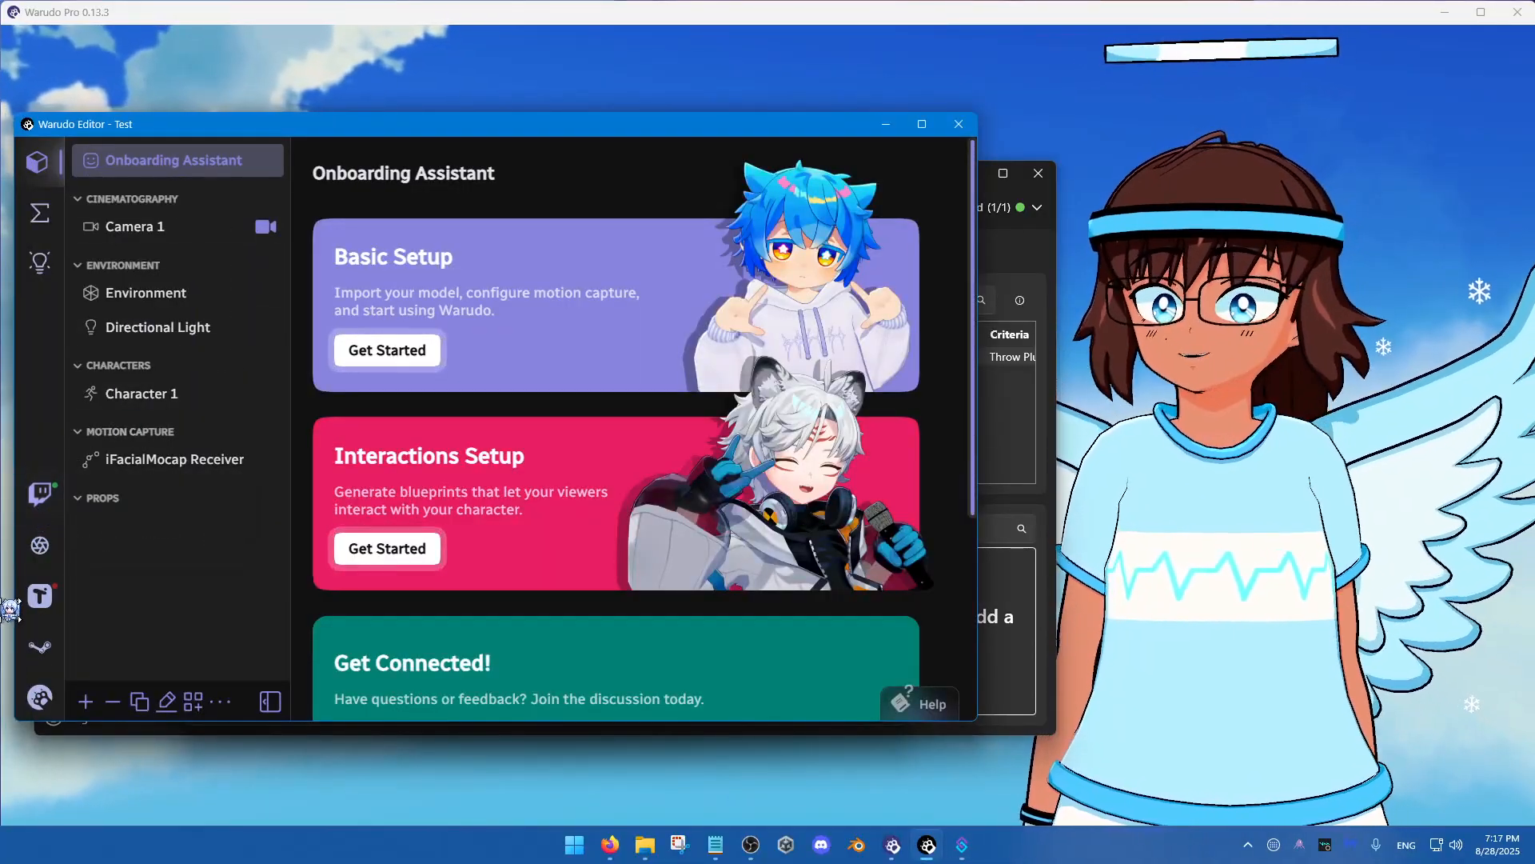
key("alt+Tab")
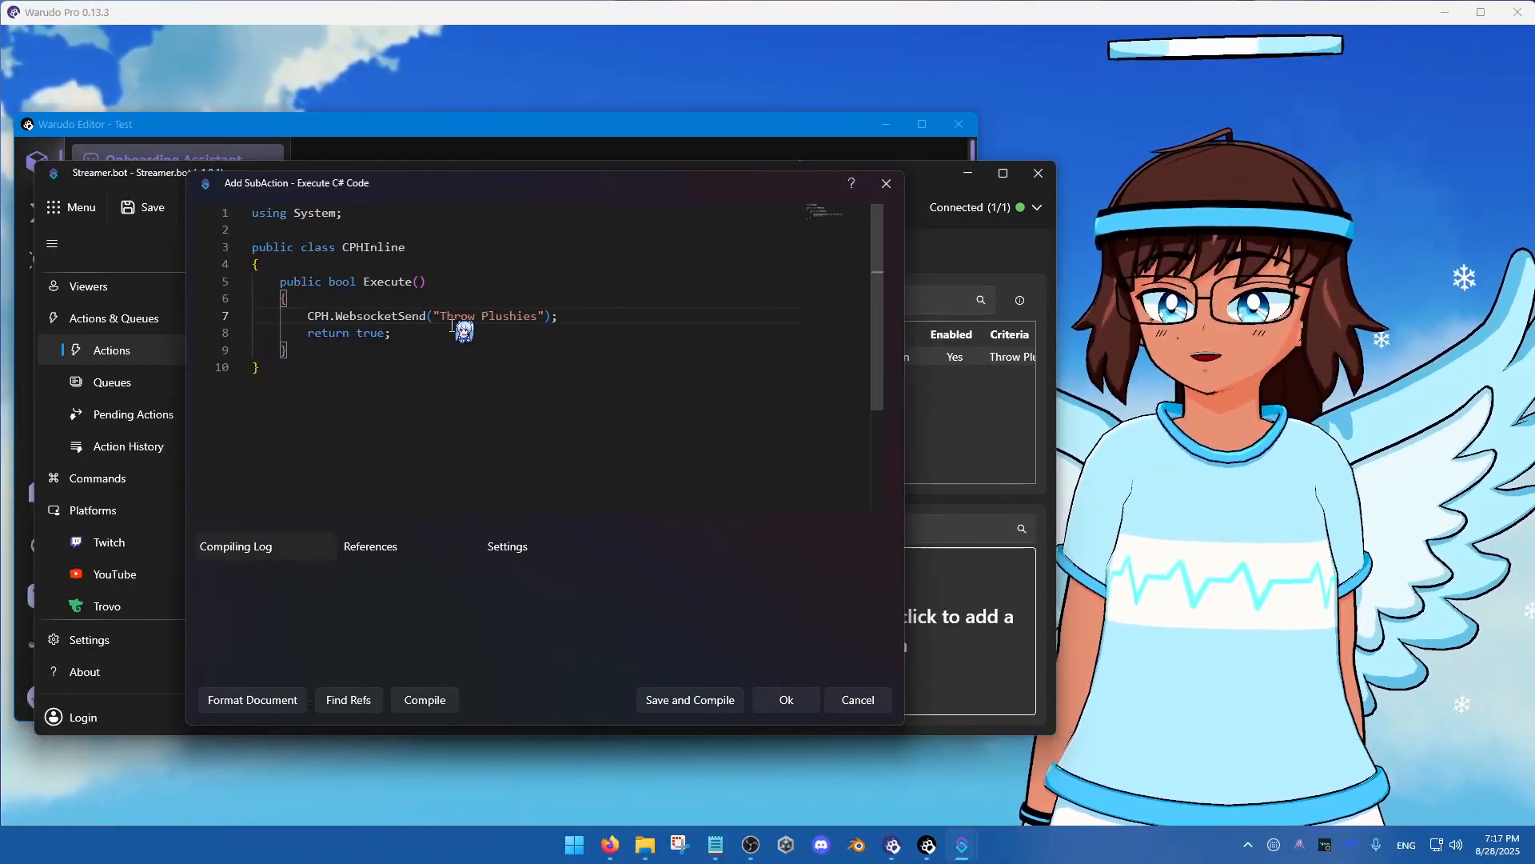
left_click(782, 698)
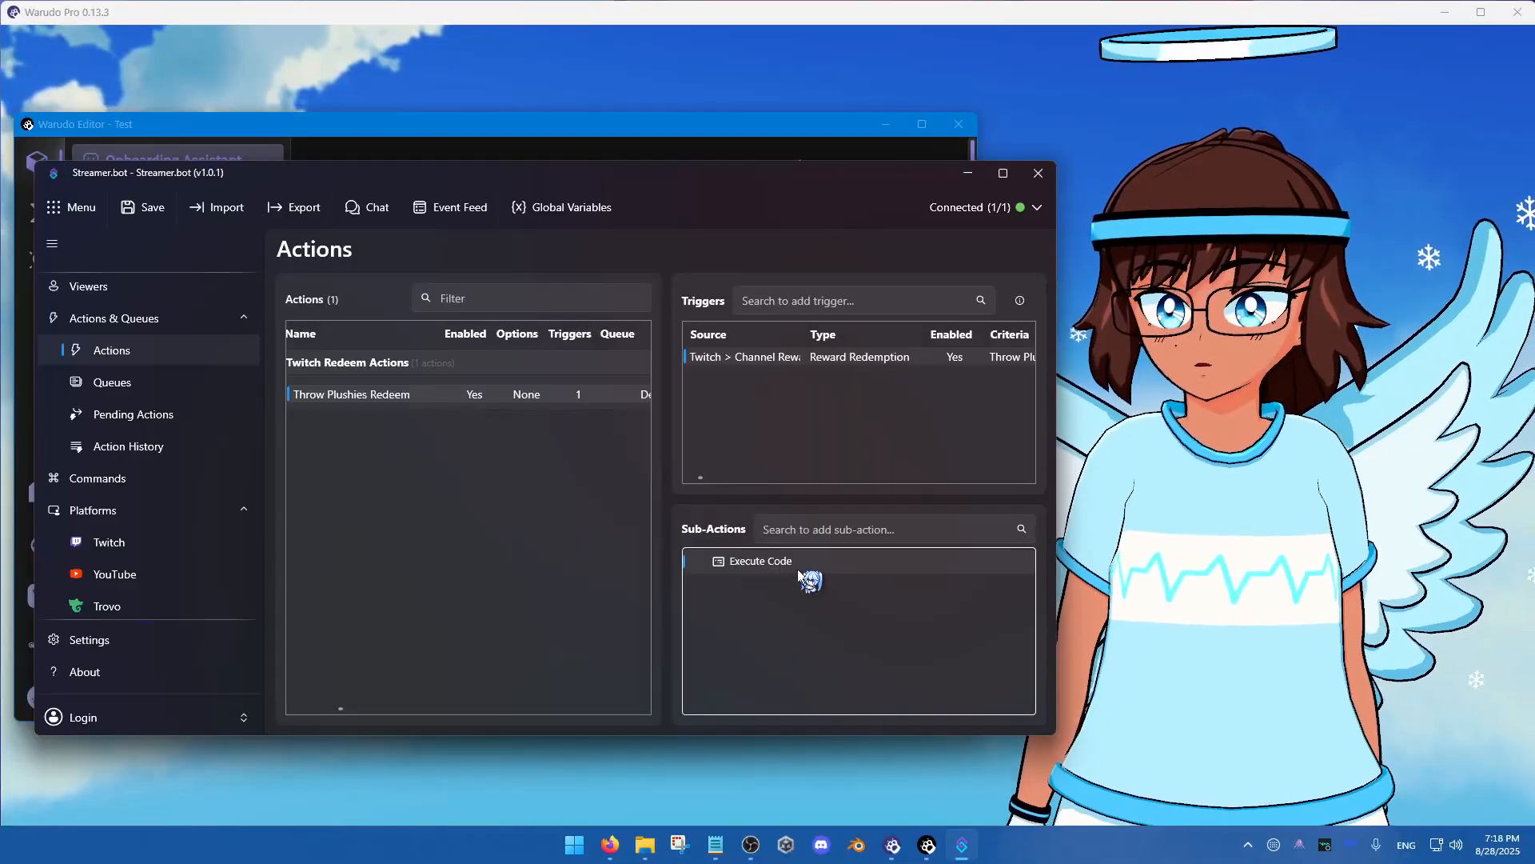
Reopen the Execute Code sub-action, review the message string passed to WebsocketSend, and close the code editor
double_click(797, 568)
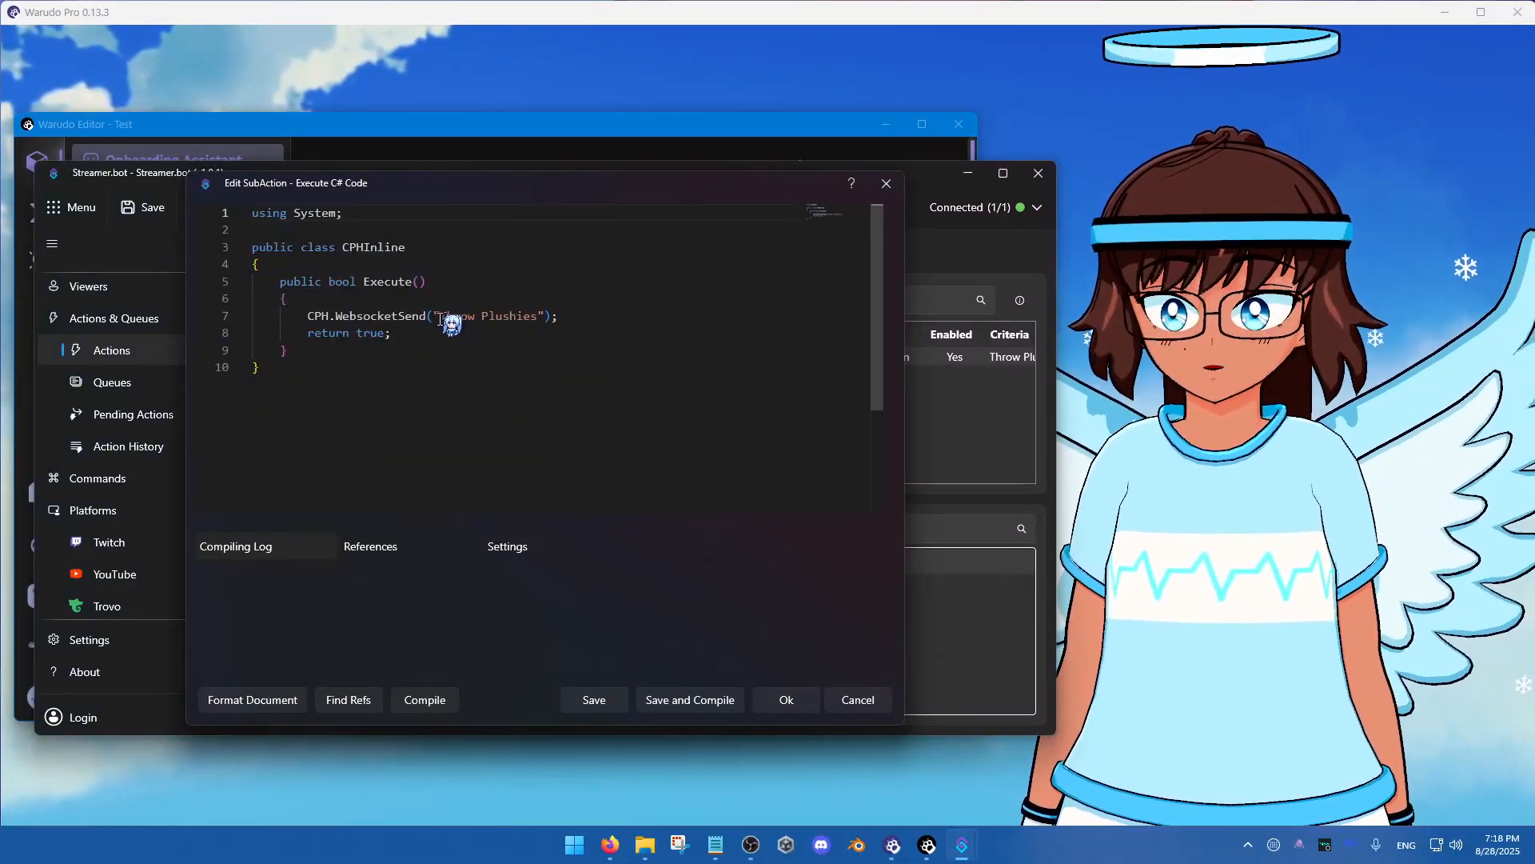
left_click_drag(440, 317, 539, 318)
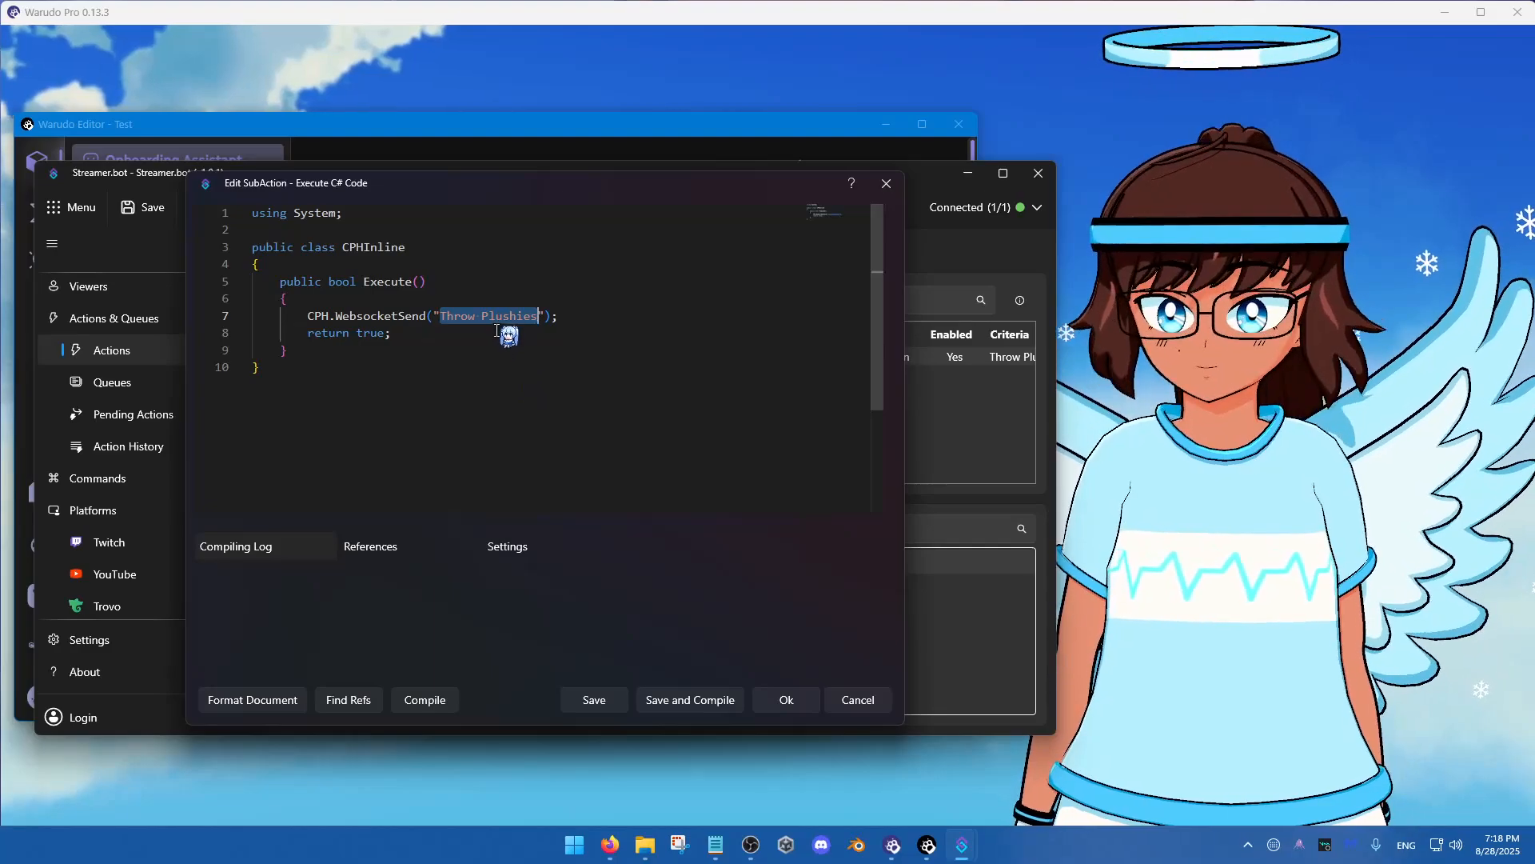
left_click(620, 337)
left_click(788, 699)
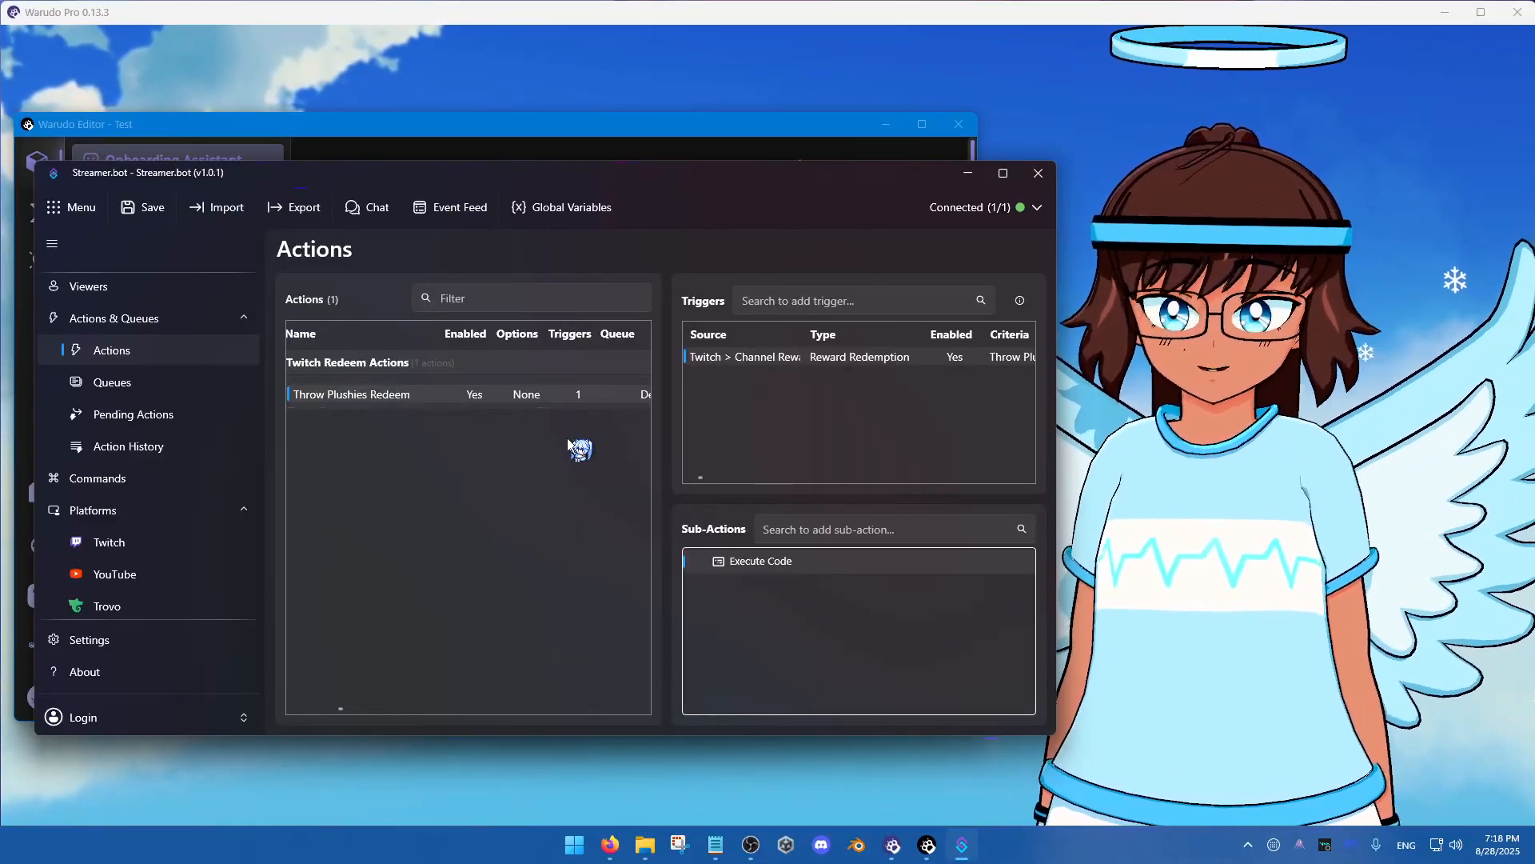
Review the settings of the Throw Plushies reward among the Twitch channel point rewards and close its editor
scroll(133, 510, "down", 3)
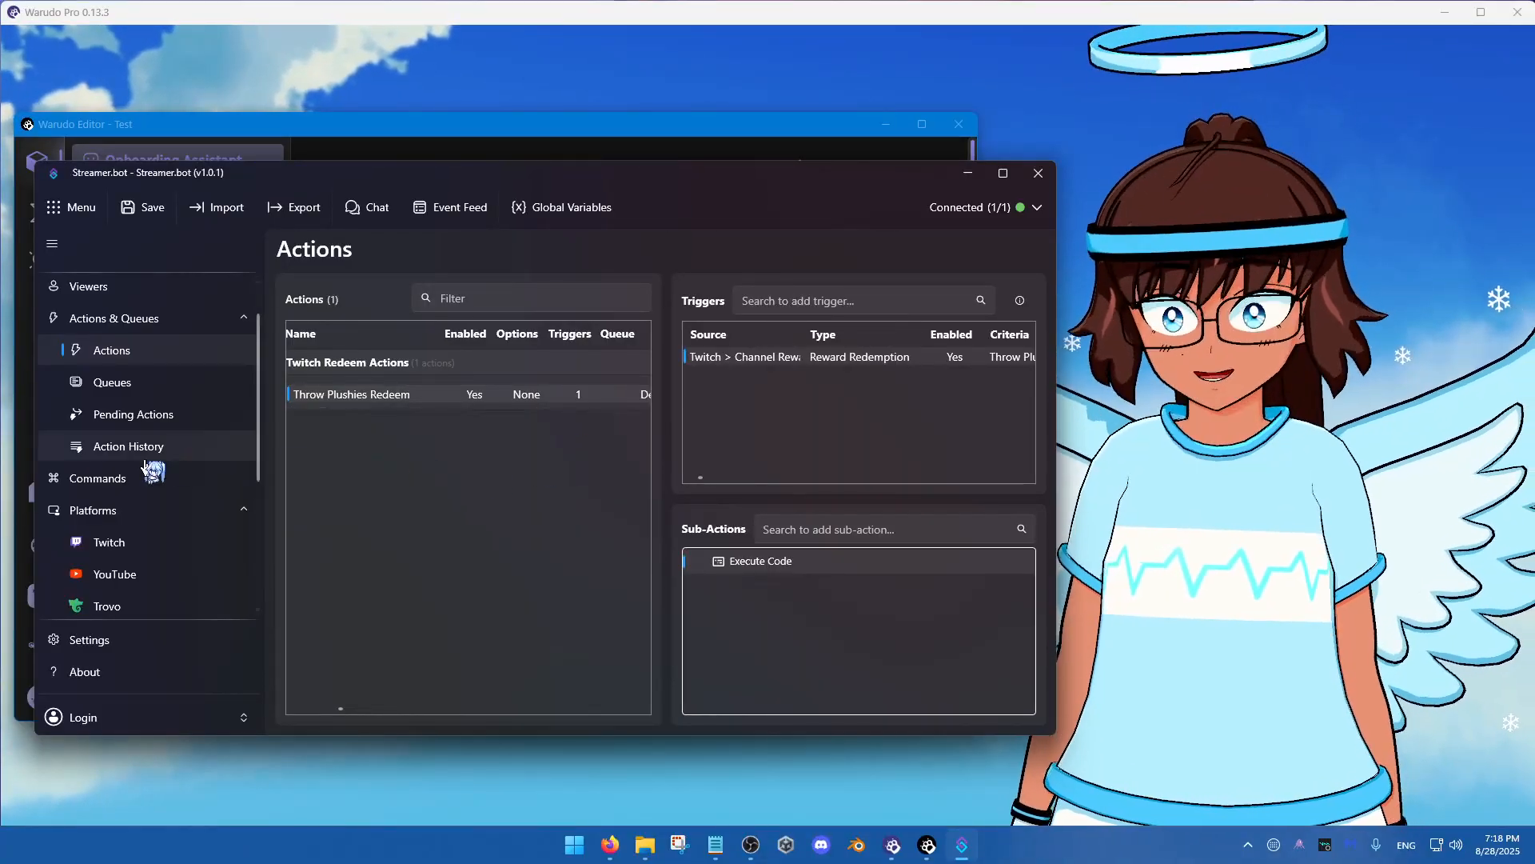
scroll(134, 516, "down", 2)
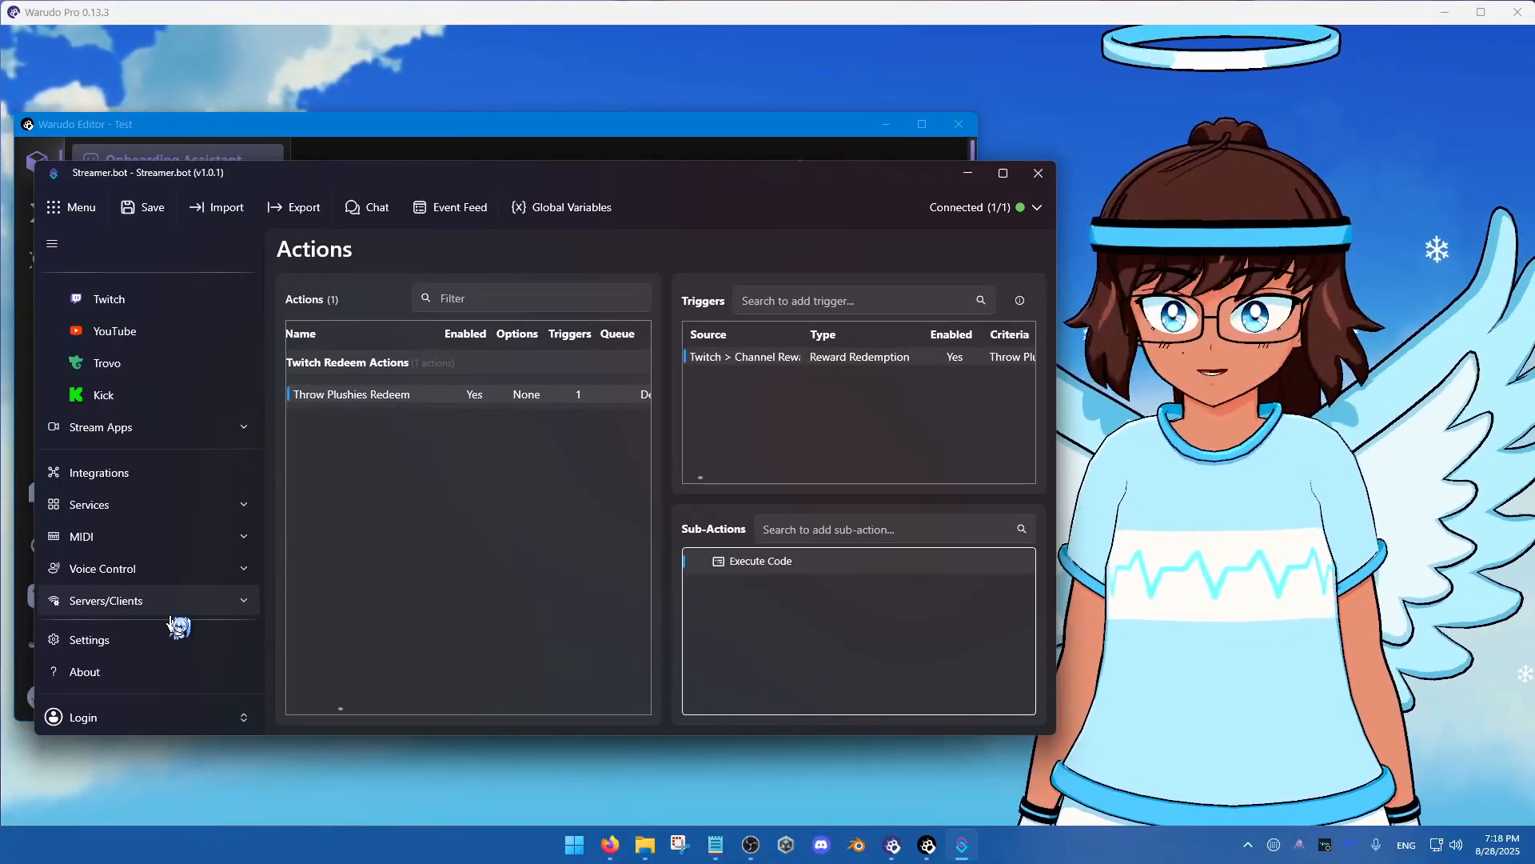
scroll(178, 521, "up", 3)
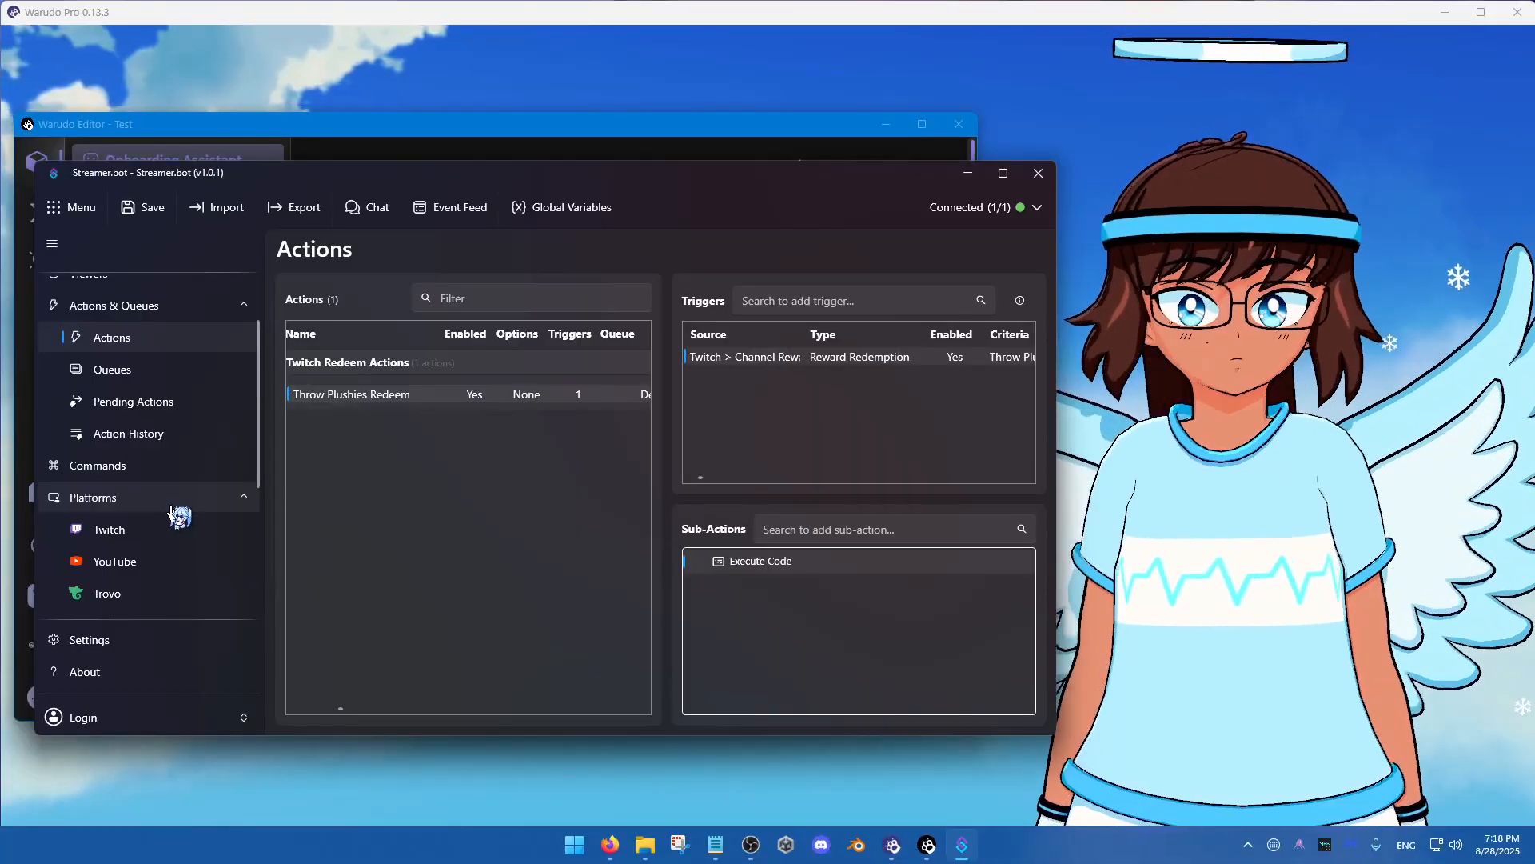
left_click(132, 535)
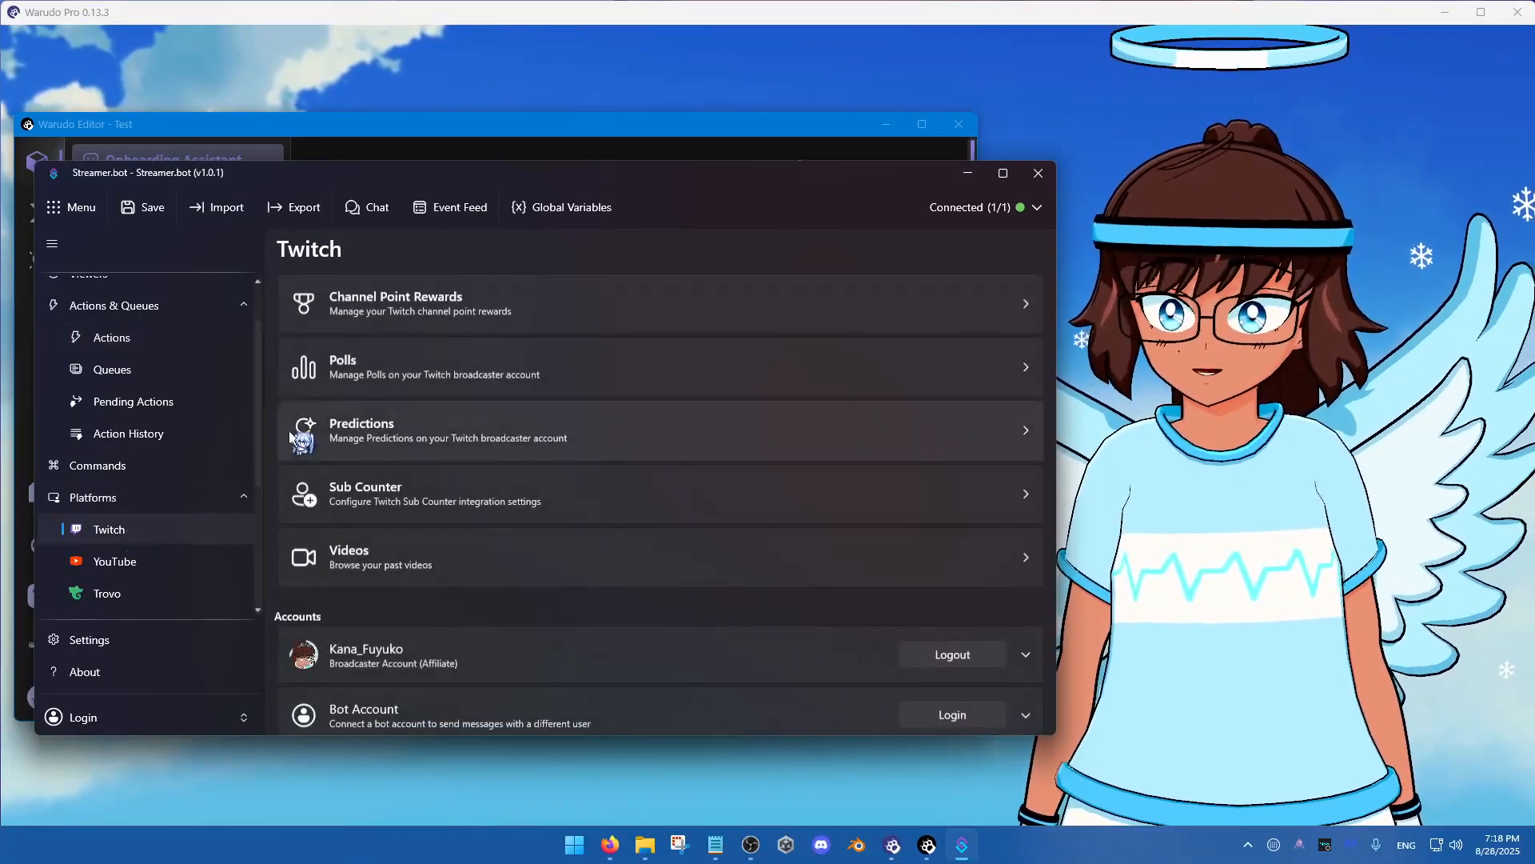
left_click(433, 325)
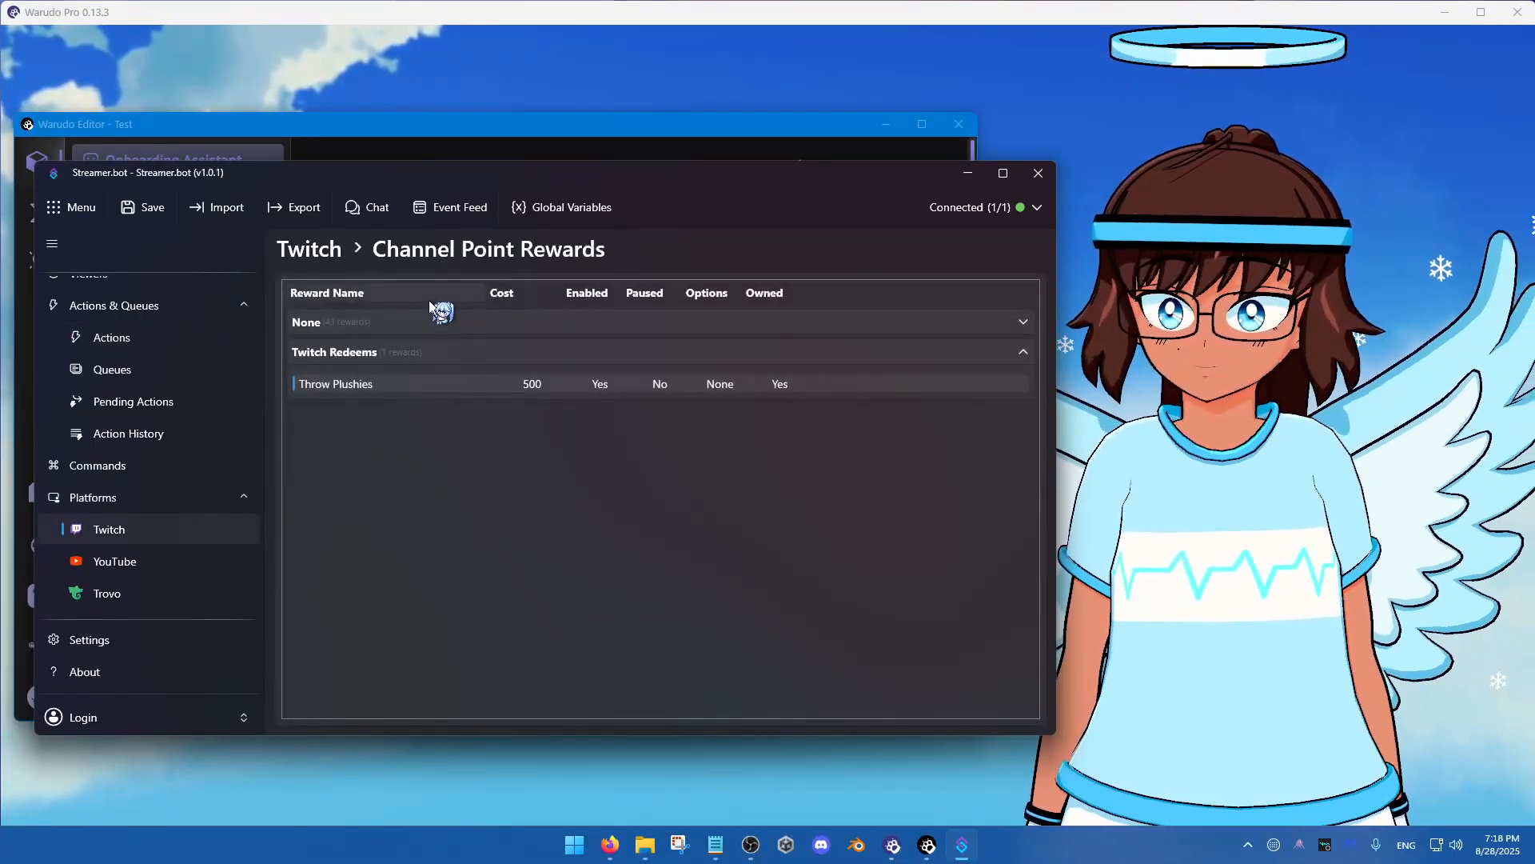
right_click(472, 457)
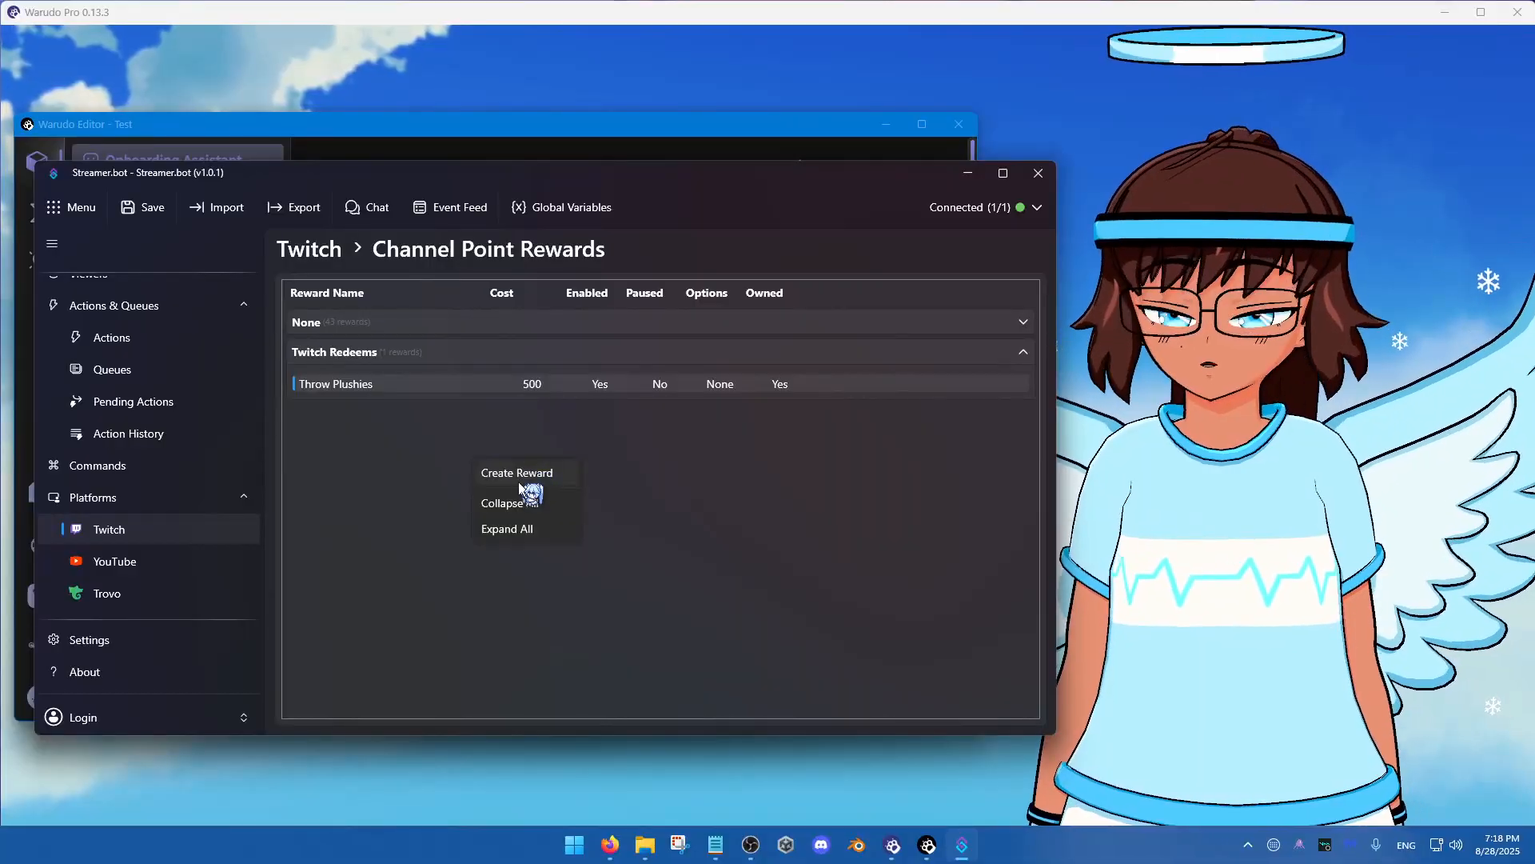
left_click(683, 473)
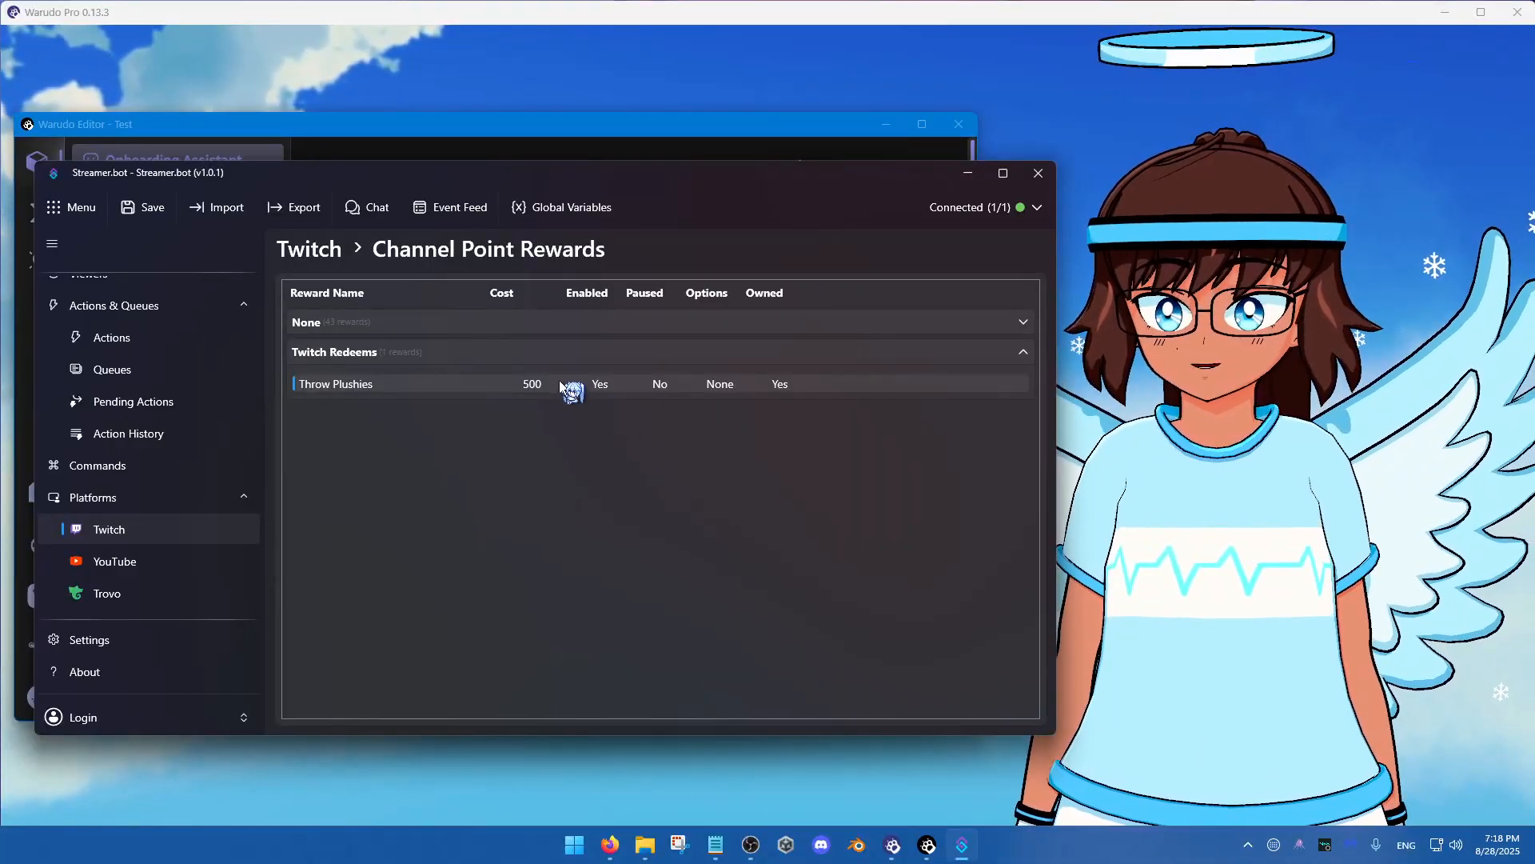
double_click(560, 384)
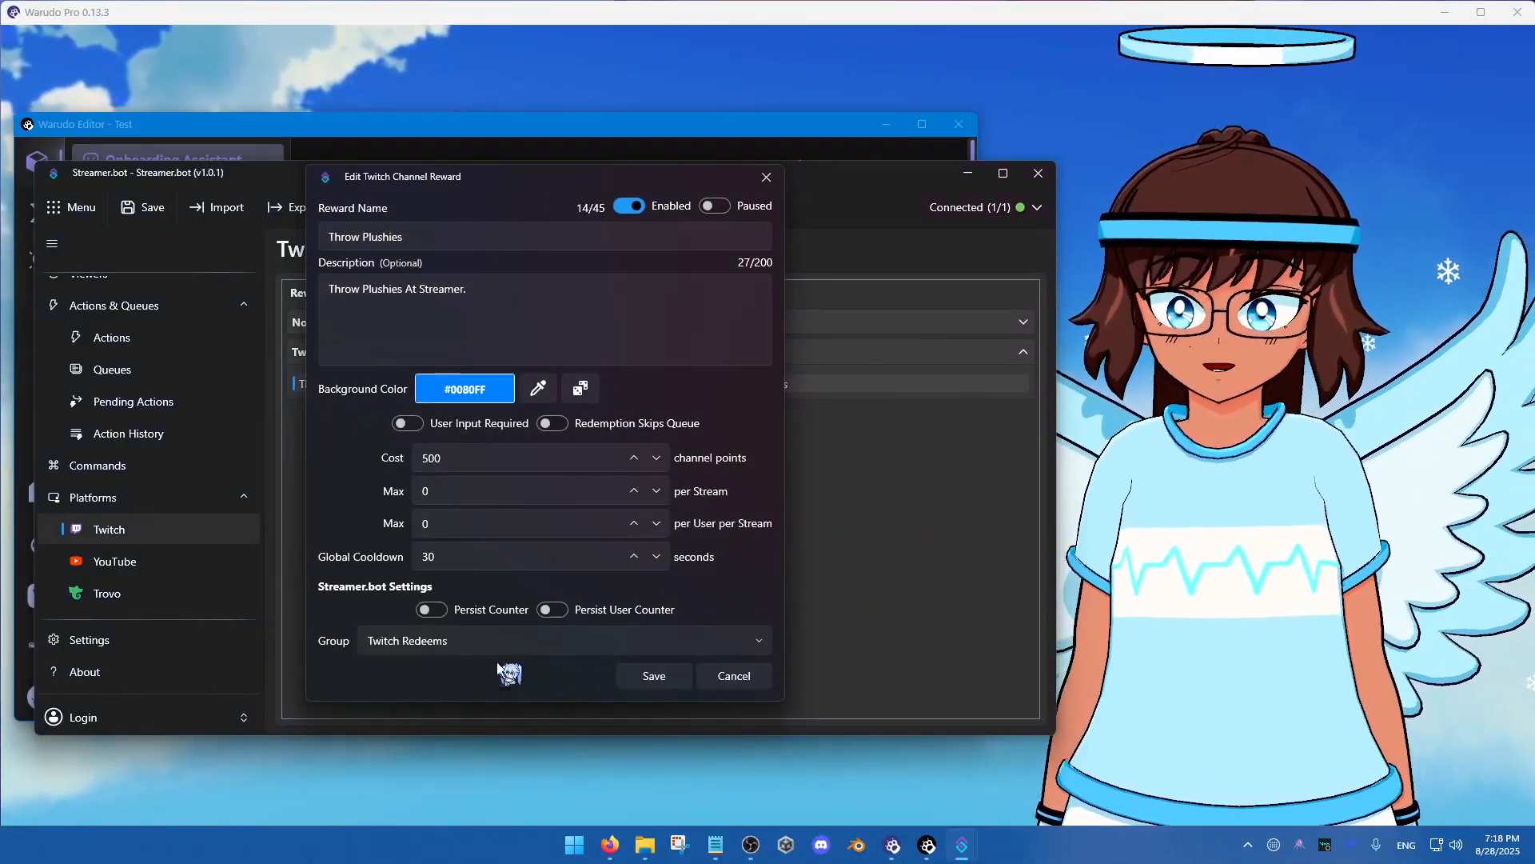
left_click(672, 674)
Return to the Actions page and recheck the WebSocket message text in the Execute Code sub-action, leaving without saving
scroll(142, 432, "up", 1)
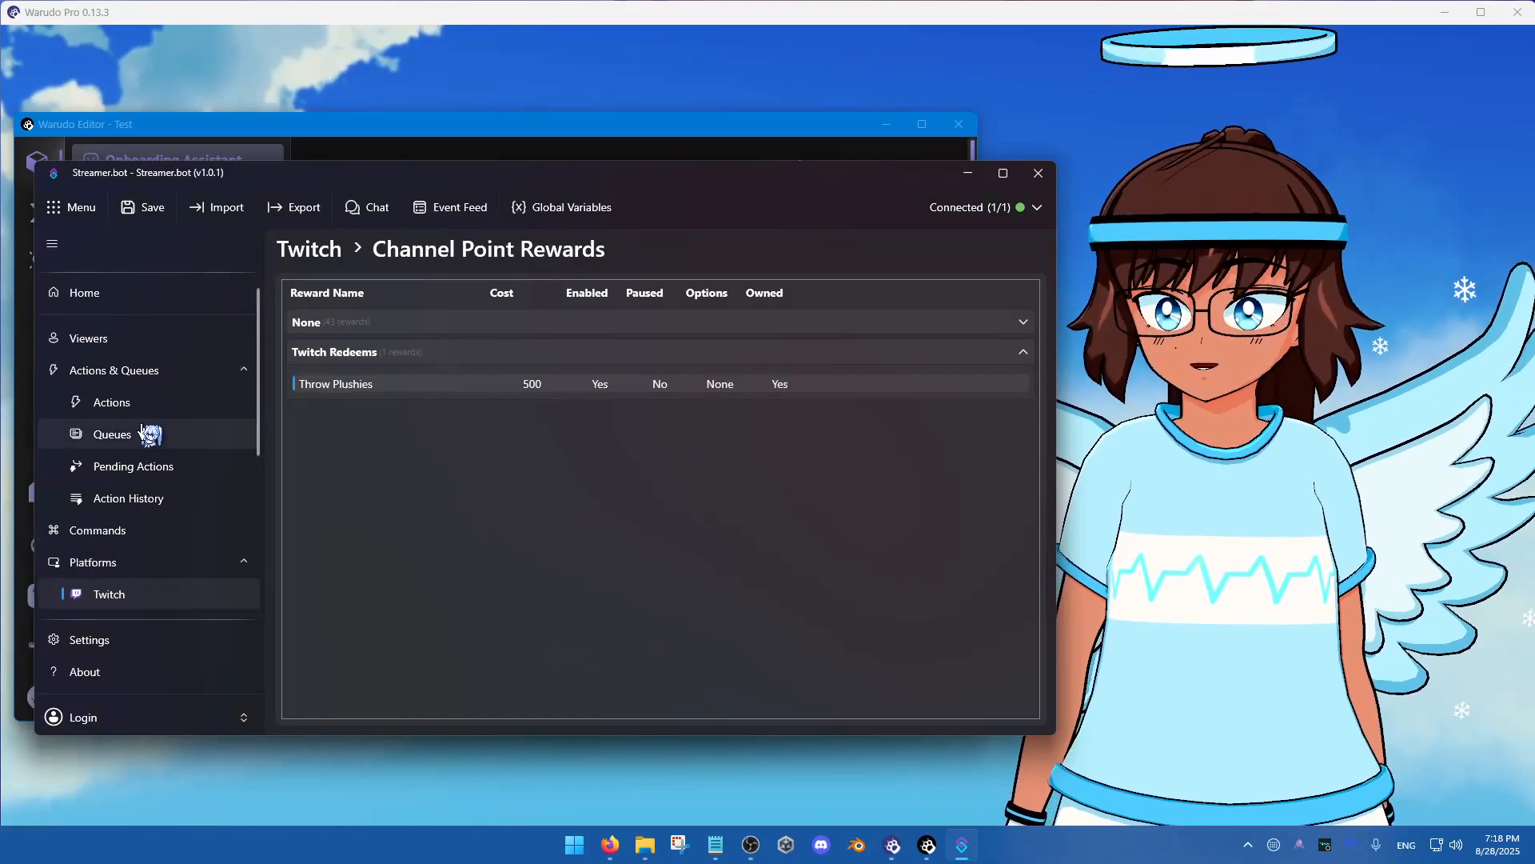
left_click(144, 402)
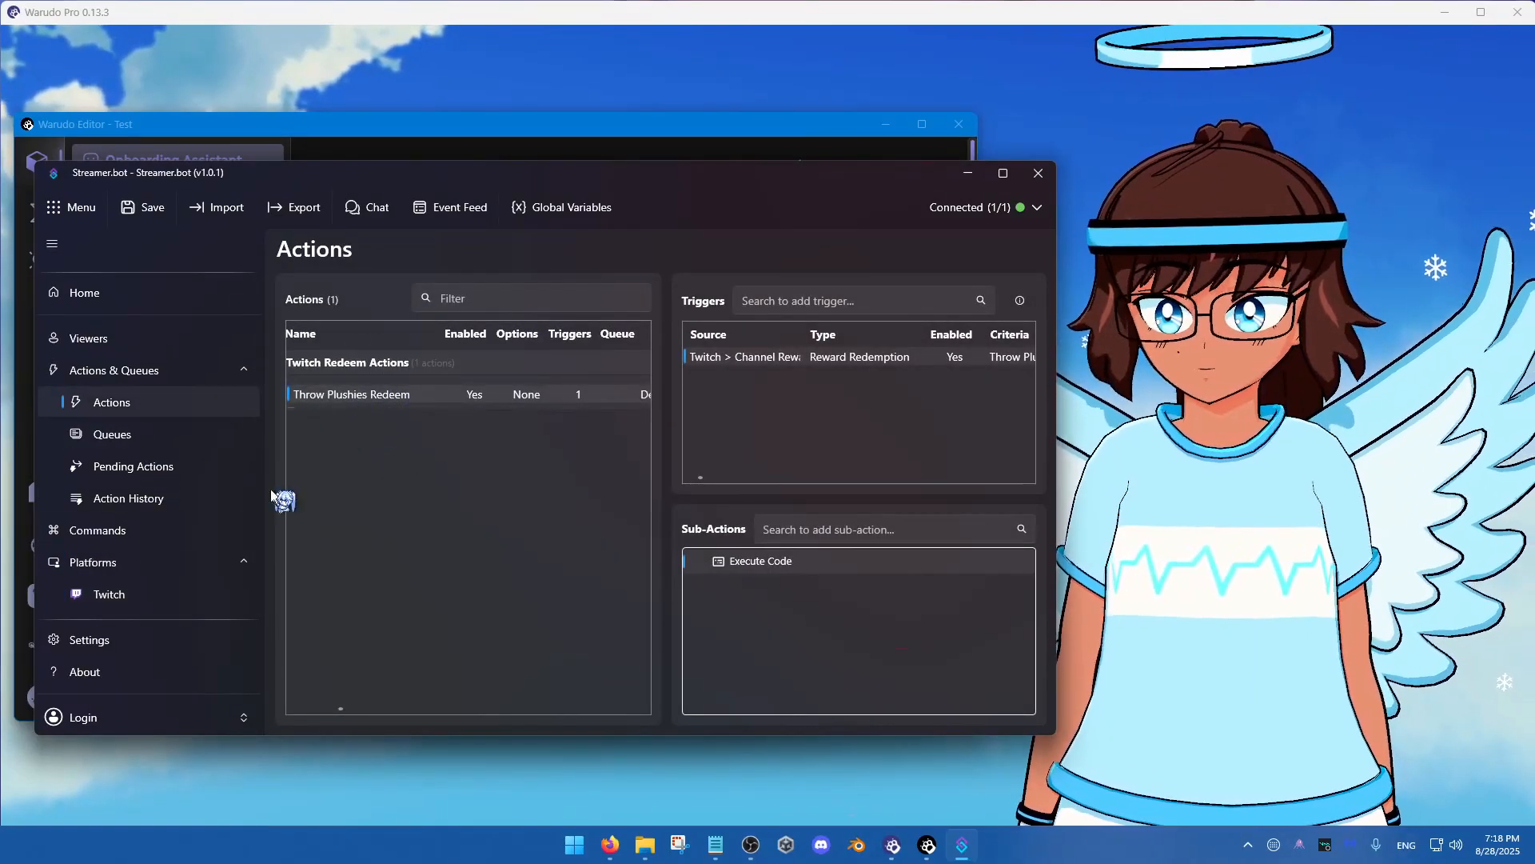
left_click(154, 596)
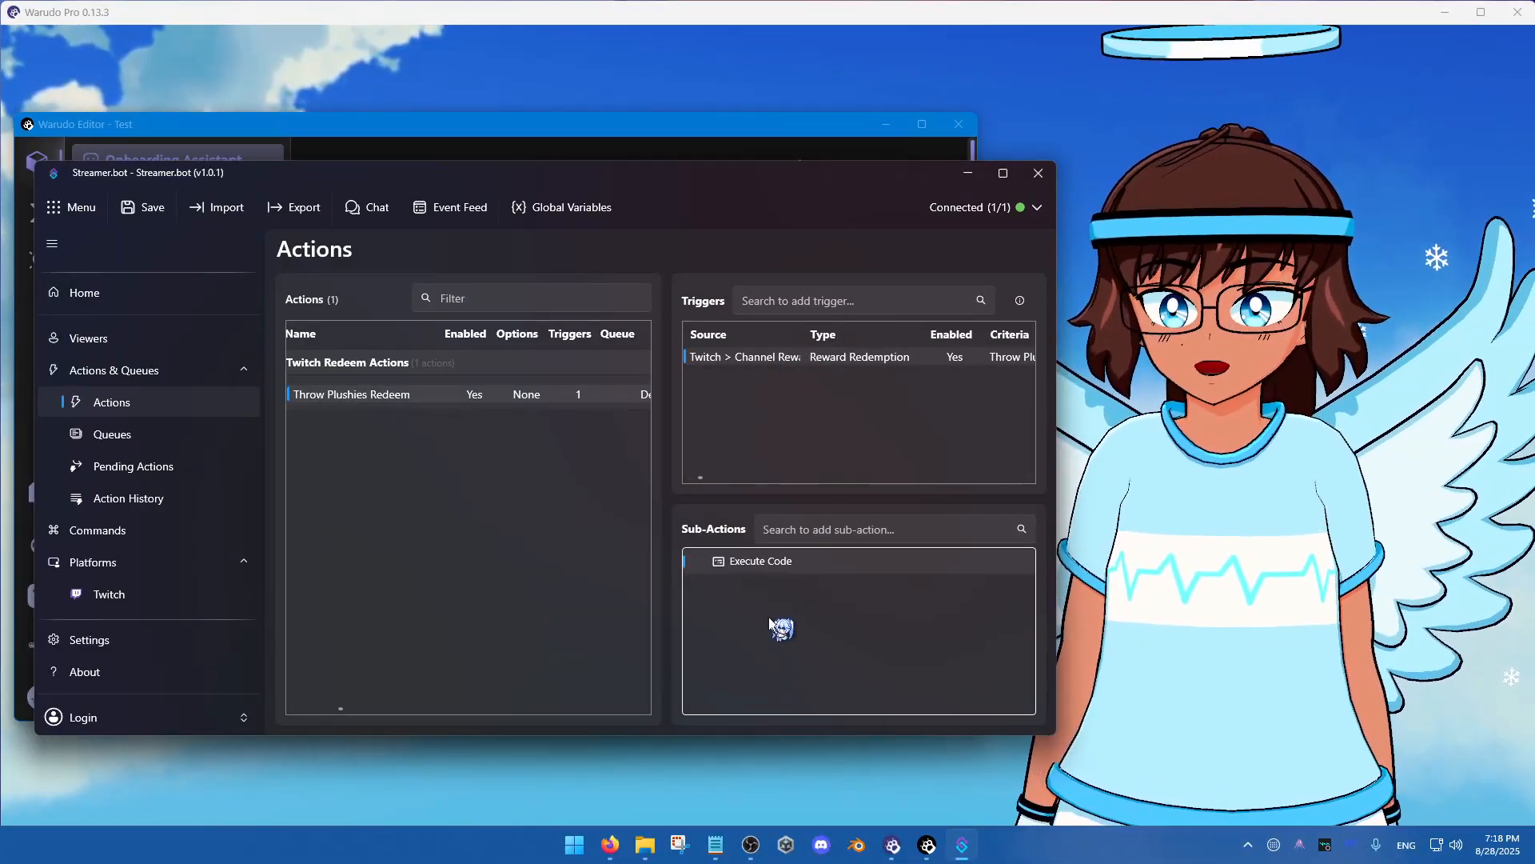
left_click(764, 573)
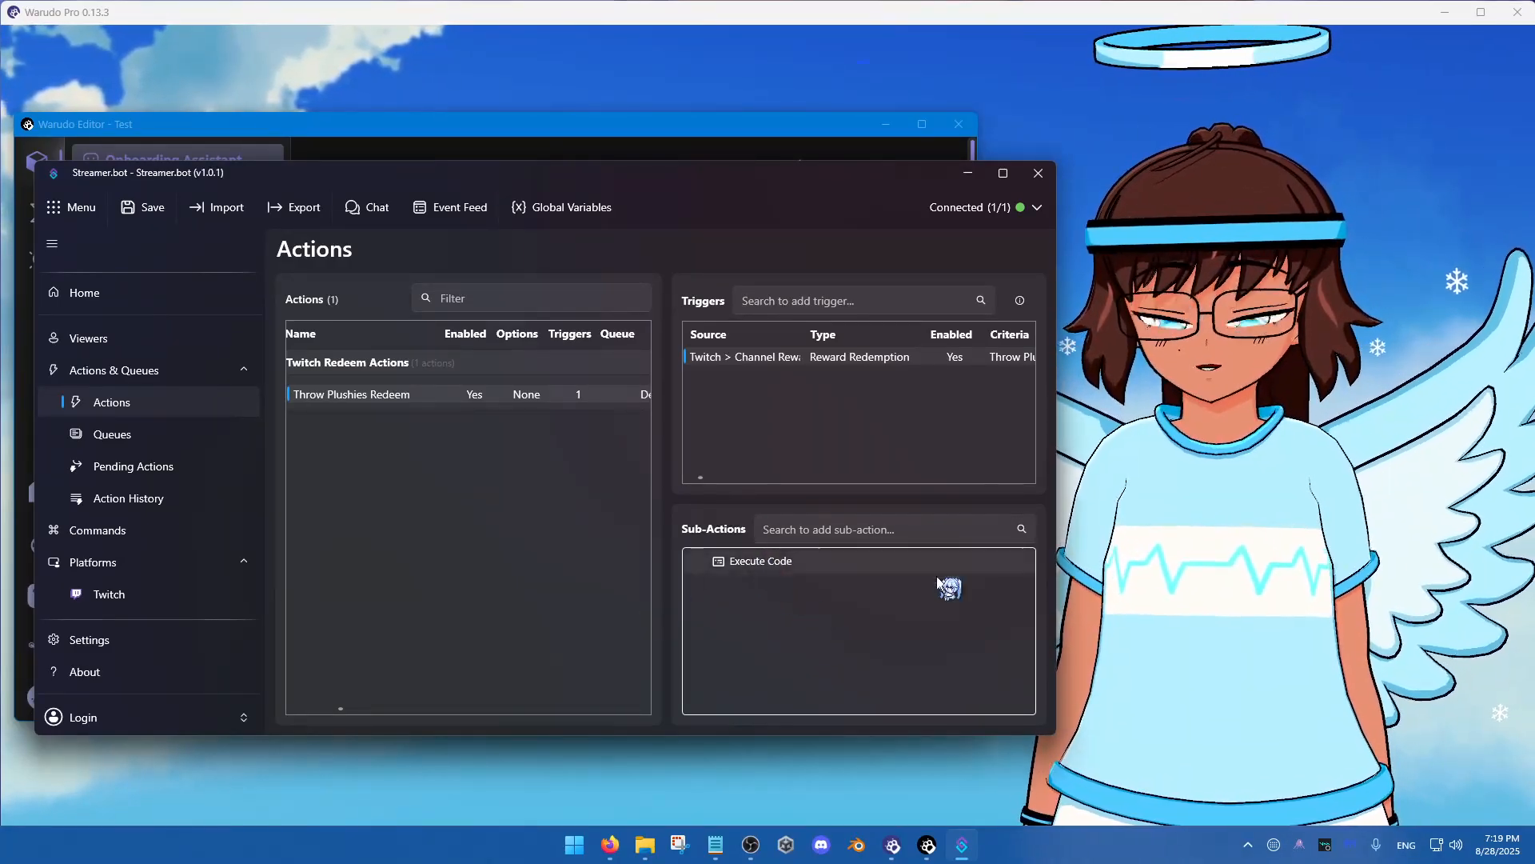
double_click(778, 560)
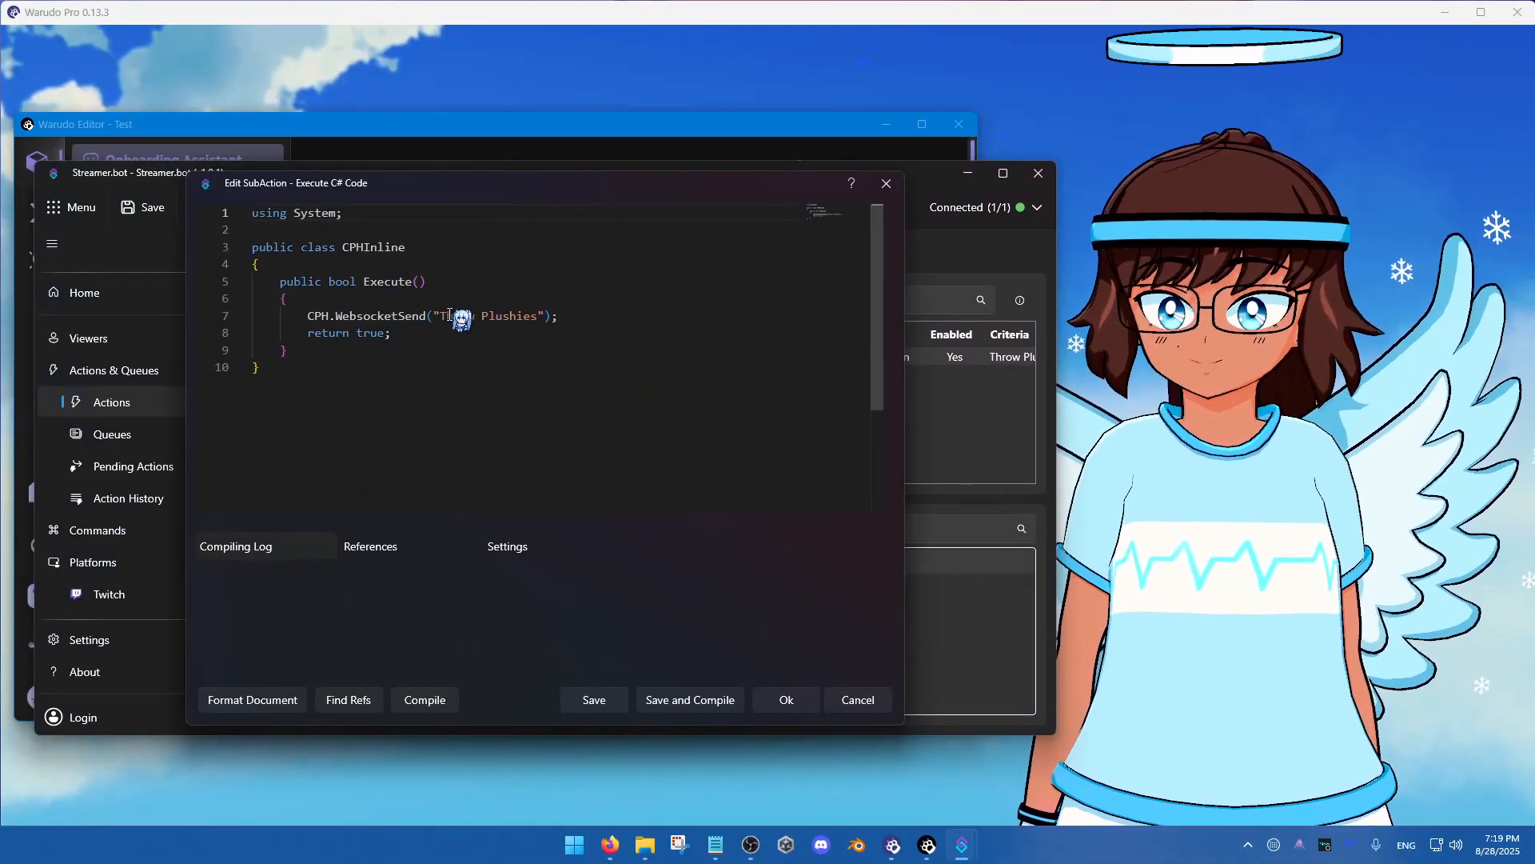
left_click_drag(440, 315, 540, 323)
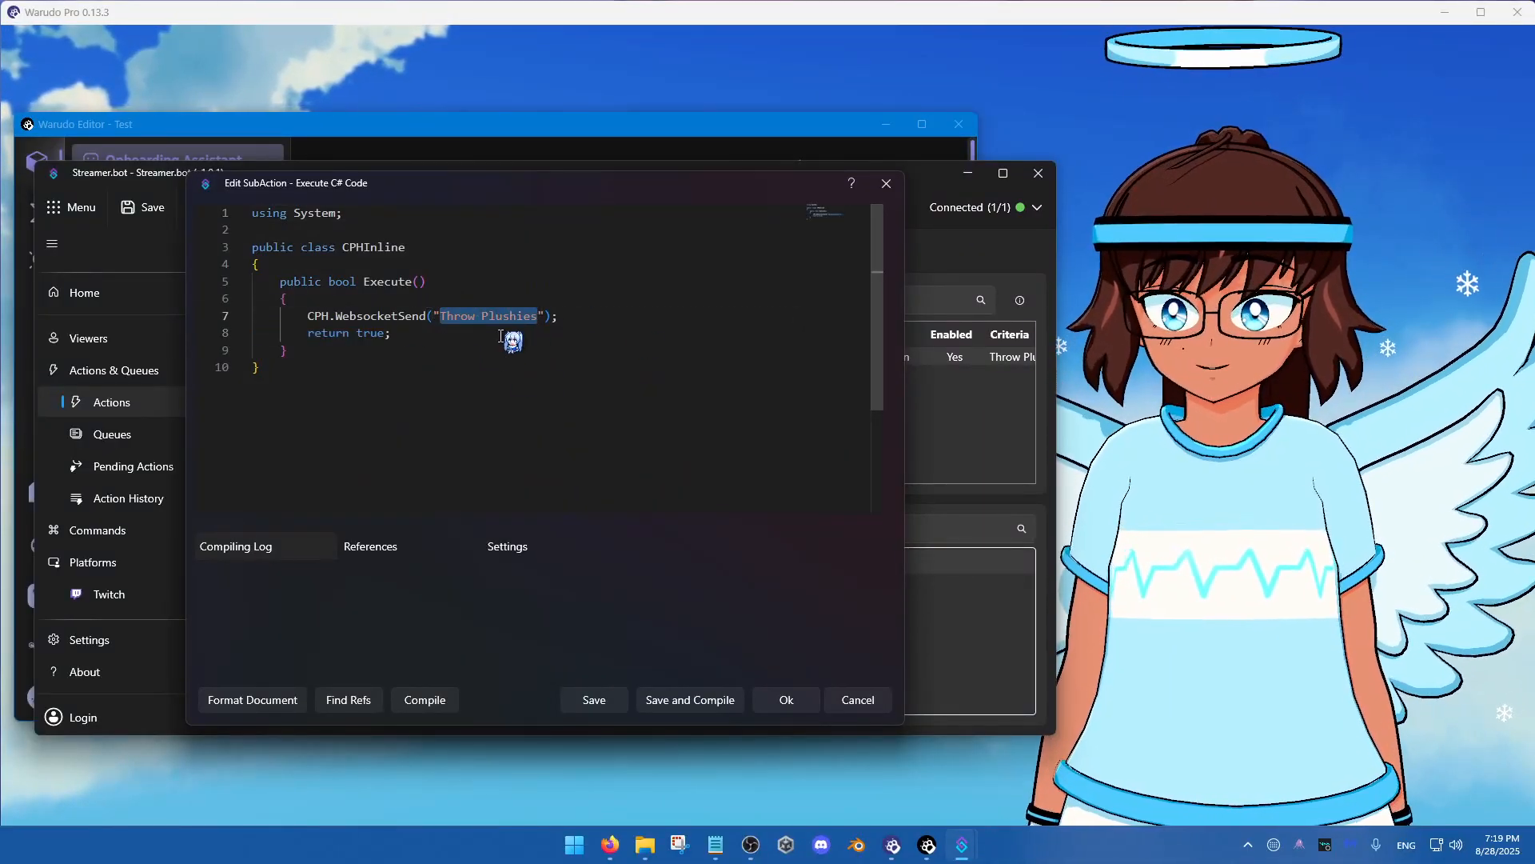
left_click(858, 700)
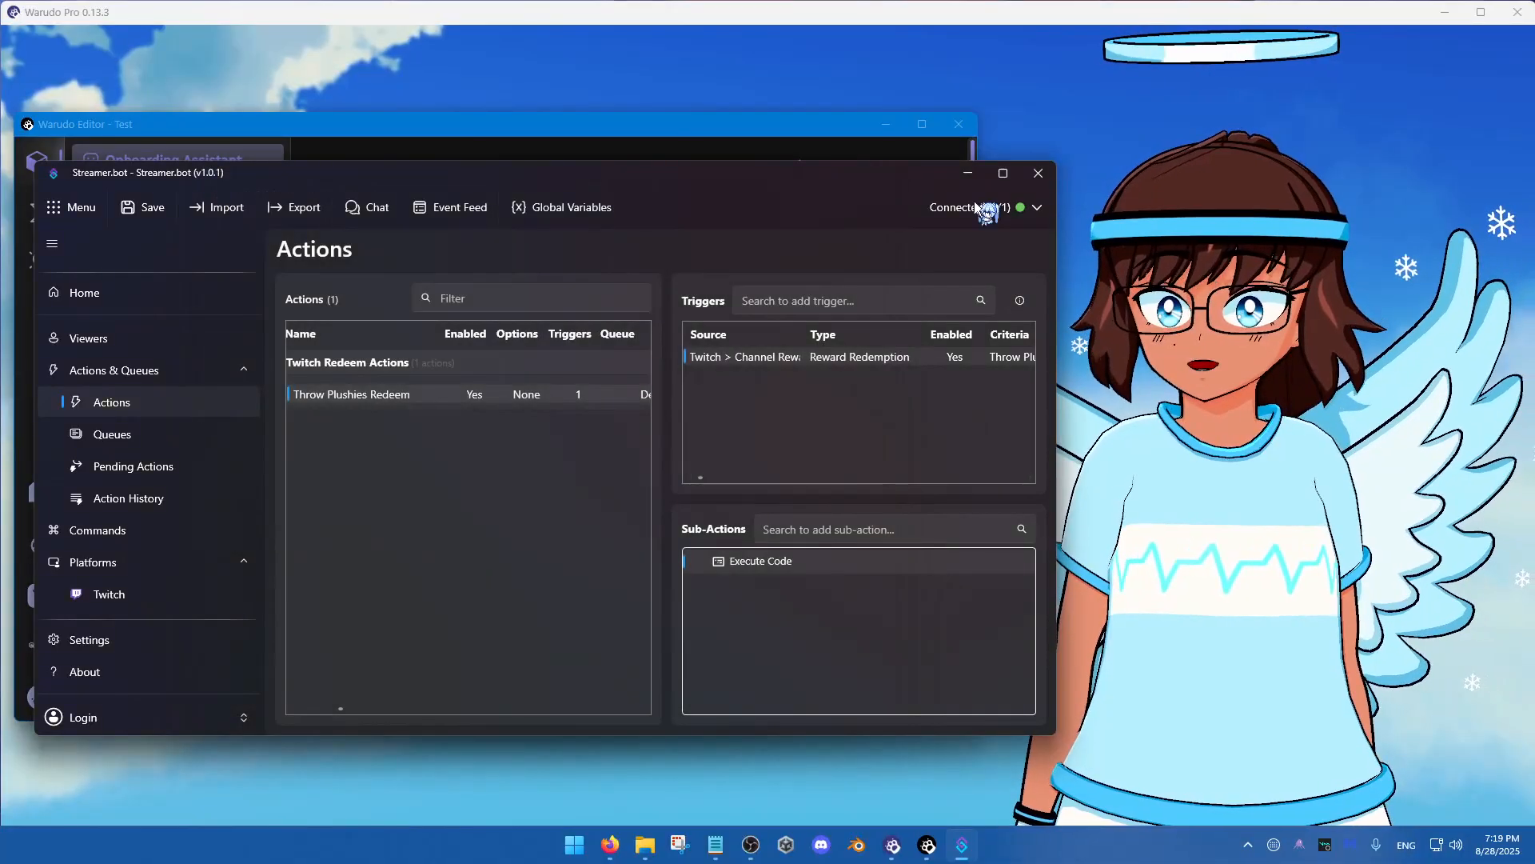
Minimize Streamer.bot and bring the Warudo Editor window forward, shifting it slightly
left_click(963, 177)
mouse_move(732, 130)
left_mouse_down()
mouse_move(634, 211)
mouse_move(754, 121)
left_mouse_up()
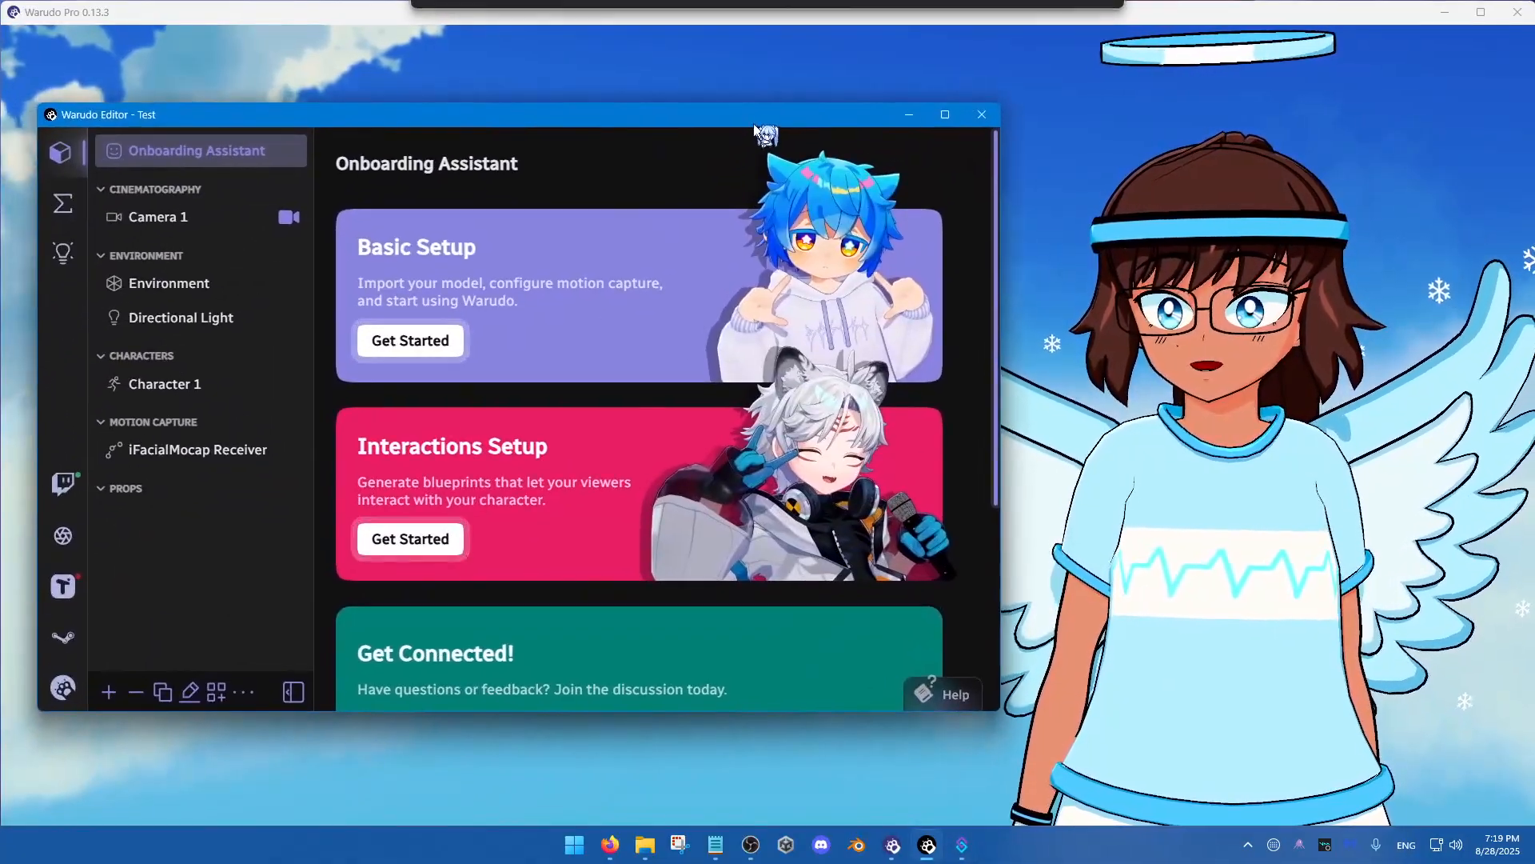
Create a new blueprint in the Warudo blueprint list and rename it "Twitch Redeems"
left_click(69, 206)
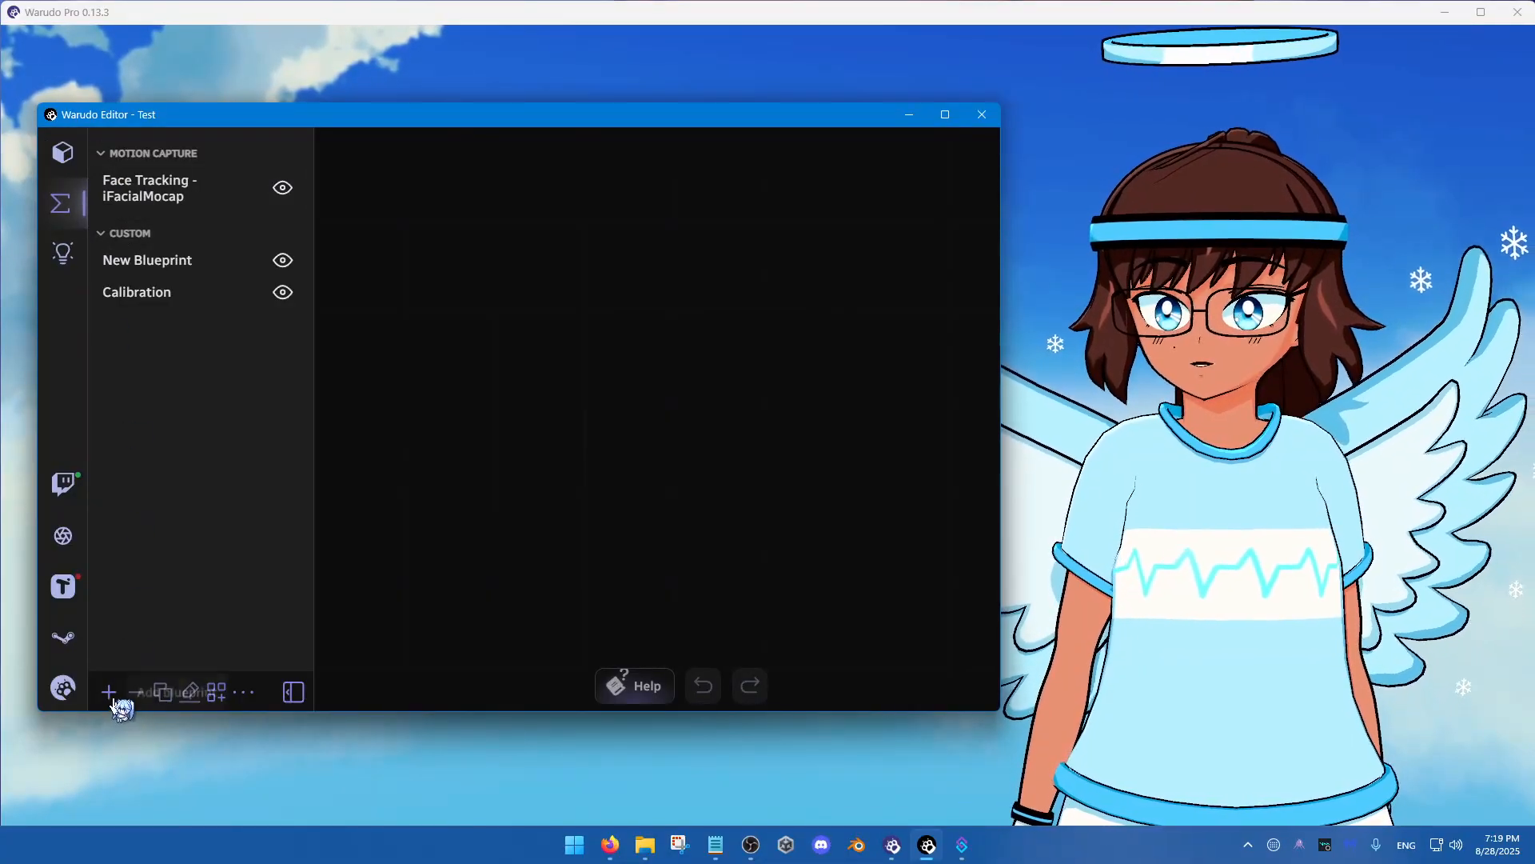
key("ctrl")
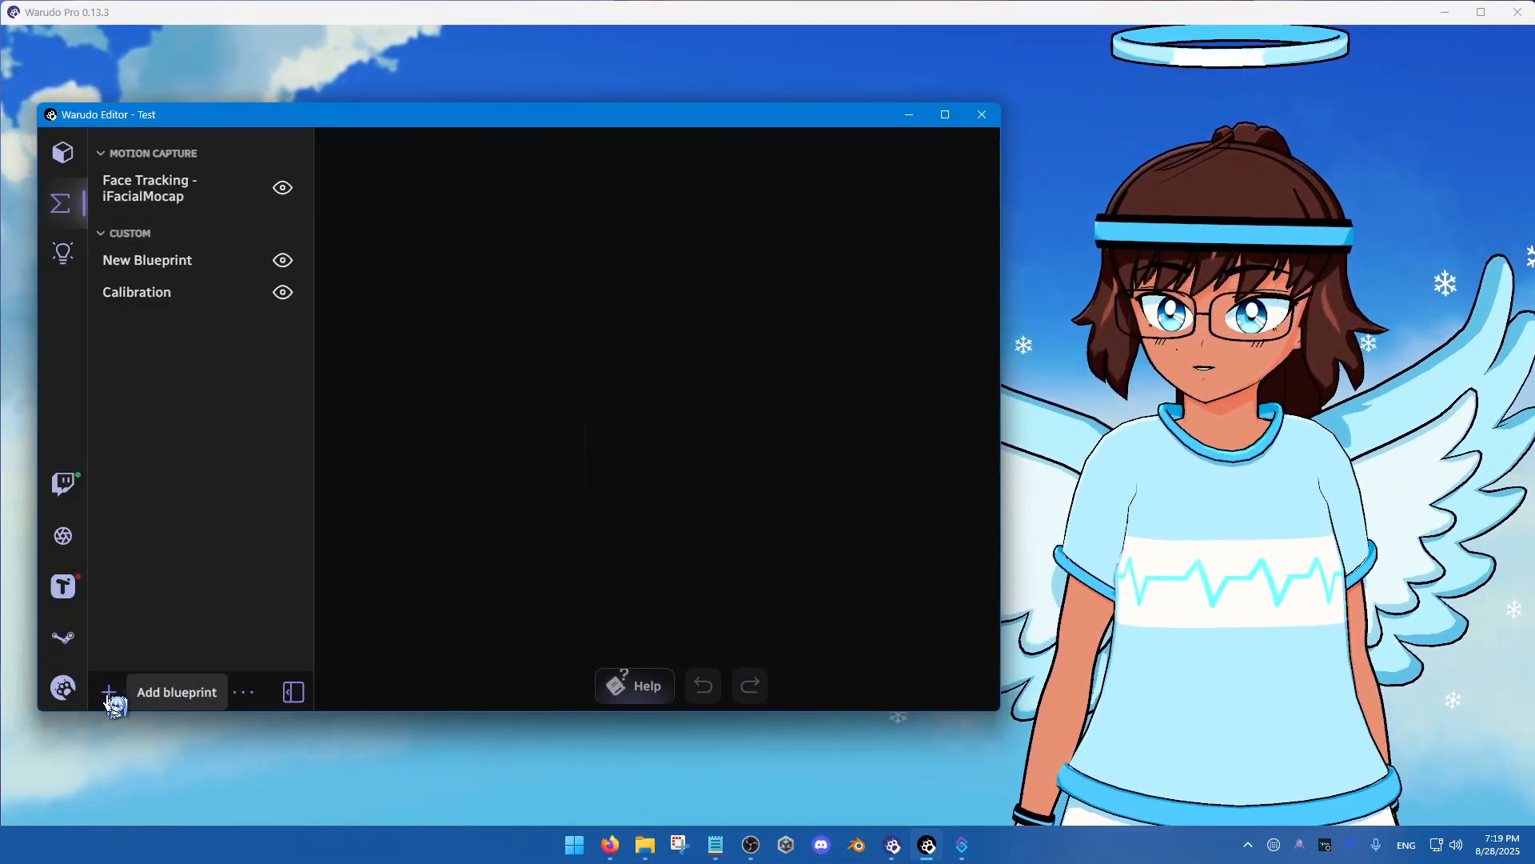
left_click(108, 695)
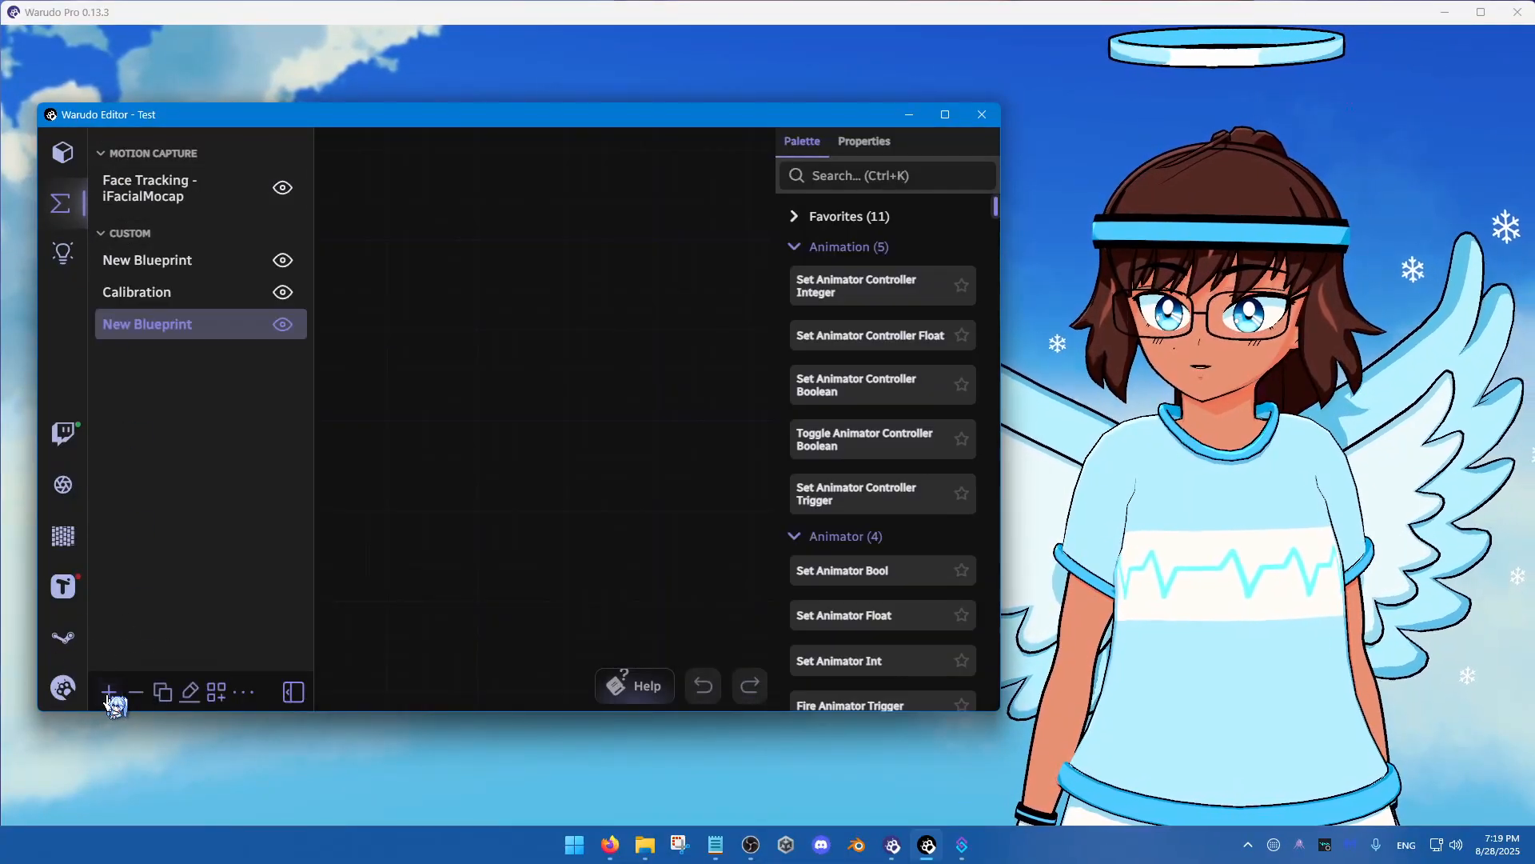
key("ctrl")
left_click(190, 692)
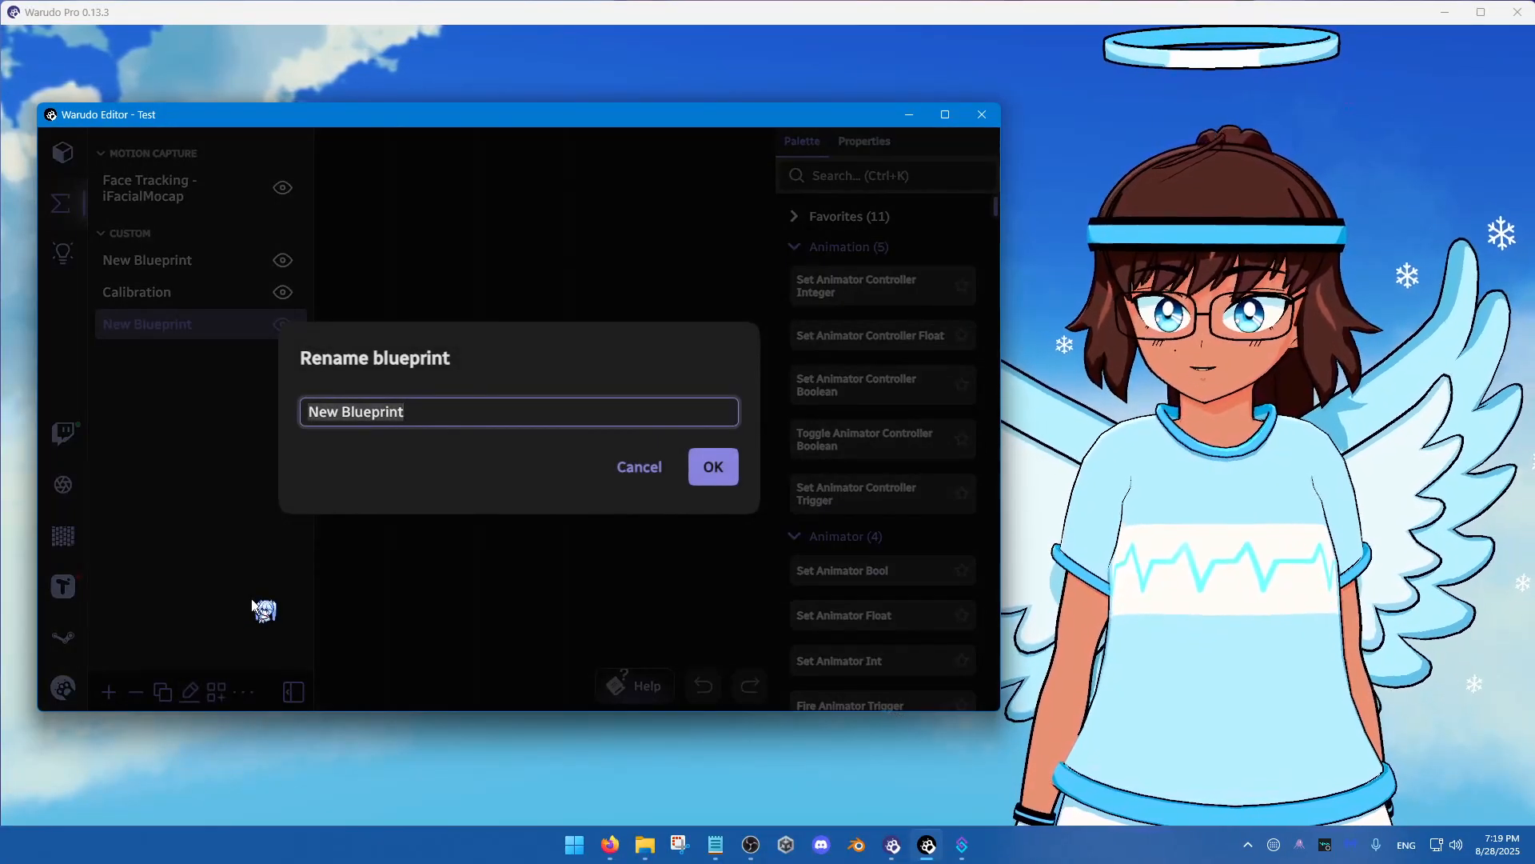
type("Twitch Redeems")
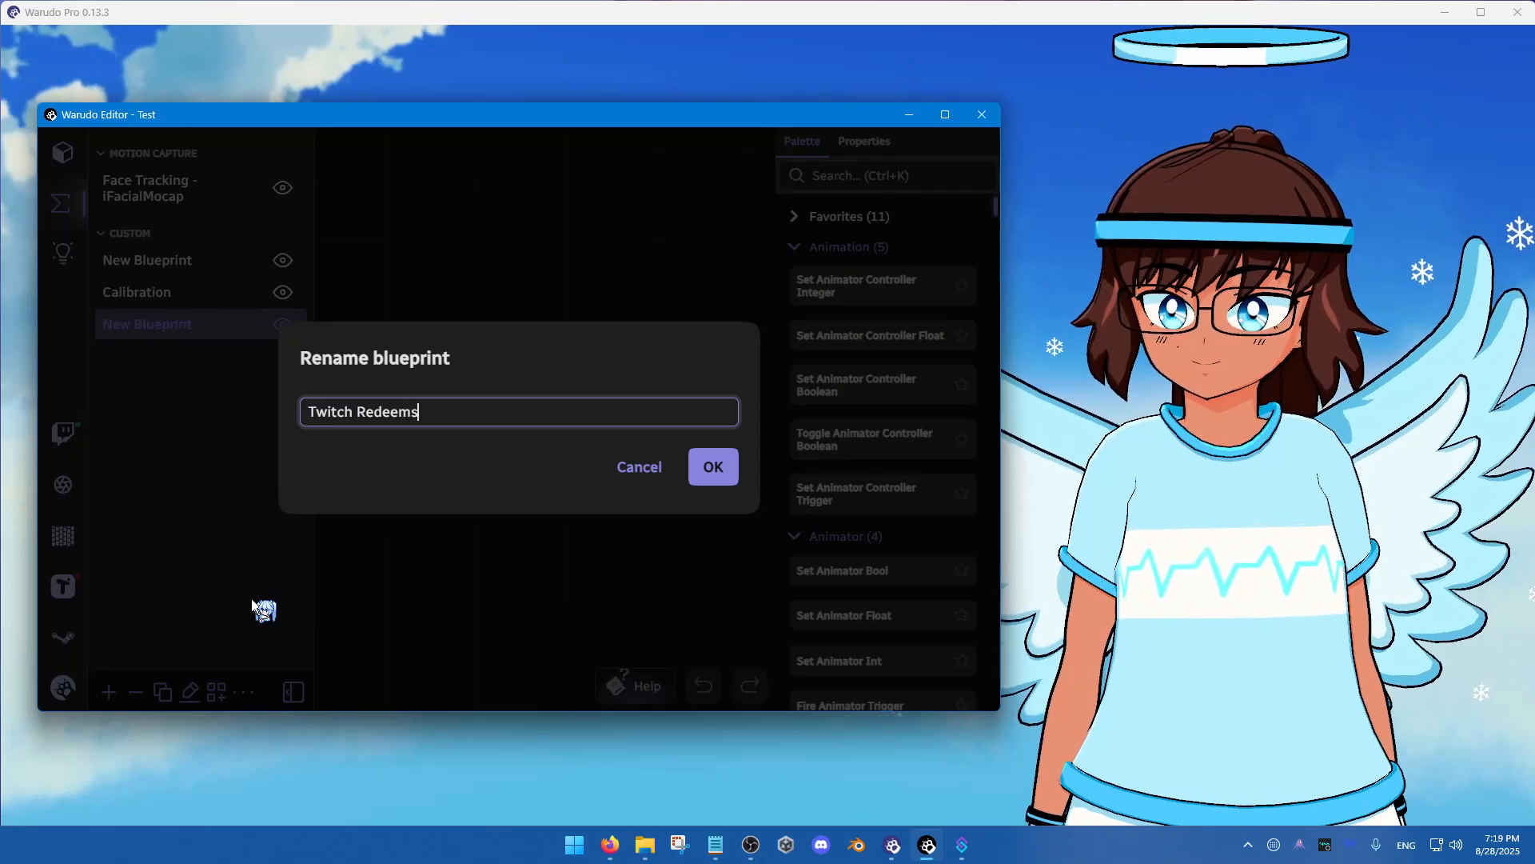
key("ctrl")
left_click(711, 465)
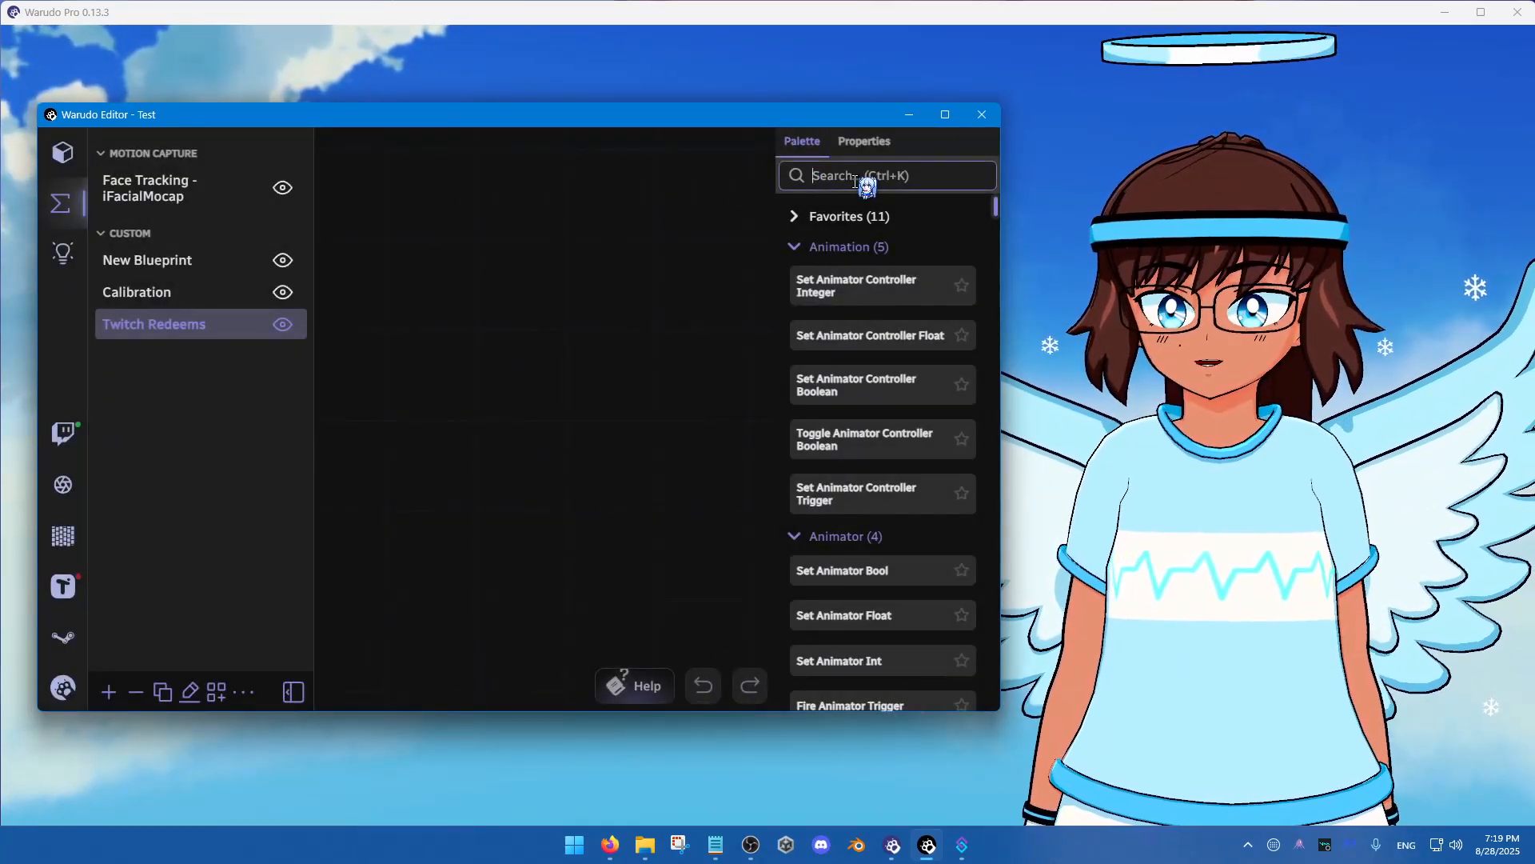
Search the node palette for "websoc" and place an On WebSocket Raw Message node in the Twitch Redeems blueprint
key("ctrl")
key("ctrl")
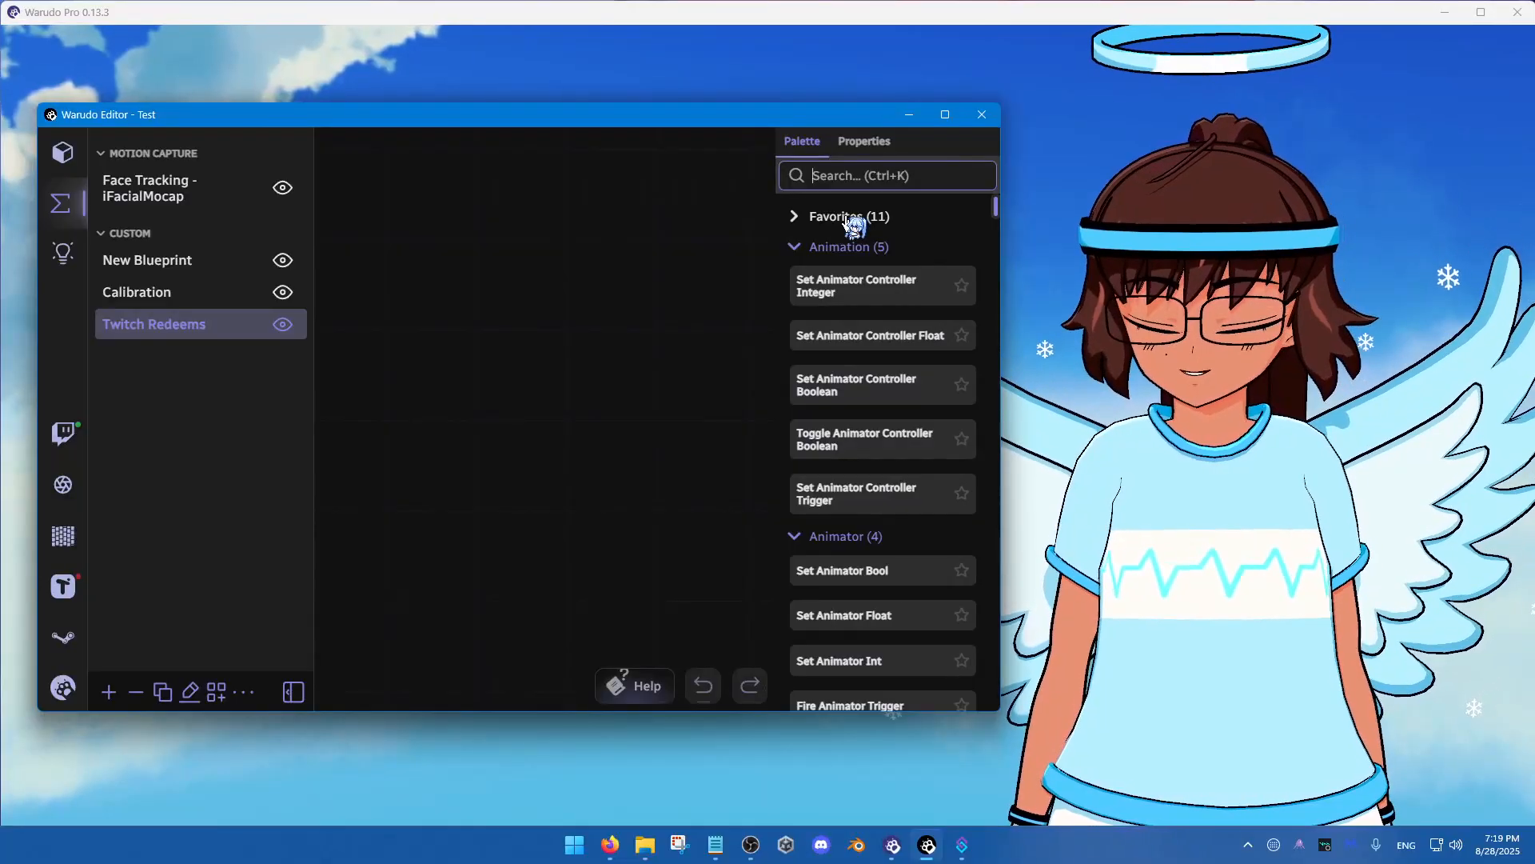
type("websoc")
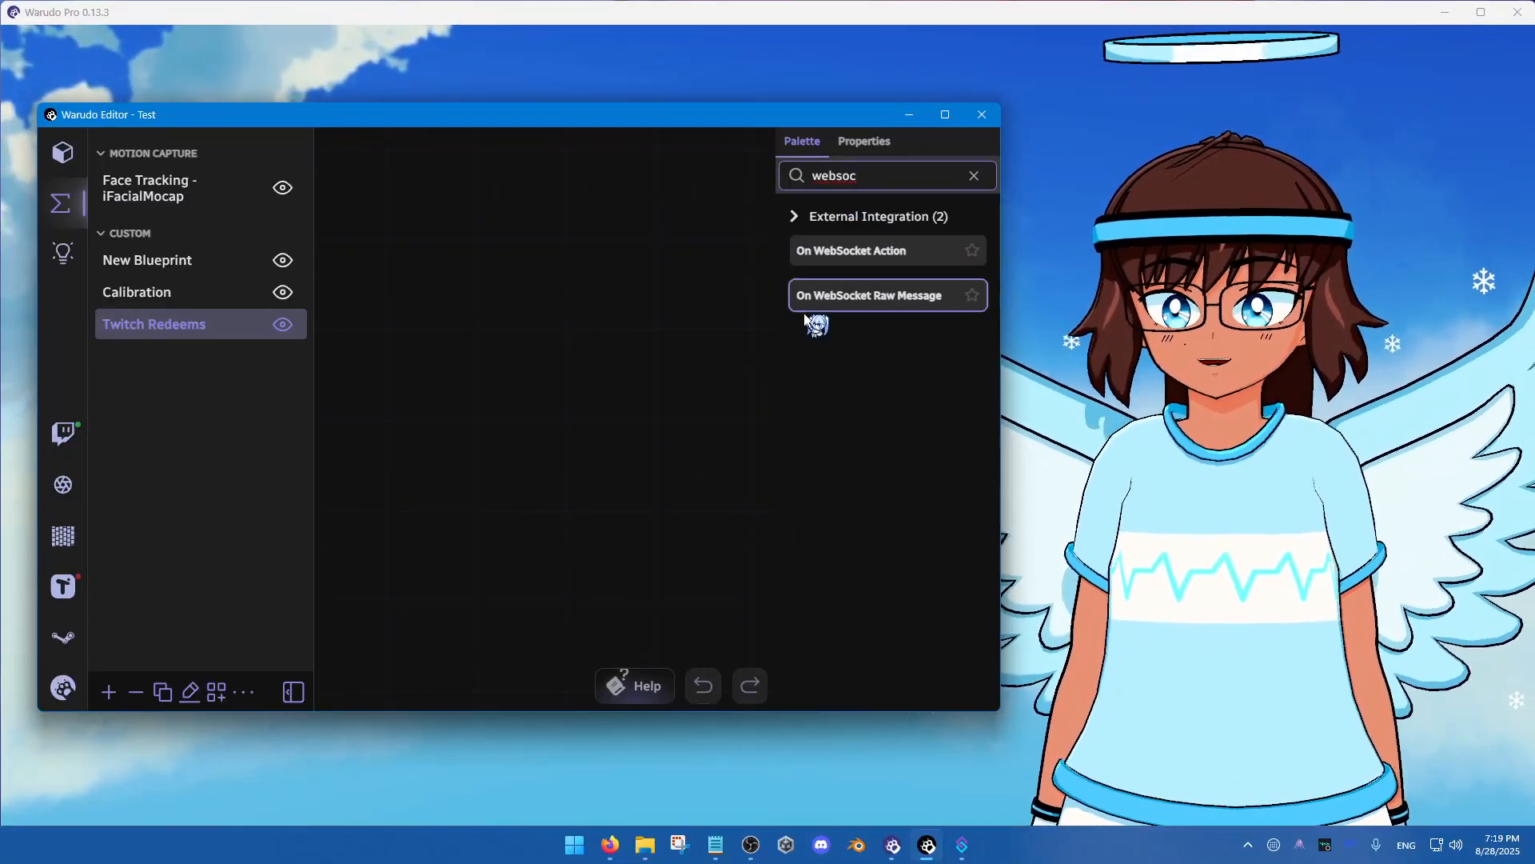
left_click_drag(878, 305, 356, 297)
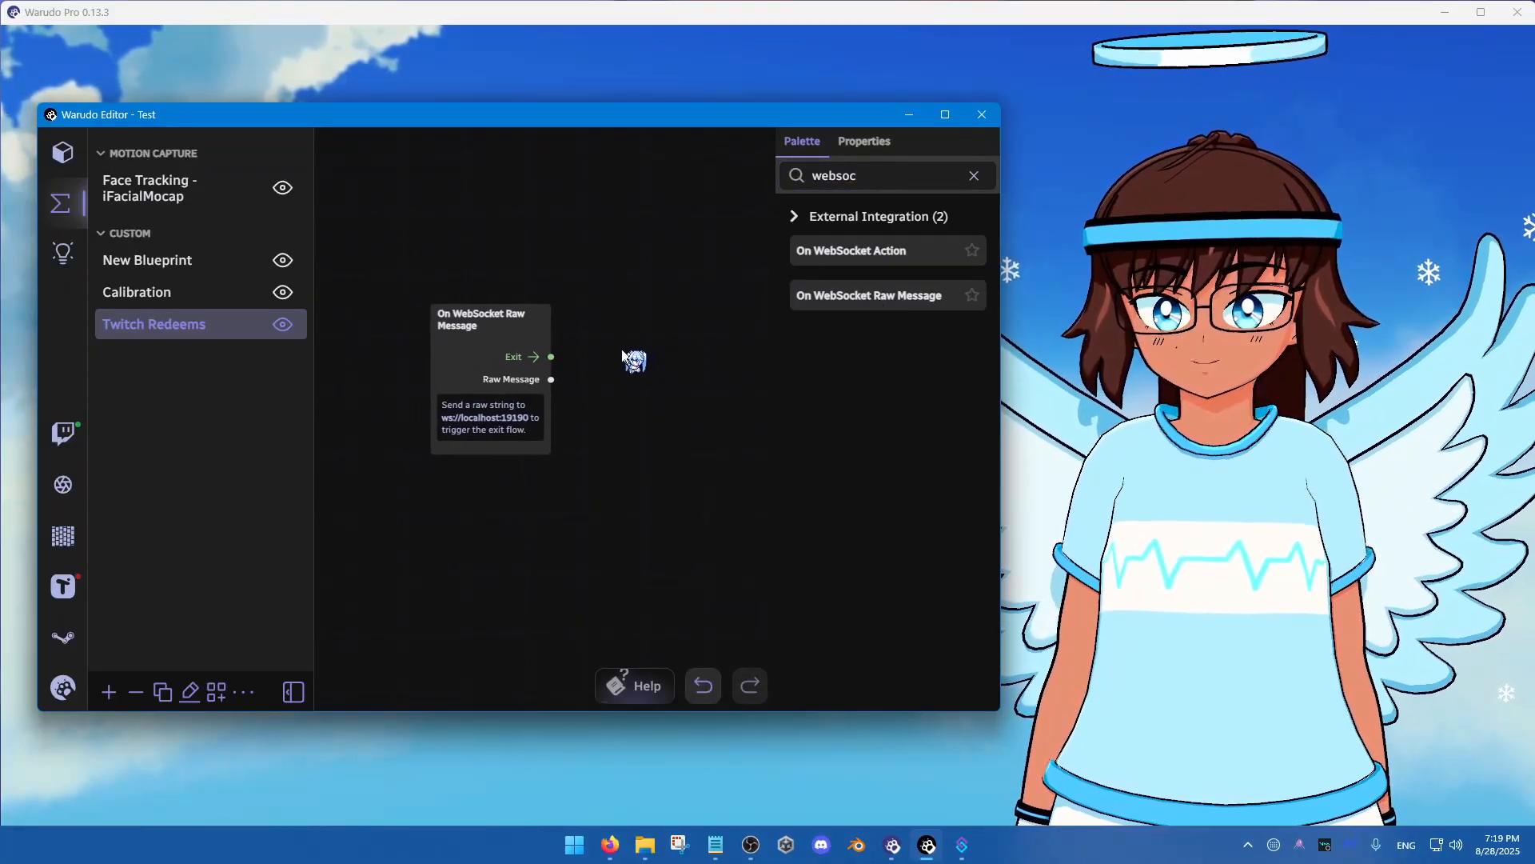
left_click_drag(498, 318, 420, 299)
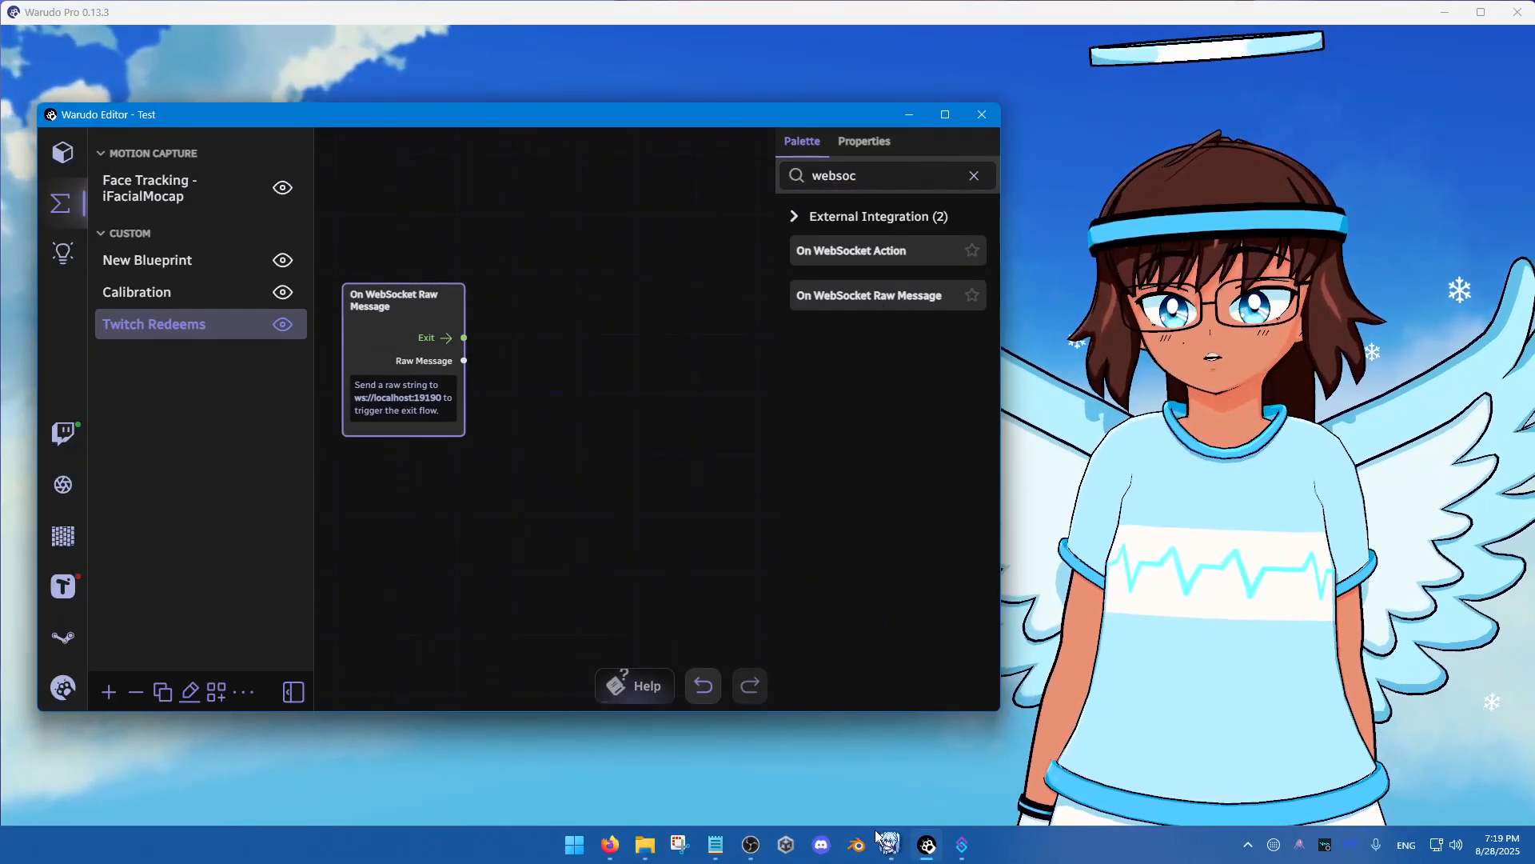
left_click(962, 845)
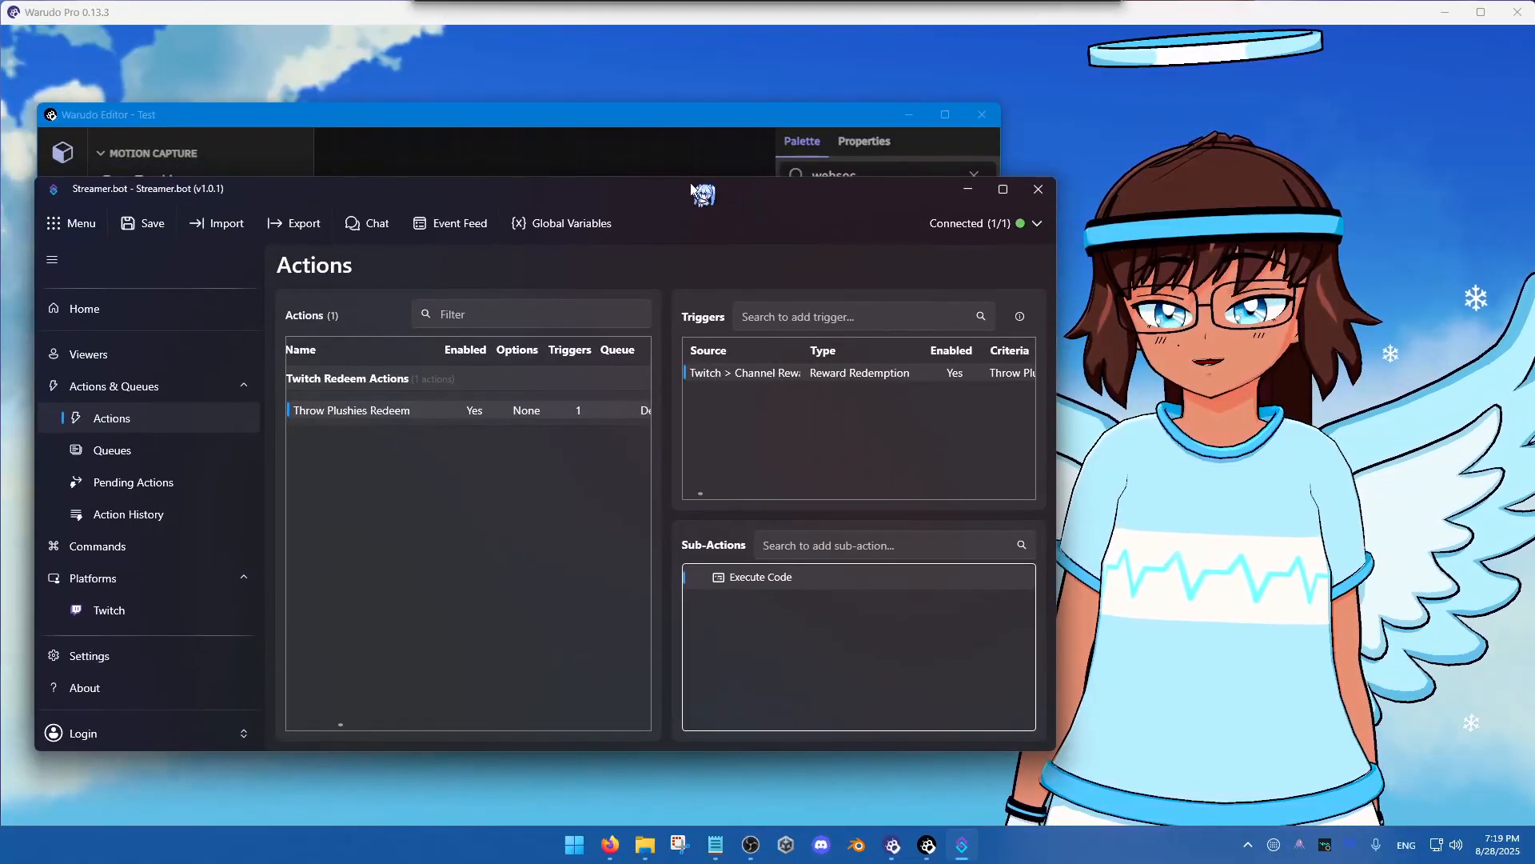
left_click(555, 146)
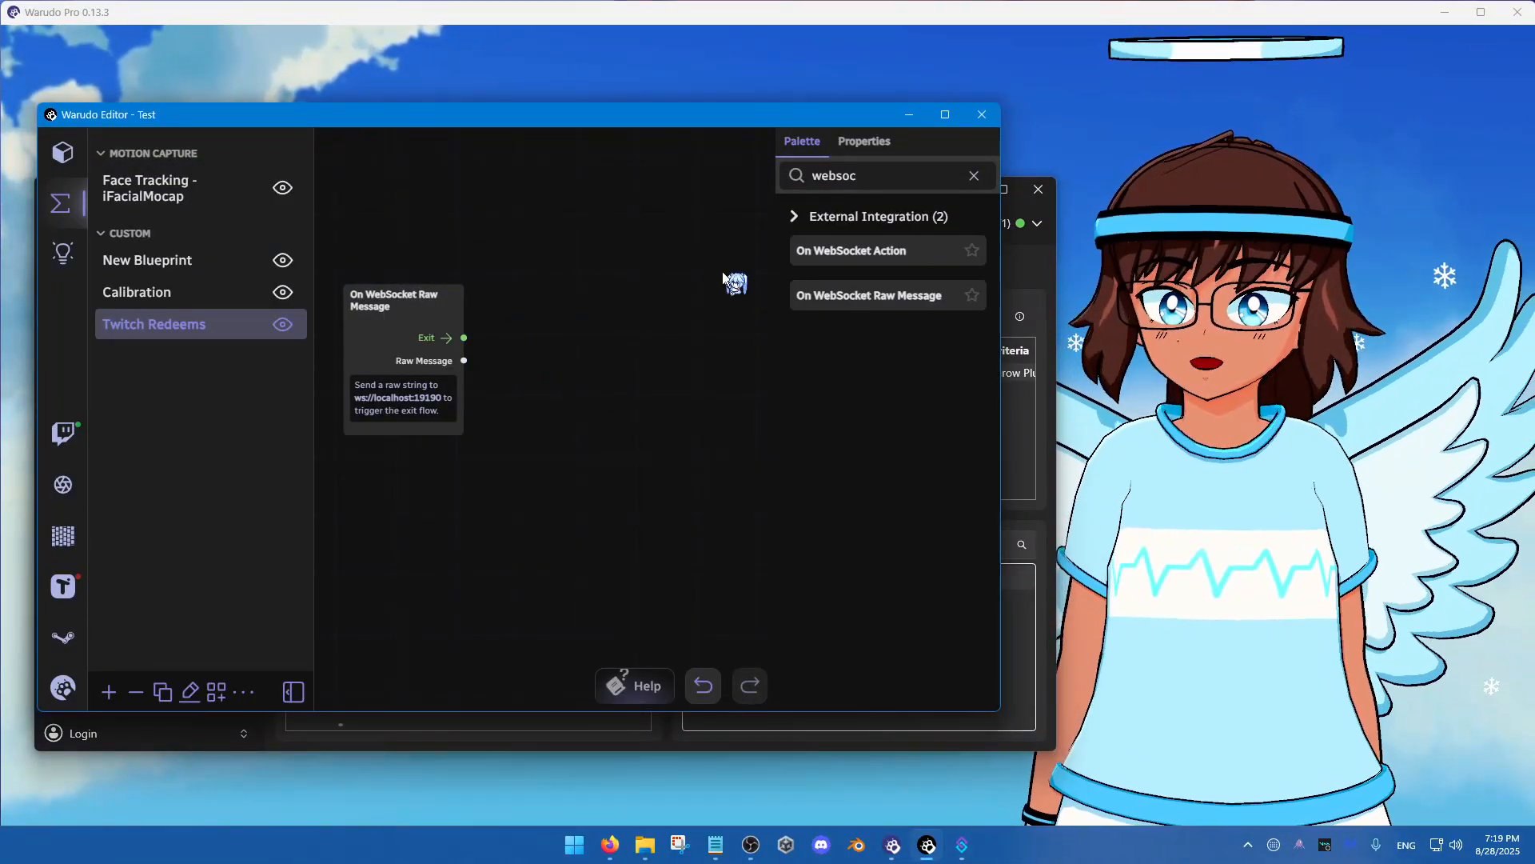
Find the Switch On String node with the search "switch on" and place it beside the On WebSocket Raw Message node
double_click(857, 182)
type("switch on")
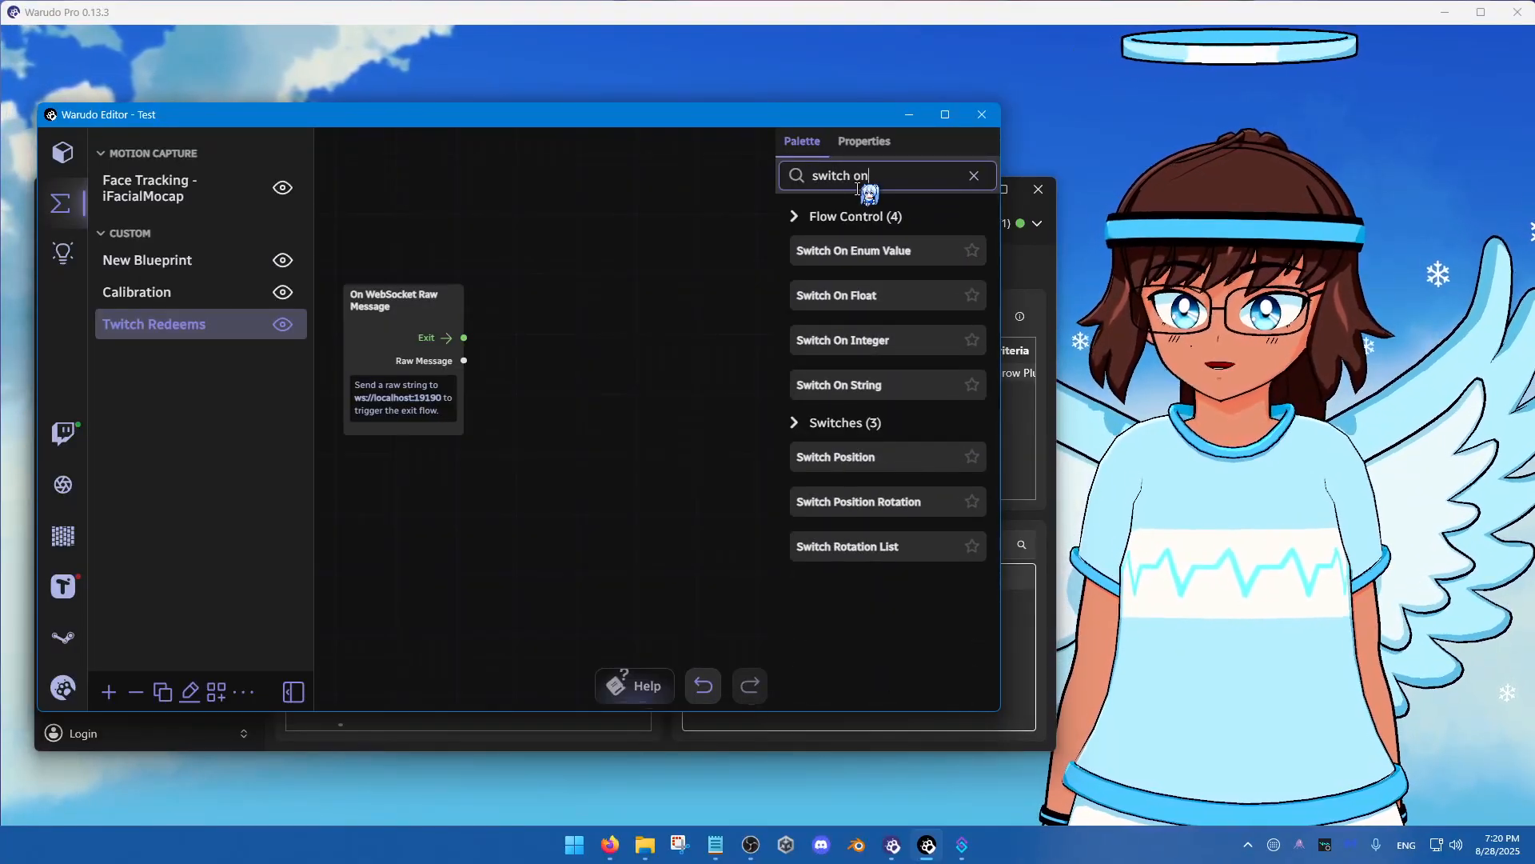
left_click(858, 391)
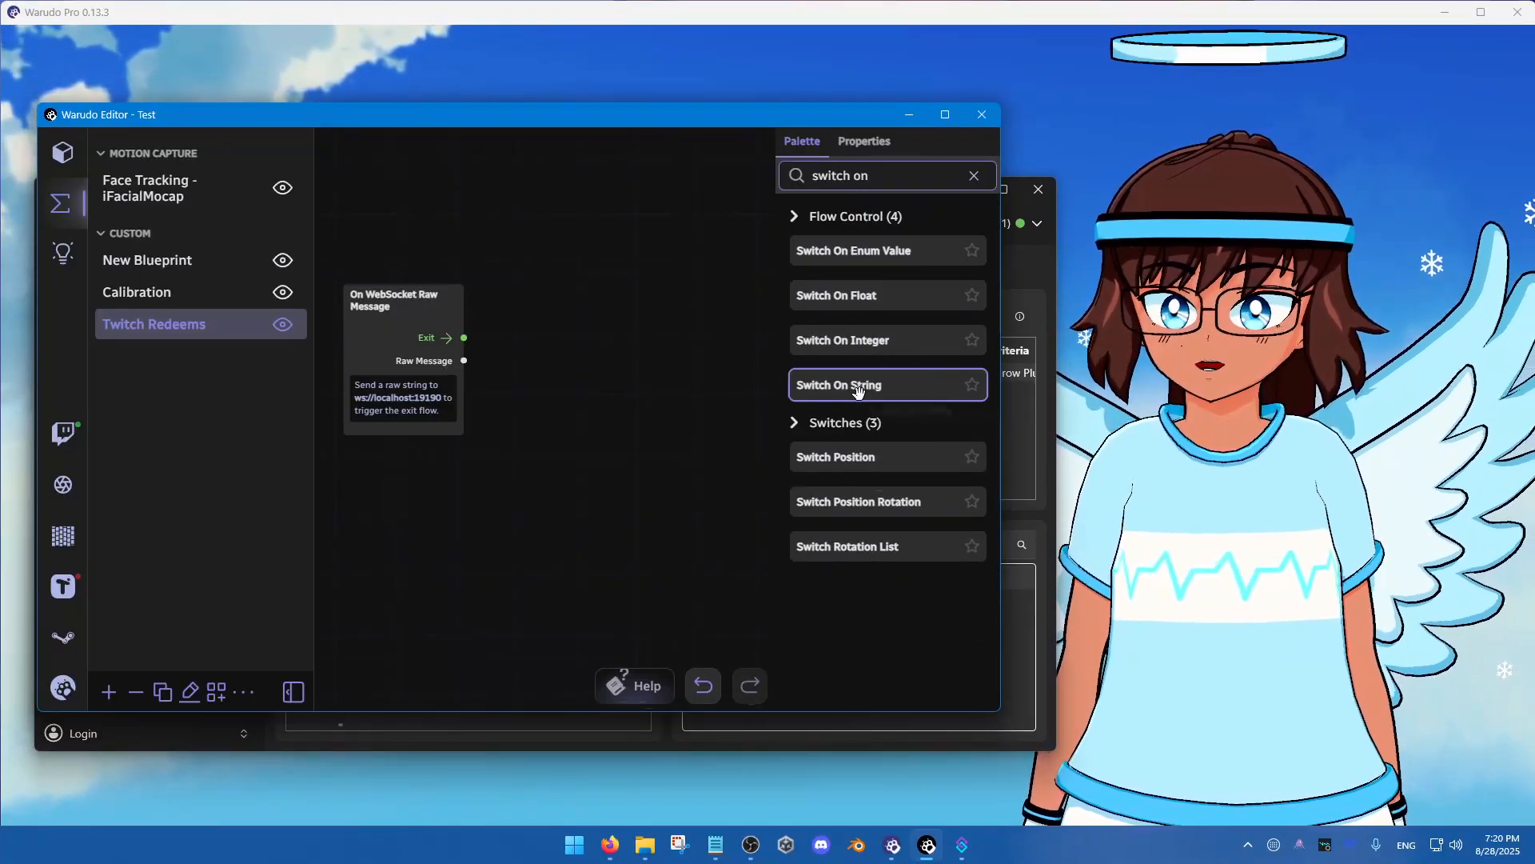
left_click_drag(858, 390, 545, 312)
left_click_drag(424, 304, 384, 335)
Connect the WebSocket node's Exit to the switch's Enter and its Raw Message to the Input String
left_click_drag(362, 309, 537, 368)
left_click(429, 376)
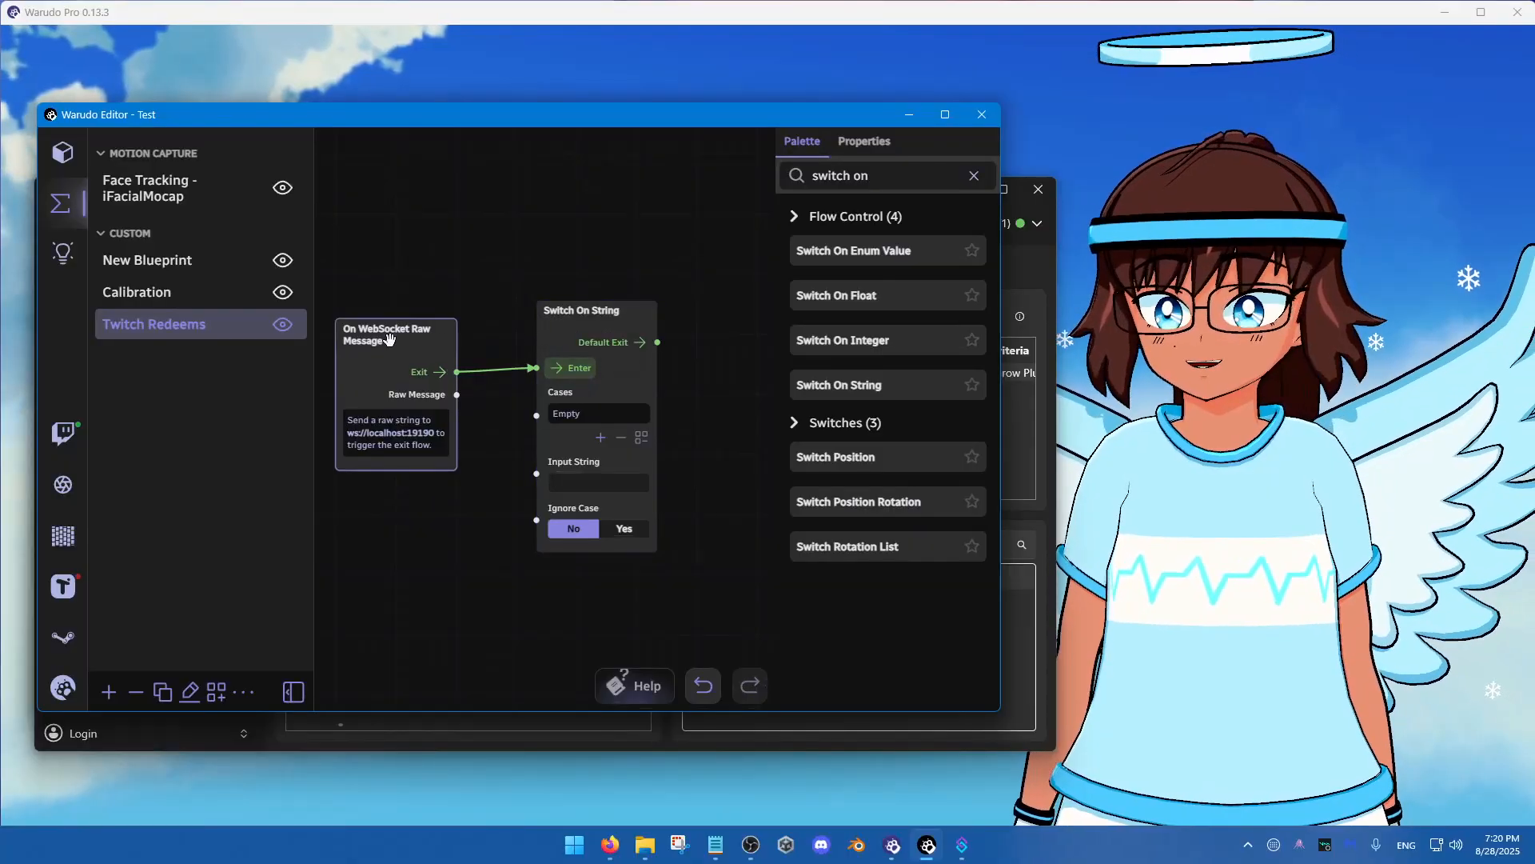
left_click_drag(391, 341, 391, 324)
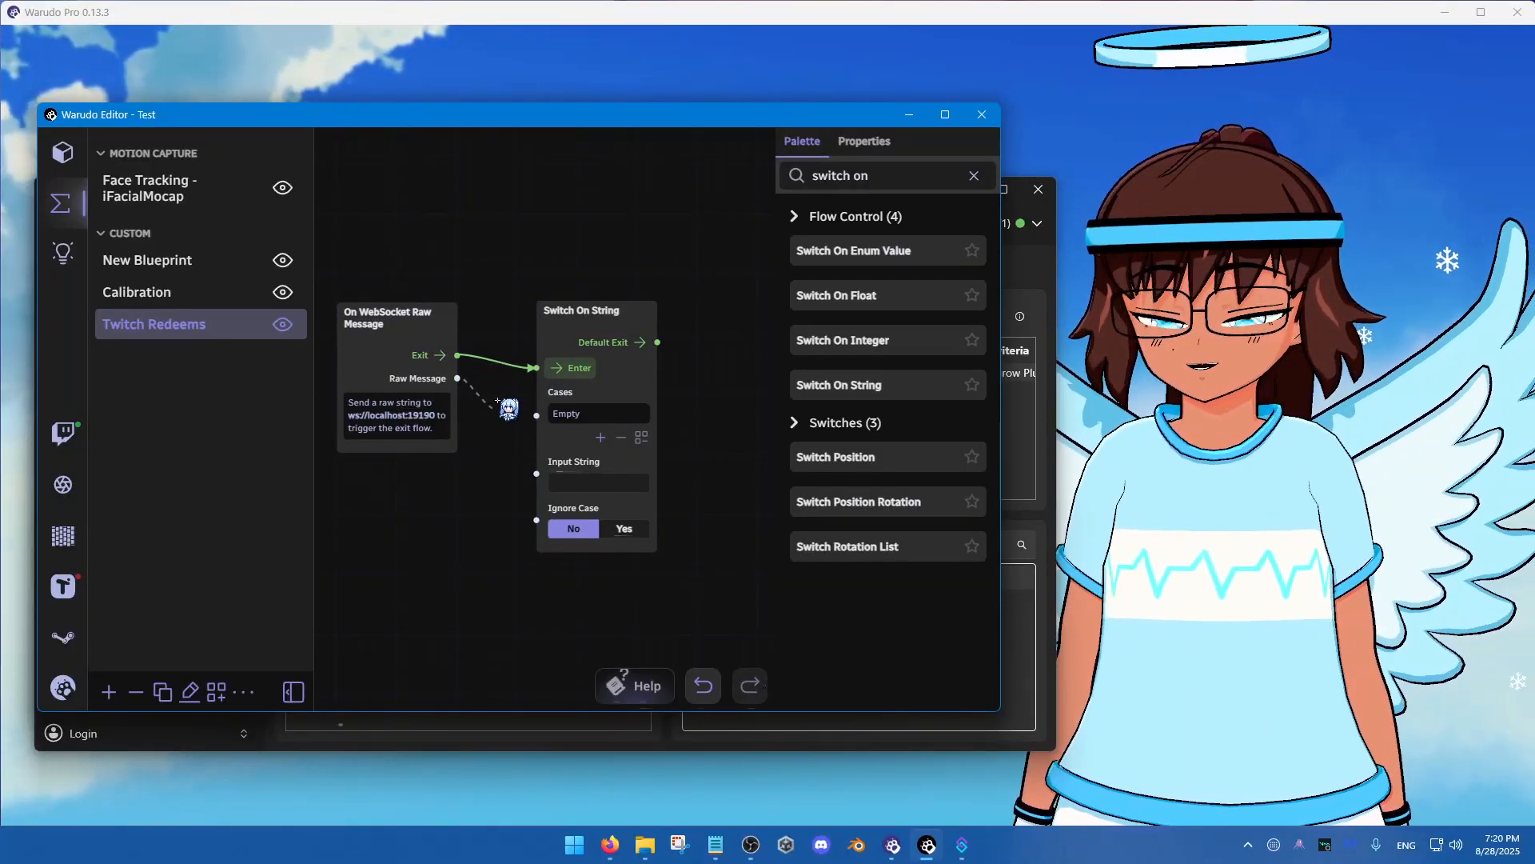
left_click_drag(504, 451, 578, 467)
scroll(503, 520, "down", 3)
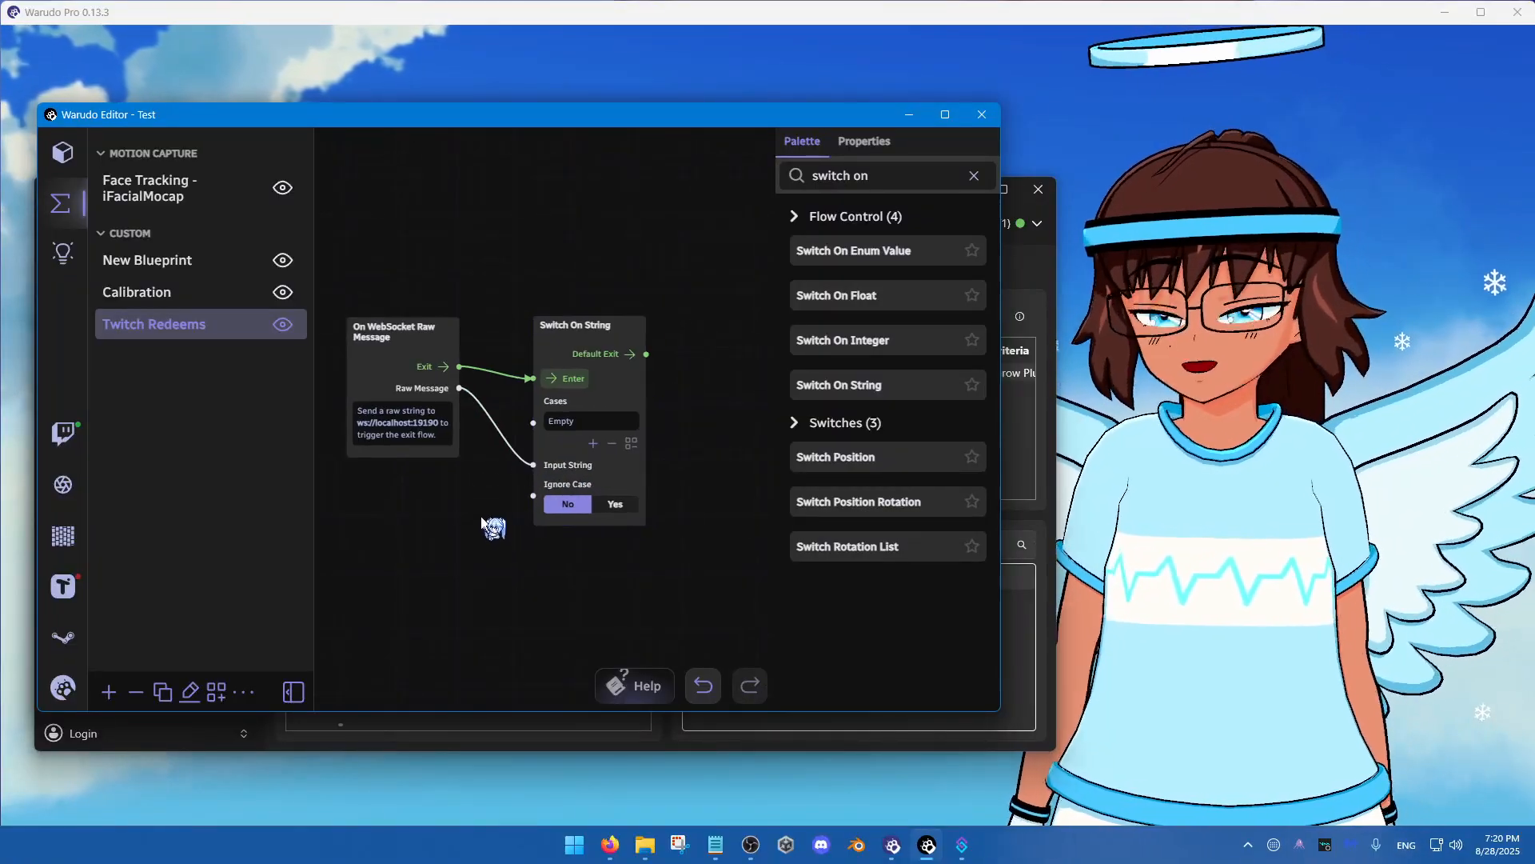
scroll(495, 541, "up", 3)
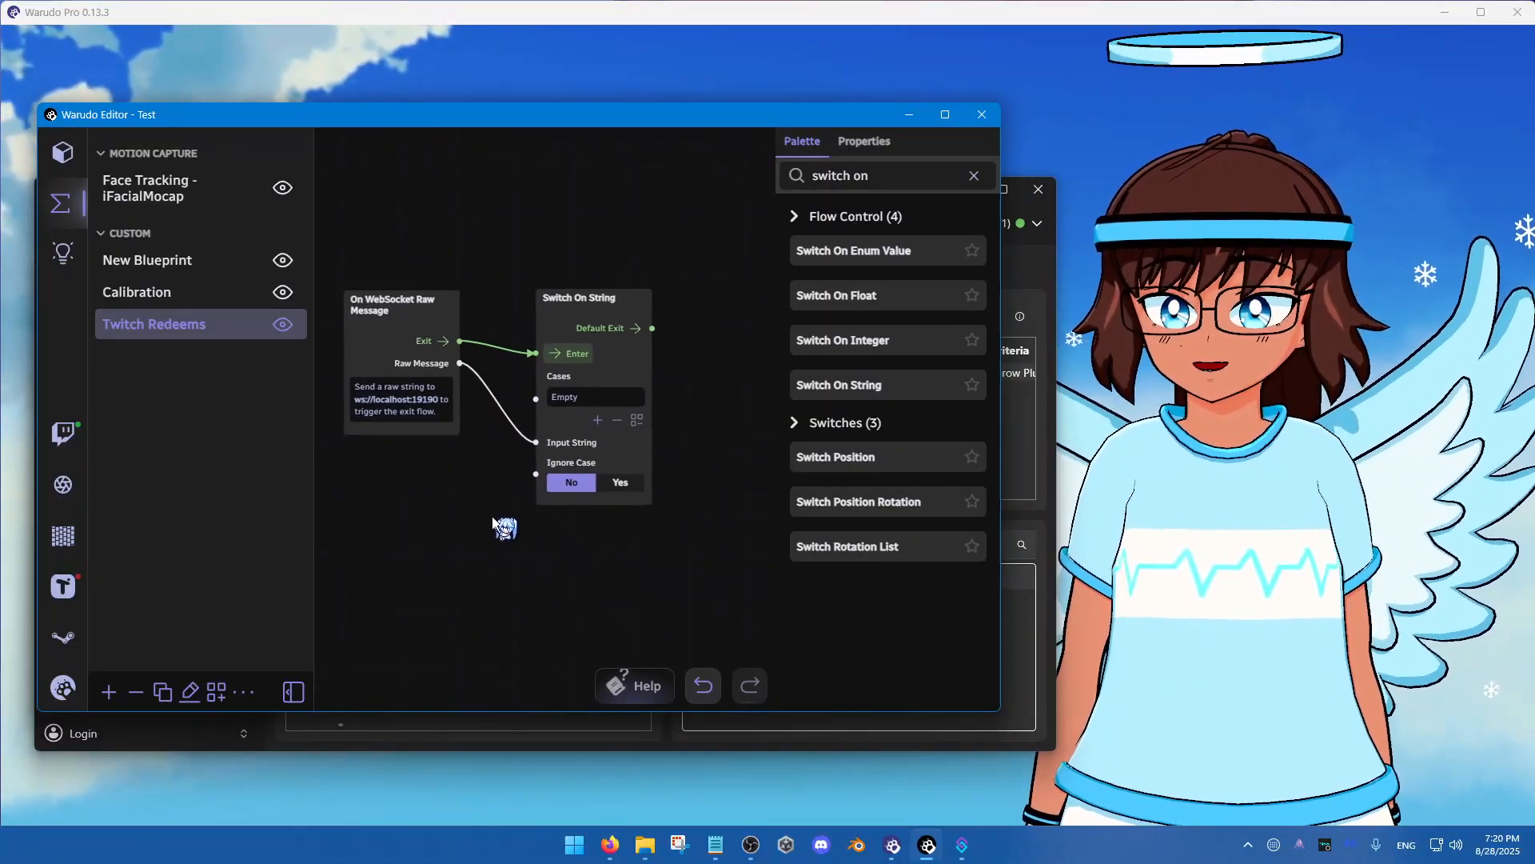
Add a case named "Throw Plushies" to the Switch On String node
scroll(675, 448, "up", 2)
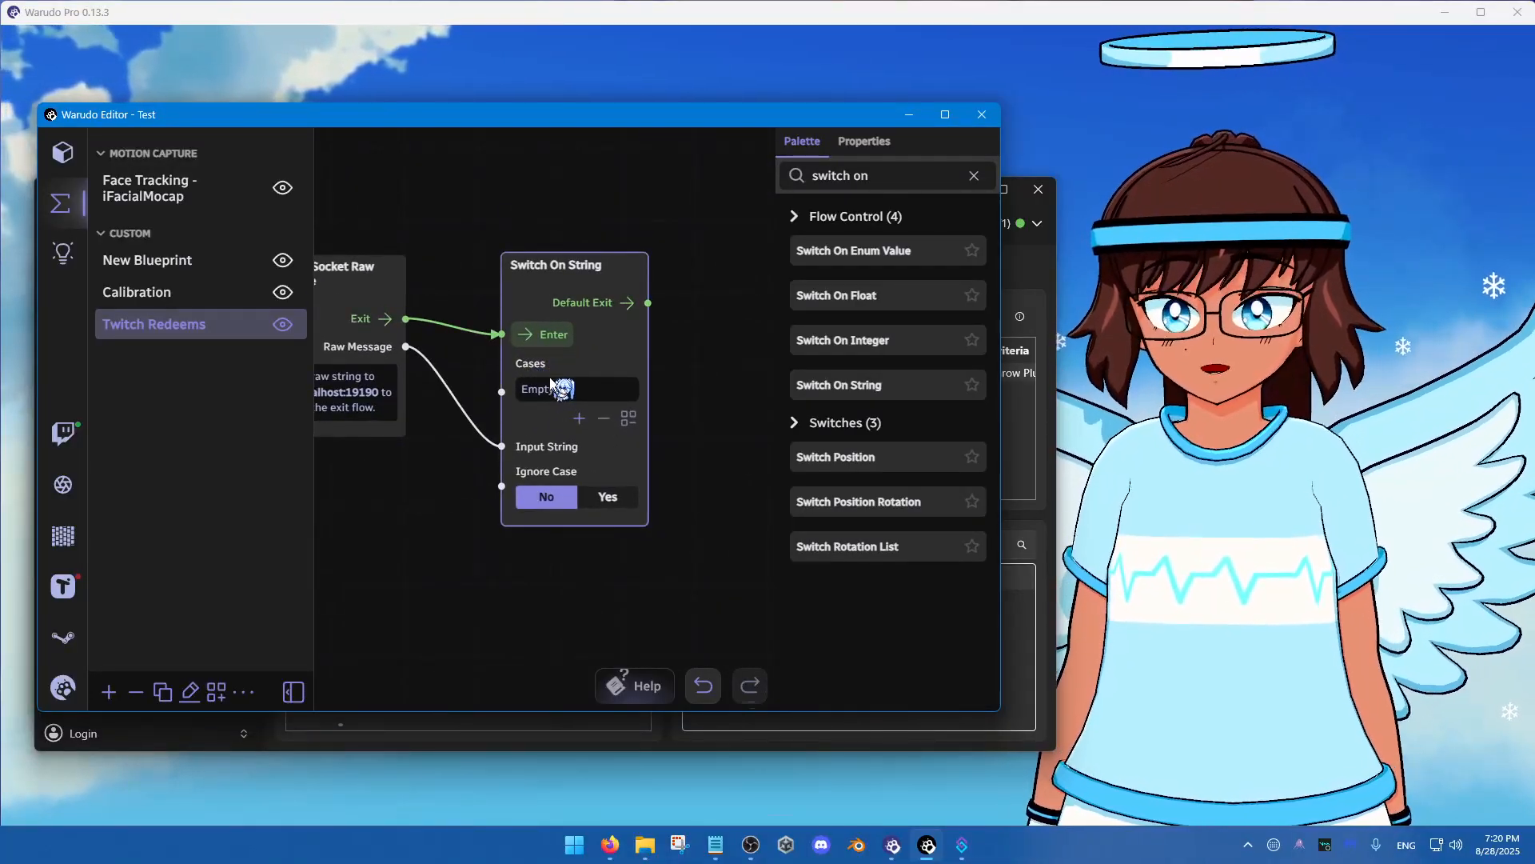
left_click(586, 419)
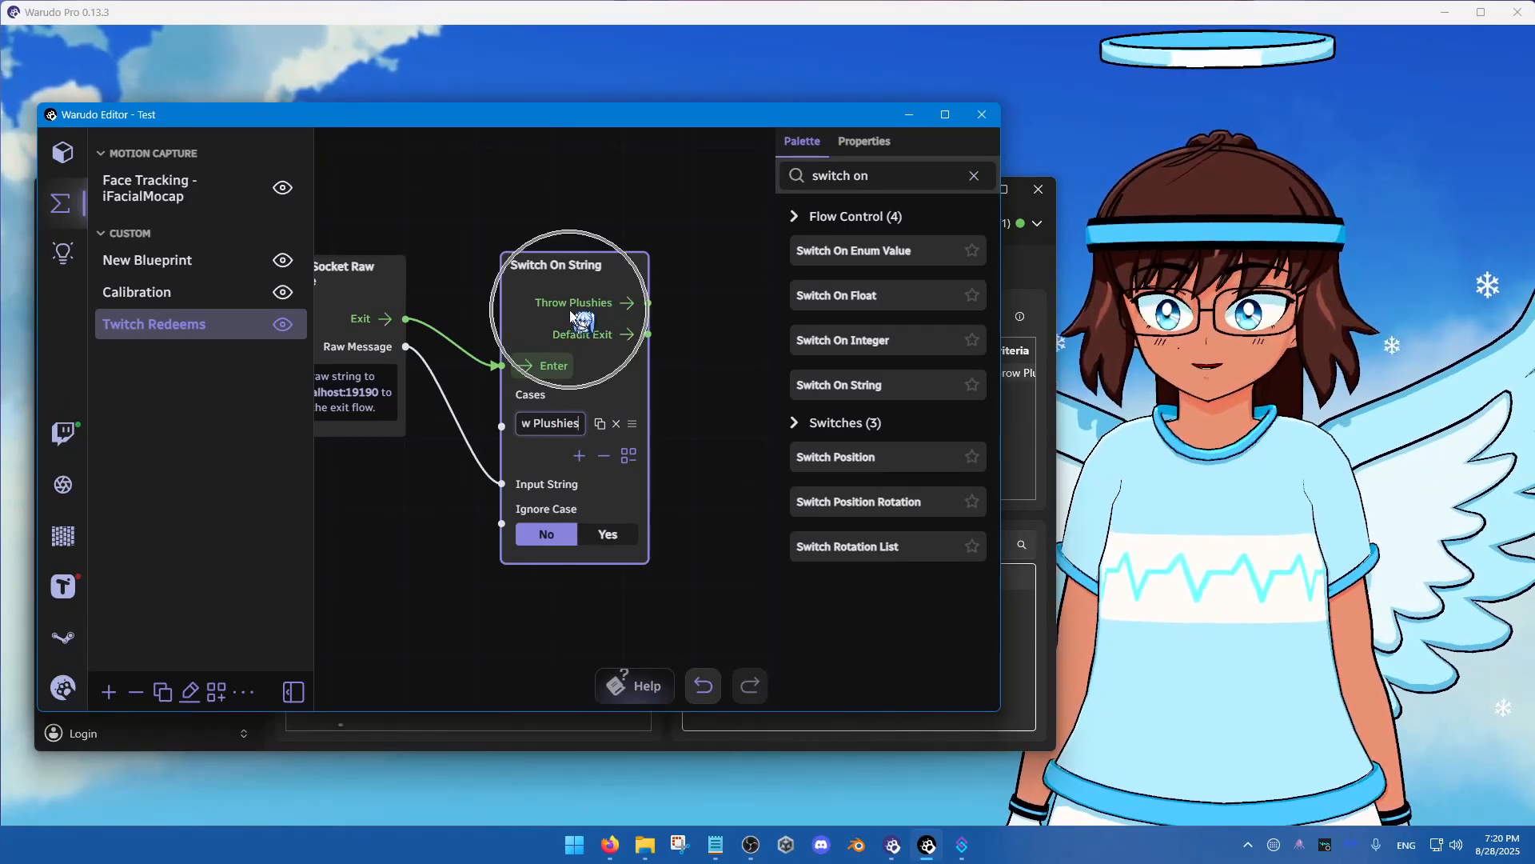
left_click(698, 446)
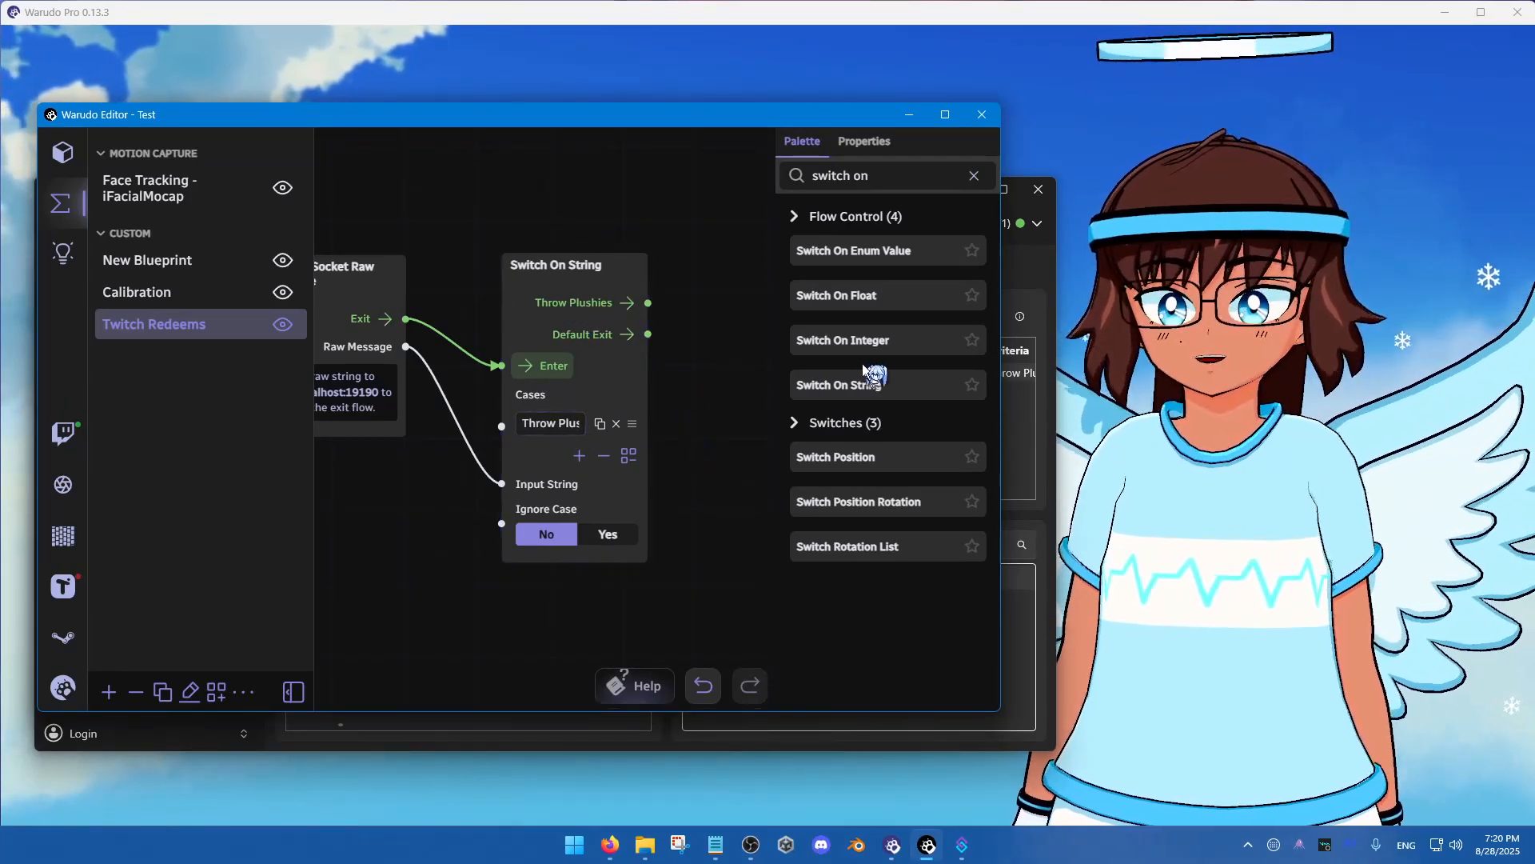
Switch to Streamer.bot, point out the Execute Code sub-action of the plushies action, and return to the Warudo Editor
left_click(1010, 293)
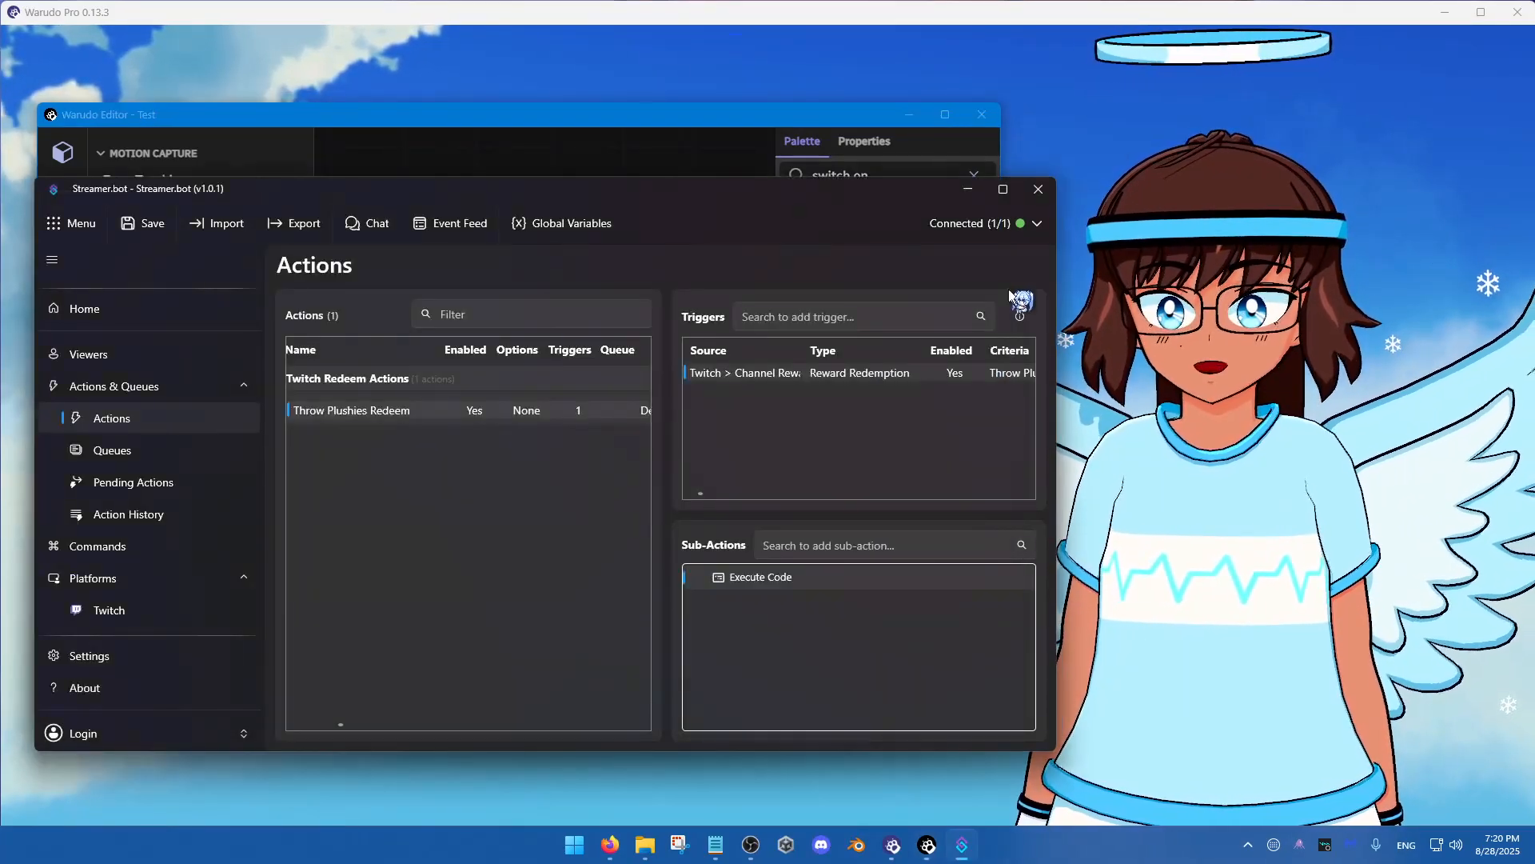
left_click(782, 577)
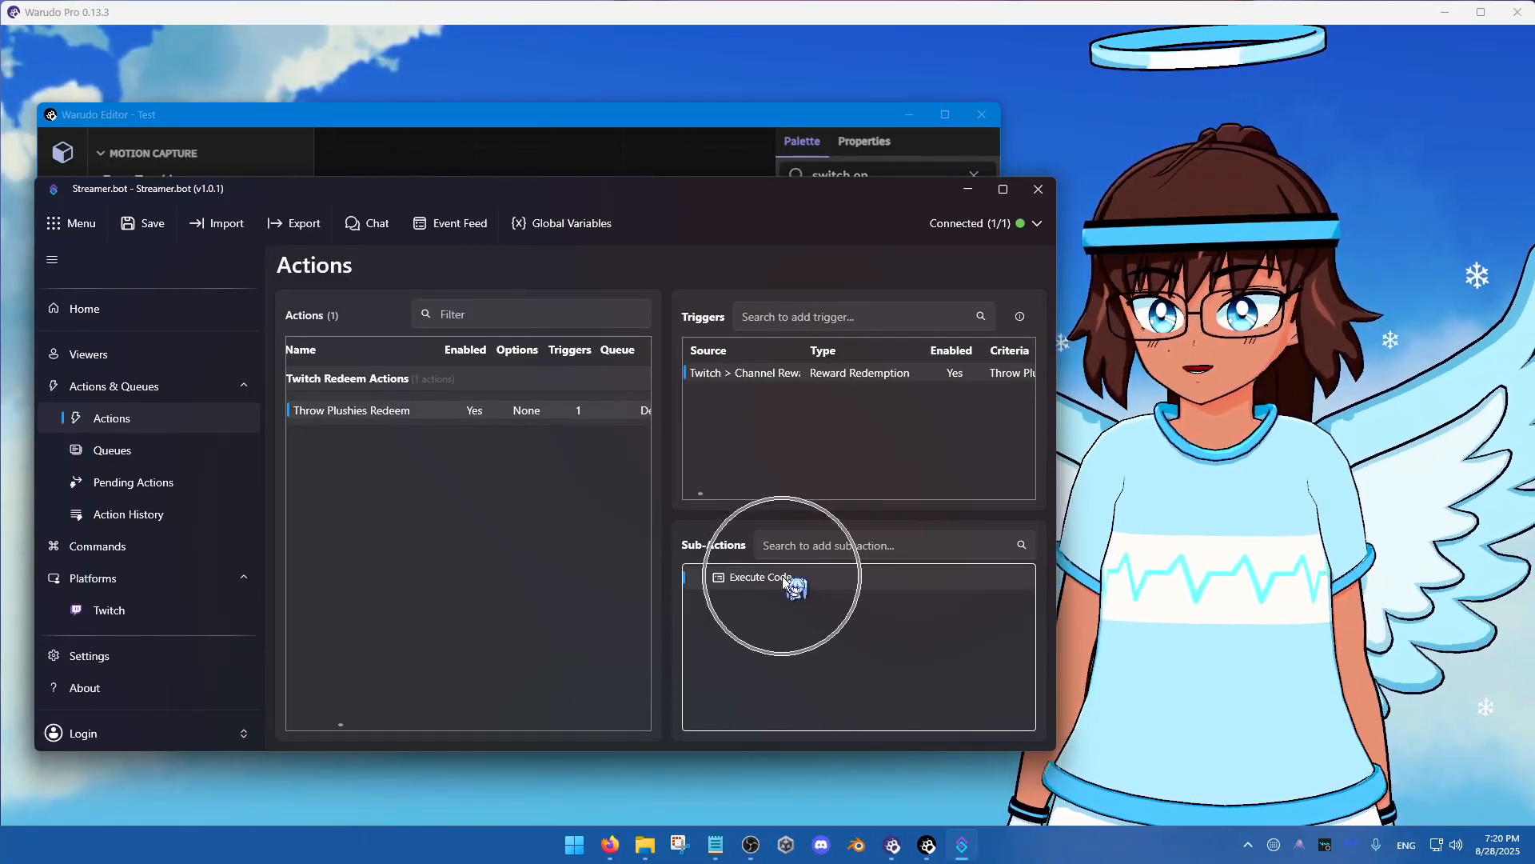
left_click(685, 148)
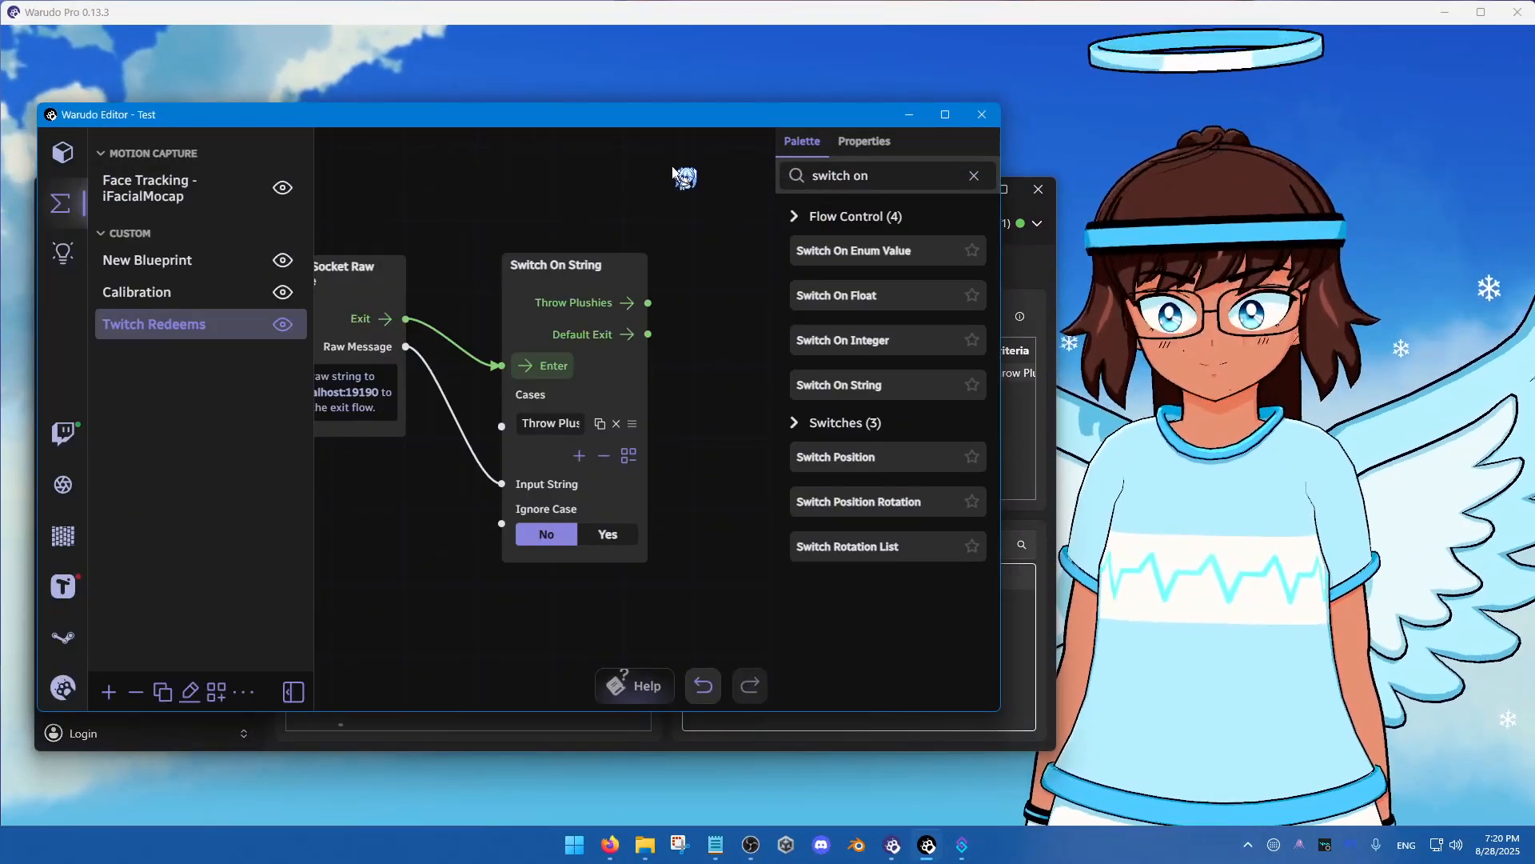
Add two more cases to the Switch On String node and name the first of them "Water Redeem"
scroll(640, 459, "down", 3)
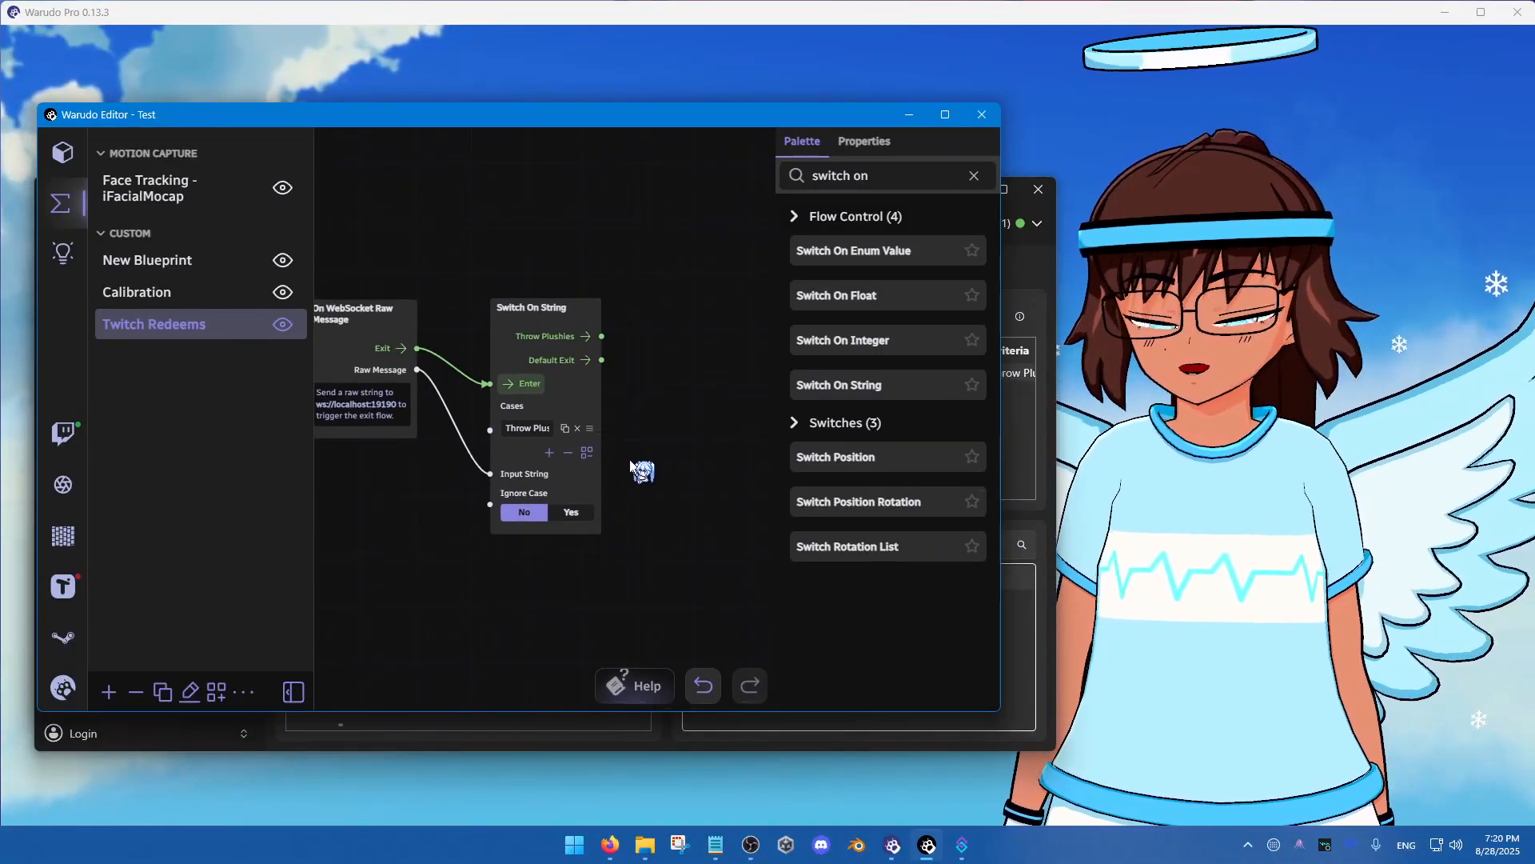
left_click(550, 453)
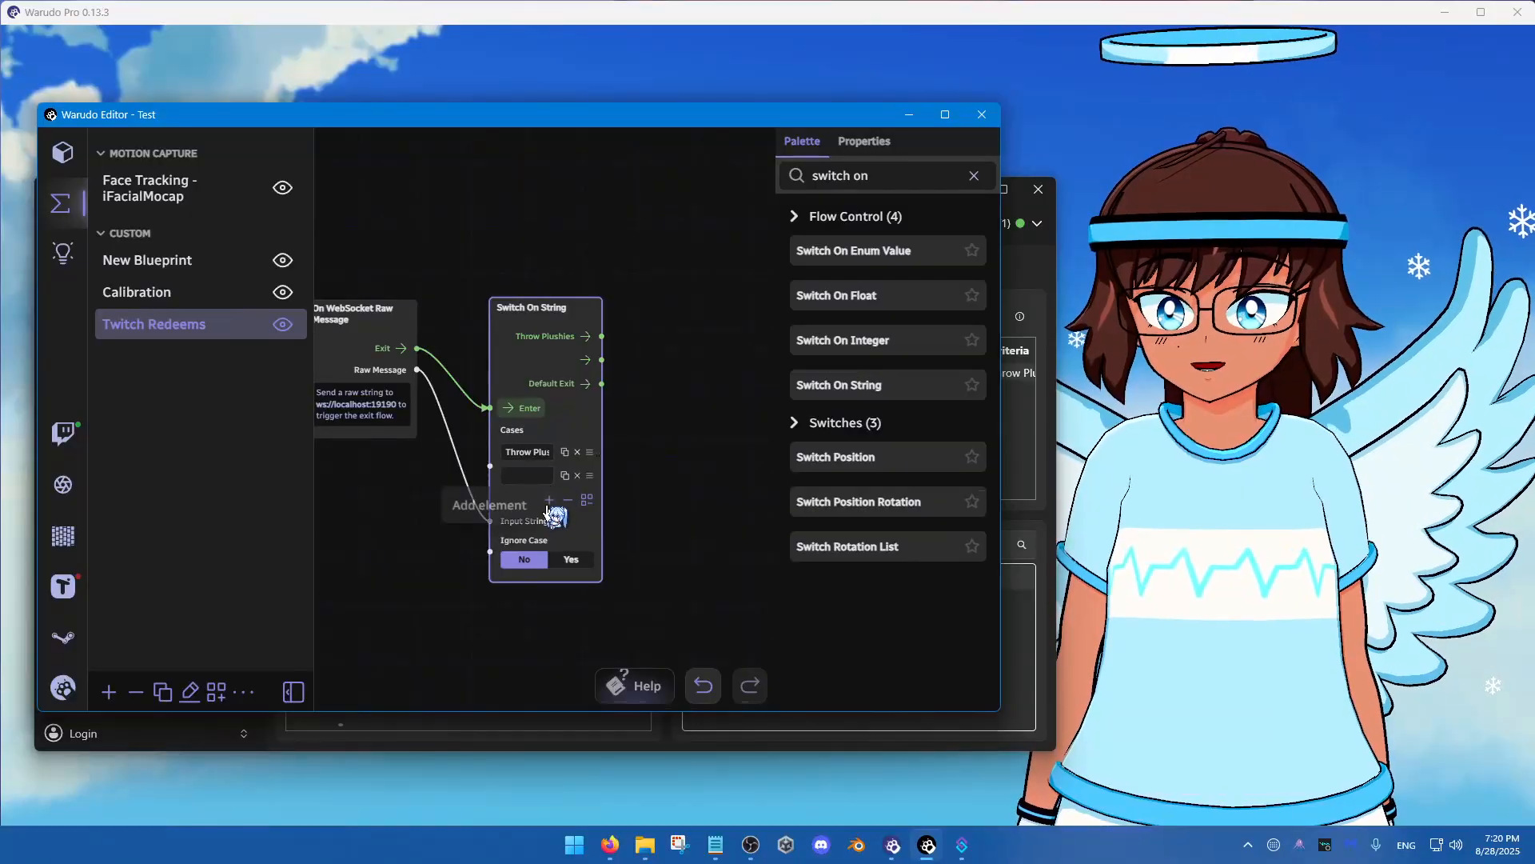
left_click(549, 500)
left_click(547, 504)
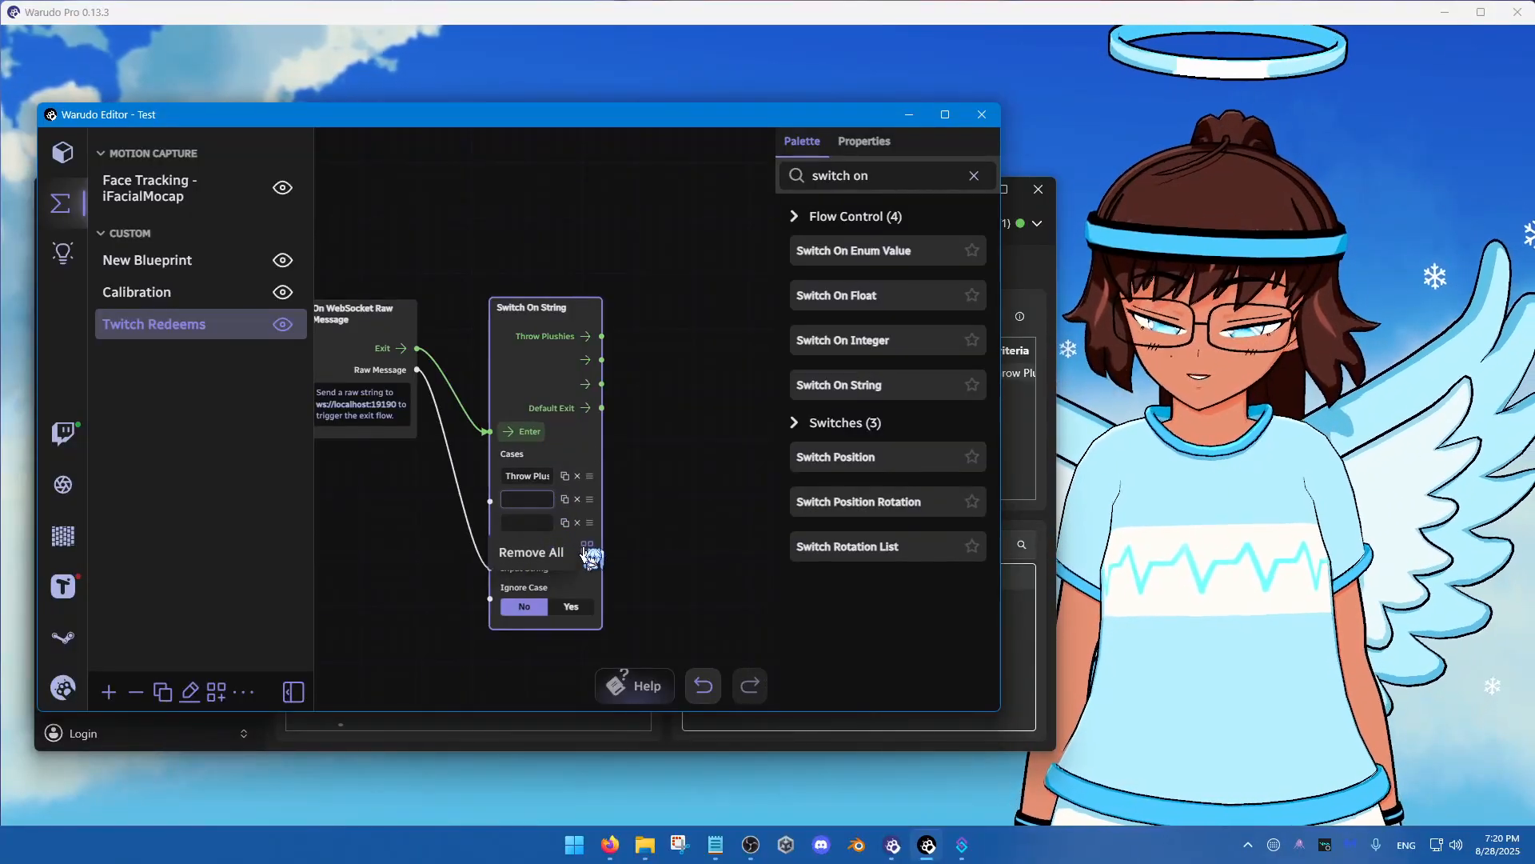
type("Water Redeem")
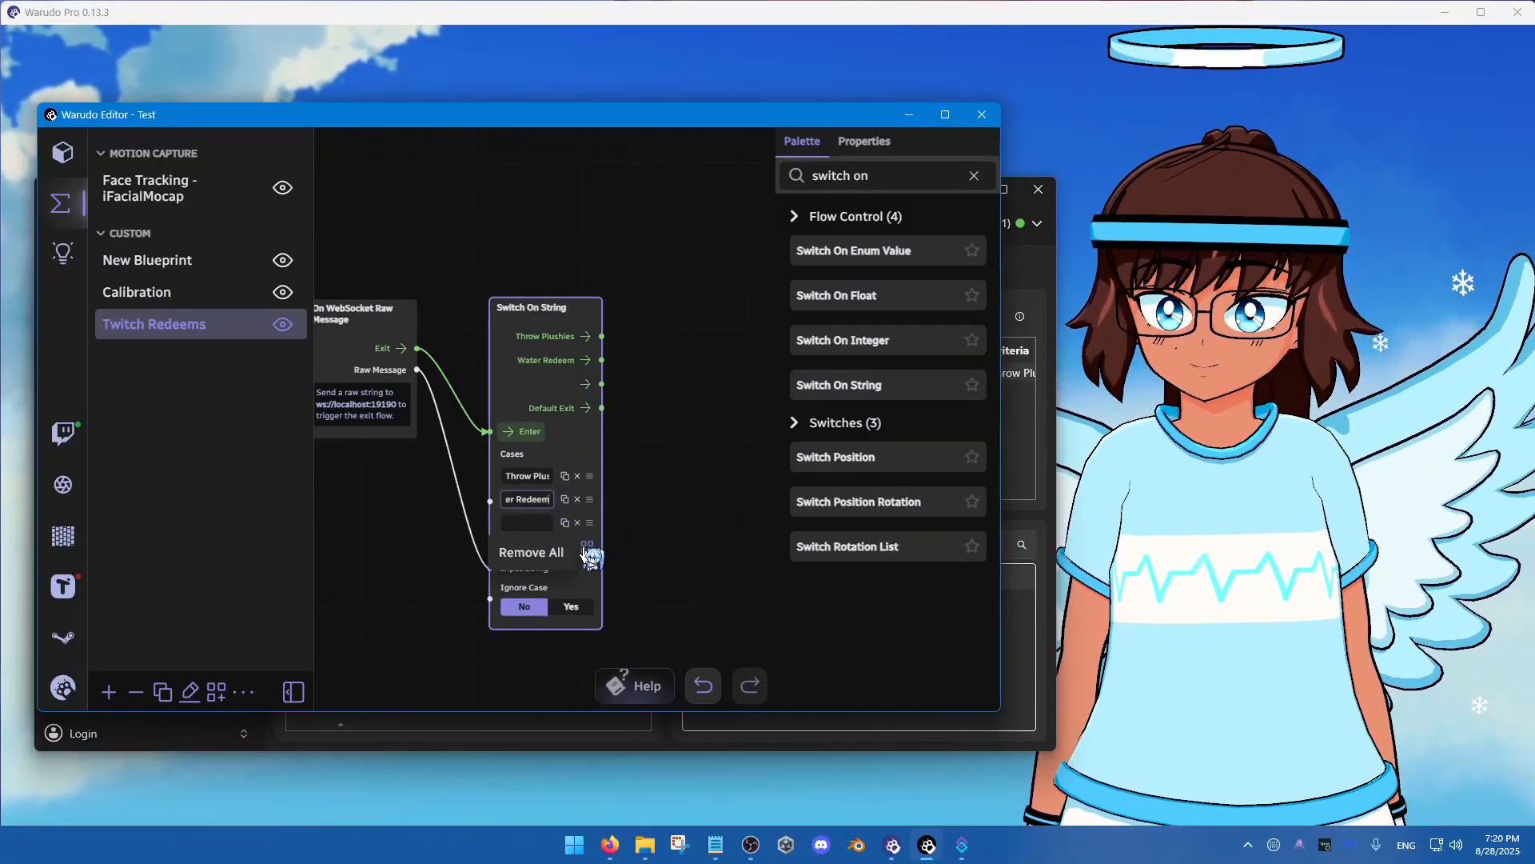
Open the Execute Code sub-action in Streamer.bot, highlight the message text passed to WebsocketSend, and return to the Warudo Editor
left_click(1044, 601)
double_click(836, 576)
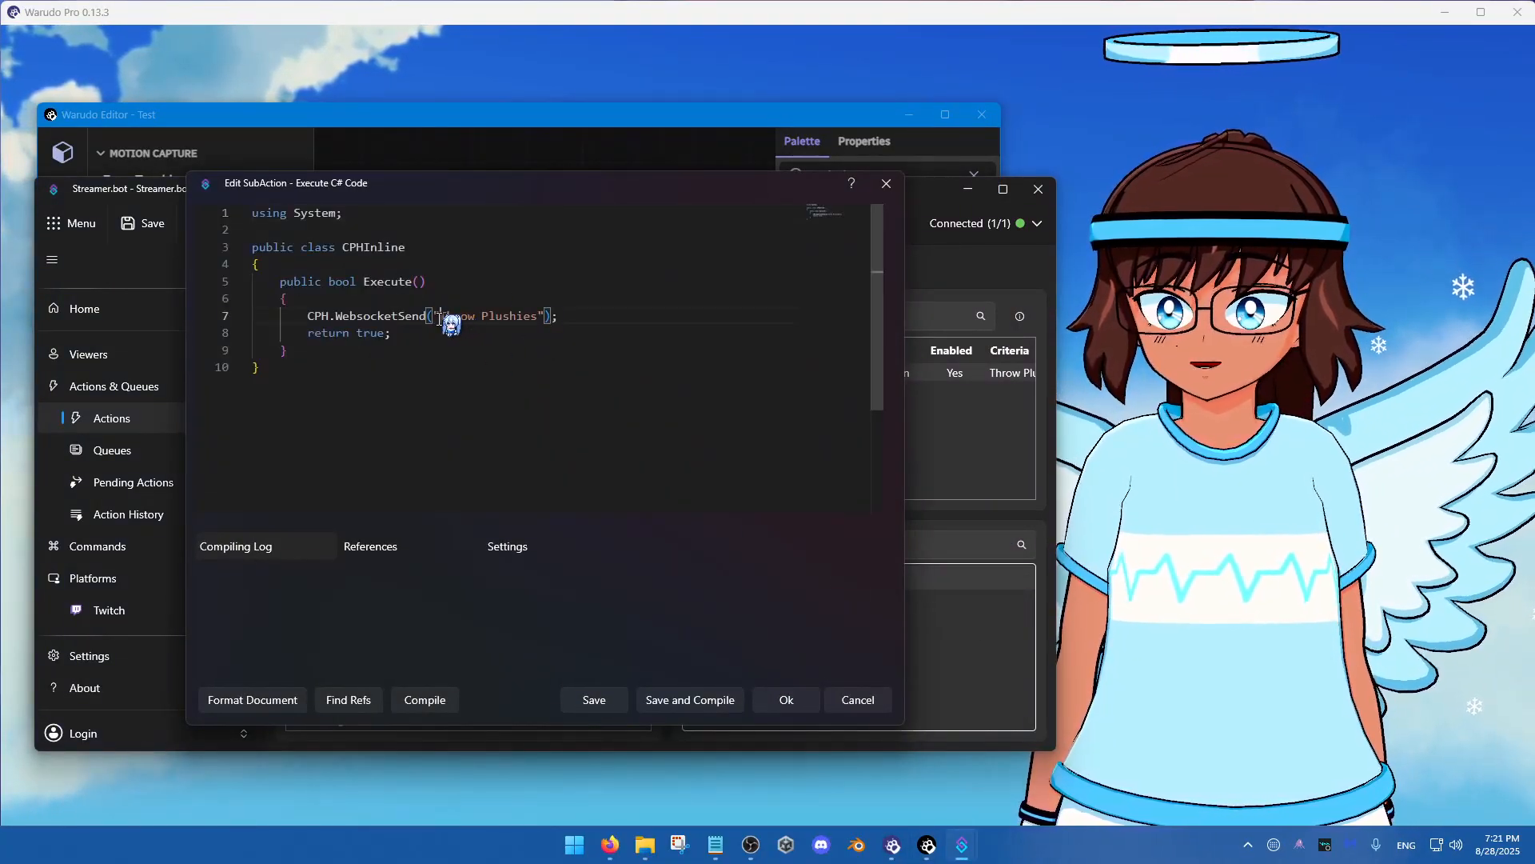
left_click_drag(439, 316, 536, 320)
left_click(522, 112)
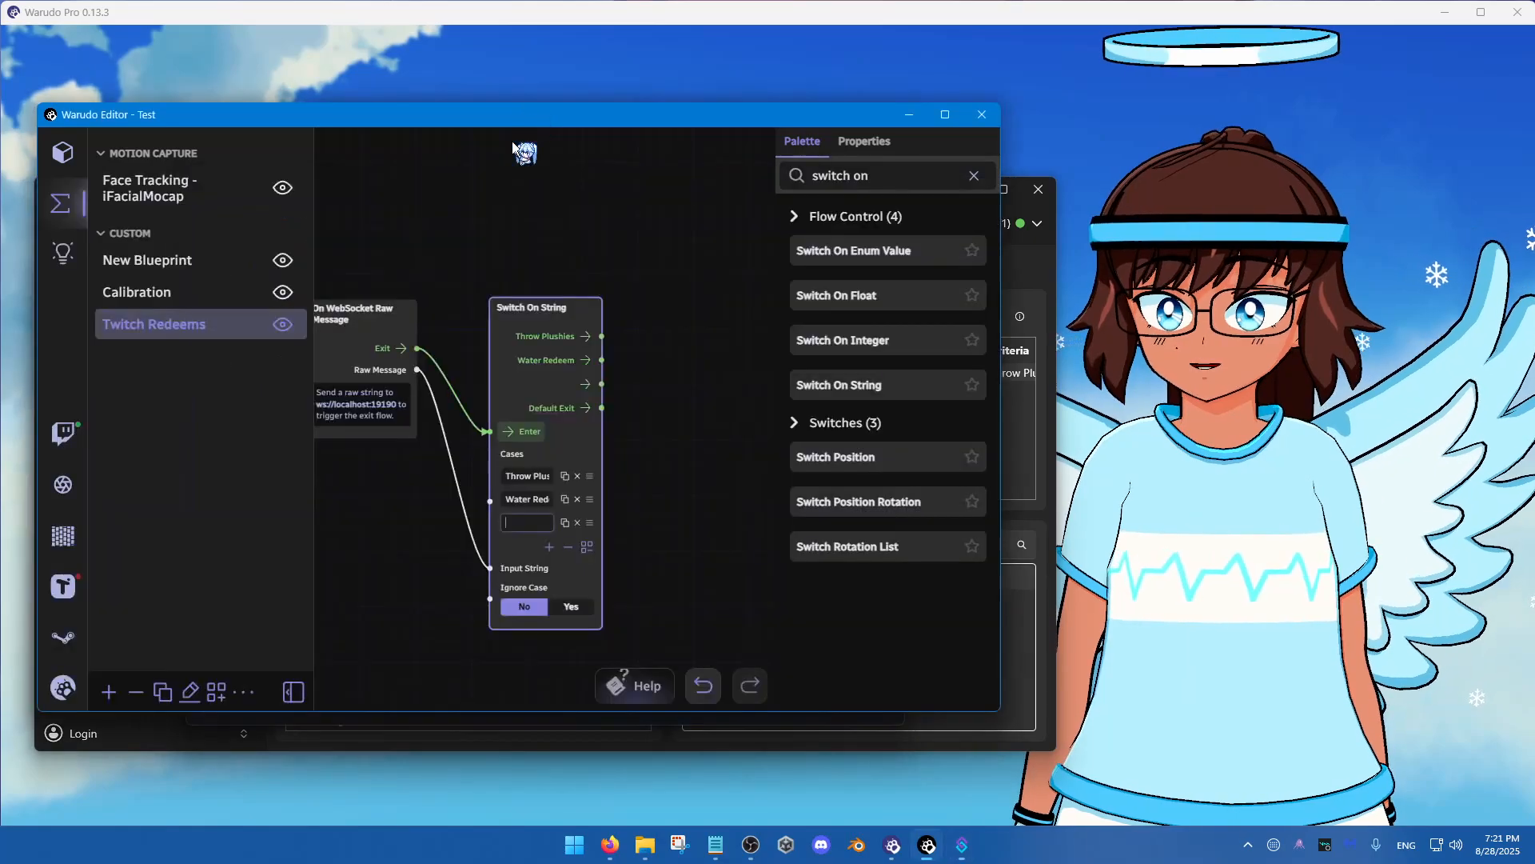
Name the third case of the Switch On String node "Spin Redeem" and remove the surplus empty case below it
key("ctrl")
key("ctrl")
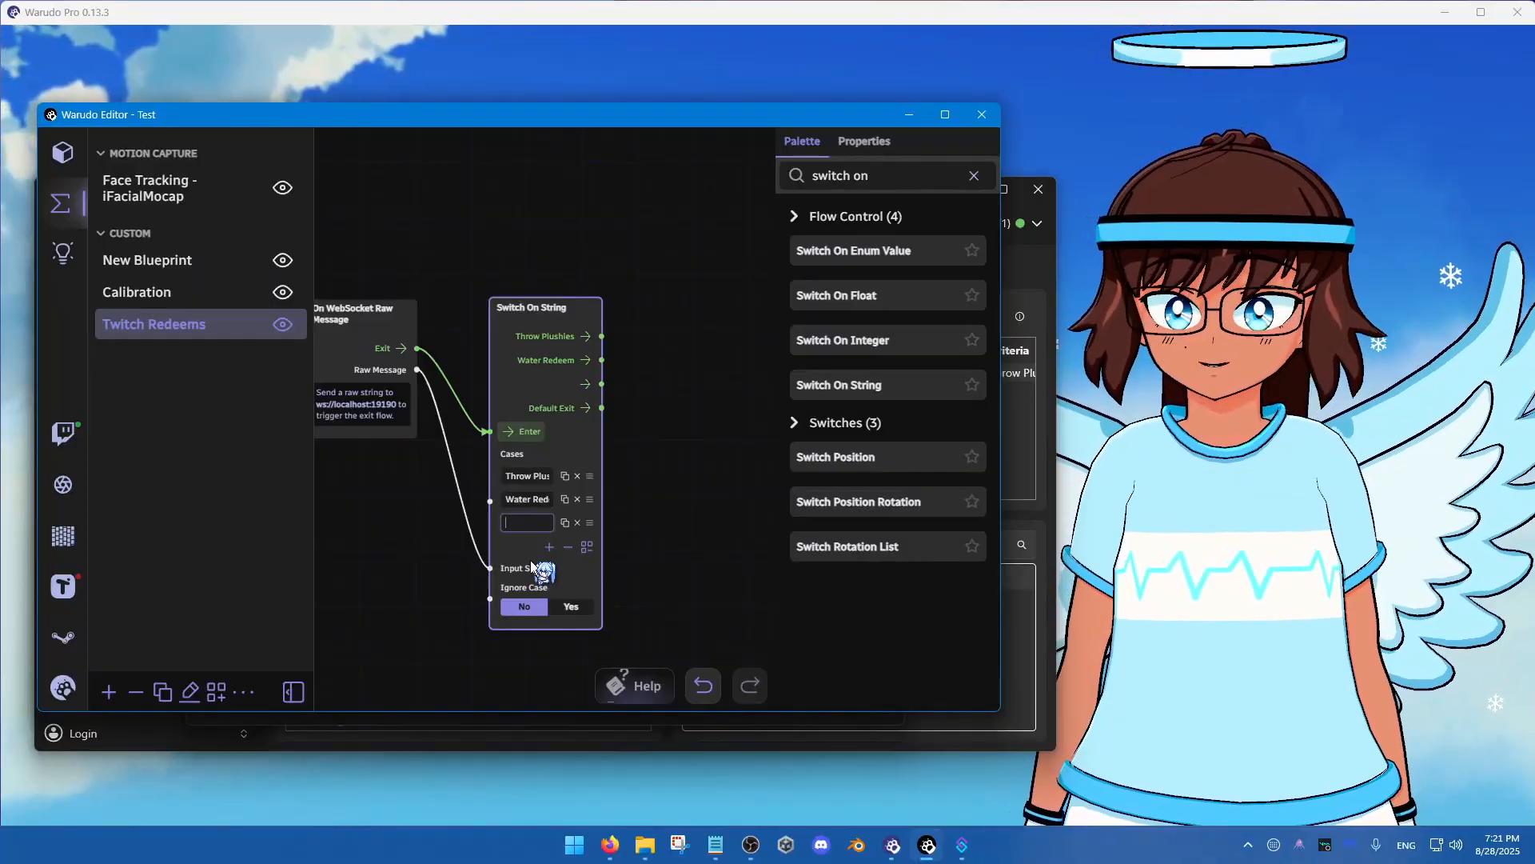
type("Spin Redeem")
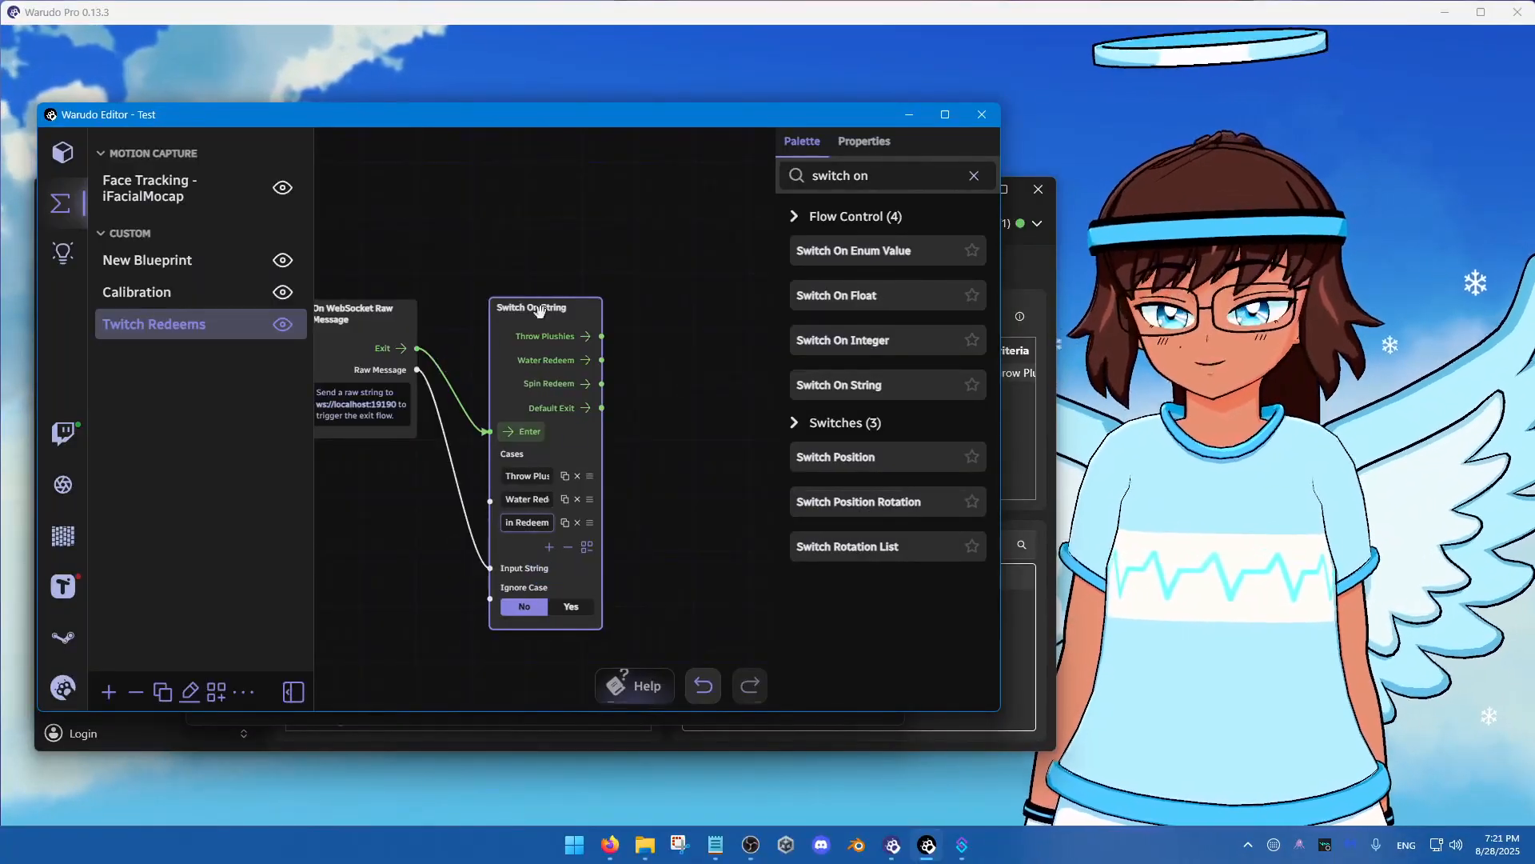
left_click(549, 546)
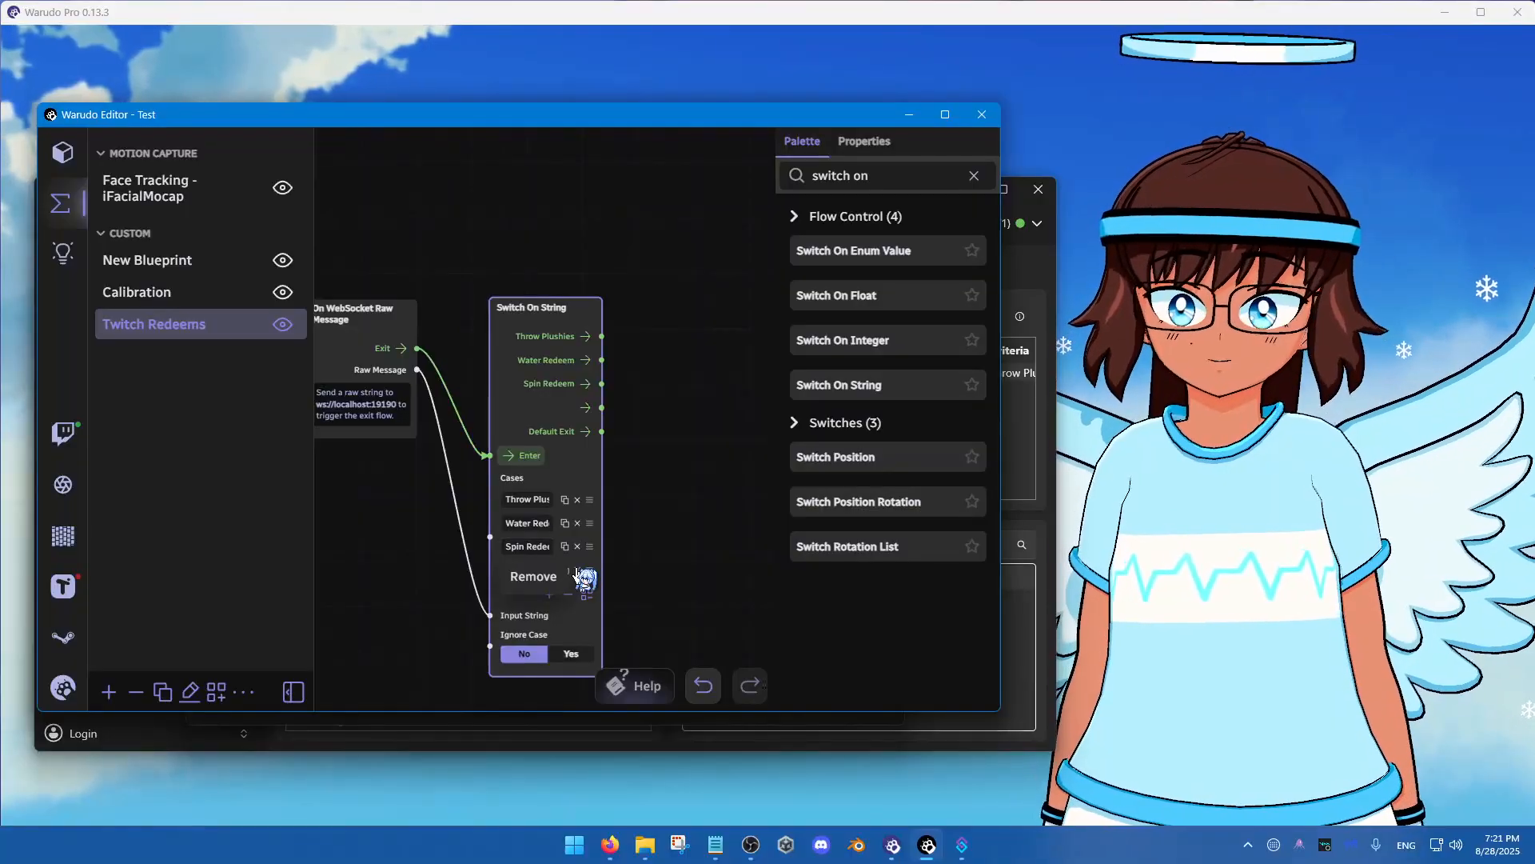
left_click(576, 570)
Paste two copies of the On WebSocket Raw Message and Switch On String nodes into empty areas of the blueprint
scroll(647, 355, "down", 2)
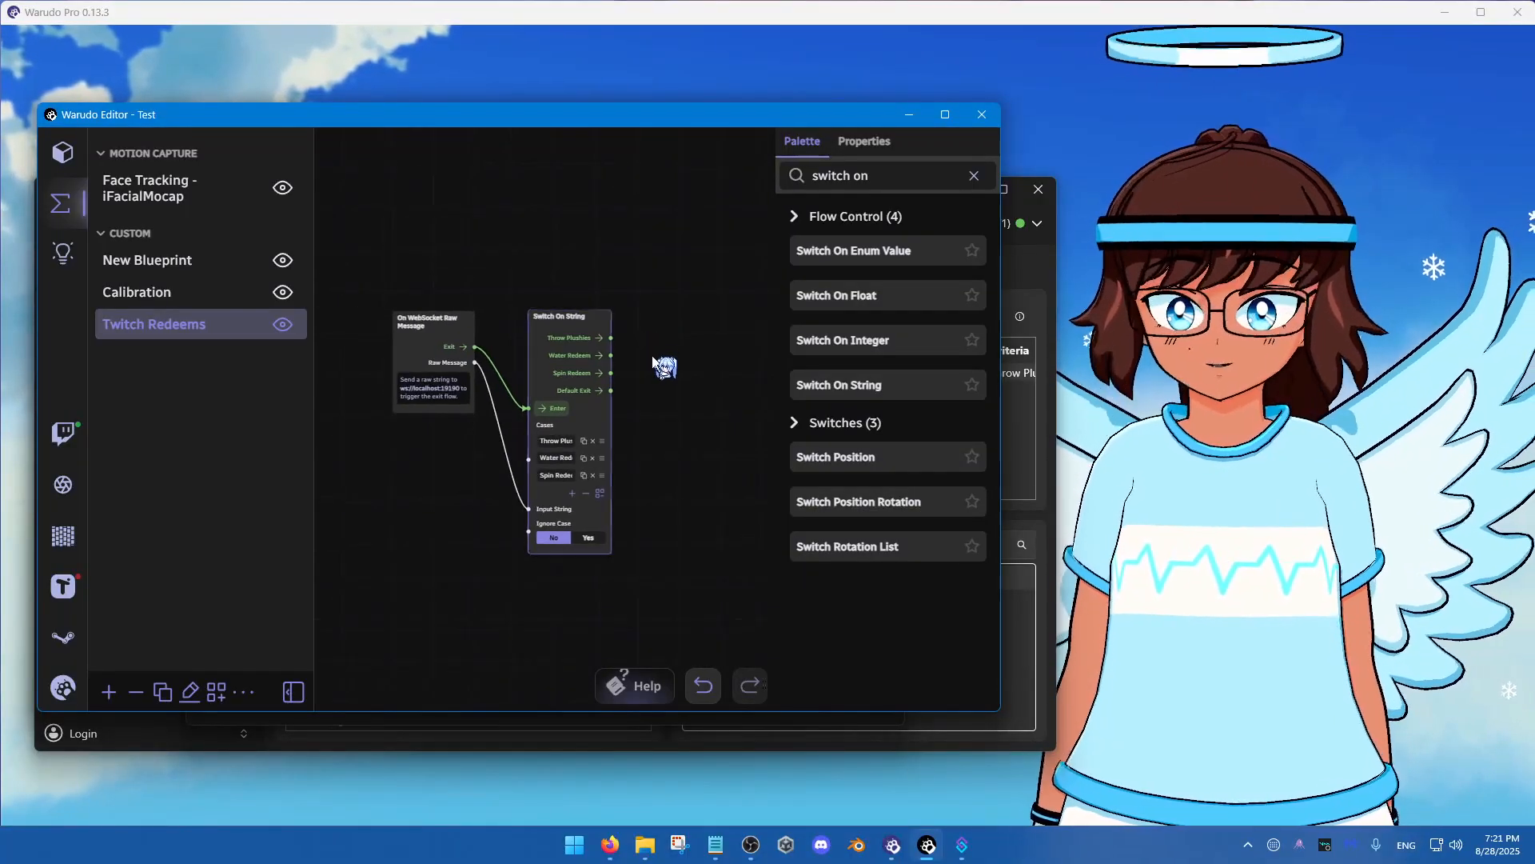
left_click_drag(370, 273, 646, 442)
key("ctrl+c")
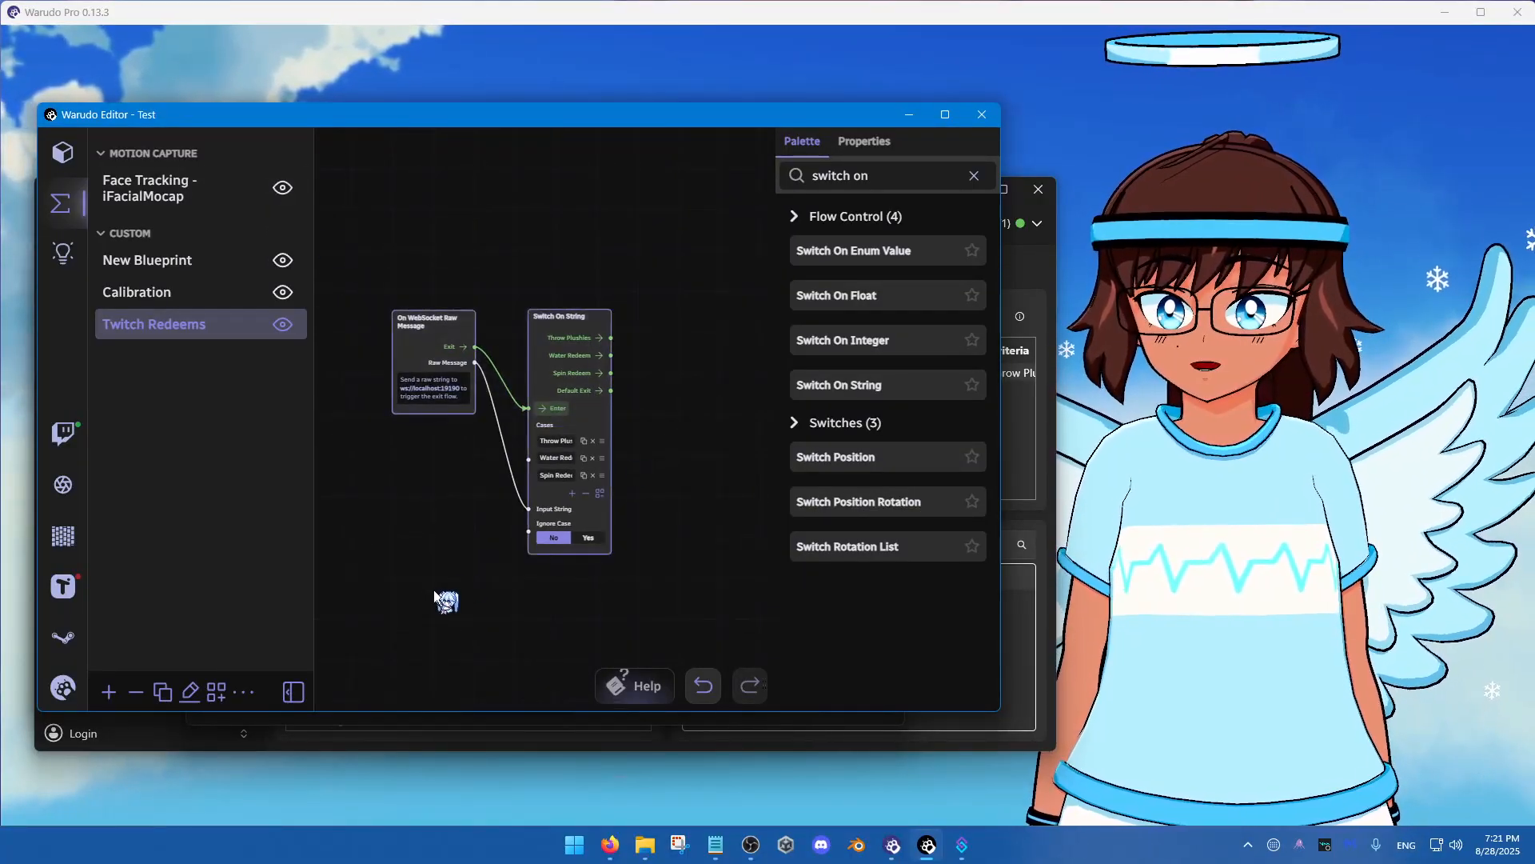
key("ctrl+v")
left_click_drag(413, 561, 434, 409)
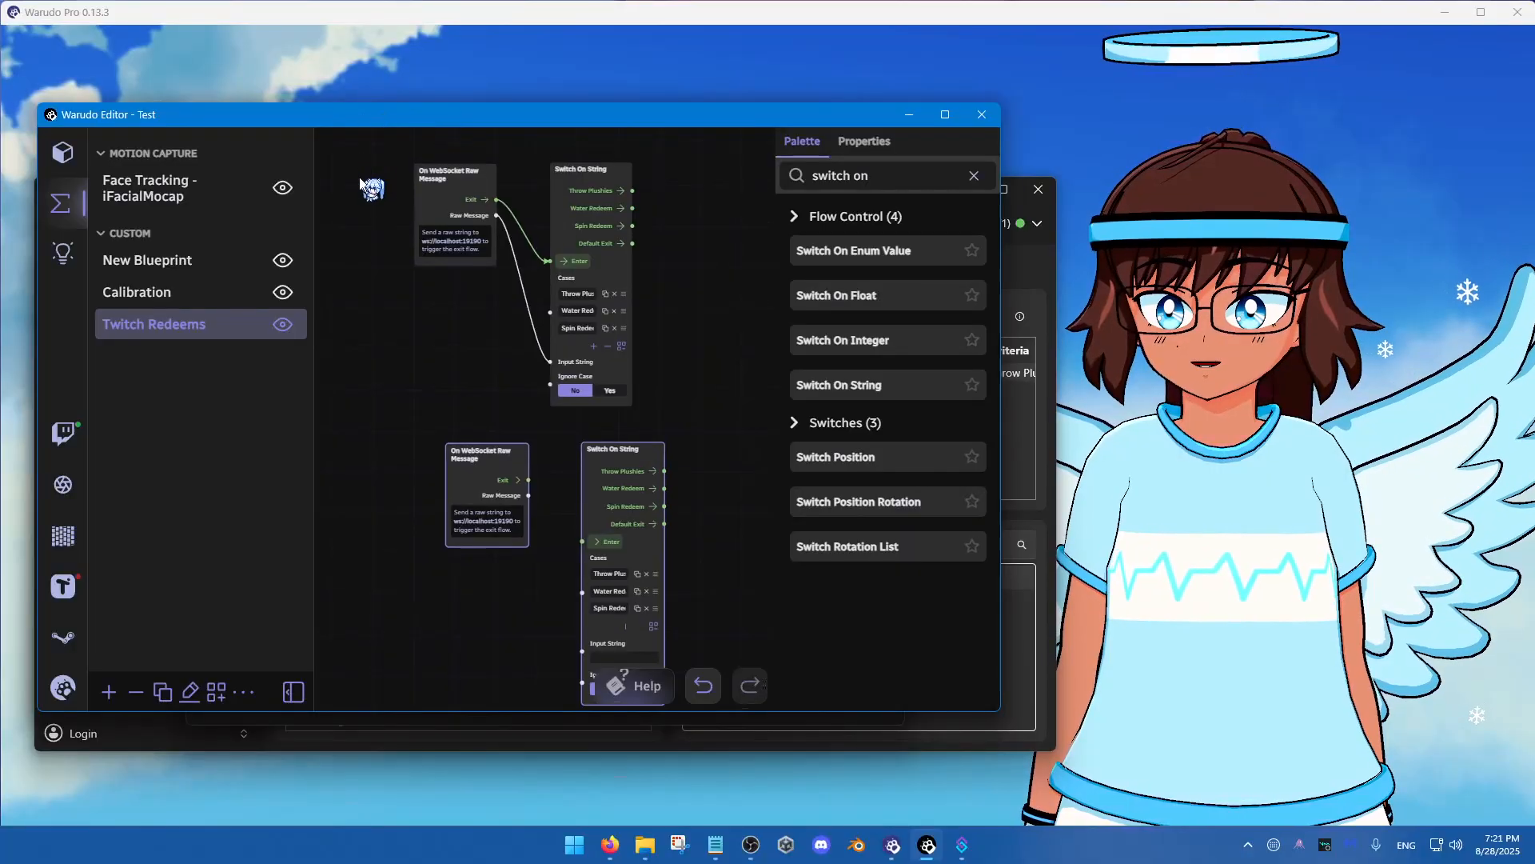
left_click_drag(368, 164, 678, 436)
left_click_drag(357, 224, 684, 423)
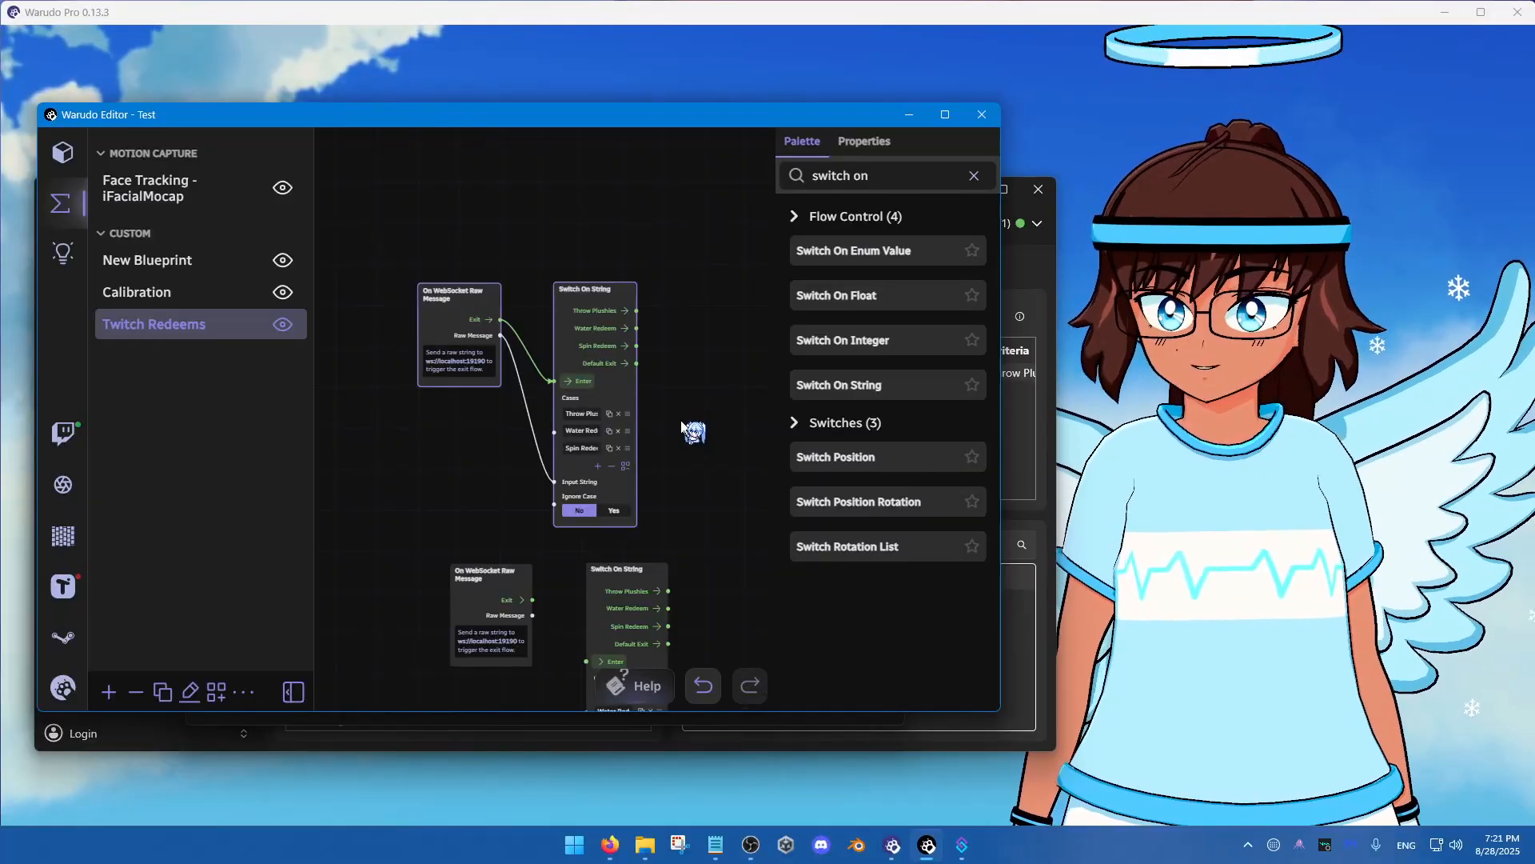
key("ctrl+v")
left_click_drag(698, 506, 524, 359)
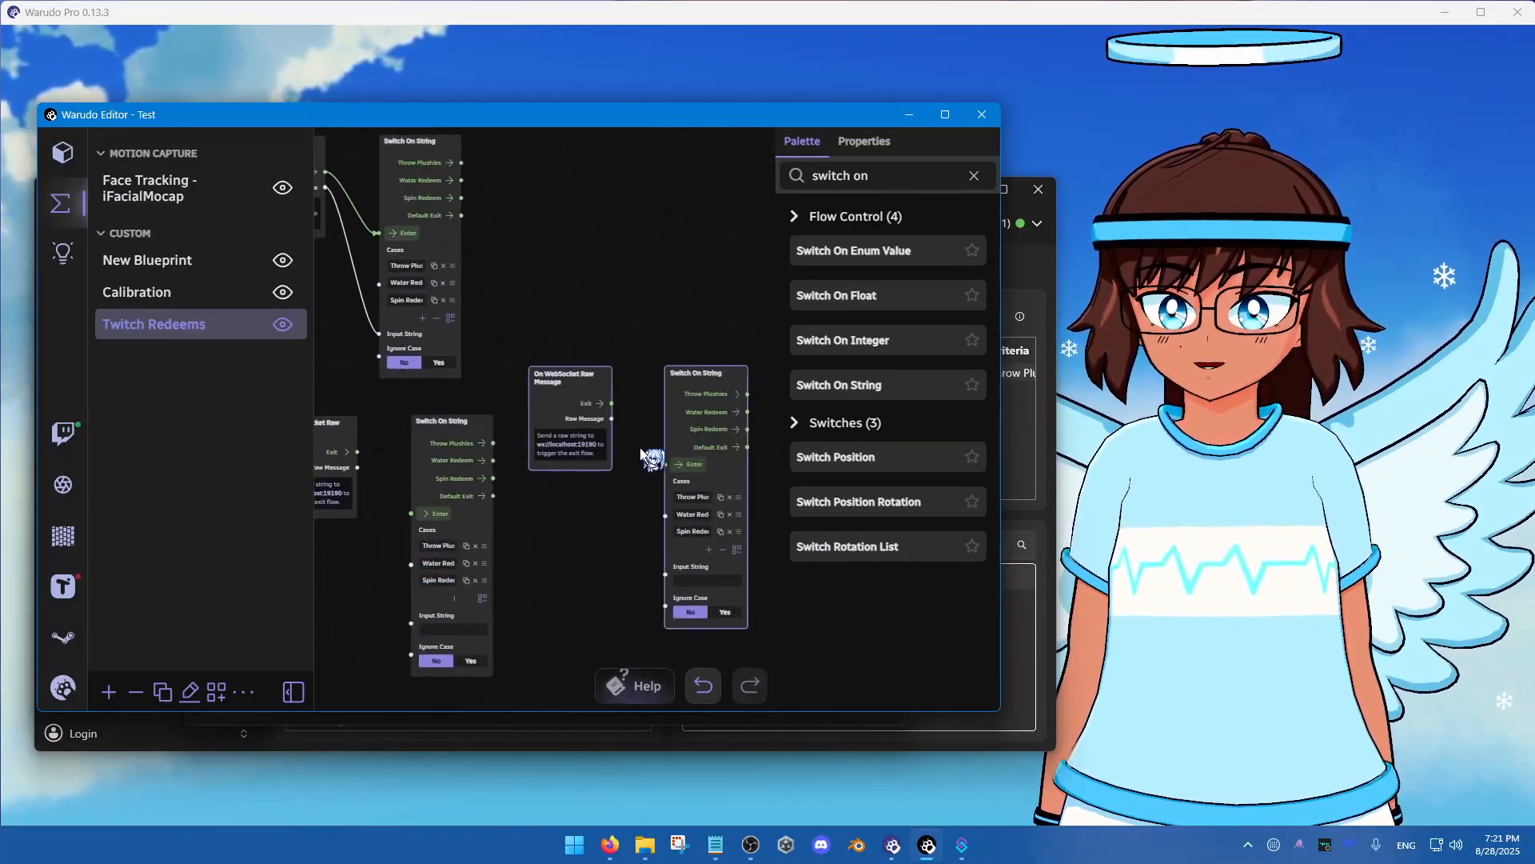
Delete both duplicated pairs of WebSocket and switch nodes from the blueprint
scroll(531, 451, "down", 3)
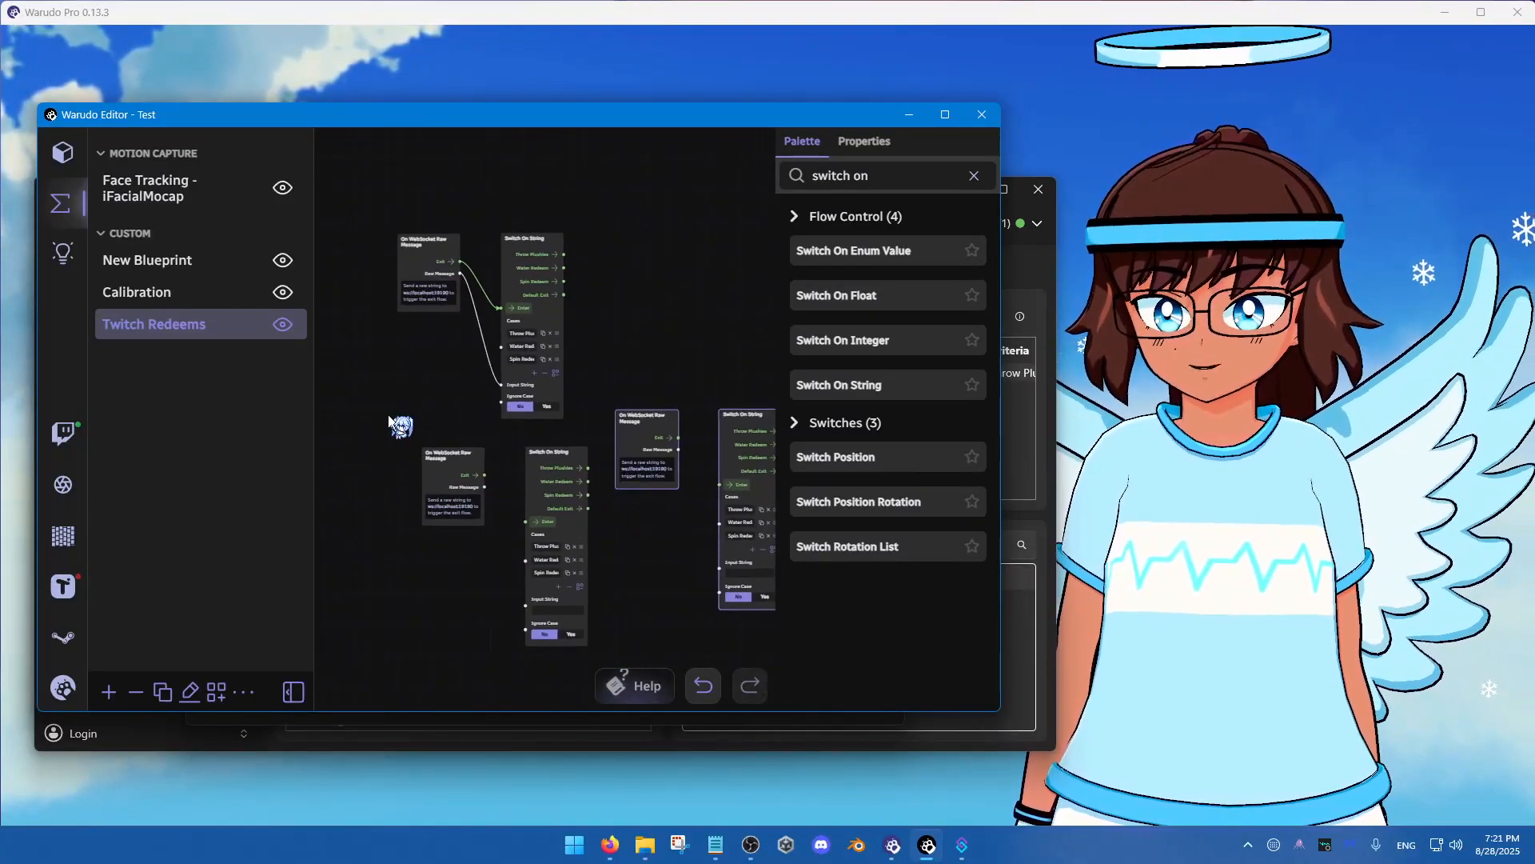
left_click_drag(392, 417, 651, 552)
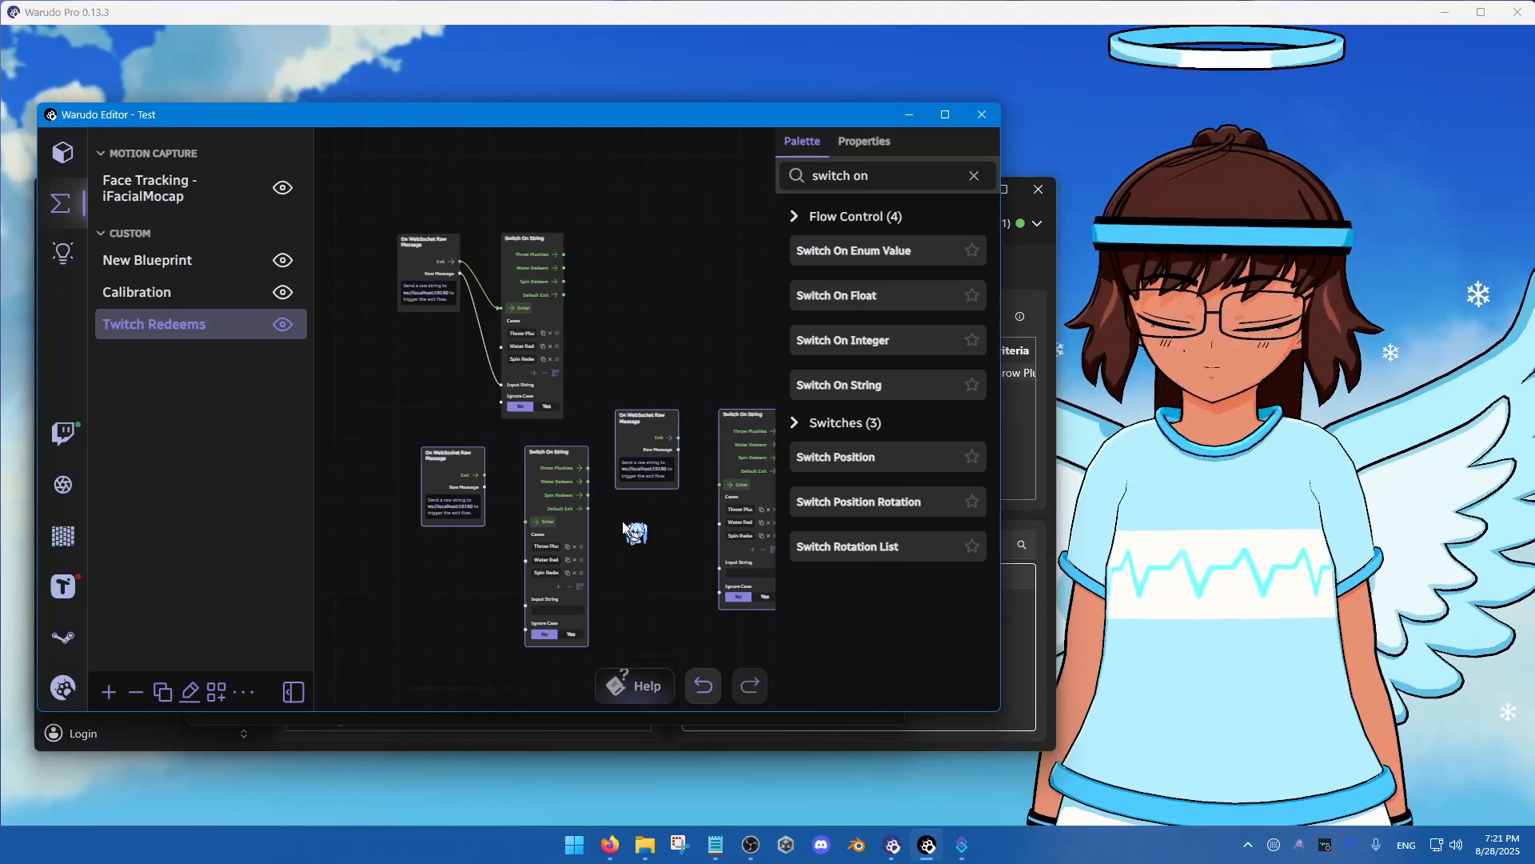
key("Delete")
Add a Throw Prop node beside Switch On String and connect the Throw Plushies output to its Enter input
scroll(628, 397, "up", 5)
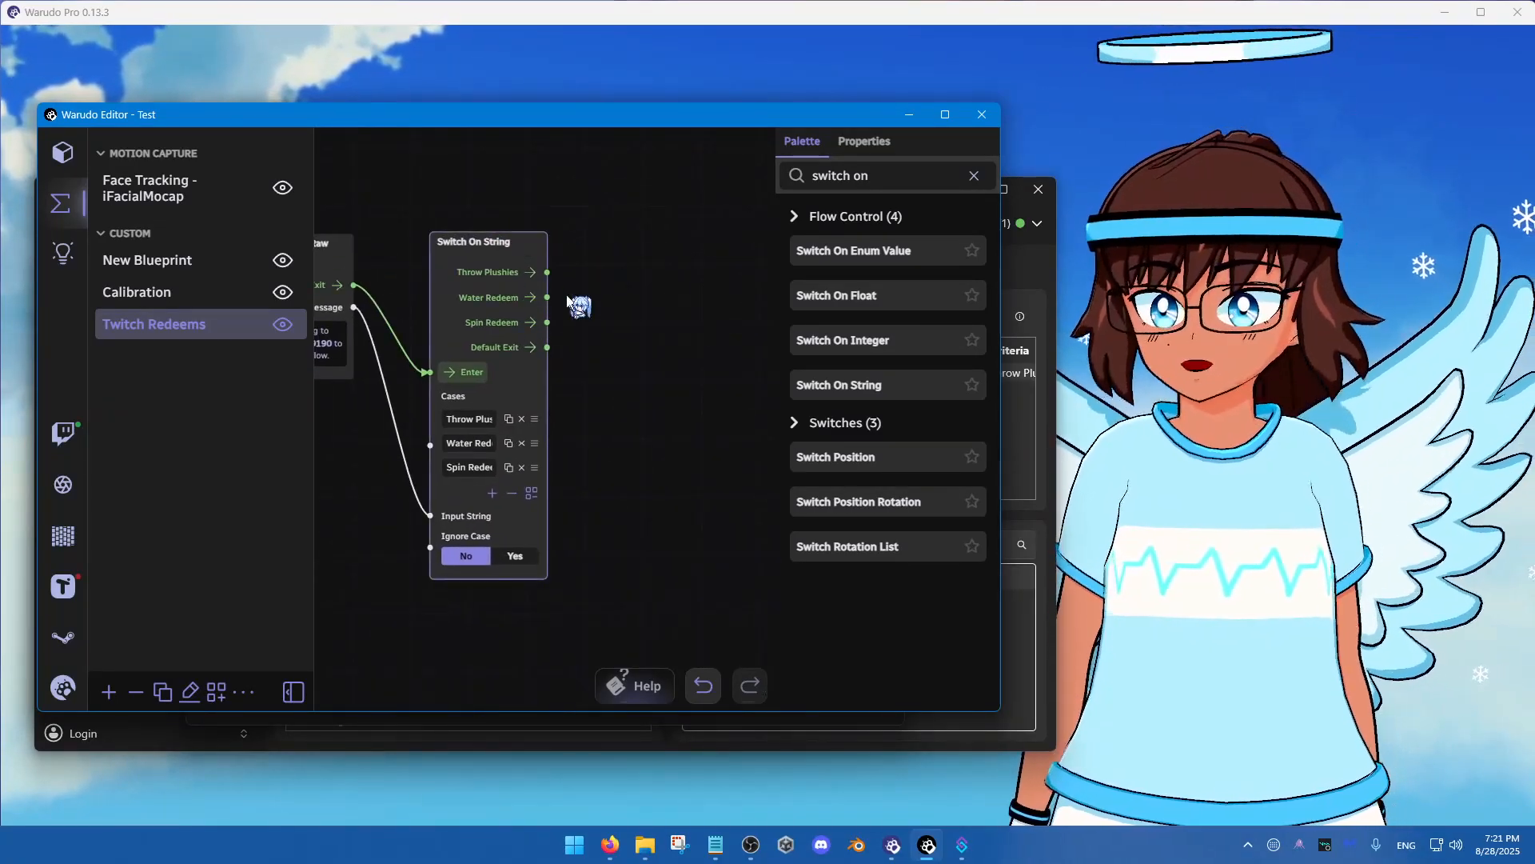
scroll(668, 320, "down", 1)
left_click_drag(669, 321, 558, 353)
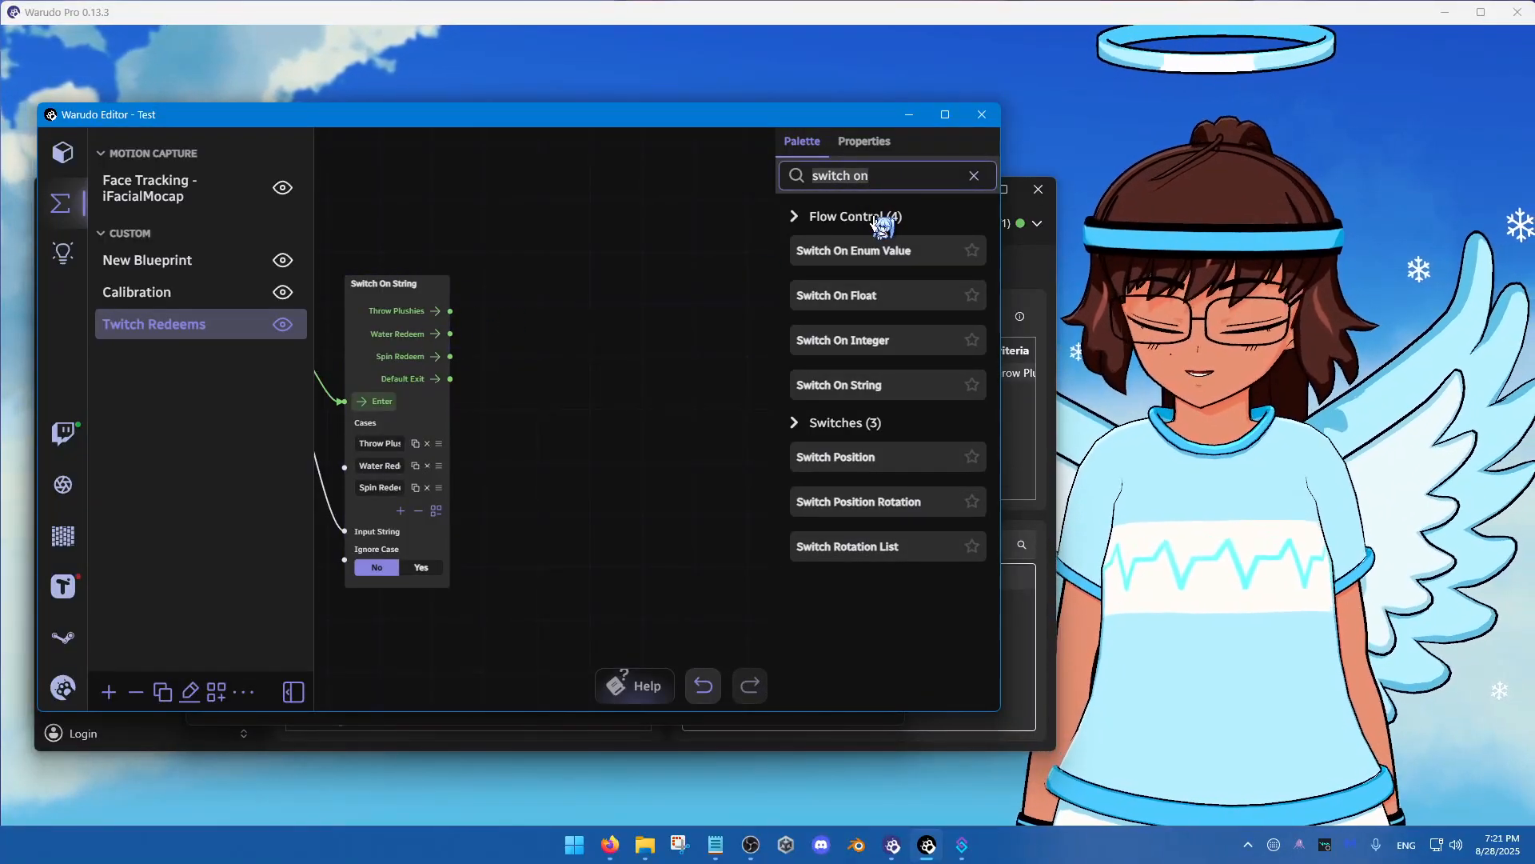
type("throw")
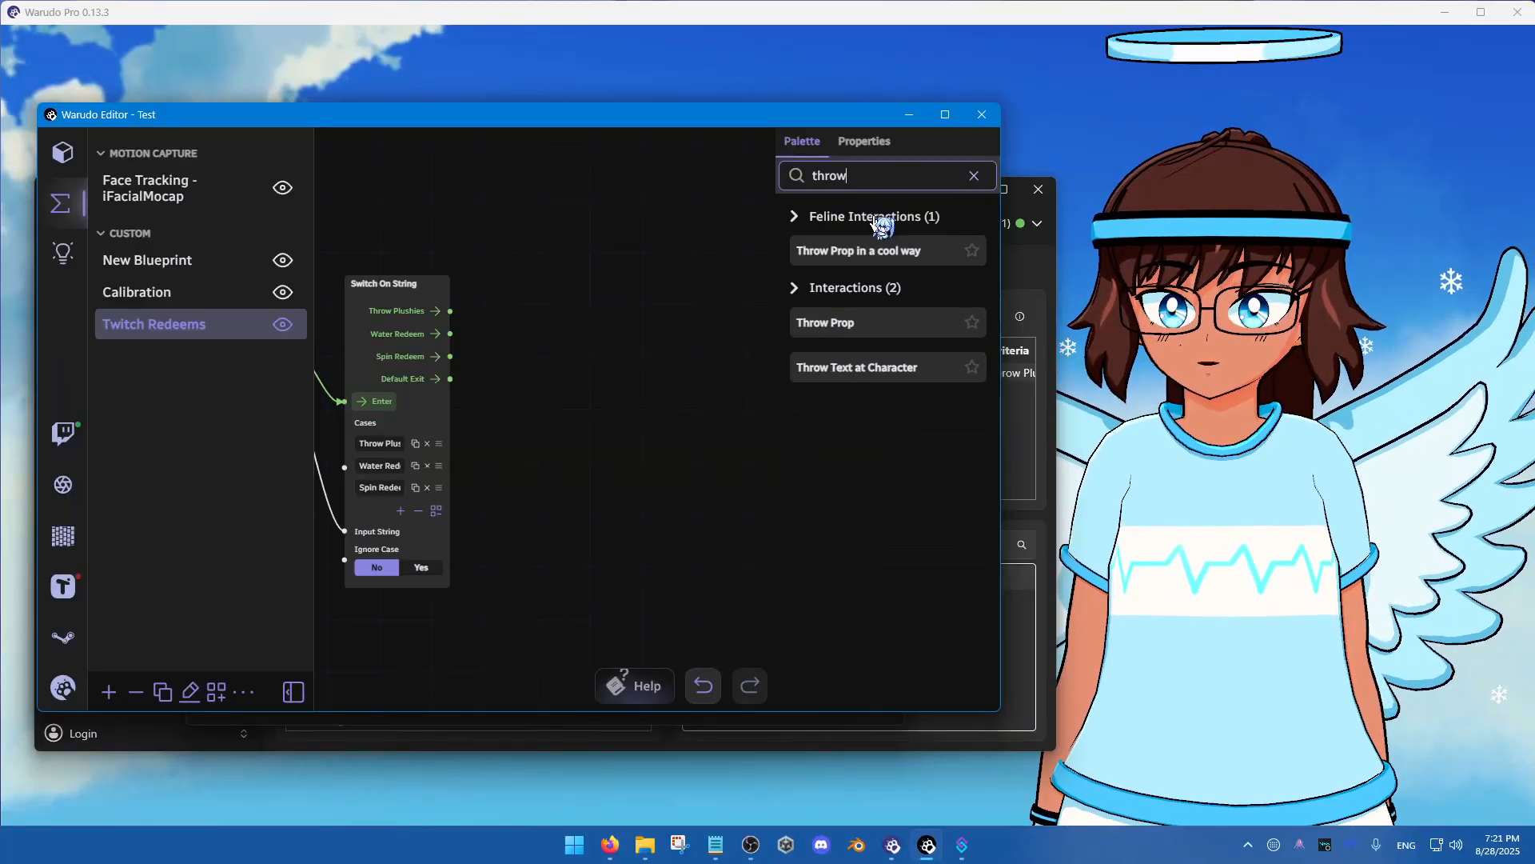
left_click(839, 324)
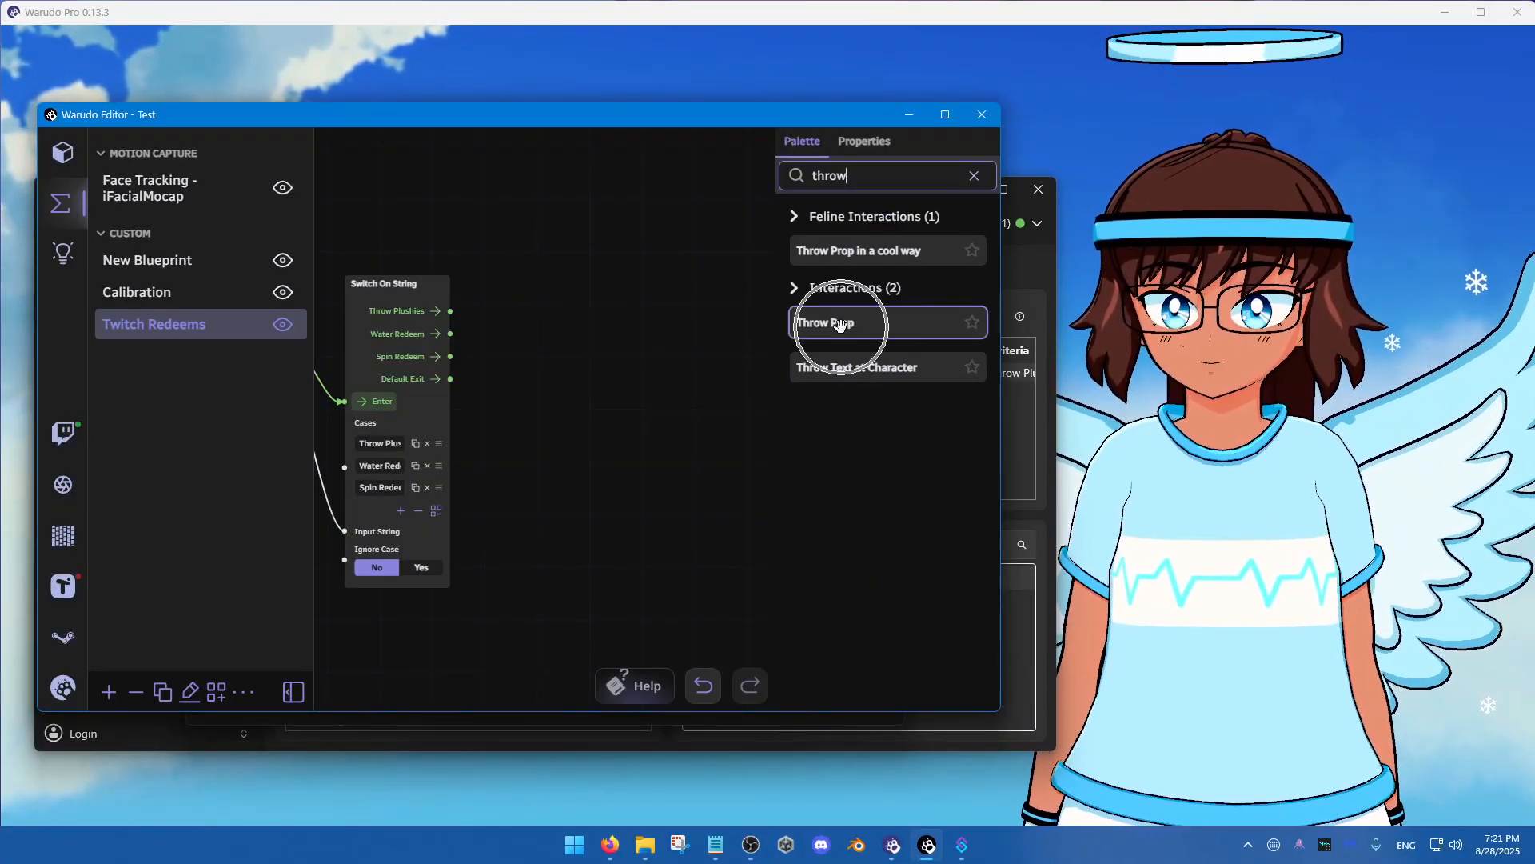
left_click_drag(841, 324, 559, 339)
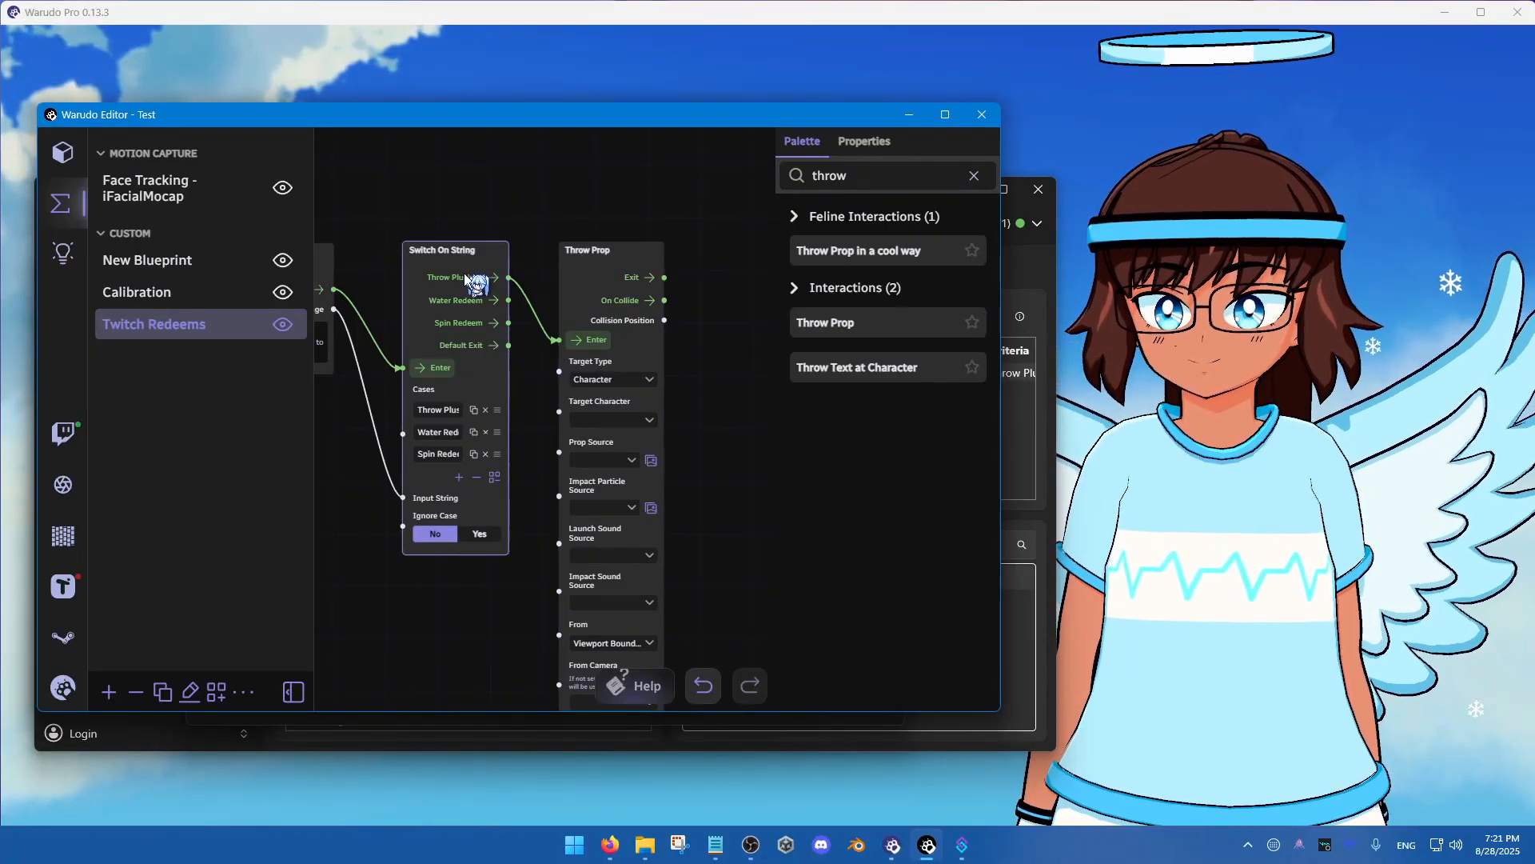
Set the Throw Prop node's Target Character to Character 1 and its Prop Source to Puffin
left_click(612, 420)
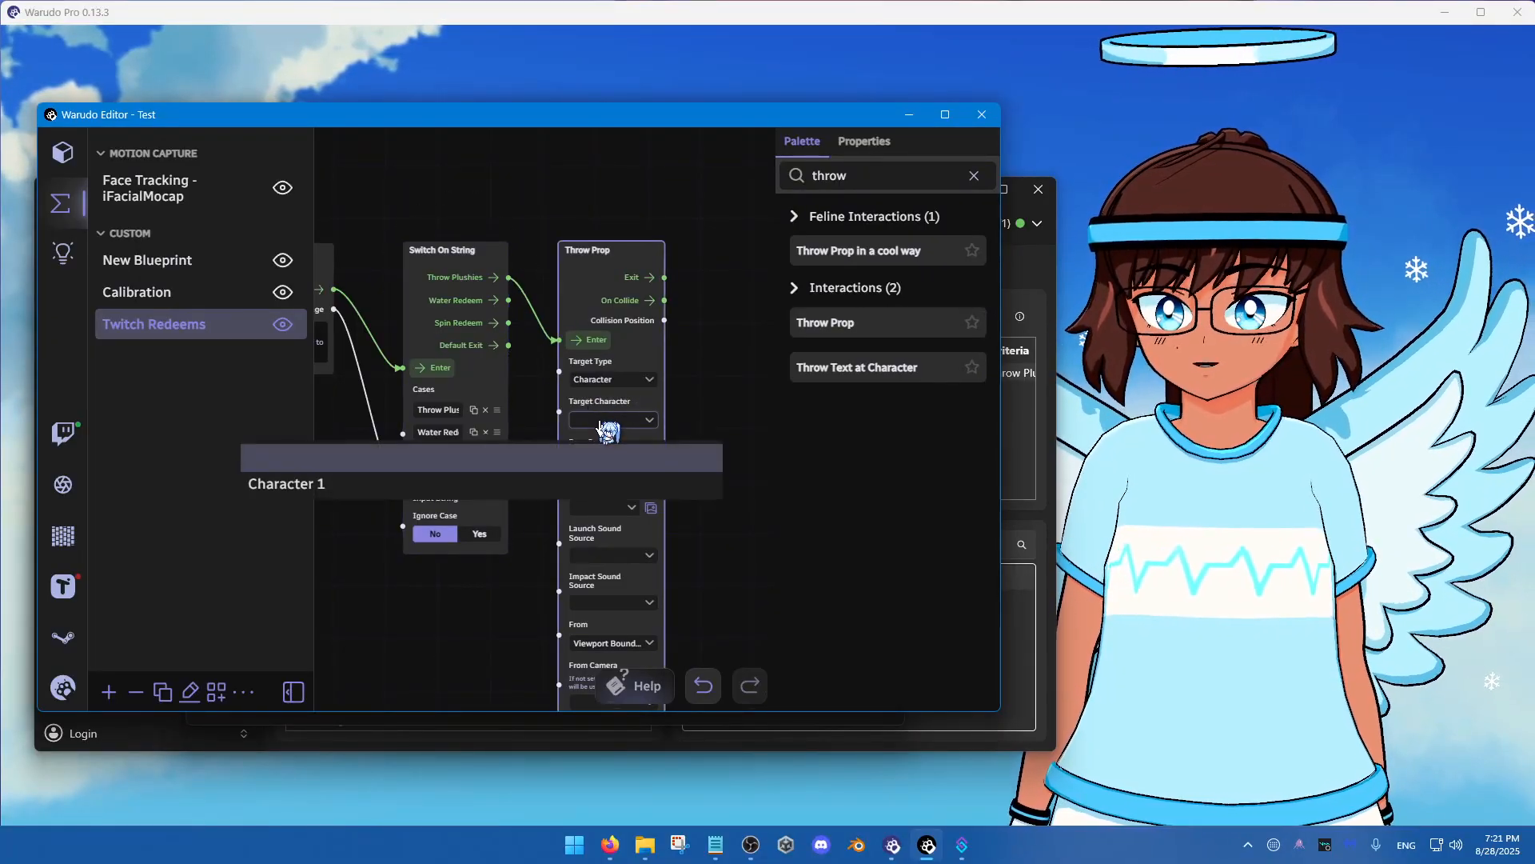
left_click(557, 482)
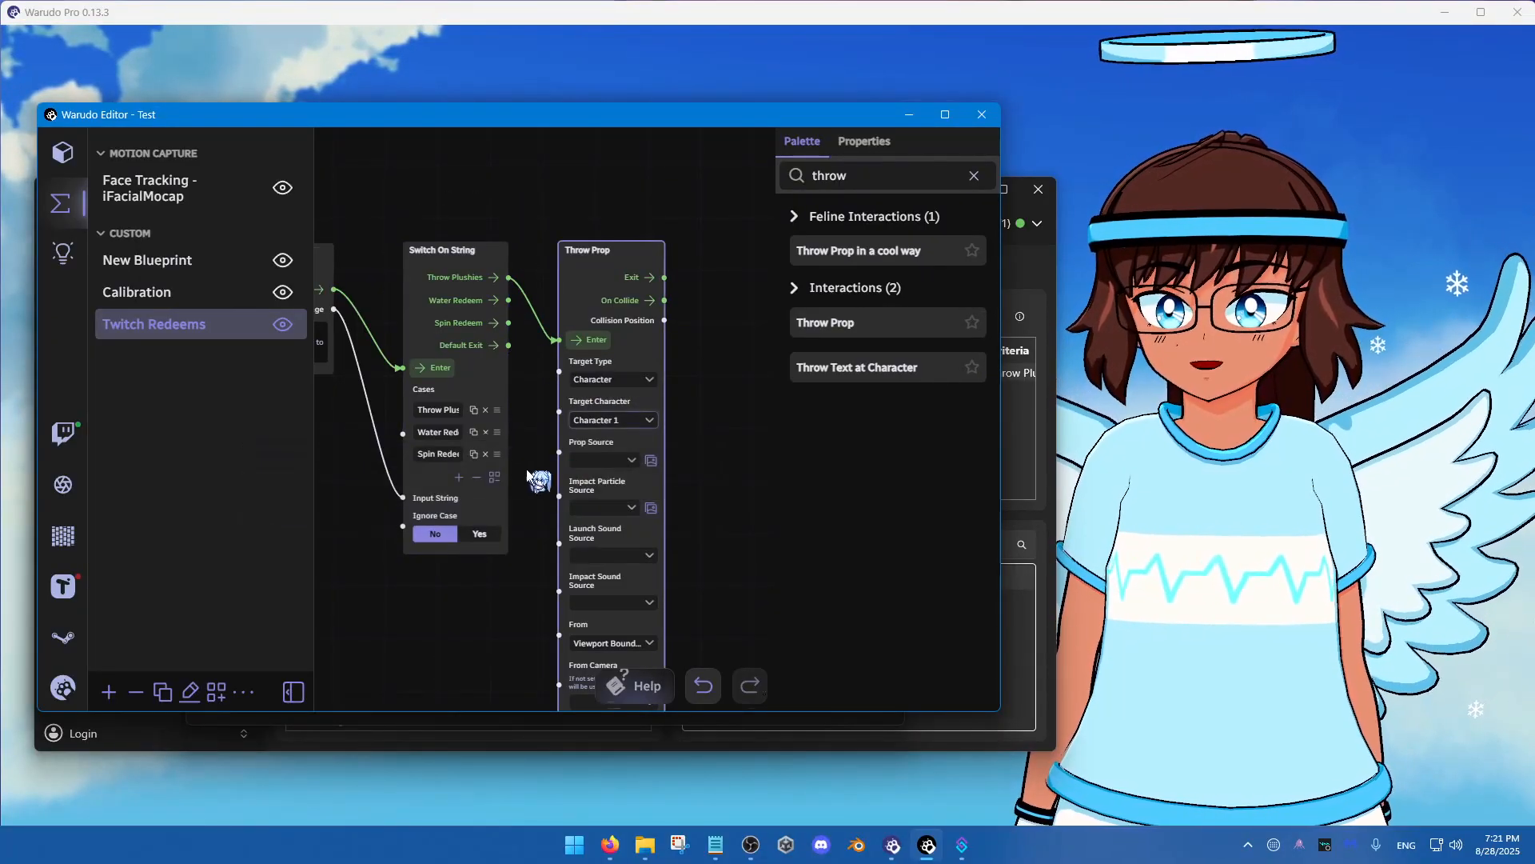
left_click(634, 463)
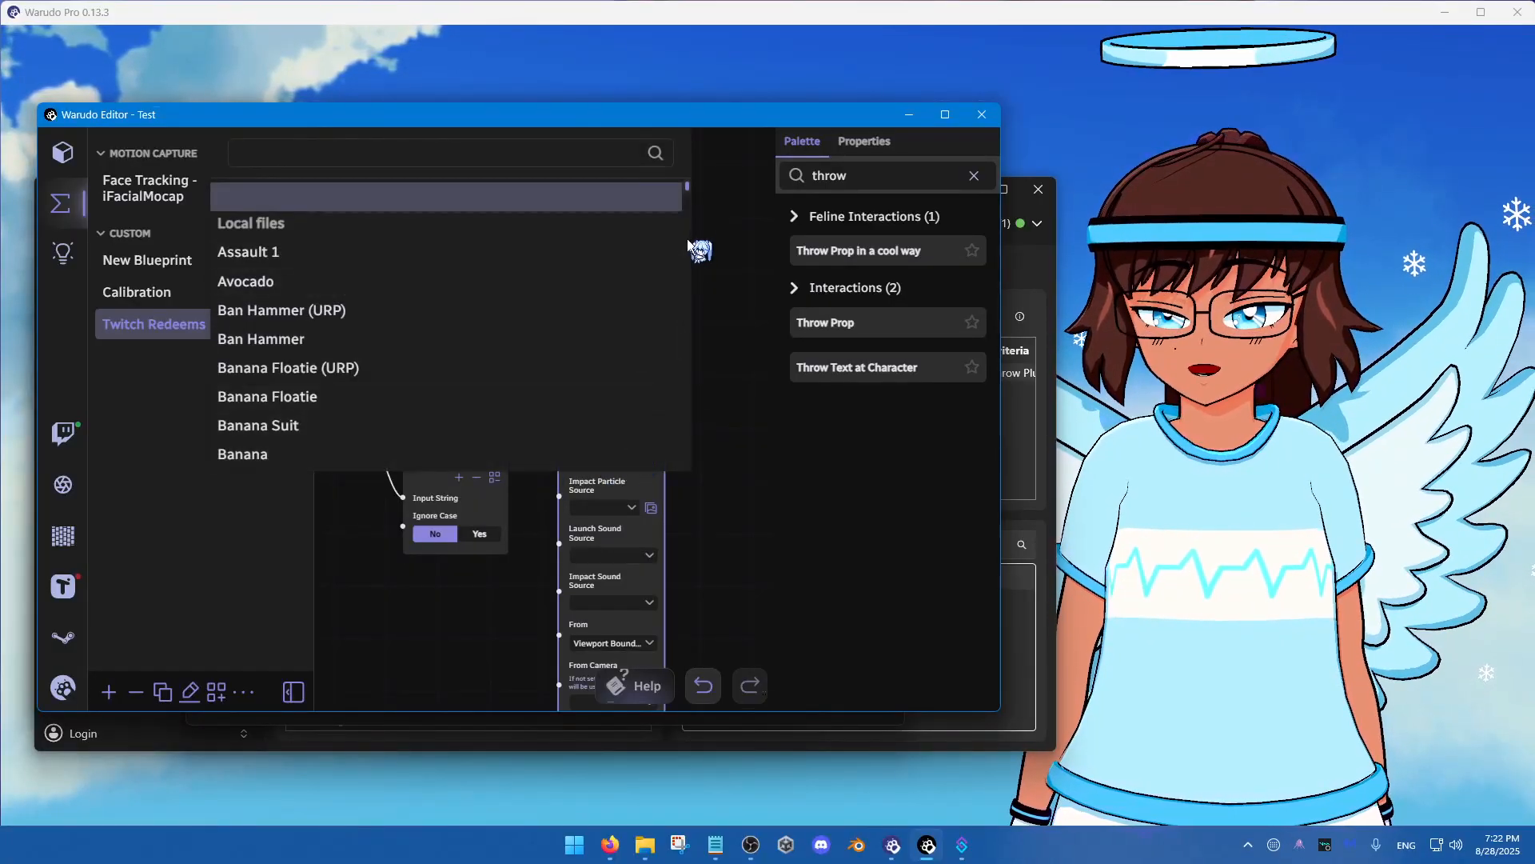
mouse_move(688, 372)
left_mouse_down()
mouse_move(686, 485)
mouse_move(693, 398)
left_mouse_up()
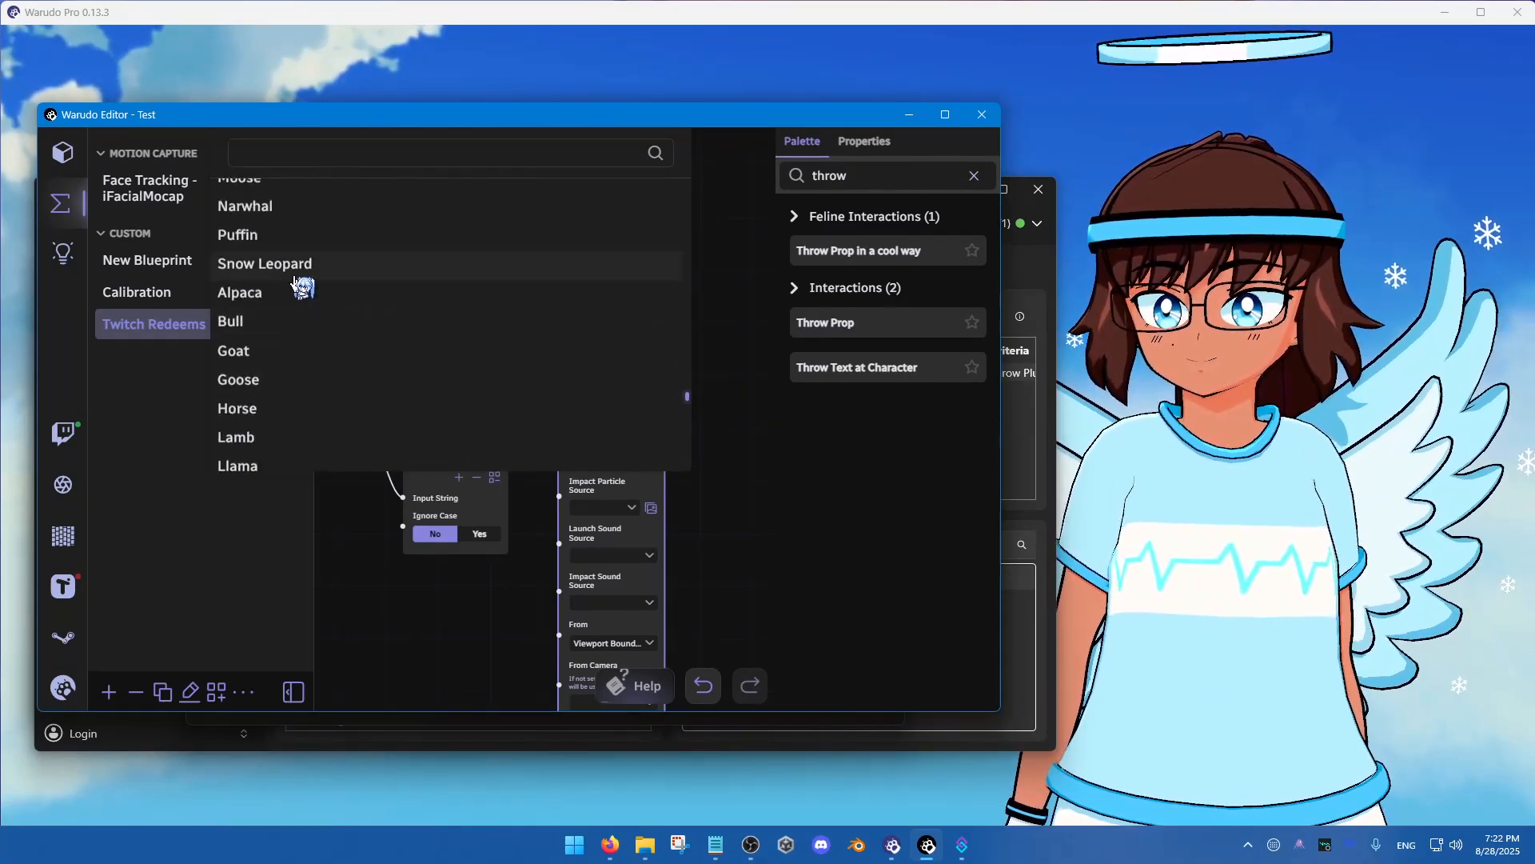
left_click(300, 236)
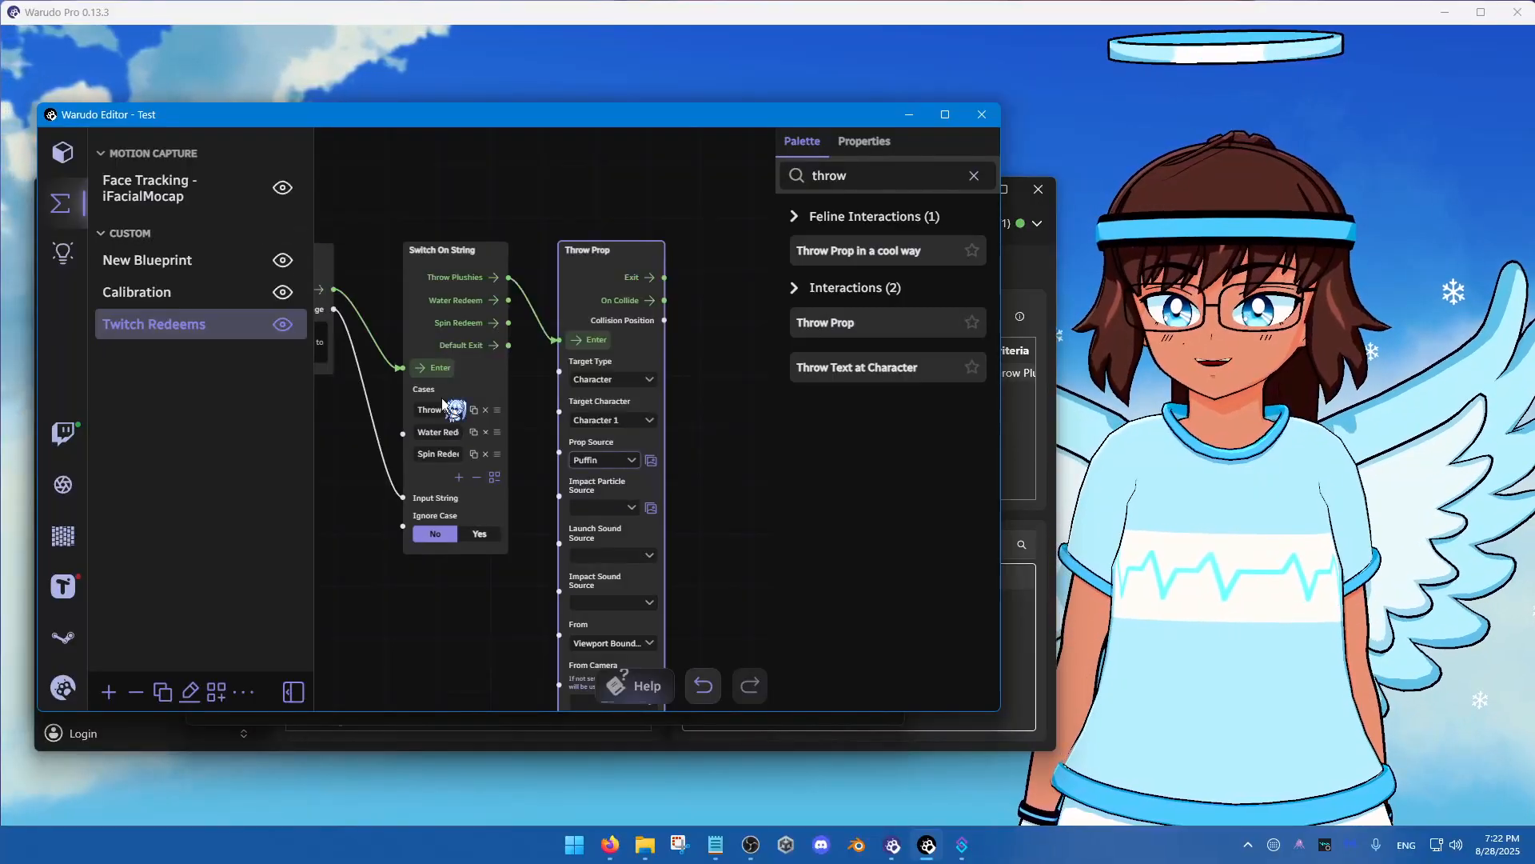
Set the Throw Prop node's Impact Particle Source to a "Ground Pow…" effect
scroll(473, 607, "down", 2)
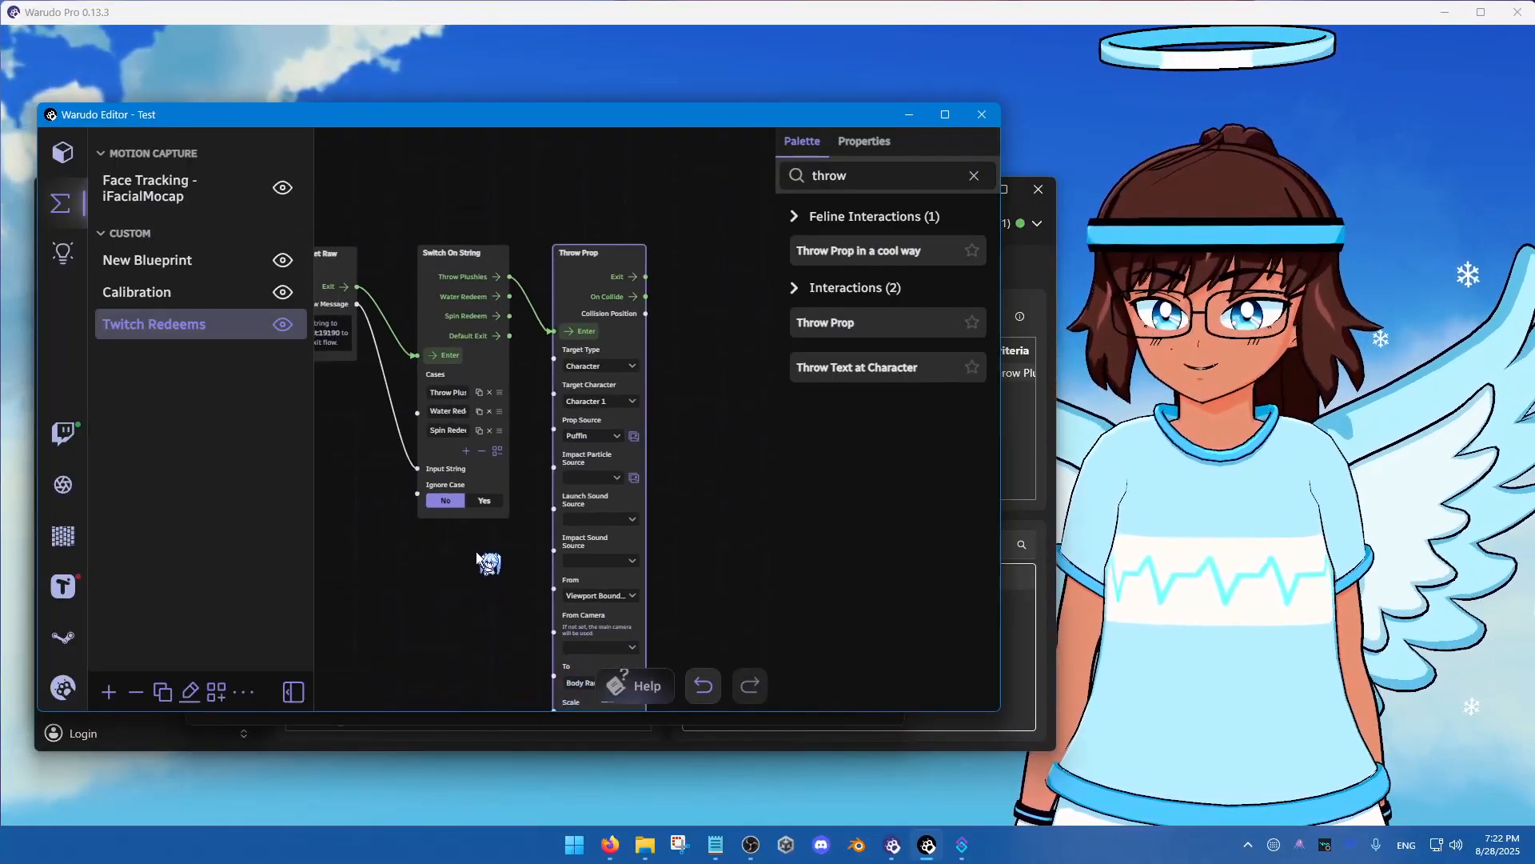
scroll(478, 568, "up", 1)
left_click_drag(491, 609, 538, 510)
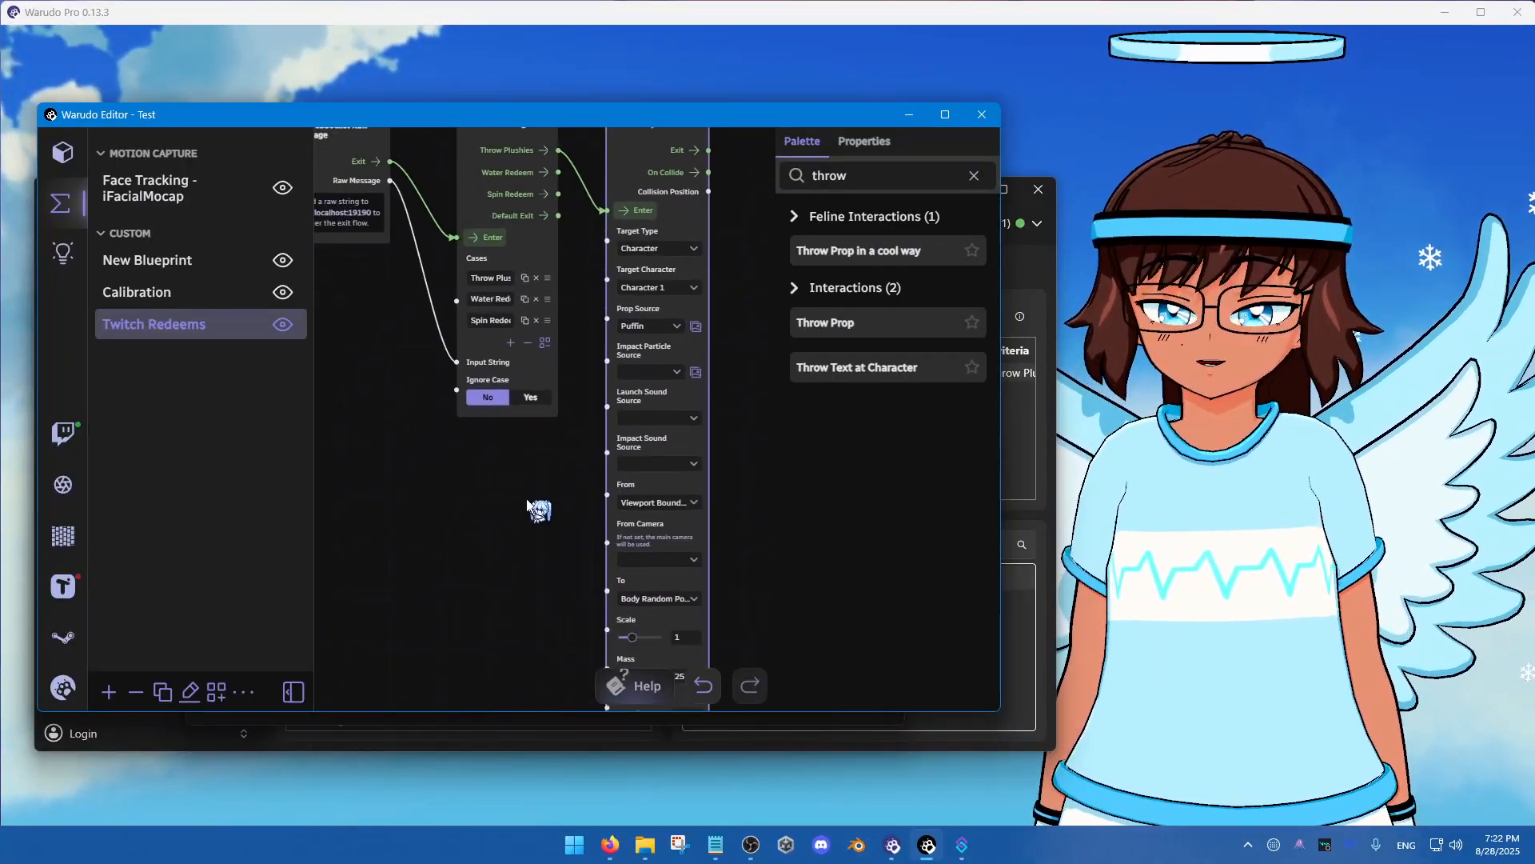
left_click(648, 372)
scroll(483, 370, "down", 15)
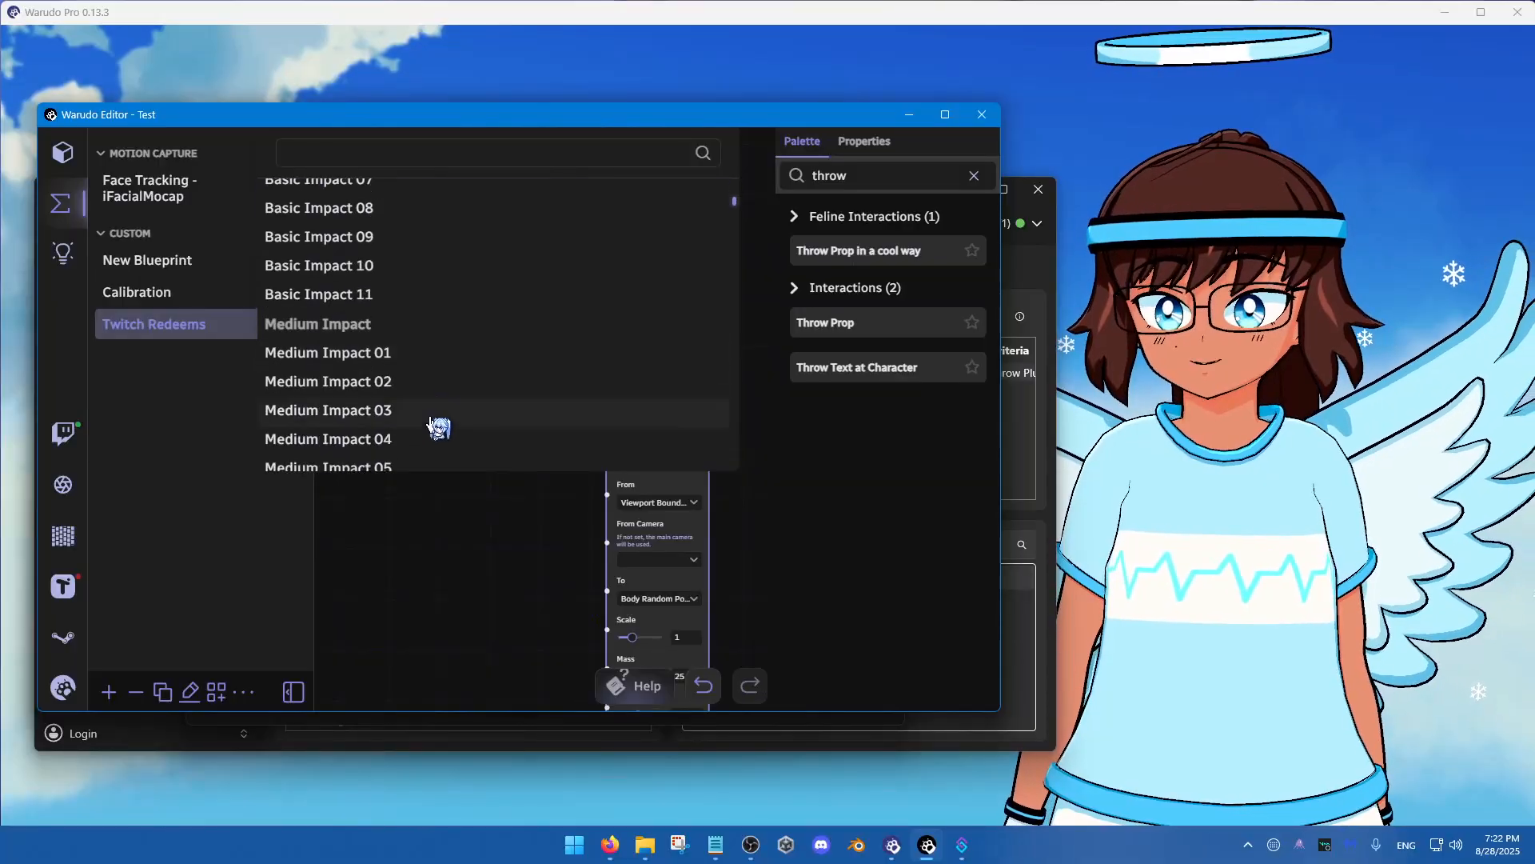
scroll(416, 381, "down", 5)
left_click(445, 442)
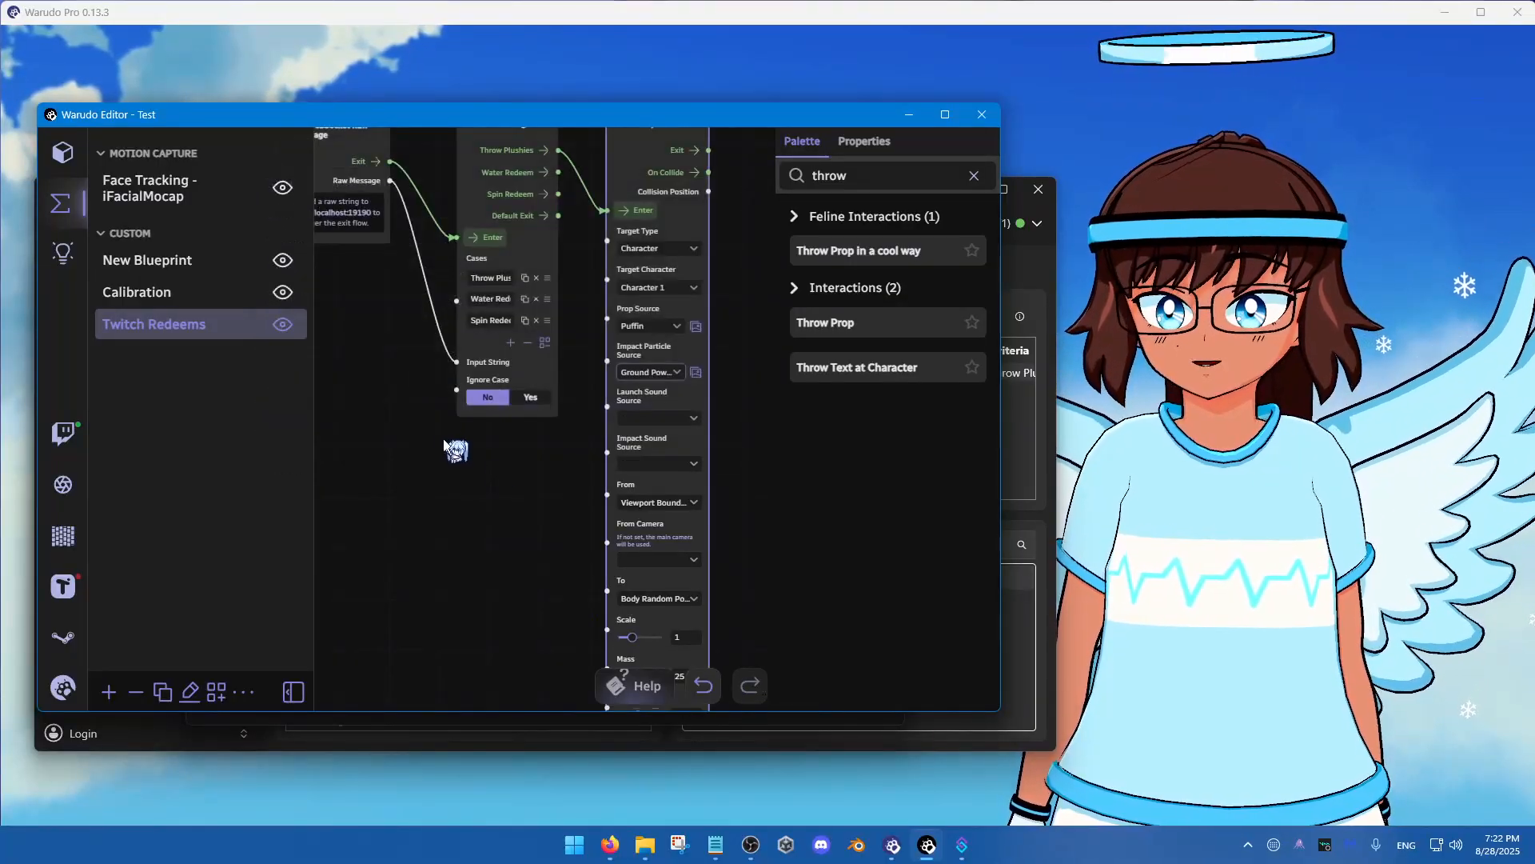
Look through the Launch Sound Source choices without picking one and review the remaining Throw Prop settings
left_click(646, 417)
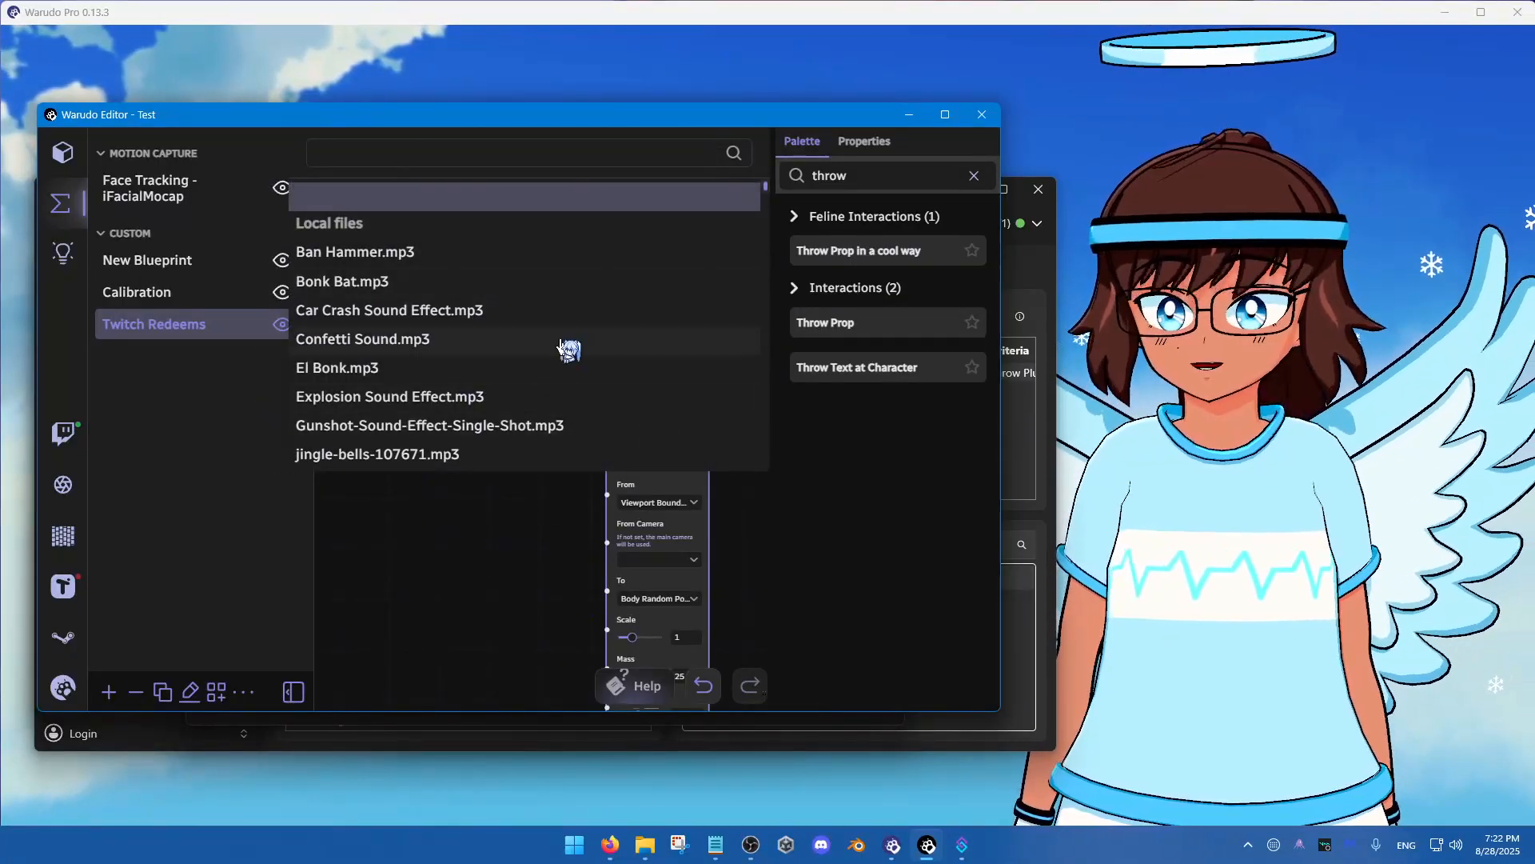
left_click(466, 551)
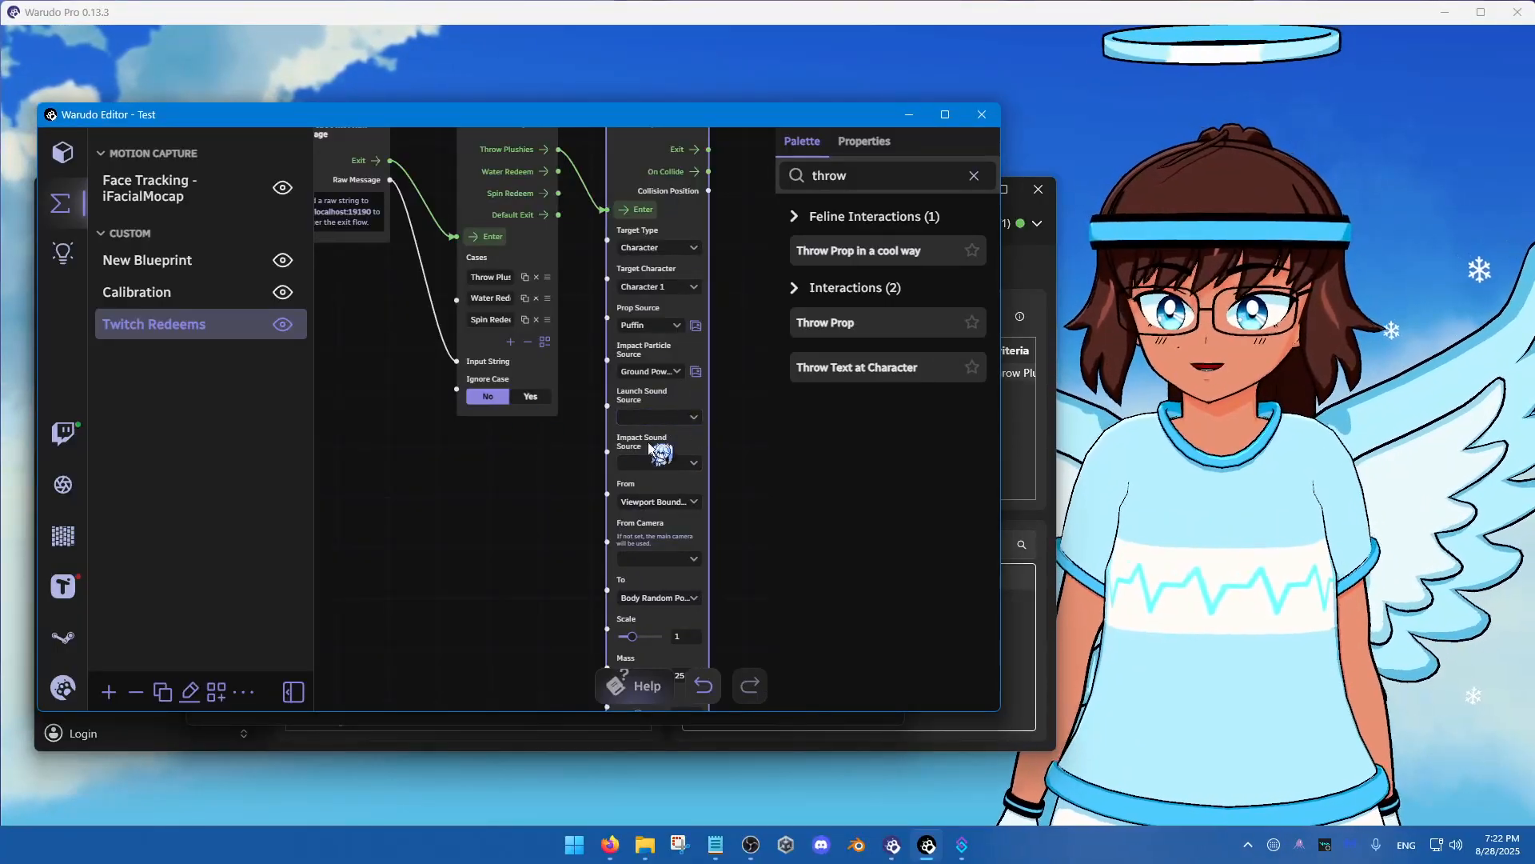
scroll(536, 536, "down", 3)
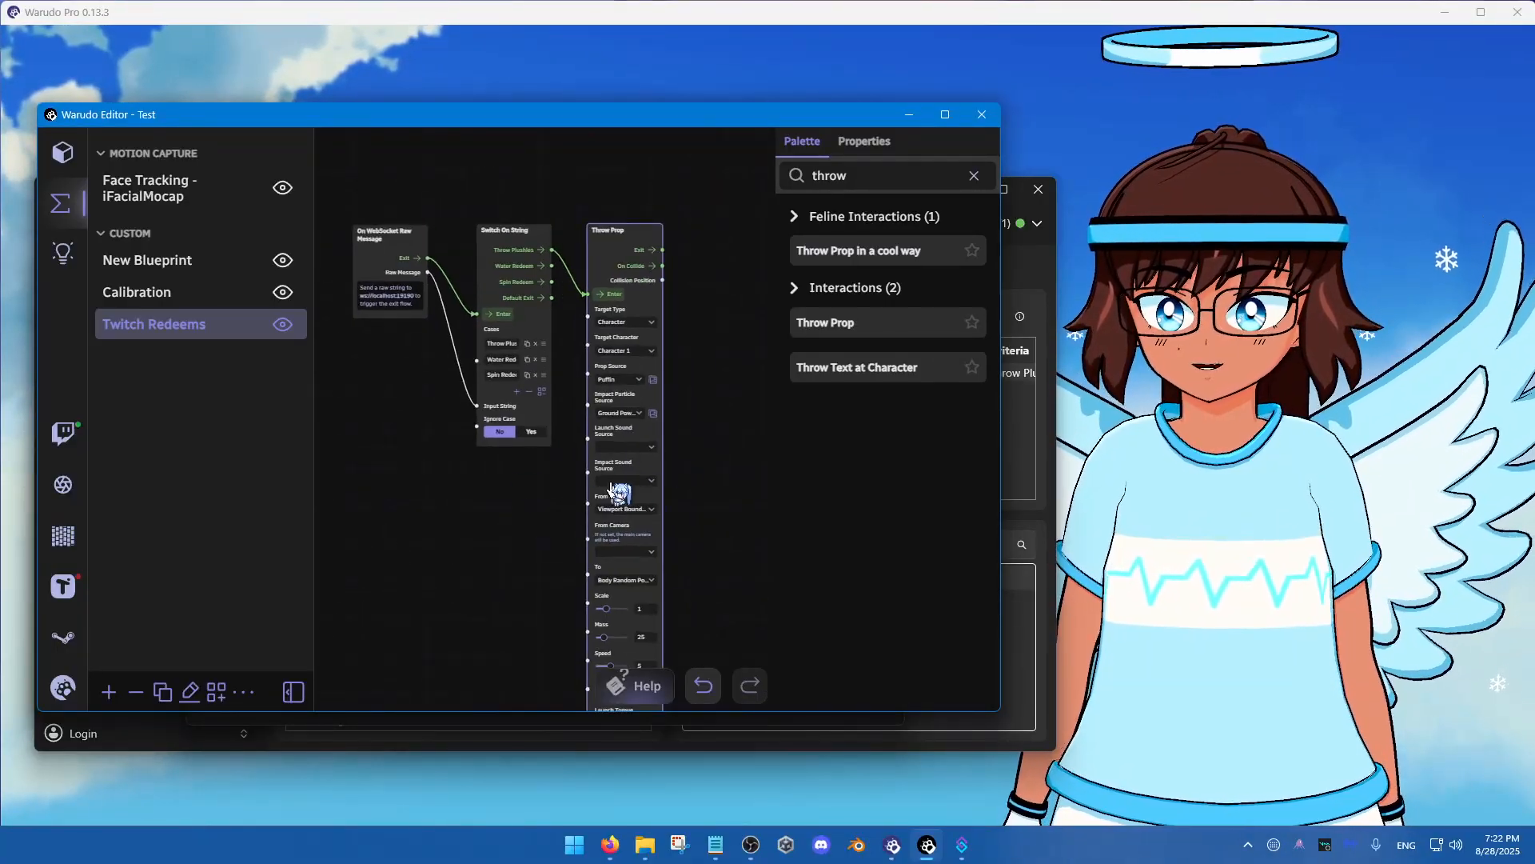
left_click_drag(519, 548, 496, 439)
scroll(515, 495, "down", 2)
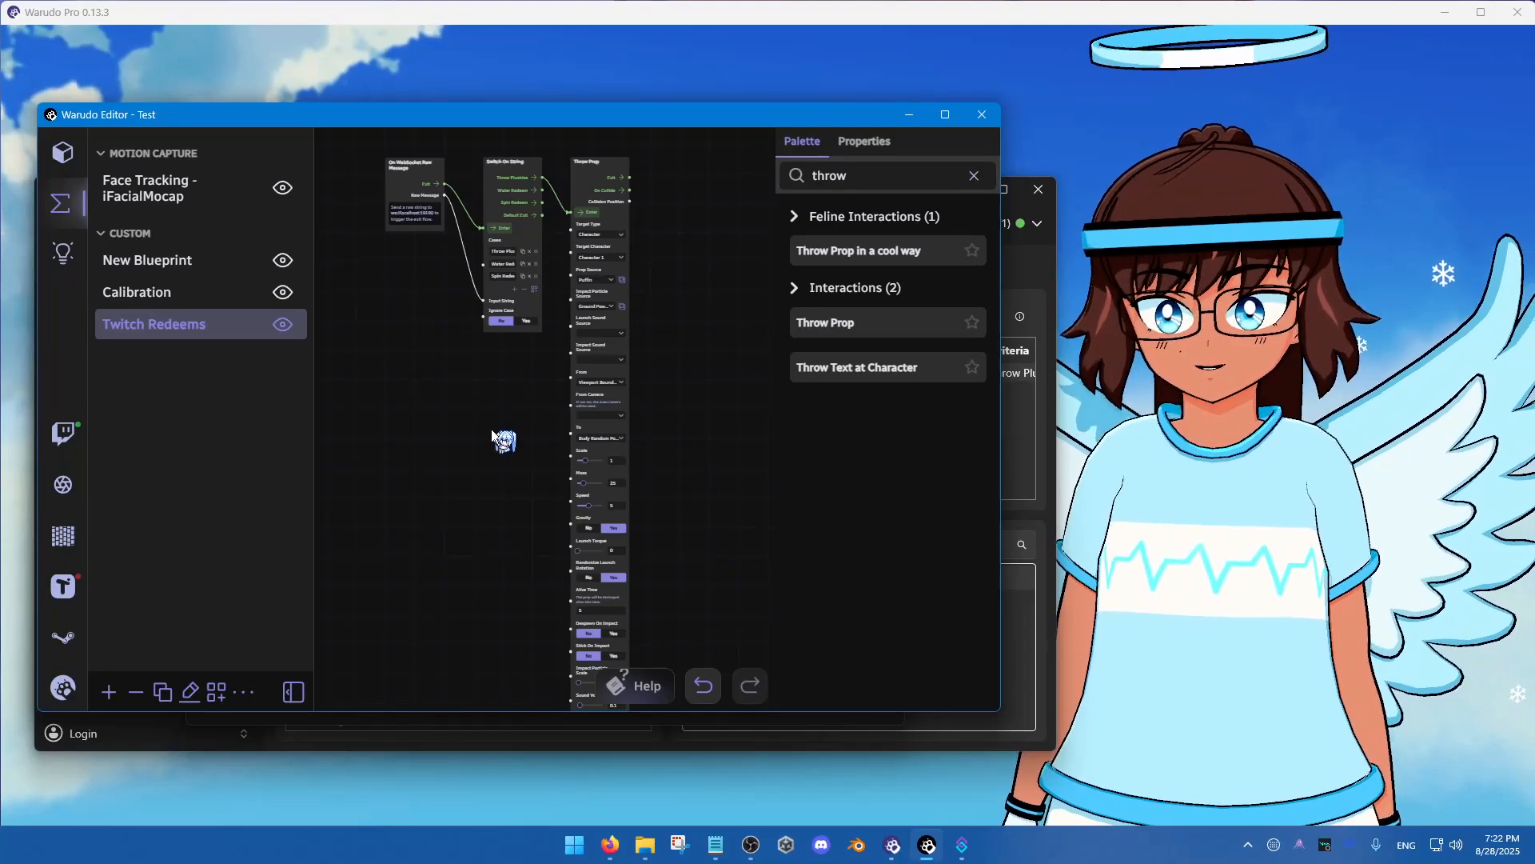
scroll(505, 430, "up", 3)
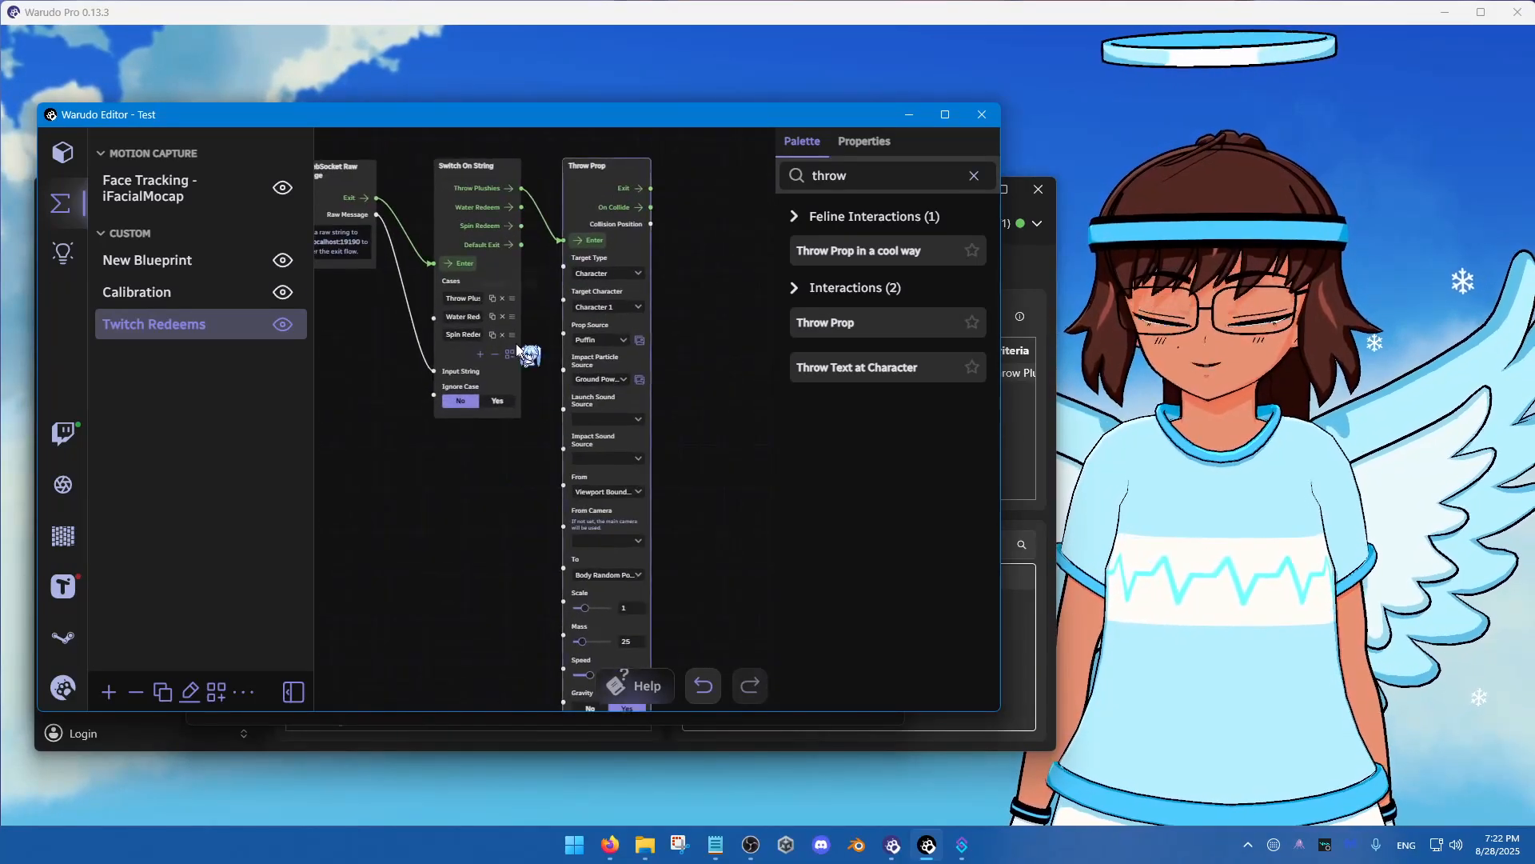
Reposition the Throw Prop node slightly farther from the Switch On String node, near the same height
left_click_drag(592, 165, 627, 179)
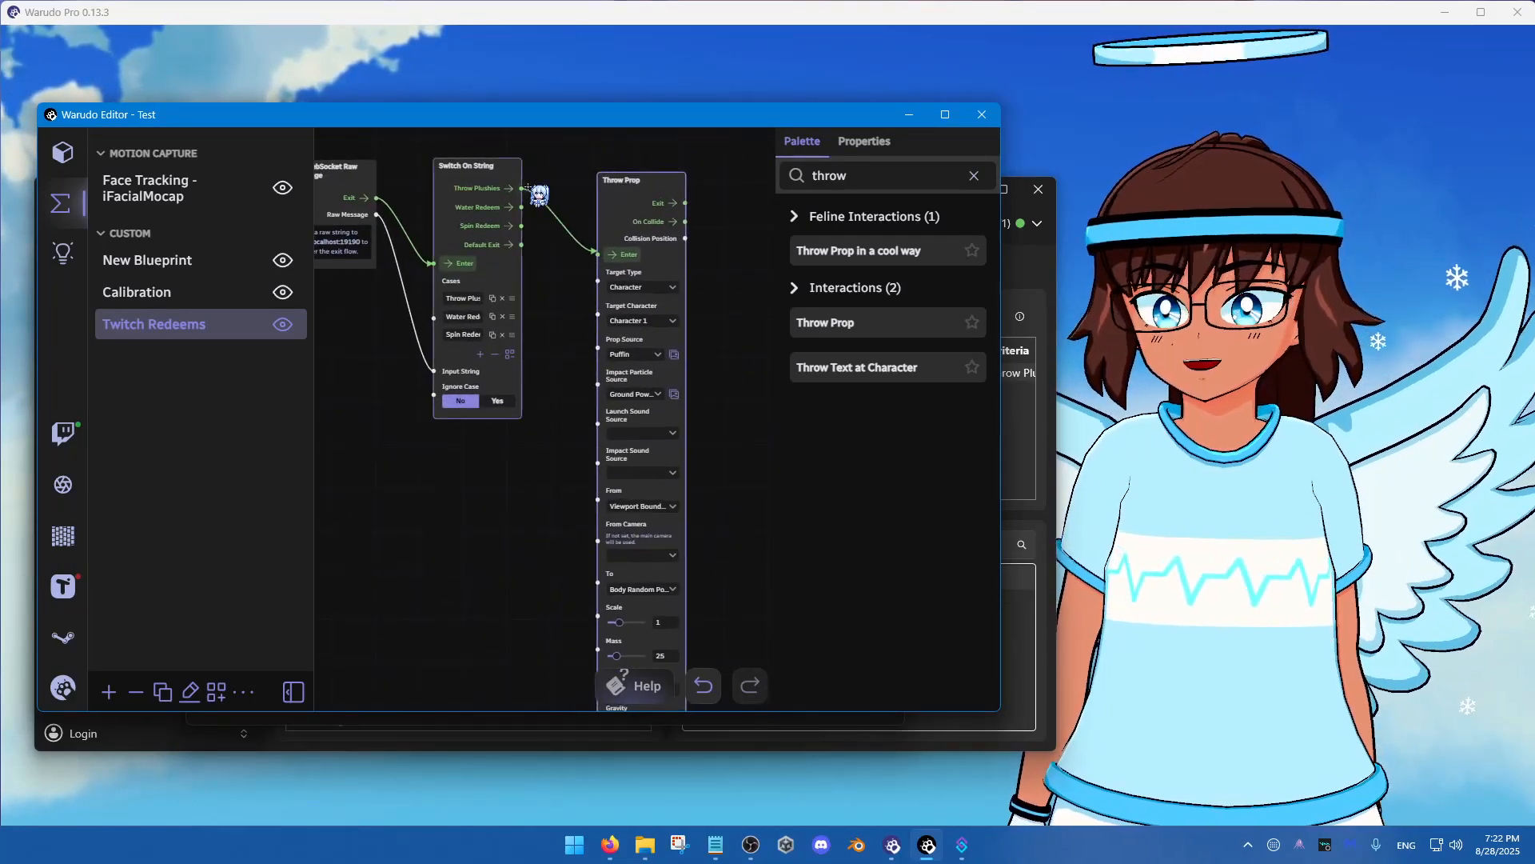
left_click_drag(550, 231, 557, 295)
scroll(557, 297, "up", 2)
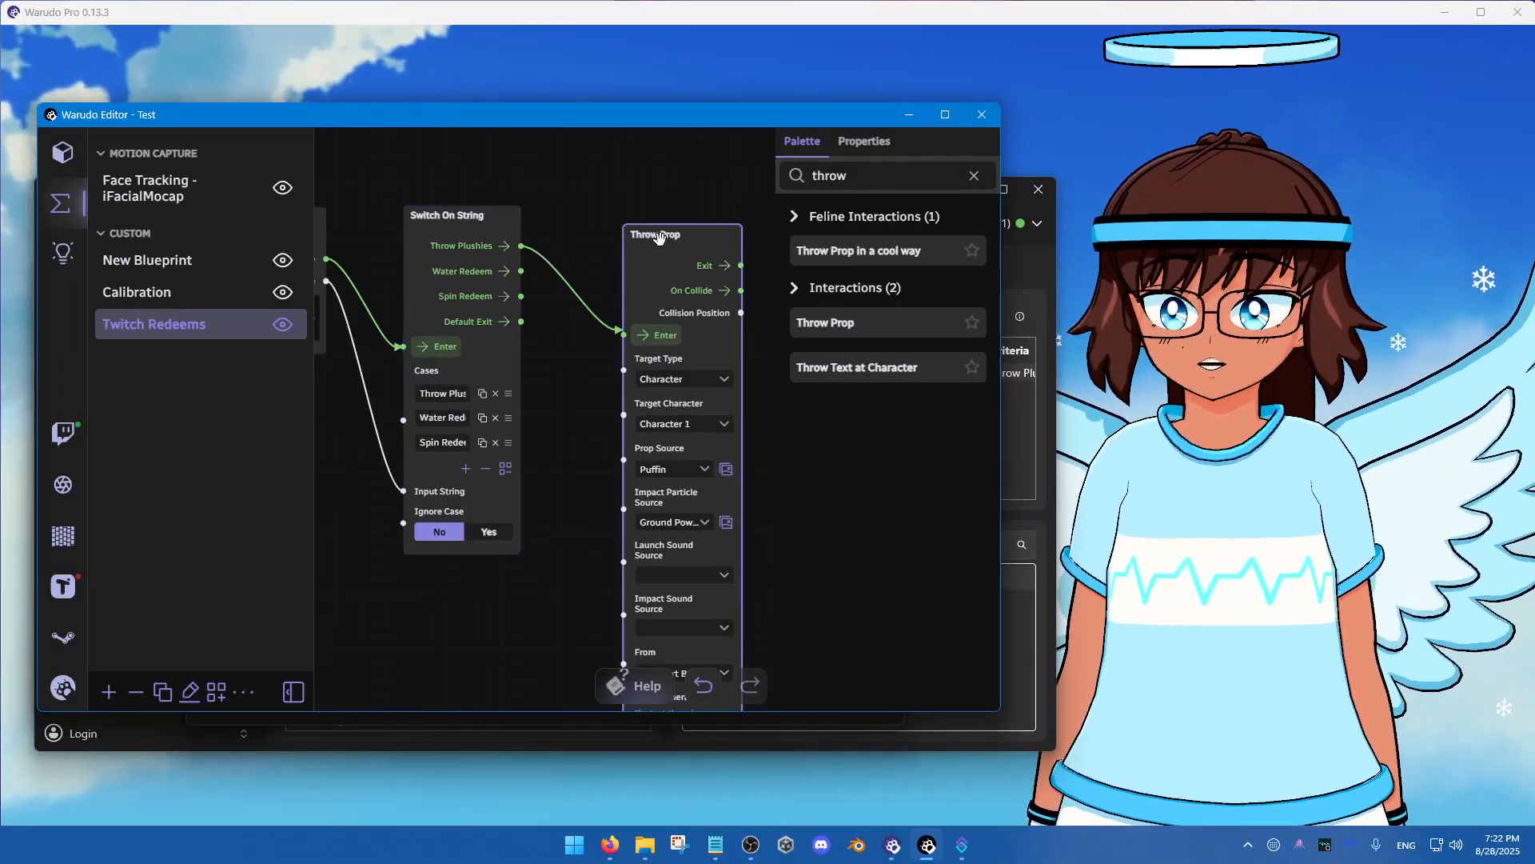
left_click_drag(658, 238, 632, 203)
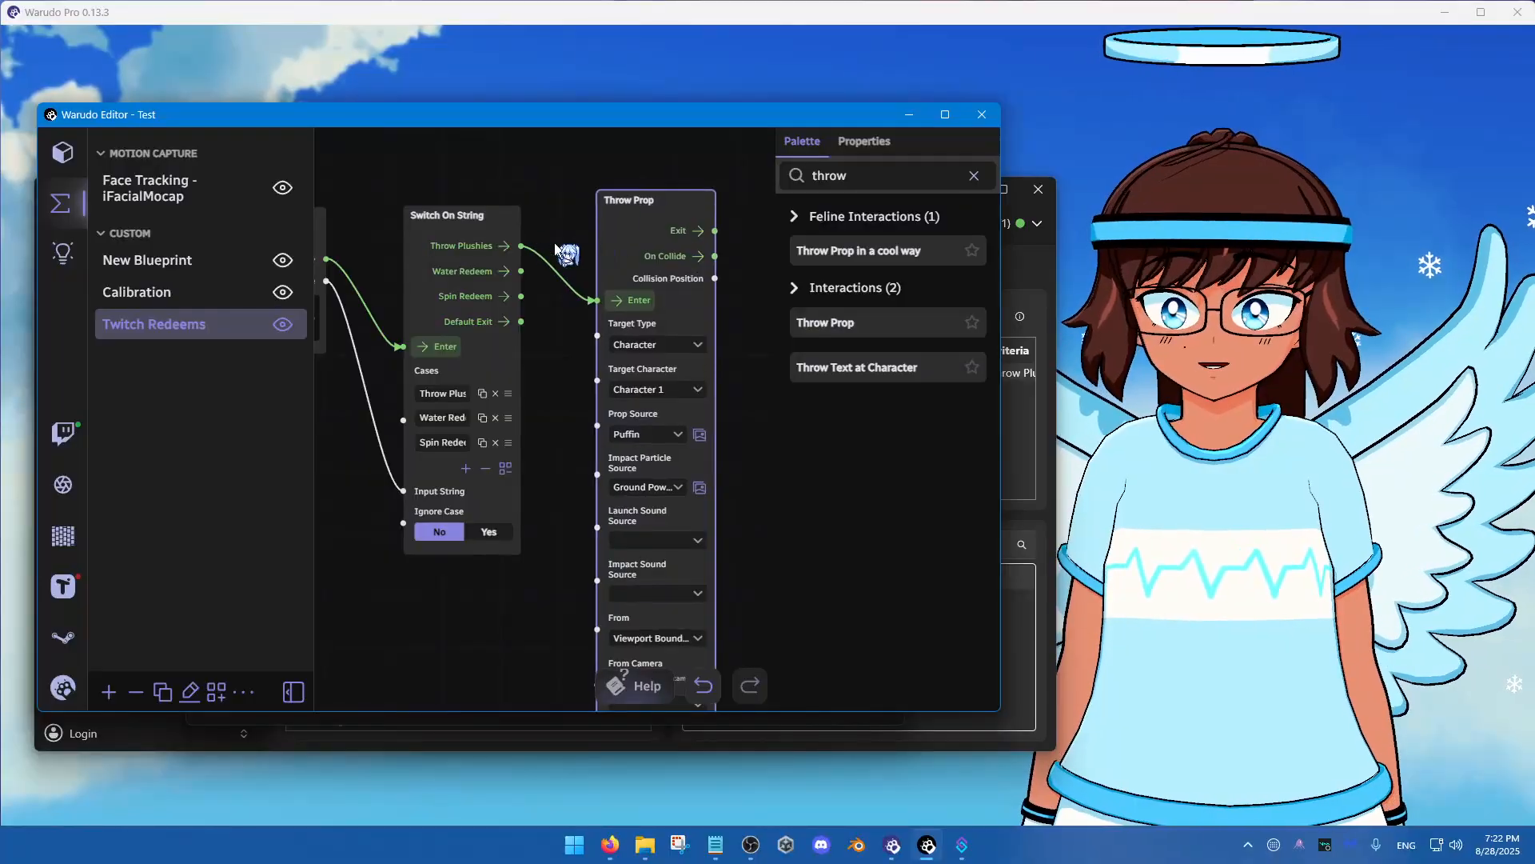
scroll(560, 260, "down", 1)
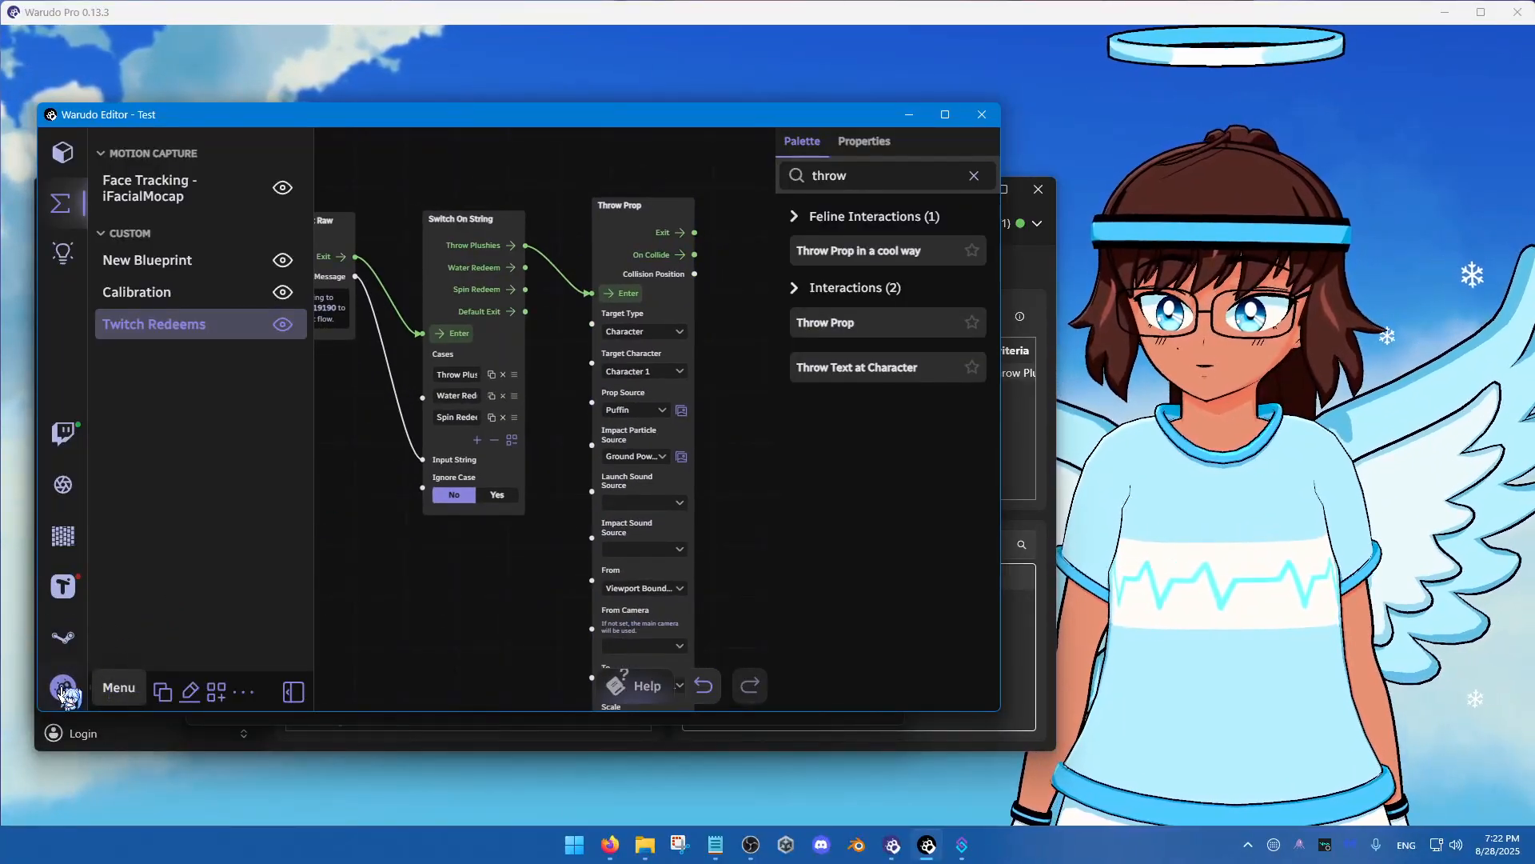
Save the scene and move the Warudo Editor window aside to uncover Streamer.bot
left_click(62, 688)
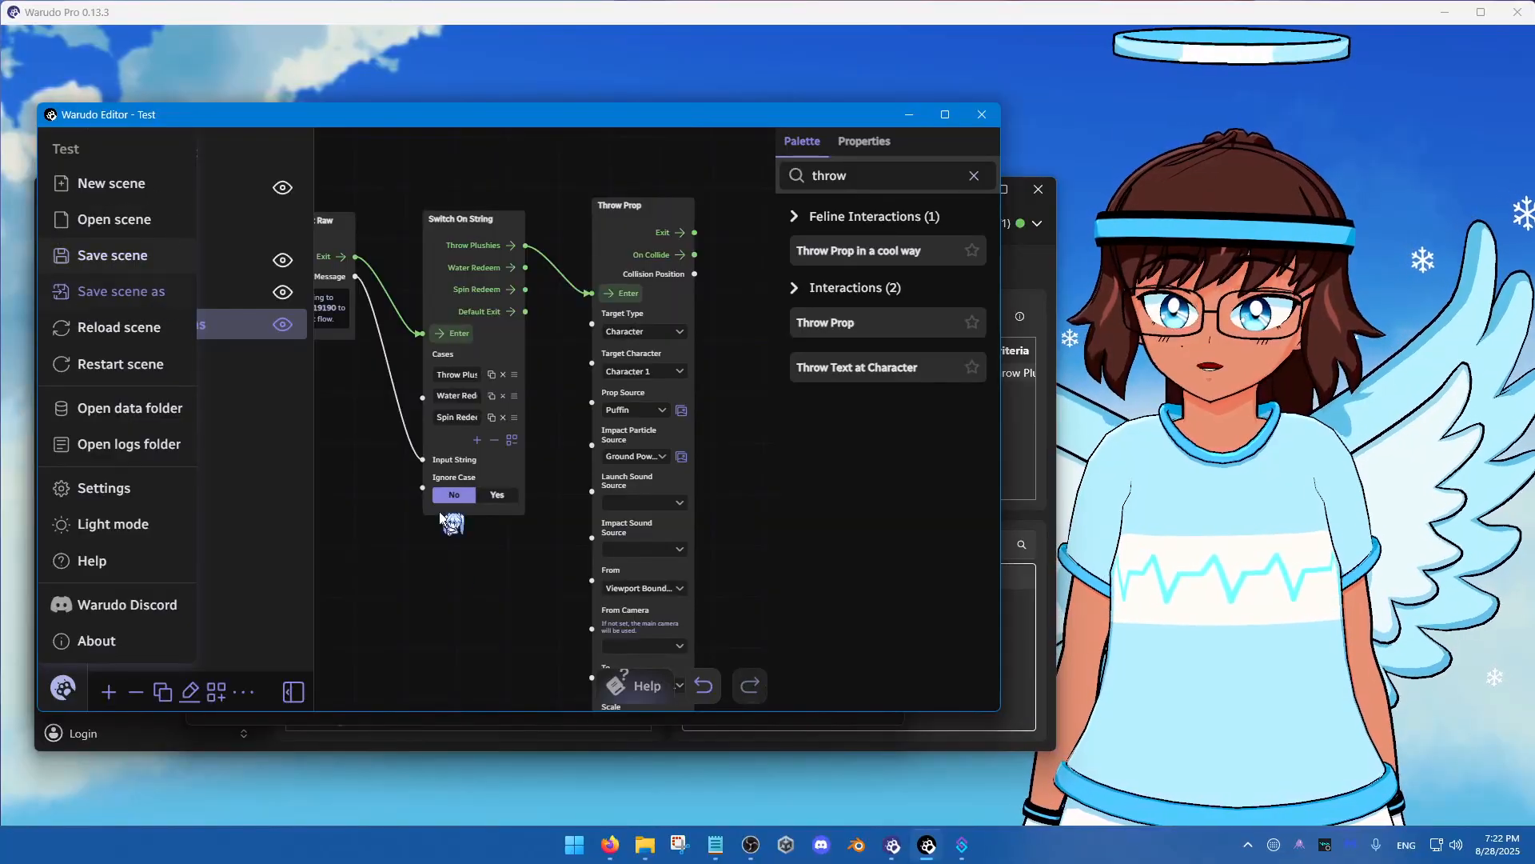
left_click(112, 256)
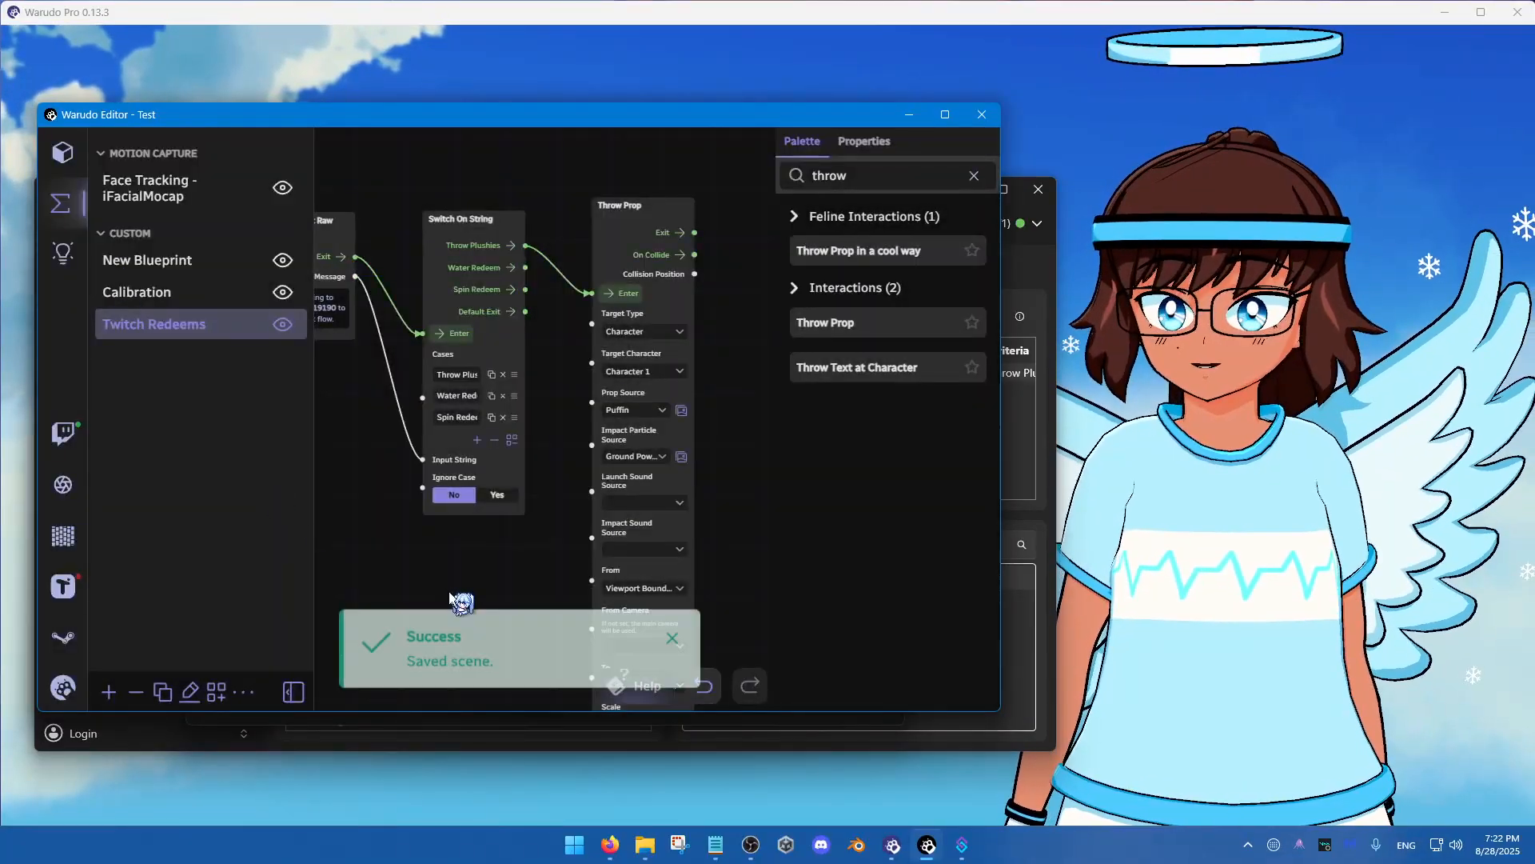
scroll(484, 577, "down", 1)
scroll(480, 574, "down", 1)
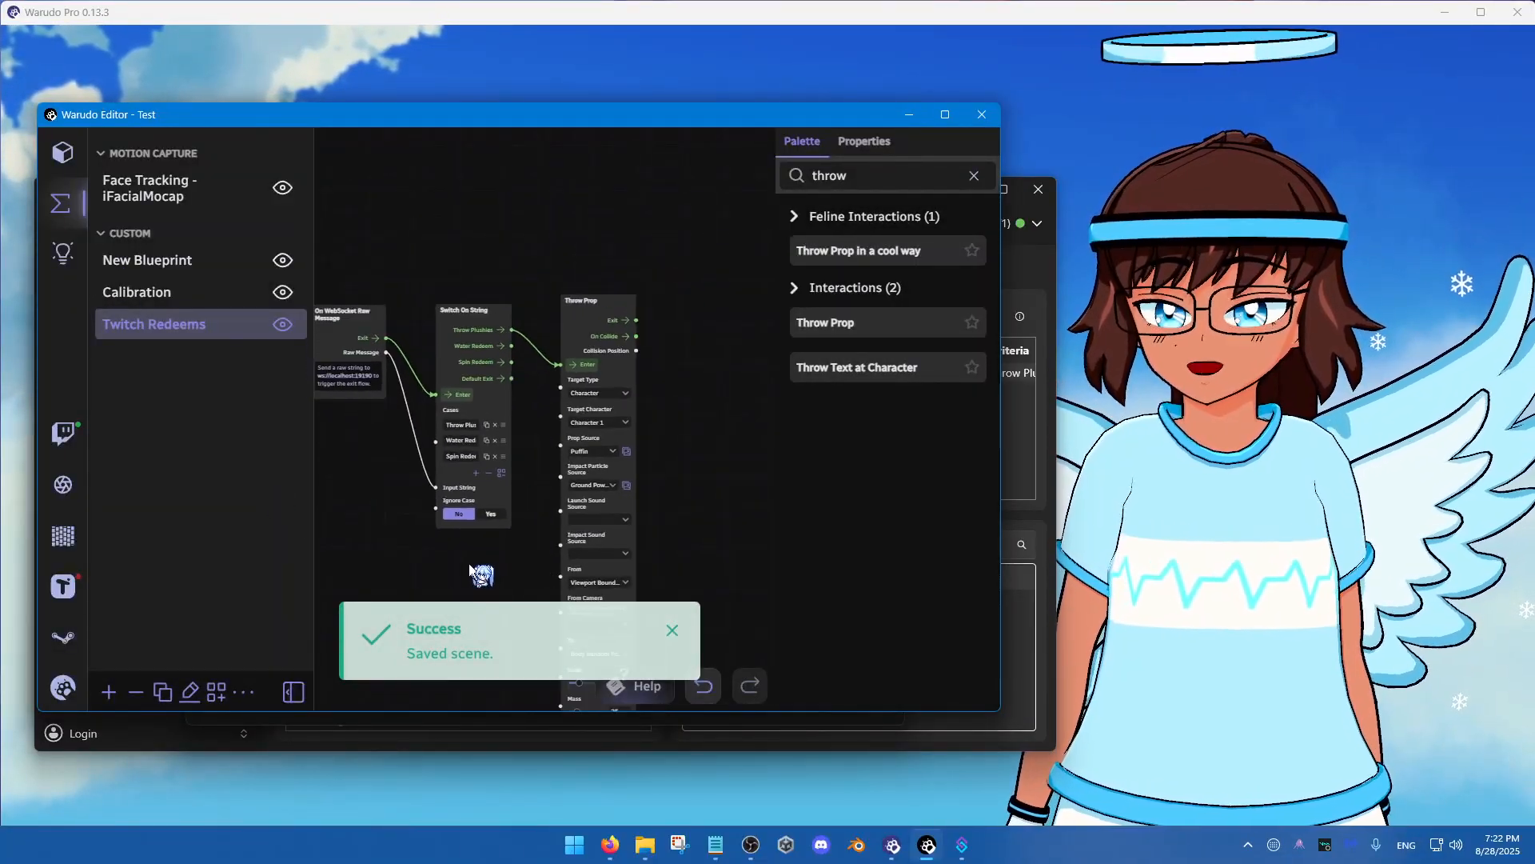
scroll(469, 567, "down", 1)
left_click_drag(470, 562, 526, 484)
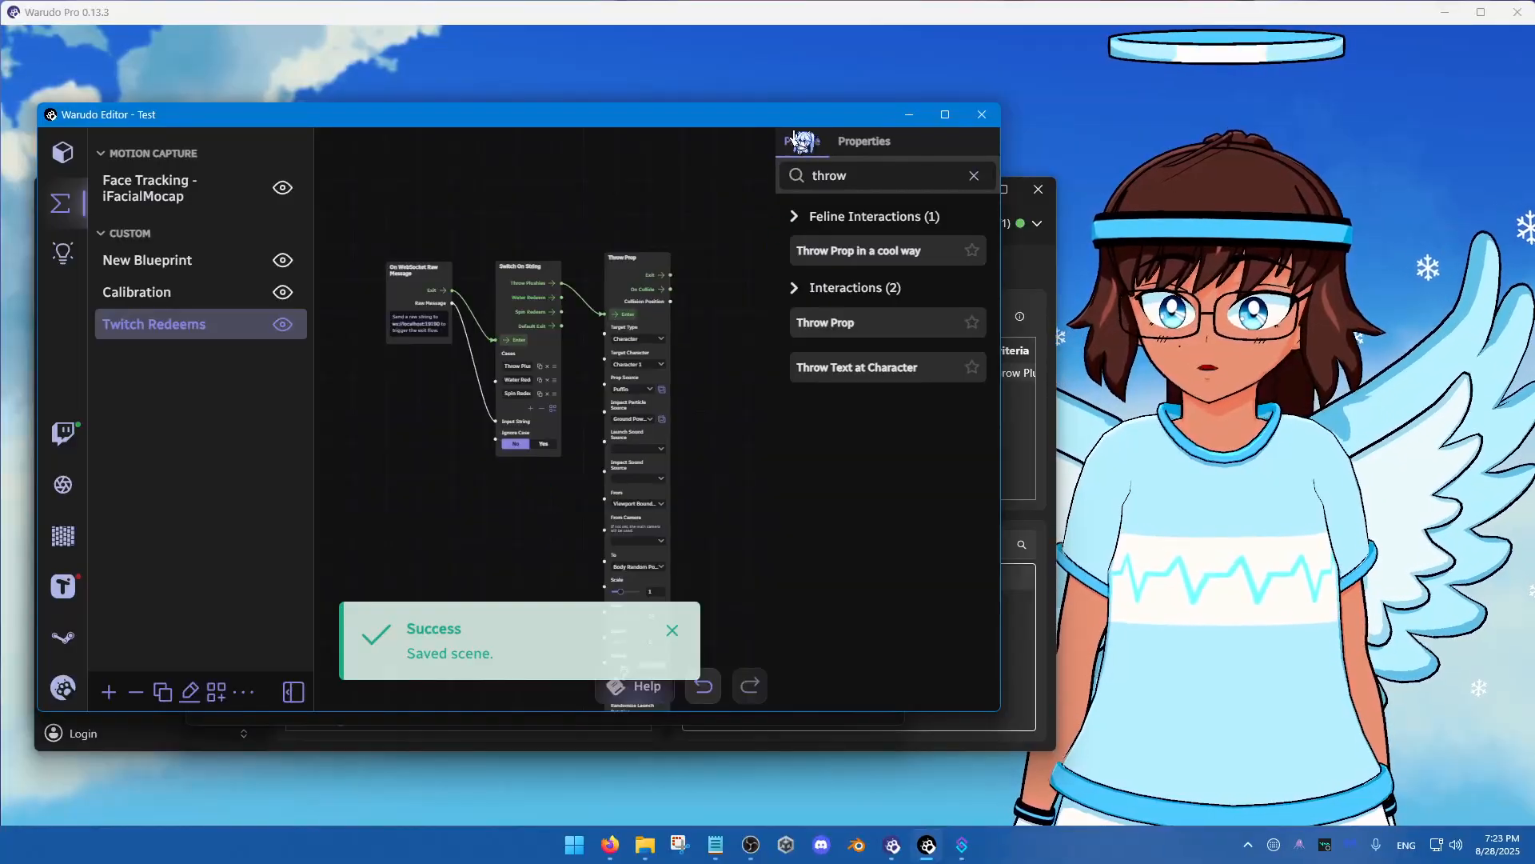
left_click_drag(794, 133, 650, 137)
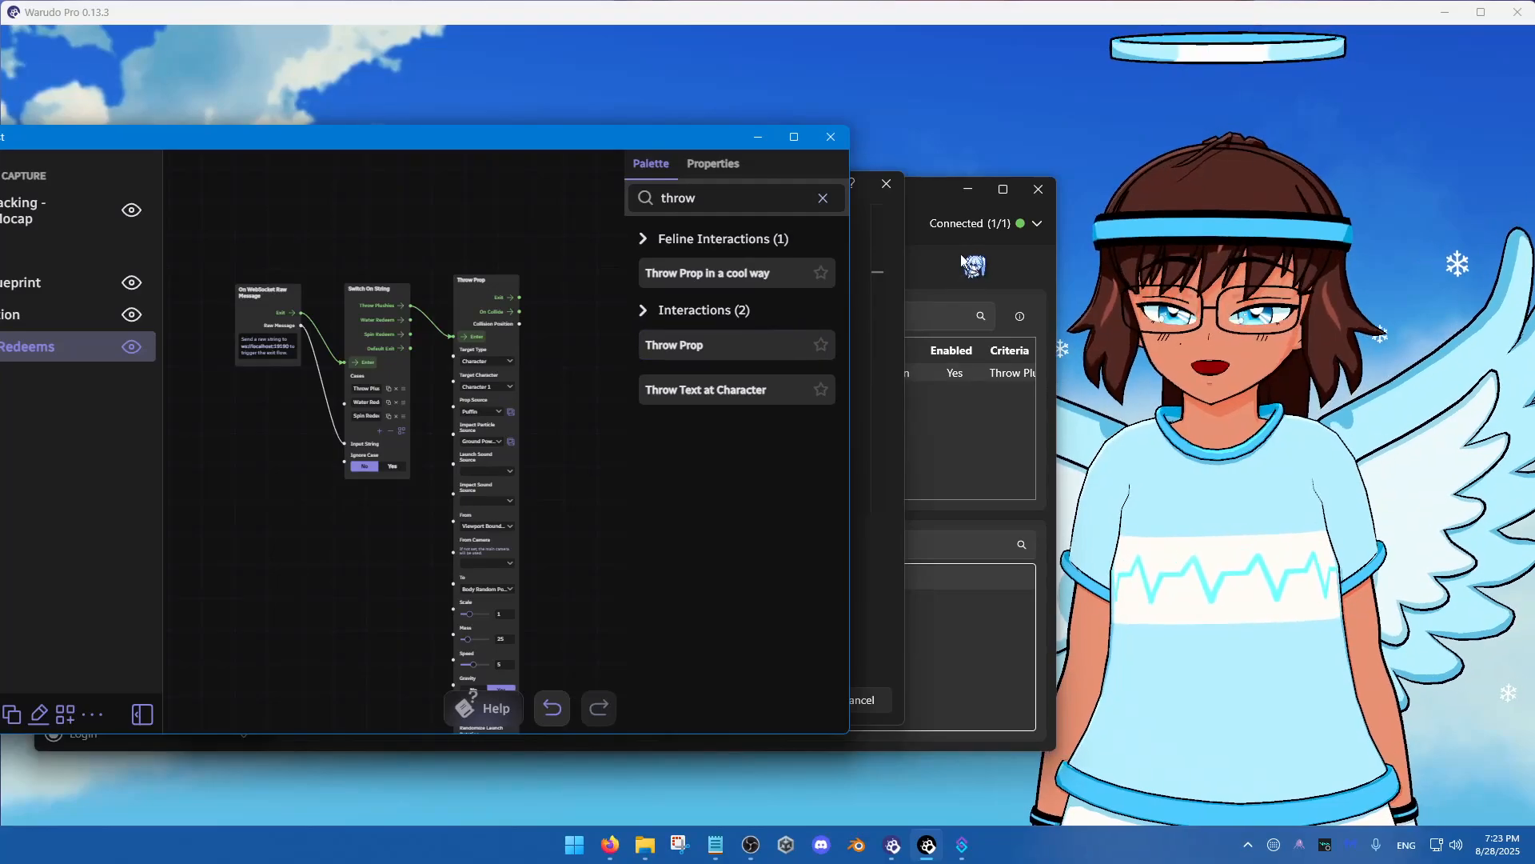
Switch to Streamer.bot, accept the Execute C# Code sub-action that sends "Throw Plushies", and move the window clear of the character
left_click(964, 260)
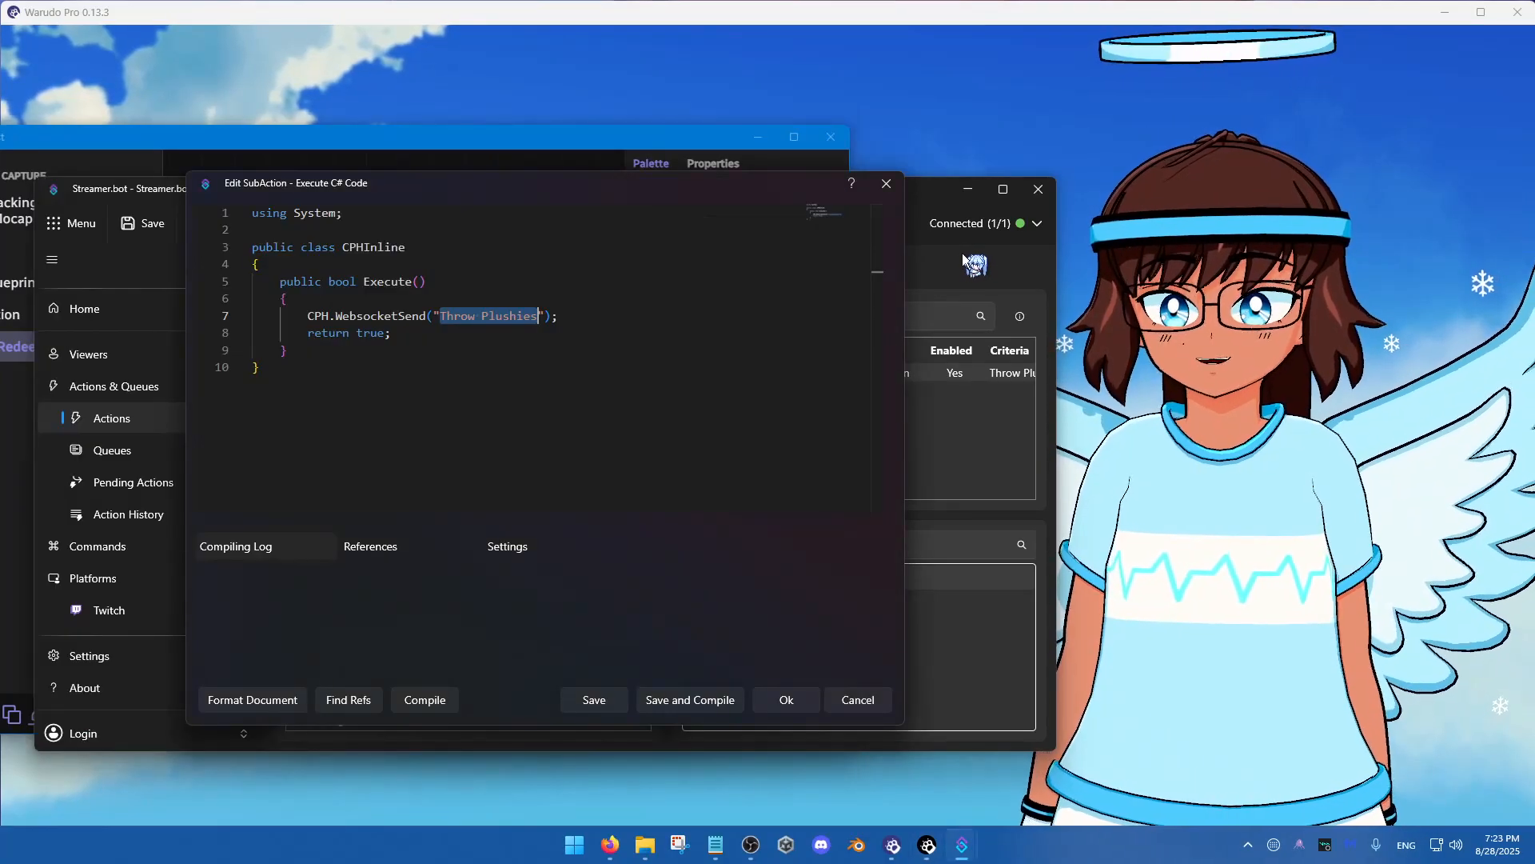
left_click(793, 702)
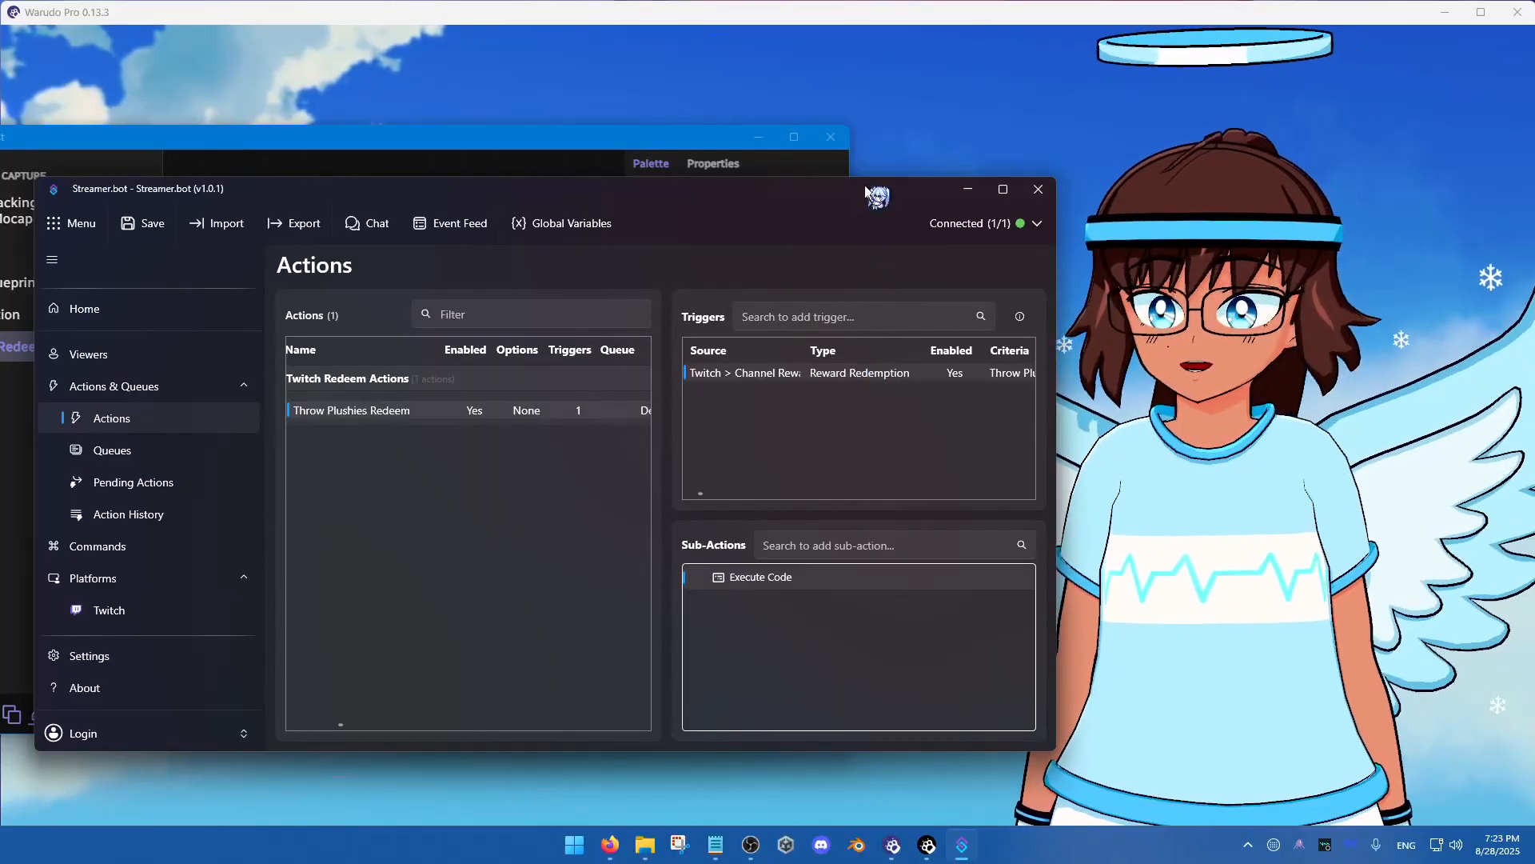
left_click_drag(866, 189, 826, 167)
Test the Throw Plushies Redeem action's Reward Redemption trigger four times to check the prop throw on the character
right_click(808, 354)
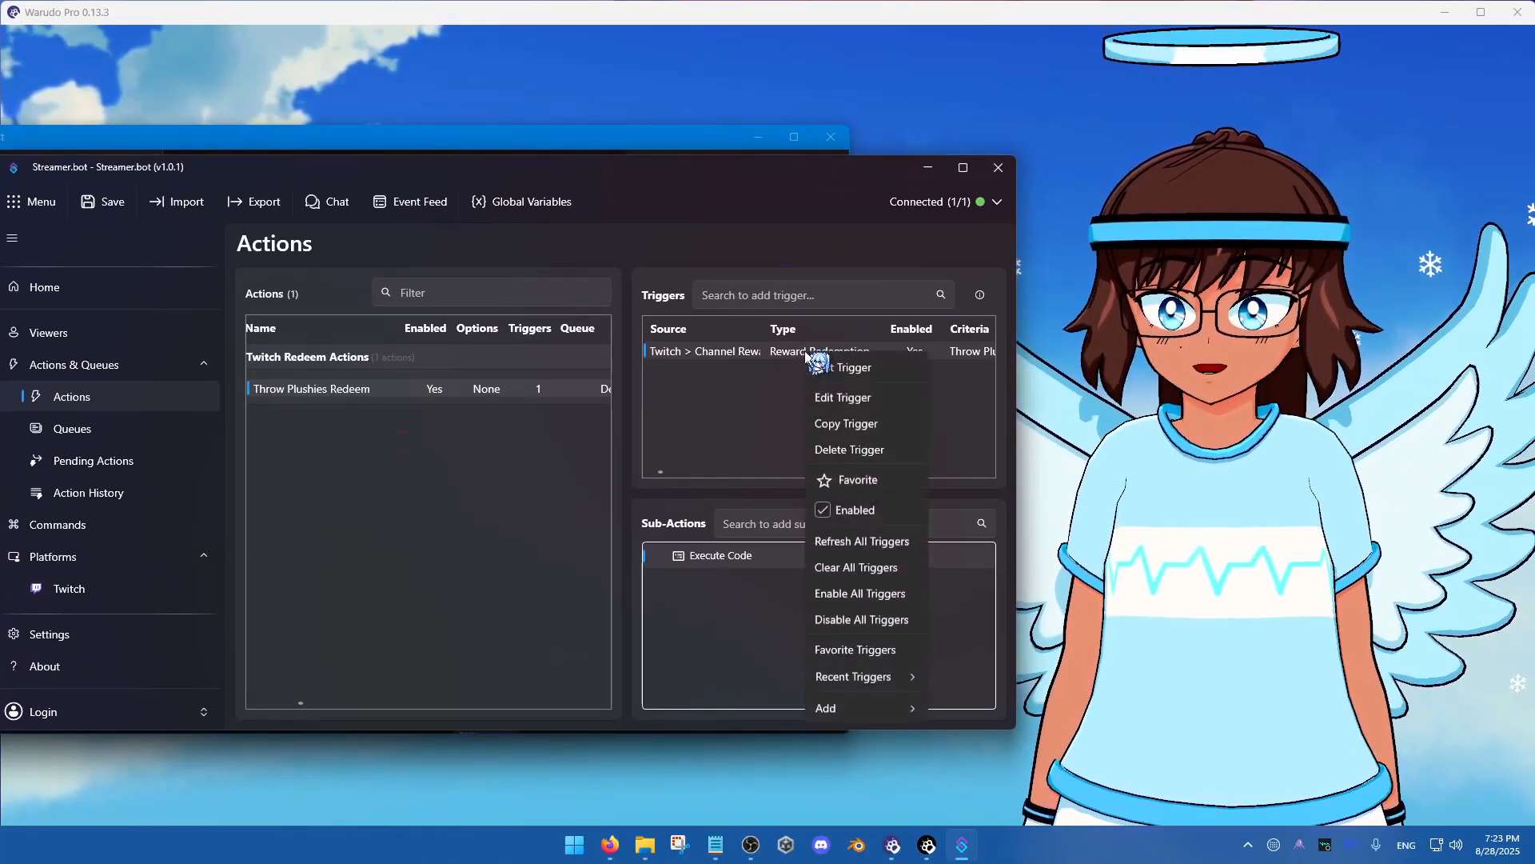
left_click(891, 368)
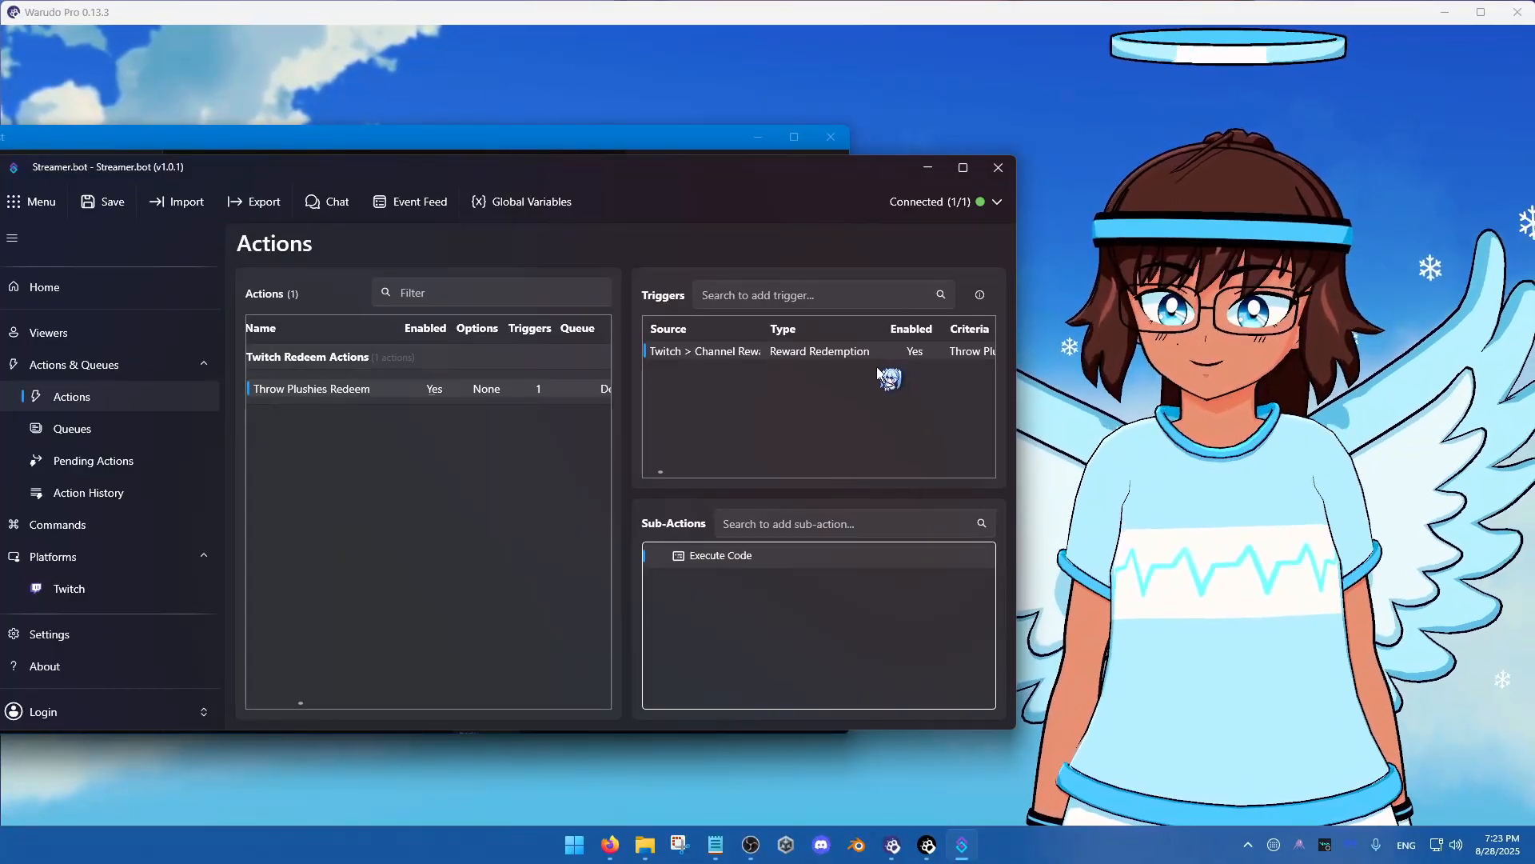
right_click(851, 353)
left_click(865, 365)
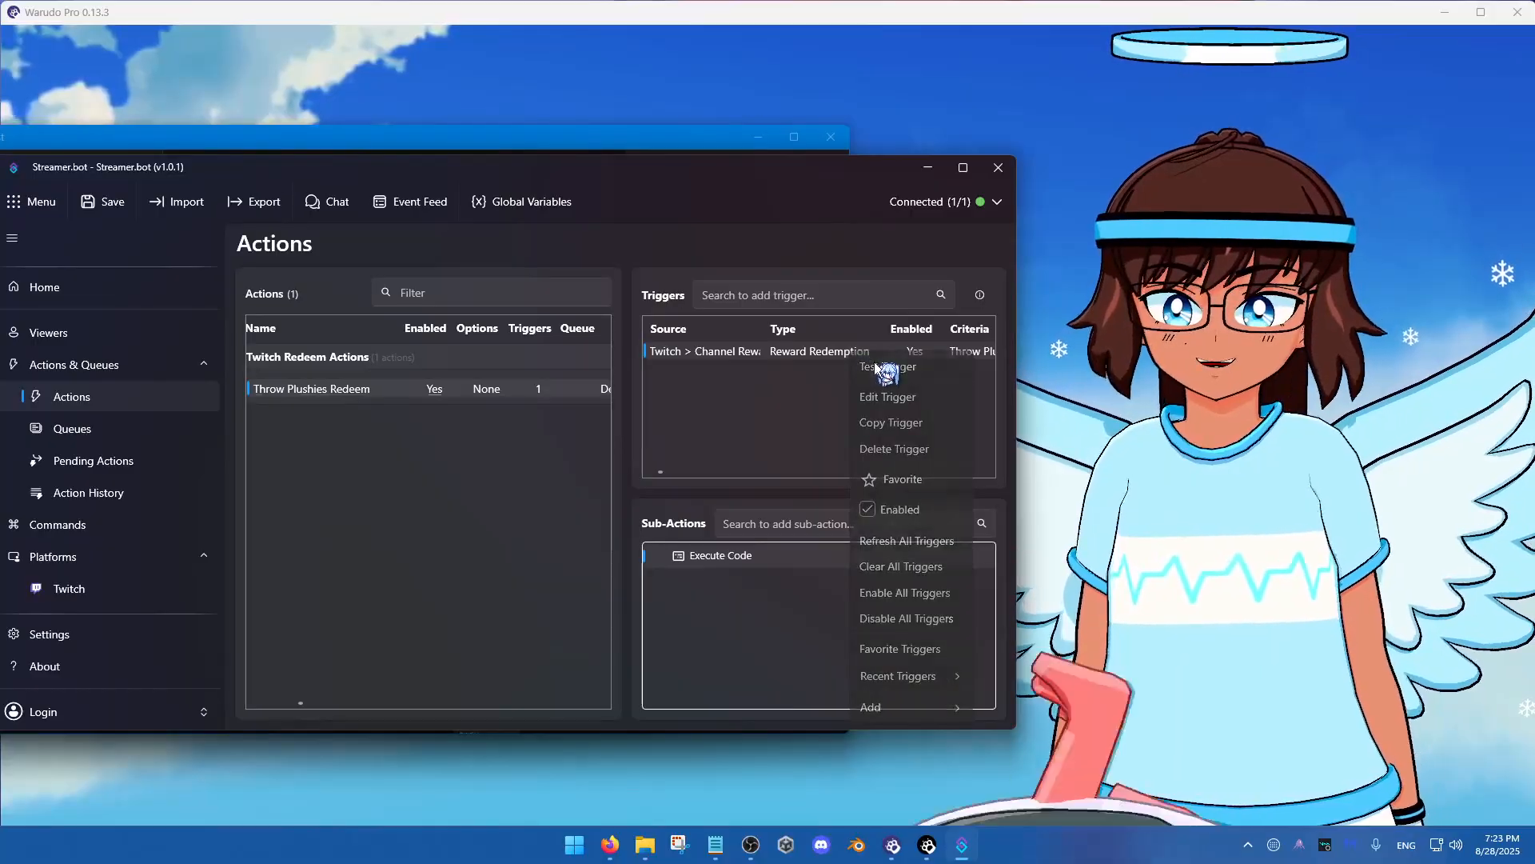
right_click(845, 351)
left_click(861, 363)
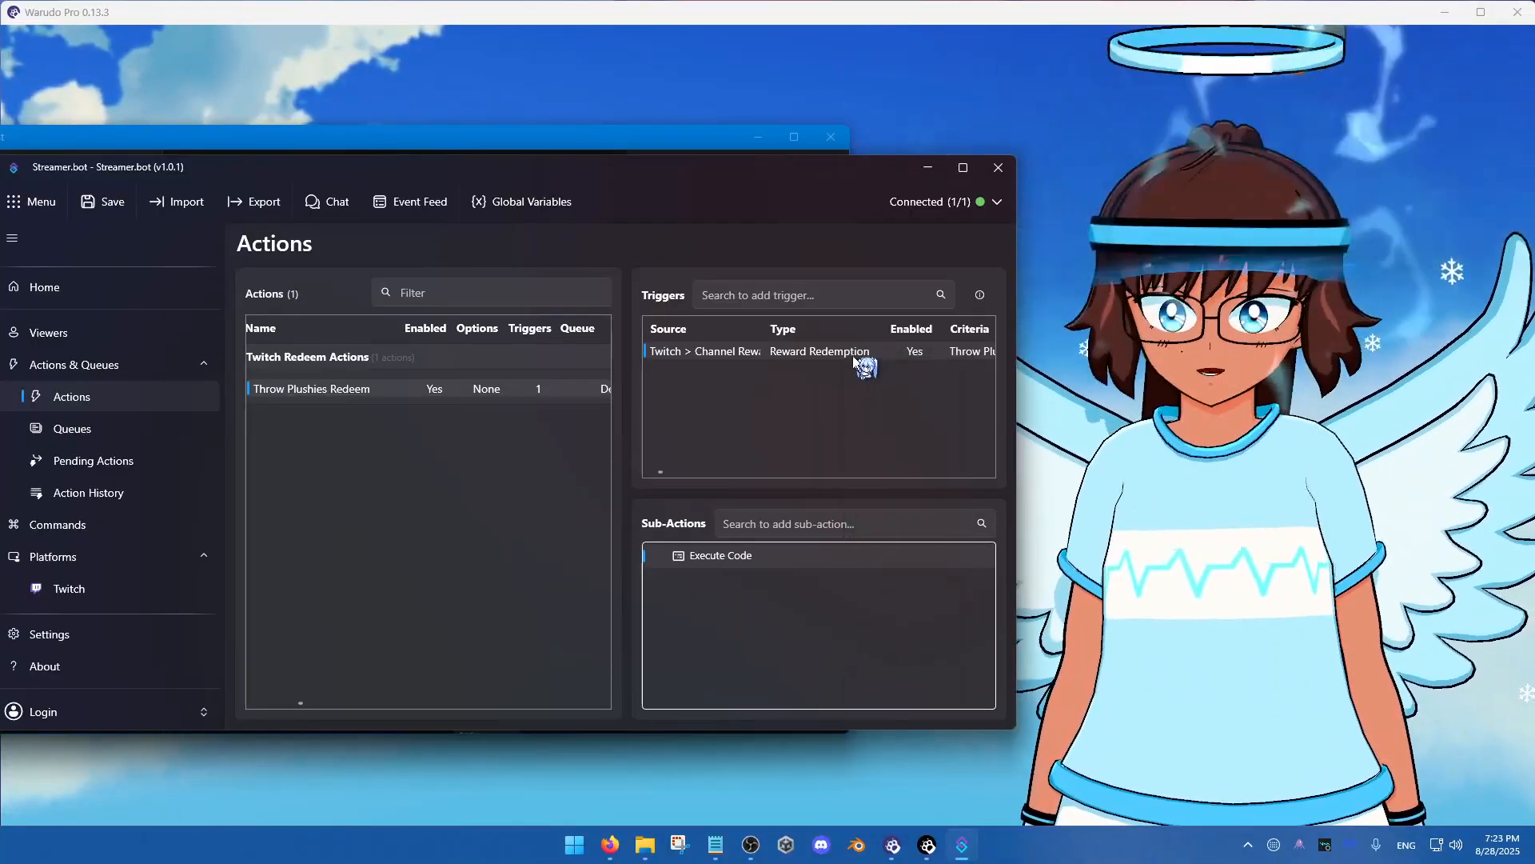
right_click(850, 353)
left_click(872, 364)
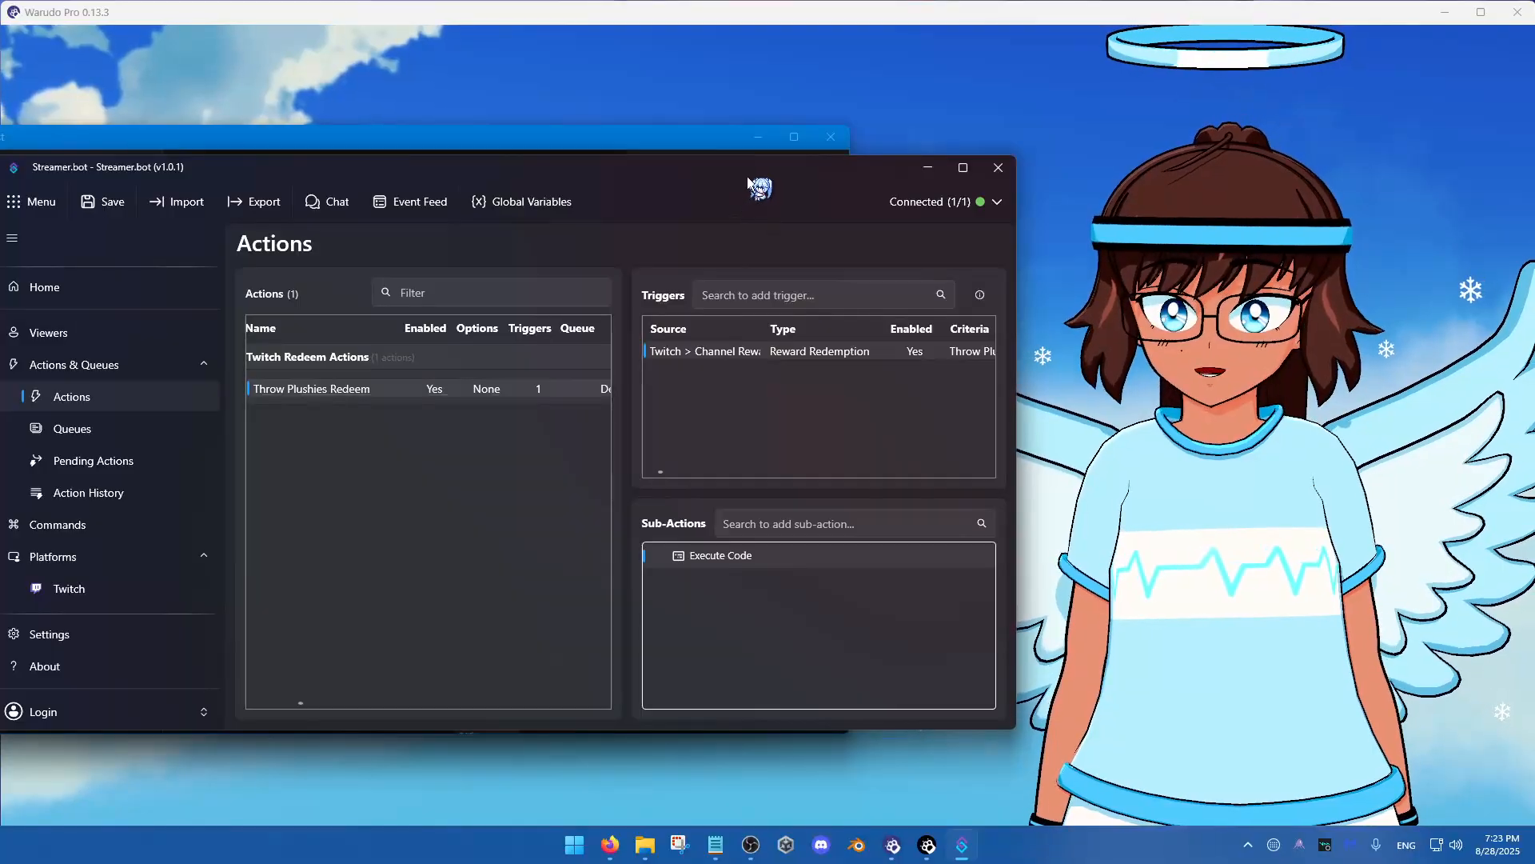
left_click_drag(757, 179, 816, 179)
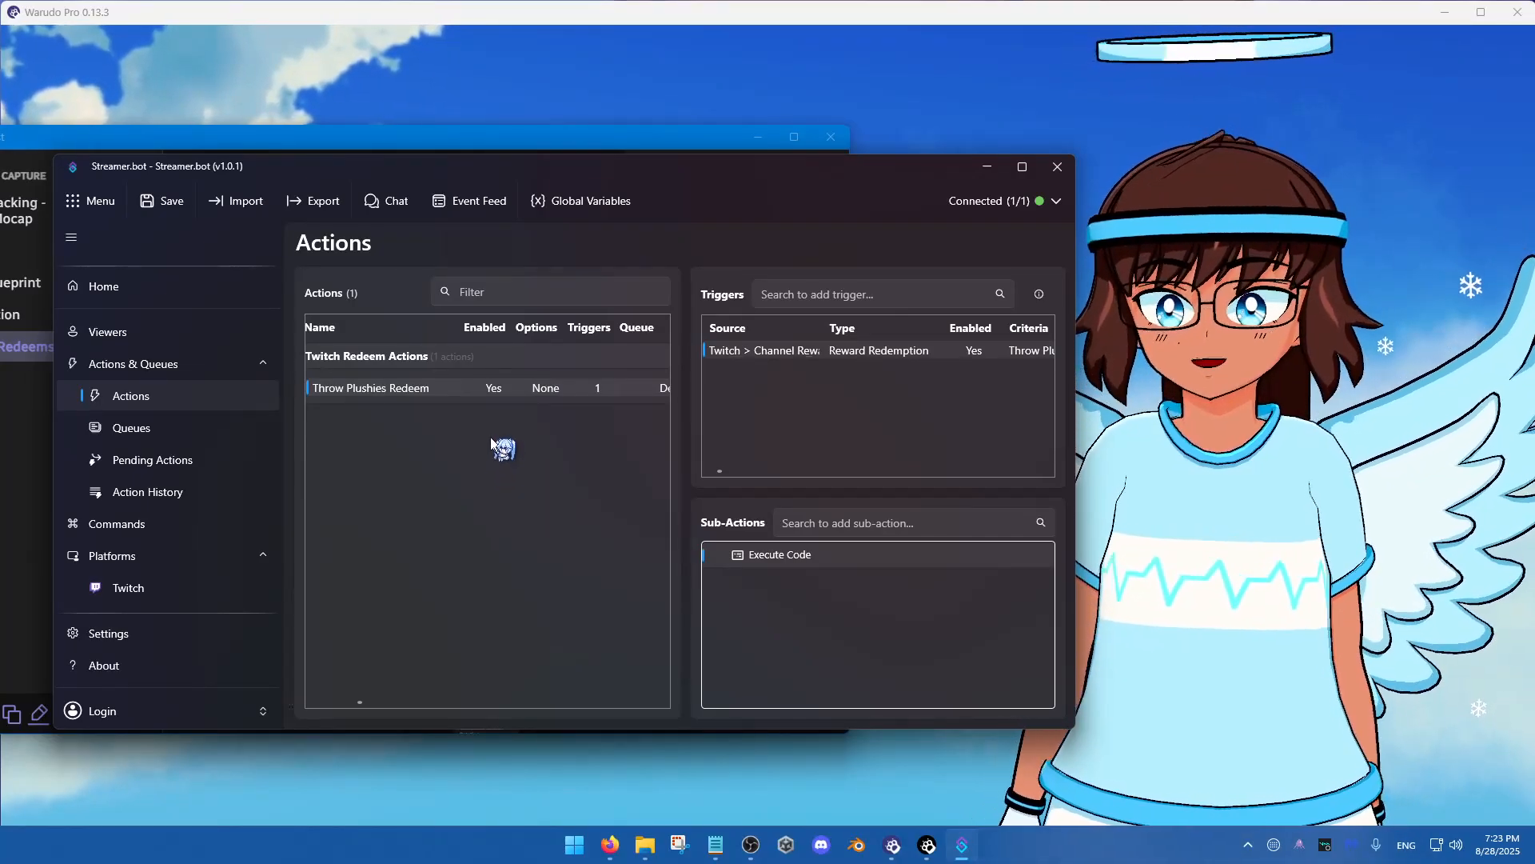
Add a new command in Streamer.bot's Commands list and name it "Shoutout"
left_click(156, 528)
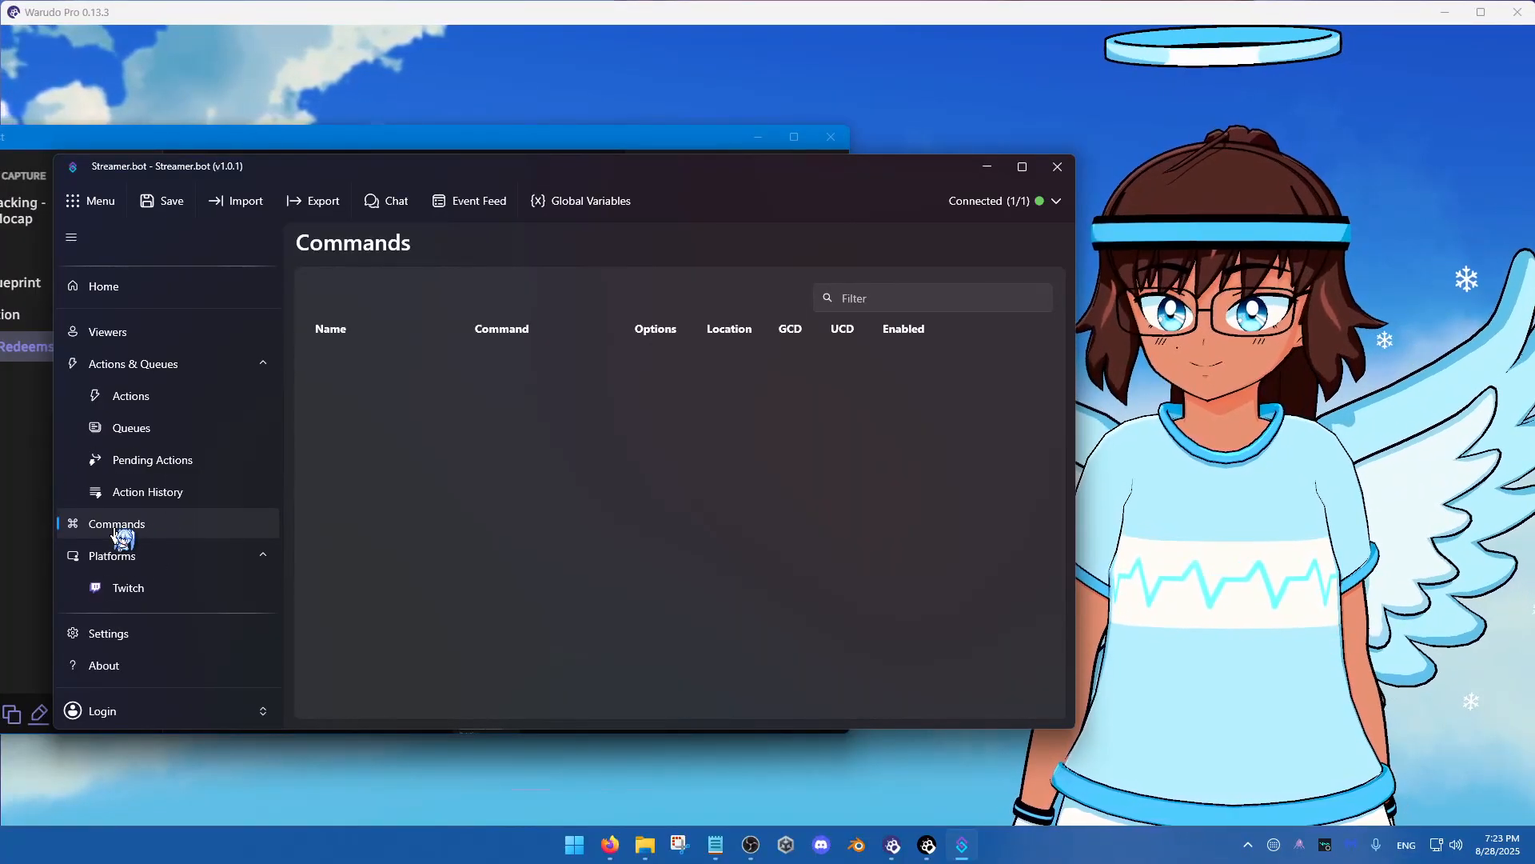
right_click(418, 448)
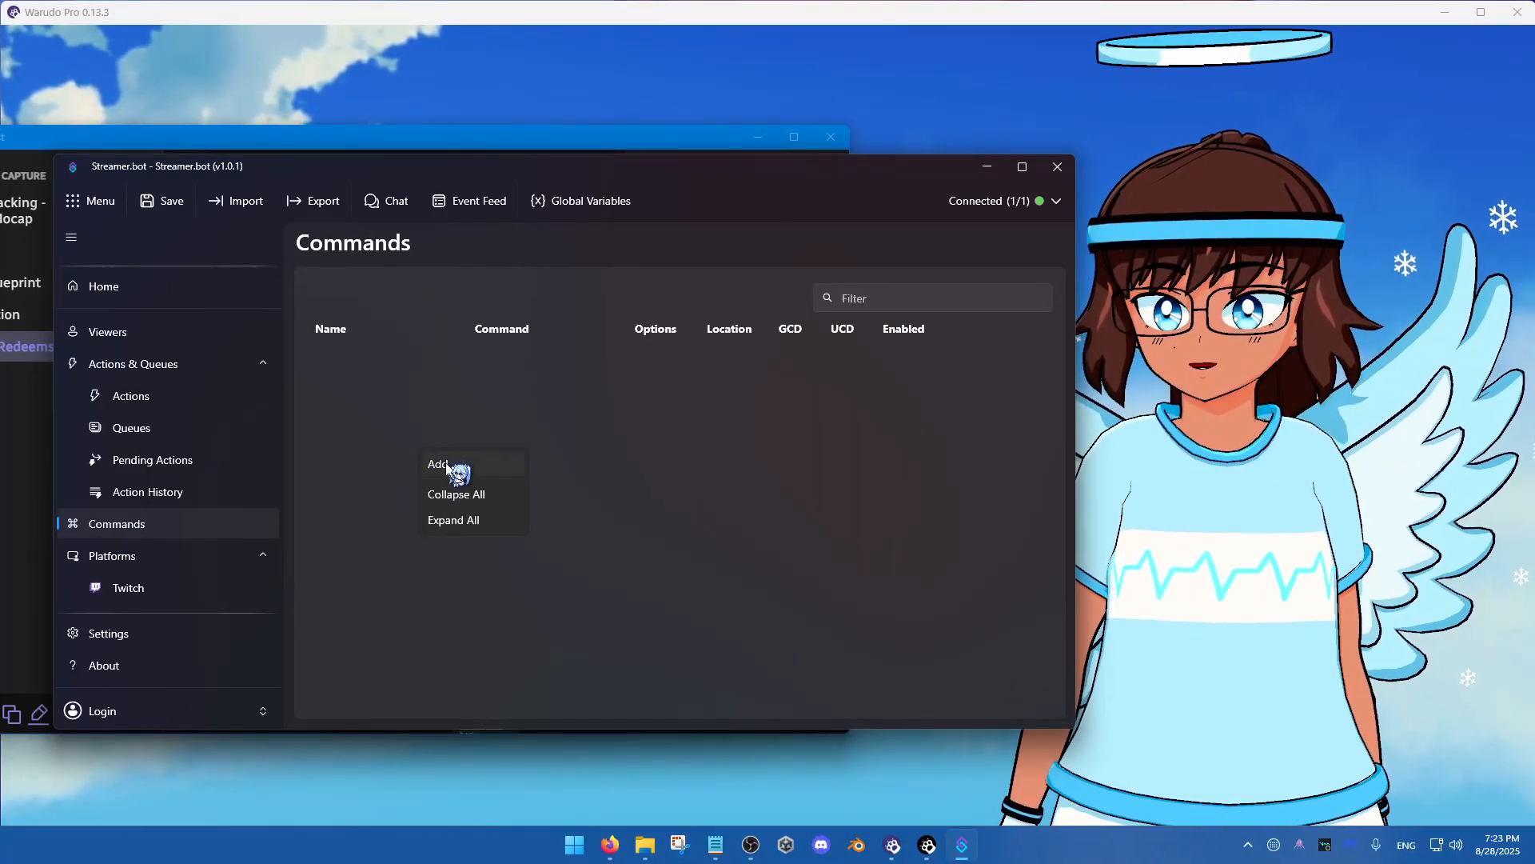
left_click(445, 463)
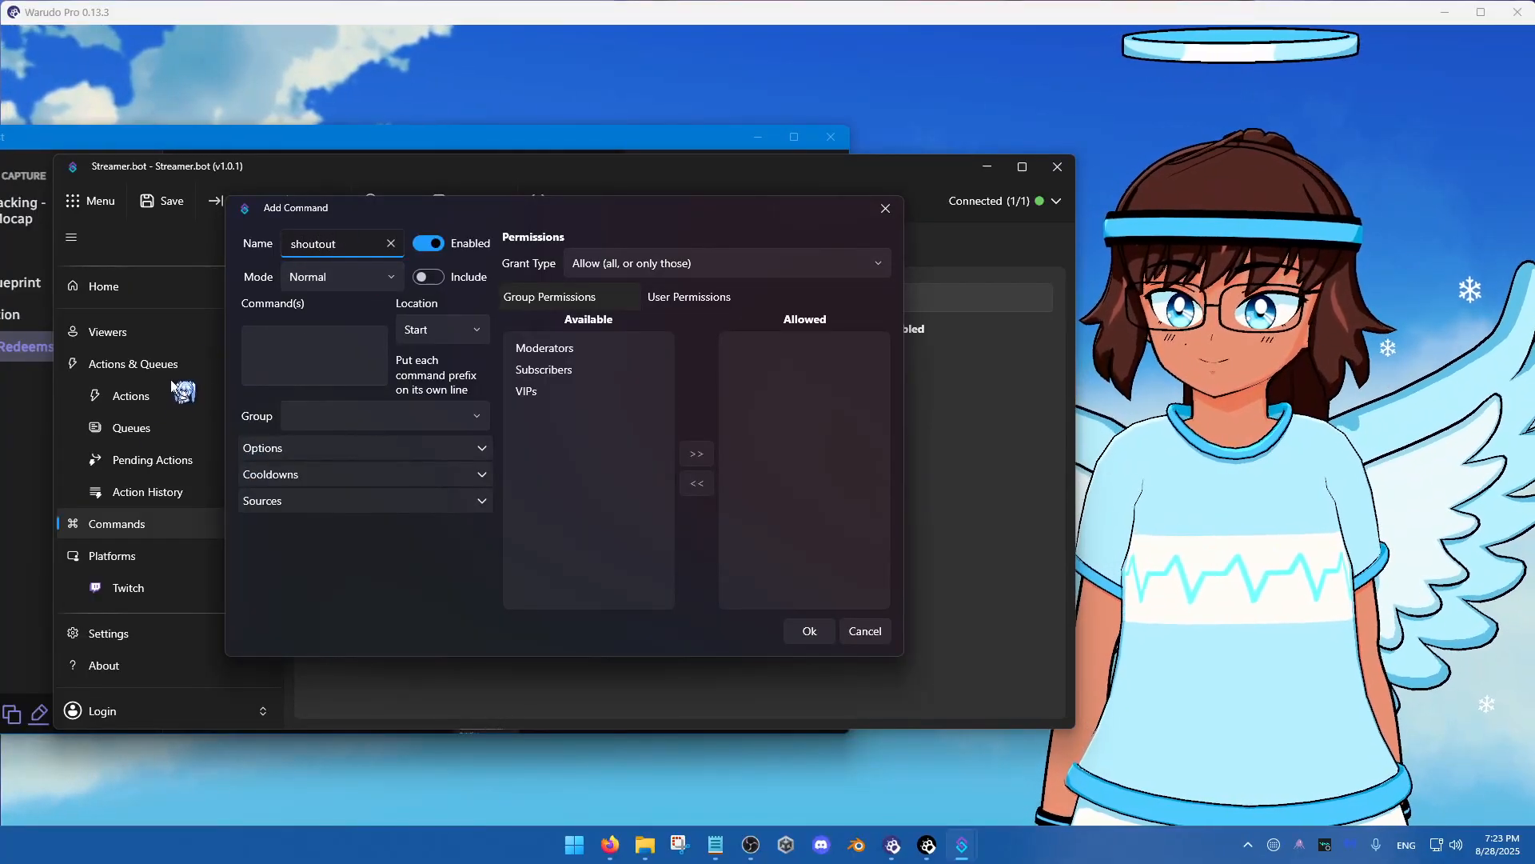
left_click(296, 247)
key("BackSpace")
type("S")
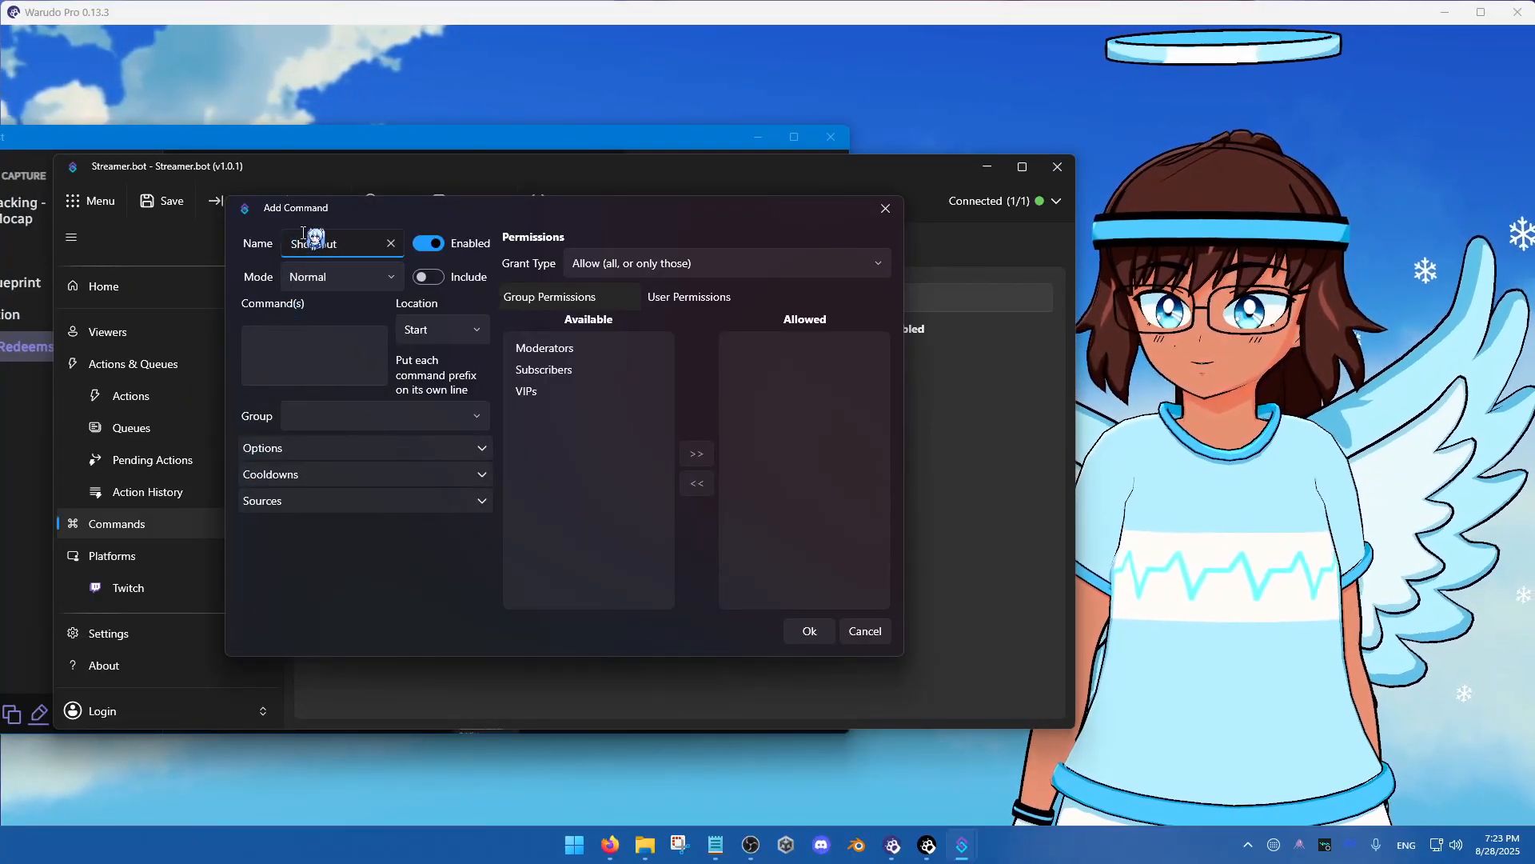
Set the Shoutout command's trigger text to "!shoutout" and its group to "Twitch Commands"
left_click(343, 245)
left_click(305, 364)
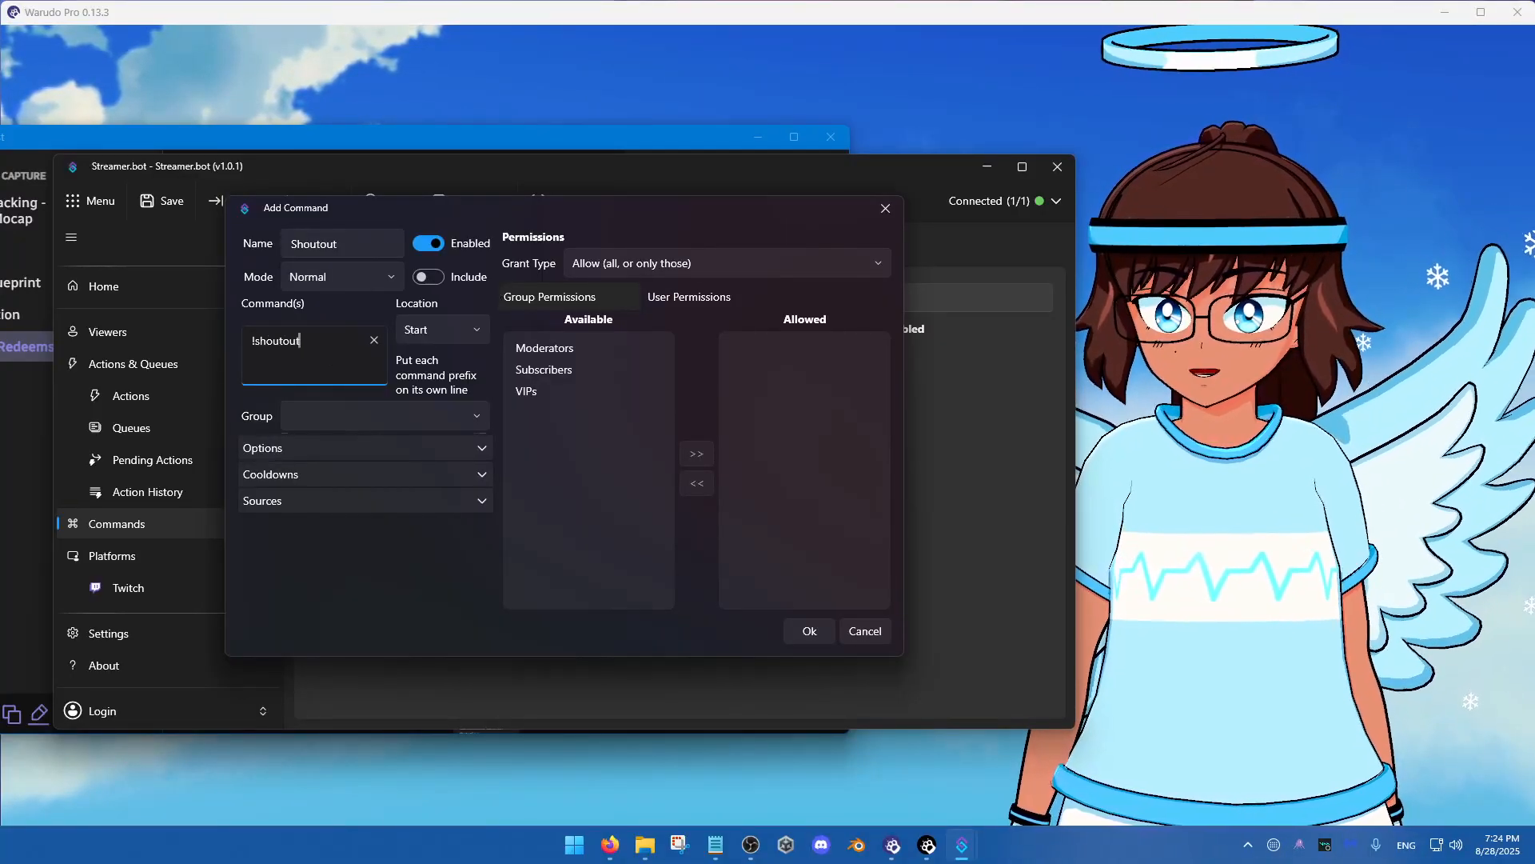
left_click(349, 414)
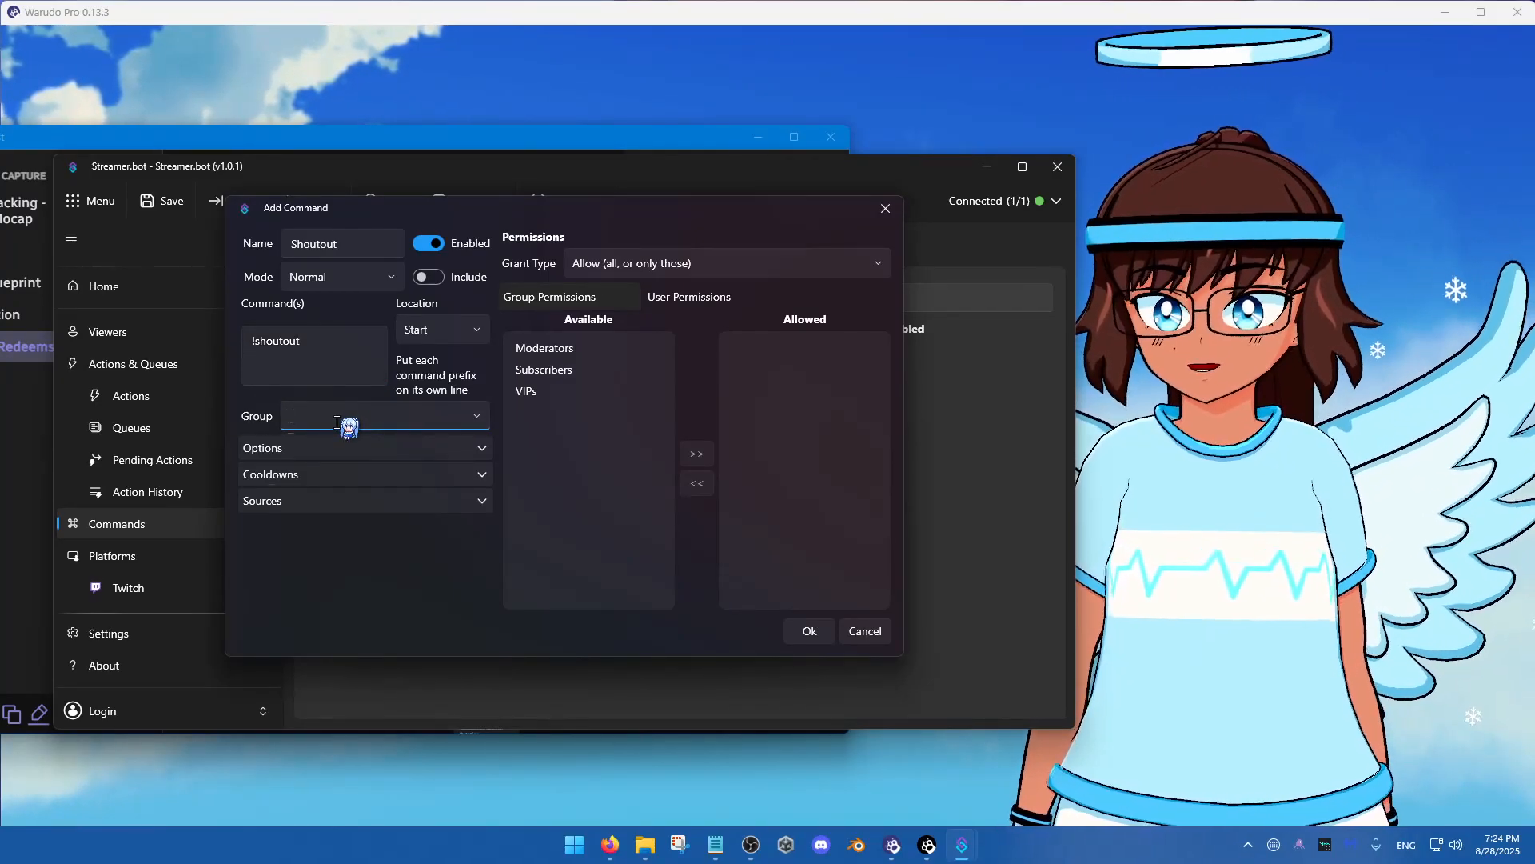
type("Twitch Commands")
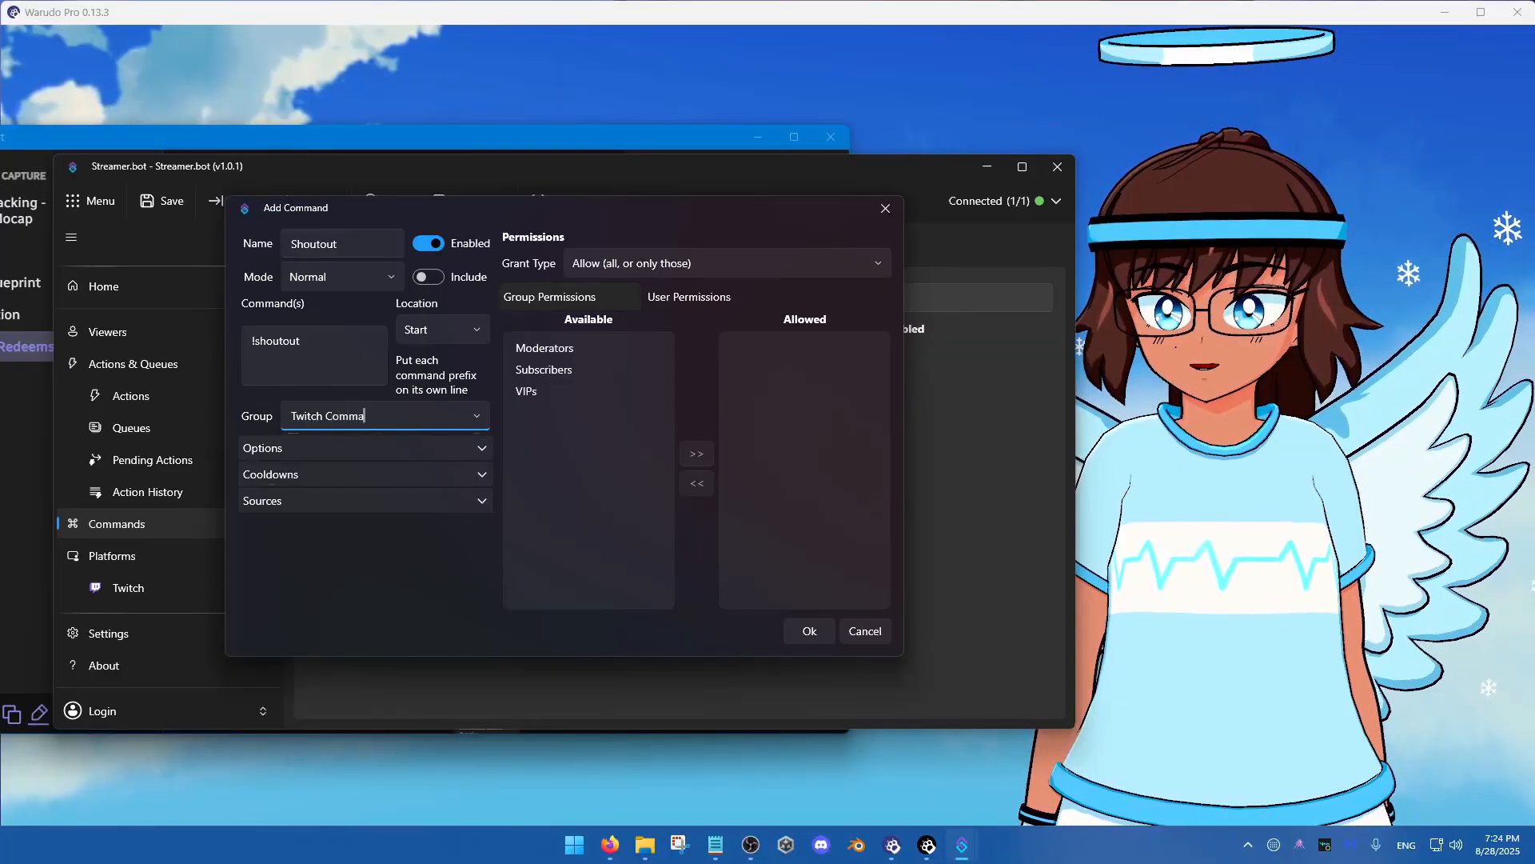
Examine the grant type choices for the Shoutout command's permissions
left_click(705, 272)
left_click(694, 309)
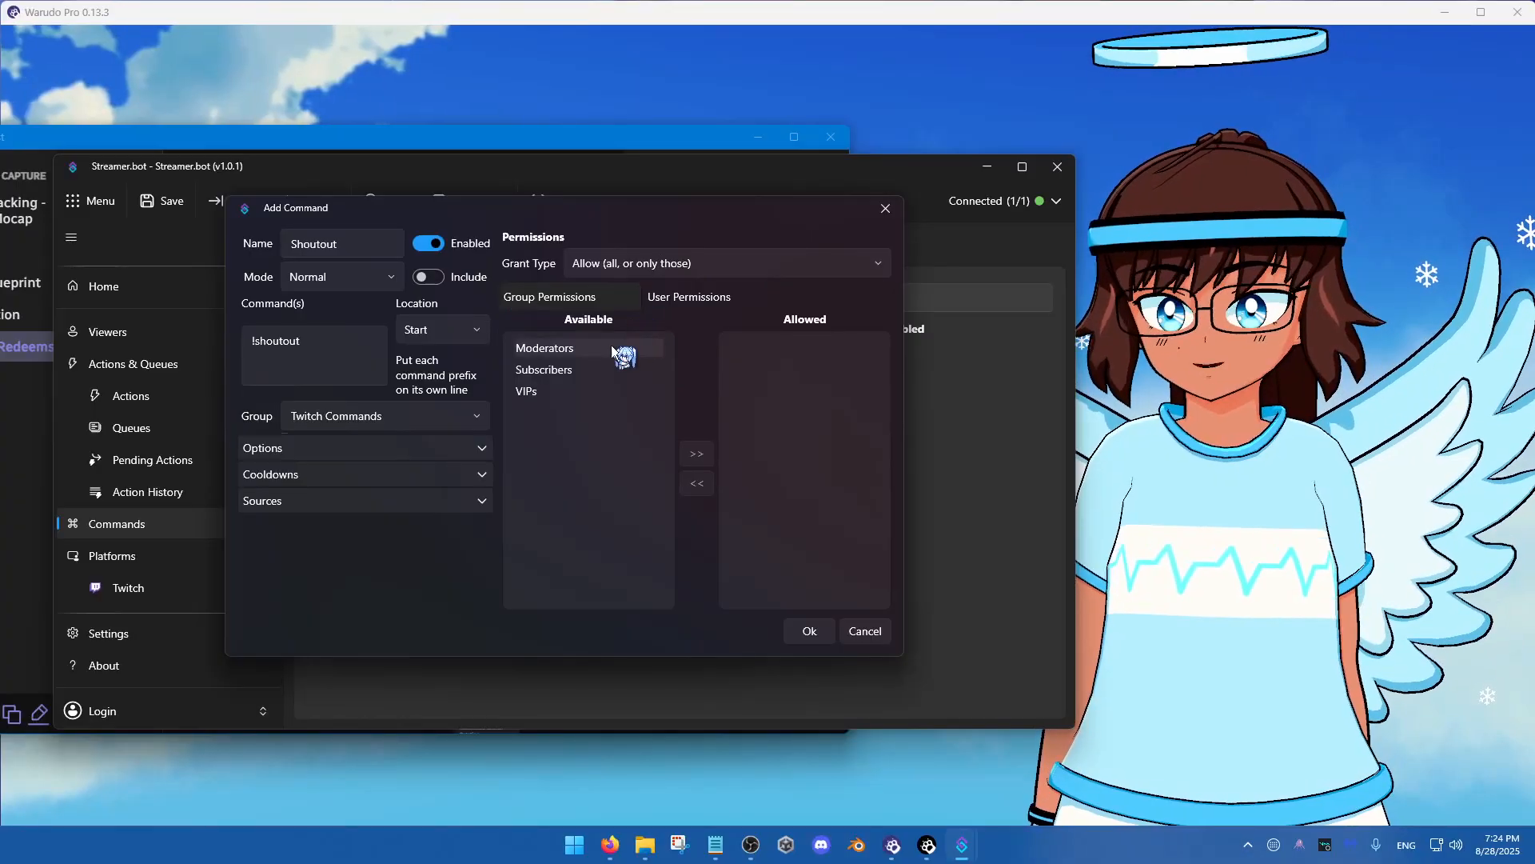
left_click(662, 274)
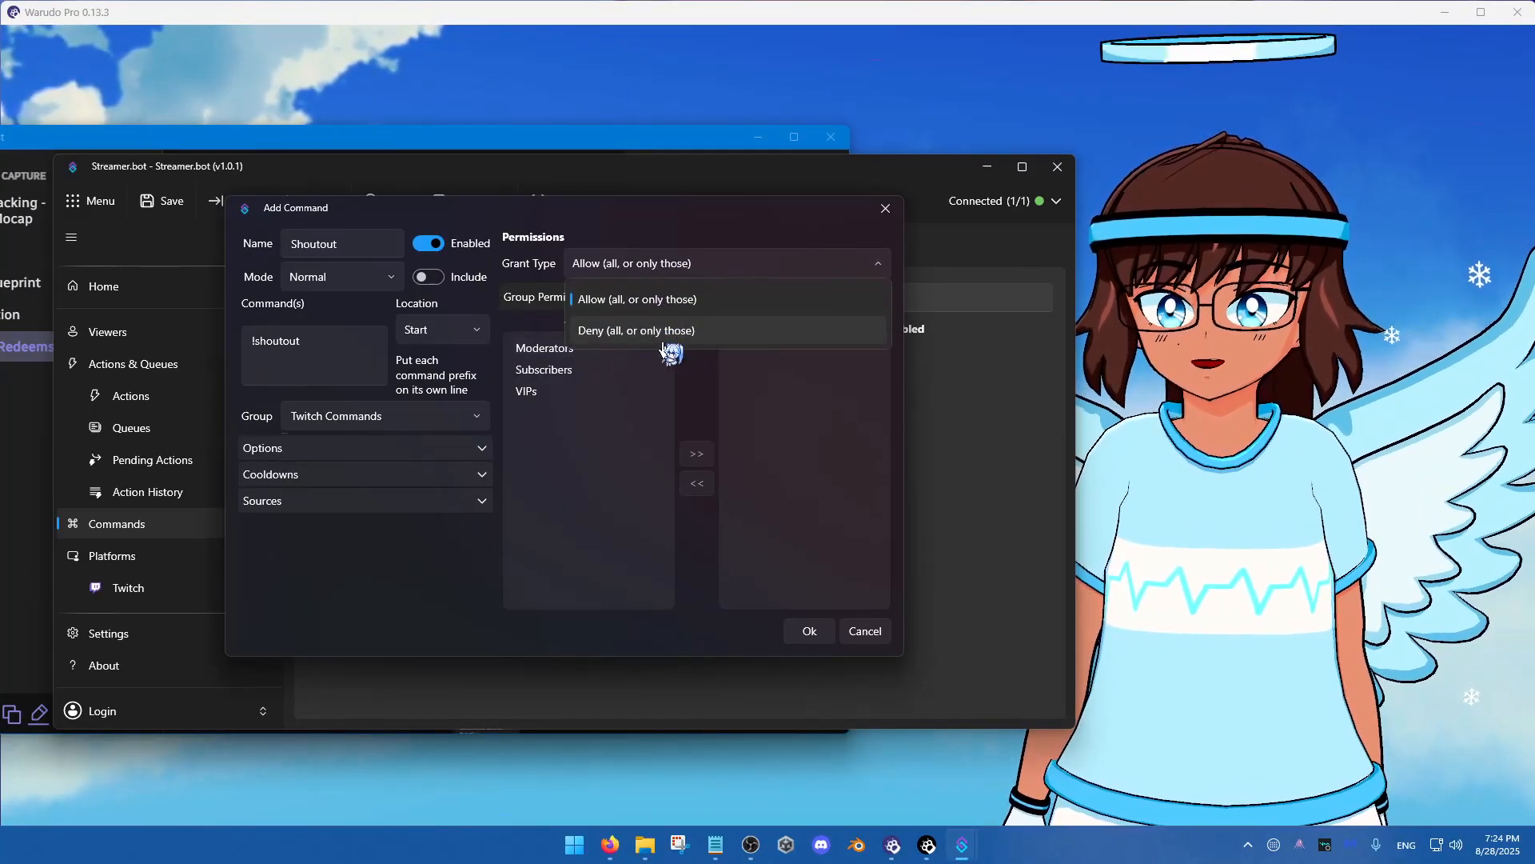
left_click(702, 390)
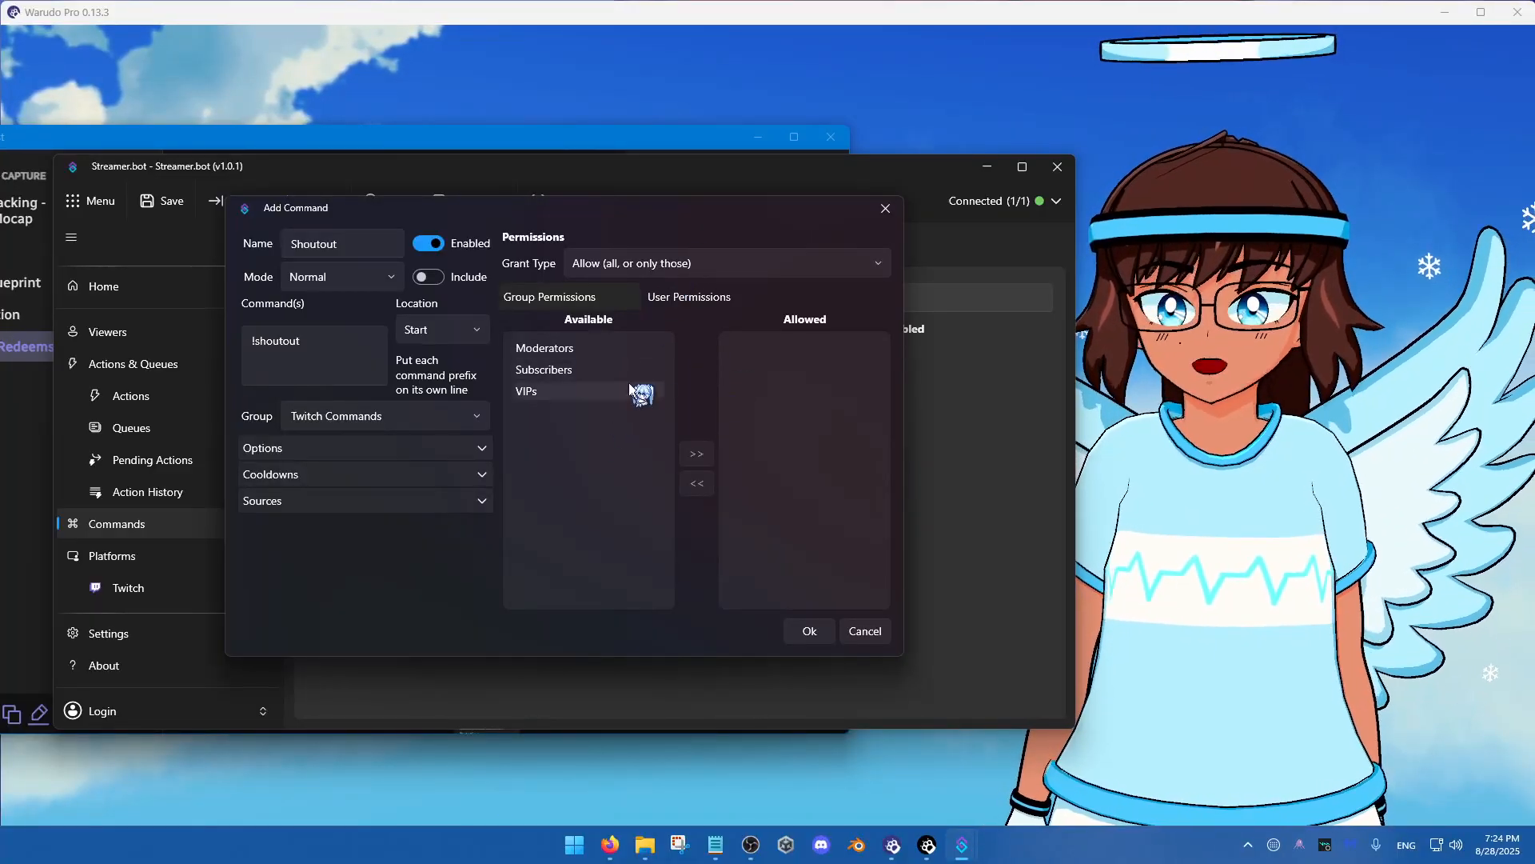
Try allowing the Moderators group to use the command, and take it back out of the allowed groups
left_click(603, 346)
left_click(697, 454)
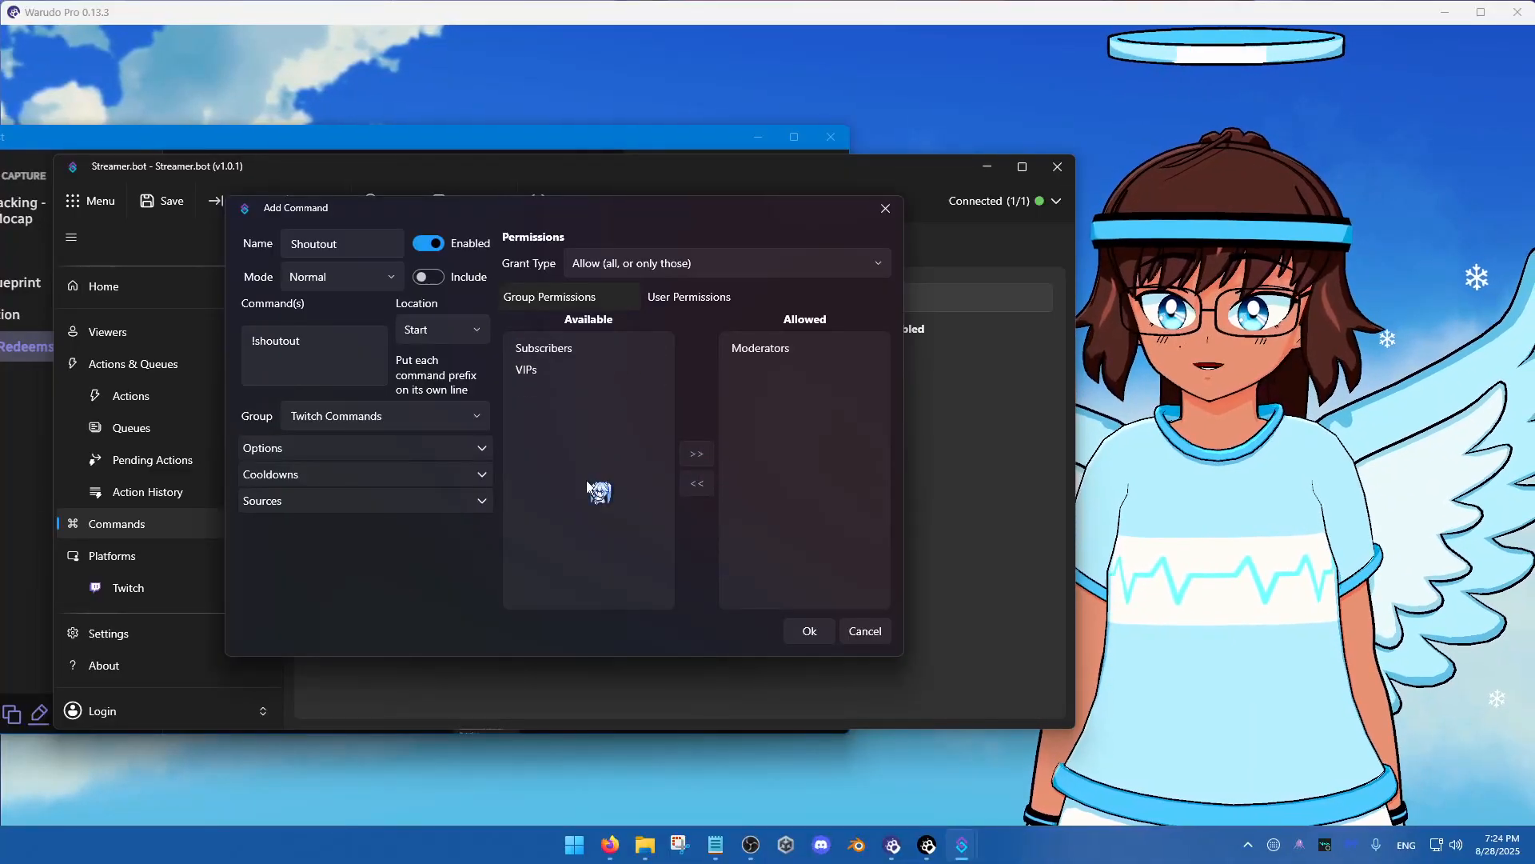
left_click(799, 345)
left_click(697, 483)
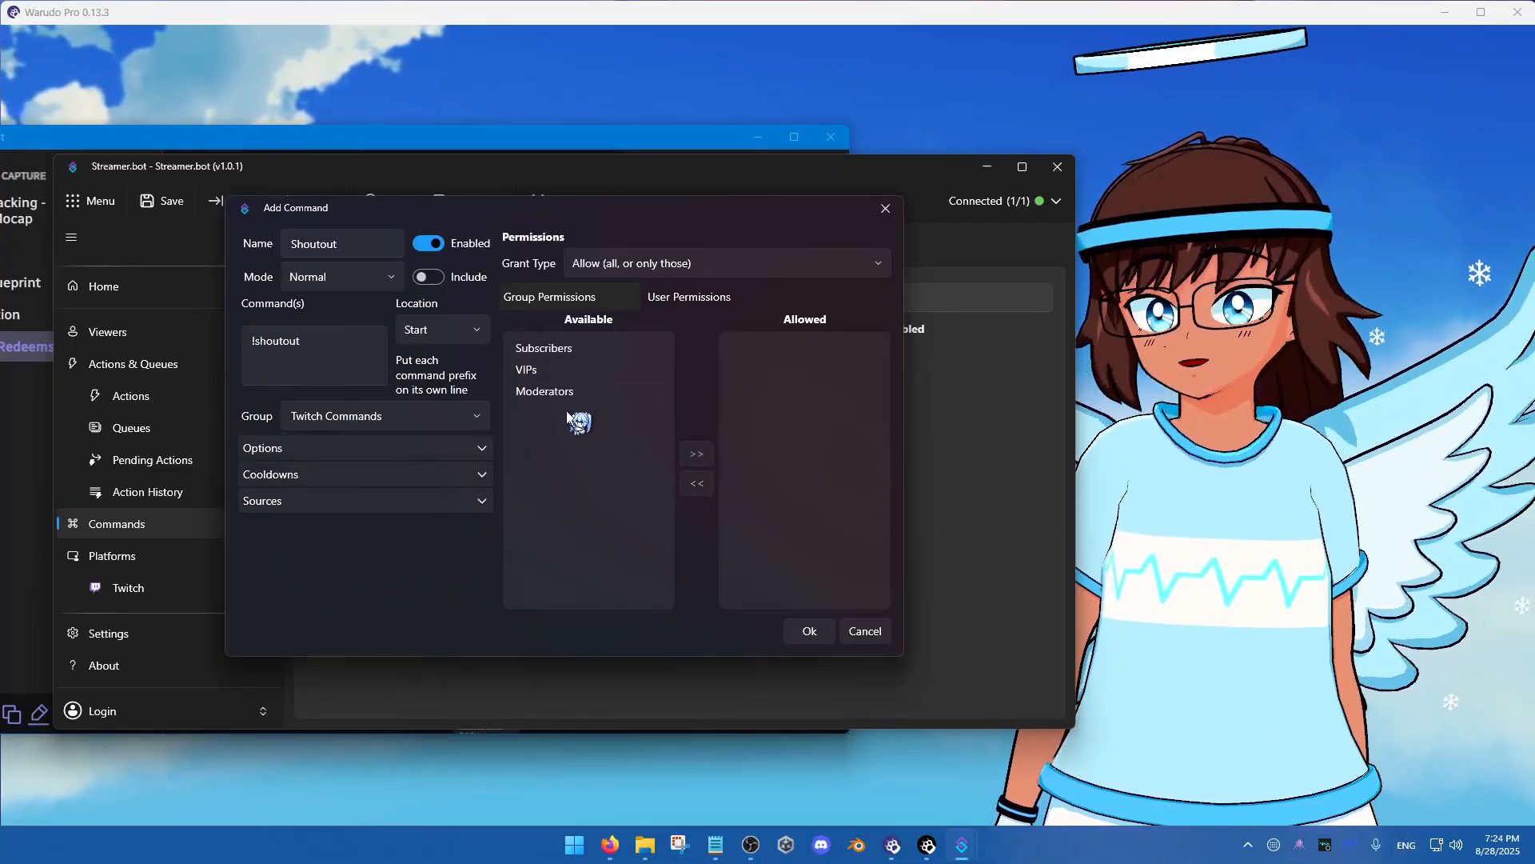
left_click(573, 345)
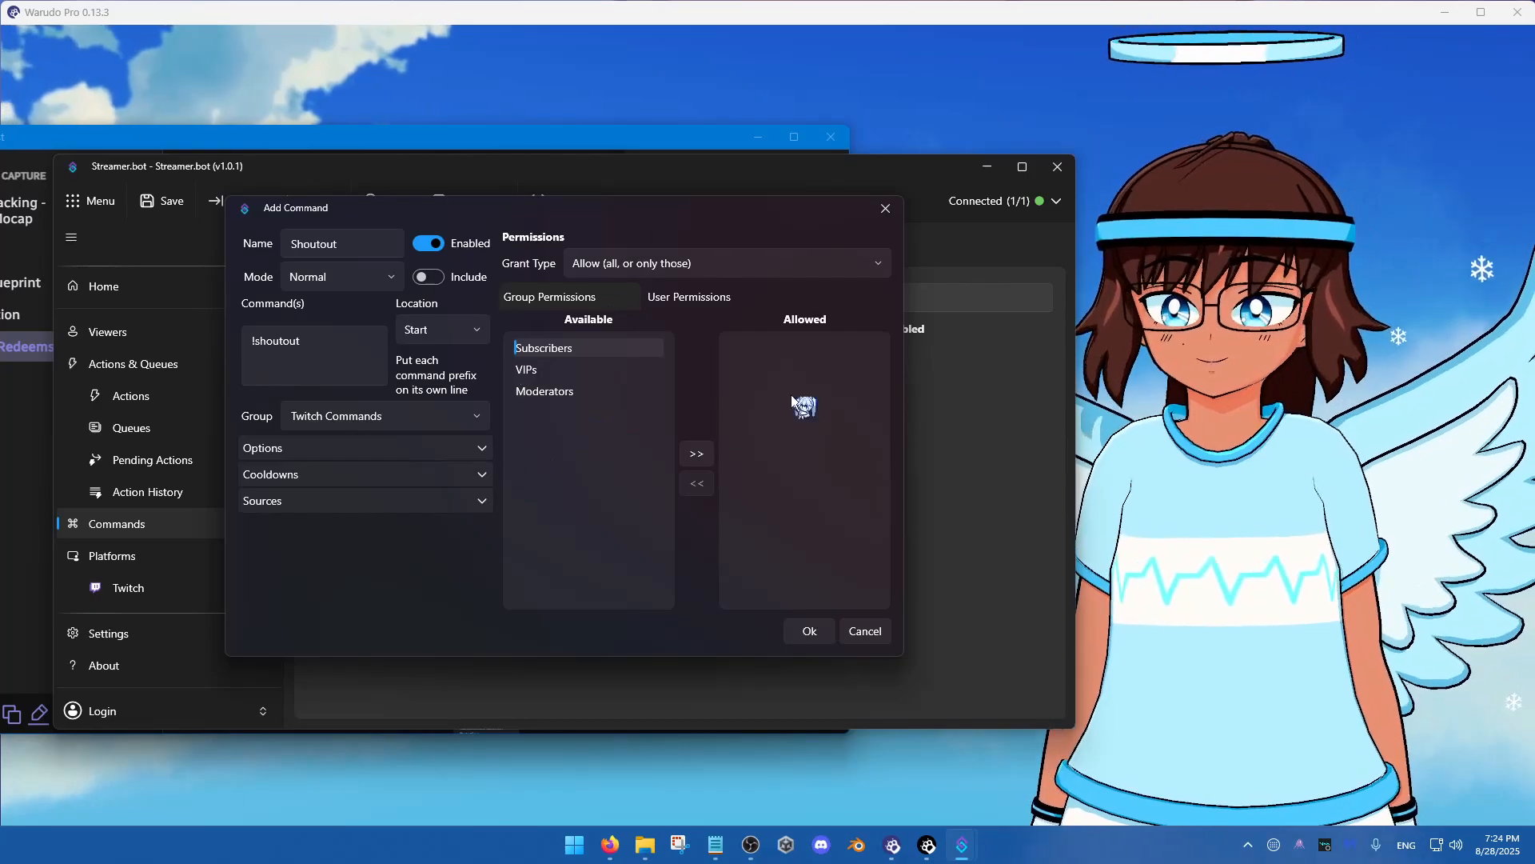
Review the additional options available for the Shoutout command
left_click(358, 449)
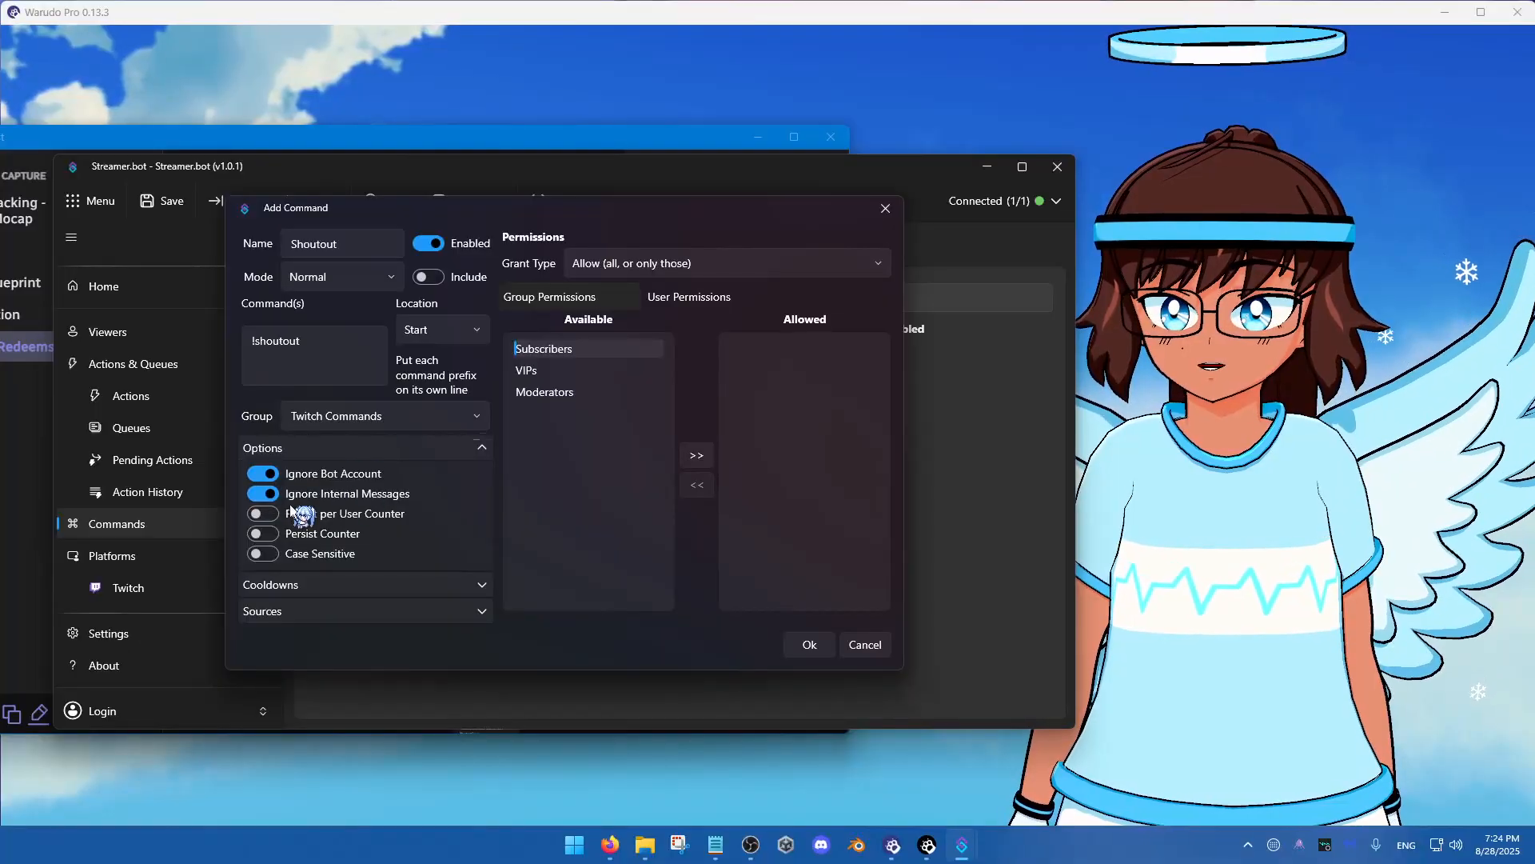
scroll(320, 511, "down", 1)
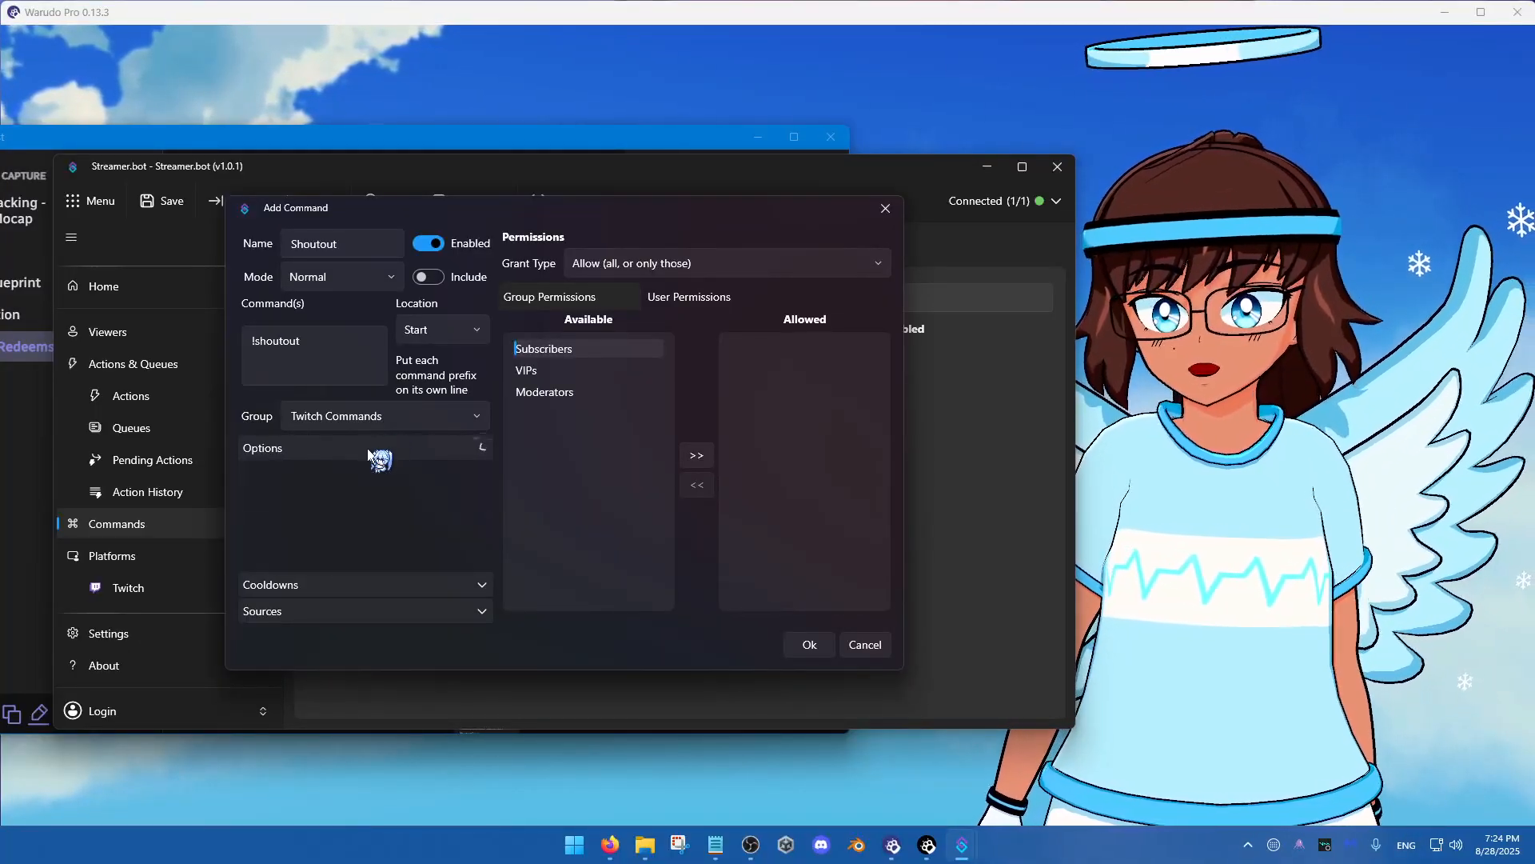
scroll(309, 524, "up", 1)
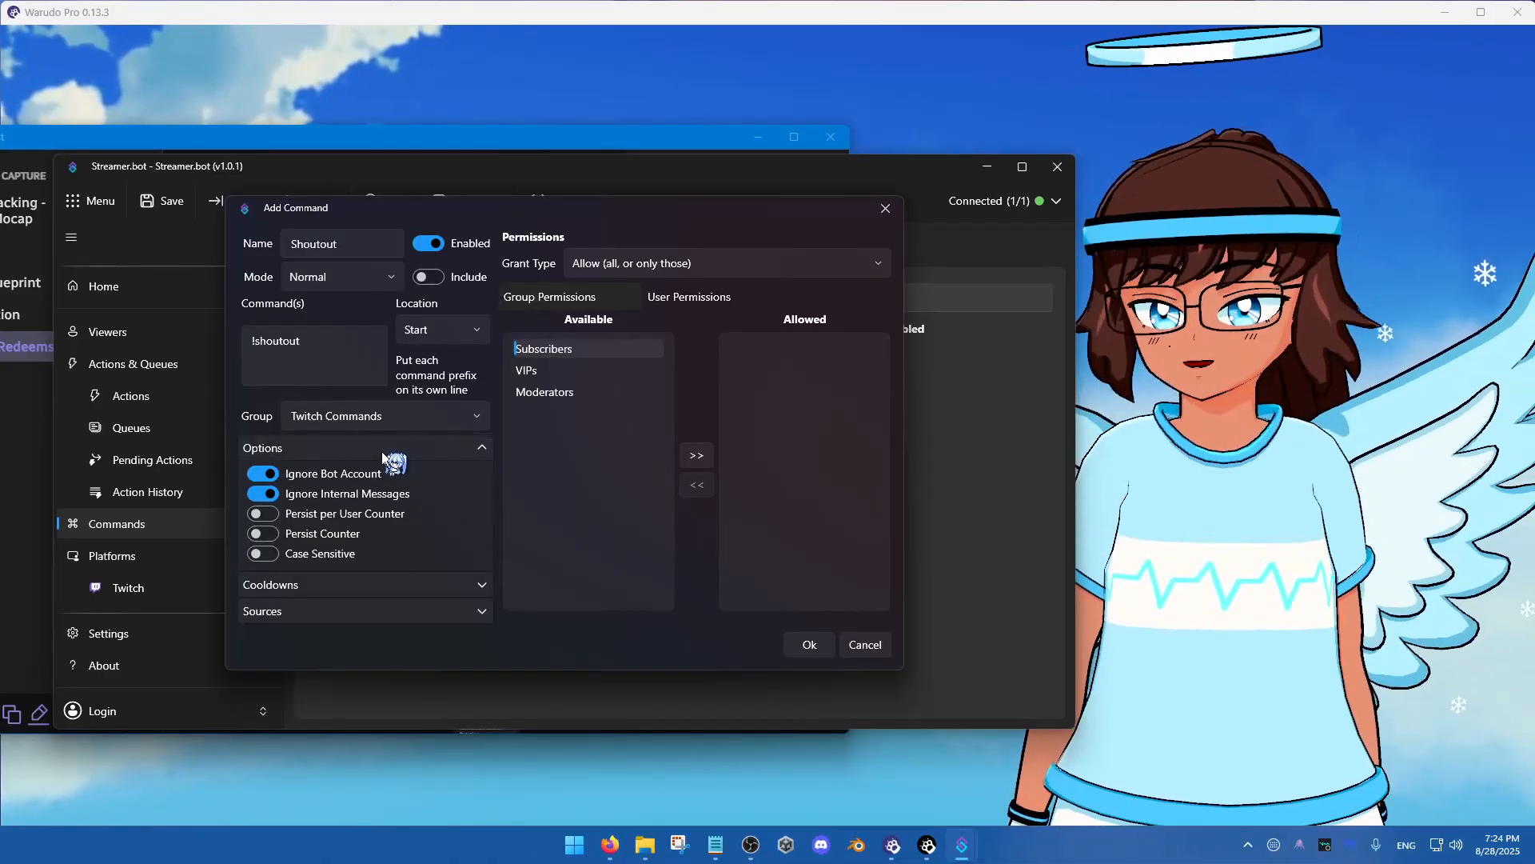
left_click(382, 451)
Set both the user cooldown and the global cooldown of the command to 30 seconds
left_click(326, 477)
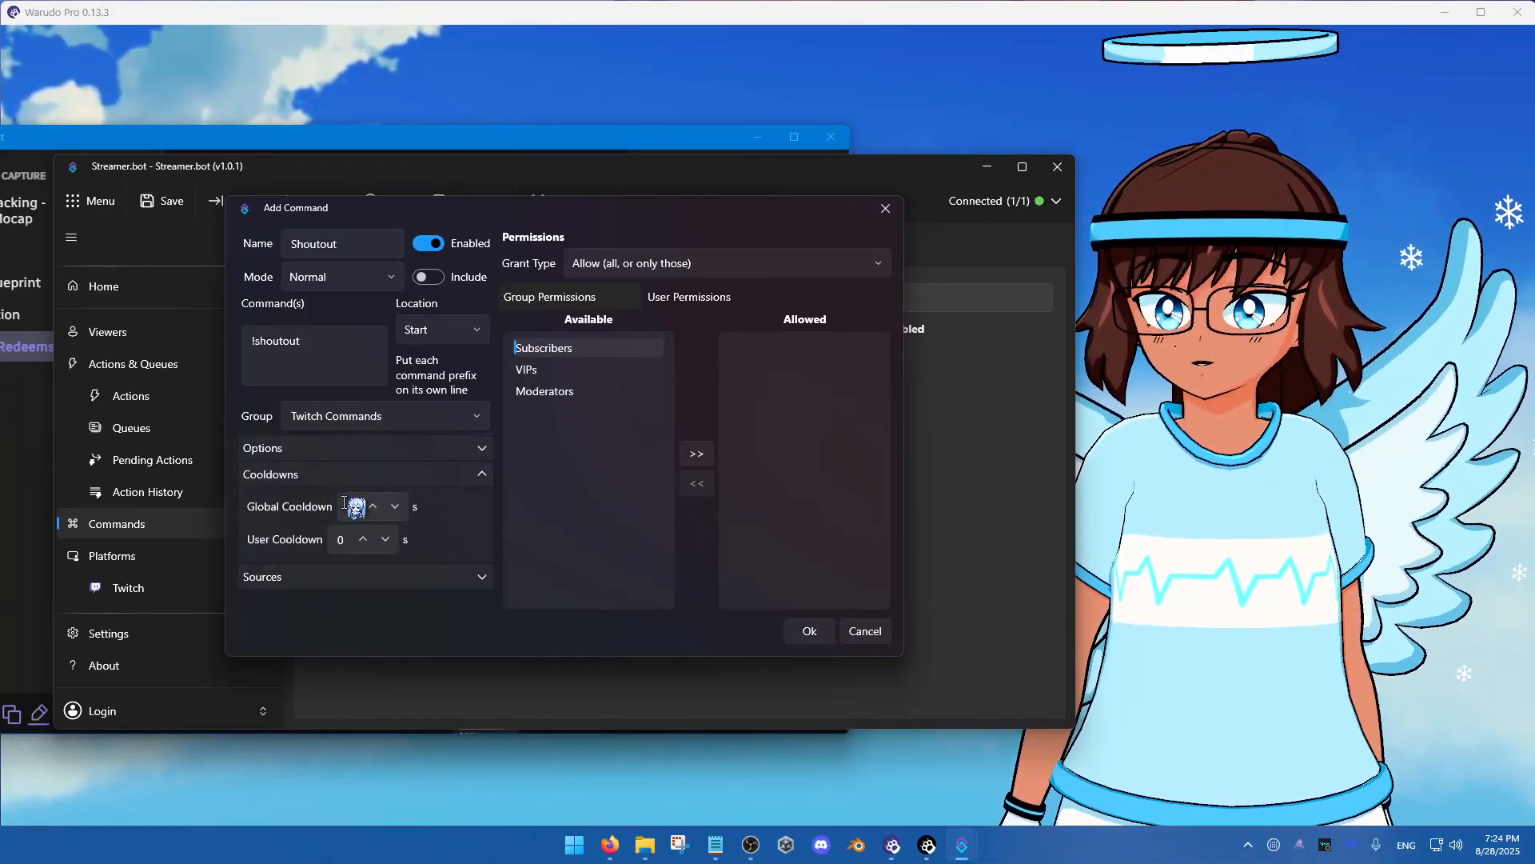
left_click(341, 540)
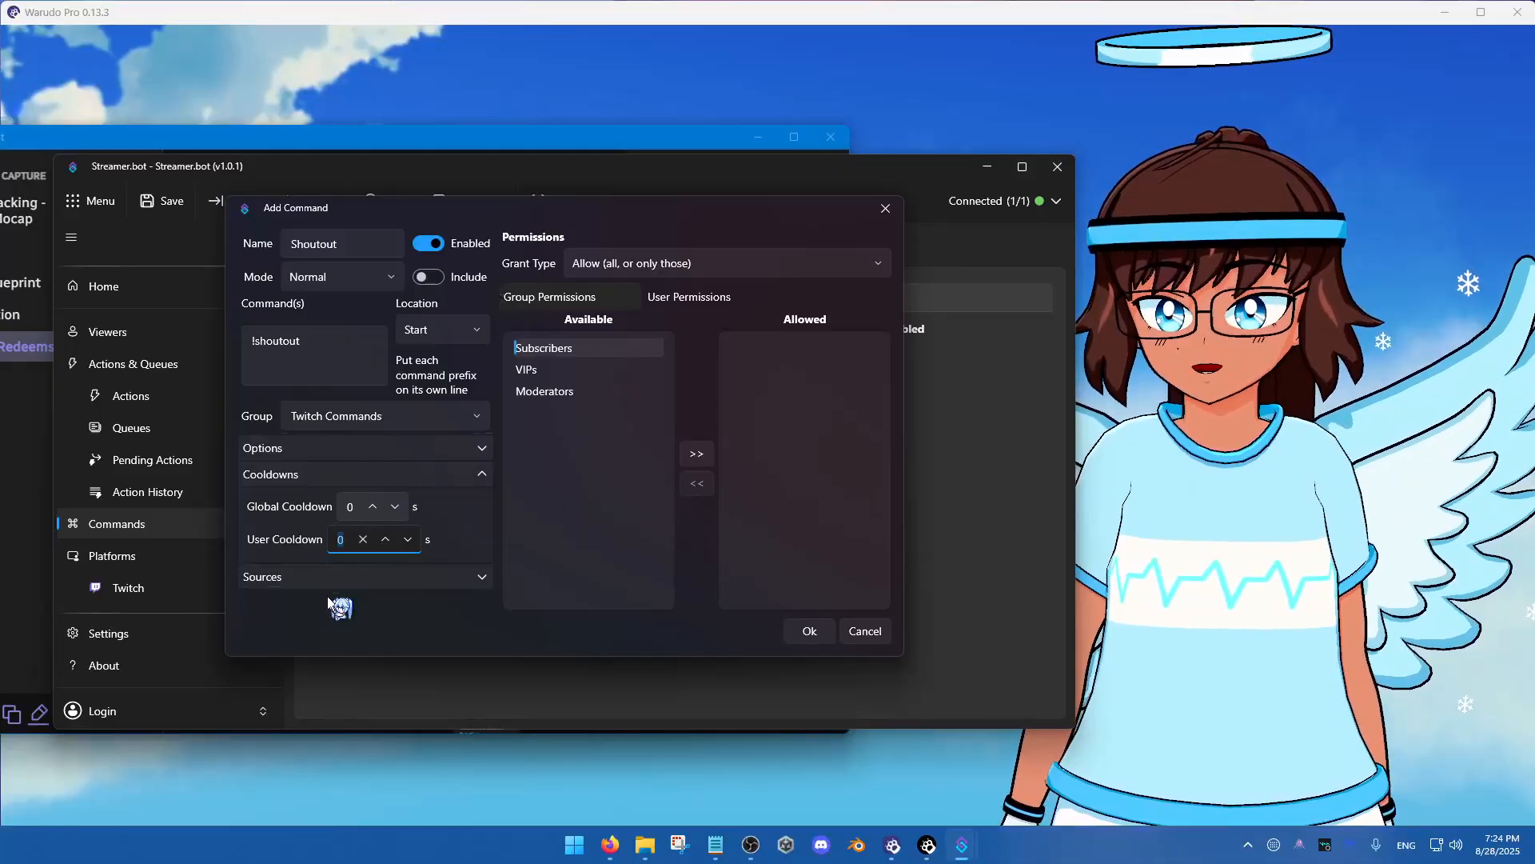
type("30")
left_click(345, 506)
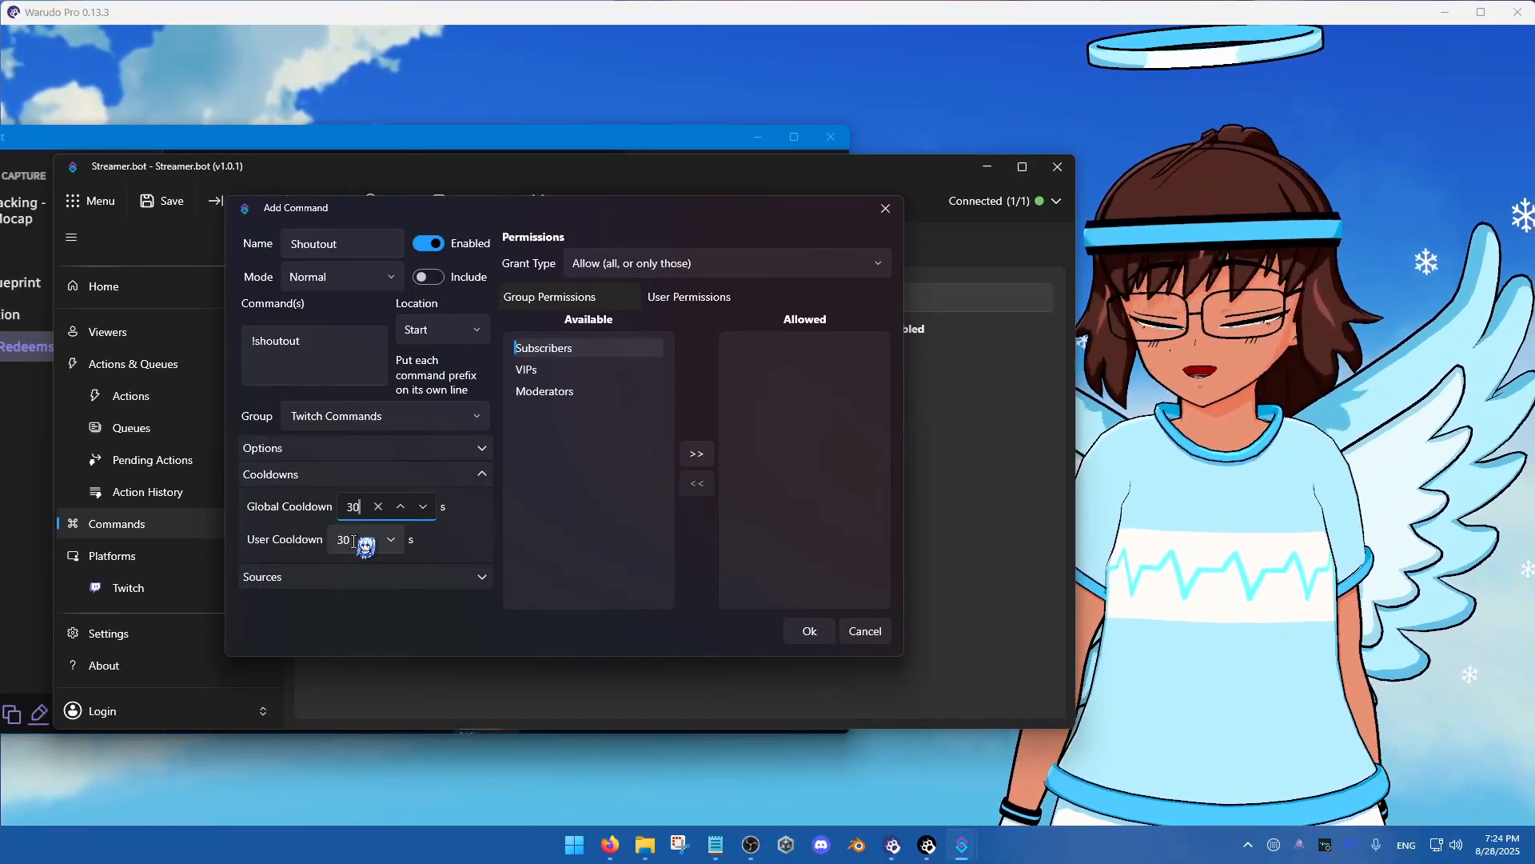
left_click(518, 542)
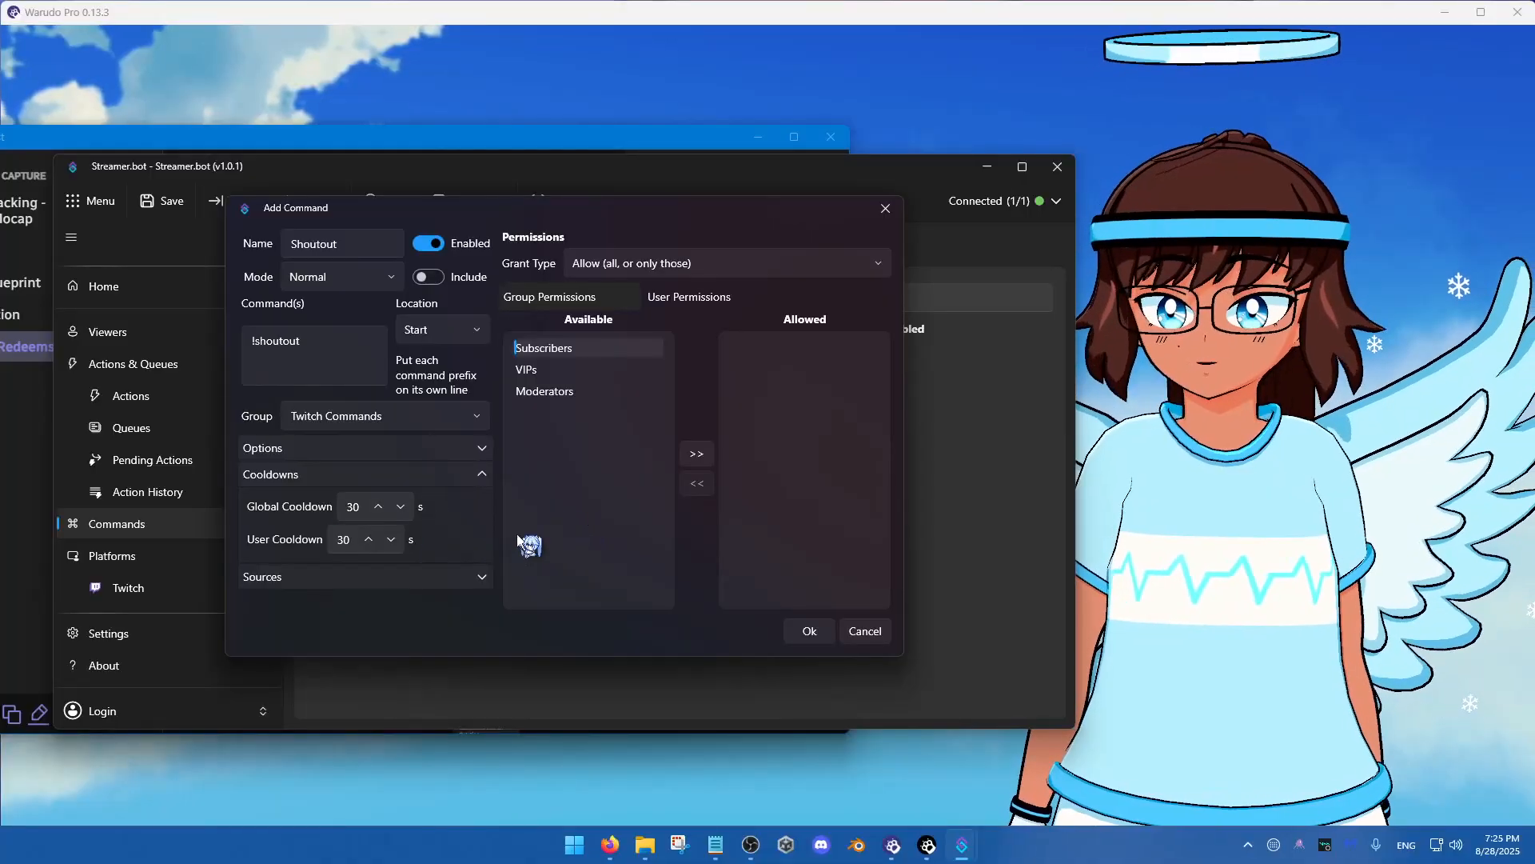
left_click(444, 473)
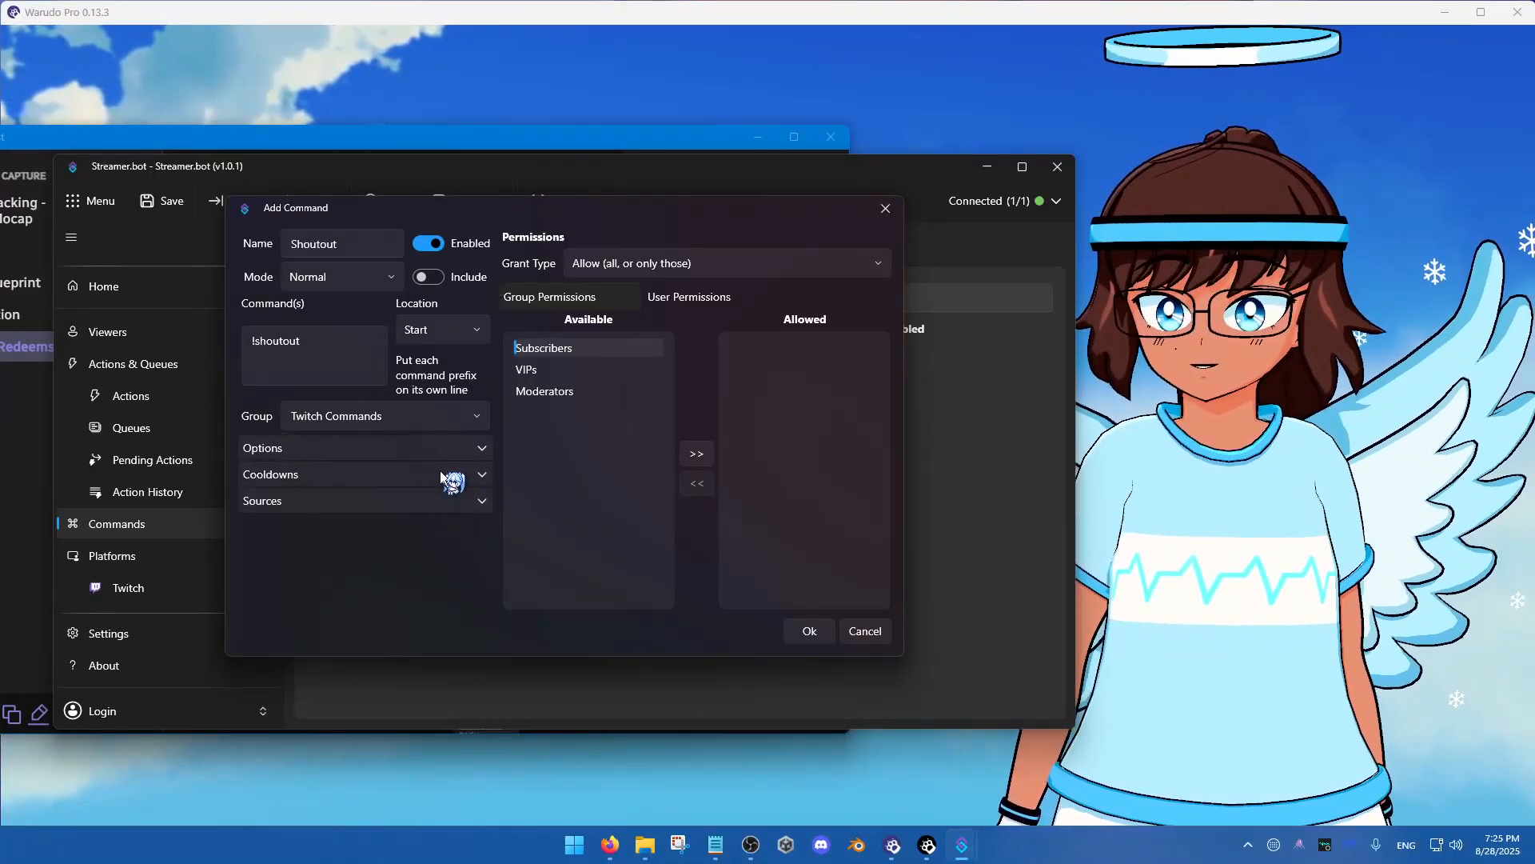
Set the command's sources to Twitch Message and YouTube Message
left_click(425, 501)
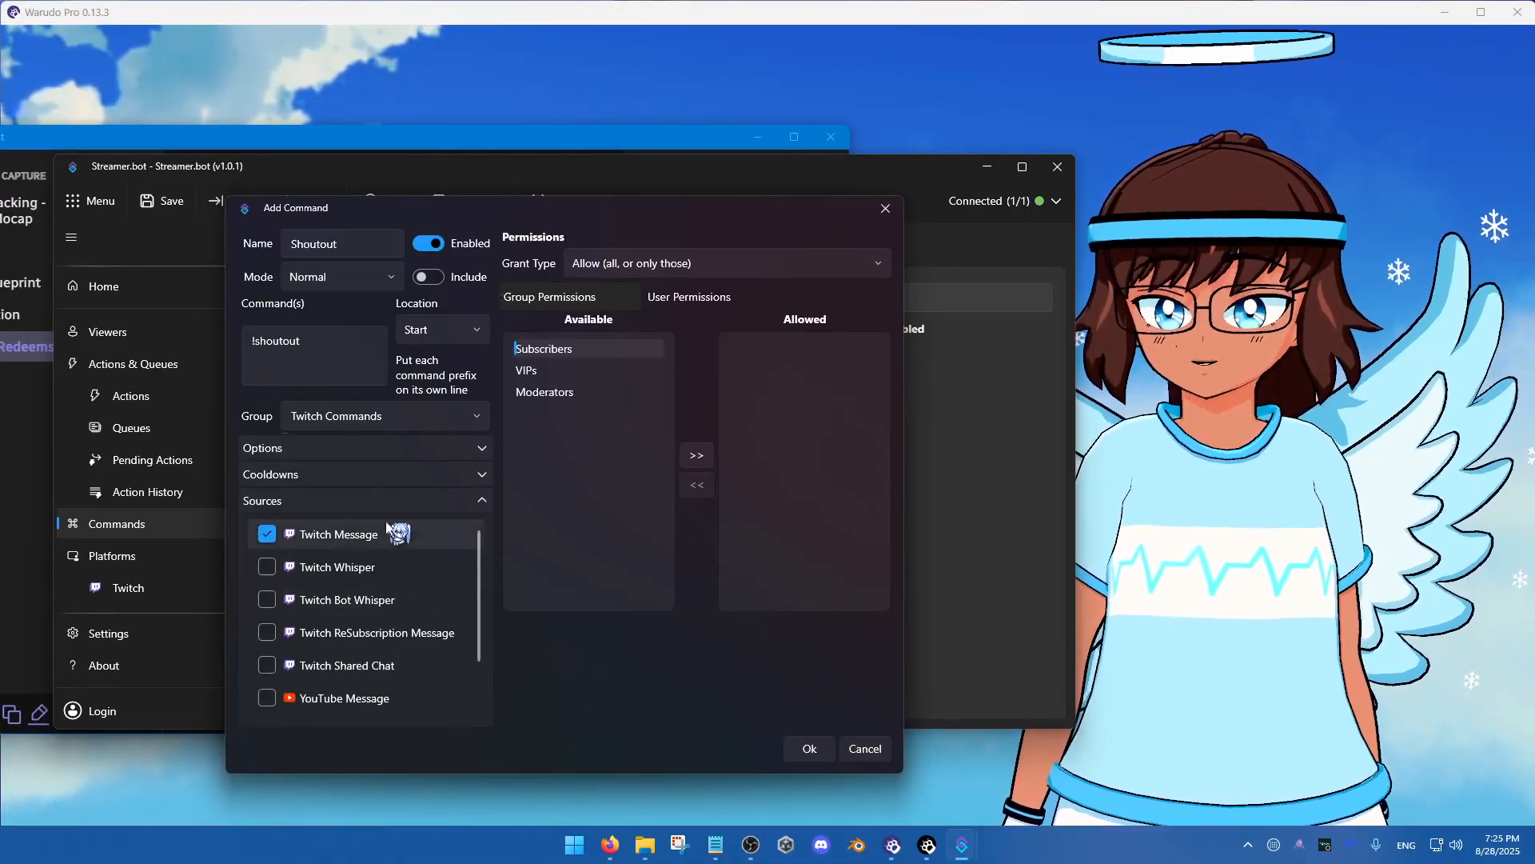
scroll(367, 560, "down", 2)
scroll(332, 596, "up", 2)
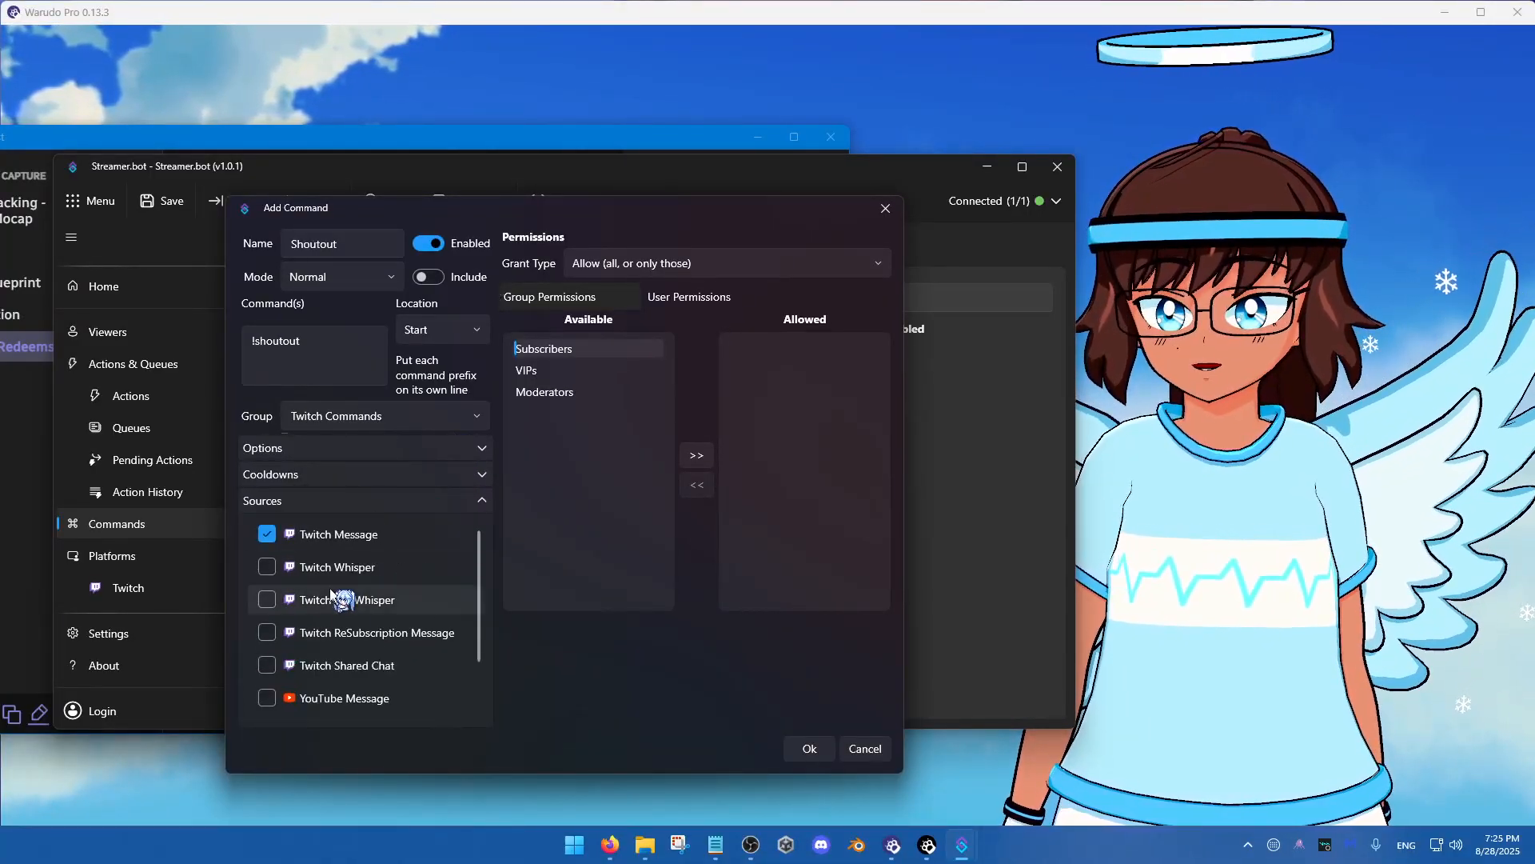
left_click(267, 533)
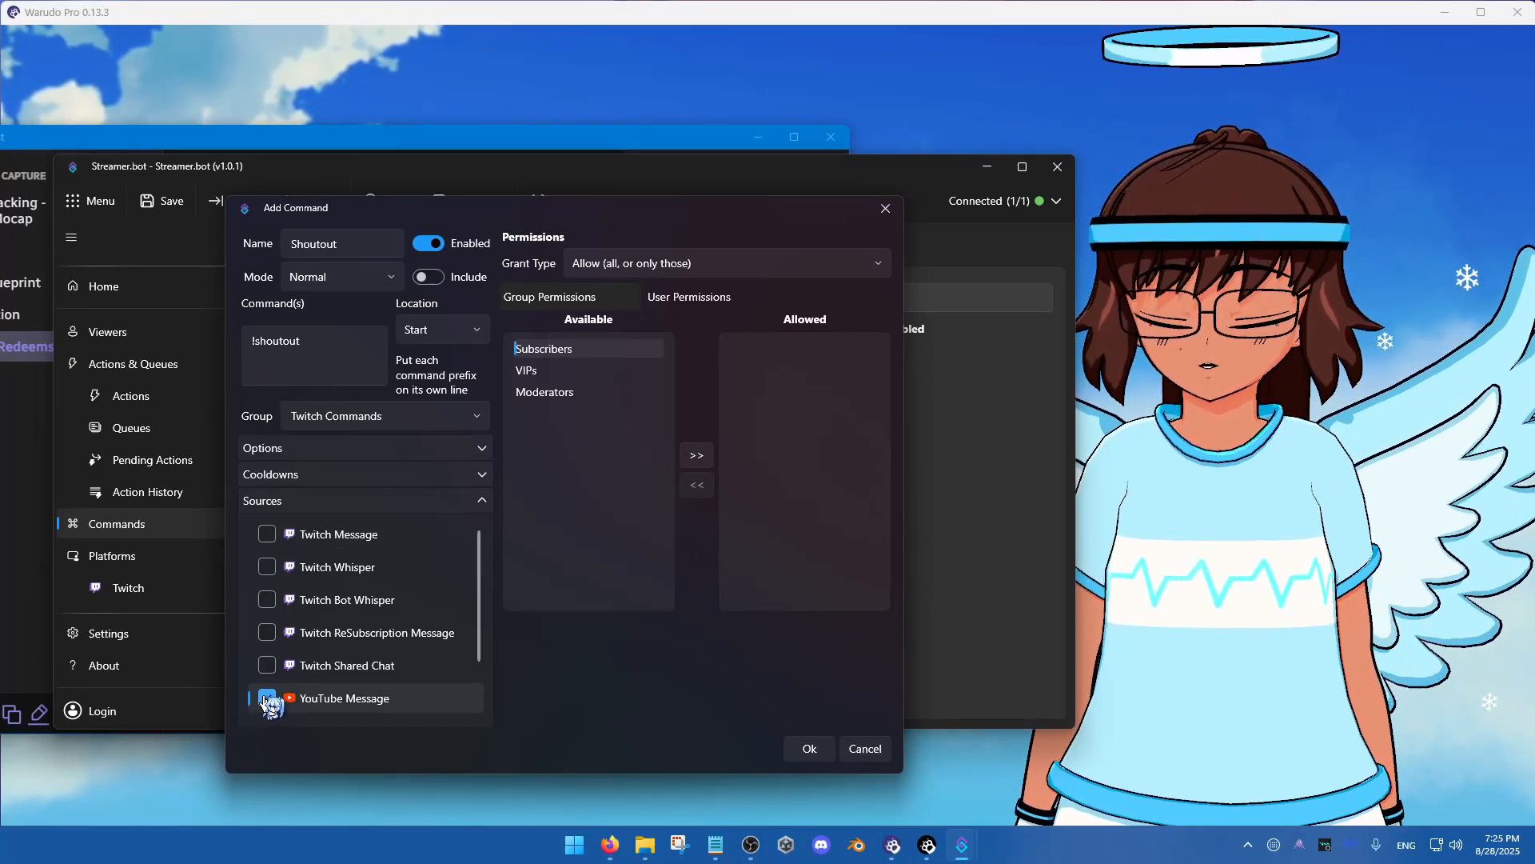
scroll(272, 699, "down", 1)
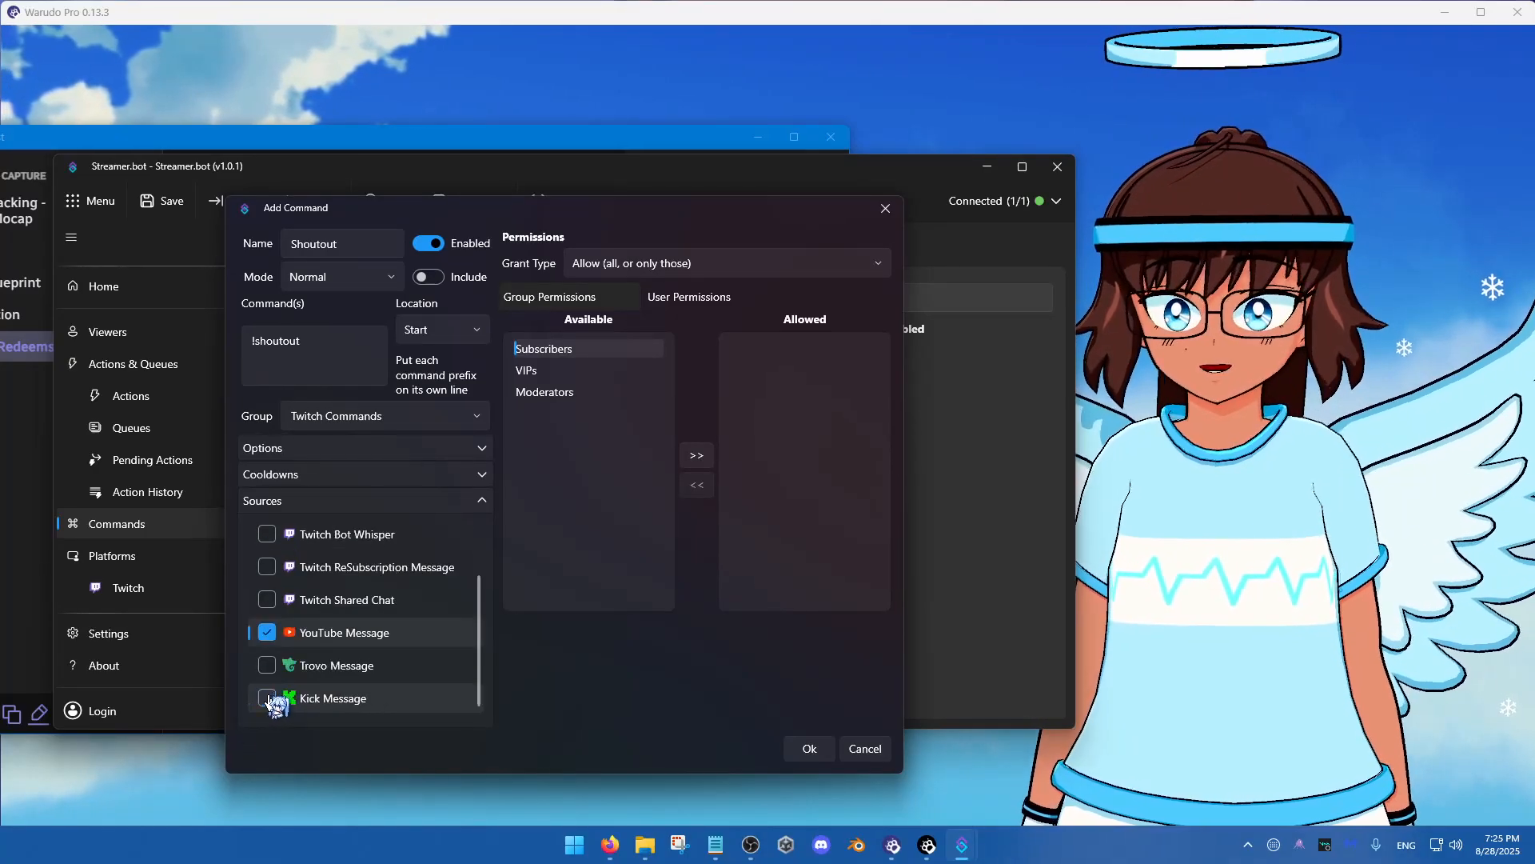
left_click(268, 633)
scroll(267, 616, "up", 1)
left_click(267, 533)
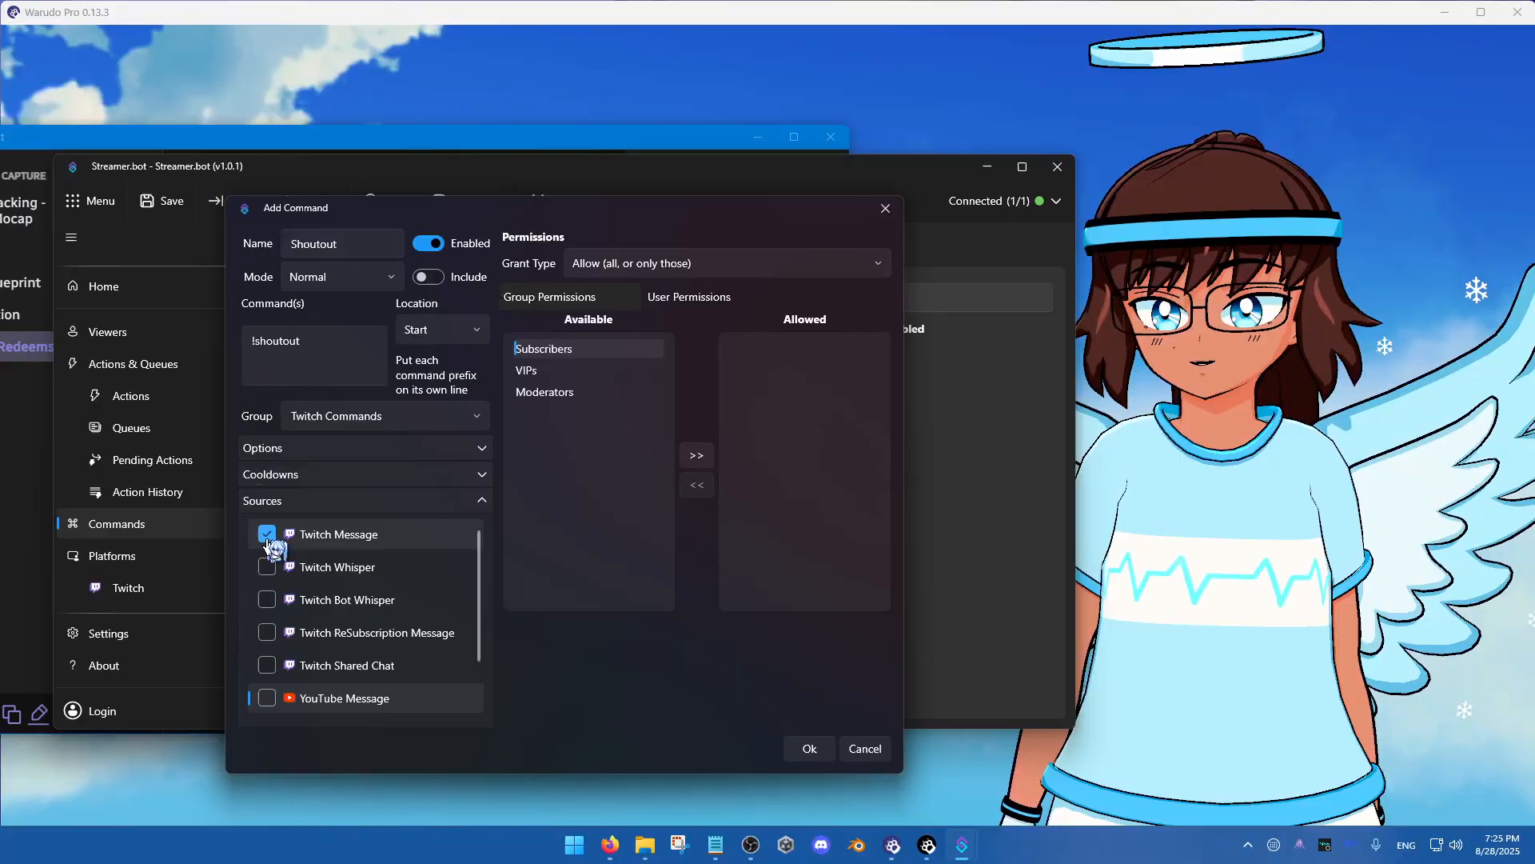
left_click(267, 698)
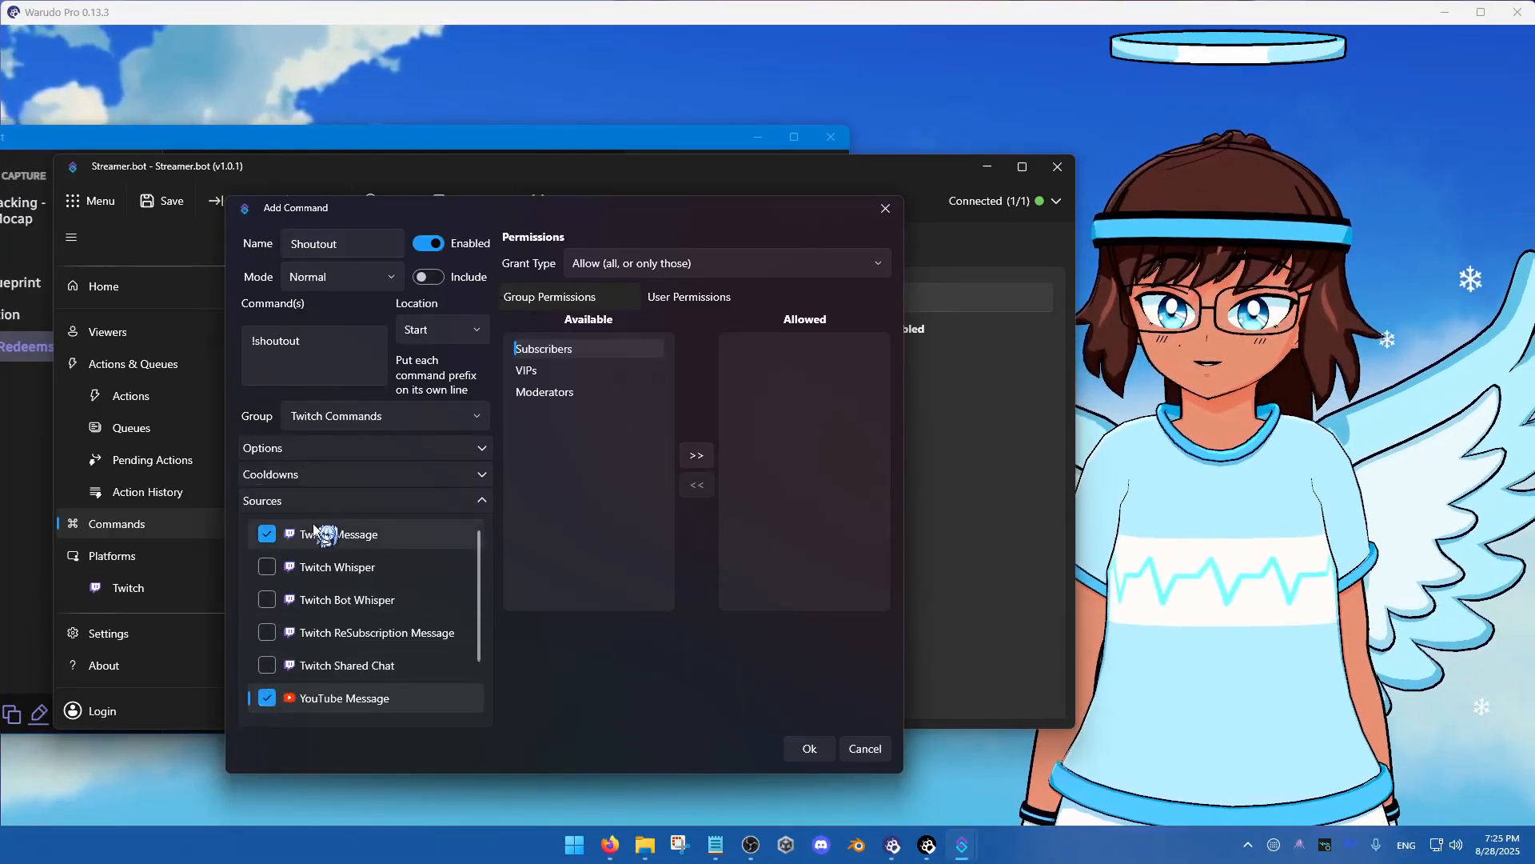
left_click(416, 501)
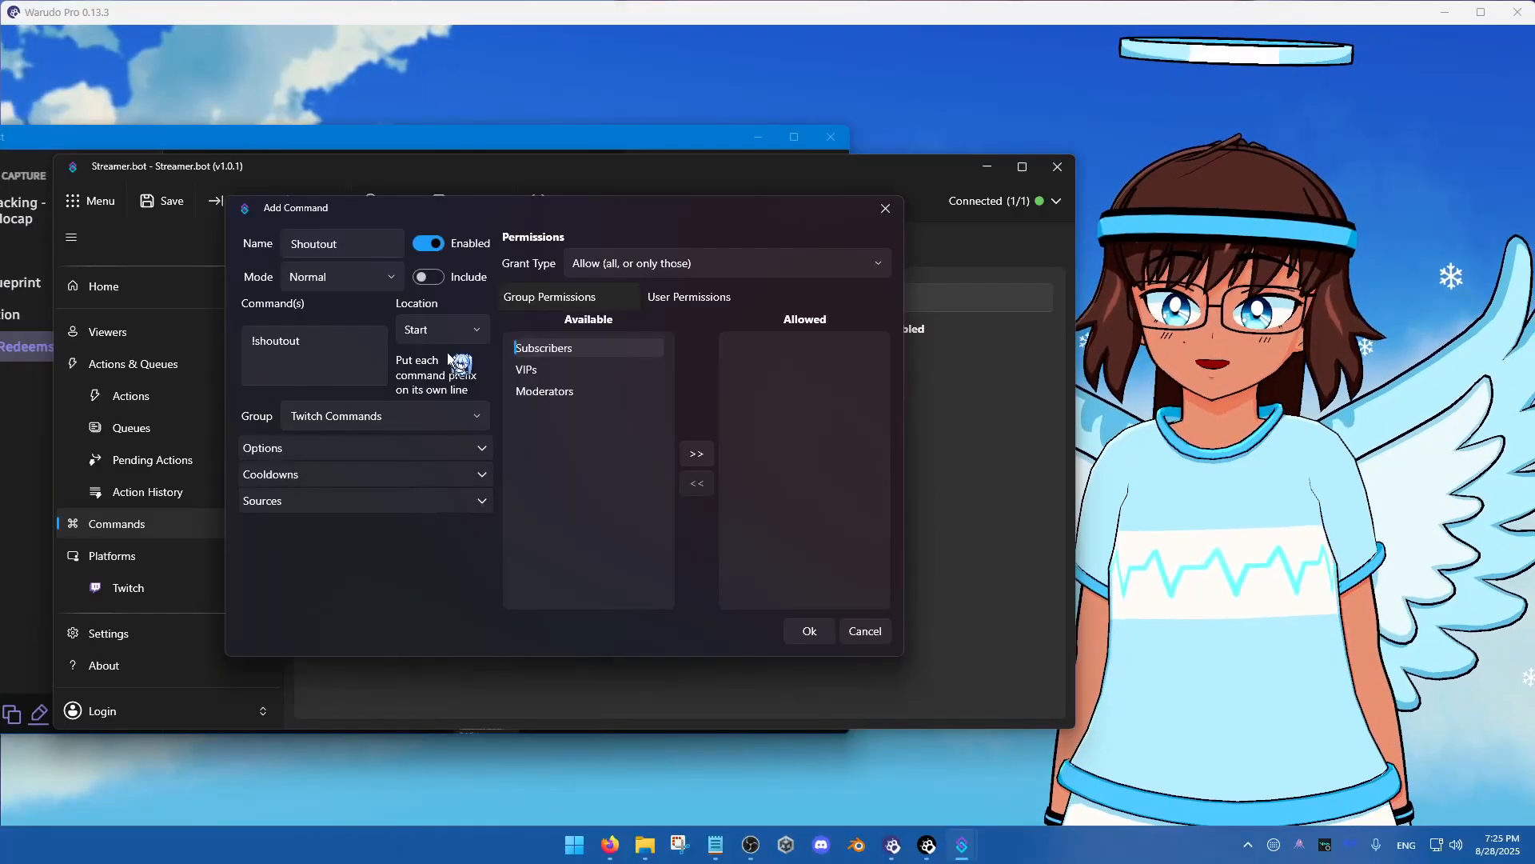
Examine the location choices and review the command's text, cooldowns, sources and group
left_click(454, 329)
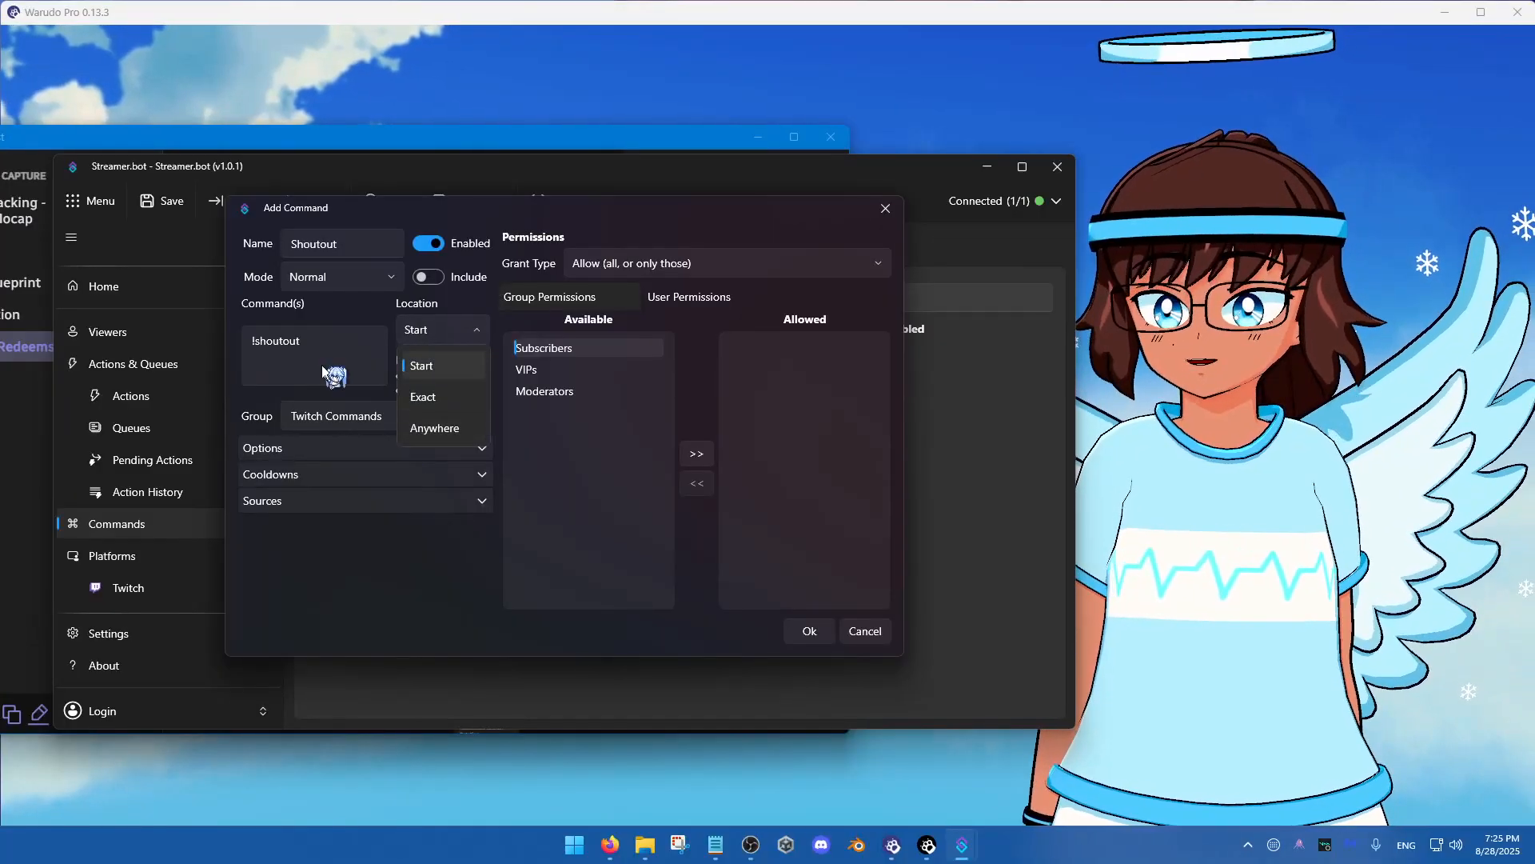
left_click(614, 518)
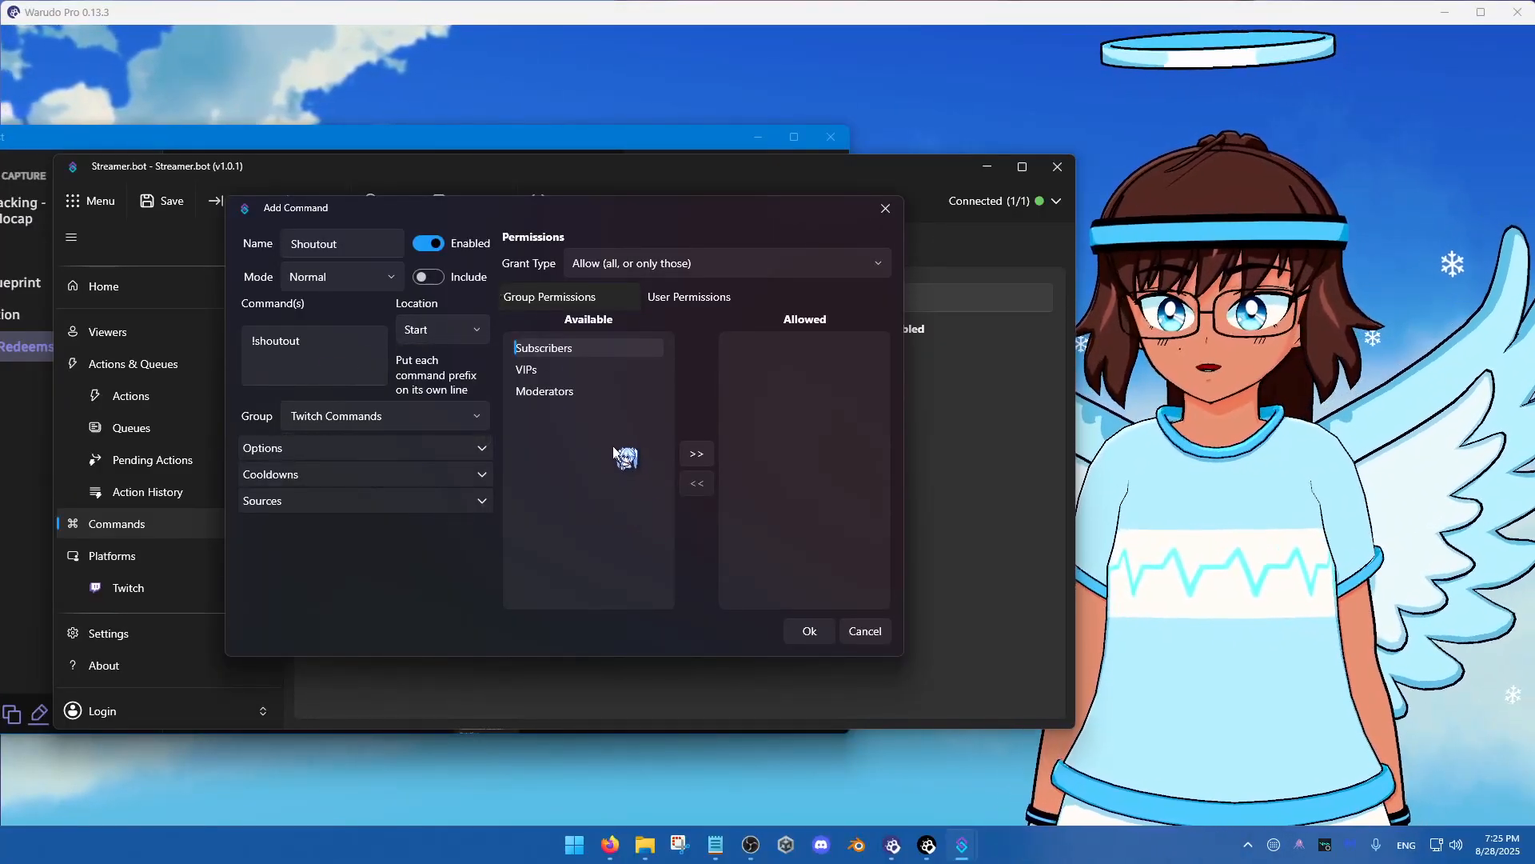
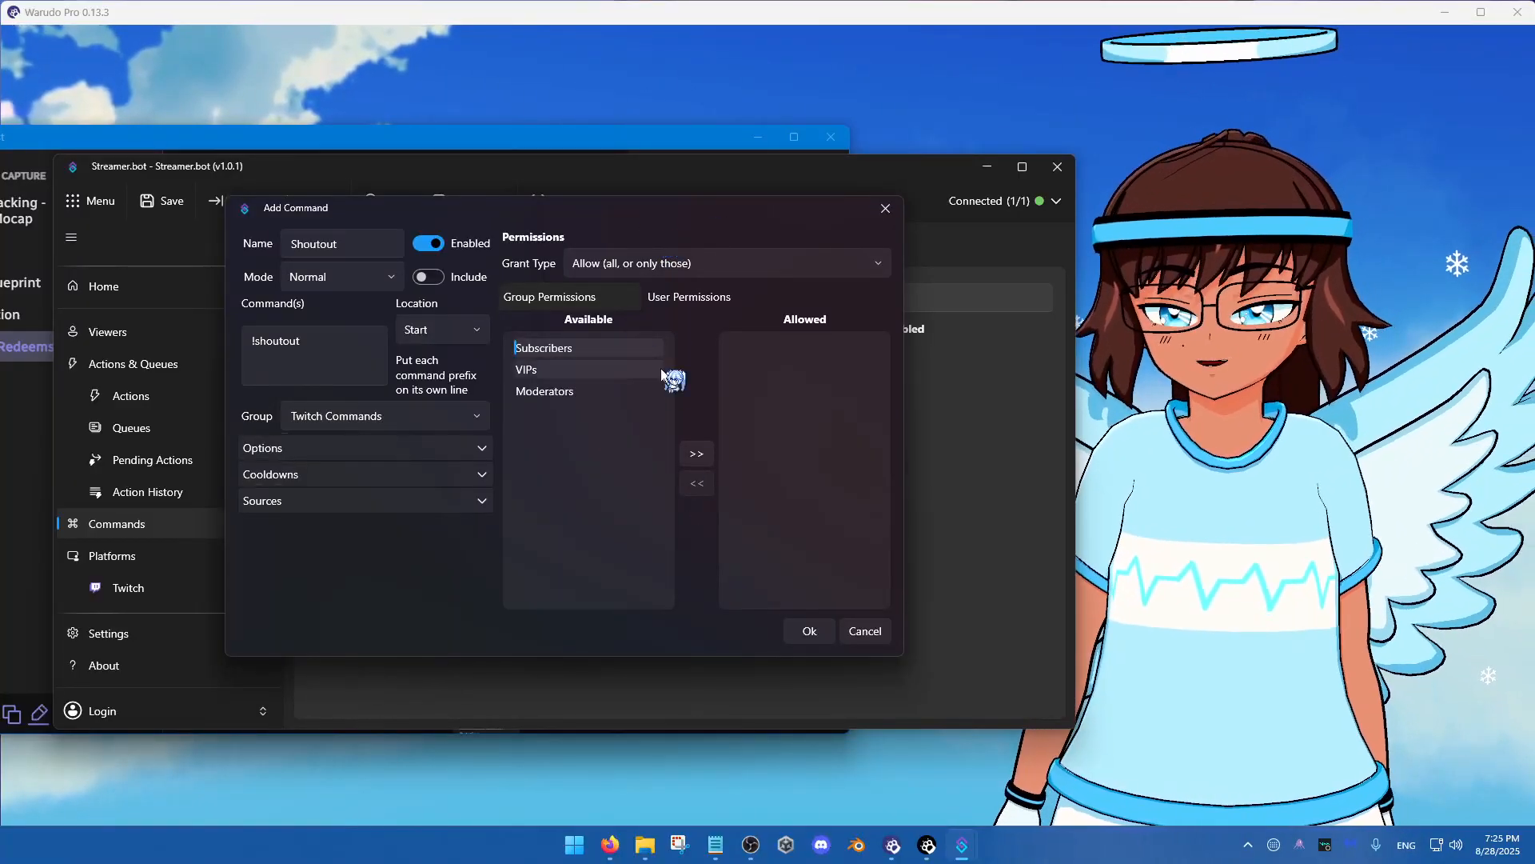
left_click(312, 348)
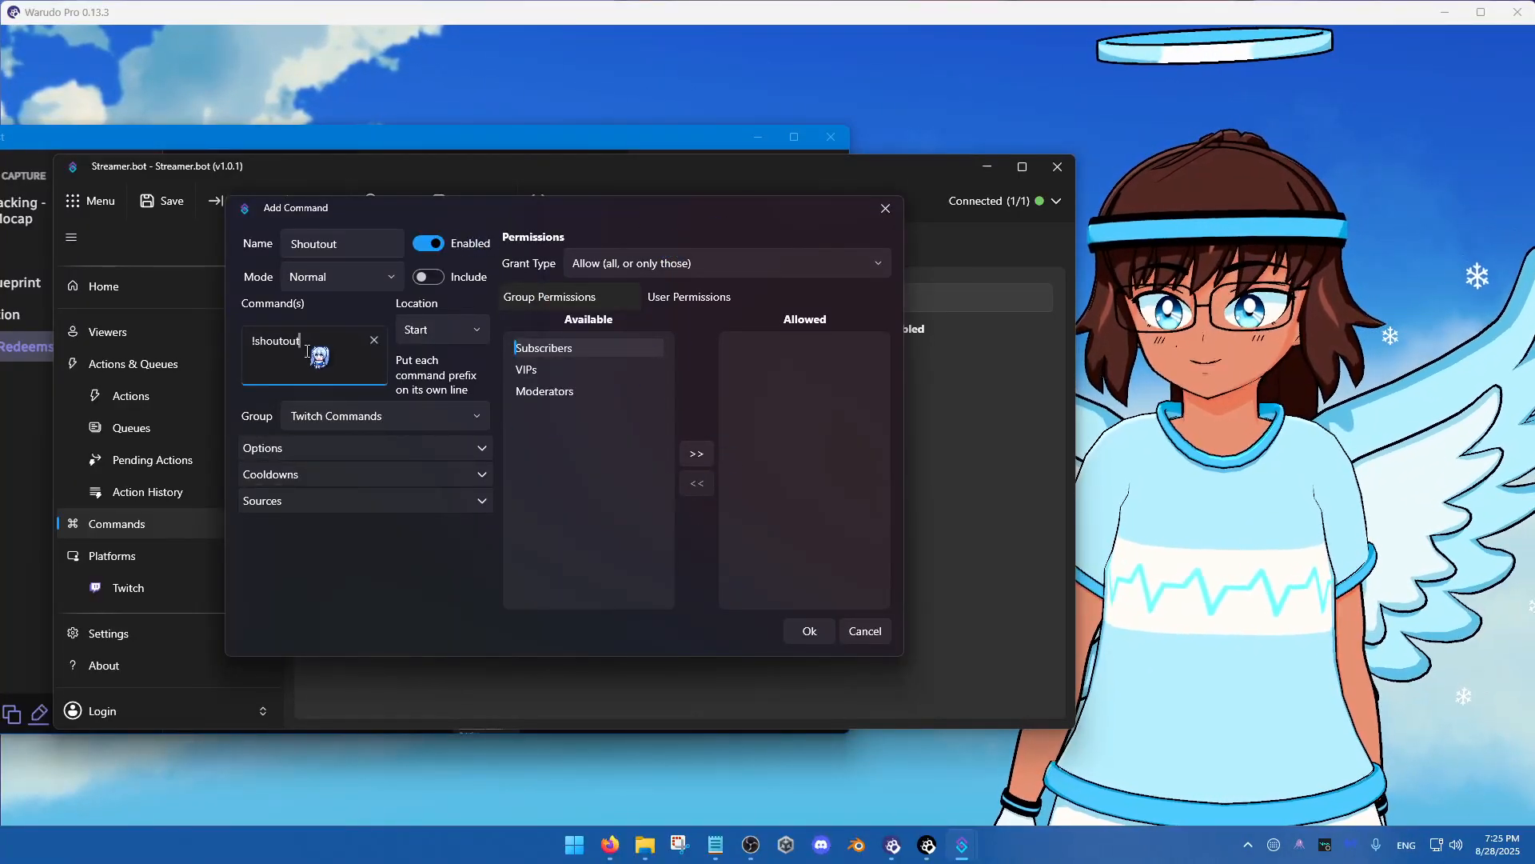
left_click(313, 472)
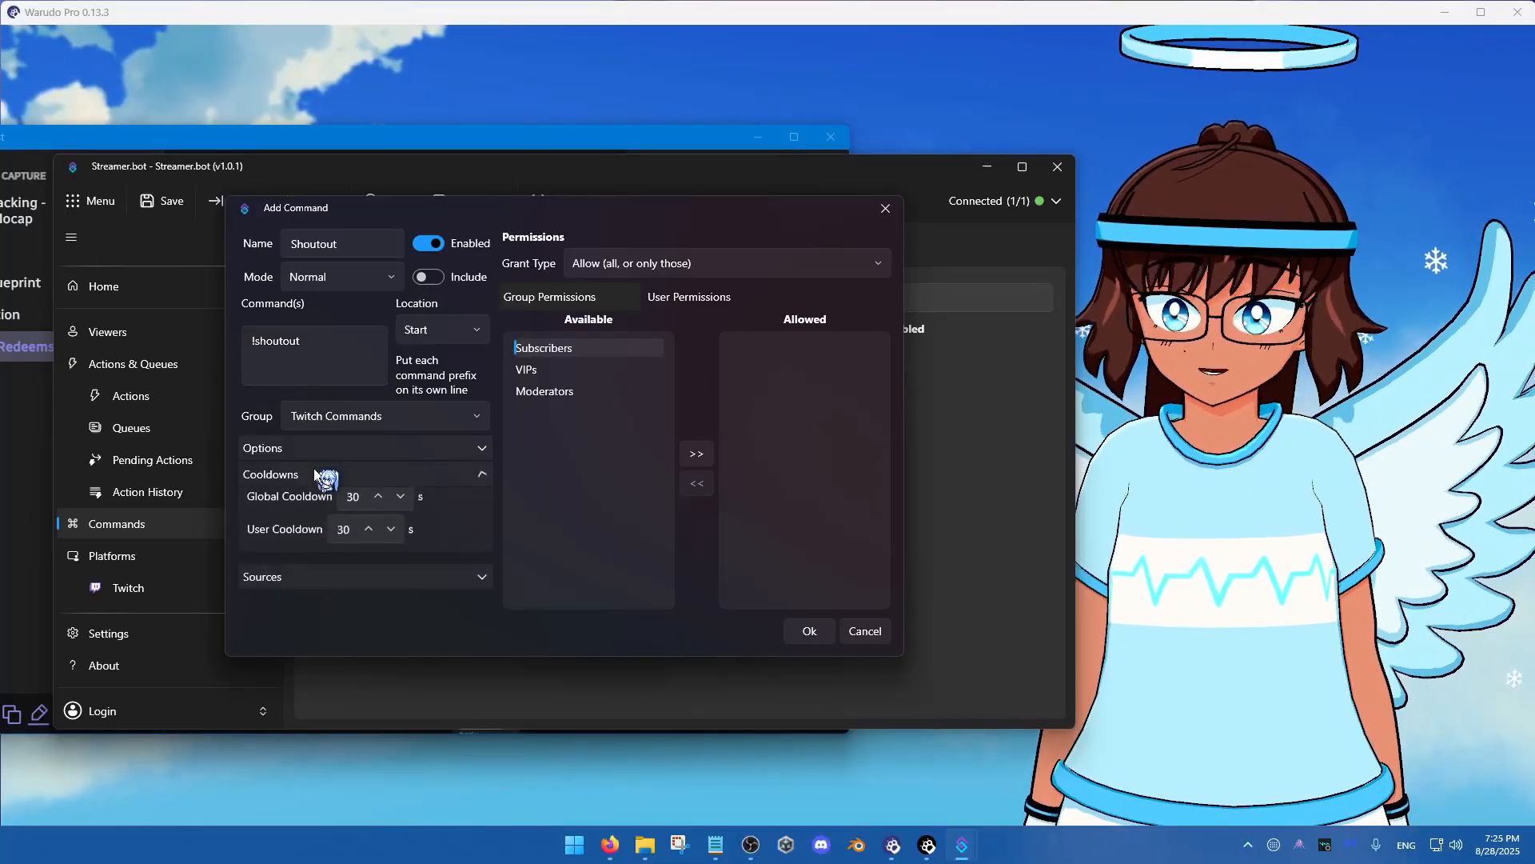
left_click(313, 472)
left_click(311, 510)
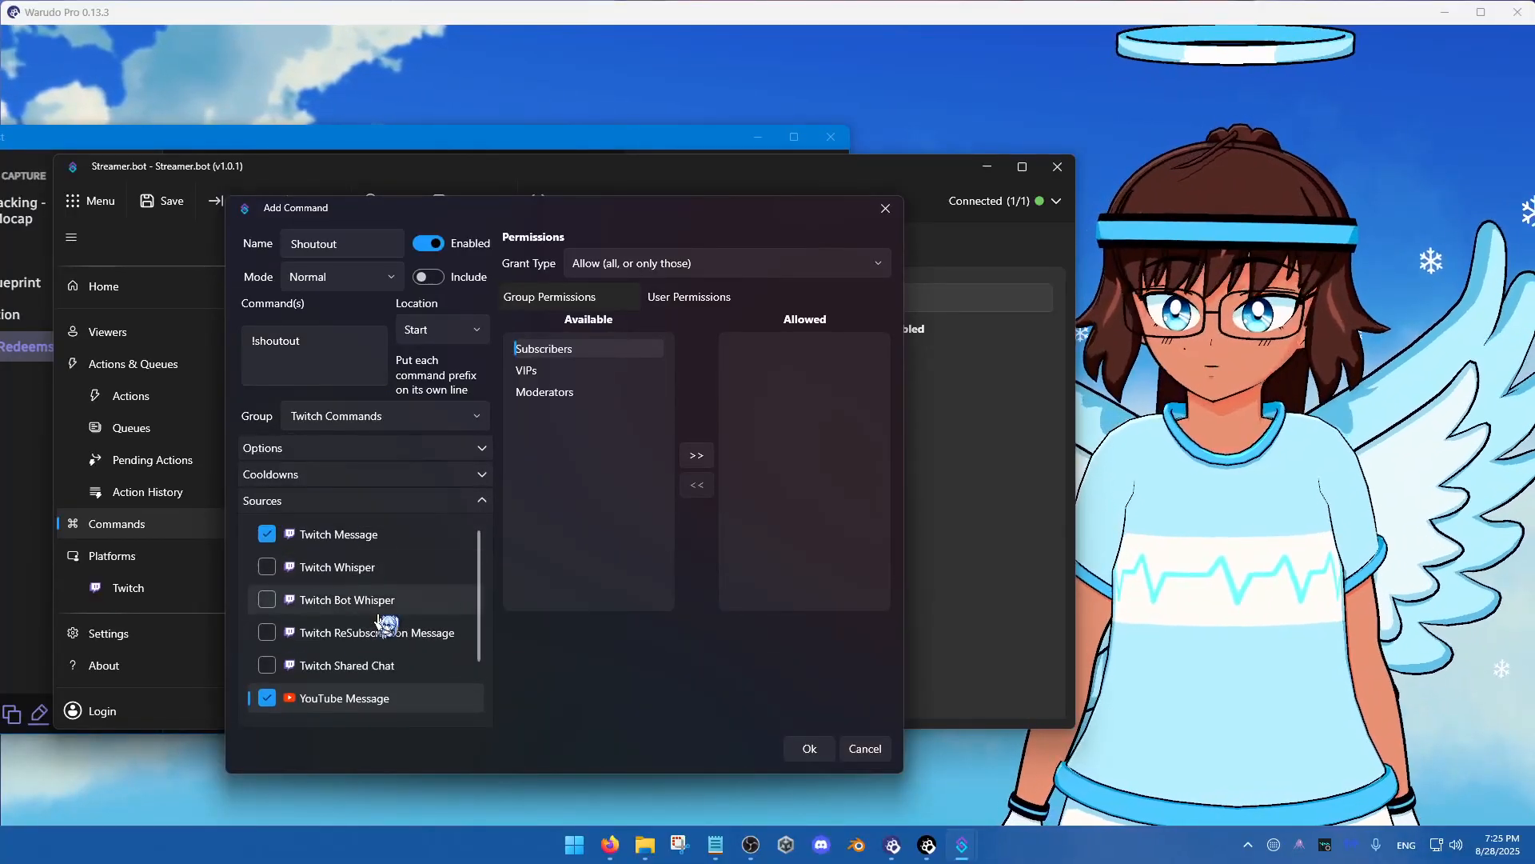
left_click(402, 501)
left_click(364, 418)
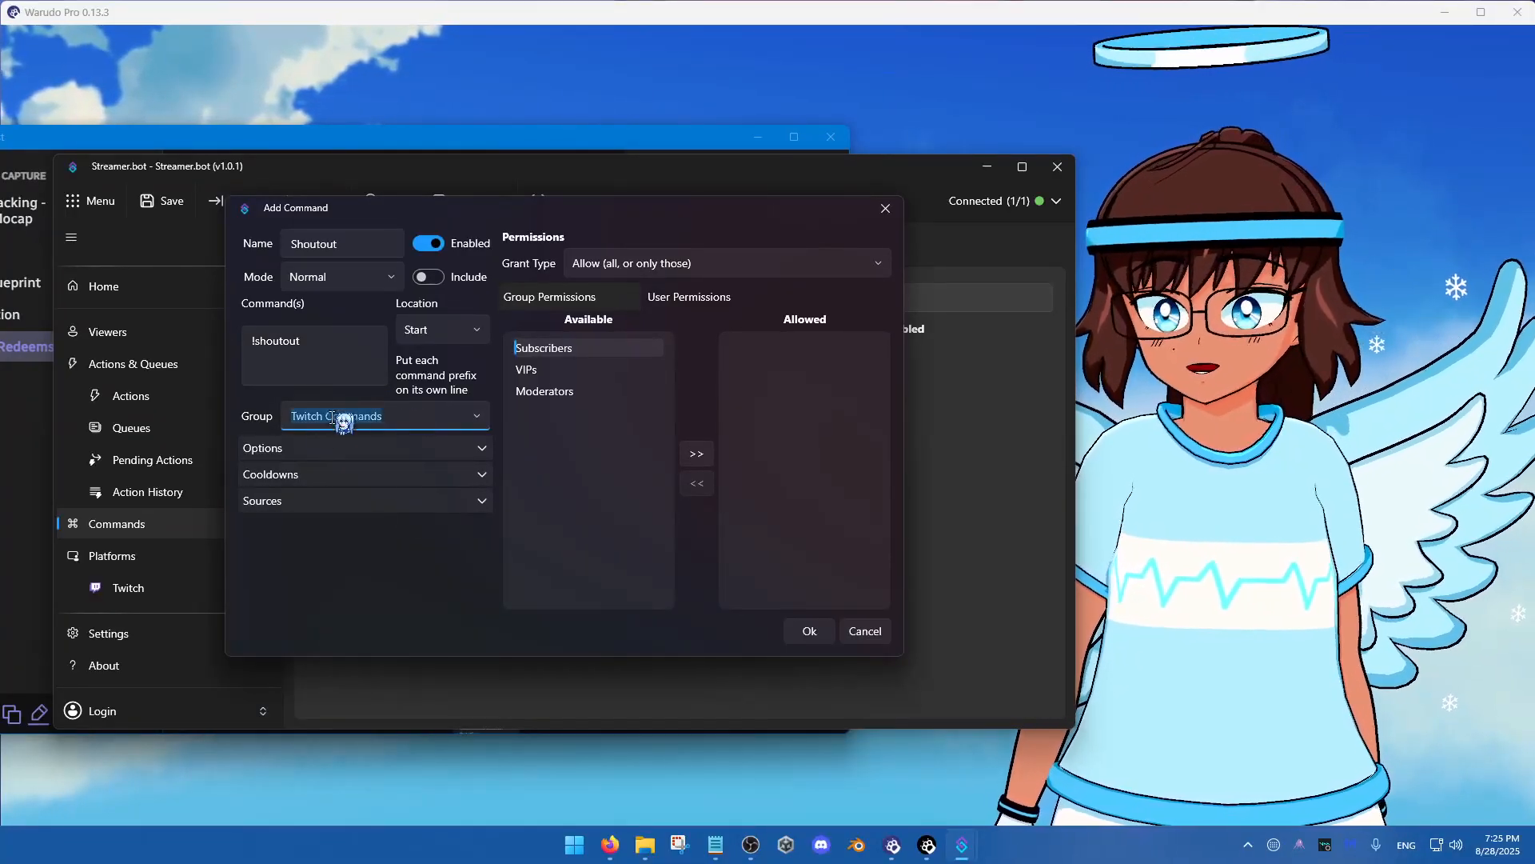
left_click(629, 456)
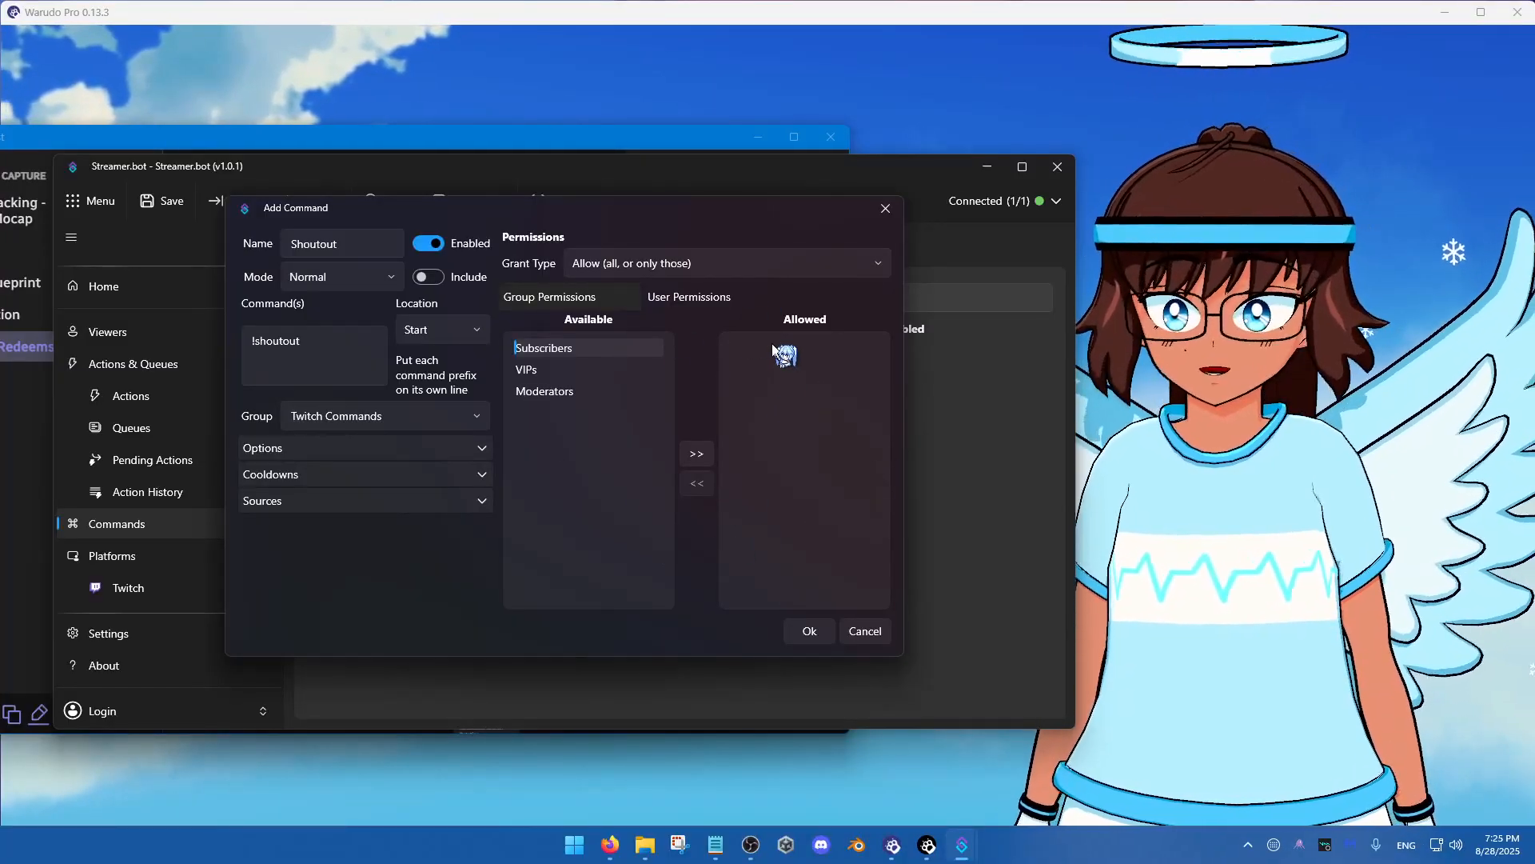
Try restricting the command to the Moderators group, and remove that restriction again
left_click(640, 392)
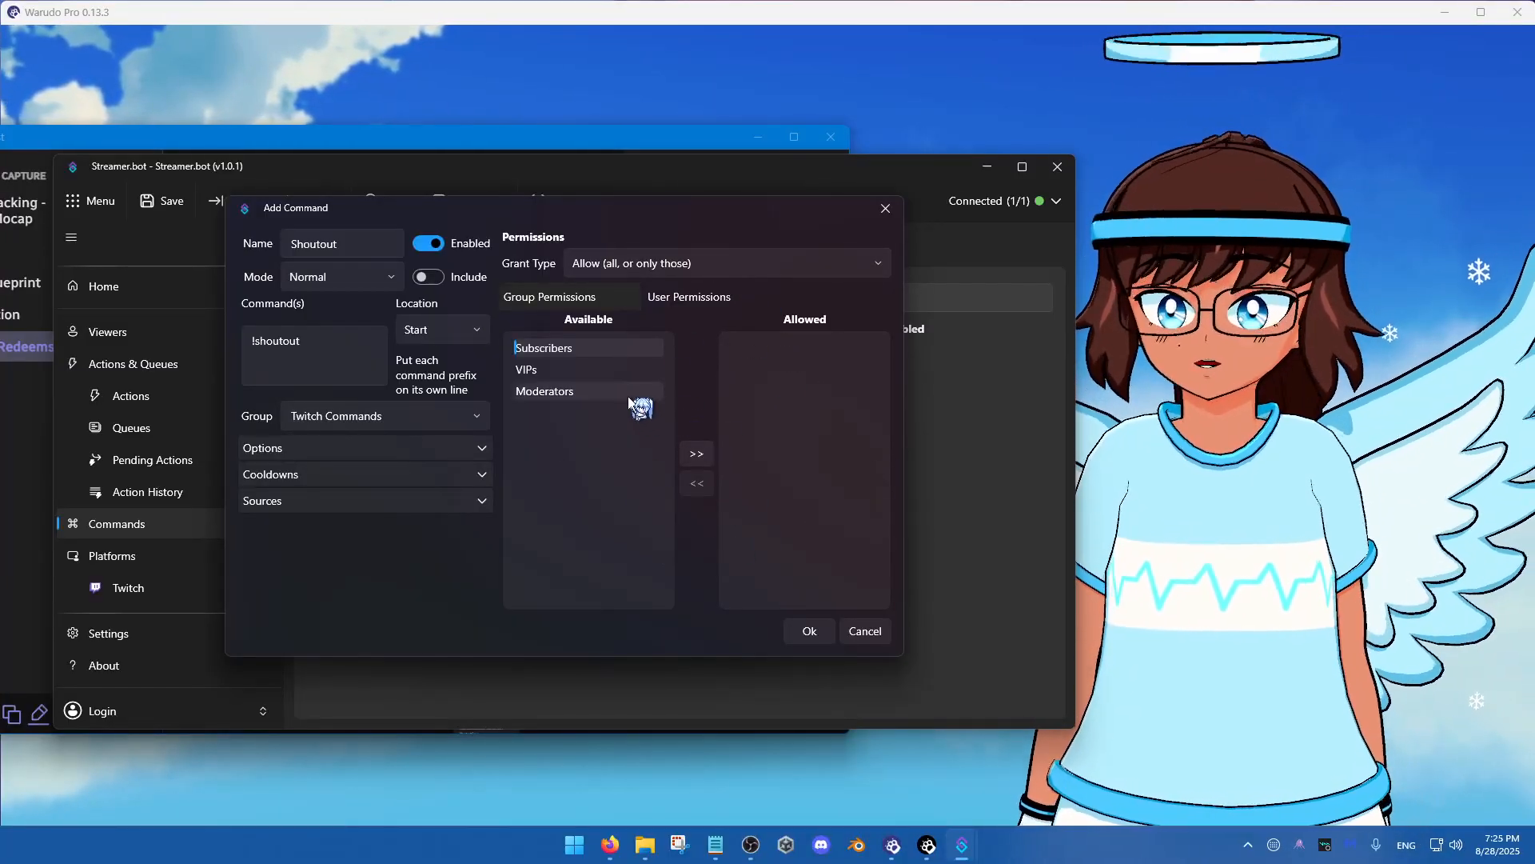
left_click(697, 453)
left_click(696, 483)
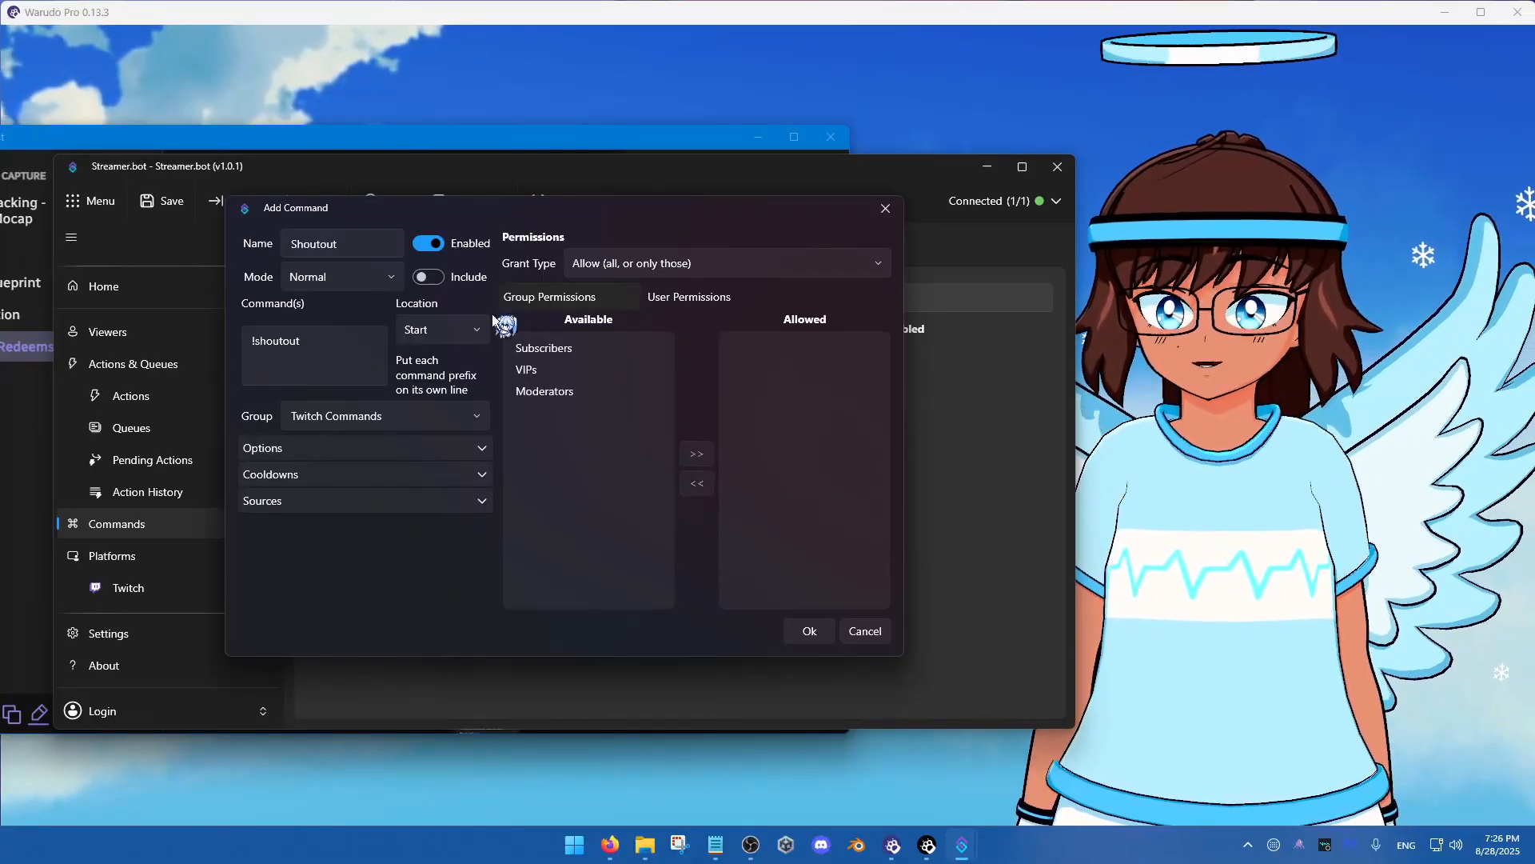
Confirm the Shoutout command's settings to add it to the commands list
left_click(812, 632)
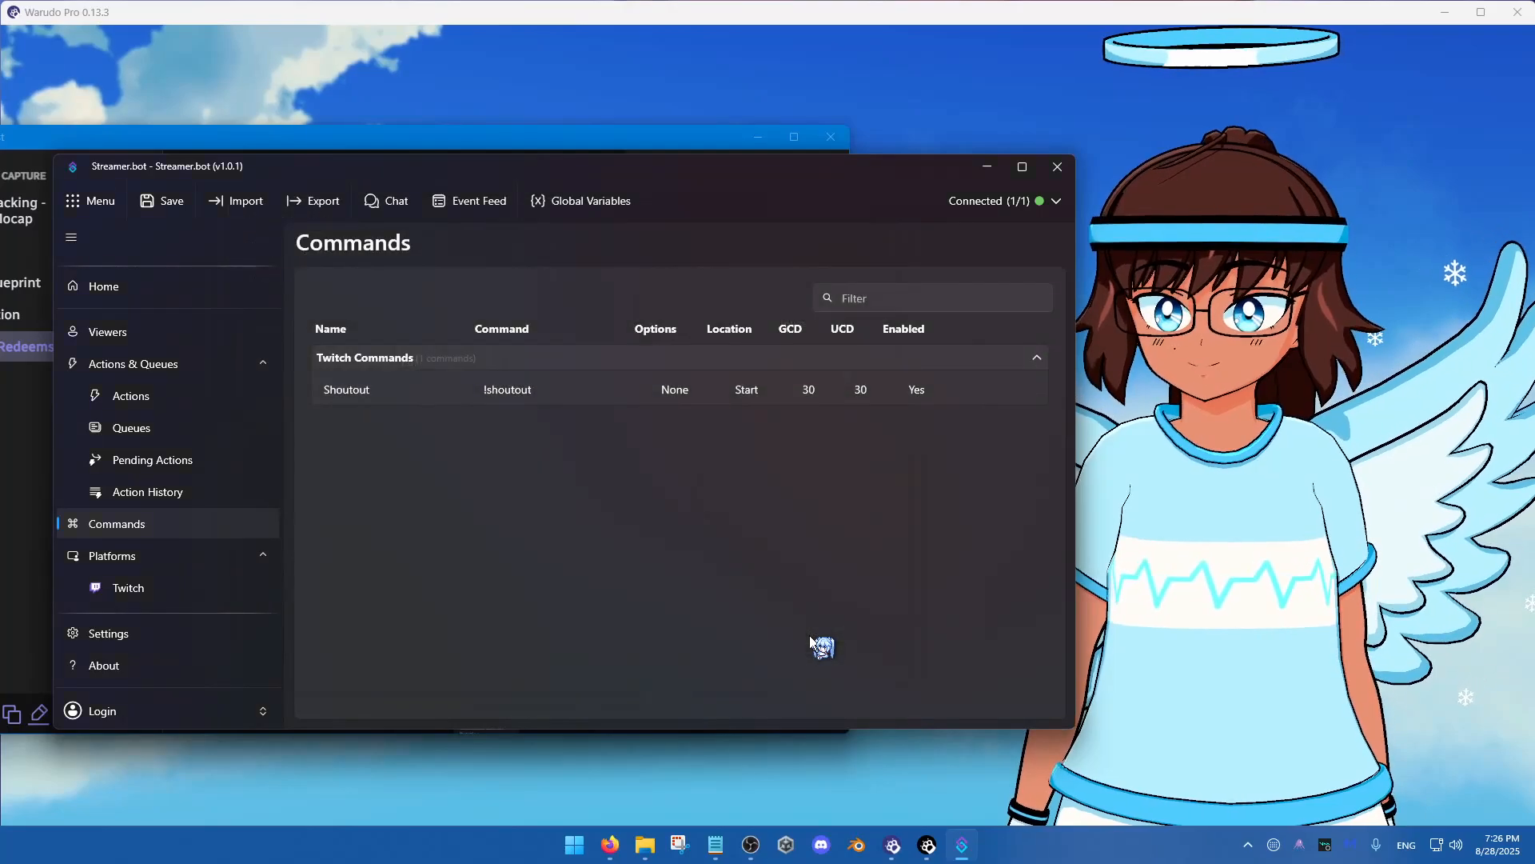
Disable the Shoutout command in the list and enable it again
left_click(739, 385)
right_click(713, 383)
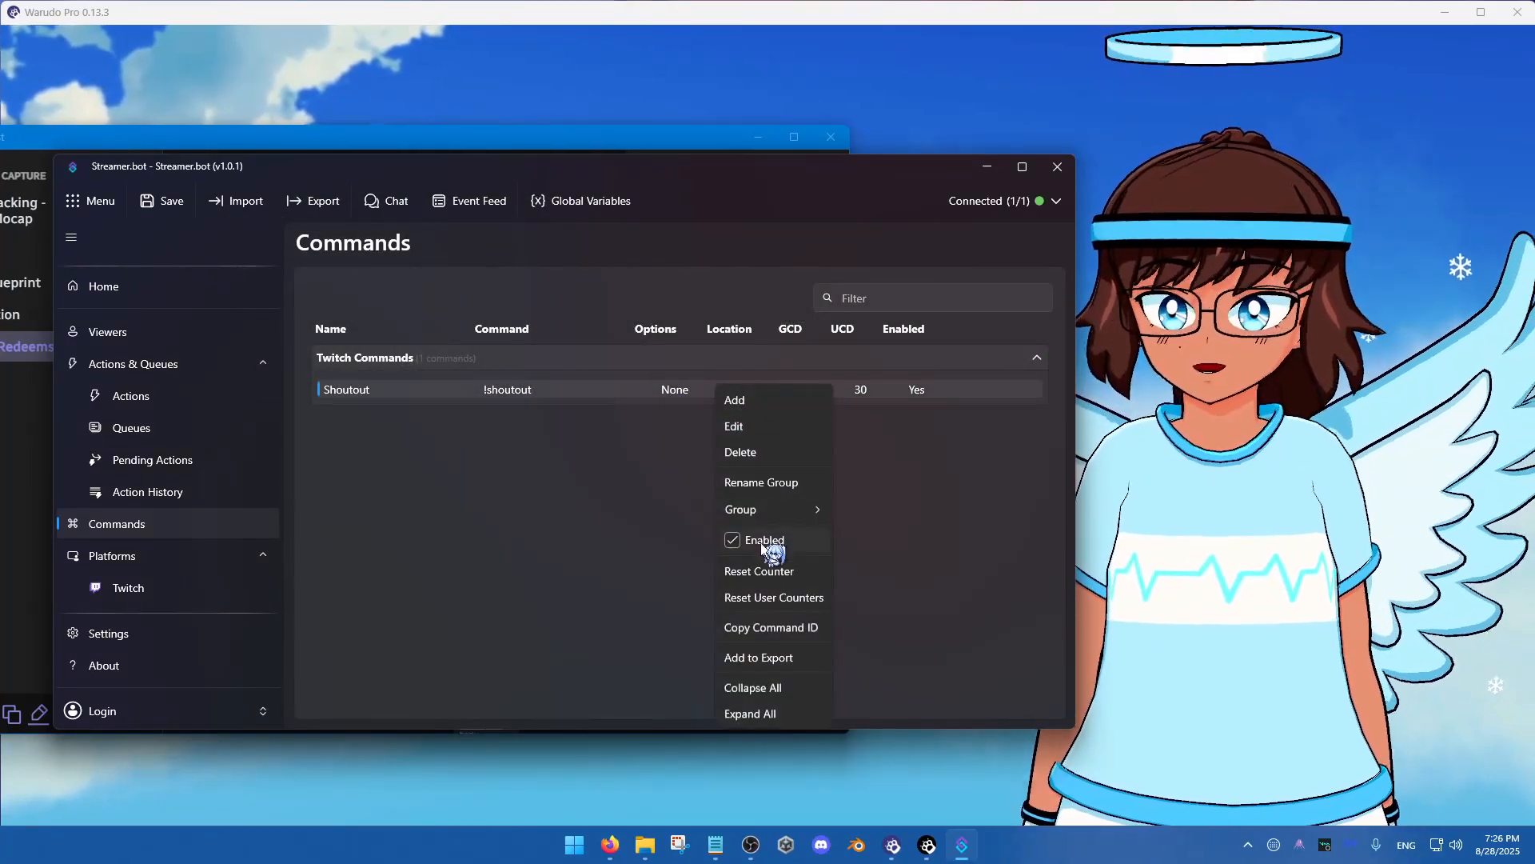
left_click(748, 538)
right_click(744, 400)
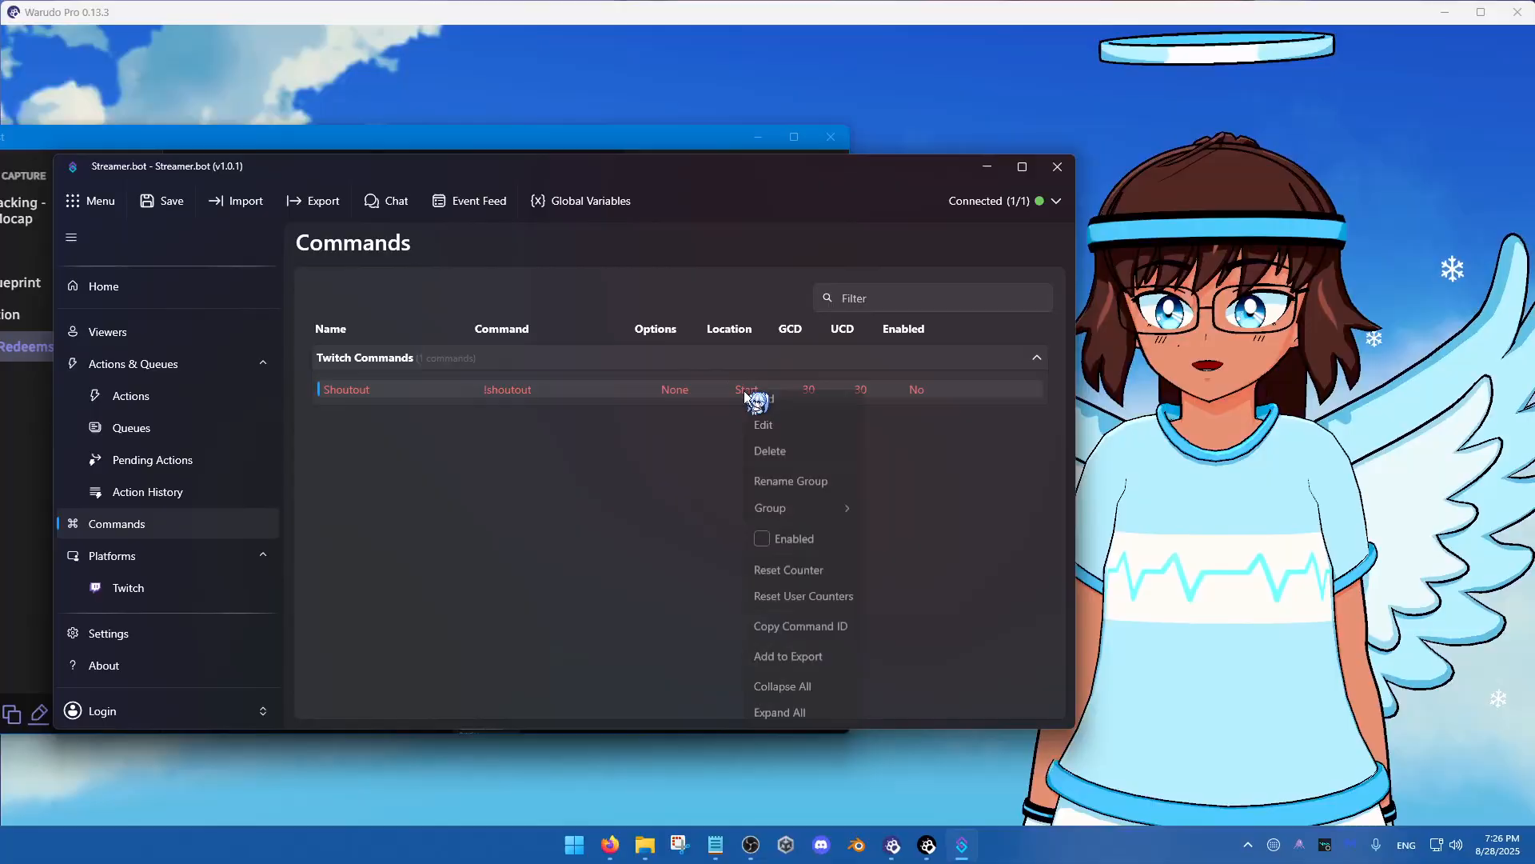
left_click(759, 536)
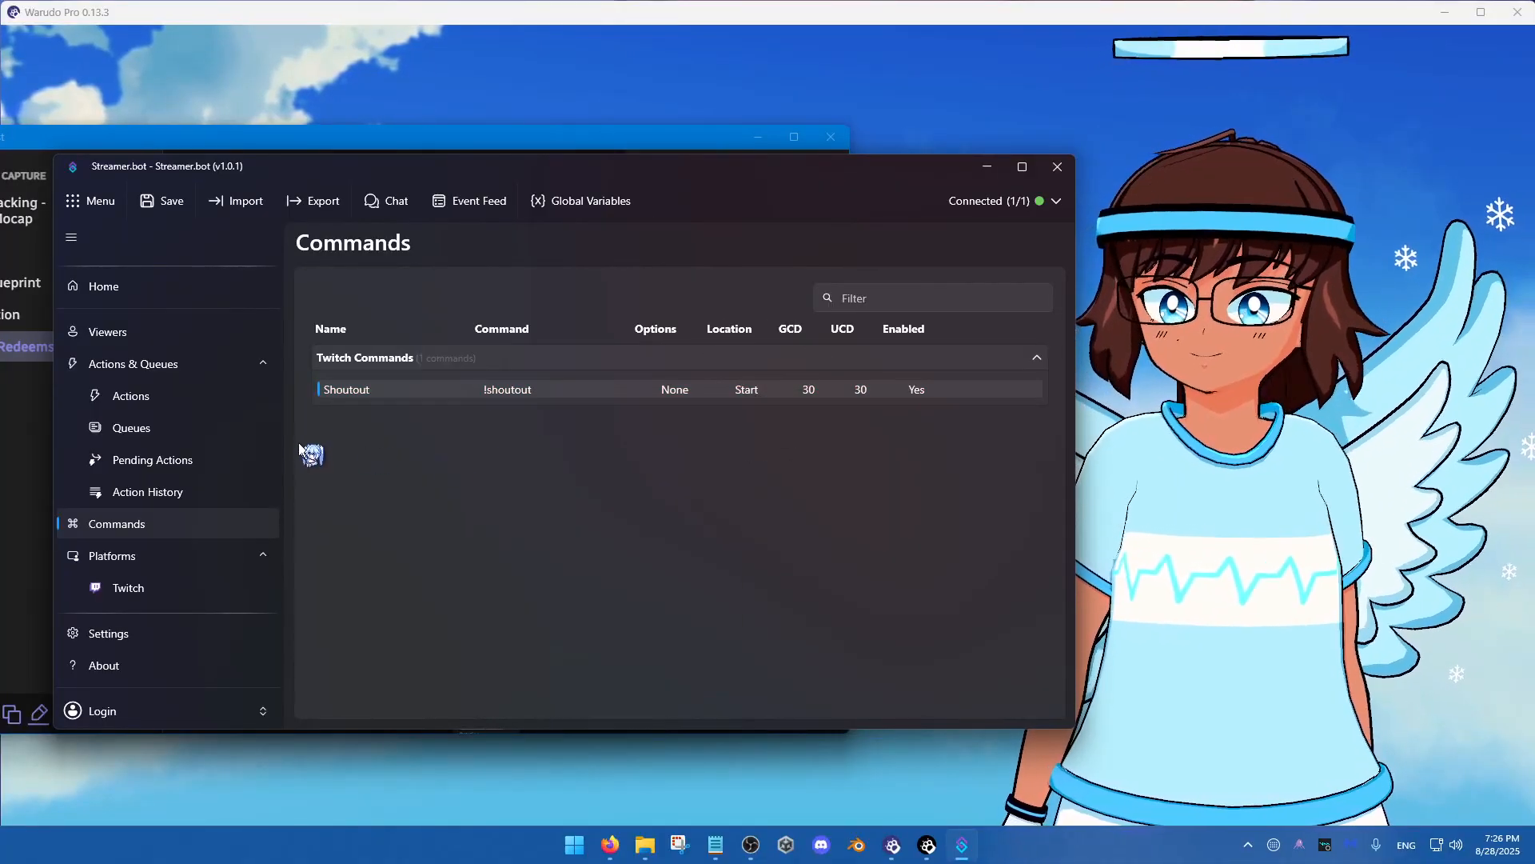
Start a new action named Shoutout Command in the actions list
left_click(175, 397)
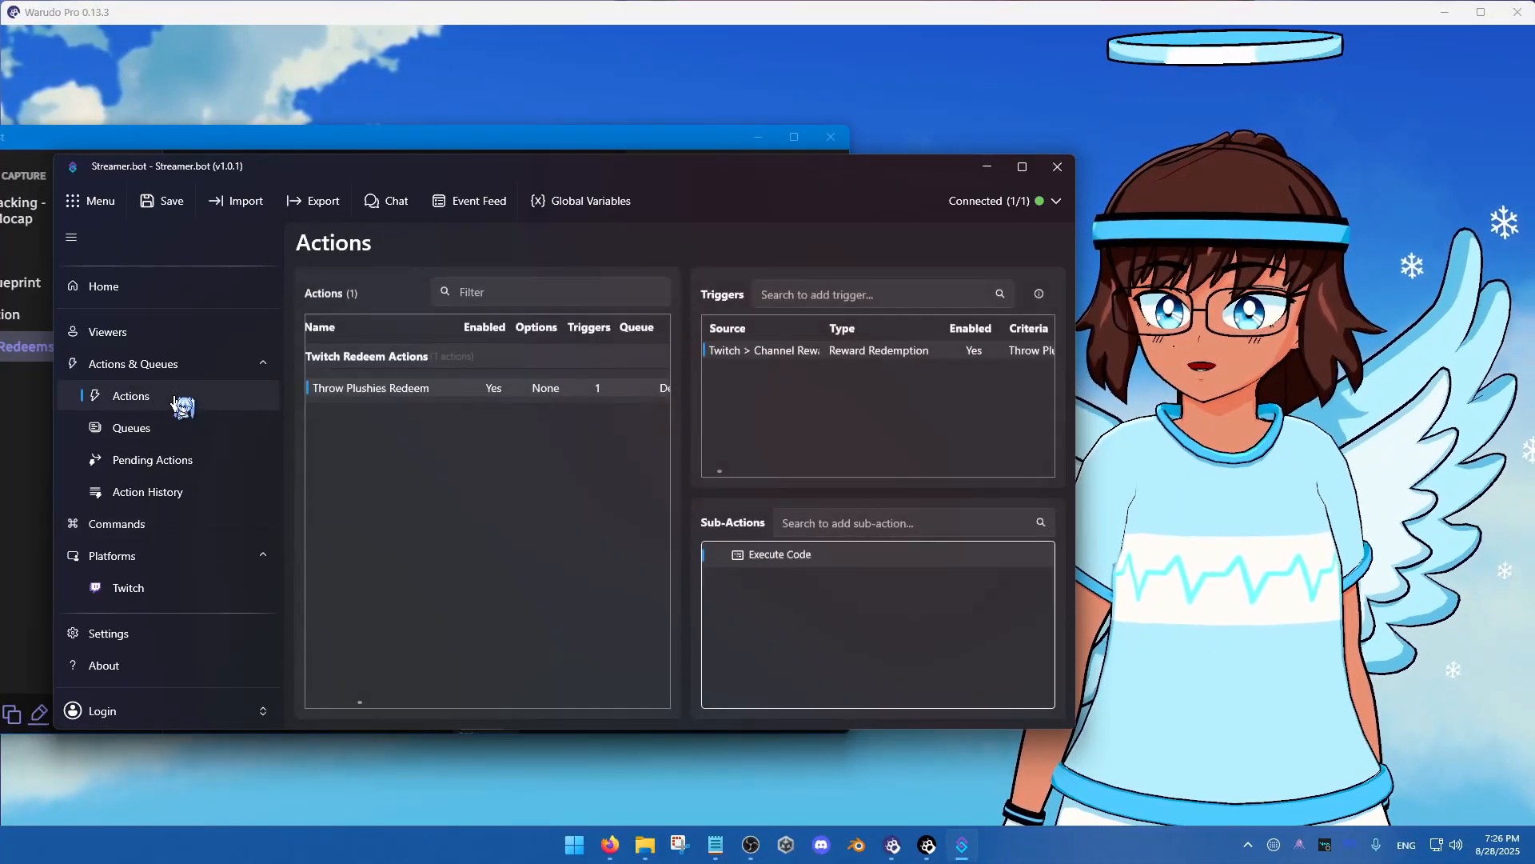
right_click(397, 502)
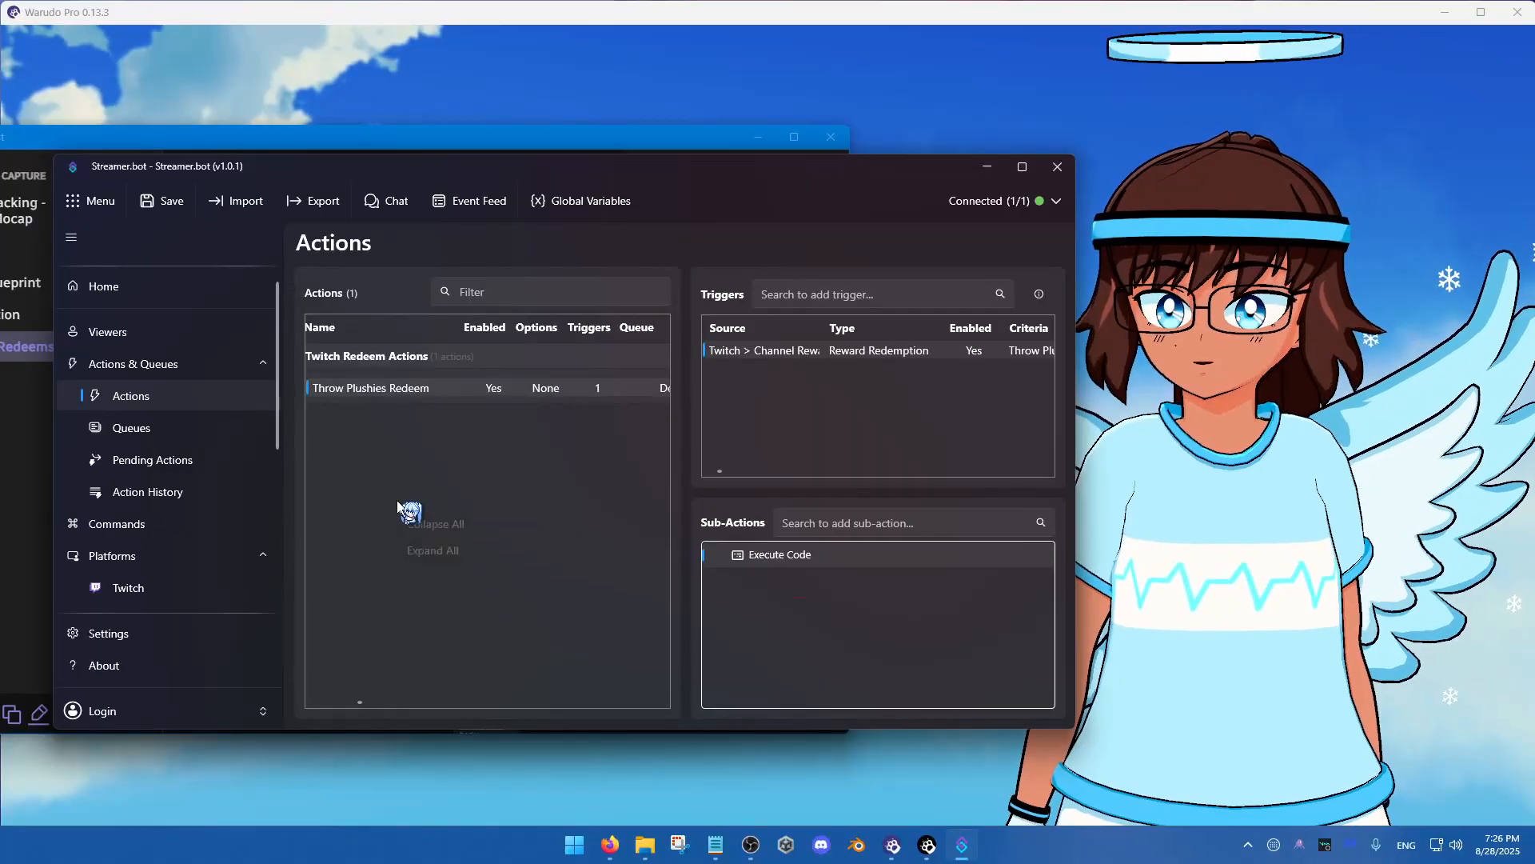
left_click(466, 516)
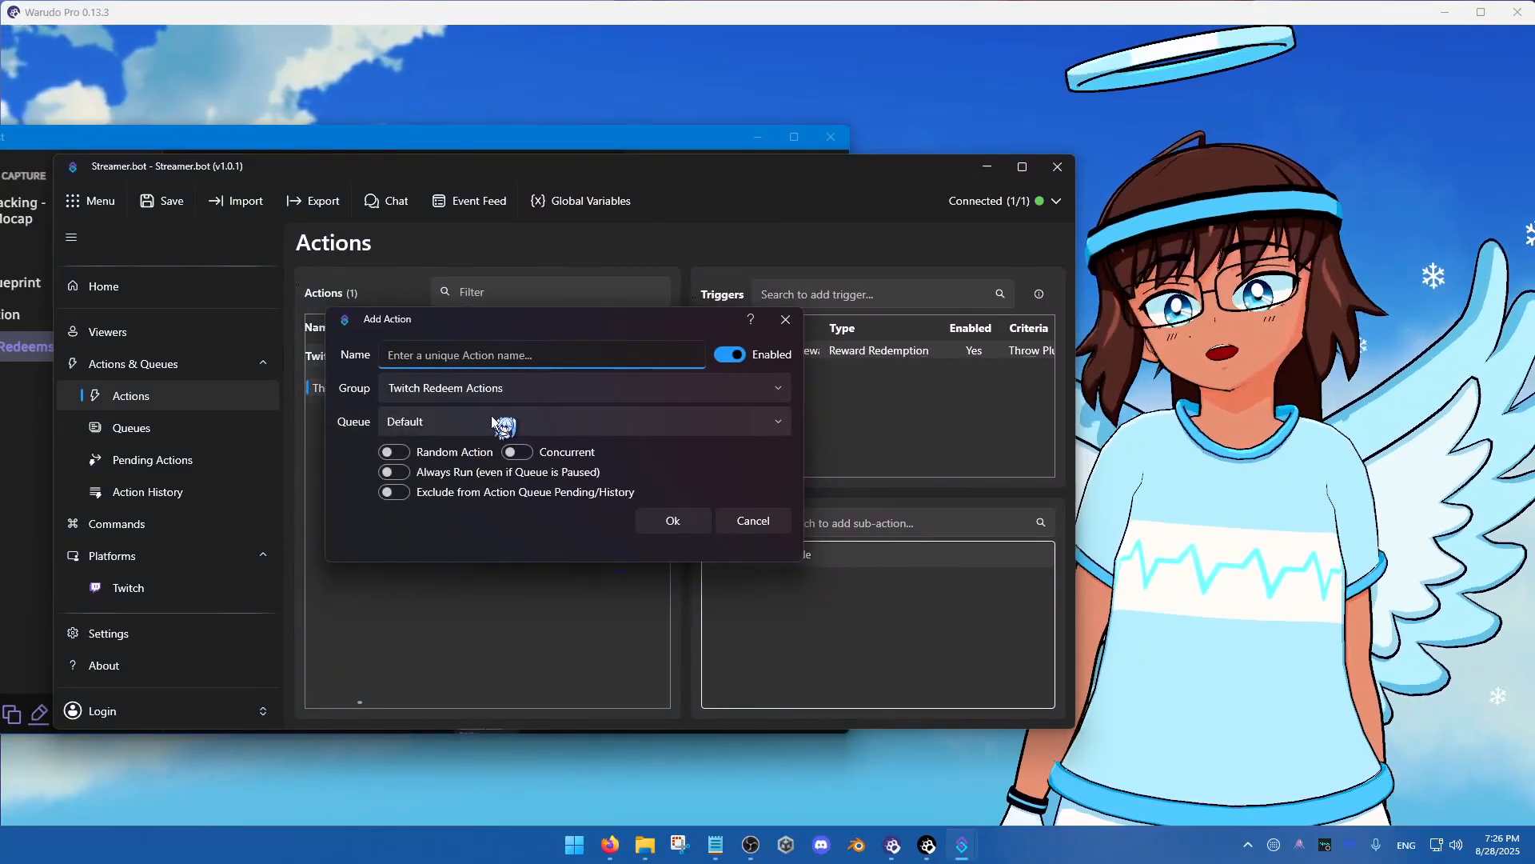
type("Sh")
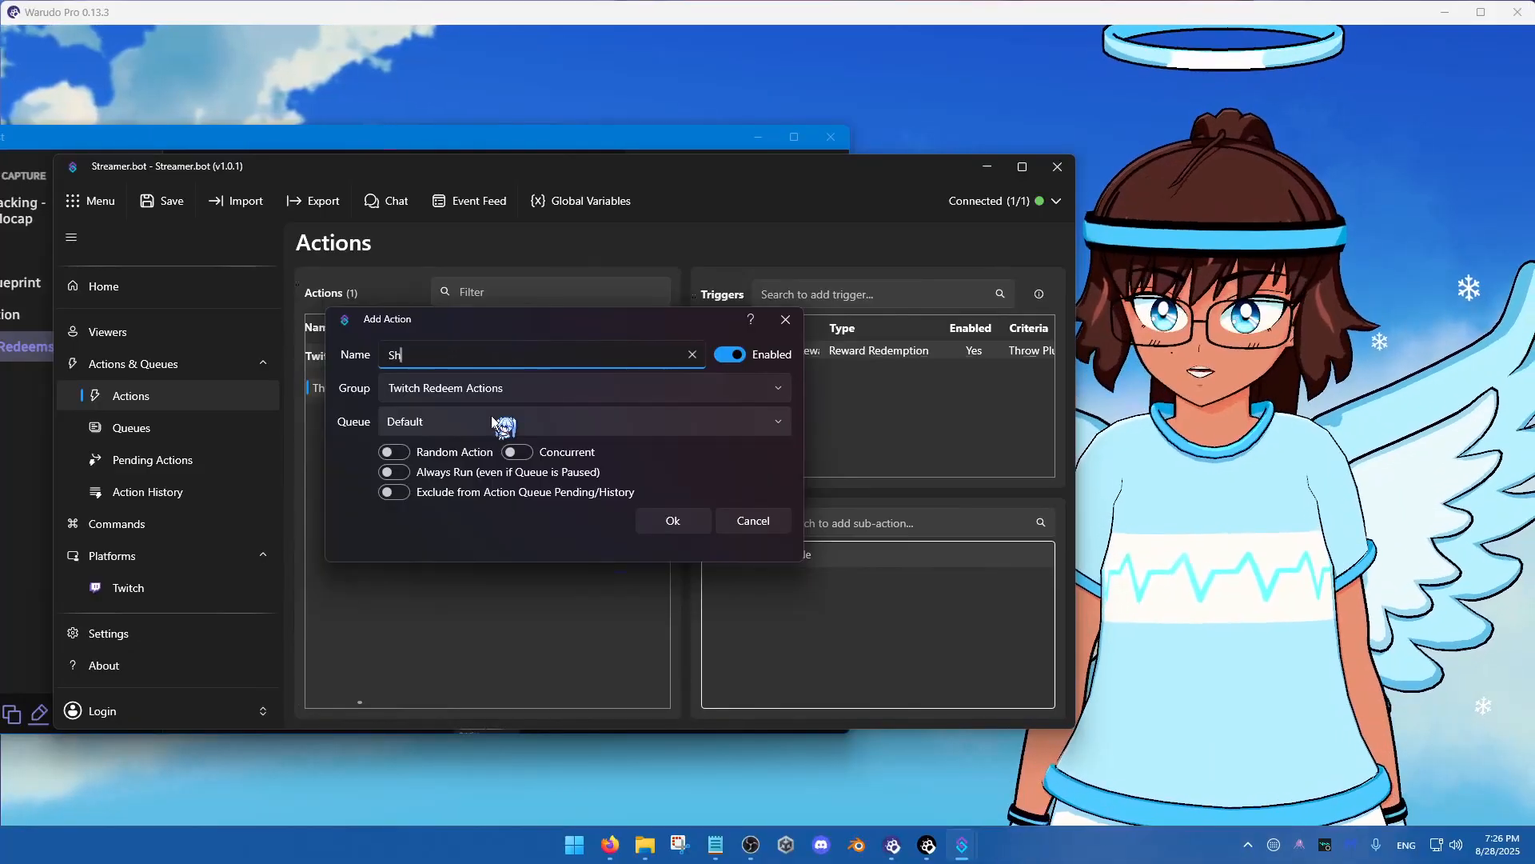
type("outout Com")
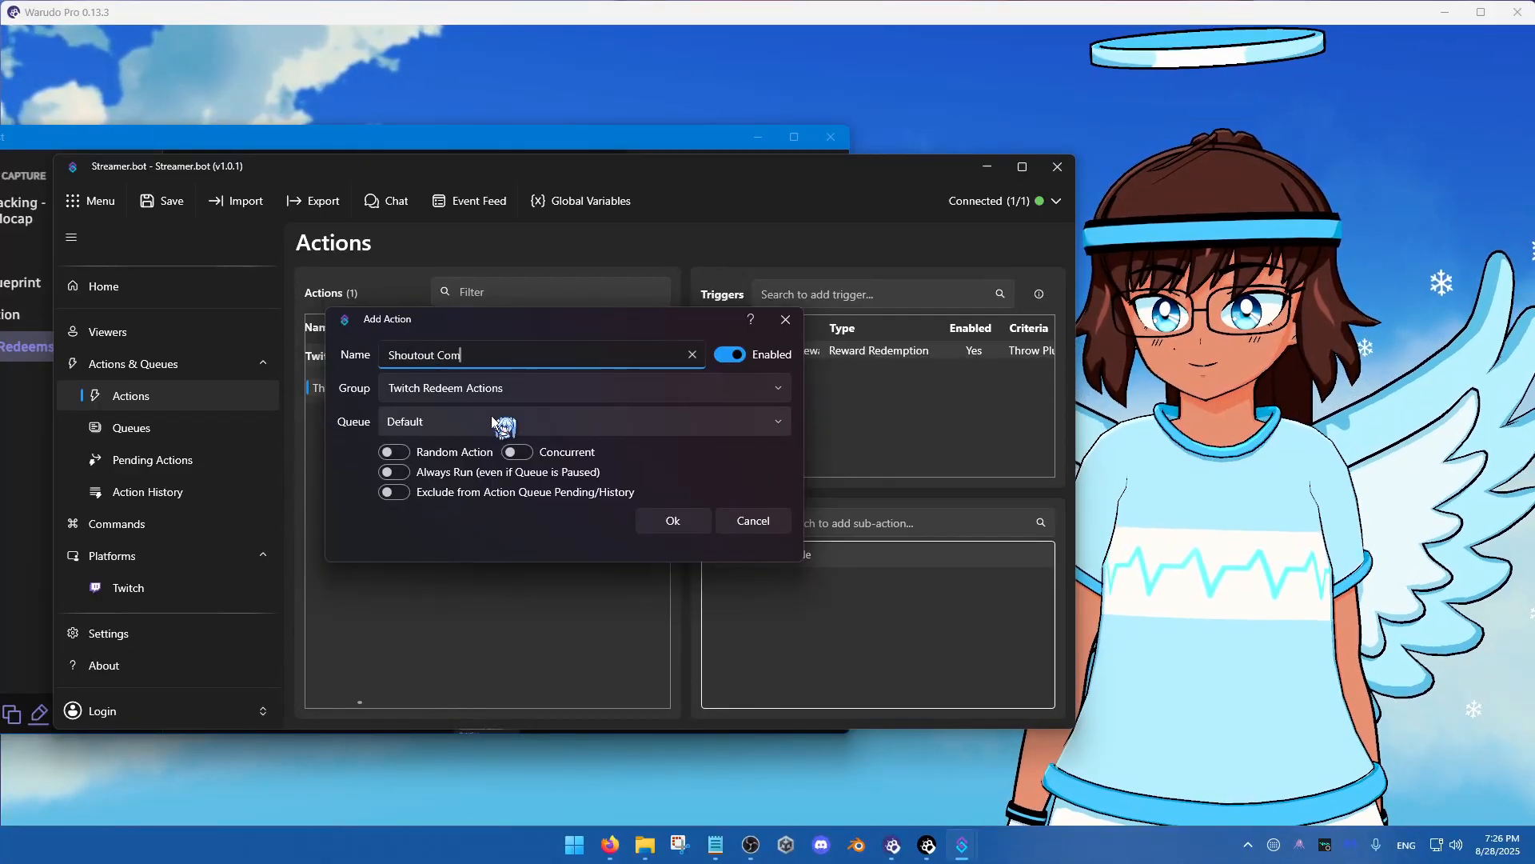
type("mand")
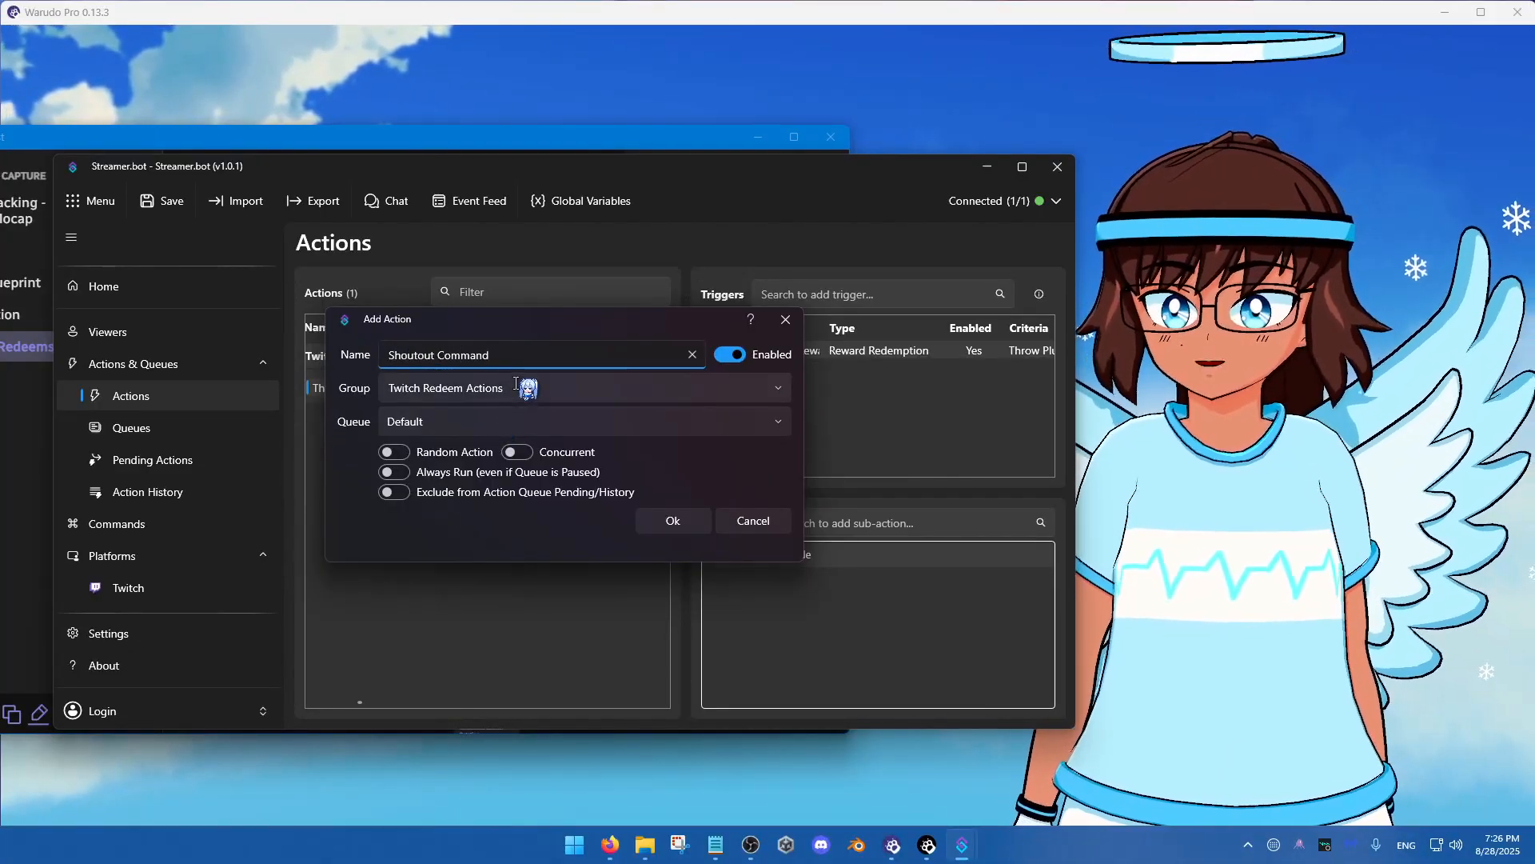
Set the new action's group to Twitch Command Actions and confirm the action
left_click(516, 385)
left_click(467, 387)
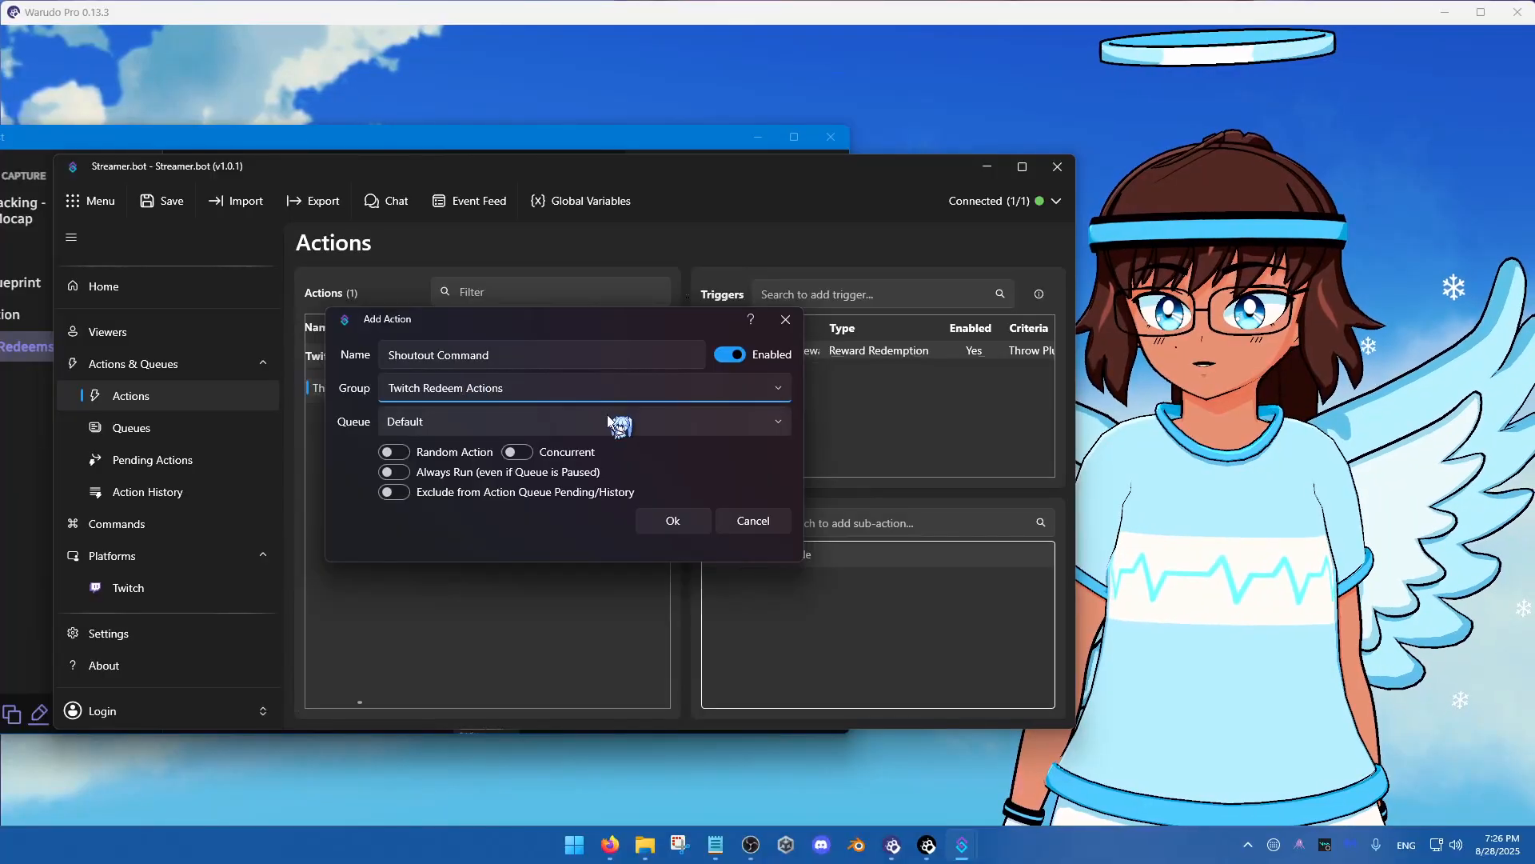
key("BackSpace")
key("BackSpace")
key("BackSpace")
key("BackSpace")
key("BackSpace")
type("Command")
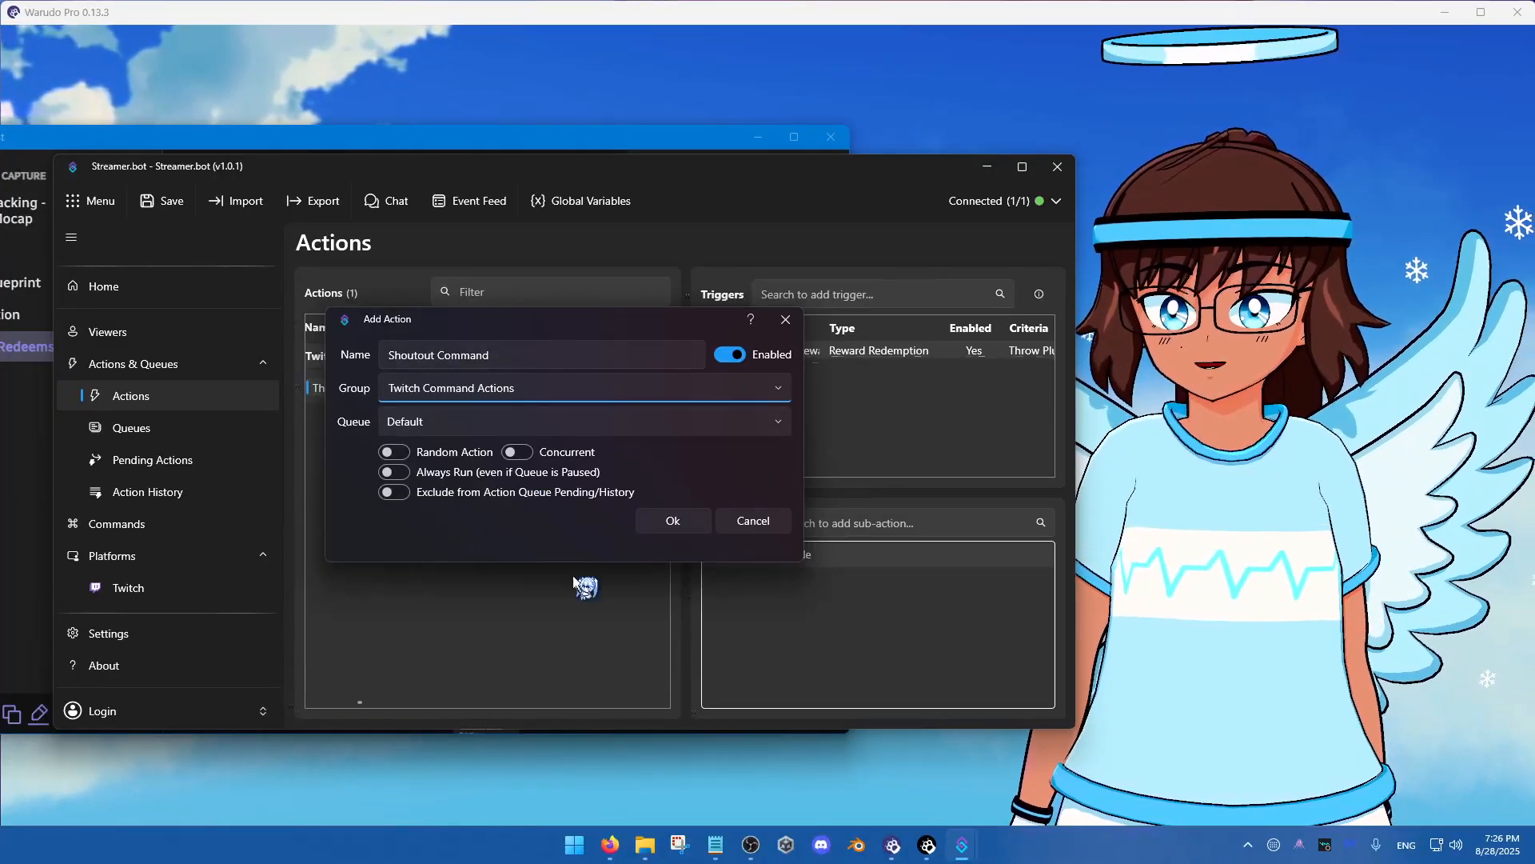
left_click(676, 521)
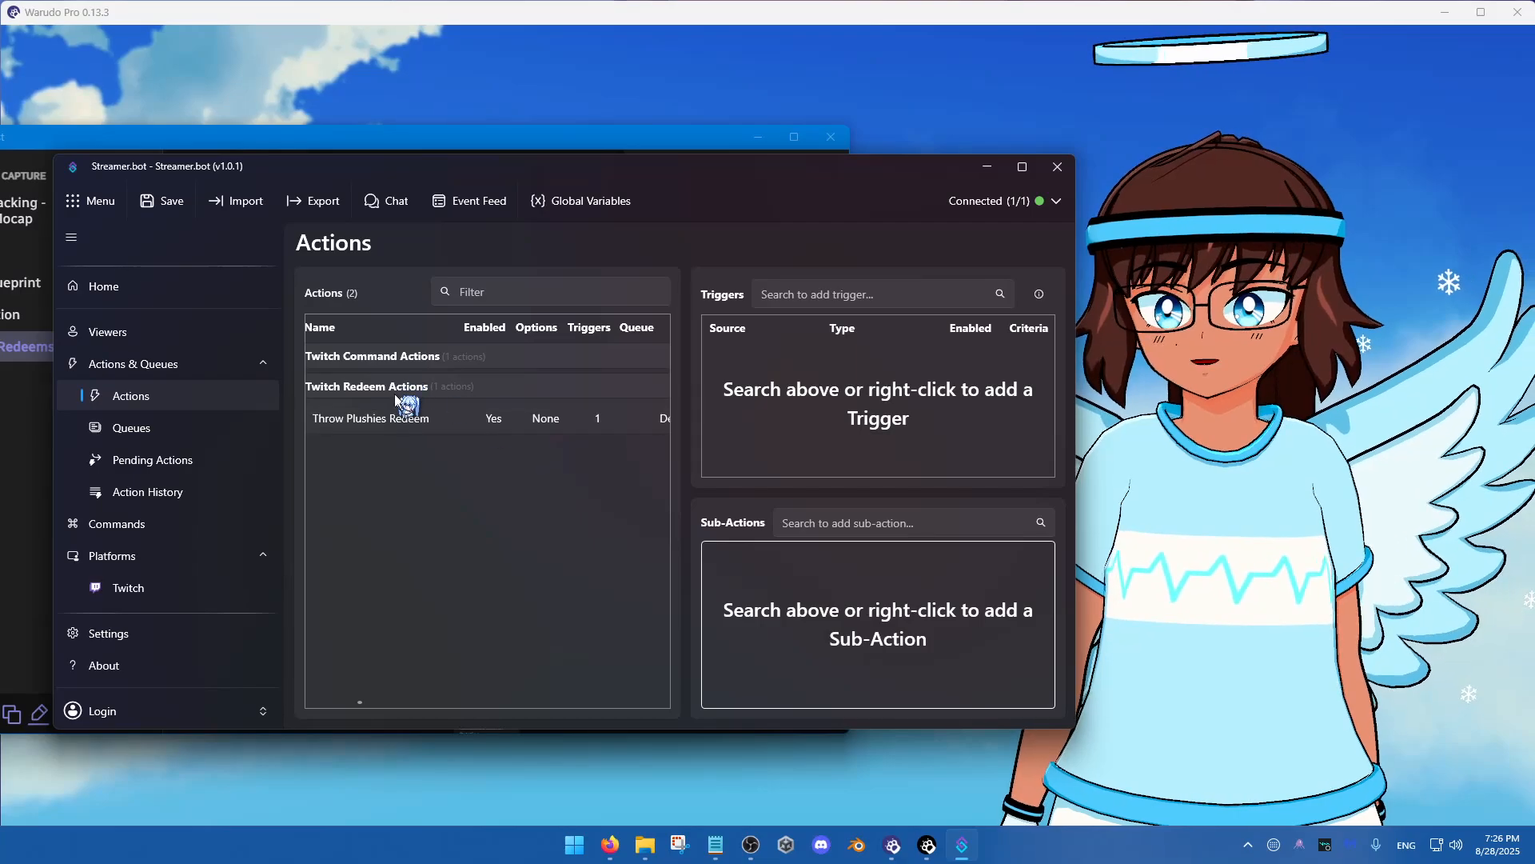
Expand the Twitch Command Actions group and leave the Twitch Redeem Actions group collapsed
left_click(427, 385)
left_click(437, 355)
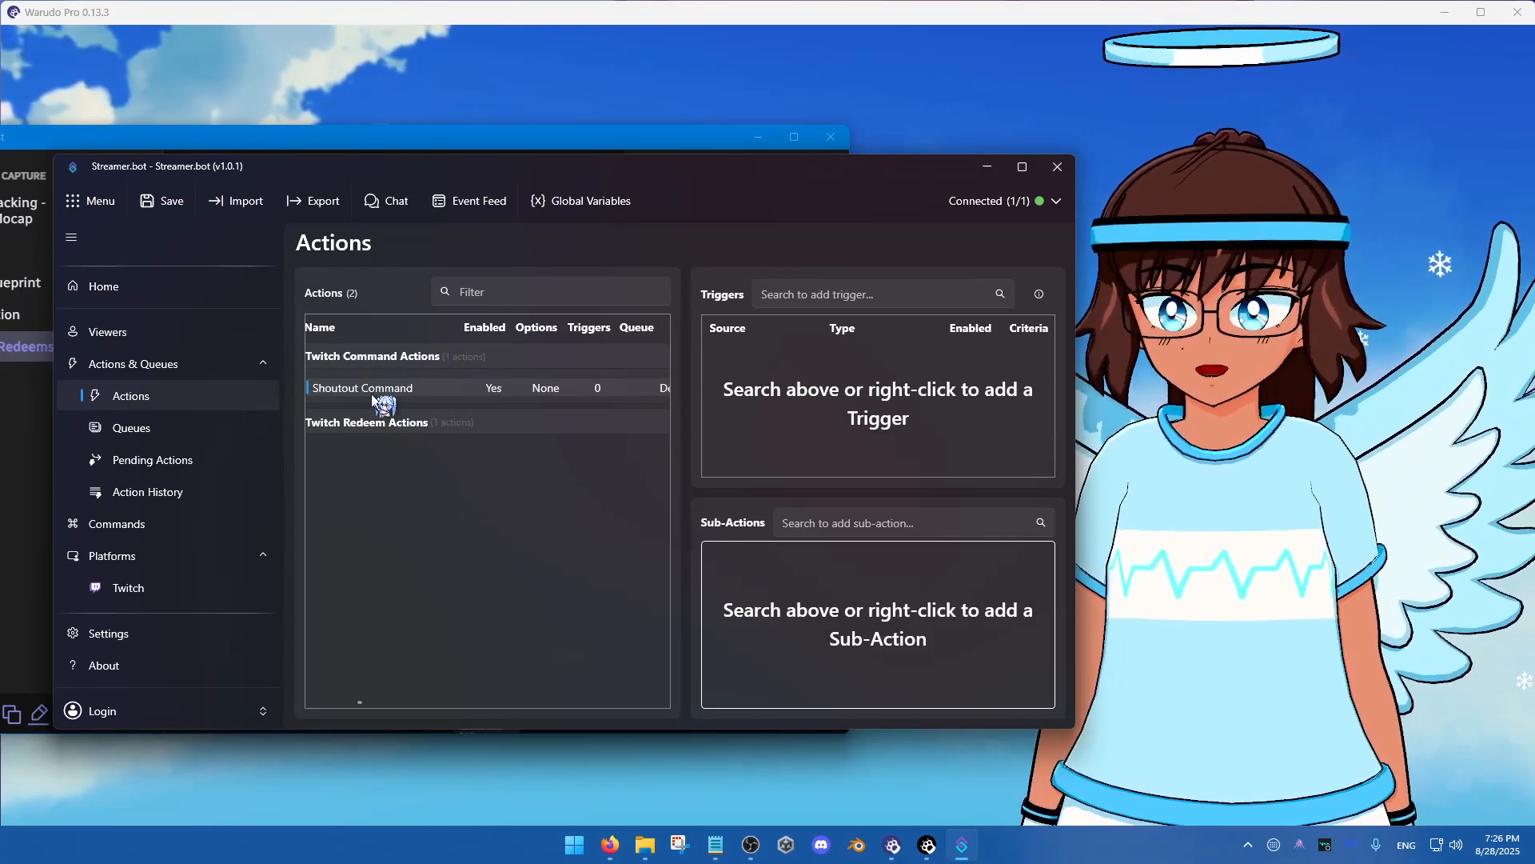
left_click(381, 422)
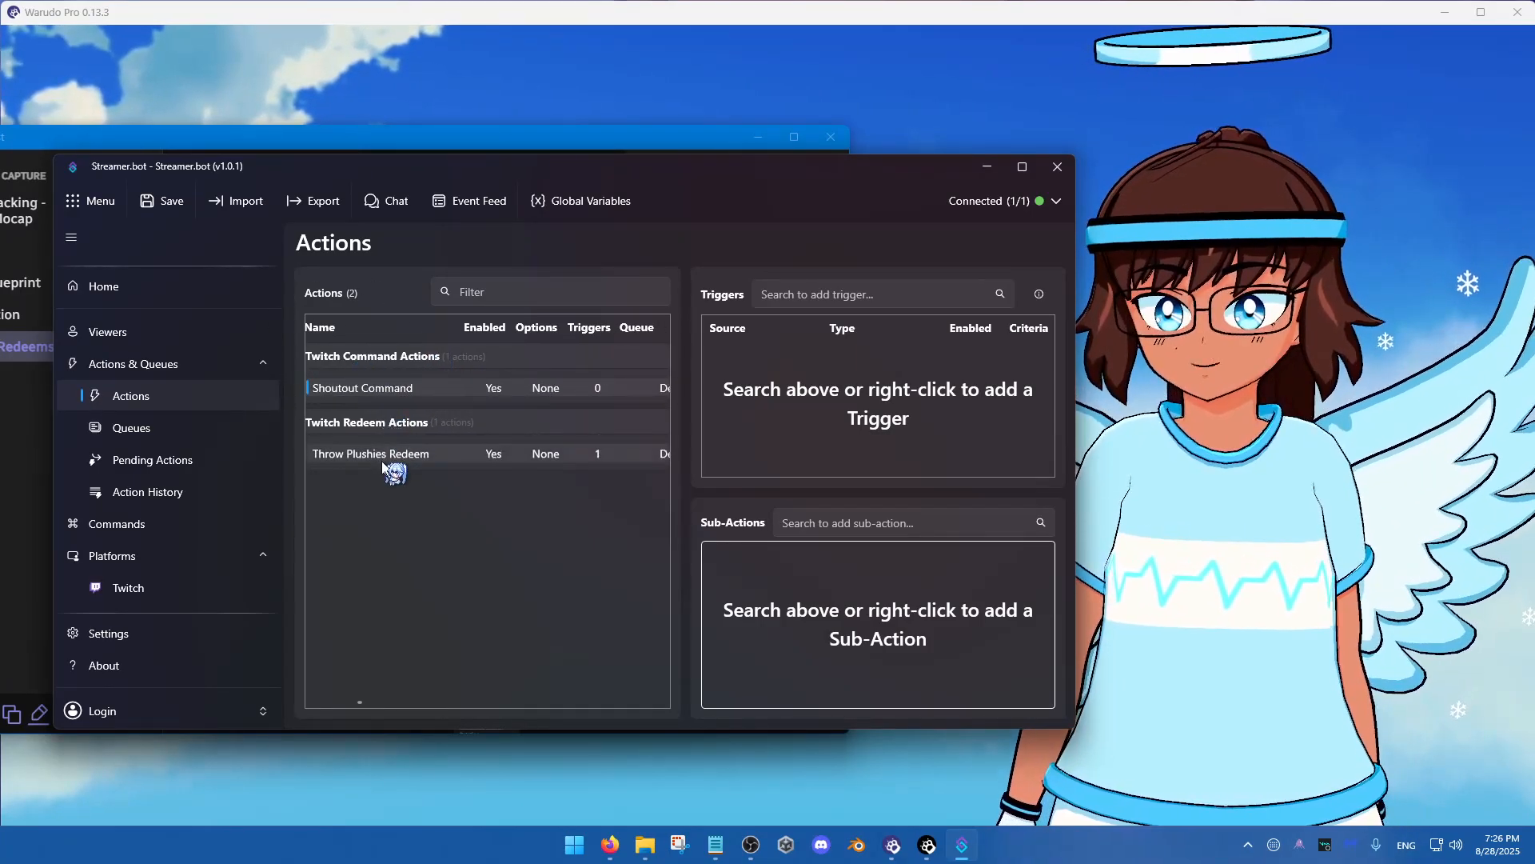
left_click(398, 422)
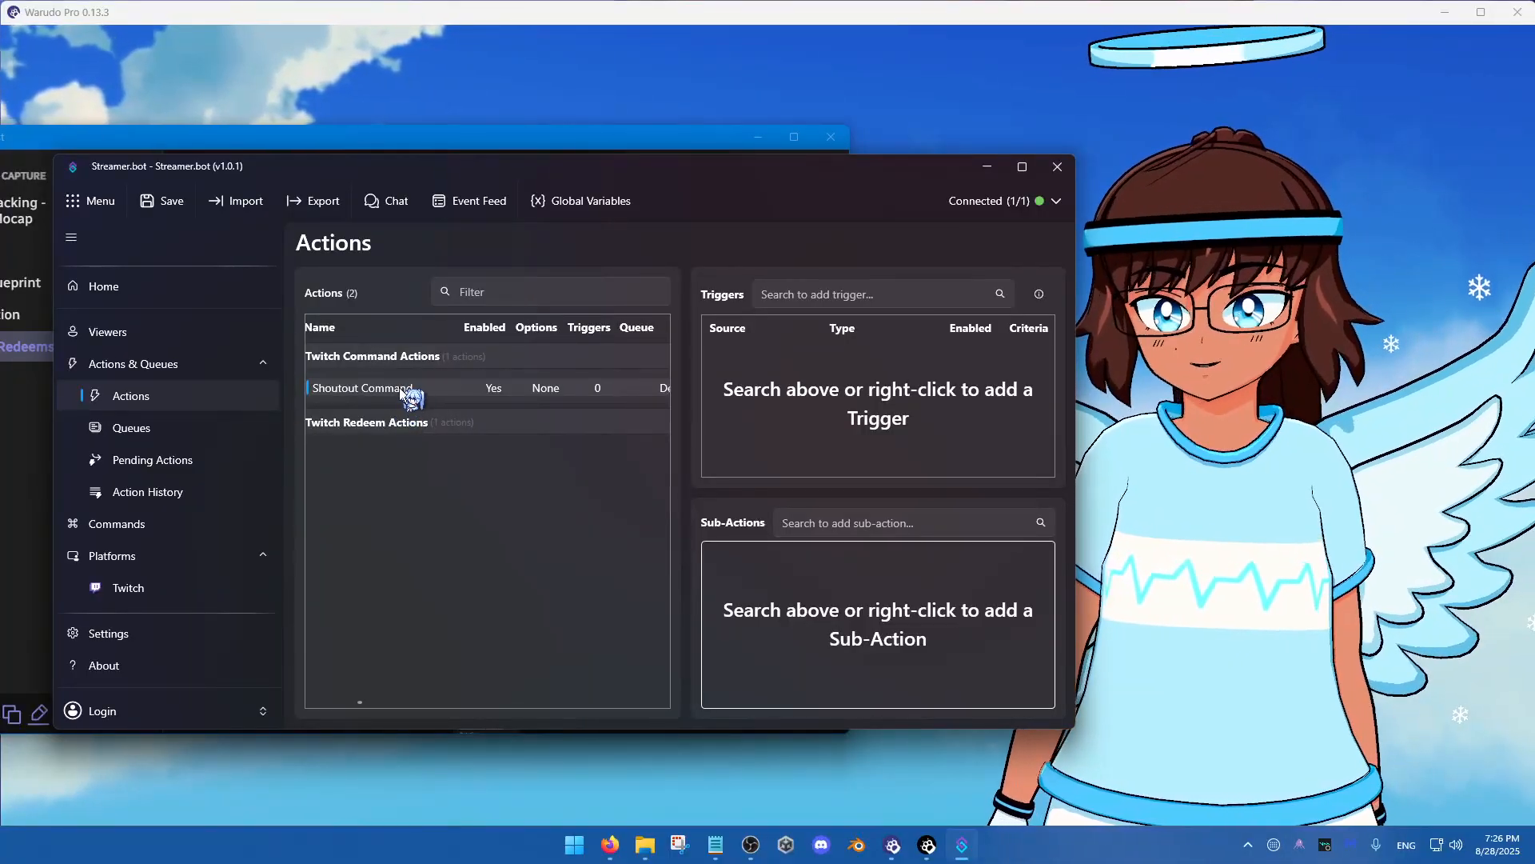
Add a Core Command Triggered trigger to the Shoutout Command action, using the Shoutout (!shoutout) command
right_click(787, 381)
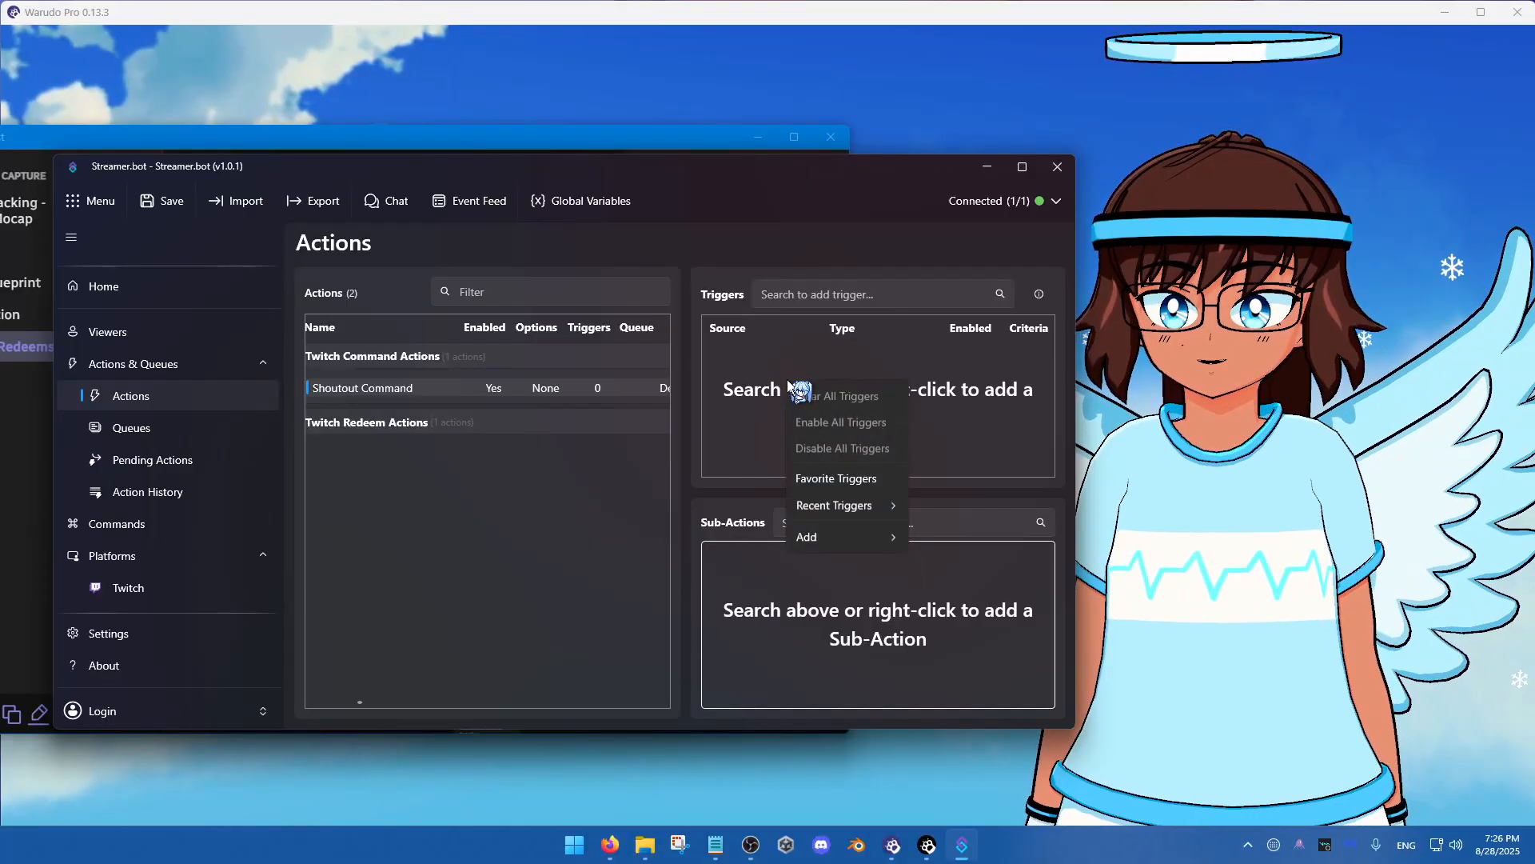
mouse_move(845, 540)
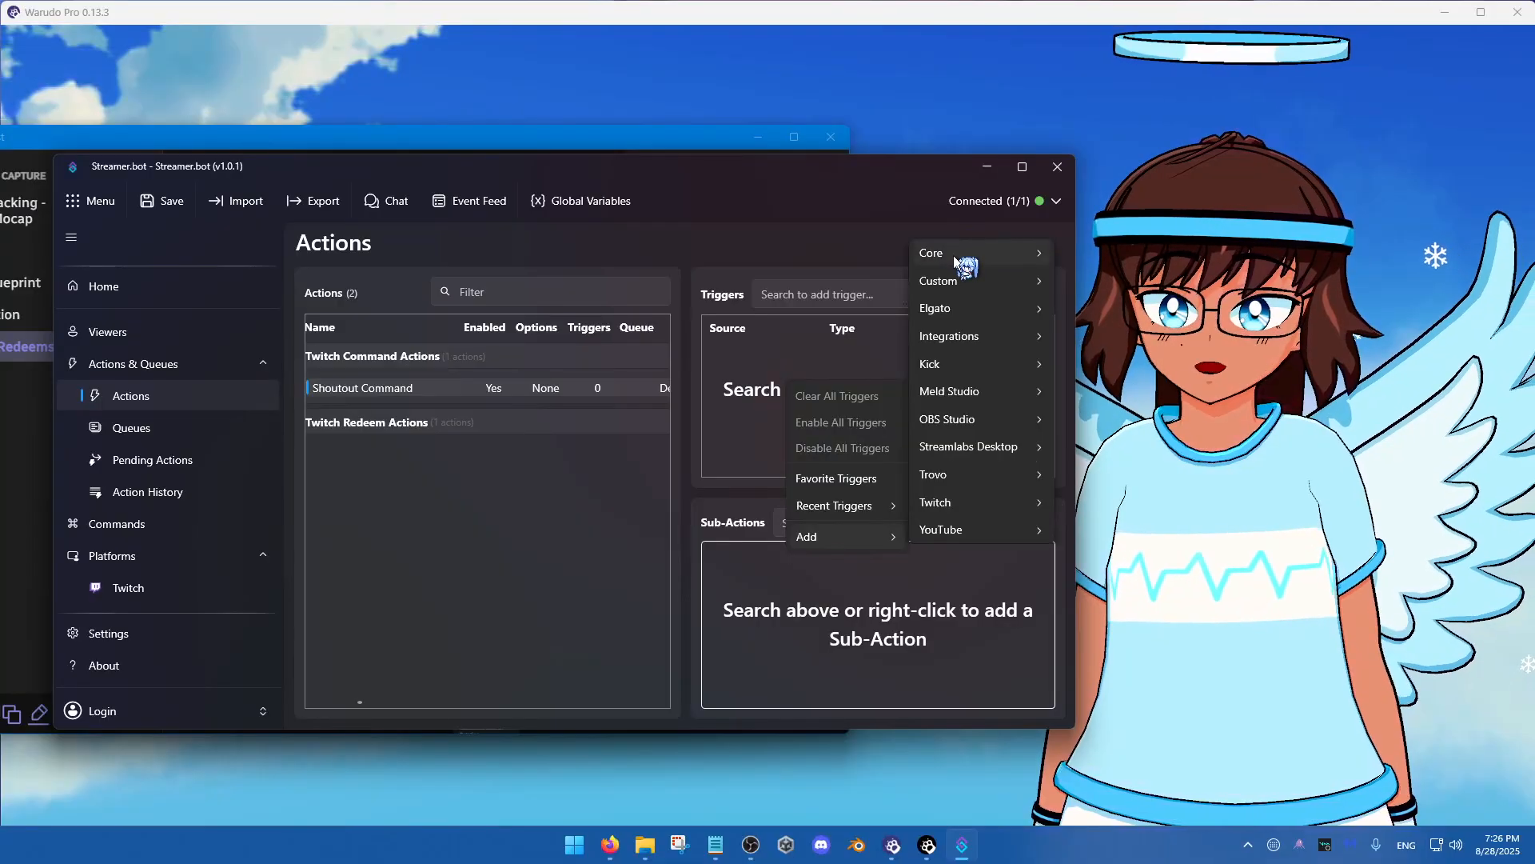
mouse_move(953, 256)
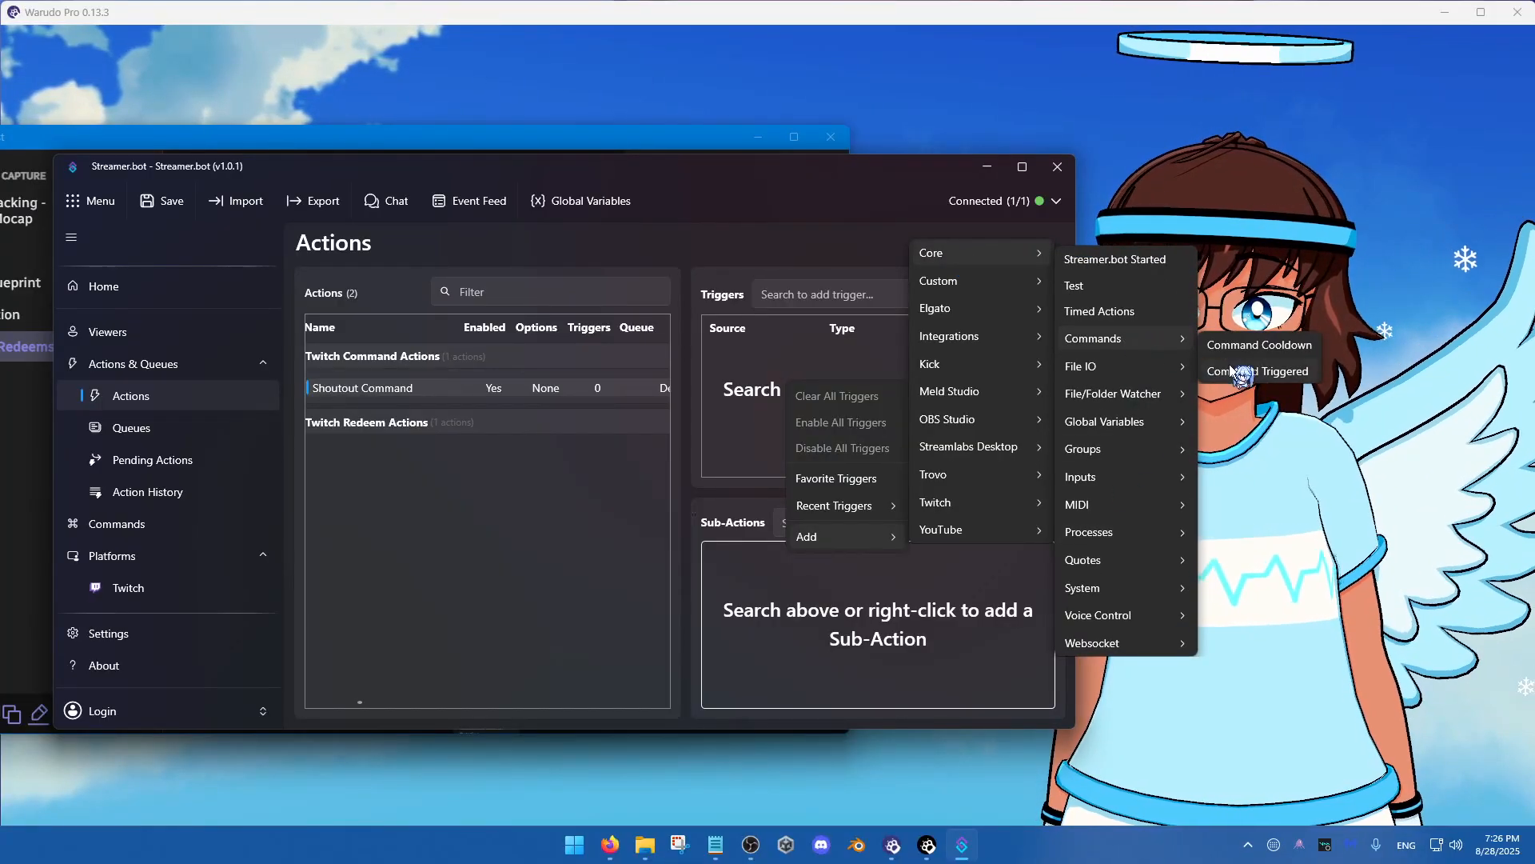
left_click(1244, 372)
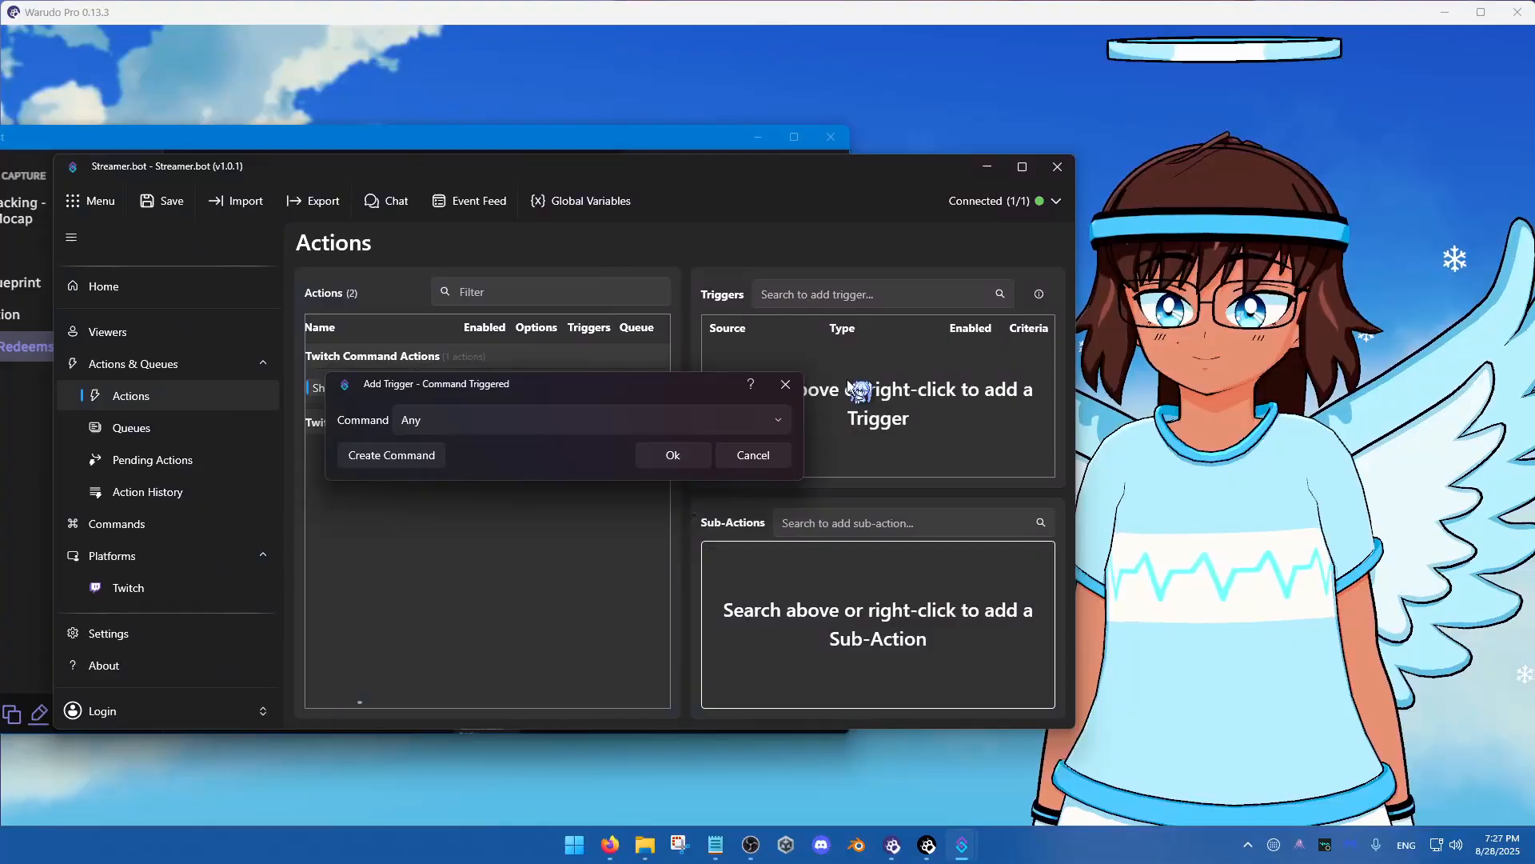
left_click(521, 418)
left_click(470, 511)
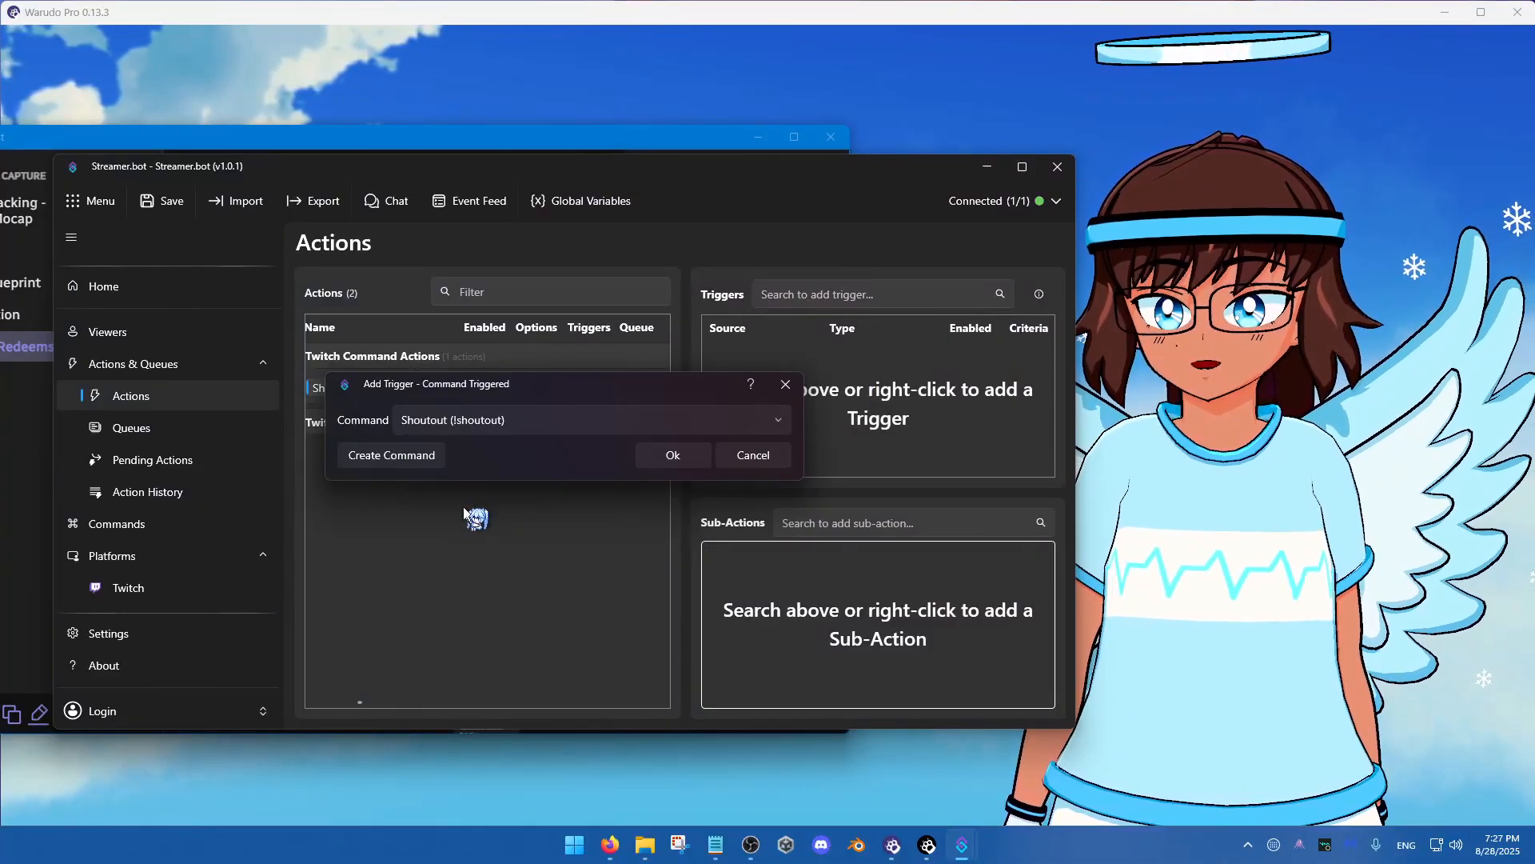
left_click(673, 455)
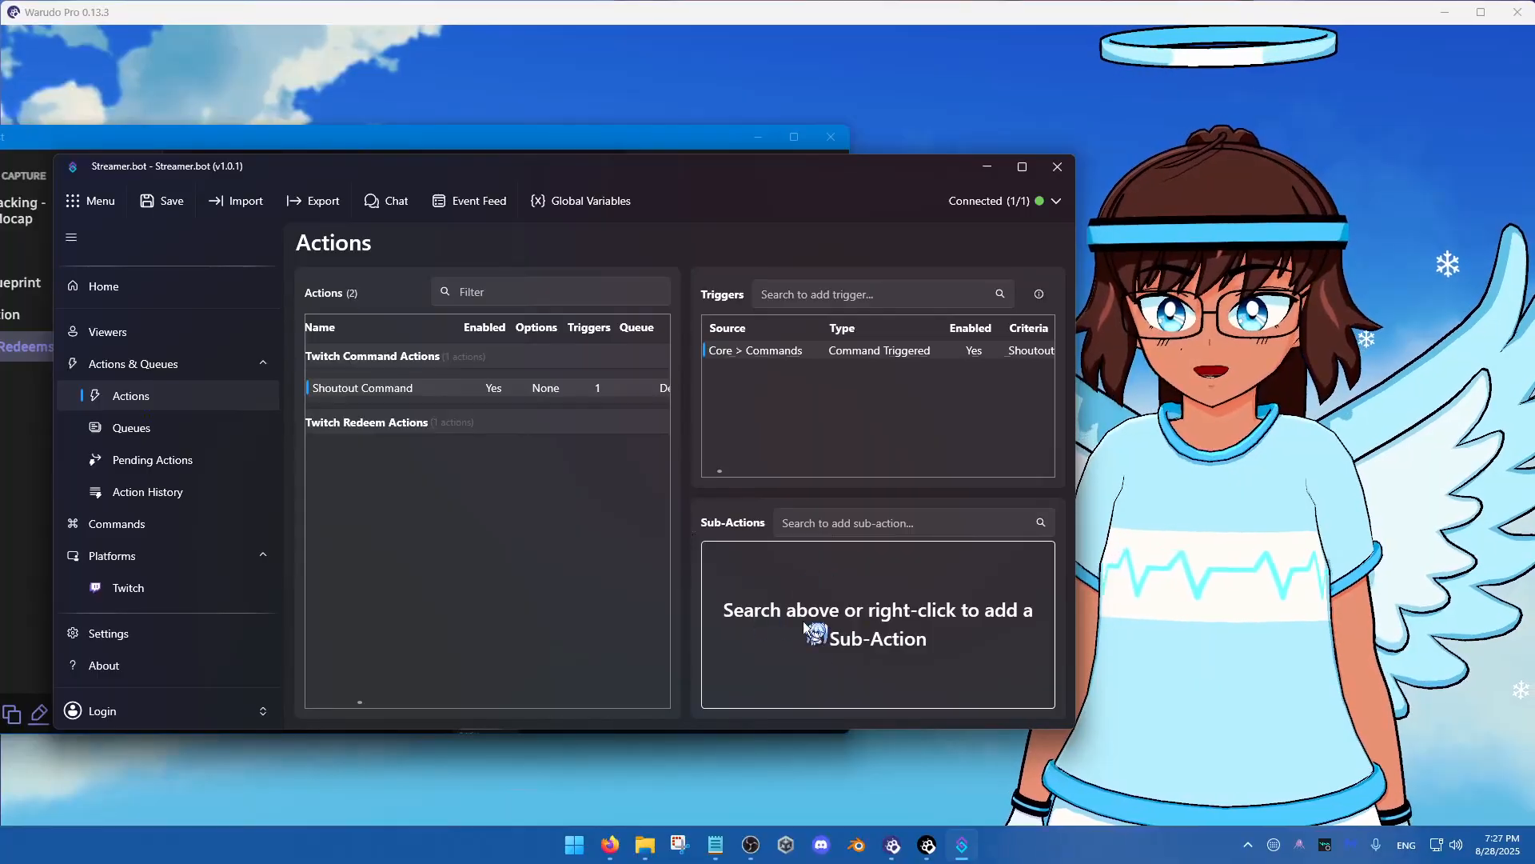
Add a Core Execute C# Code sub-action to the Shoutout Command action
right_click(795, 592)
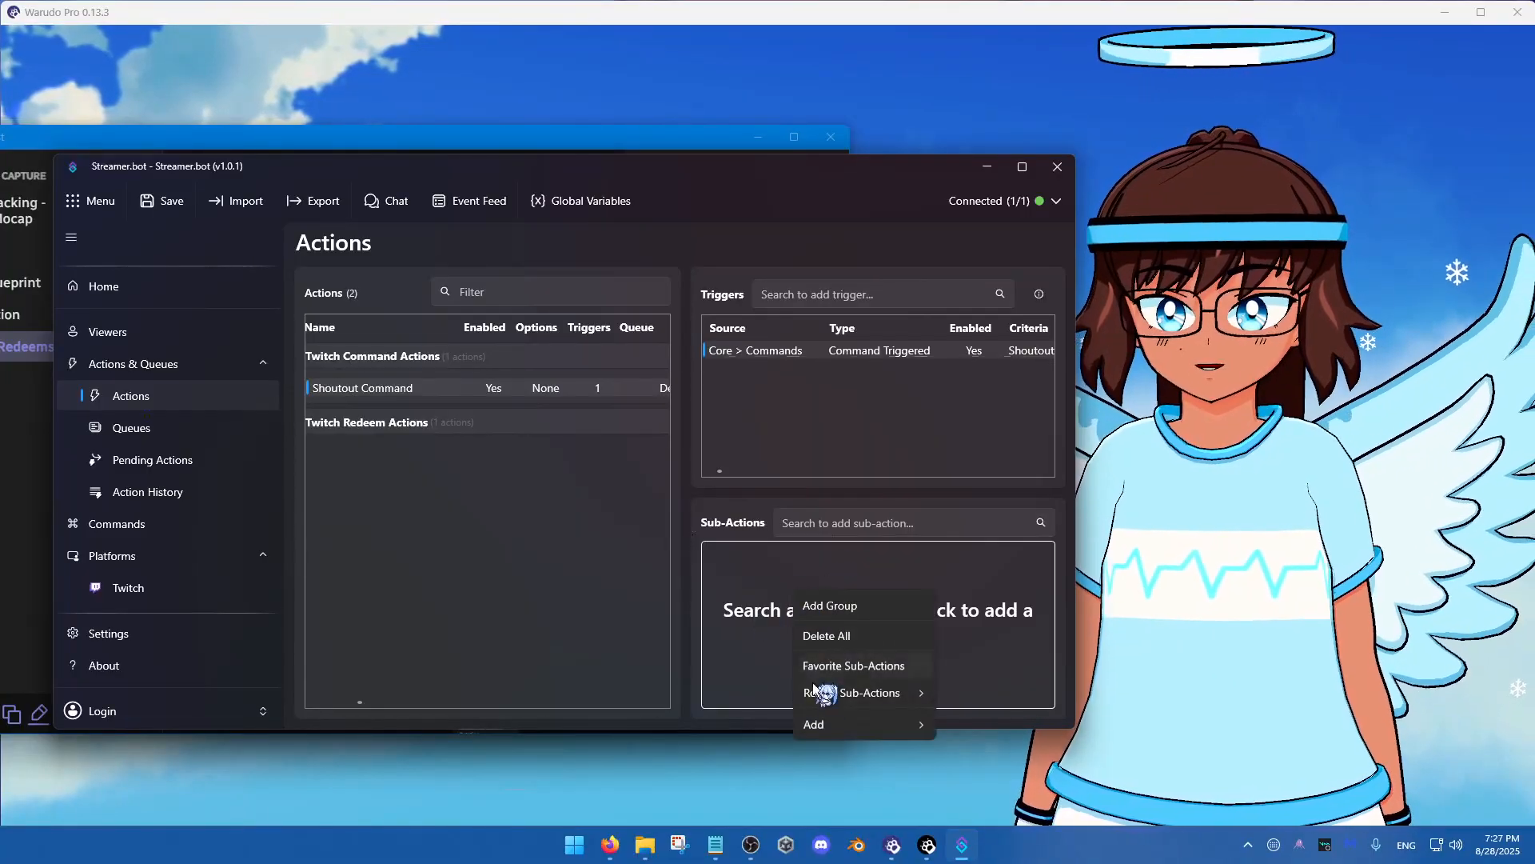
mouse_move(870, 723)
mouse_move(1052, 342)
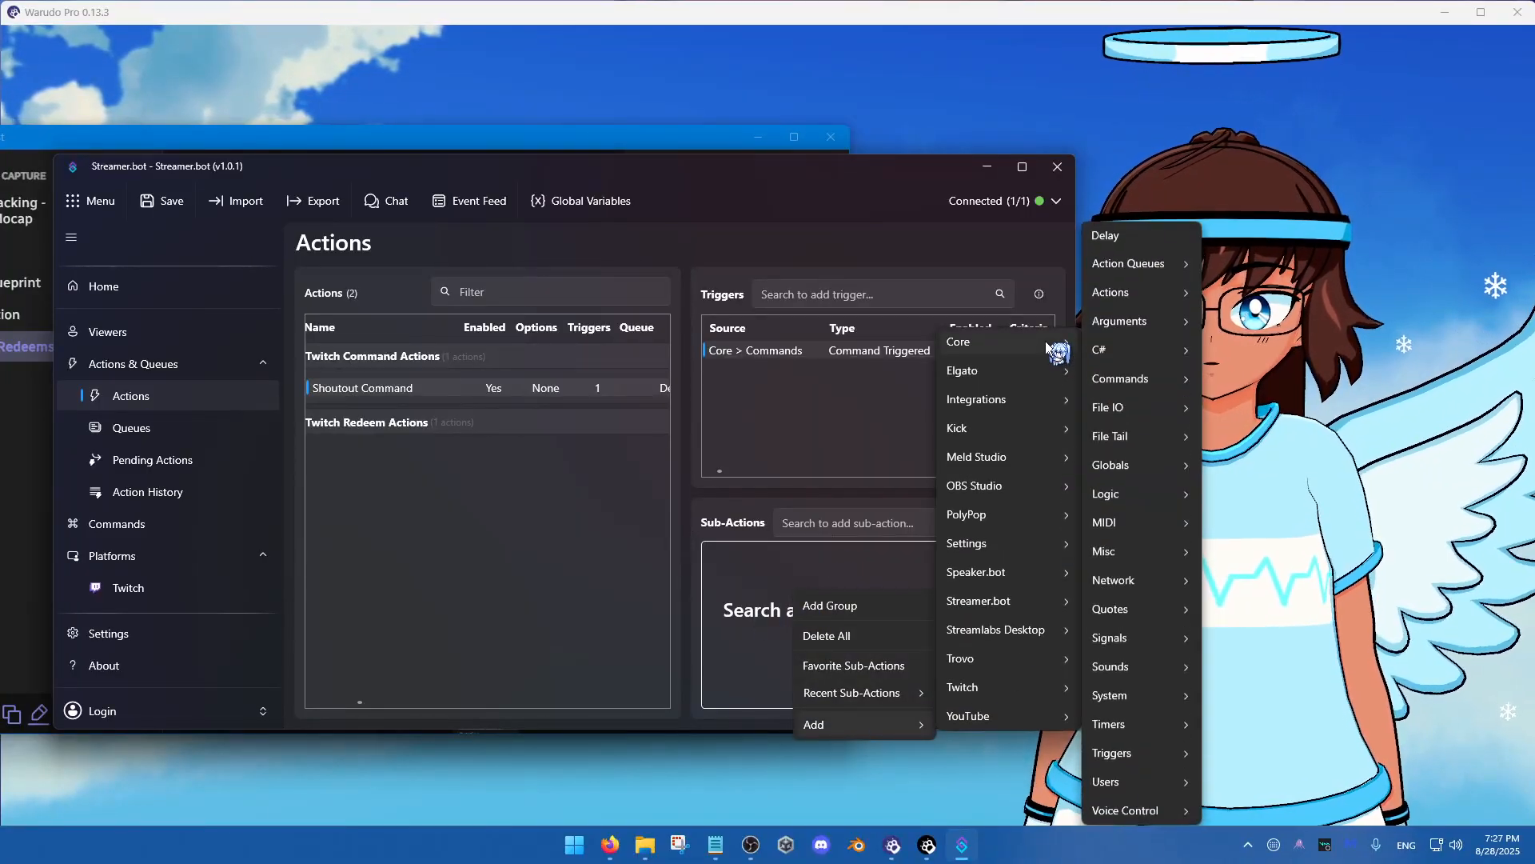
mouse_move(1128, 352)
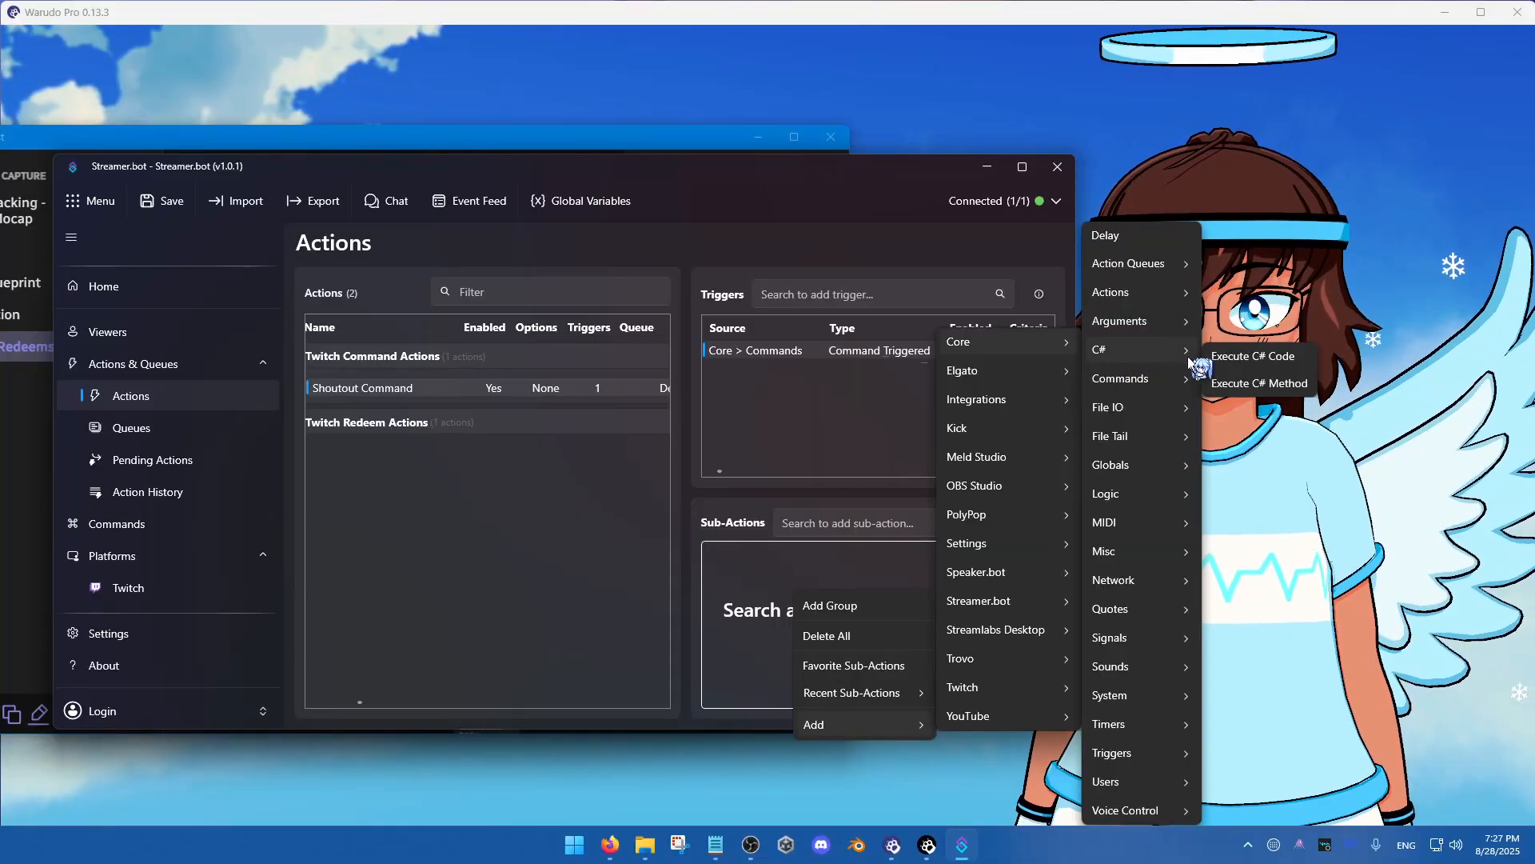
left_click(1300, 355)
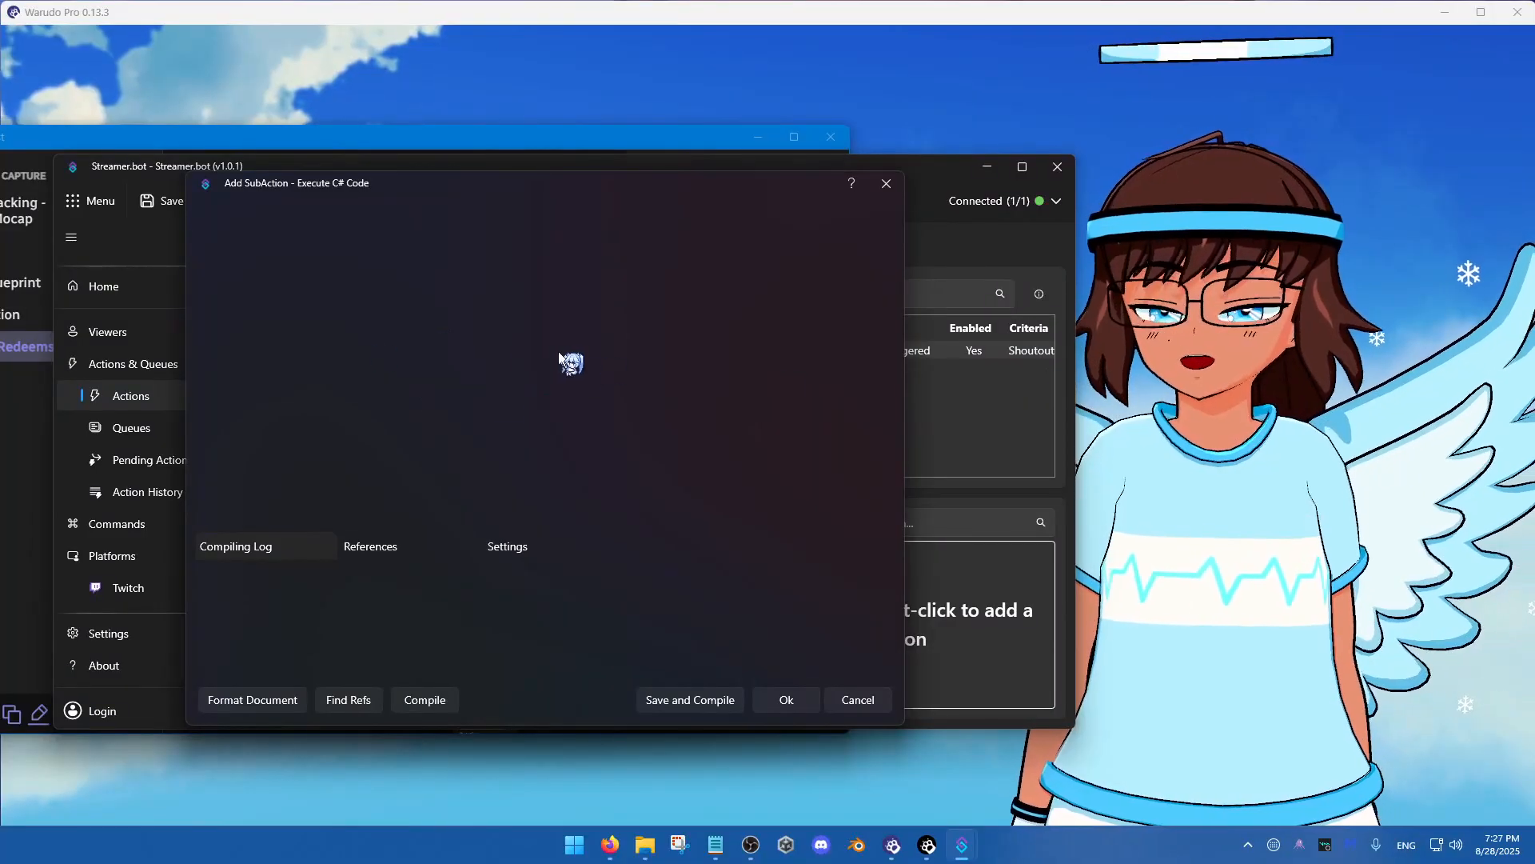
Replace the placeholder comment in Execute() with CPH.WebsocketSend("Shoutout"); and confirm the sub-action
left_click_drag(510, 317, 309, 317)
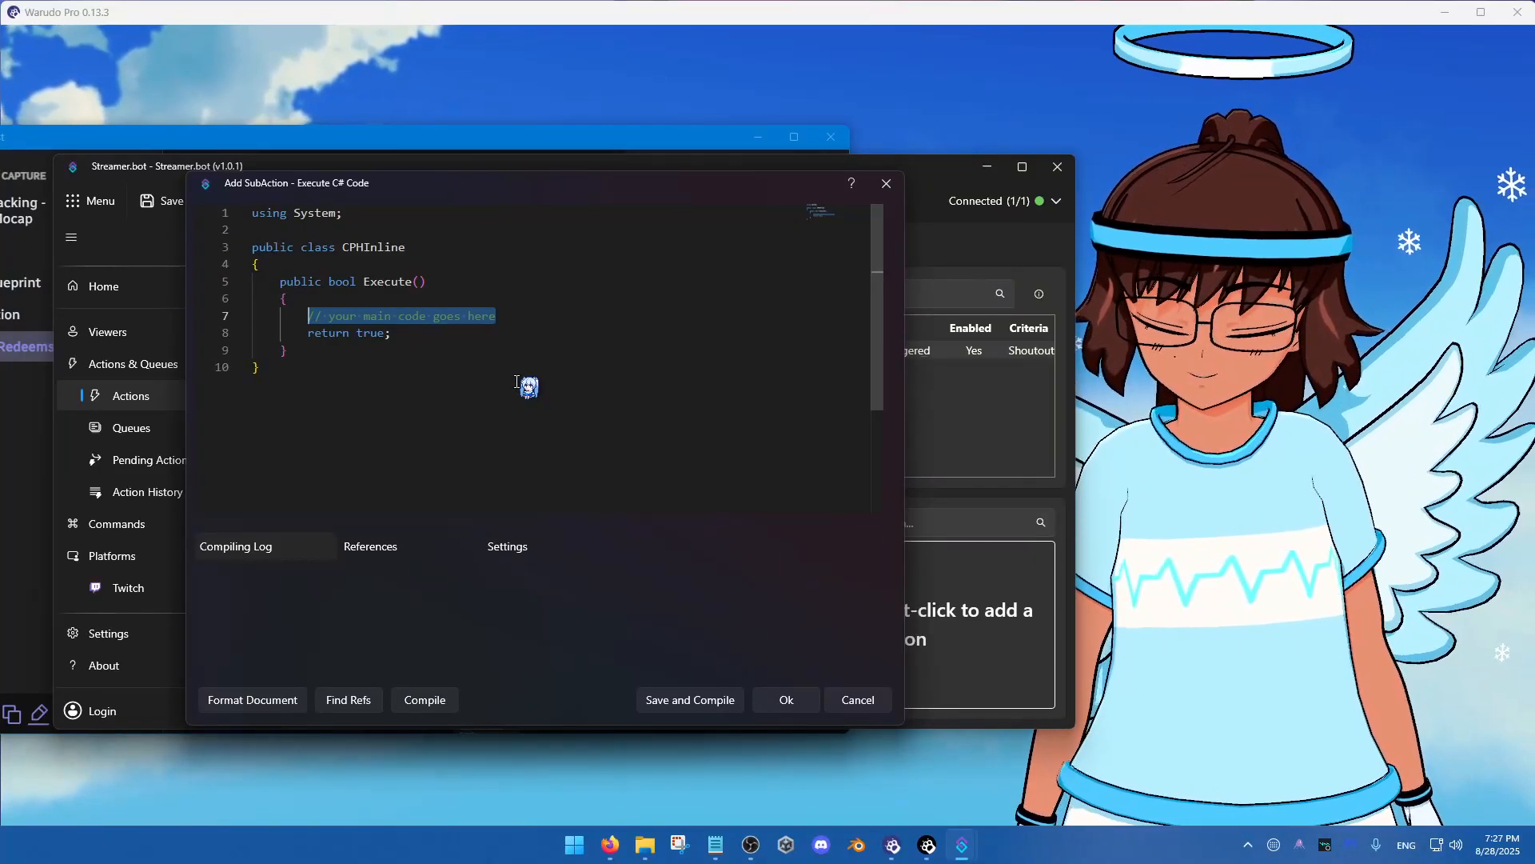
type("CPH.")
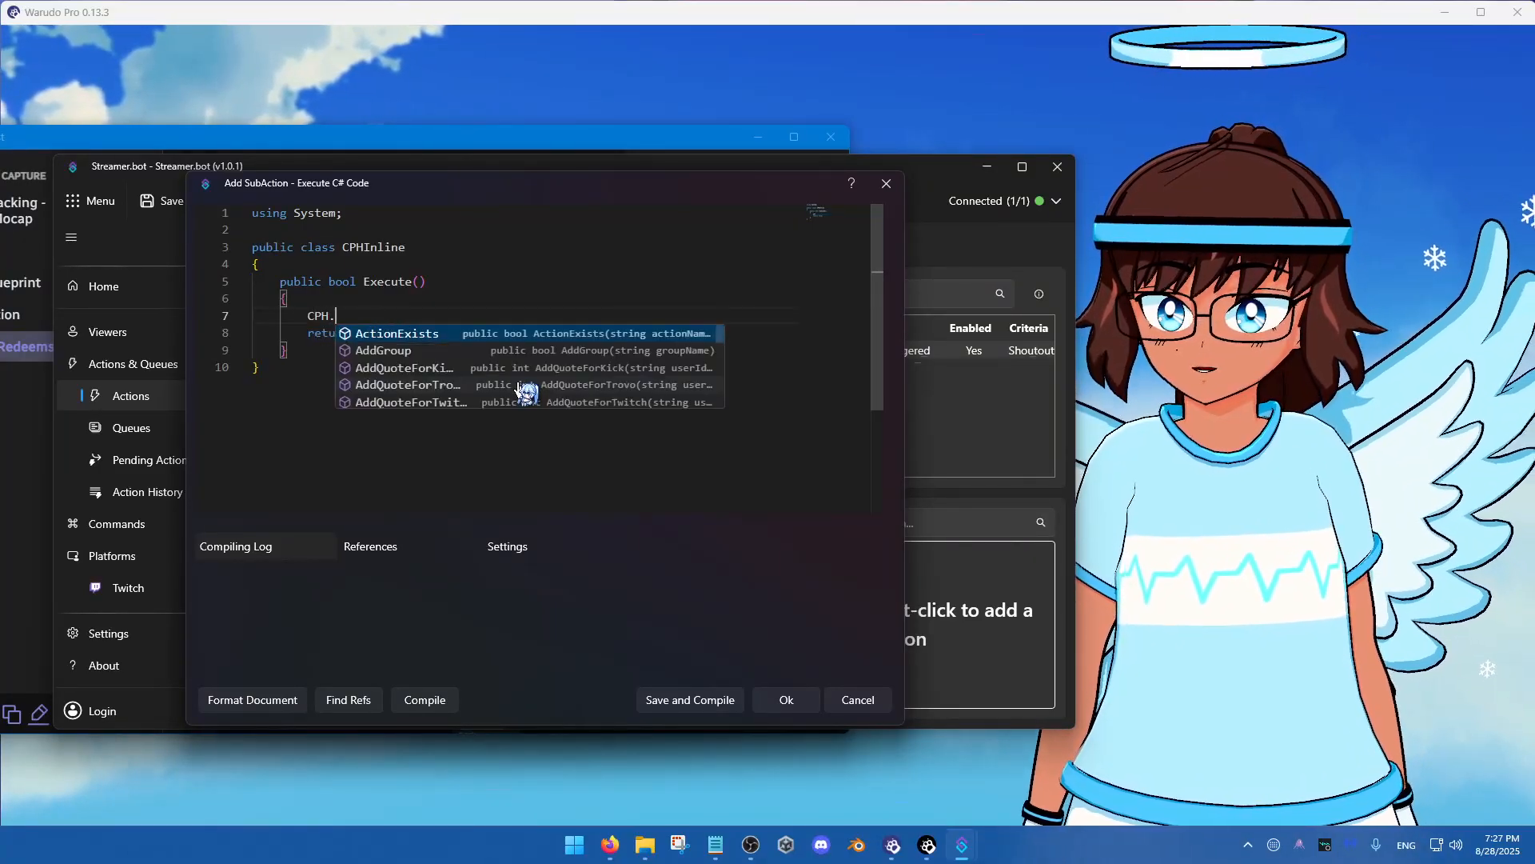
type("Websocket")
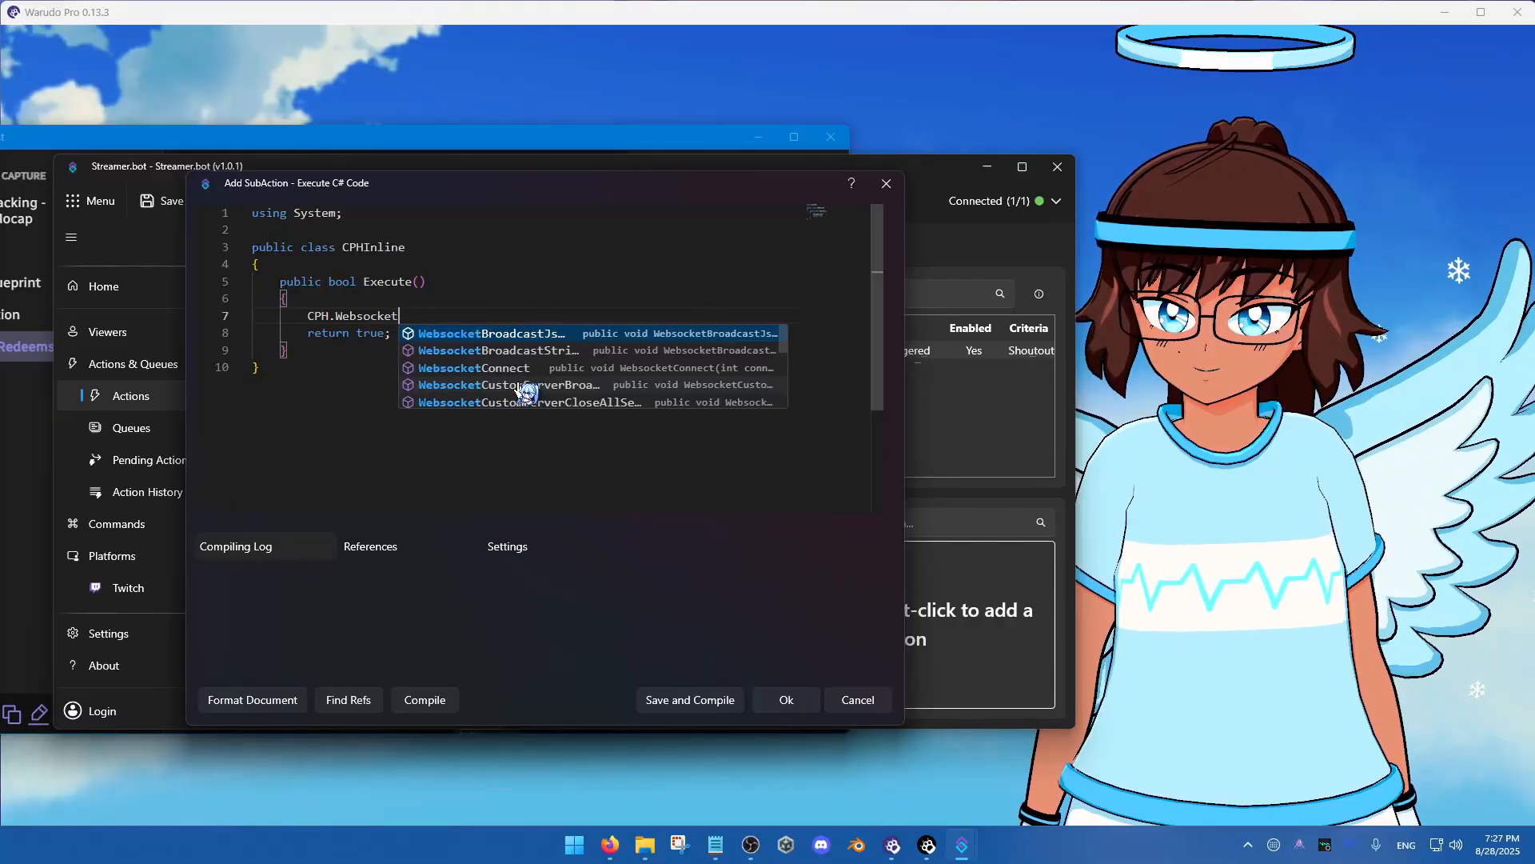
type("Send(")
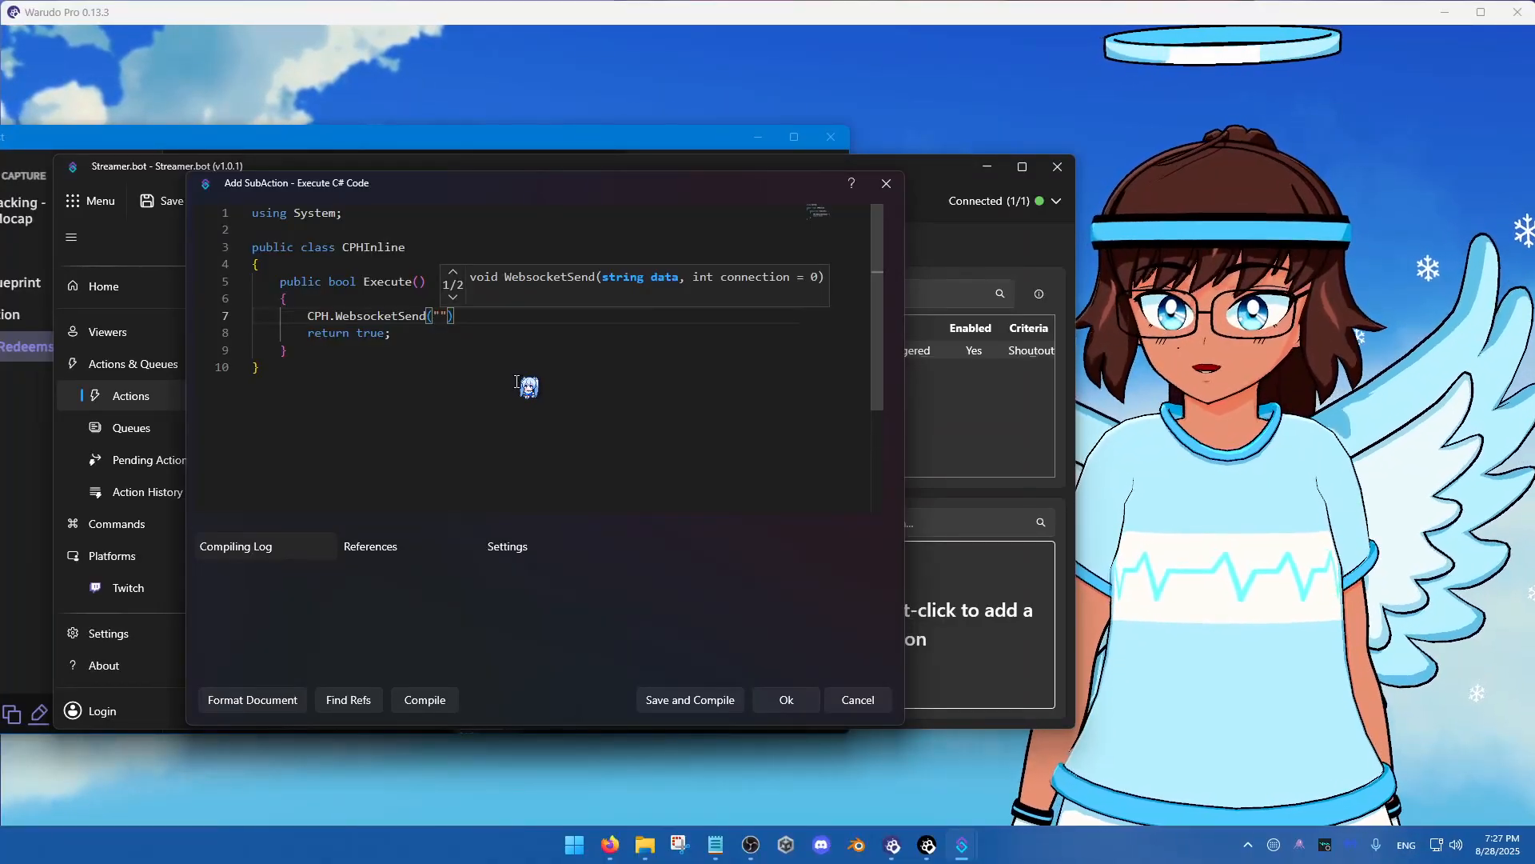
type("\"Shoutout")
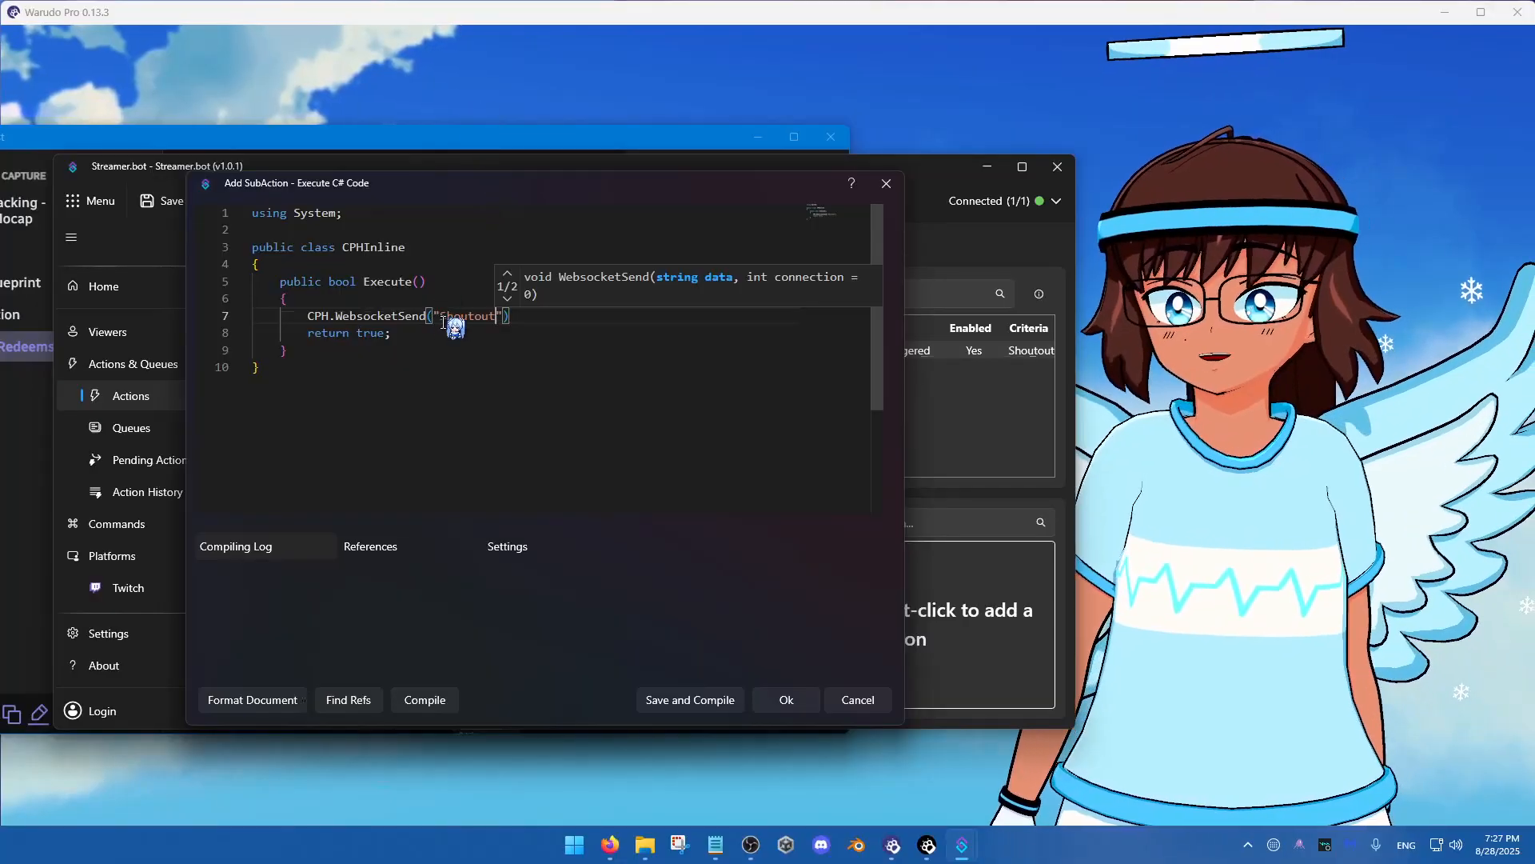
left_click_drag(439, 315, 468, 318)
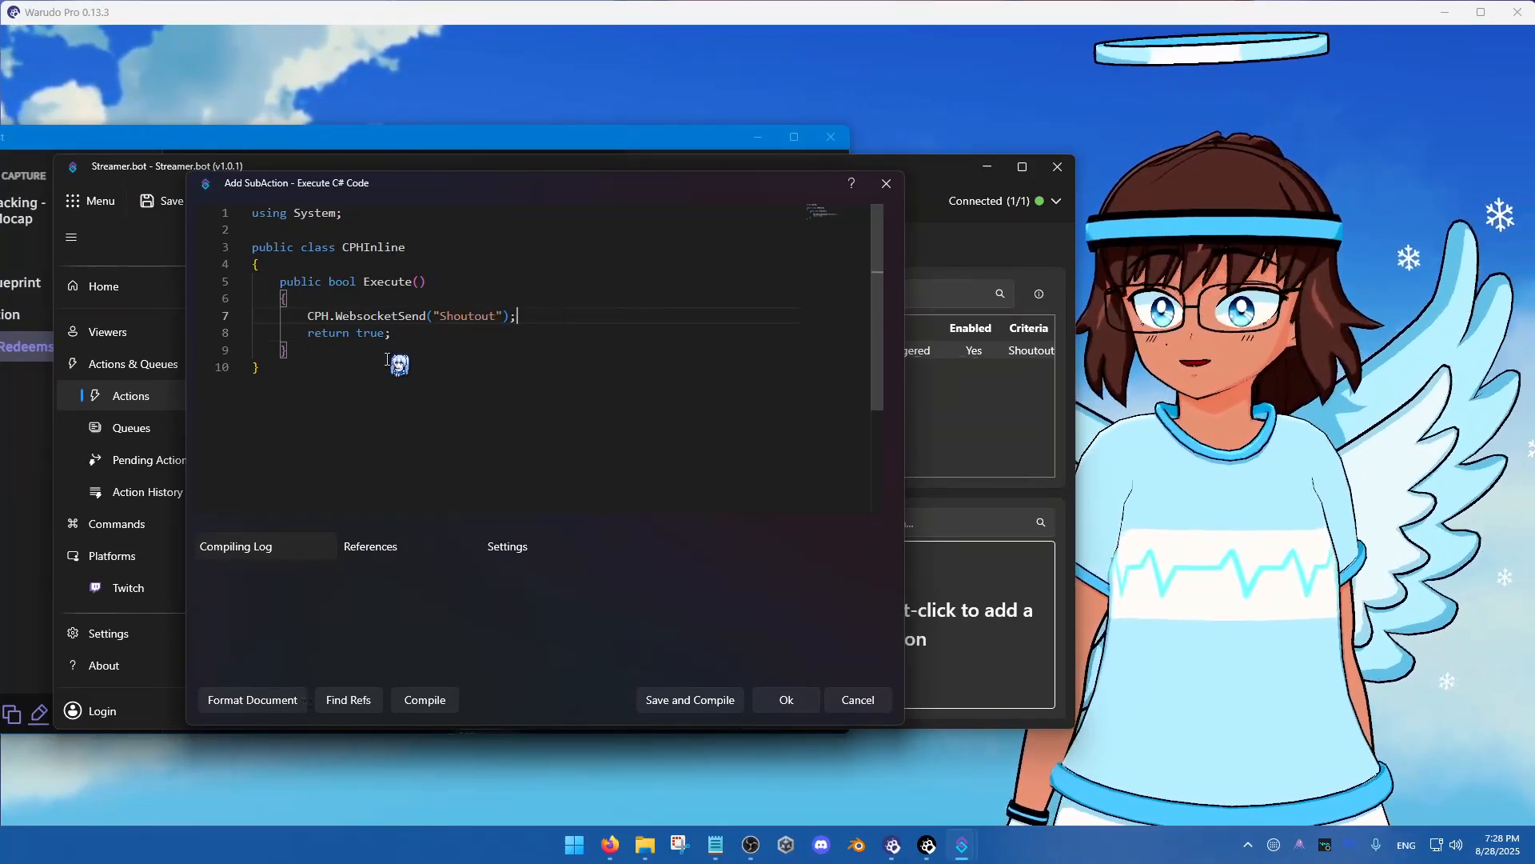
key("ctrl")
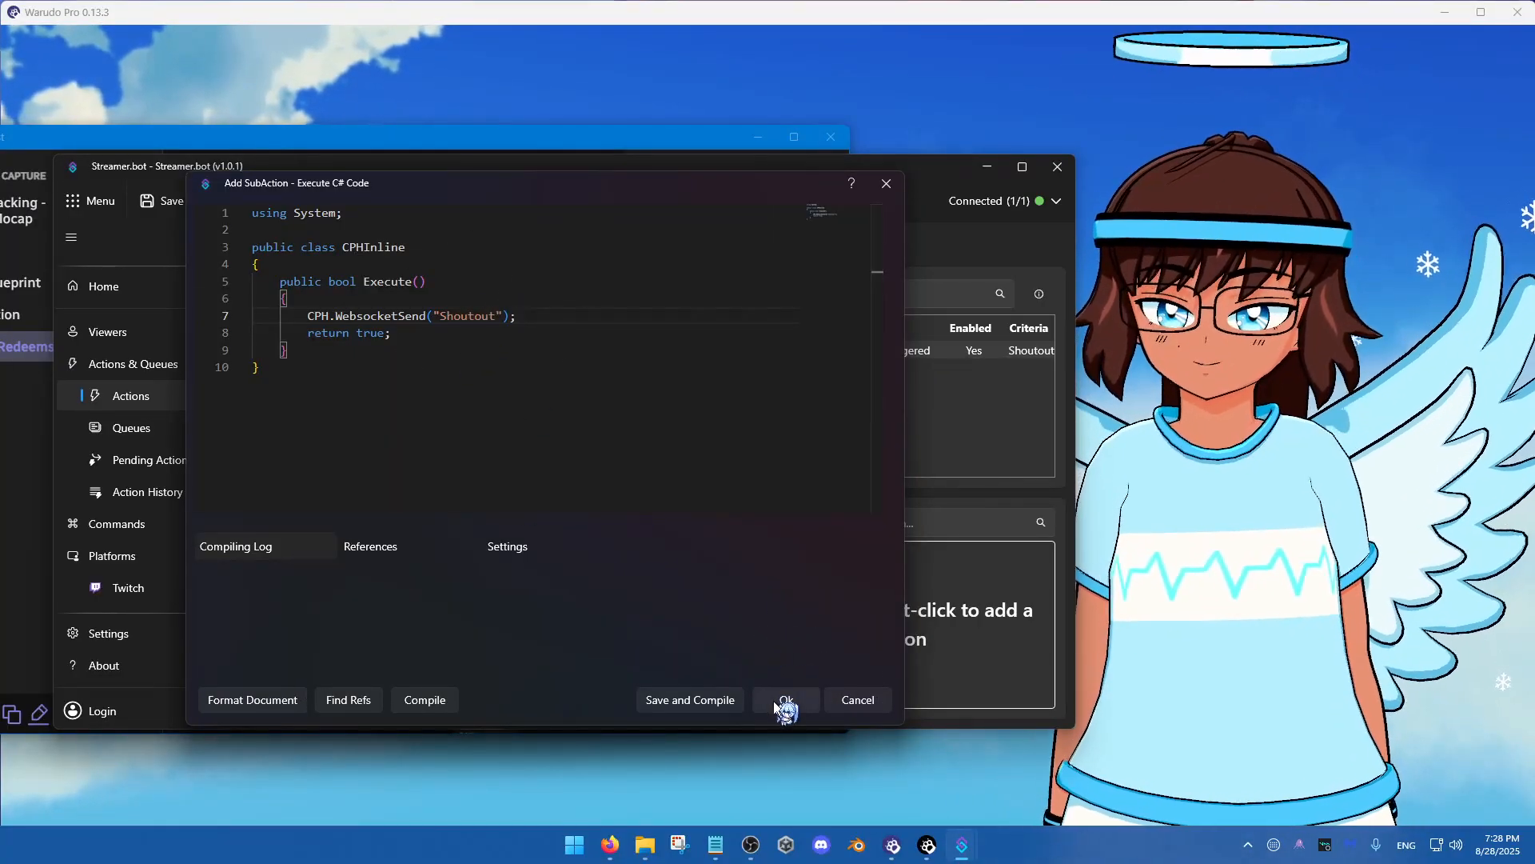
left_click(776, 704)
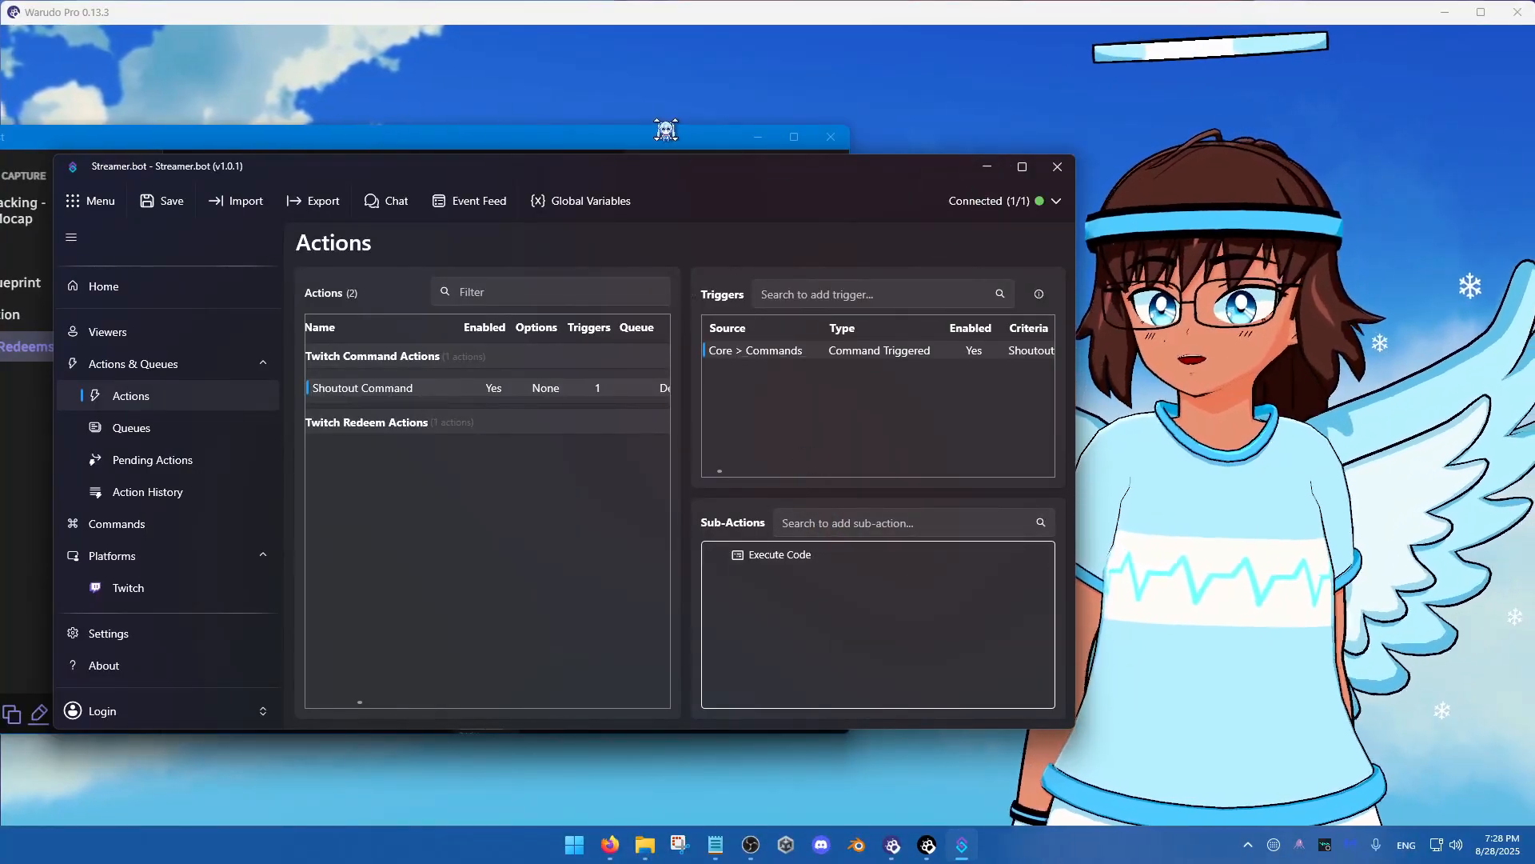
Switch to Warudo Editor and add an On WebSocket Raw Message node in the empty area below the Twitch Redeems blueprint's existing nodes
left_click_drag(666, 129, 800, 121)
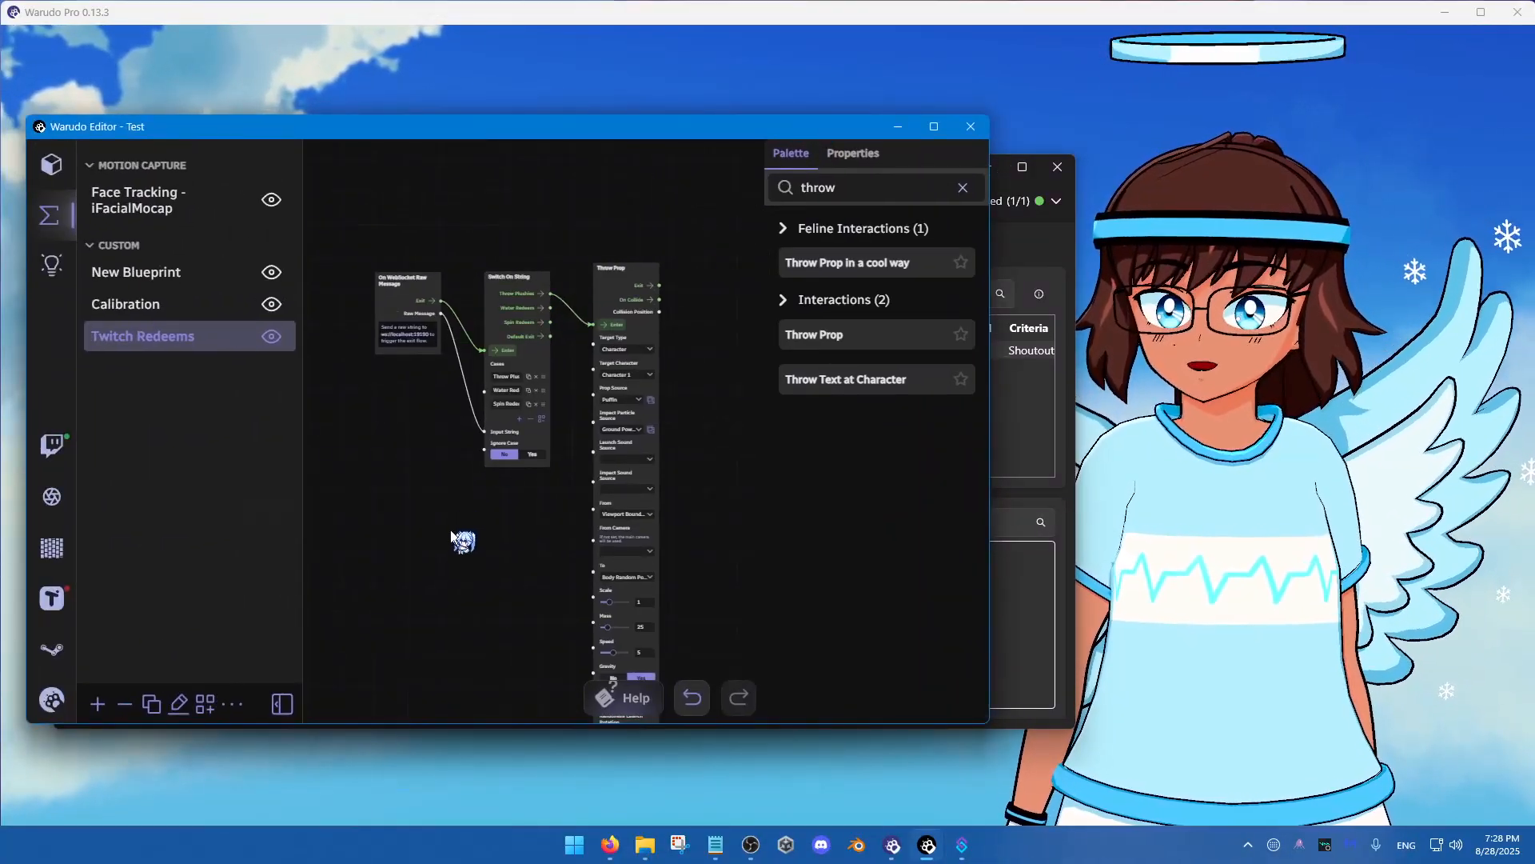
scroll(451, 538, "down", 1)
left_click_drag(452, 556, 473, 468)
scroll(463, 511, "down", 1)
left_click_drag(460, 617, 469, 427)
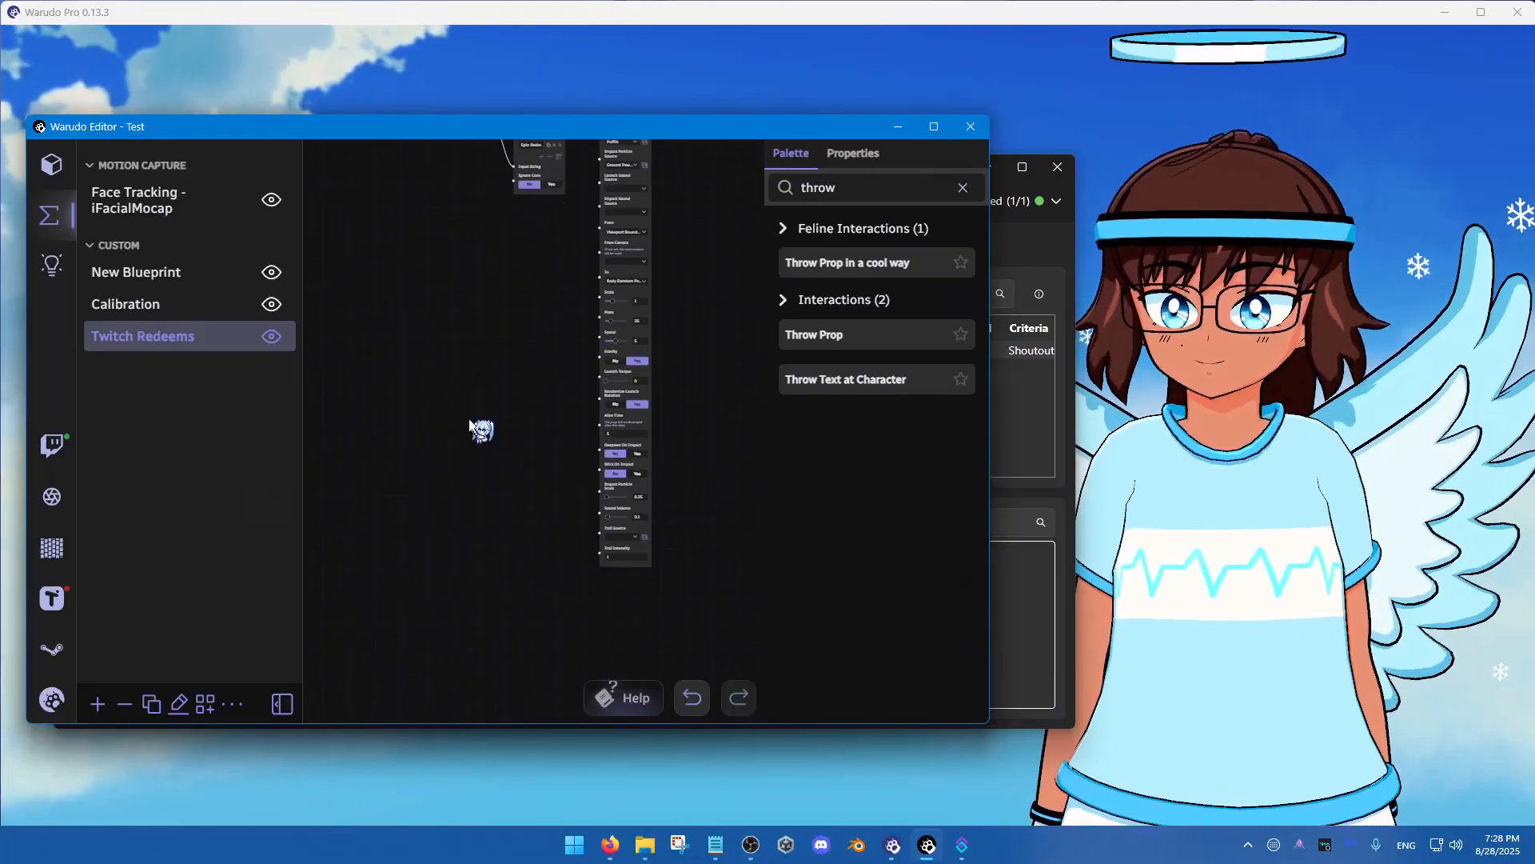
left_click_drag(486, 546, 452, 309)
left_click_drag(475, 433, 527, 455)
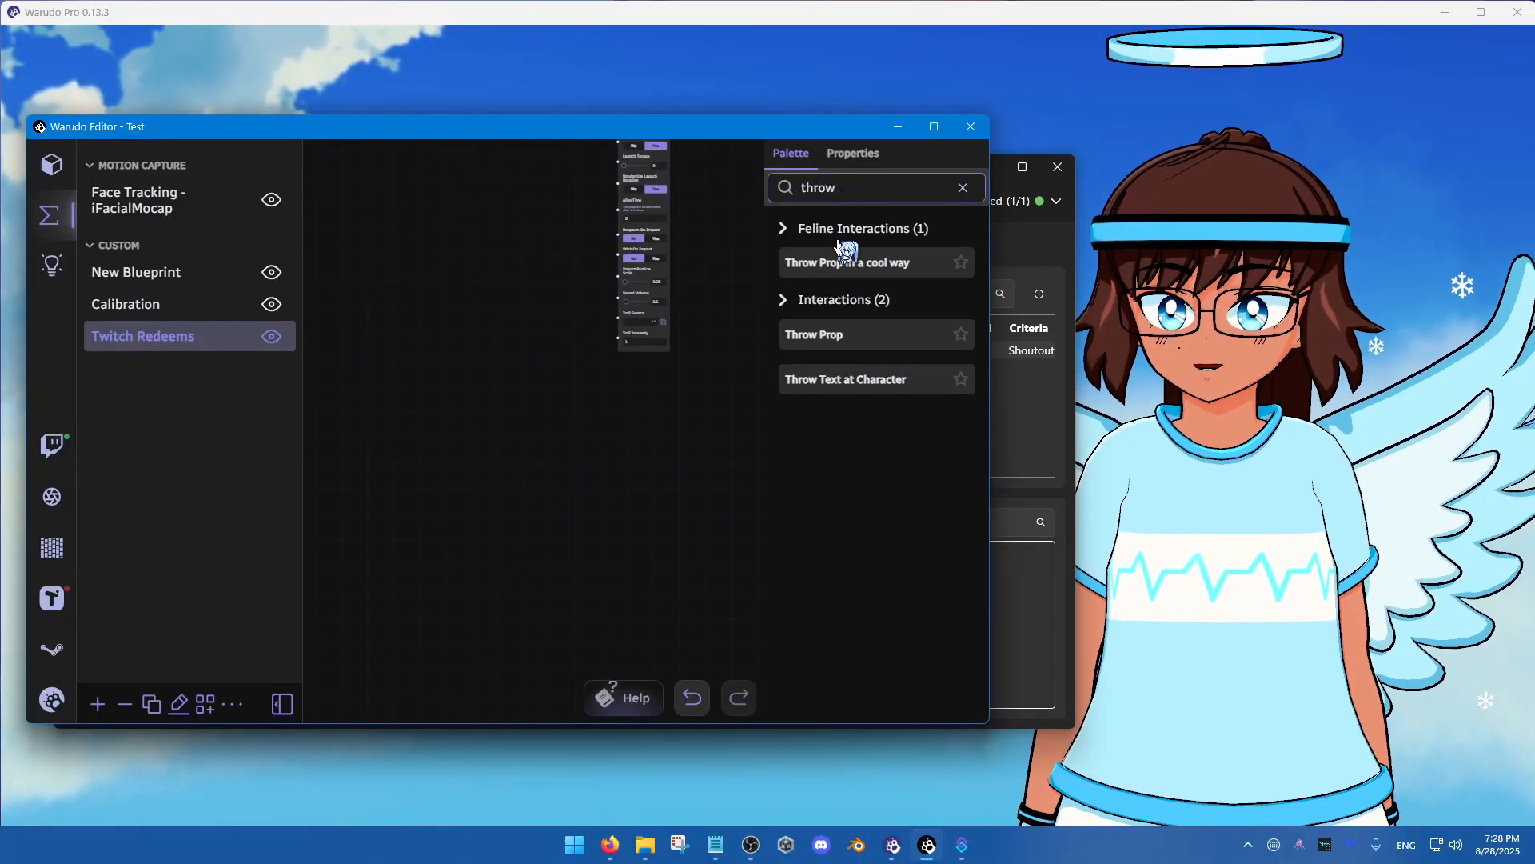
key("ctrl+a")
type("web")
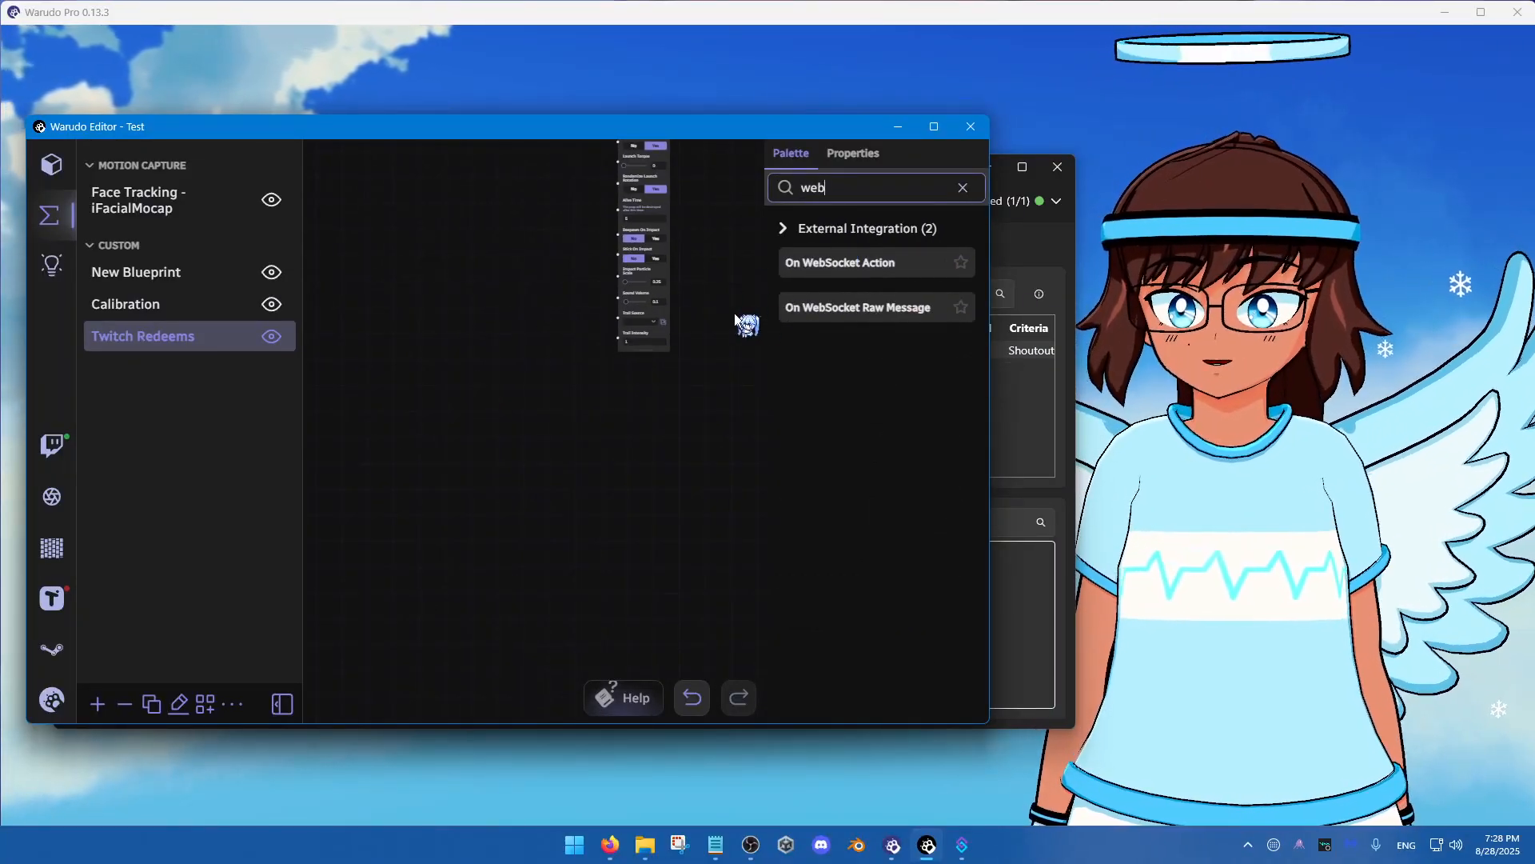
left_click_drag(804, 302, 418, 447)
scroll(492, 480, "up", 2)
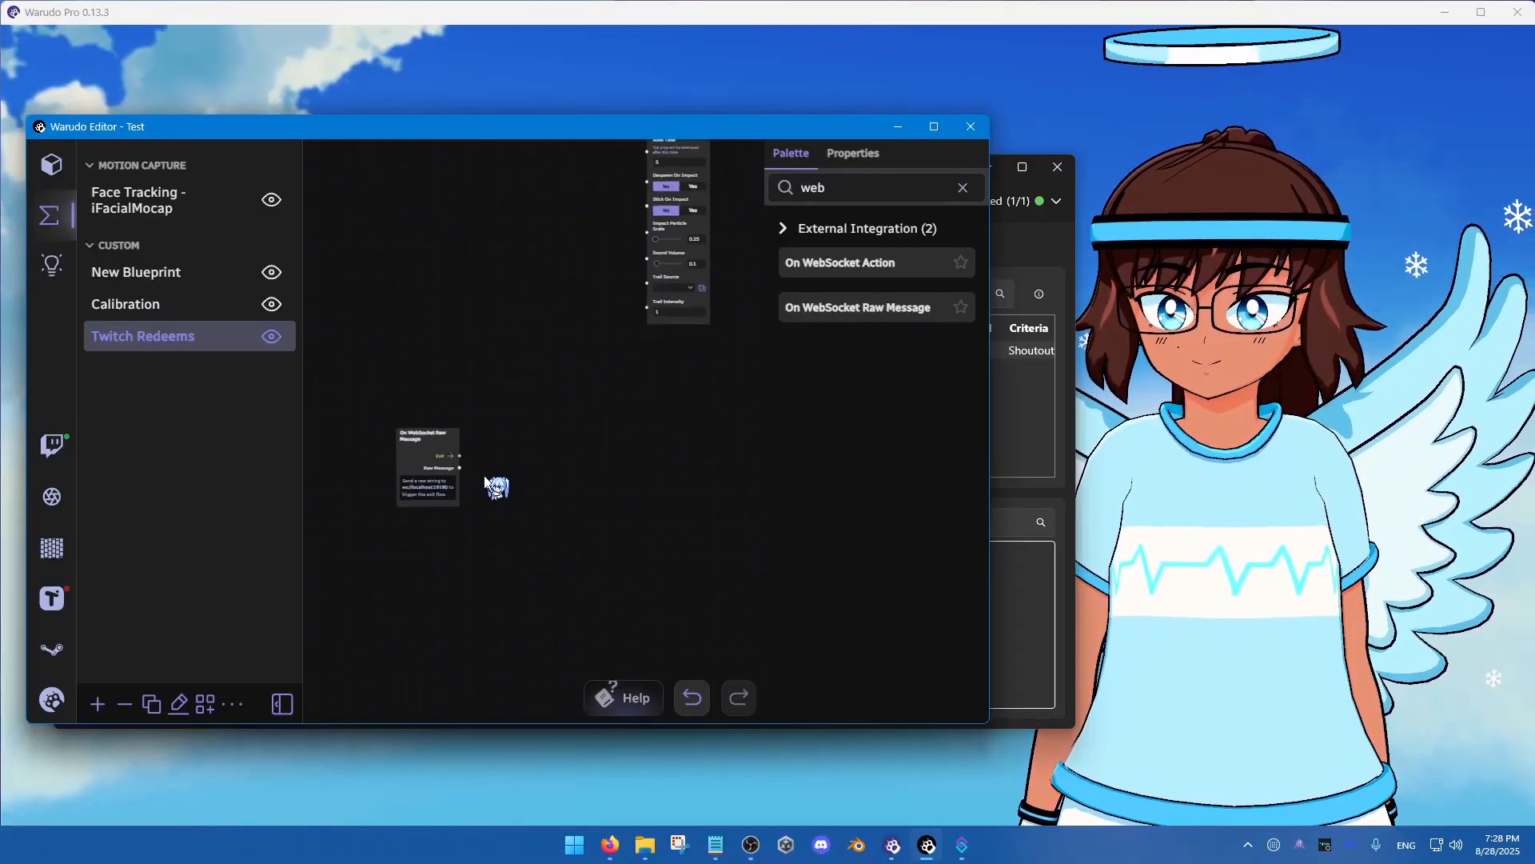
Add a Switch On String node beside the On WebSocket Raw Message node
key("ctrl+a")
type("switch")
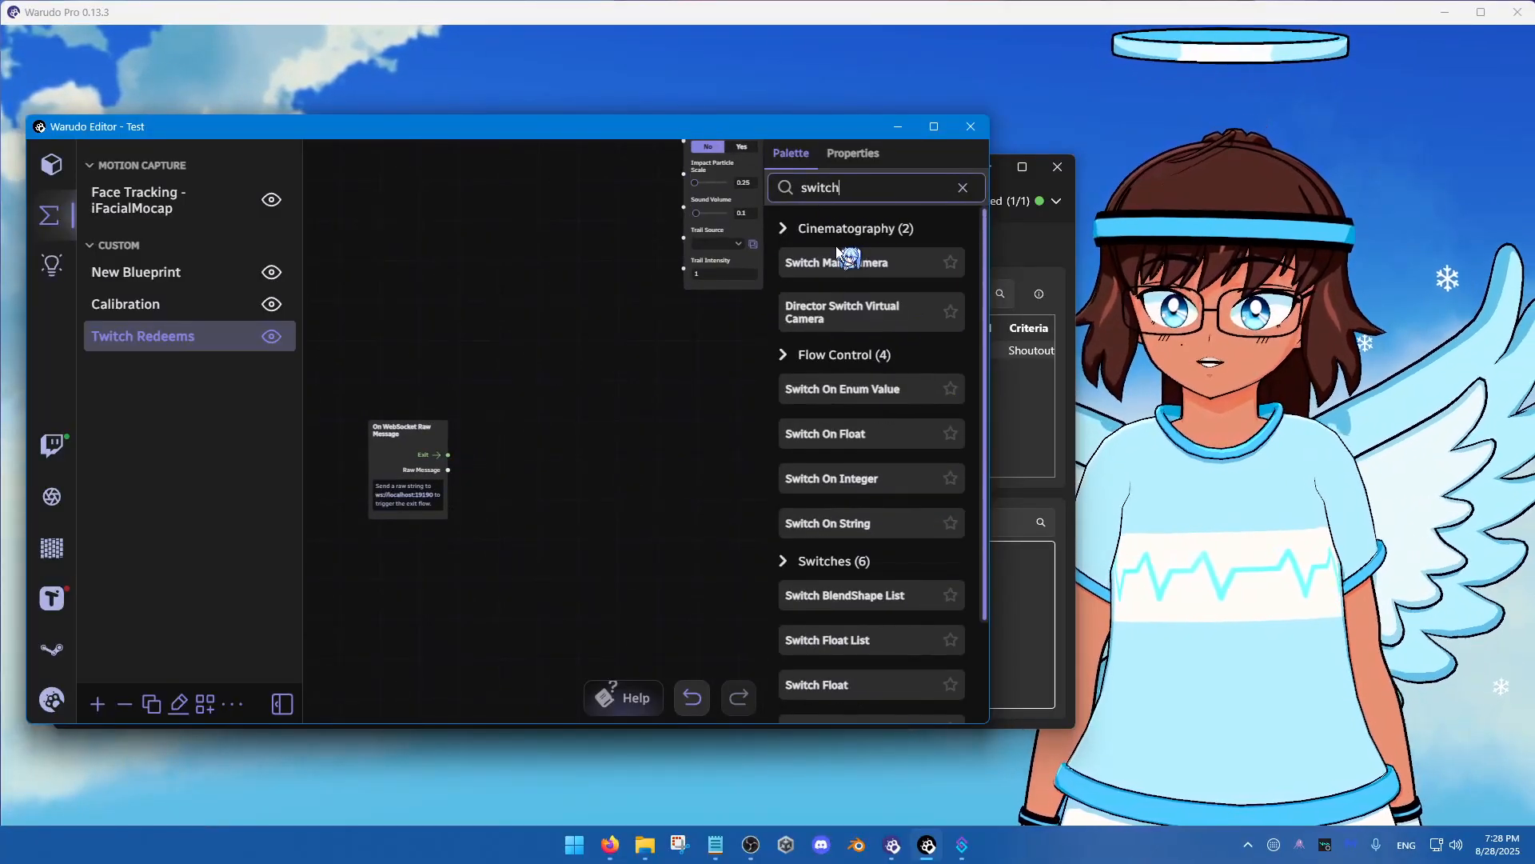
type(" ons")
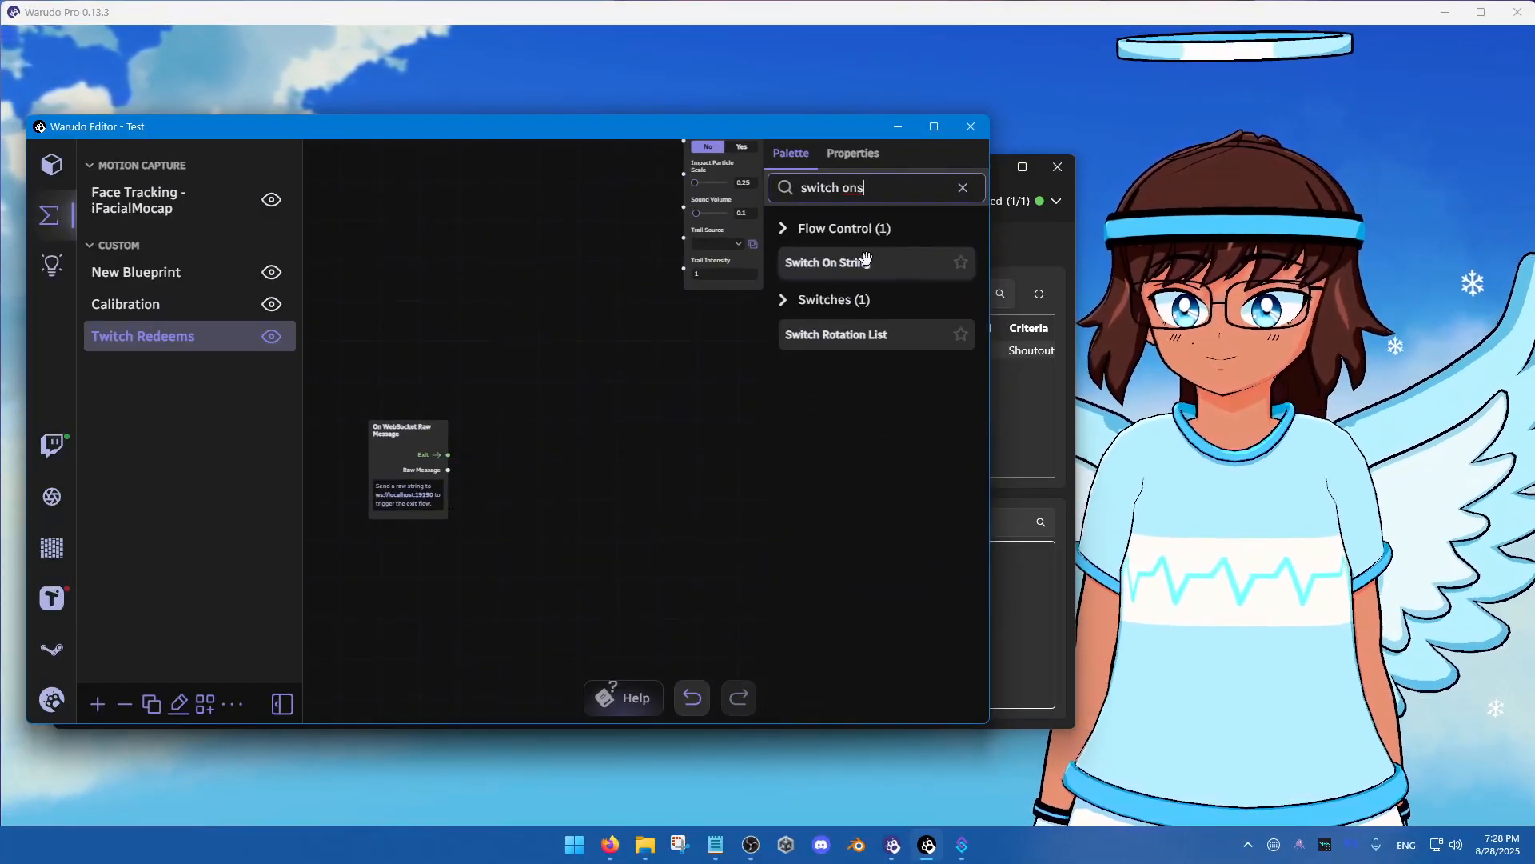
left_click_drag(866, 258, 556, 431)
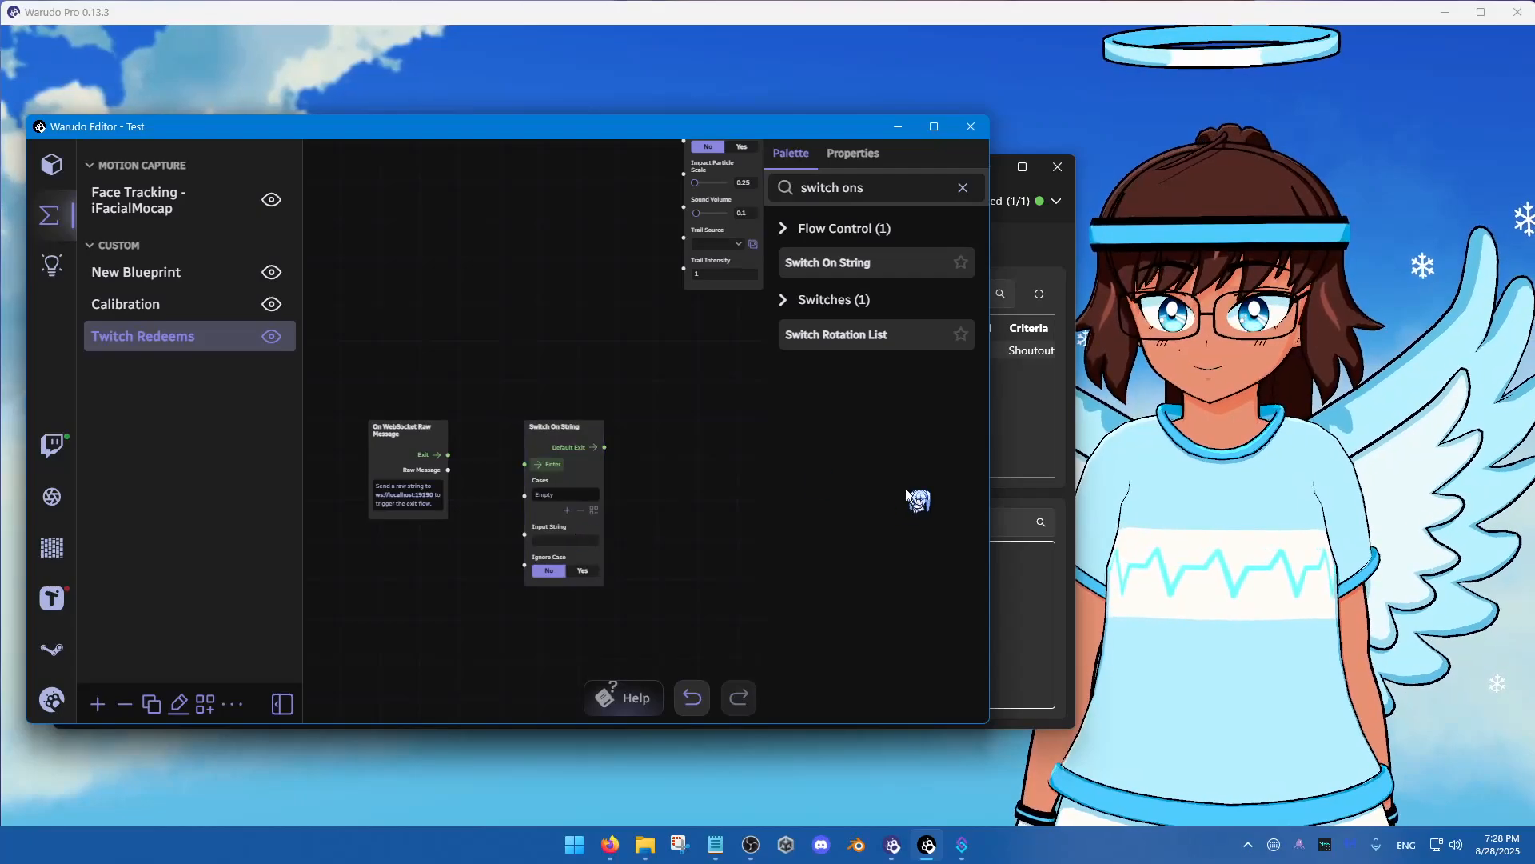
Connect On WebSocket Raw Message's Exit and Raw Message to Switch On String's Enter and Input String, and add a Shoutout case
scroll(481, 461, "up", 3)
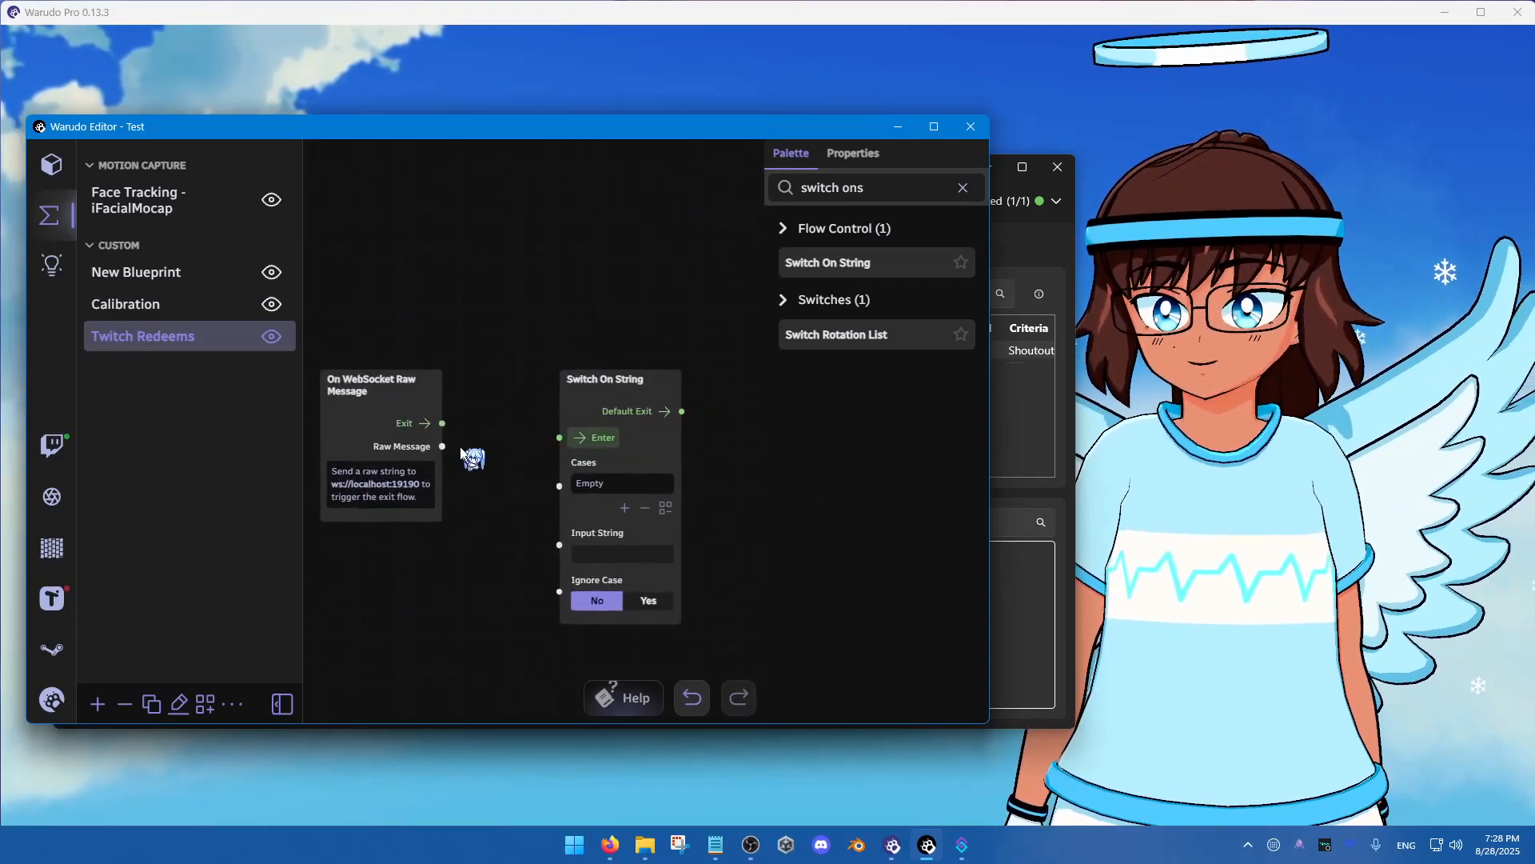
left_click_drag(561, 447, 559, 437)
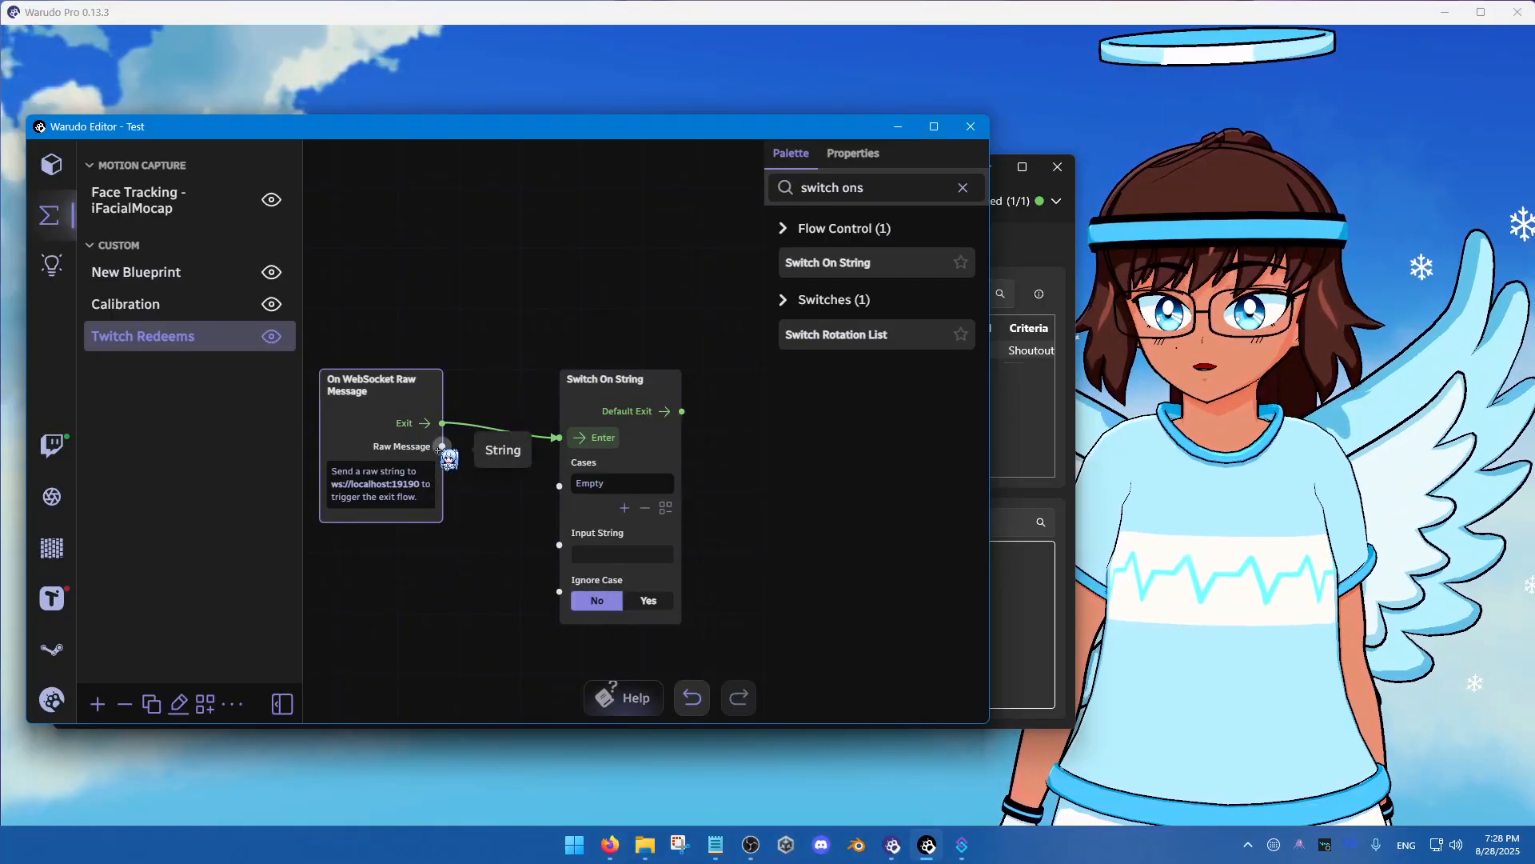
left_click_drag(442, 446, 560, 545)
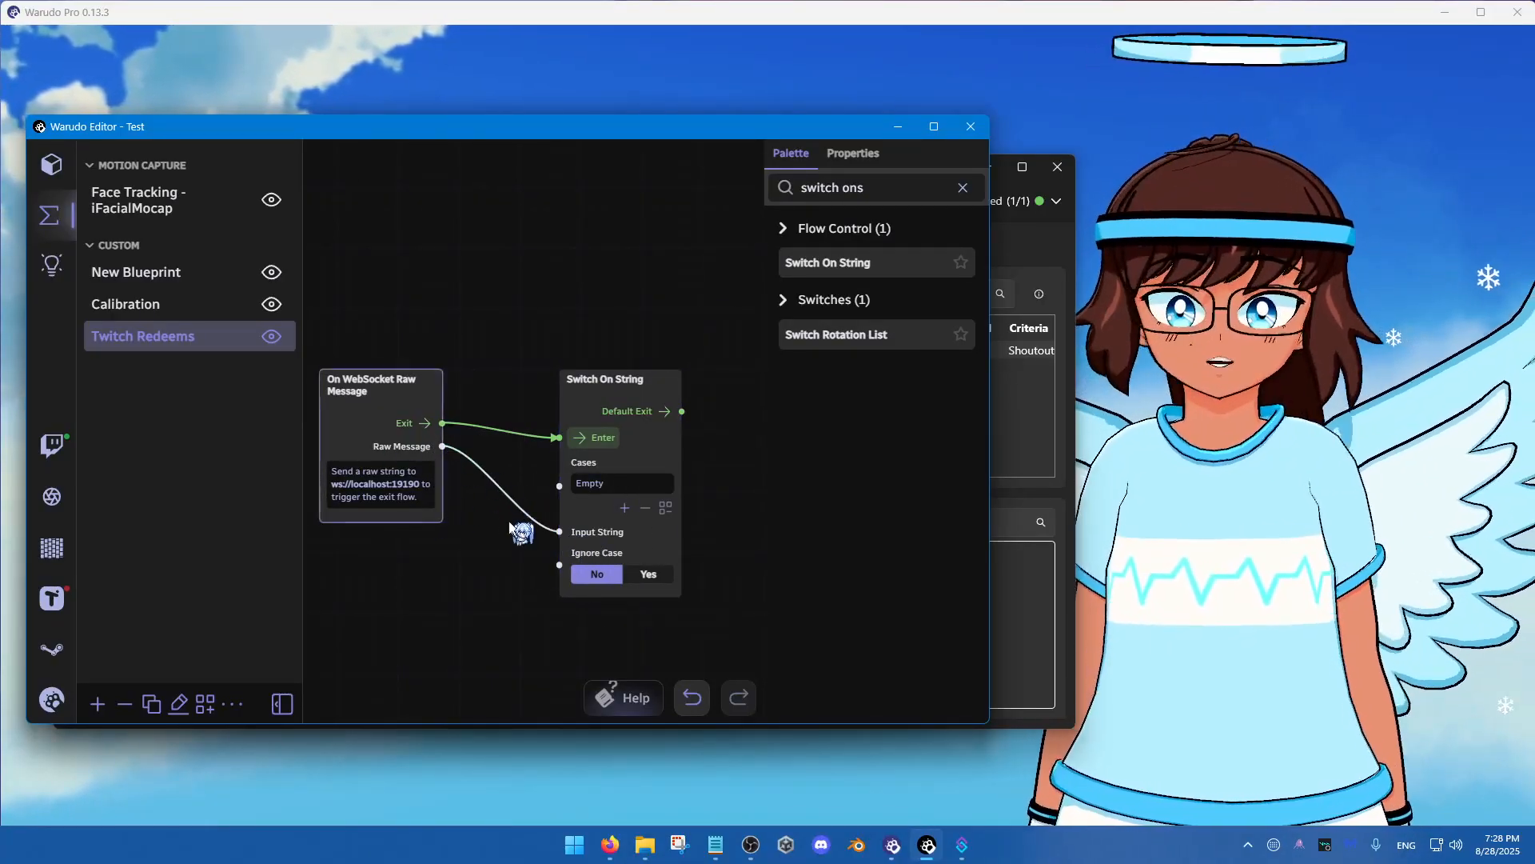
left_click_drag(397, 384, 442, 384)
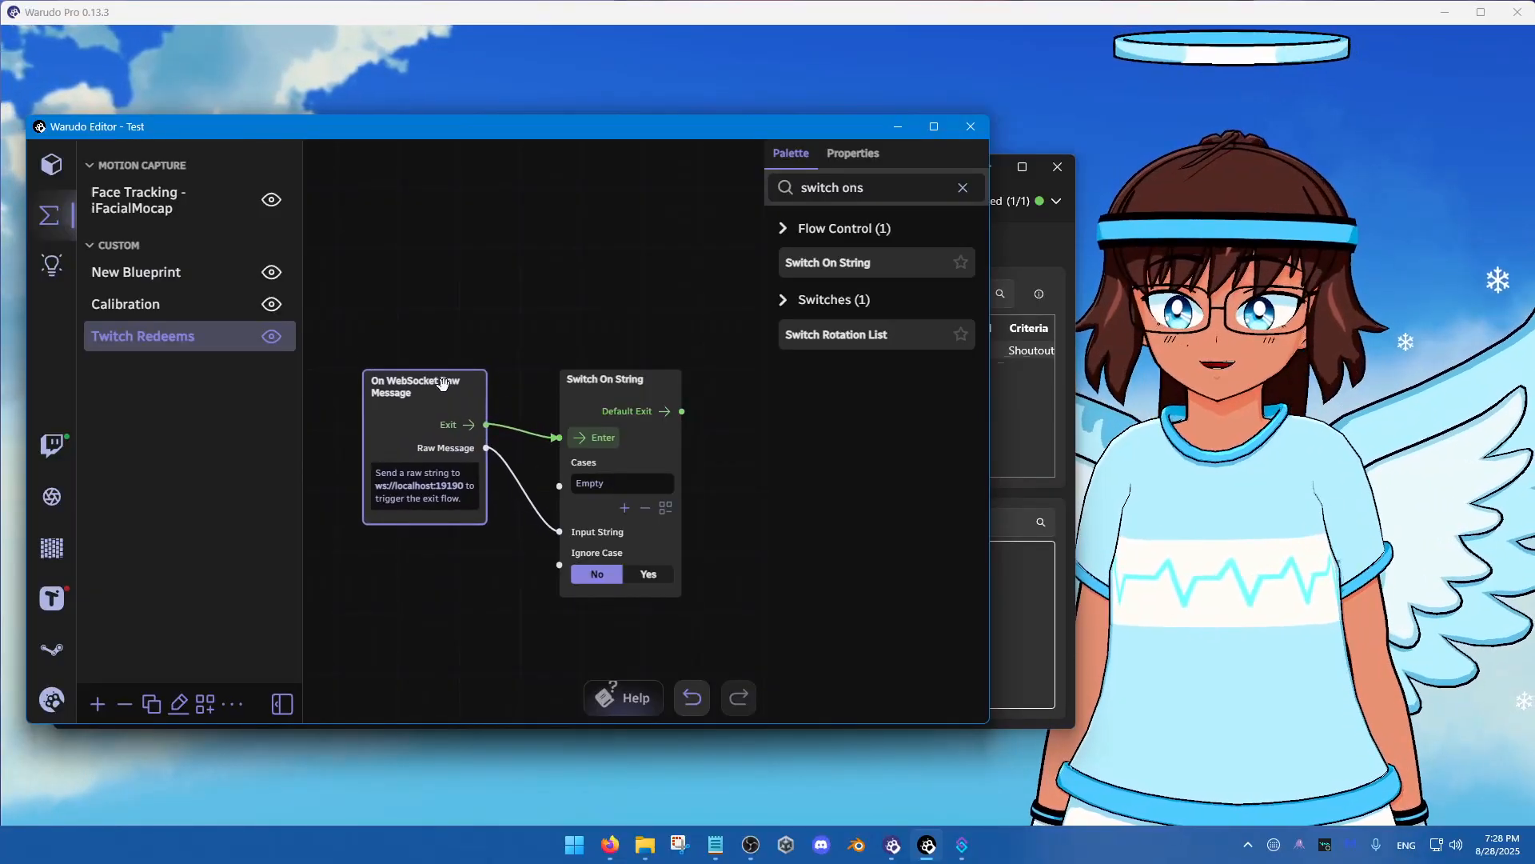
left_click(624, 507)
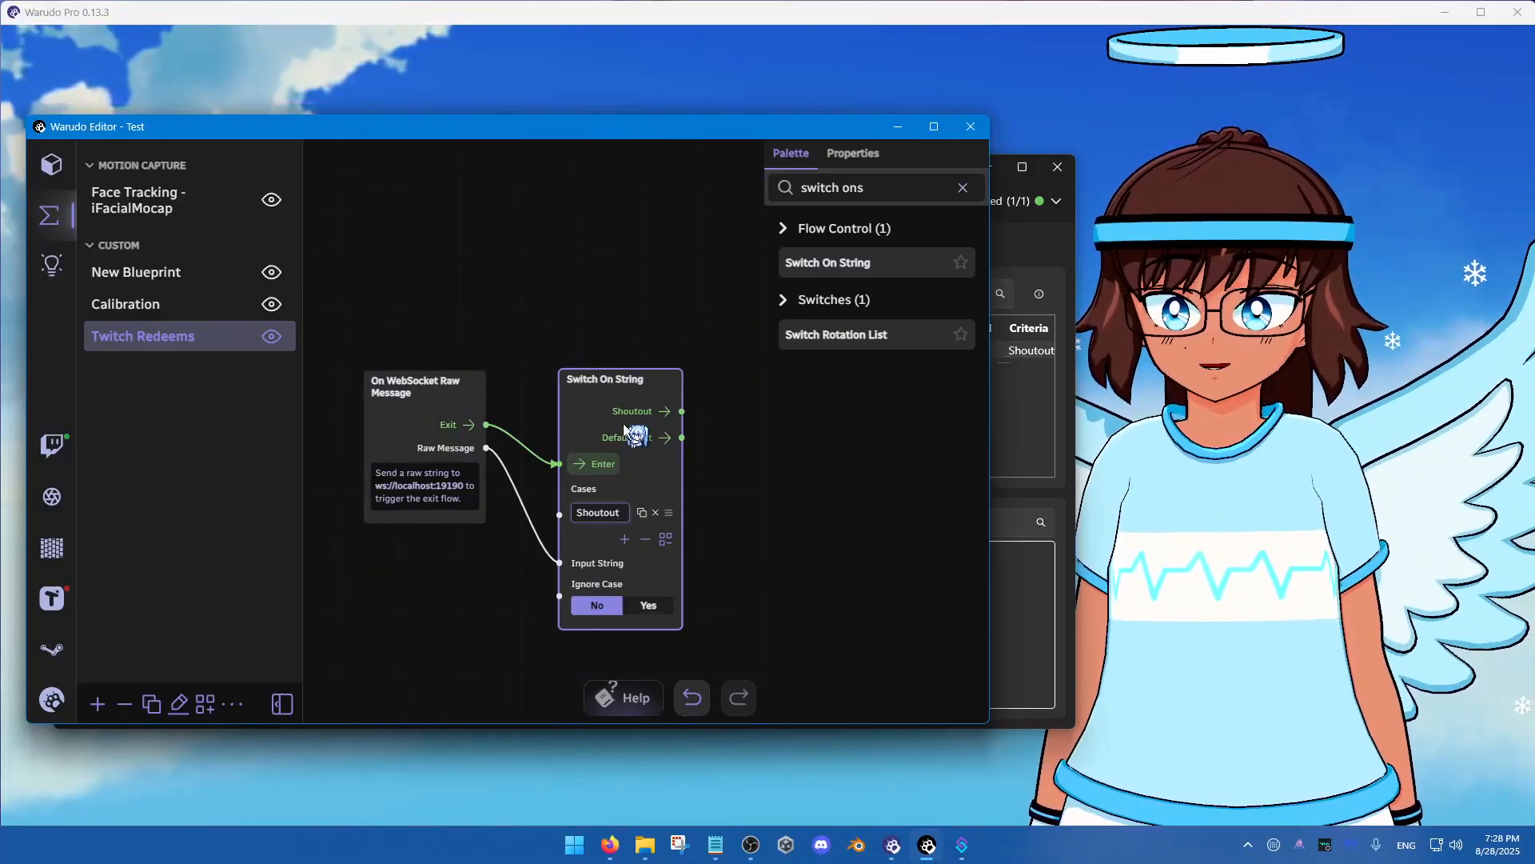
Add a Spawn Particle node beside Switch On String and connect the Shoutout exit to its Enter
left_click_drag(623, 292, 445, 309)
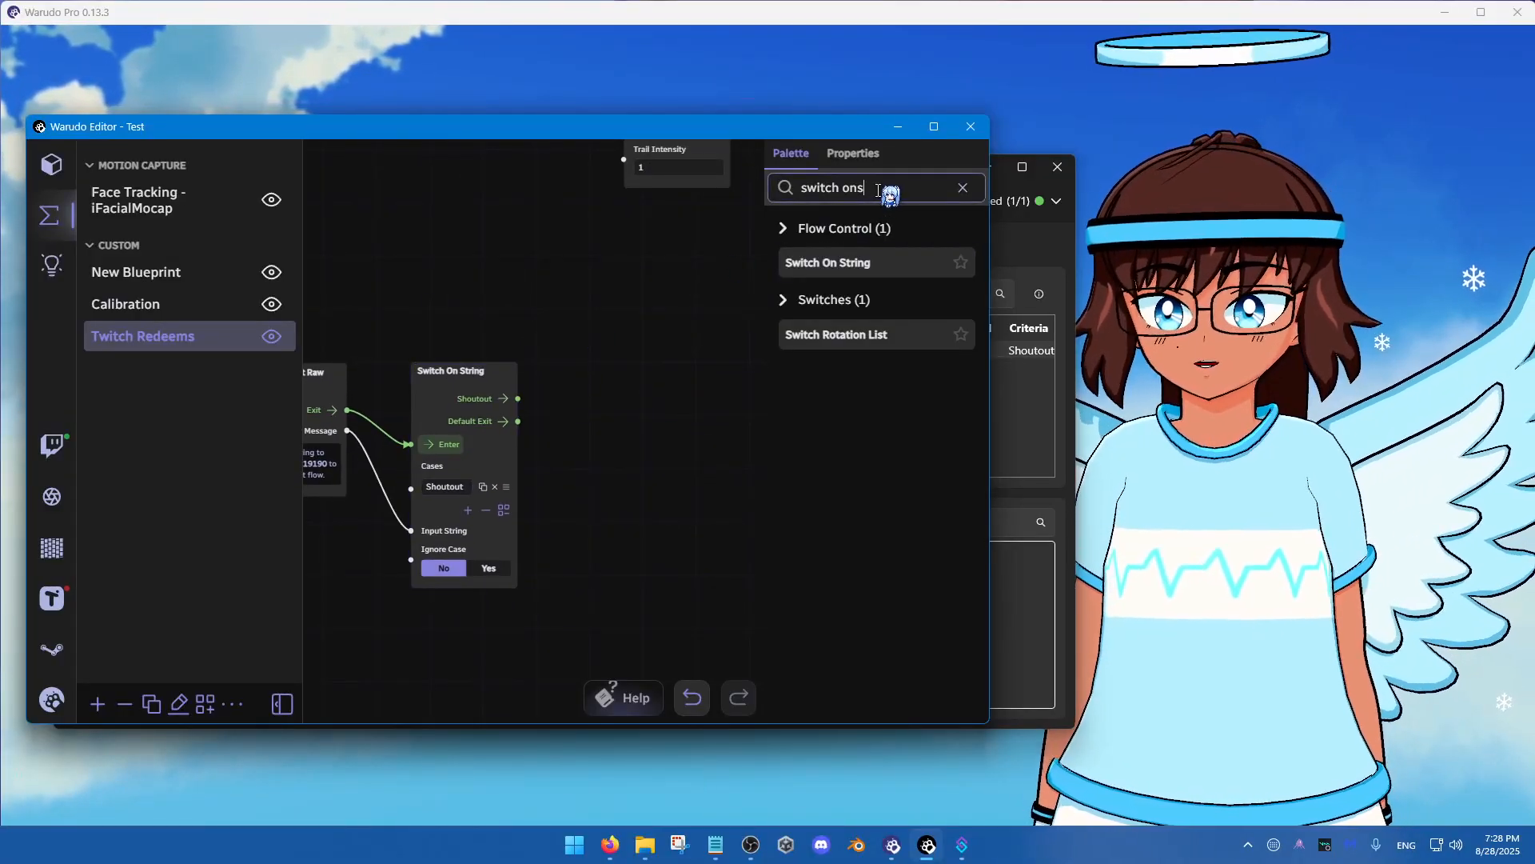
type("spawn")
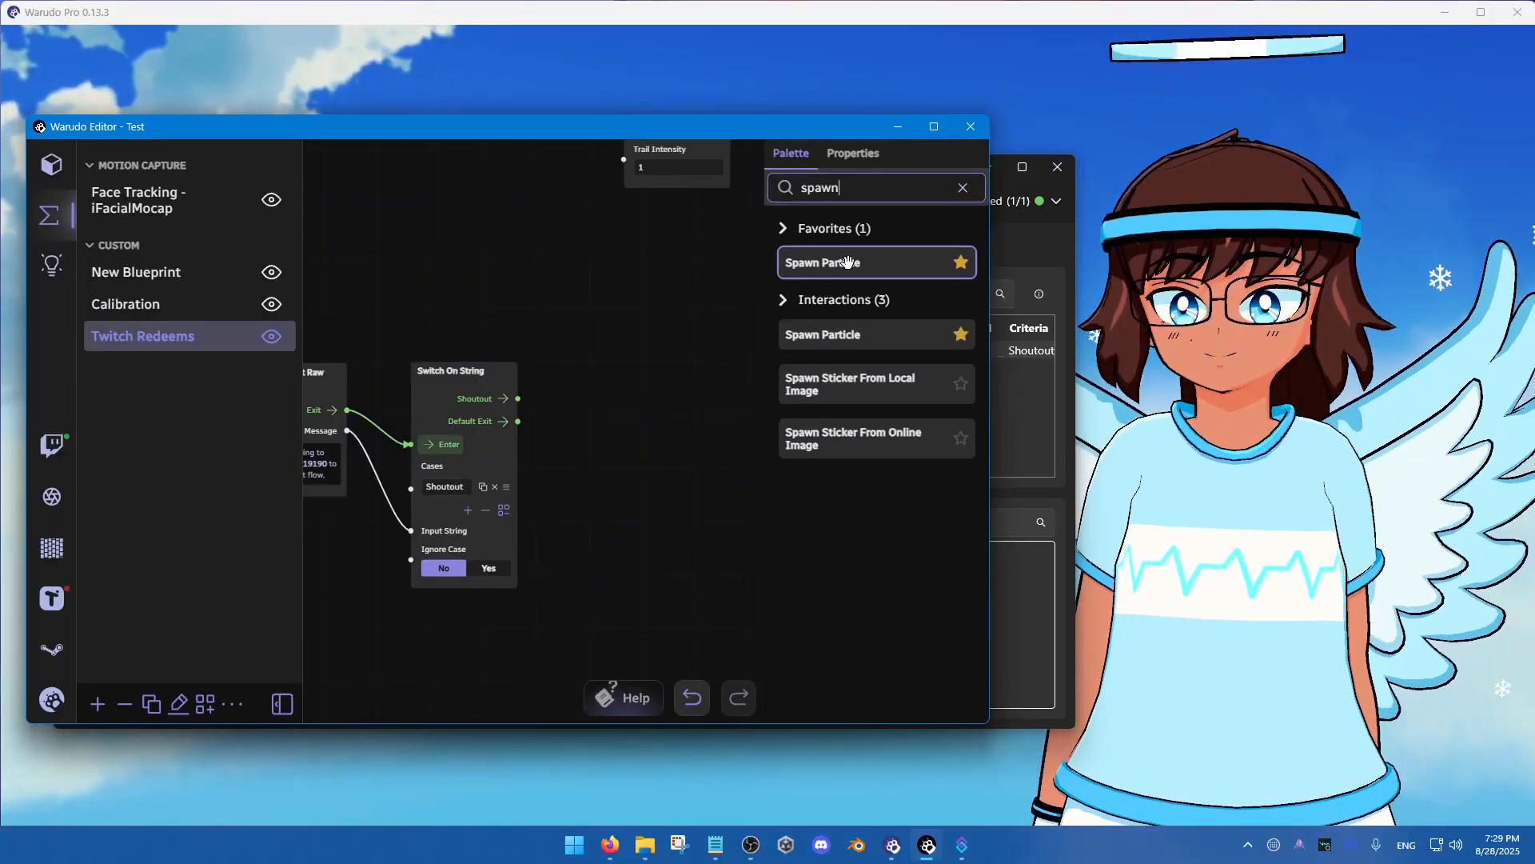
left_click_drag(848, 263, 604, 376)
left_click_drag(541, 330, 518, 250)
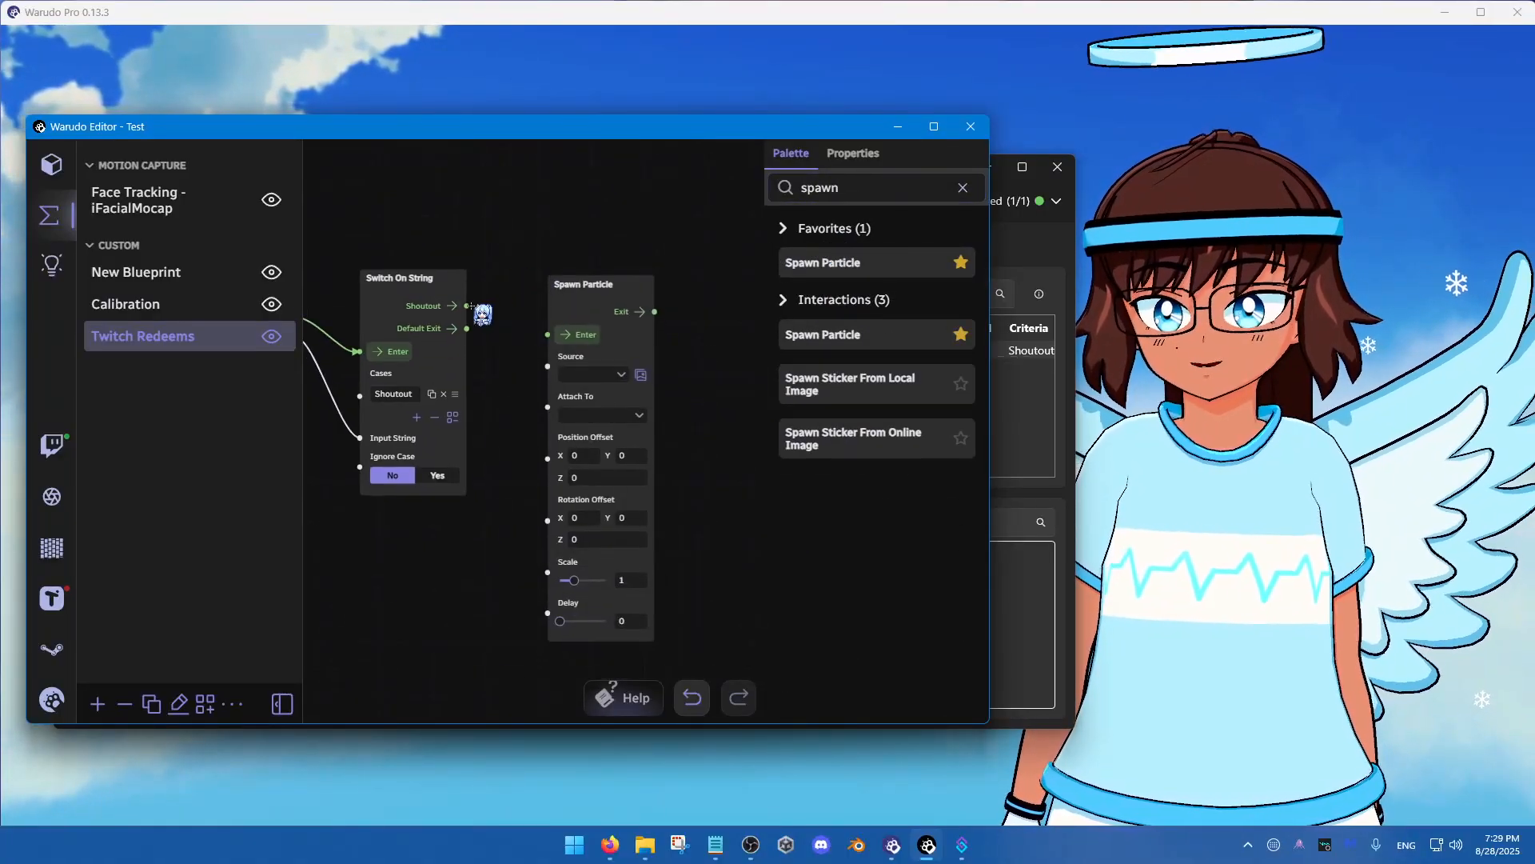
left_click_drag(541, 334, 546, 334)
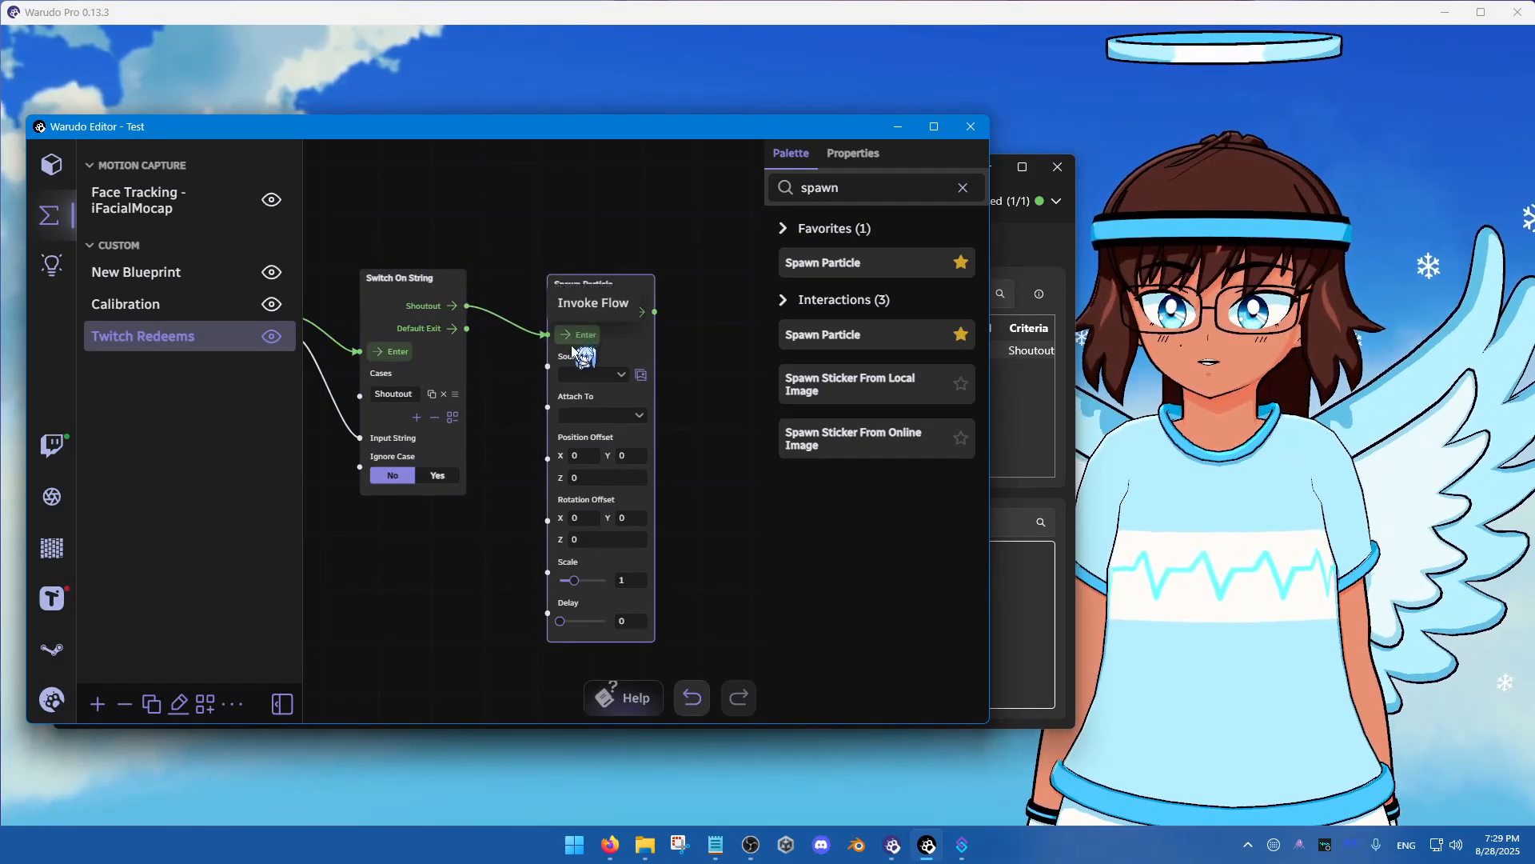
Set the Spawn Particle source to a Magic Confetti explosion attached to Character 1, and fire the node to test it
left_click(629, 376)
scroll(592, 380, "down", 4)
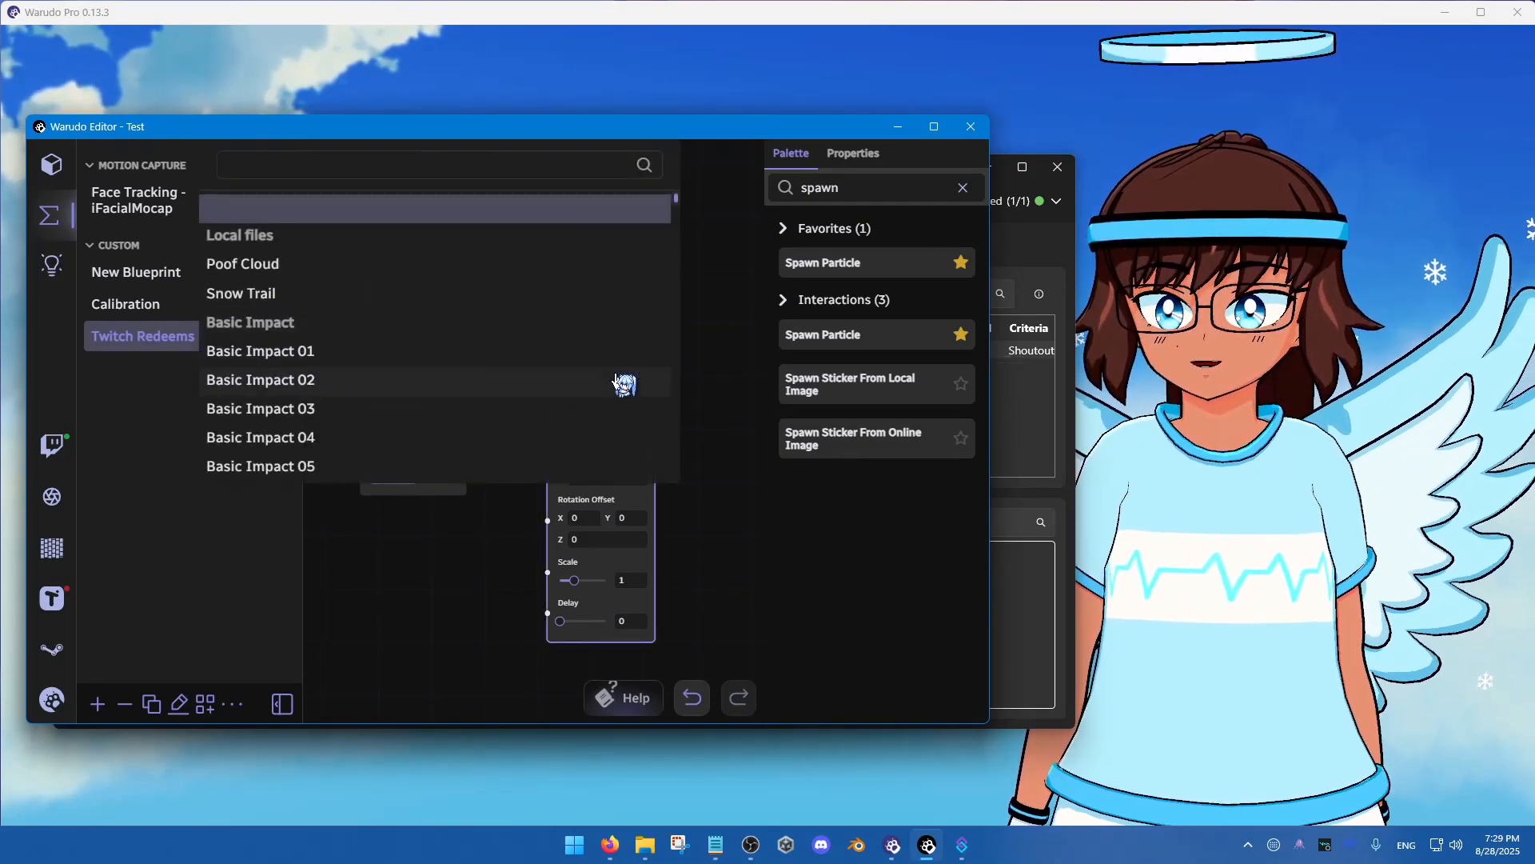
scroll(575, 379, "down", 15)
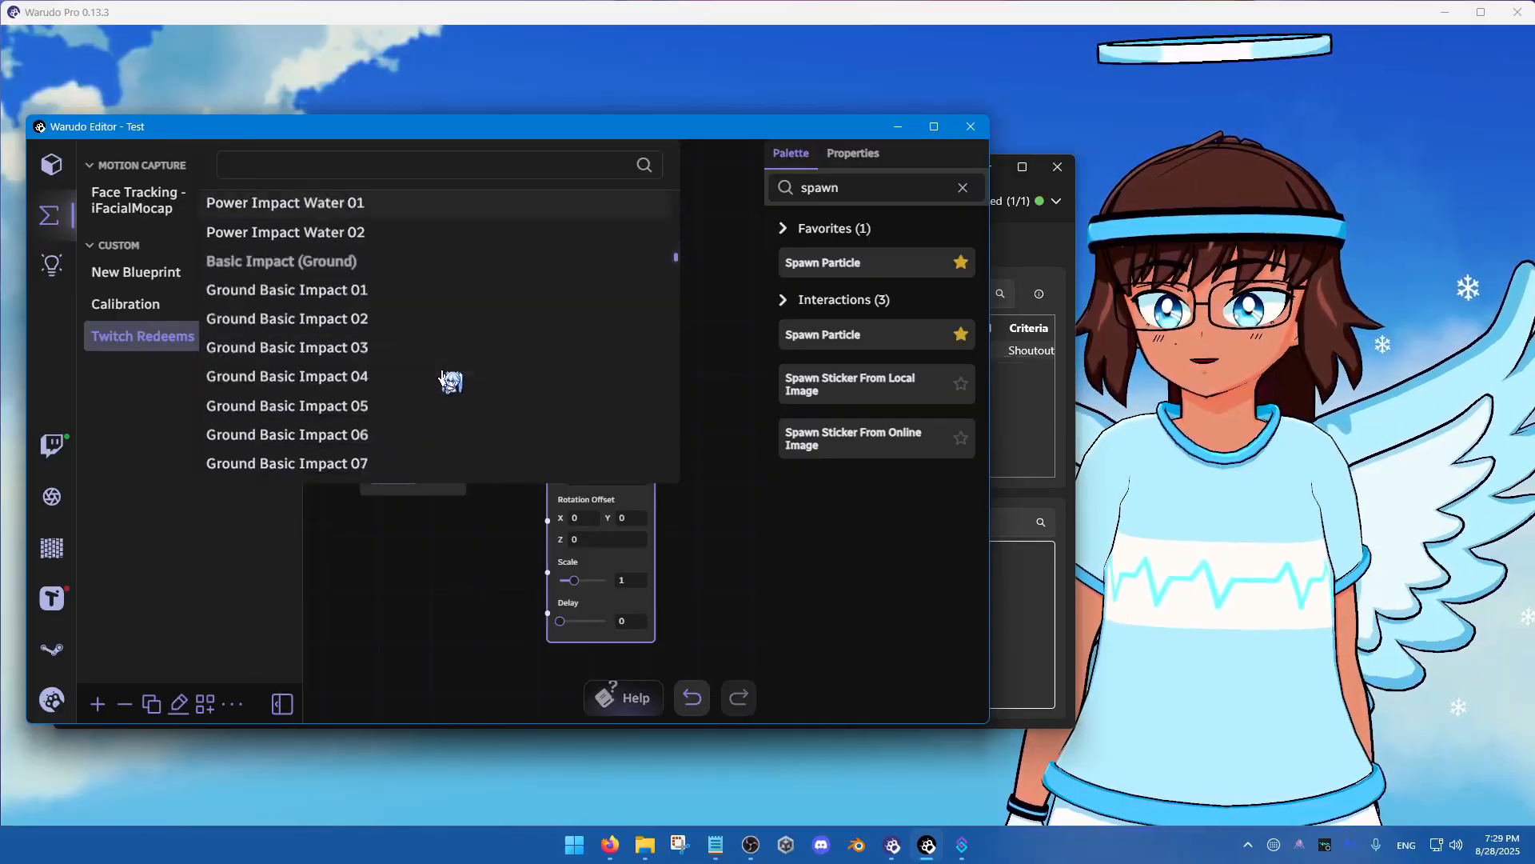
scroll(432, 380, "up", 3)
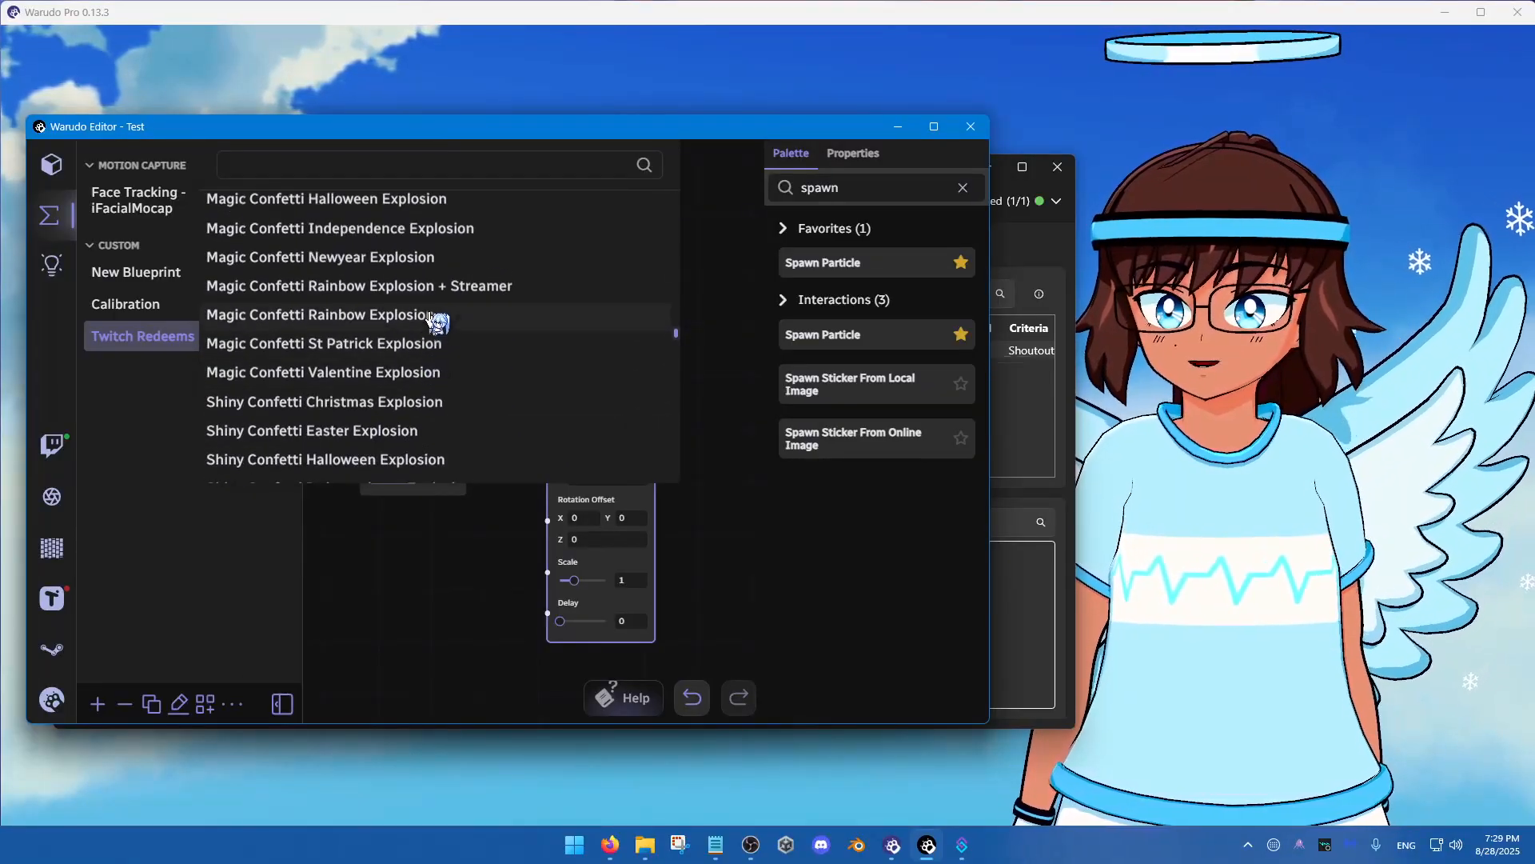
left_click(442, 281)
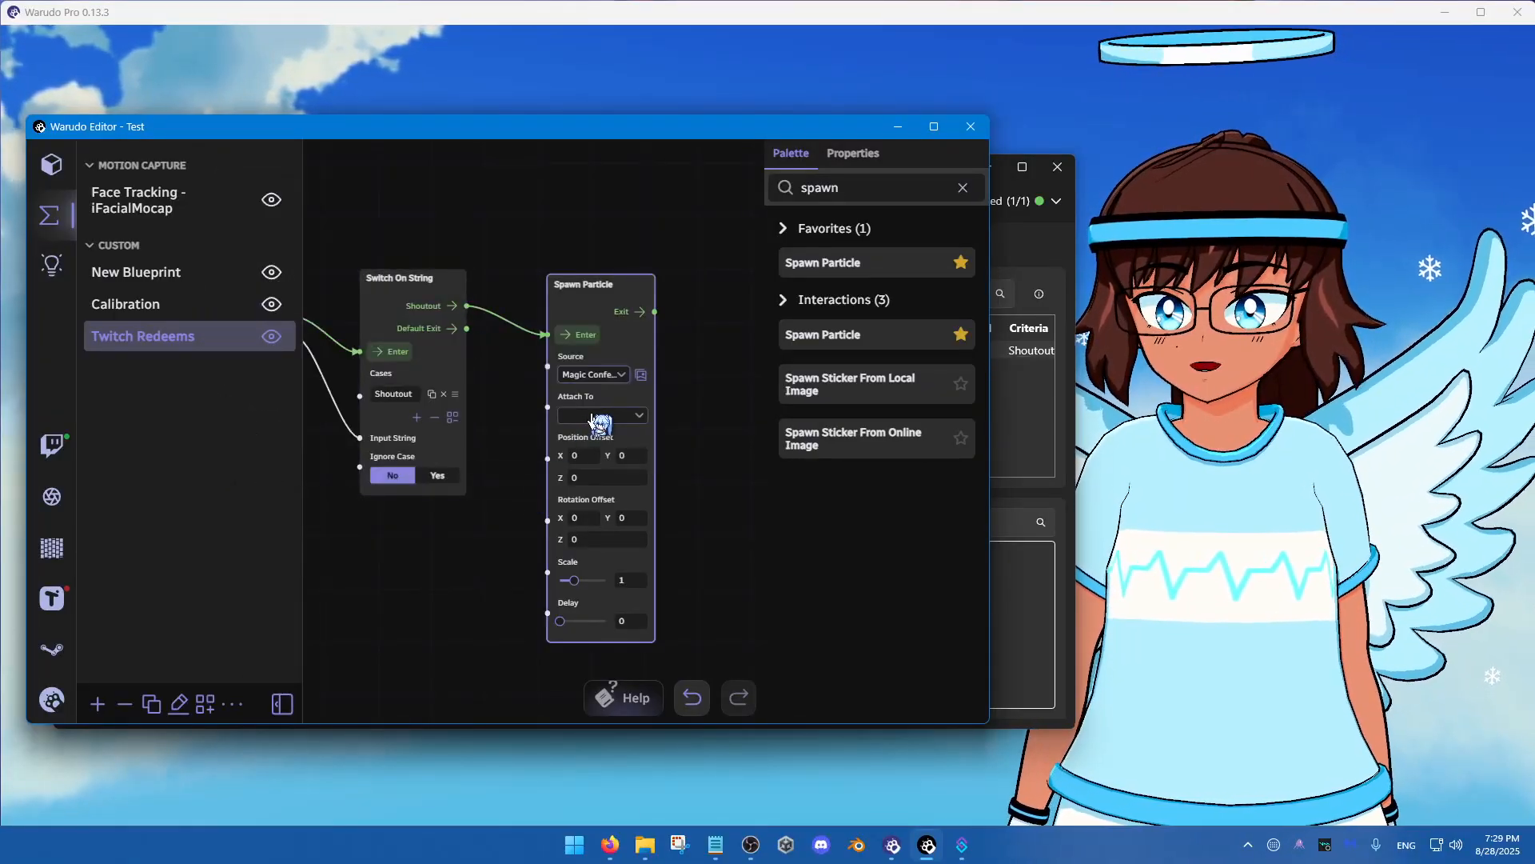
left_click(592, 416)
left_click(428, 510)
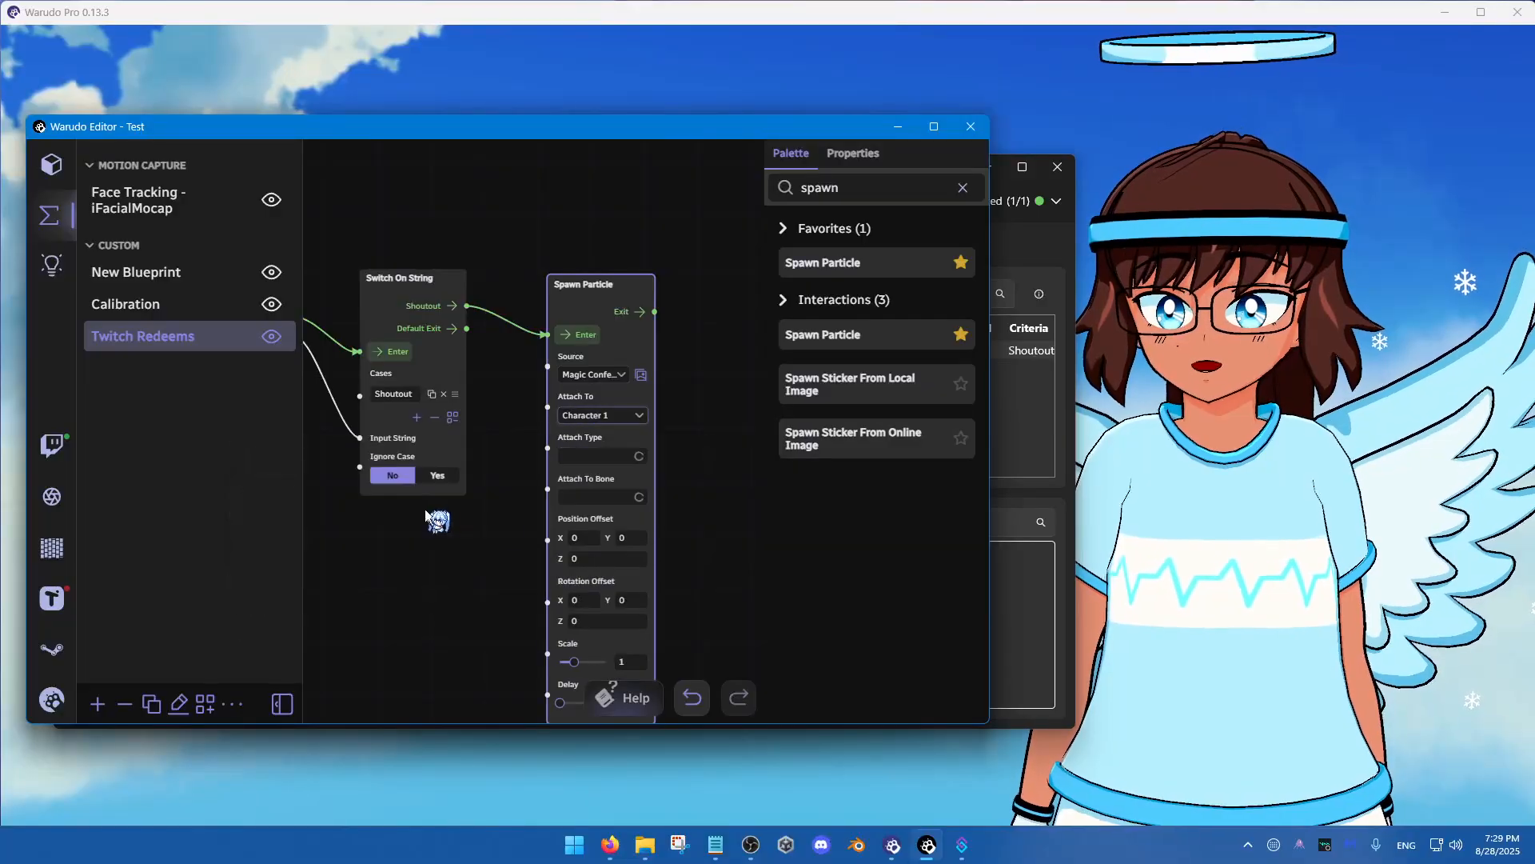
scroll(449, 567, "down", 1)
left_click_drag(451, 567, 491, 518)
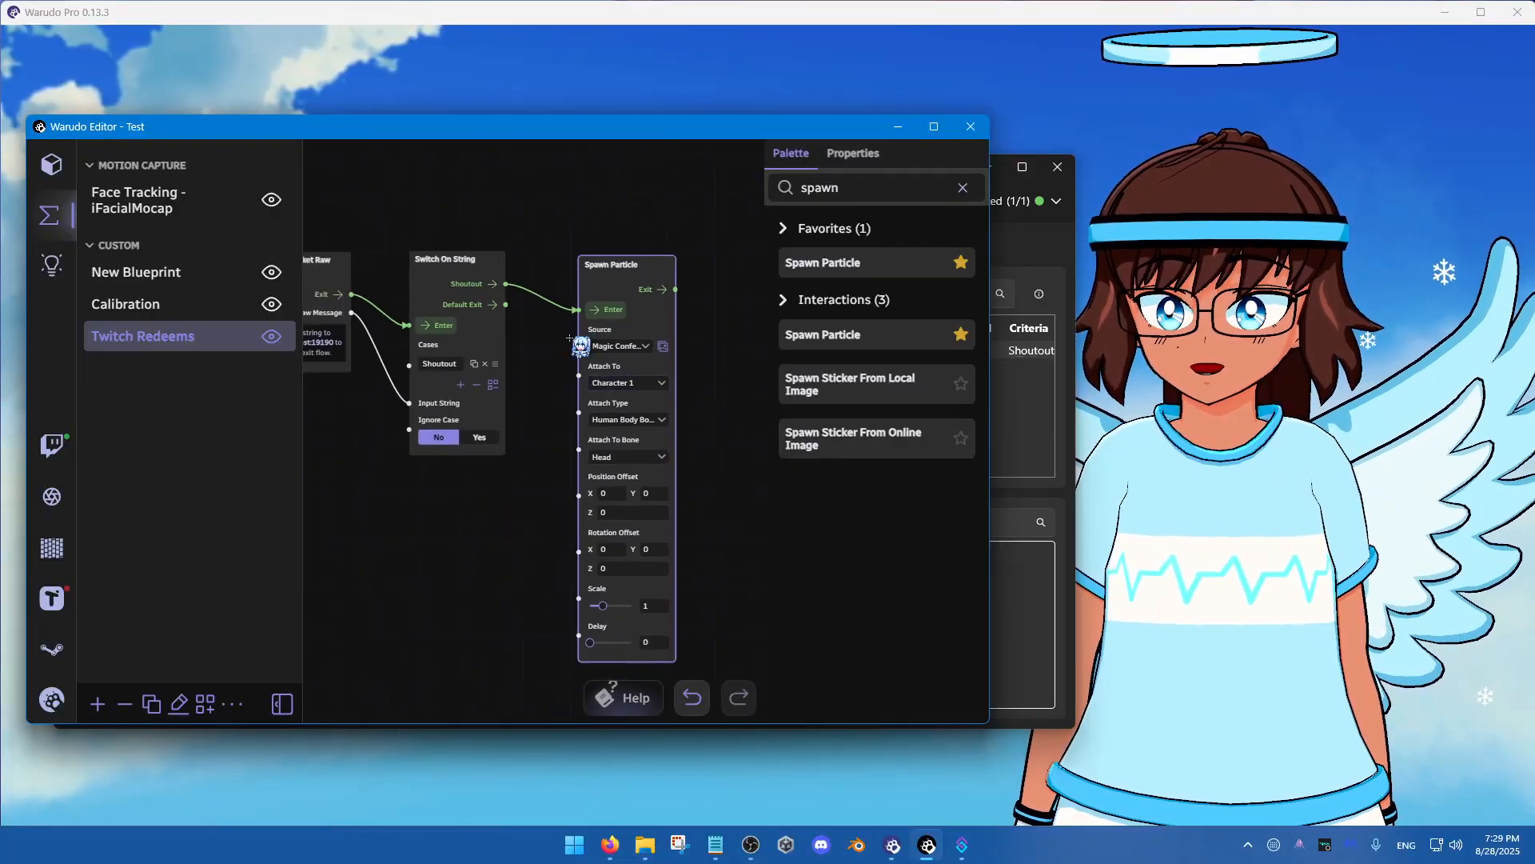
left_click(599, 310)
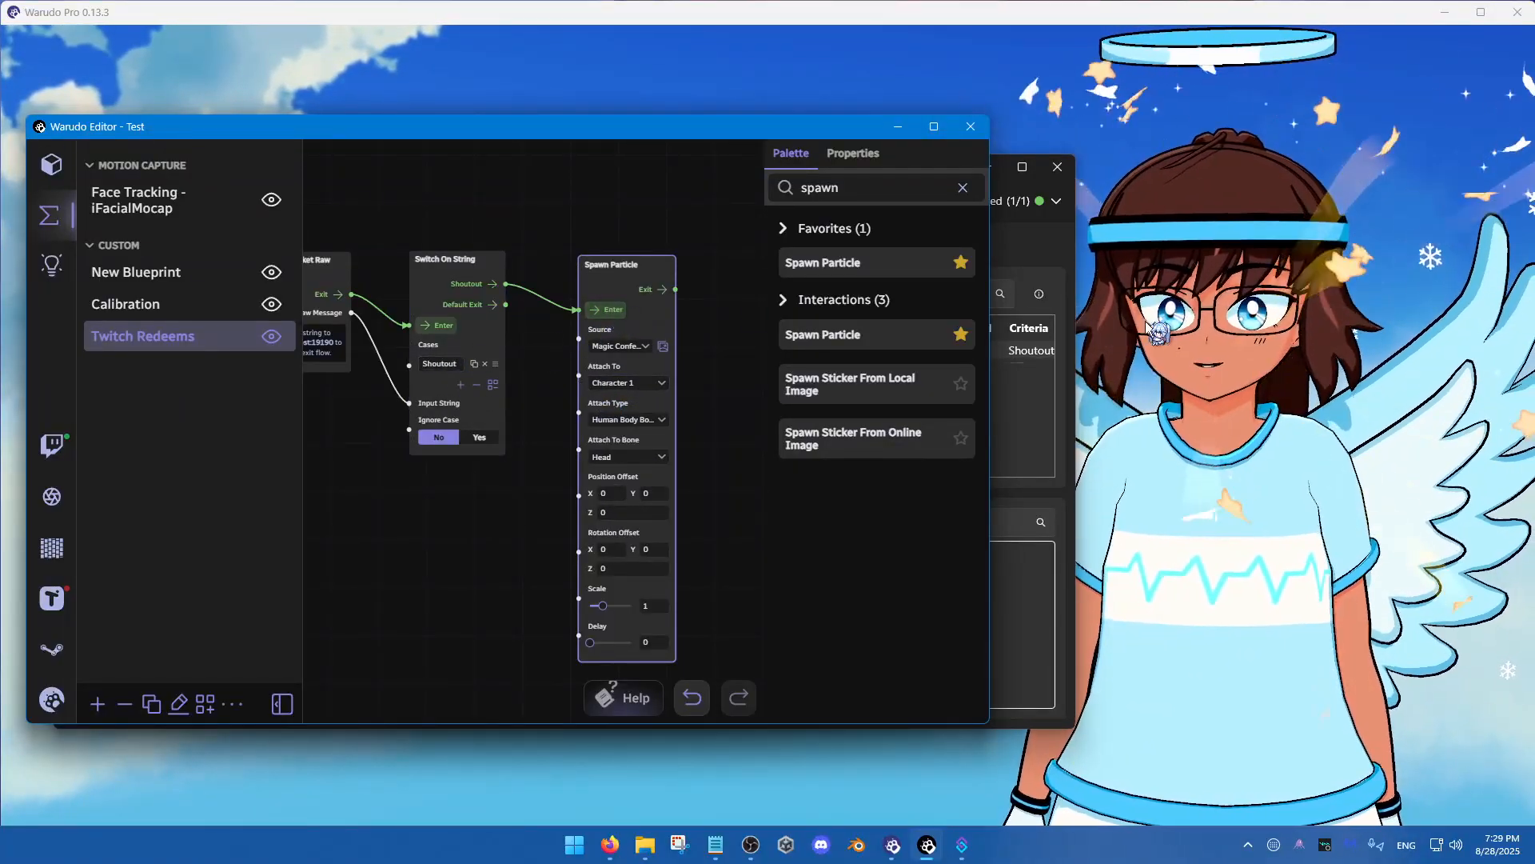
left_click(603, 311)
Move the Warudo Editor window aside, switch to Streamer.bot and test the Shoutout Command action's Command Triggered trigger
left_click_drag(659, 131, 505, 145)
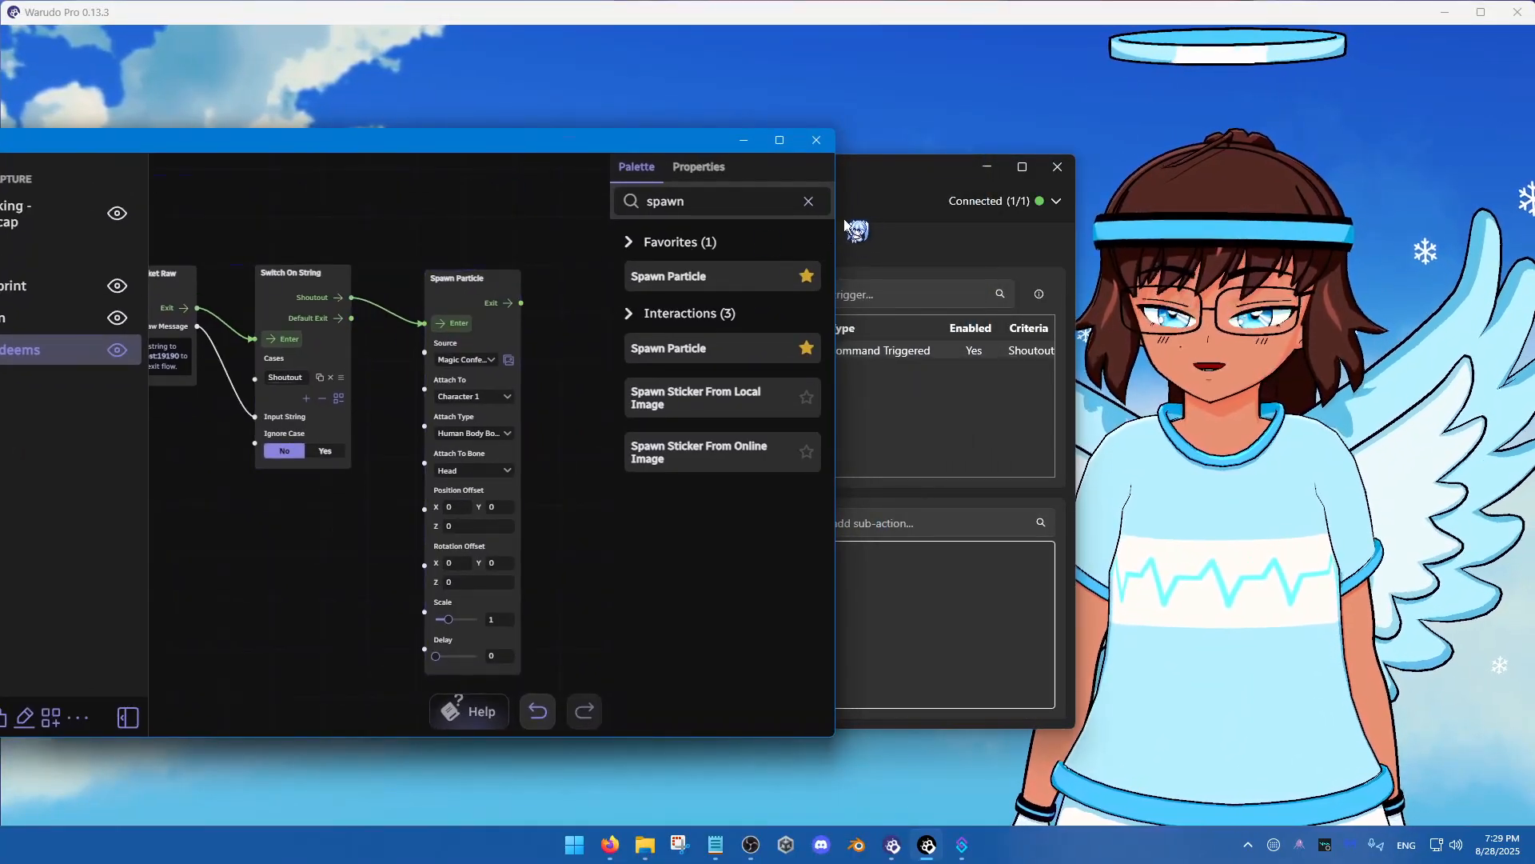
left_click(872, 194)
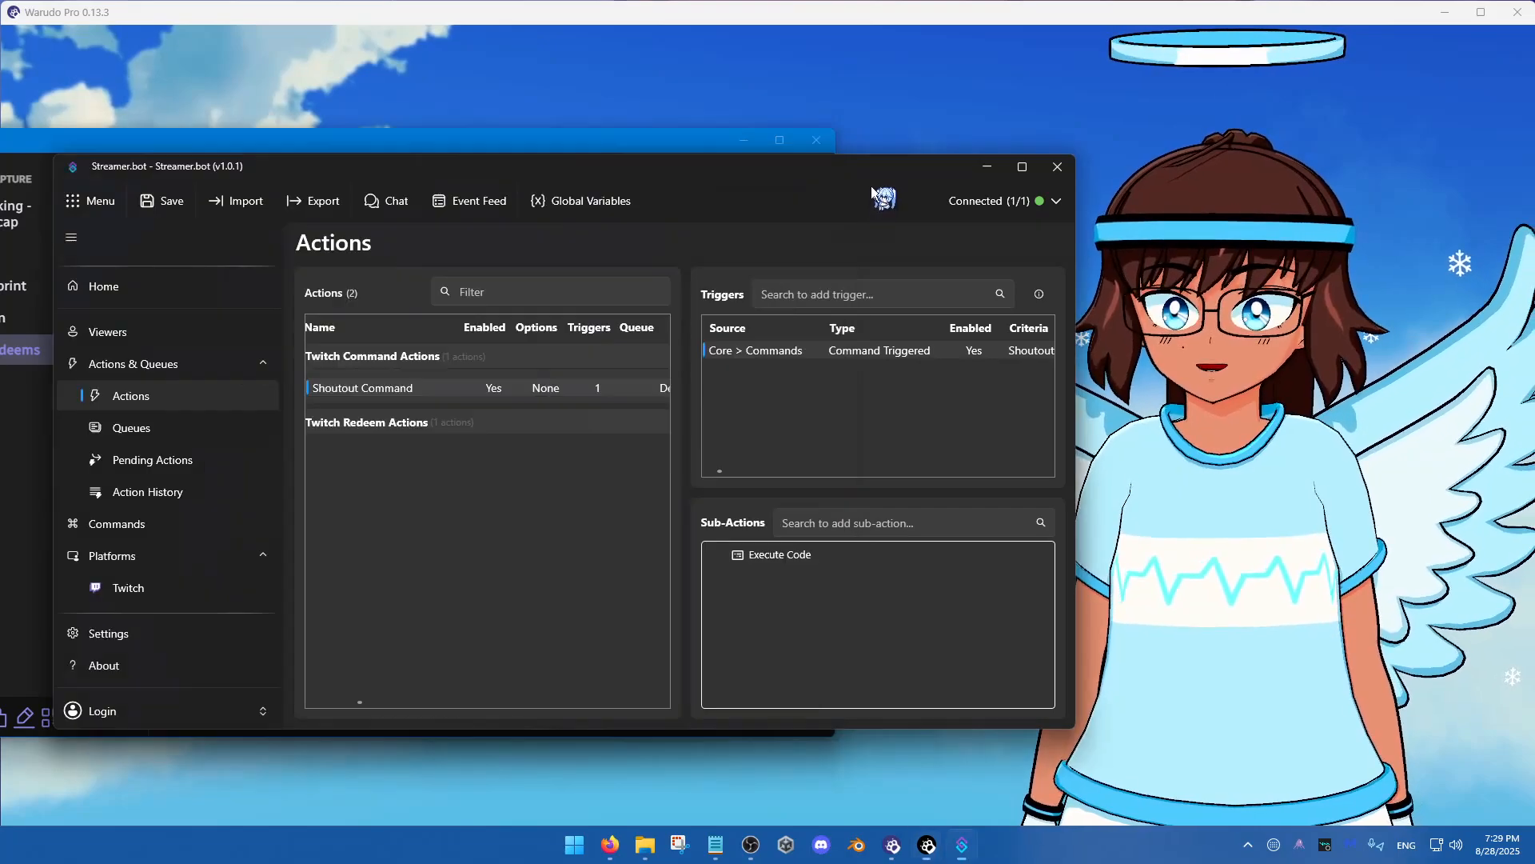
right_click(894, 354)
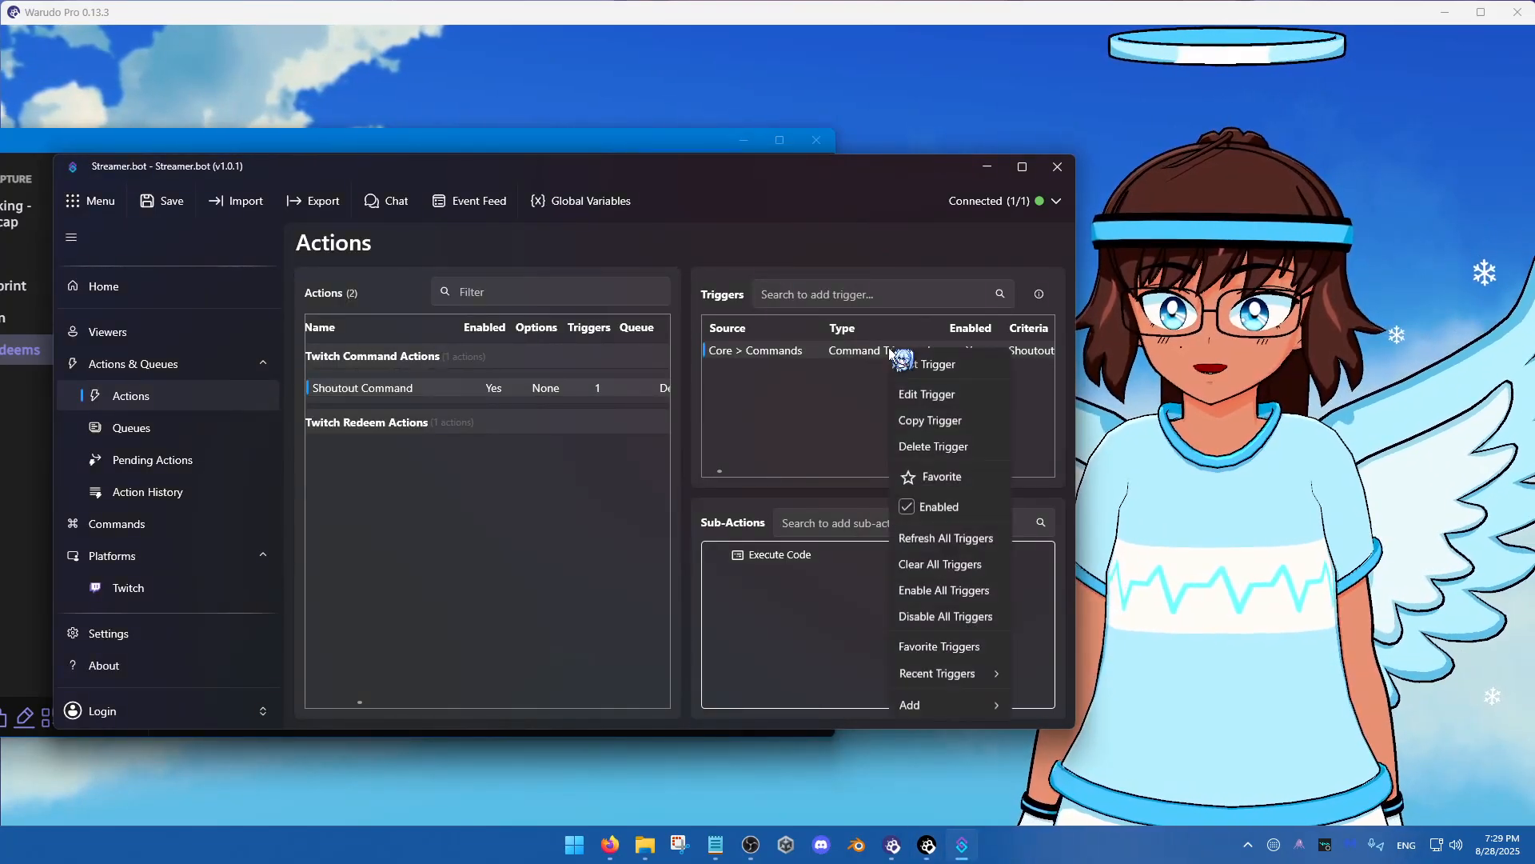
left_click(937, 365)
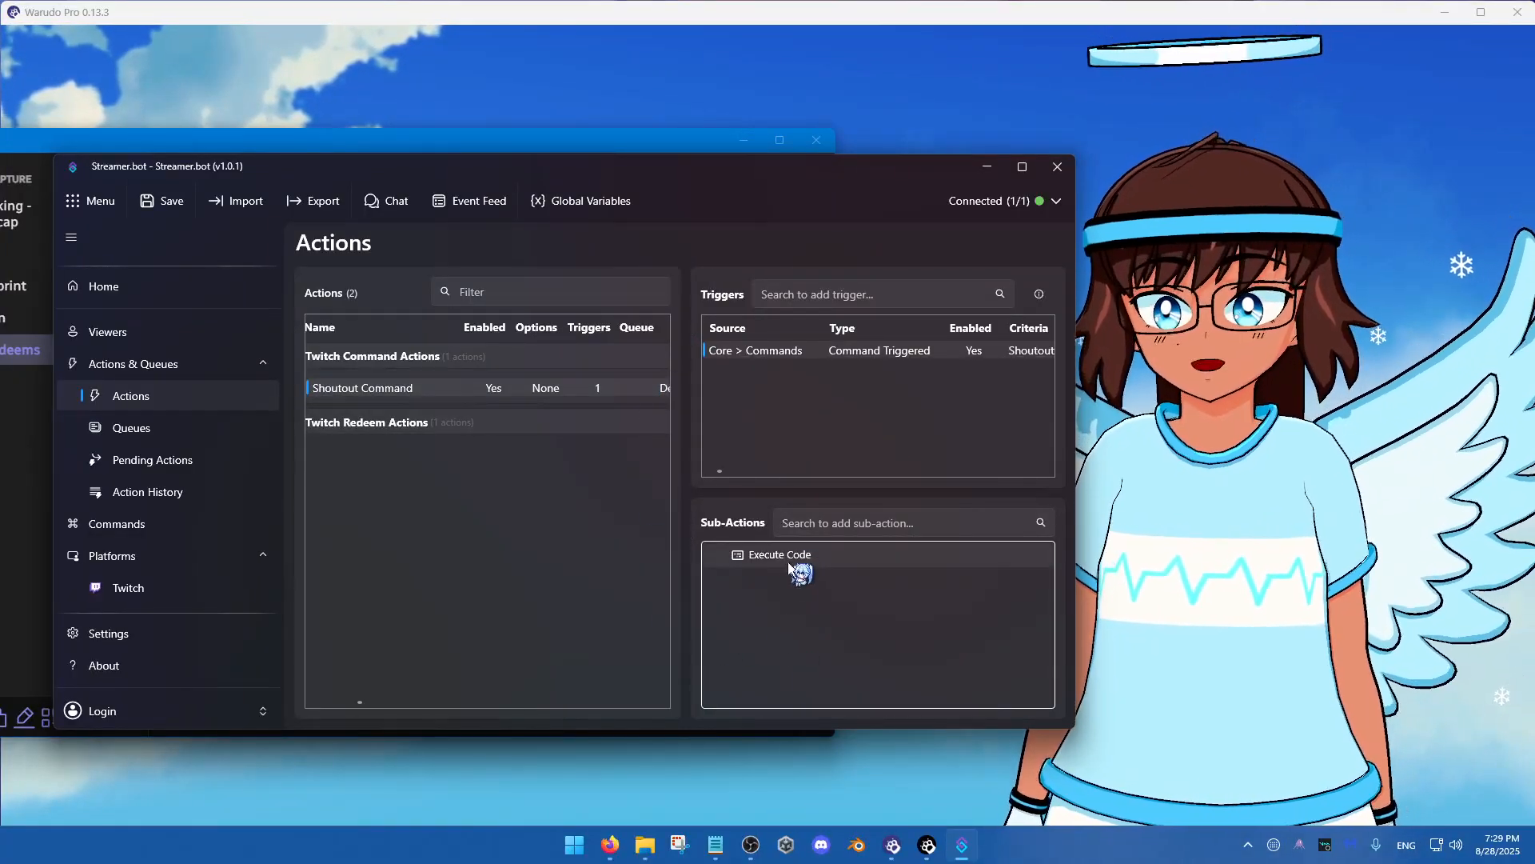
Open the Throw Plushies Redeem action under Twitch Redeem Actions, widen the window and test its Reward Redemption trigger
left_click(593, 423)
left_click(427, 453)
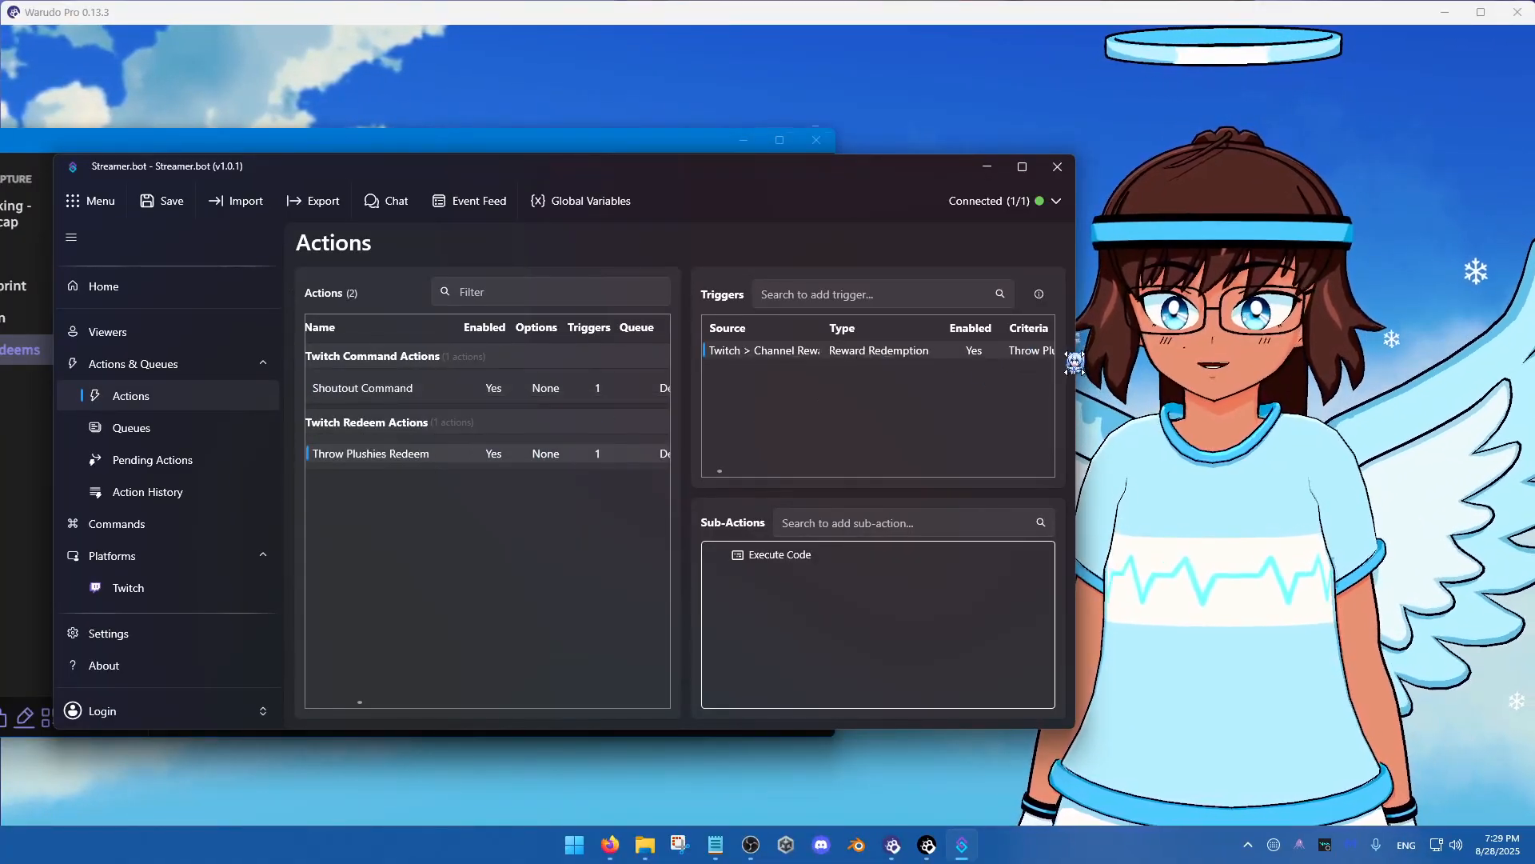
left_click_drag(1075, 360, 1177, 384)
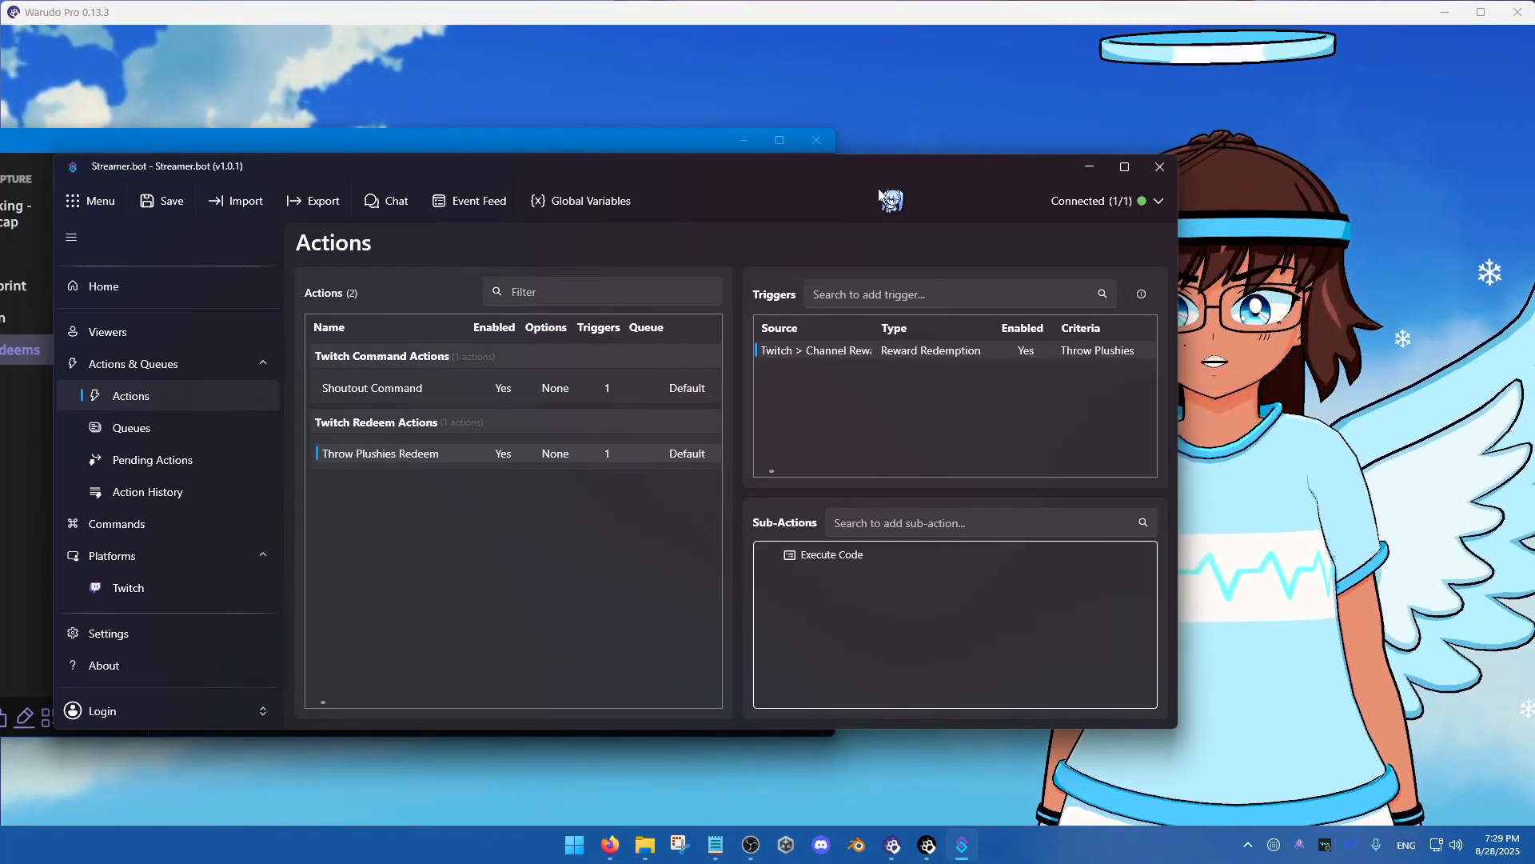
left_click_drag(884, 177, 837, 176)
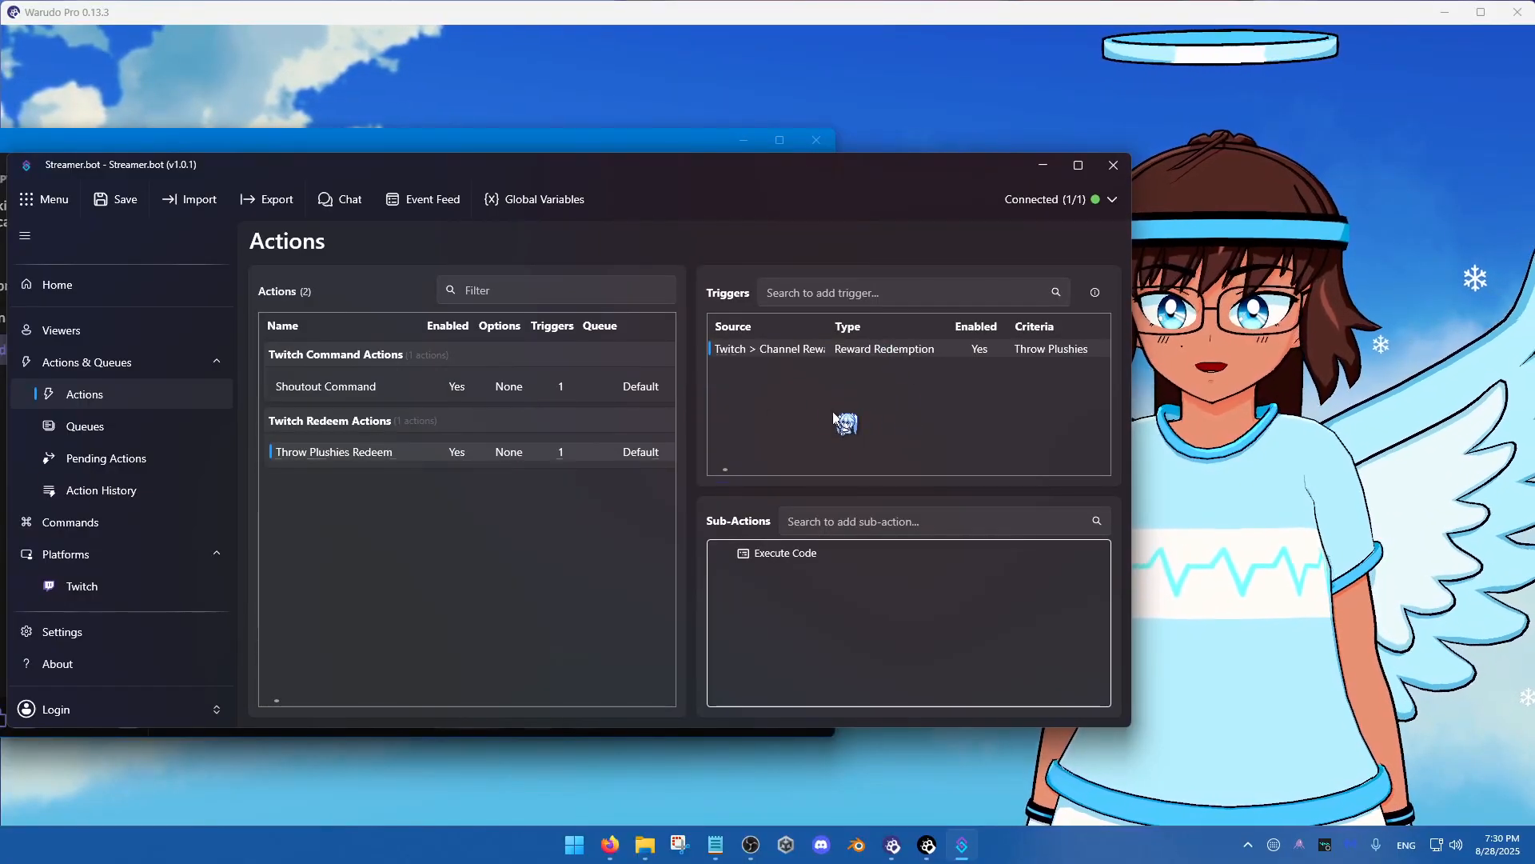
right_click(903, 351)
left_click(952, 364)
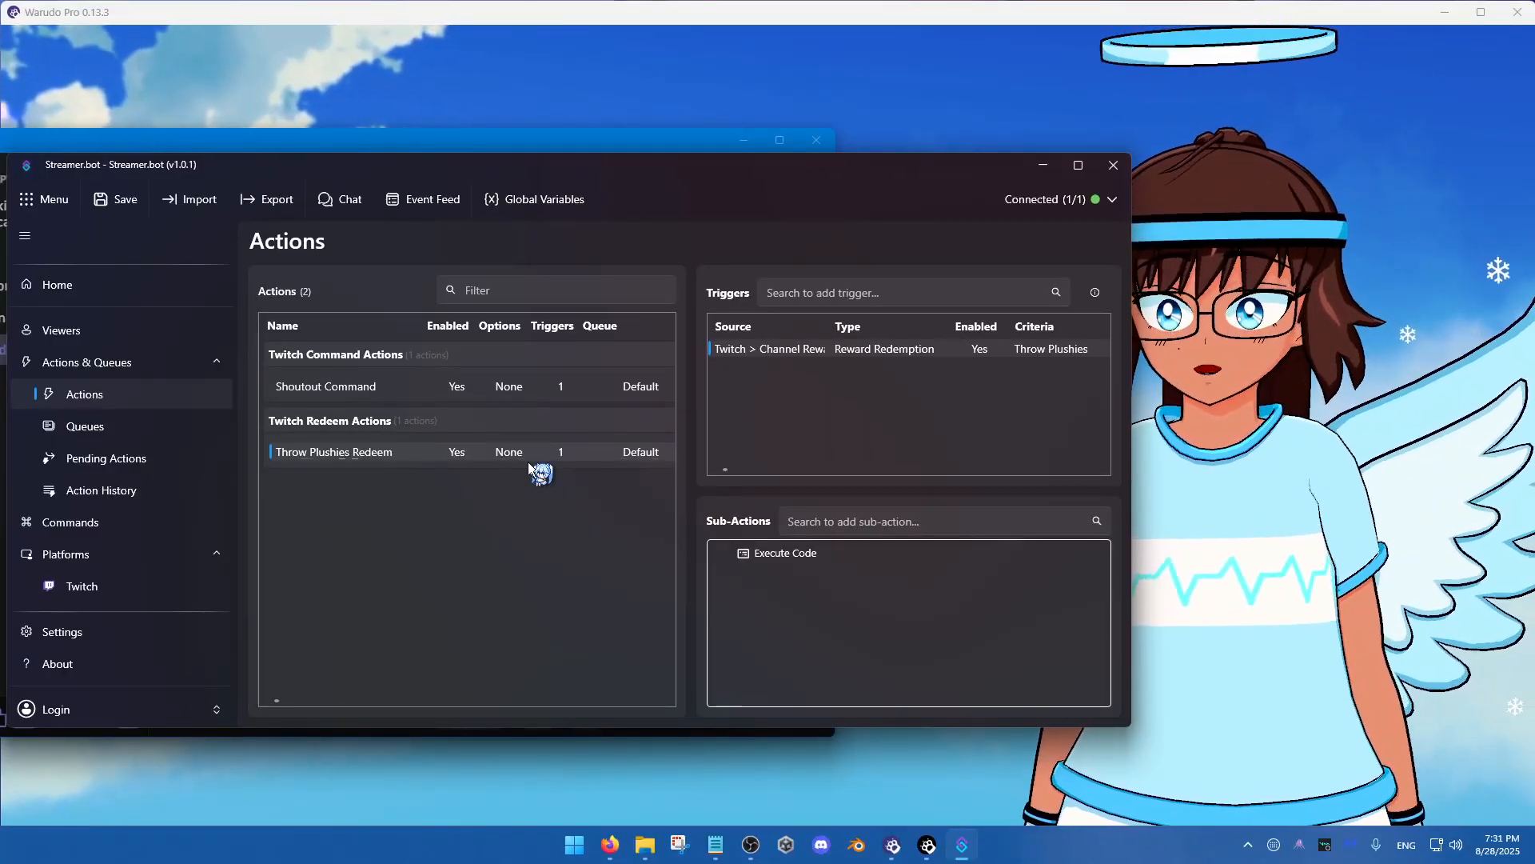
Switch to Warudo Editor and examine the On WebSocket Raw Message and Switch On String nodes and their connections
left_click(443, 143)
left_click_drag(221, 416, 341, 529)
scroll(294, 531, "up", 2)
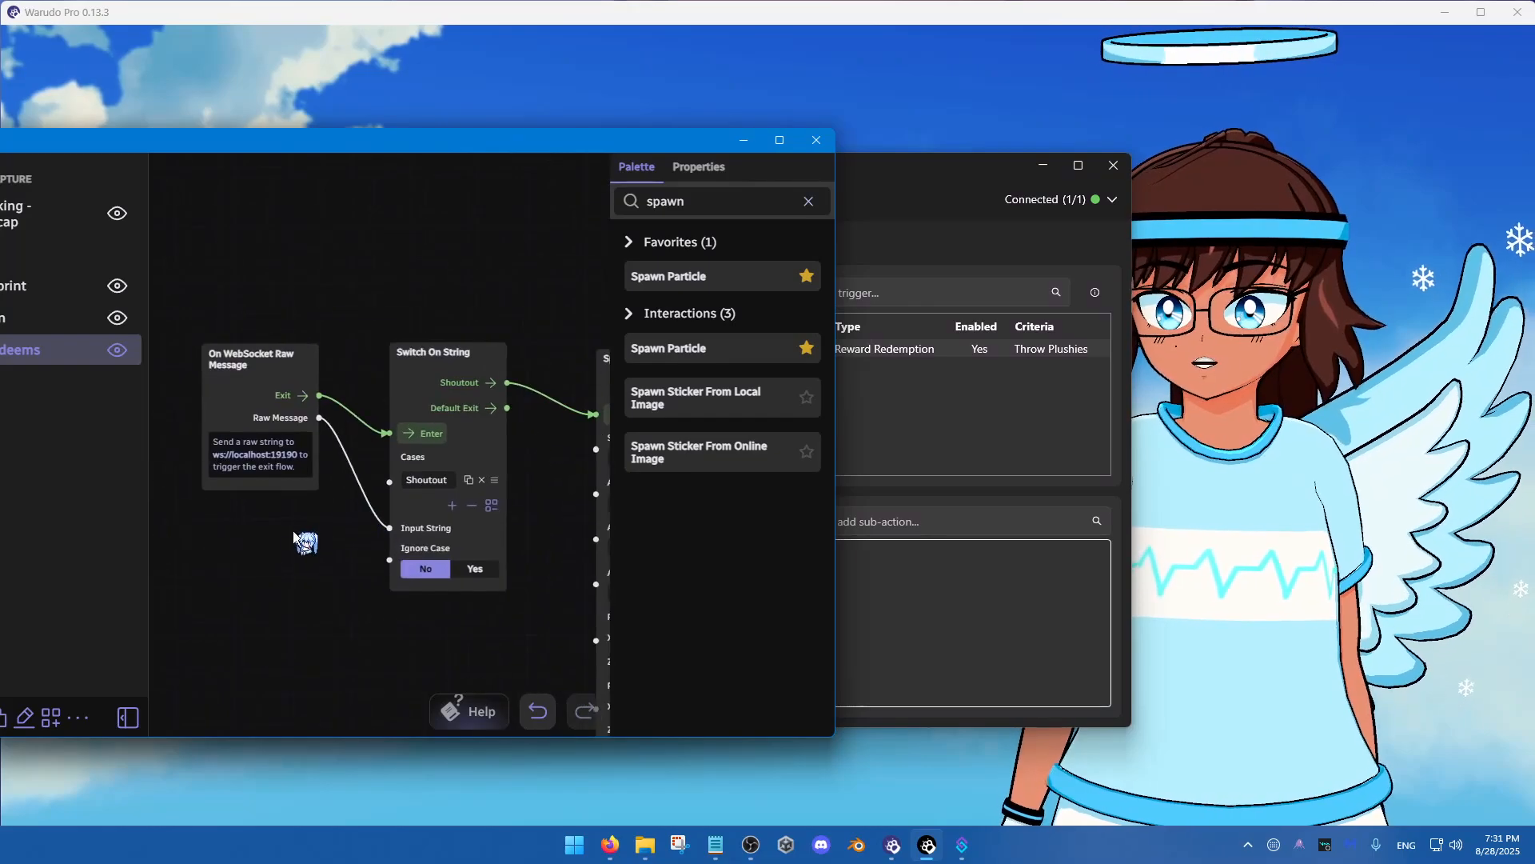
key("ctrl")
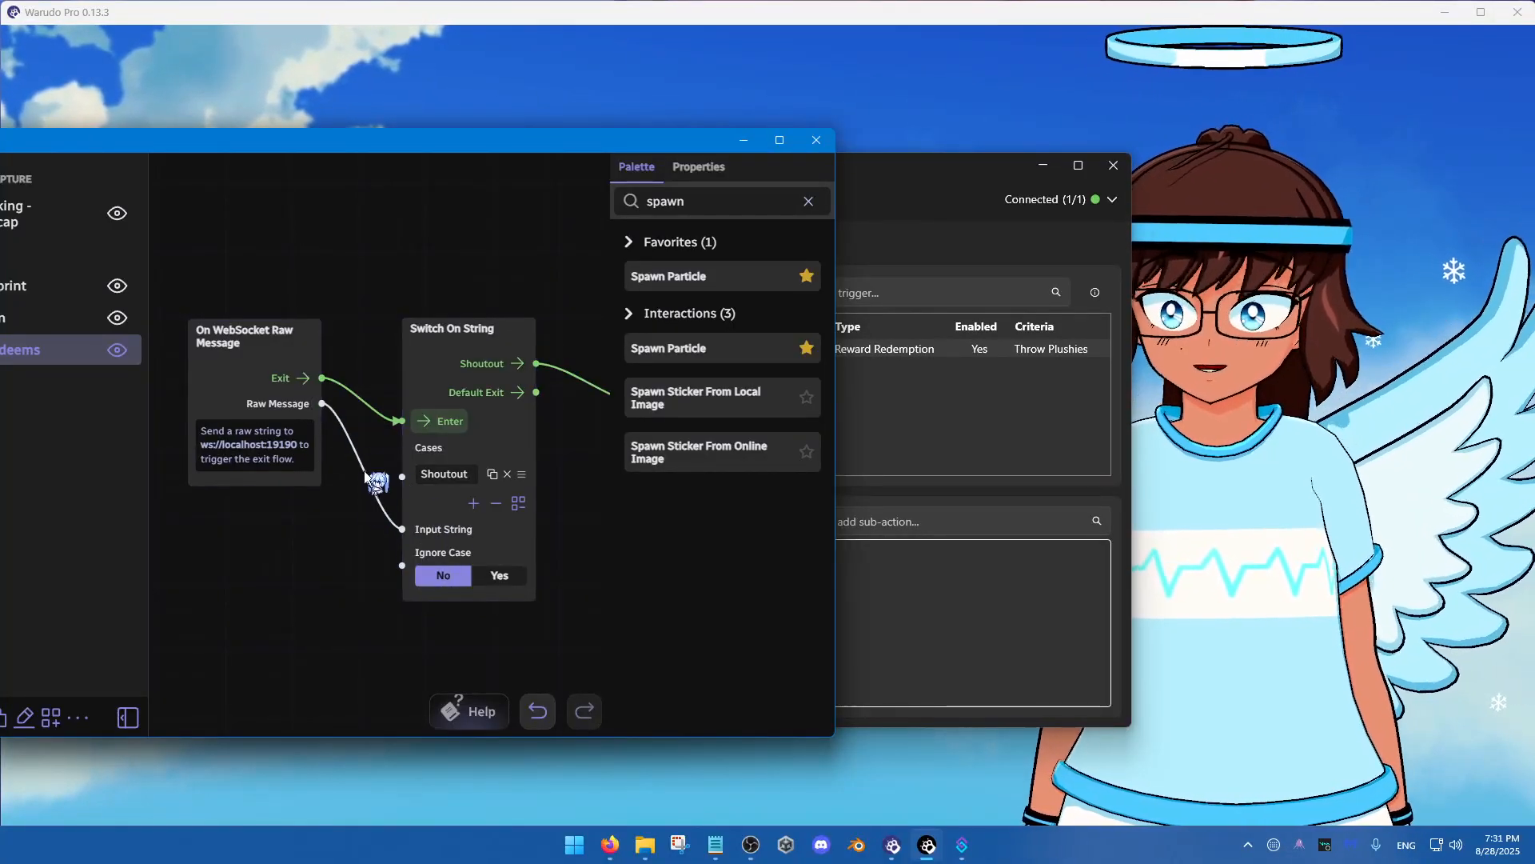
Switch to Streamer.bot and review the Throw Plushies Redeem action's reward trigger and the WebsocketSend line in its C# code
left_click(922, 415)
double_click(904, 355)
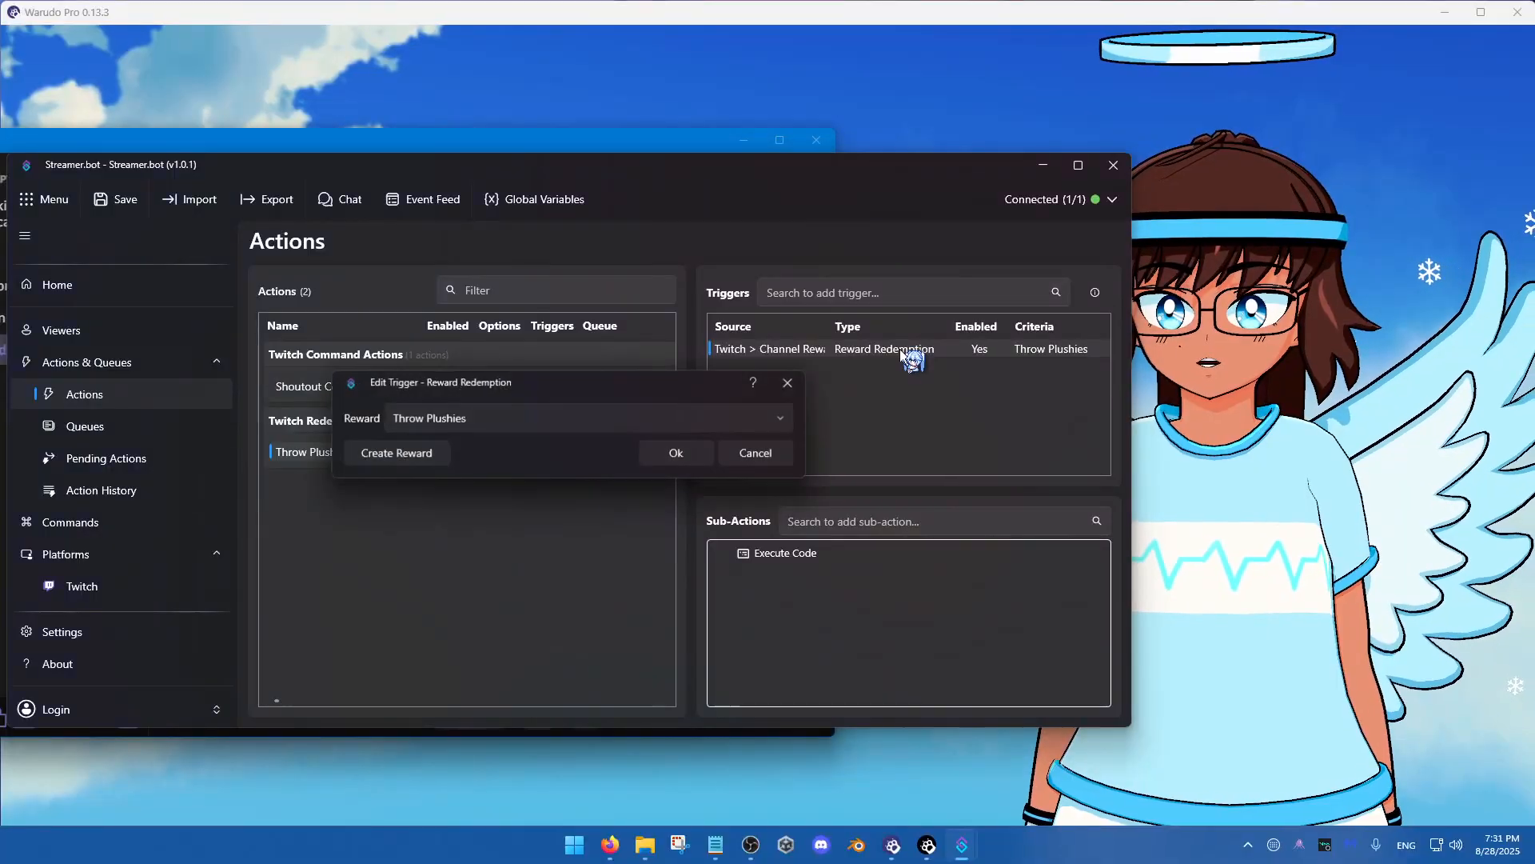
left_click(790, 379)
double_click(801, 553)
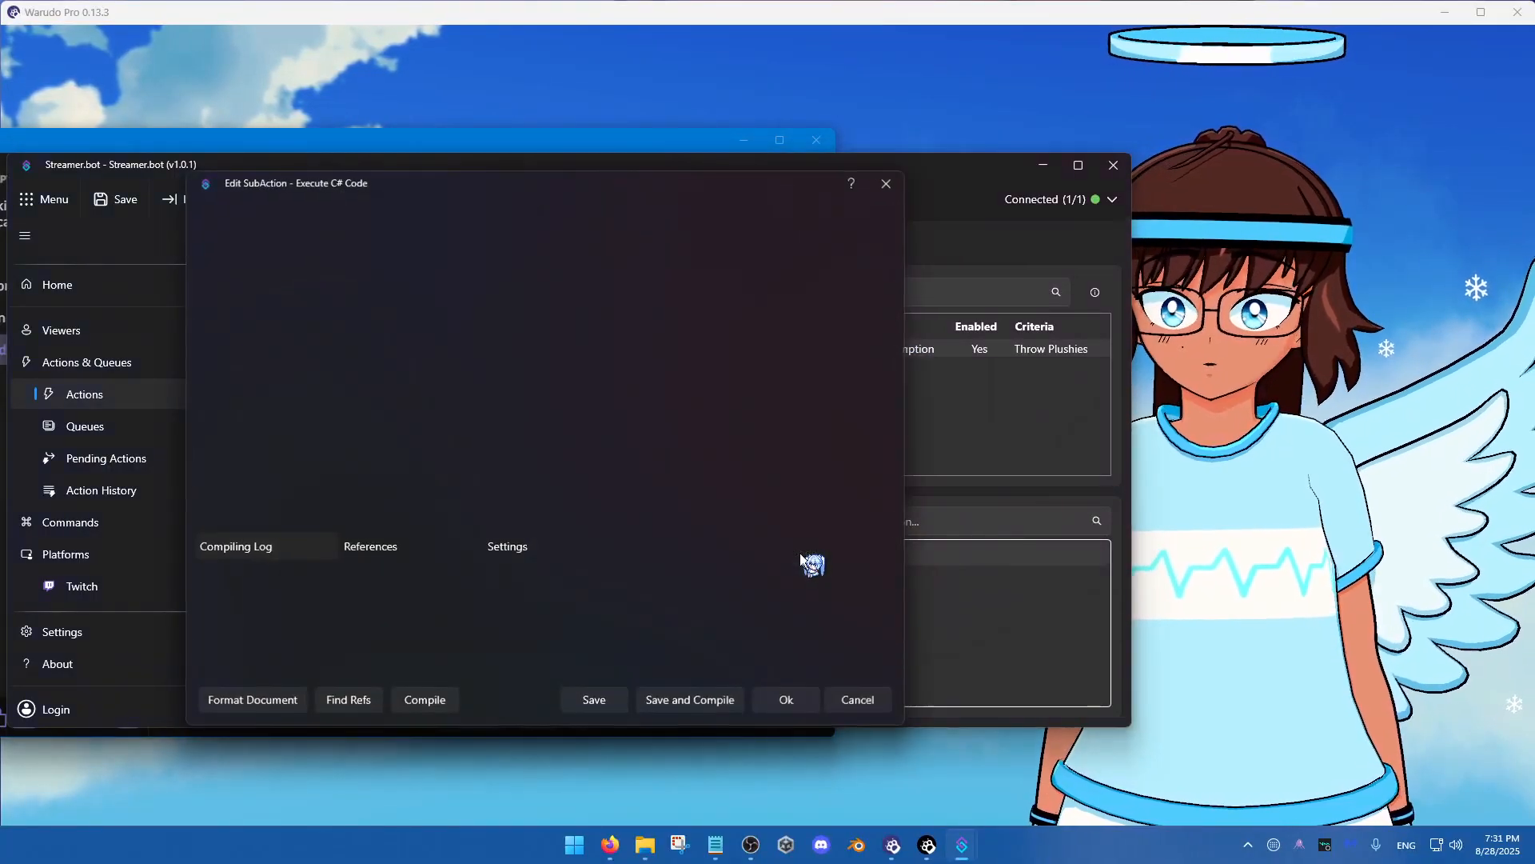
left_click(560, 316)
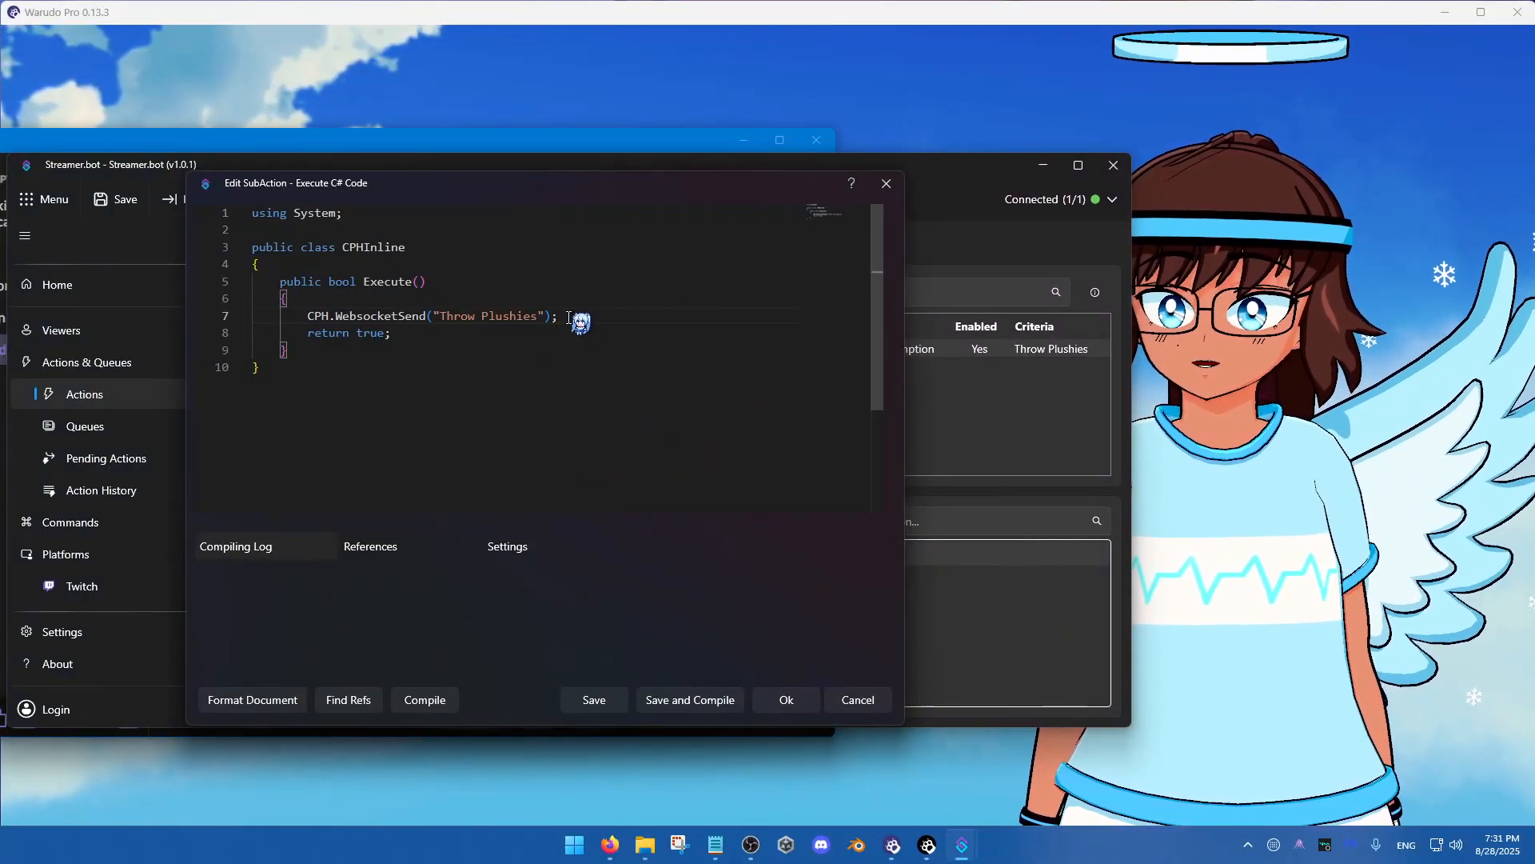
left_click_drag(568, 316, 309, 316)
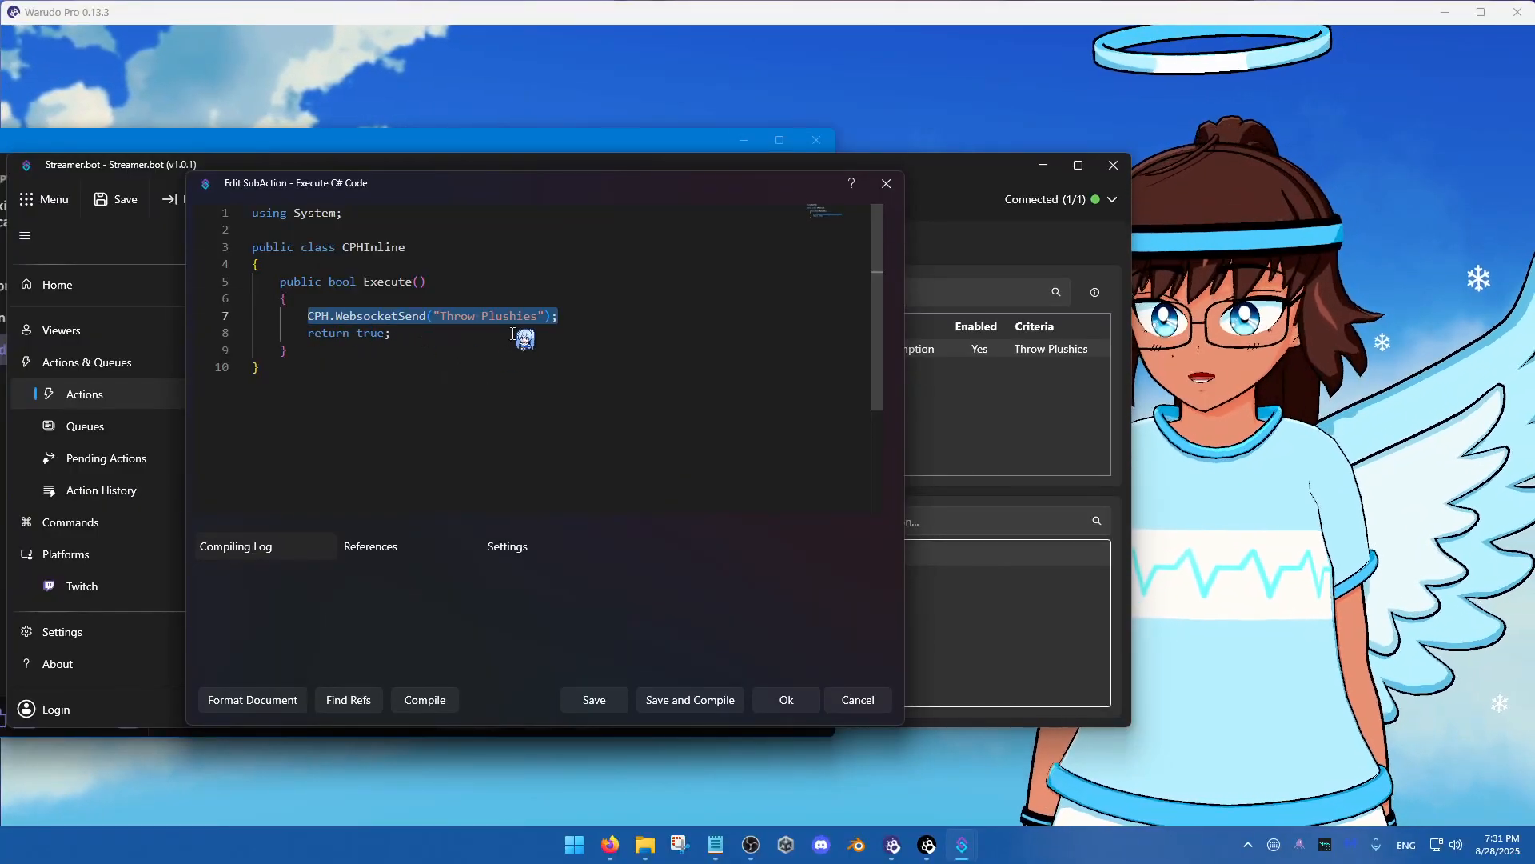
left_click(886, 183)
Open Streamer.bot's WebSocket Server settings under Servers/Clients
scroll(112, 496, "down", 4)
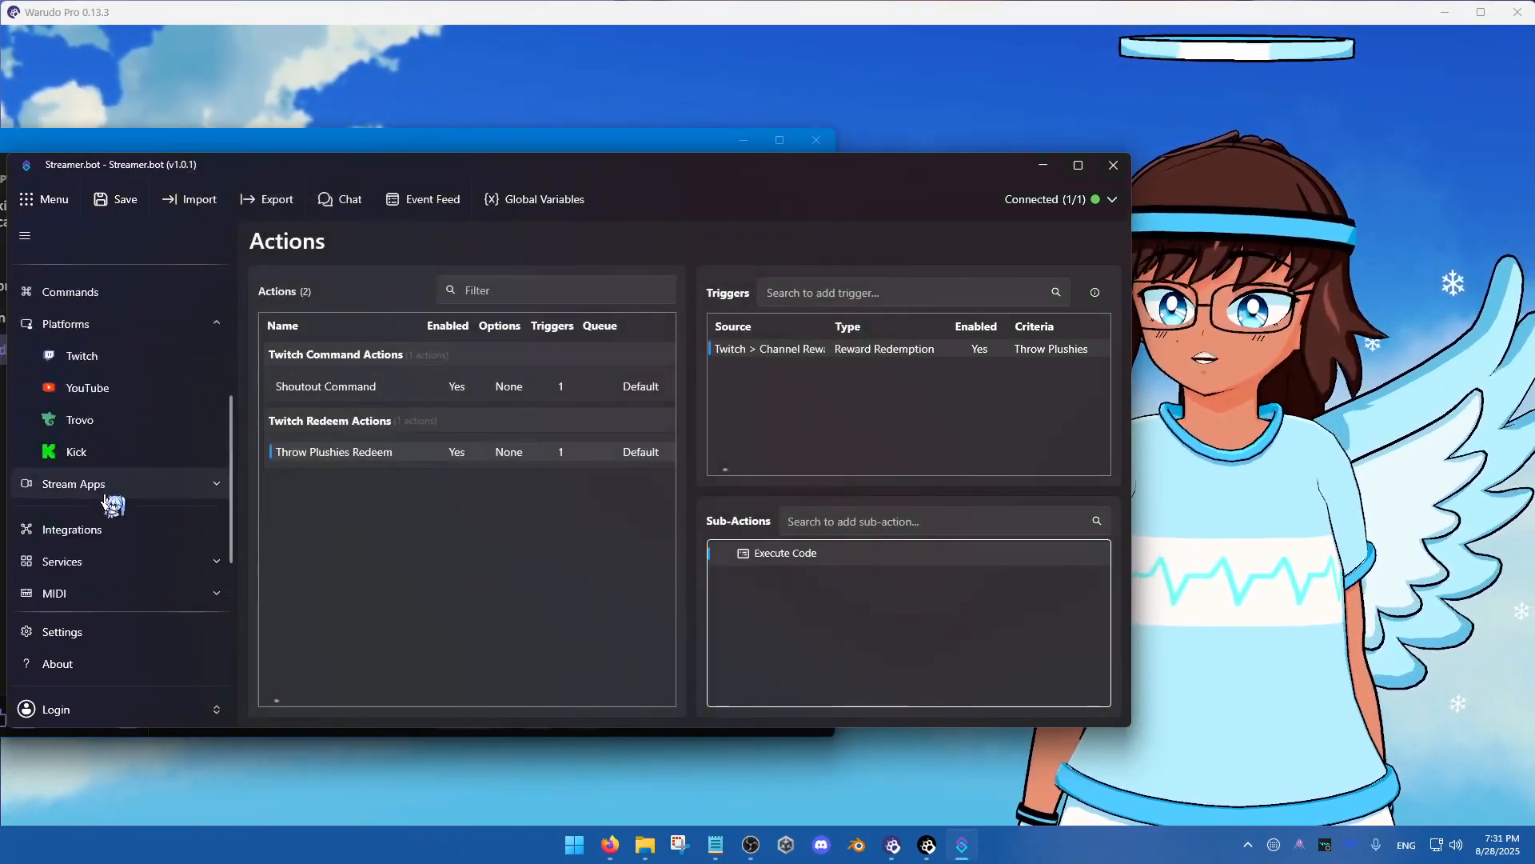
left_click(123, 593)
scroll(132, 560, "down", 2)
left_click(112, 471)
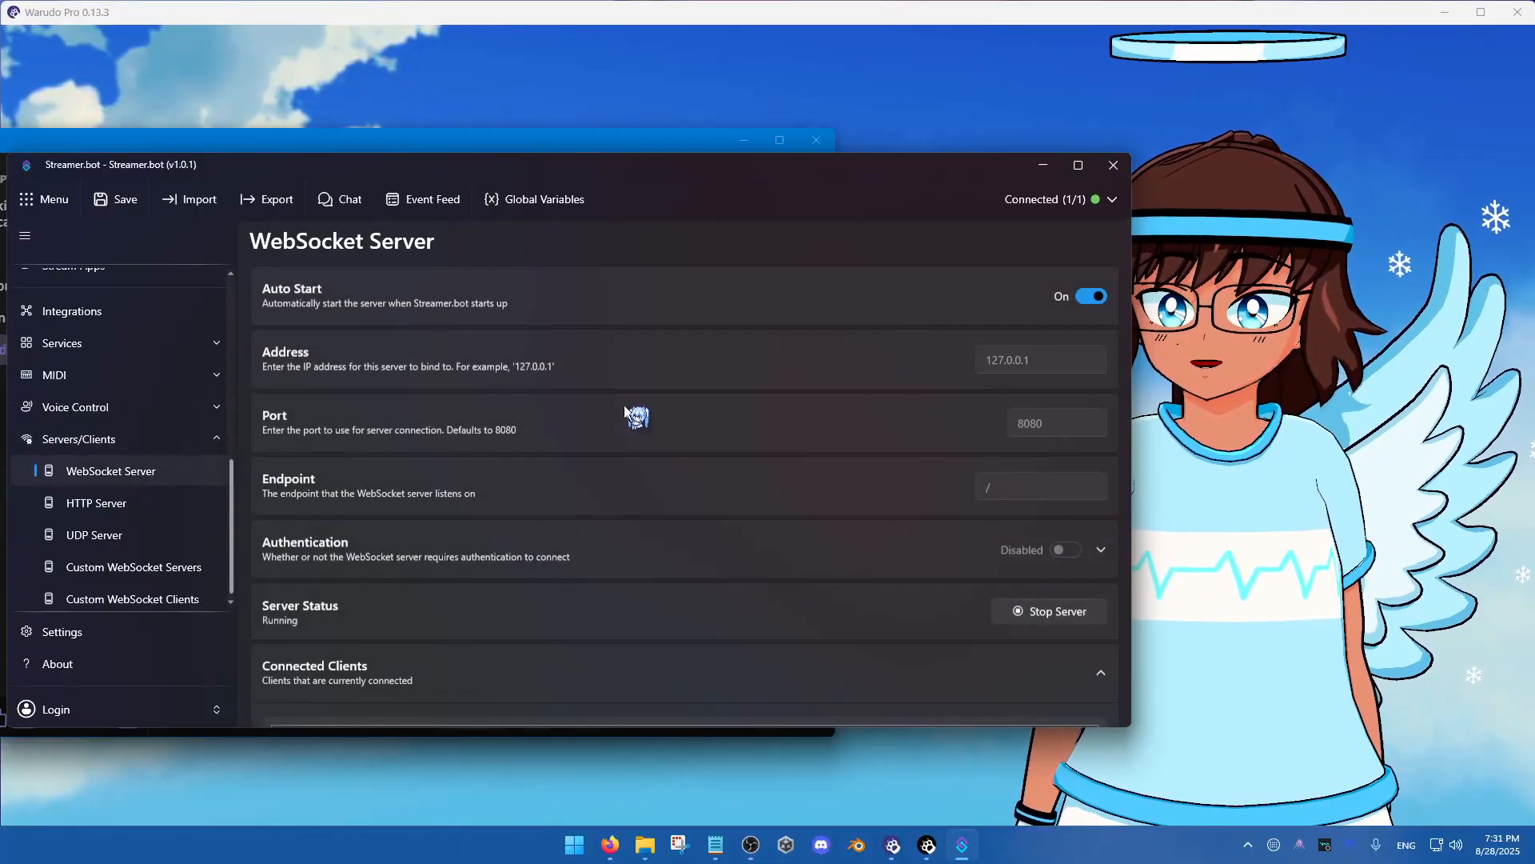
Review the WebSocket Server settings and the Warudo entry's connection details under Custom WebSocket Clients
scroll(835, 417, "down", 2)
scroll(1038, 426, "up", 2)
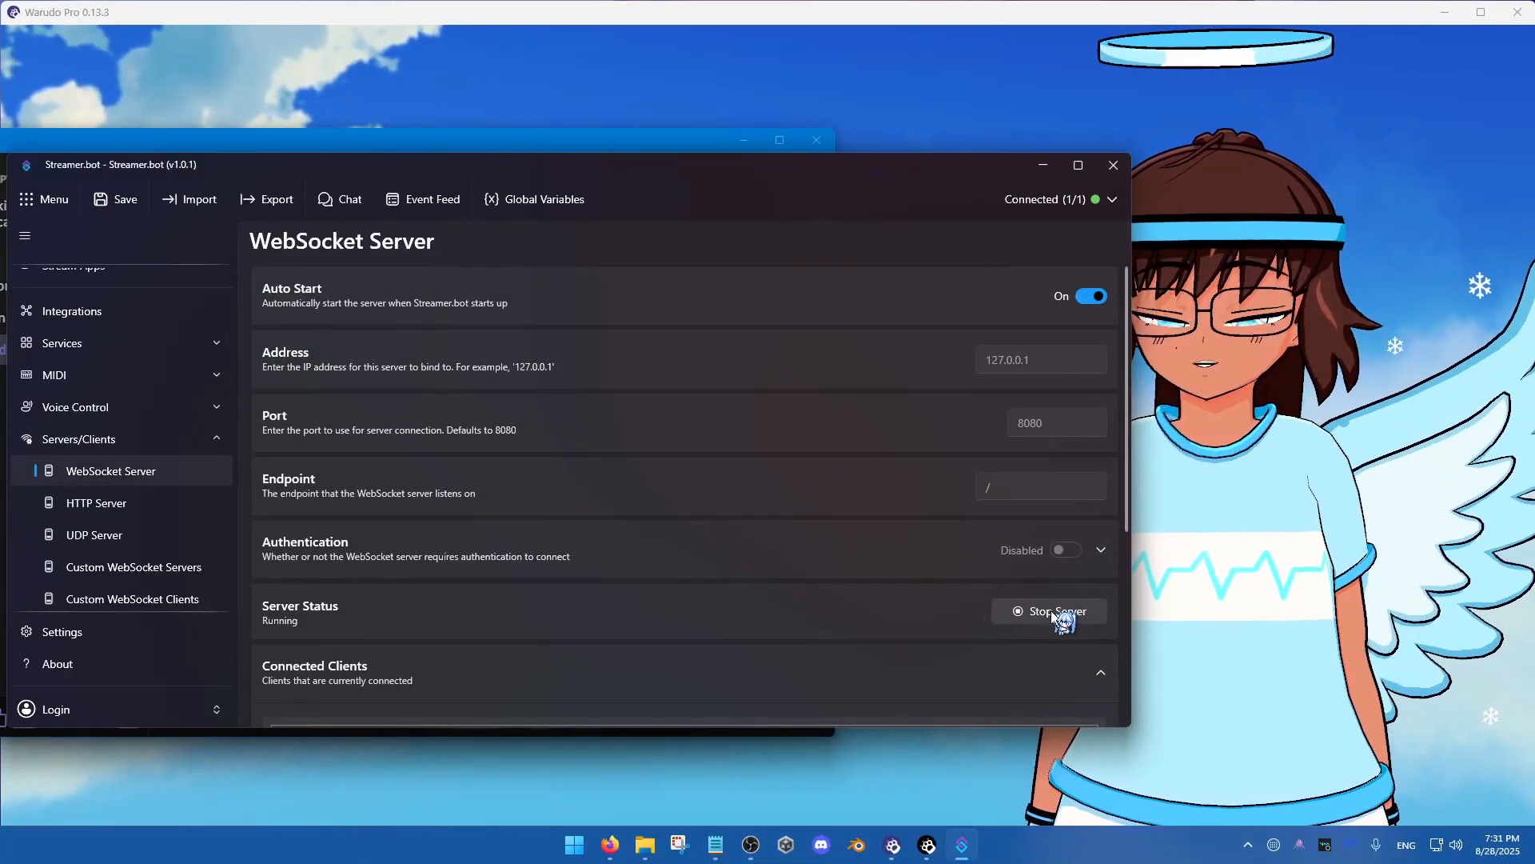
scroll(152, 591, "down", 1)
left_click(152, 594)
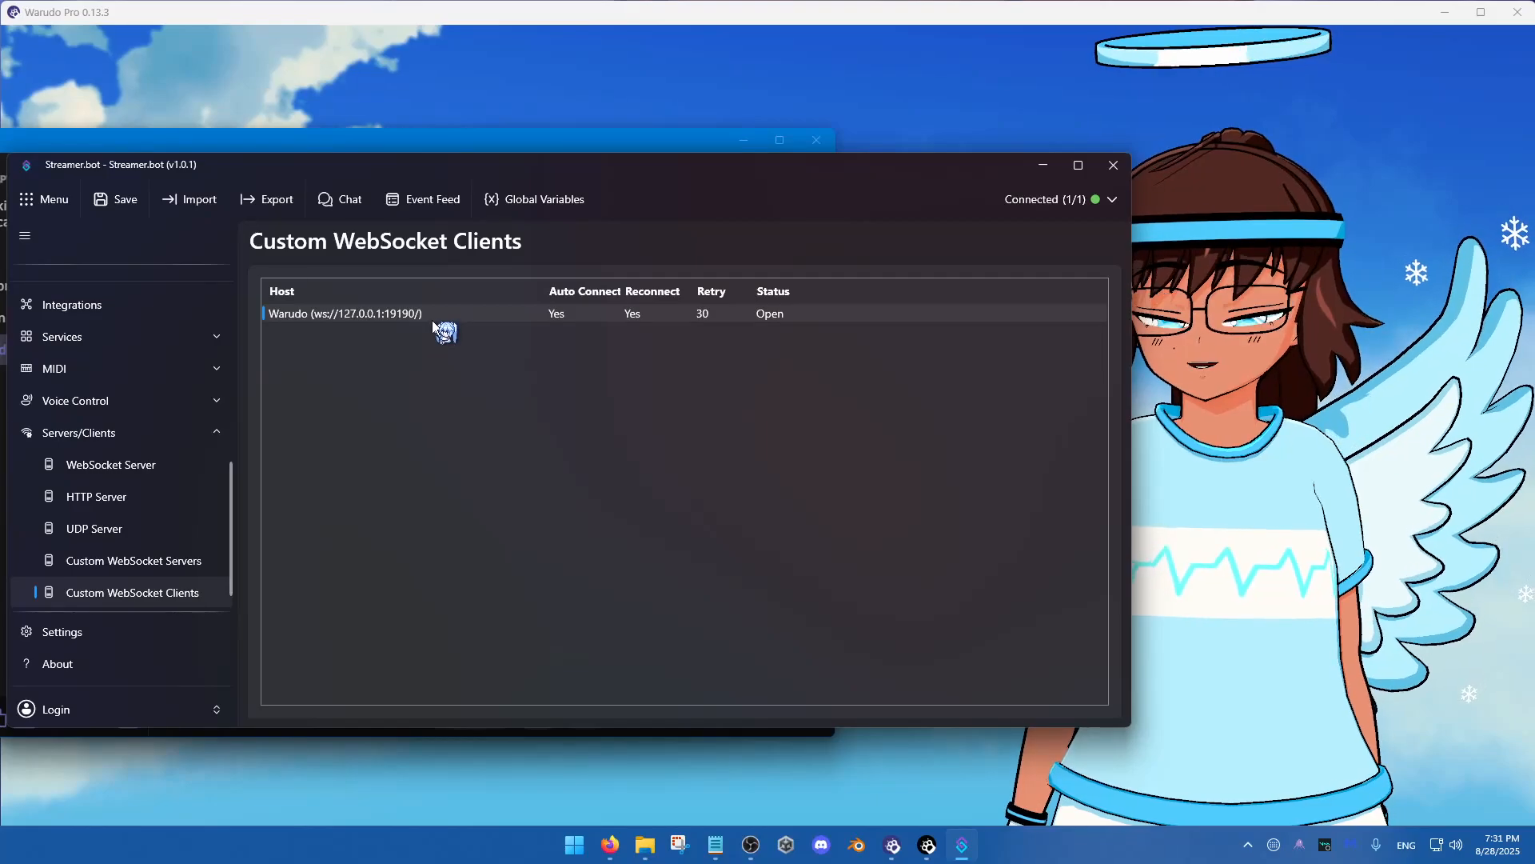
key("ctrl")
key("ctrl")
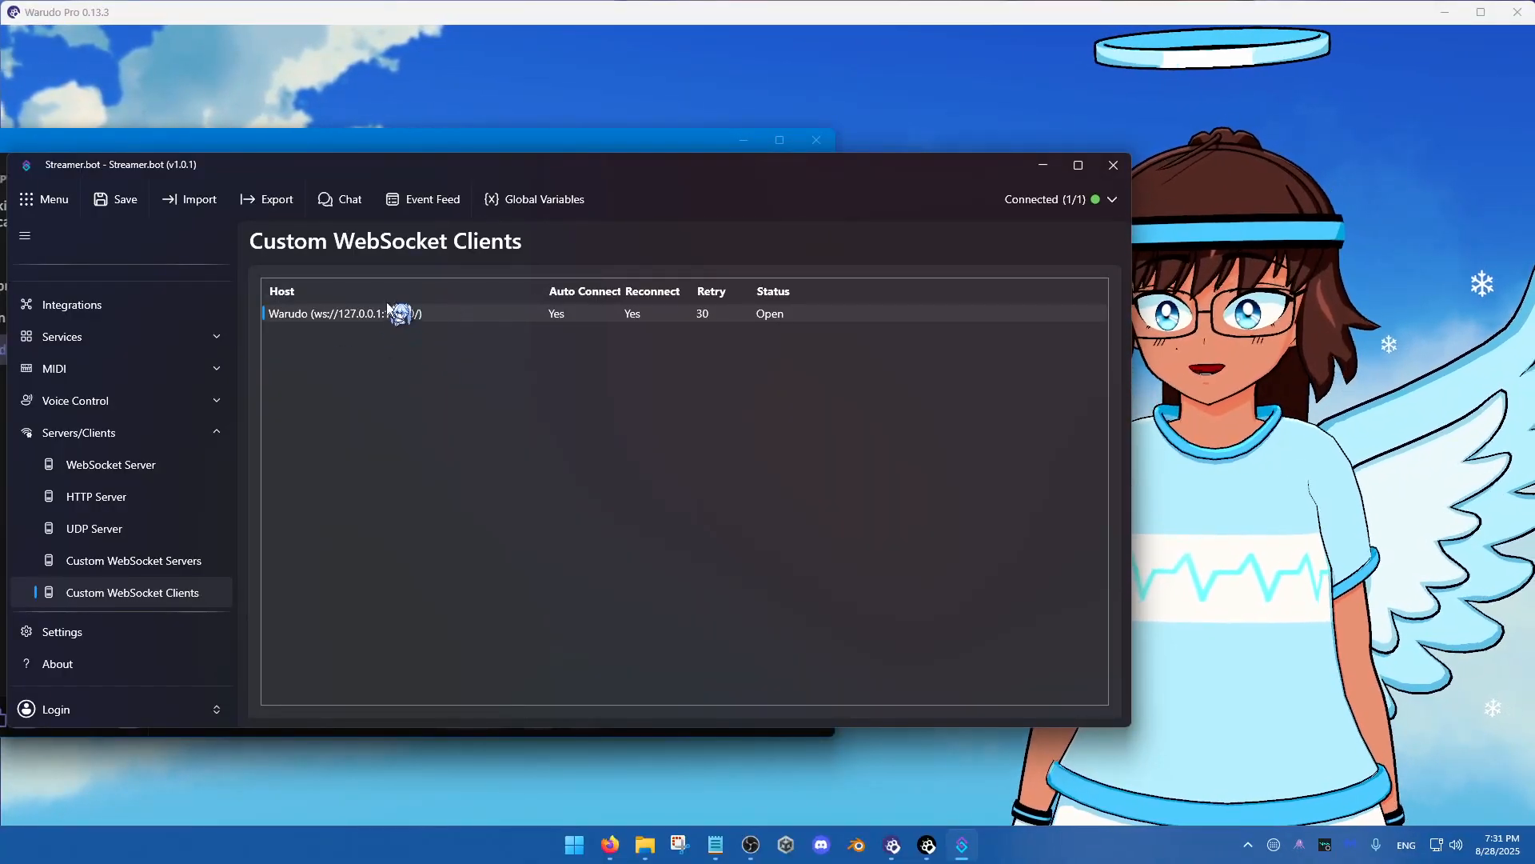
double_click(343, 316)
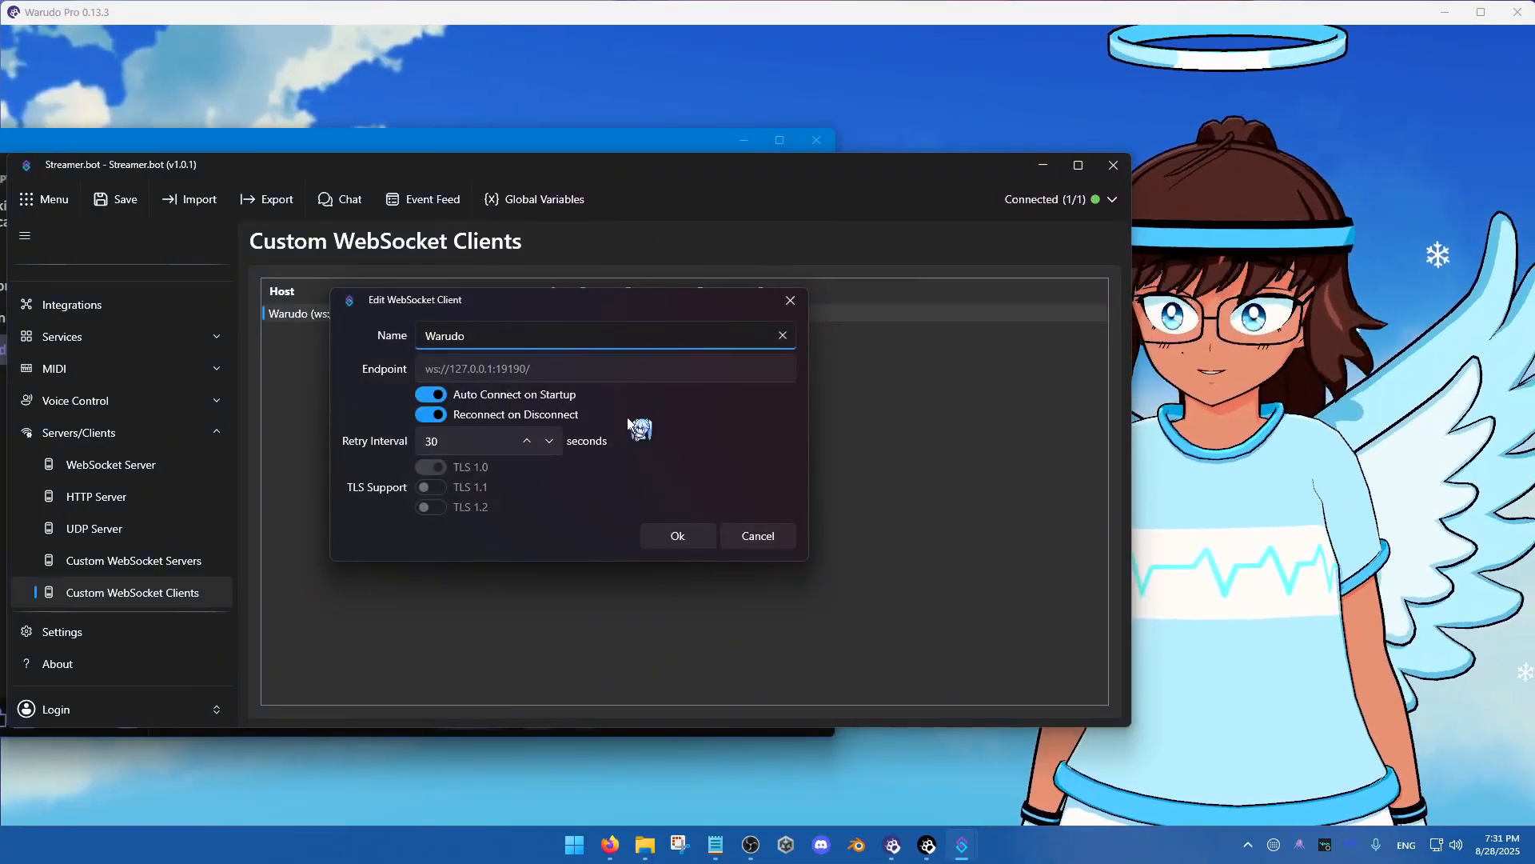
left_click(677, 535)
Return to the Actions page, minimize Streamer.bot and reposition the Warudo Editor window so more of its blueprint is on screen
scroll(195, 496, "up", 3)
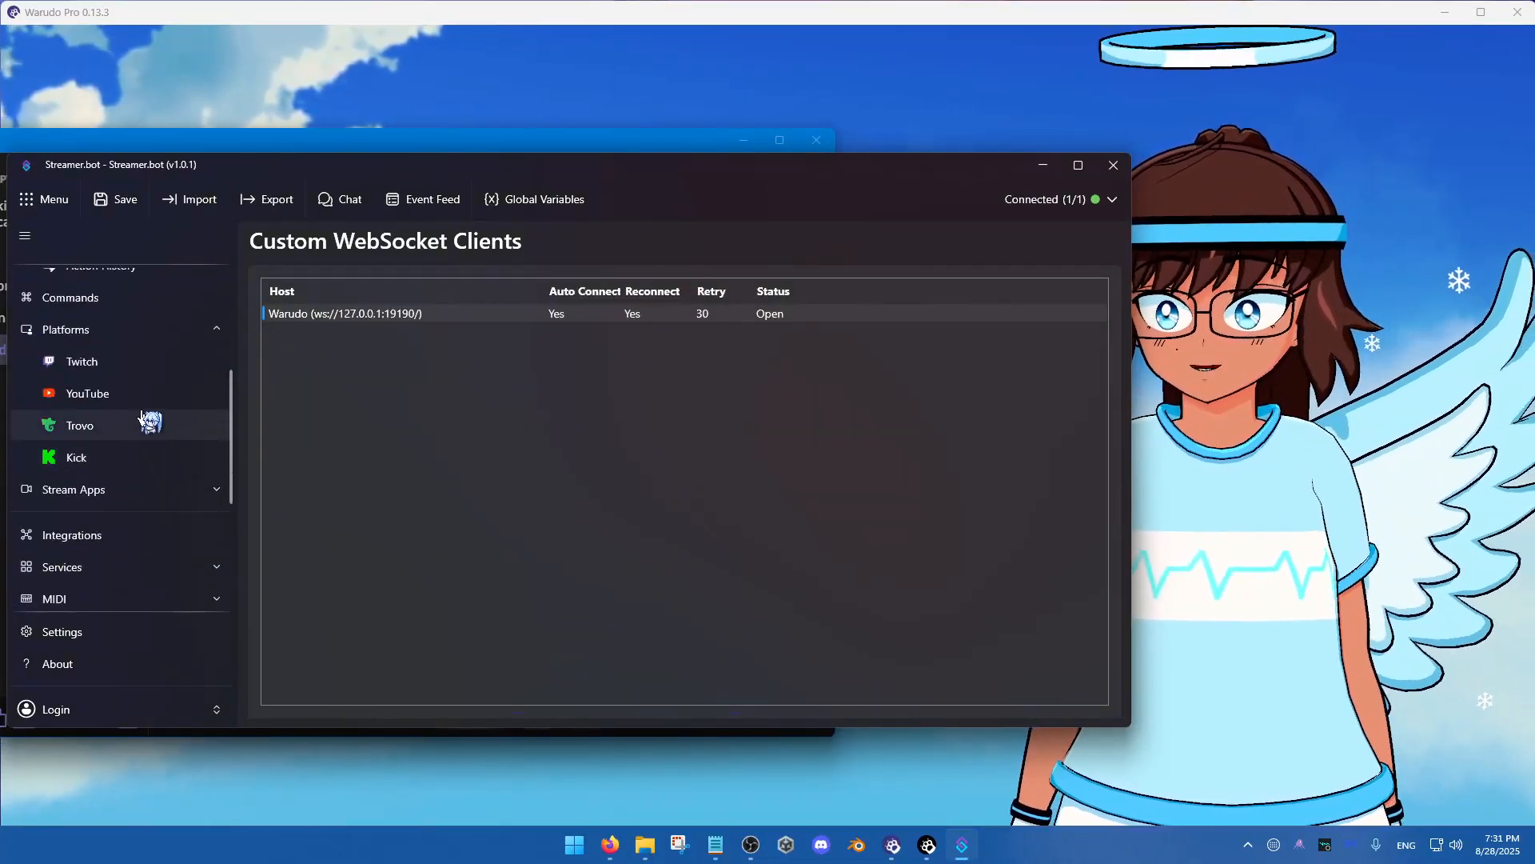
scroll(141, 414, "up", 3)
left_click(132, 395)
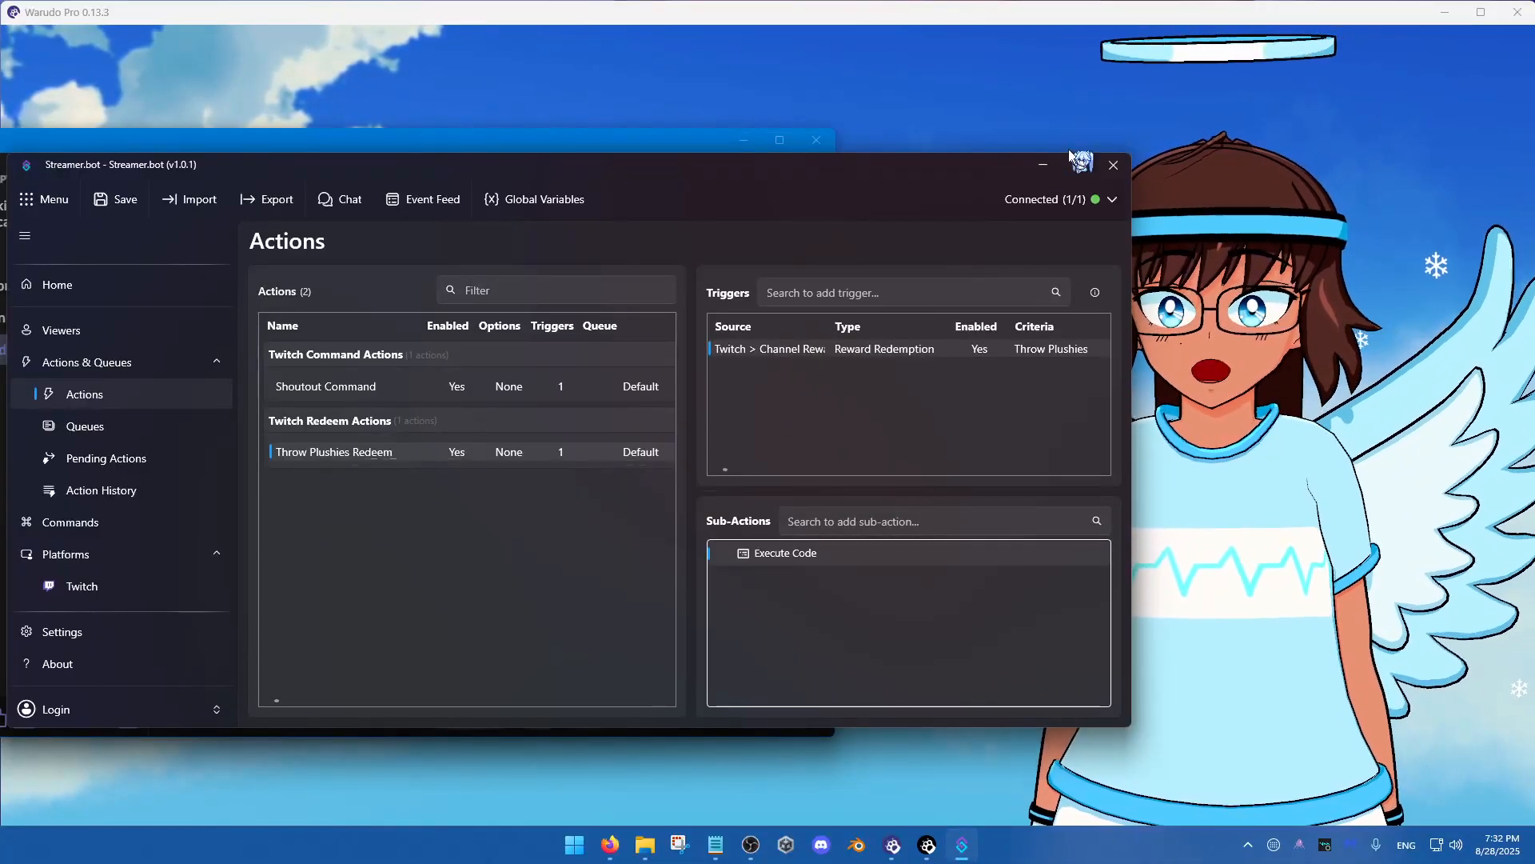
left_click(1043, 164)
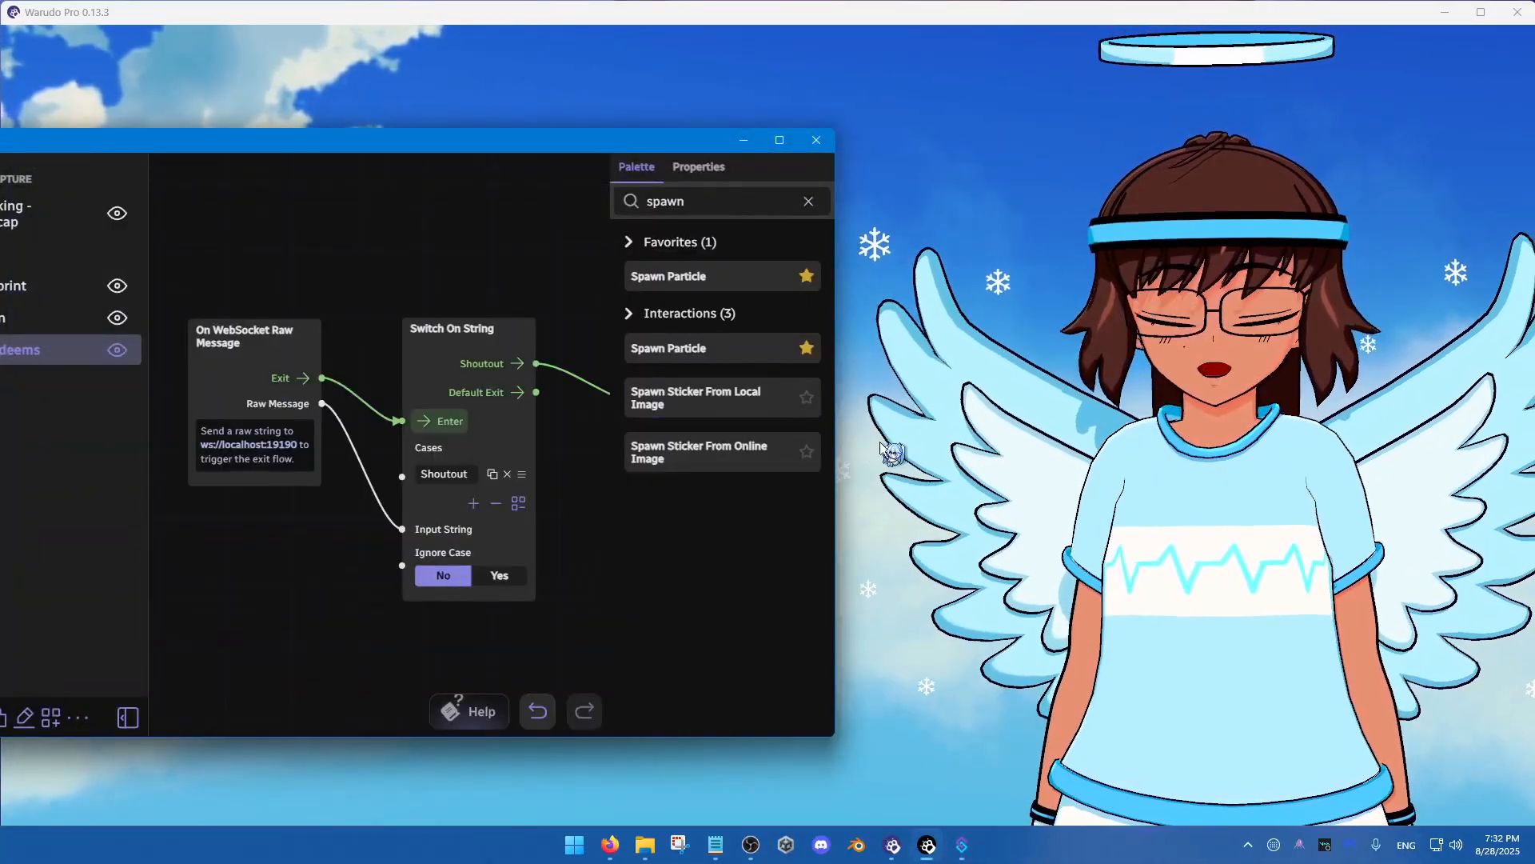
left_click_drag(692, 140, 823, 132)
left_click_drag(649, 138, 703, 123)
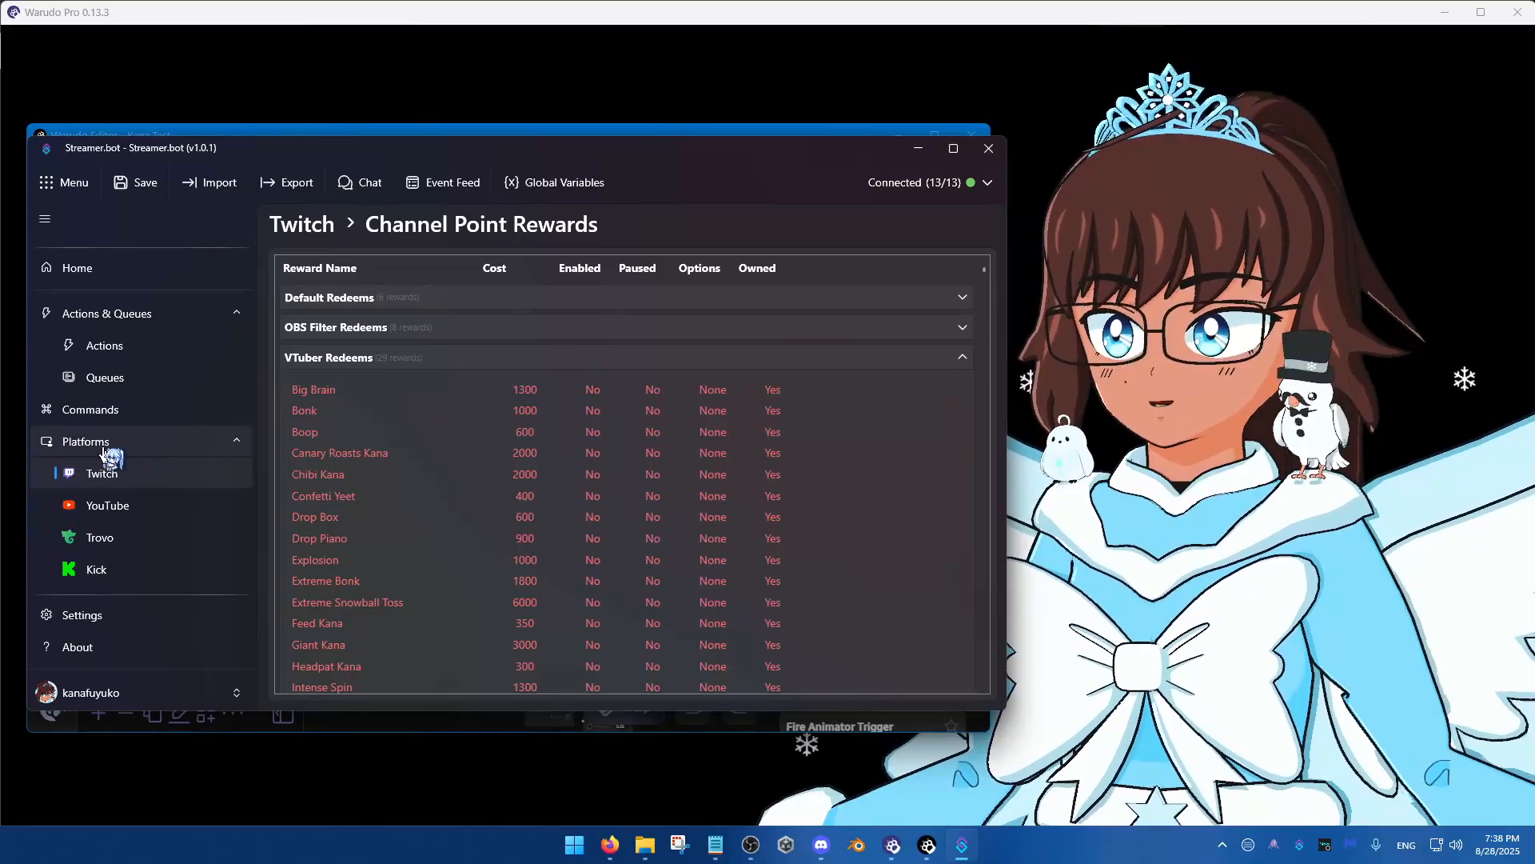
Expand the OBS Filter Redeems group in Twitch Channel Point Rewards, examine its rewards and collapse the group
key("ctrl")
key("ctrl")
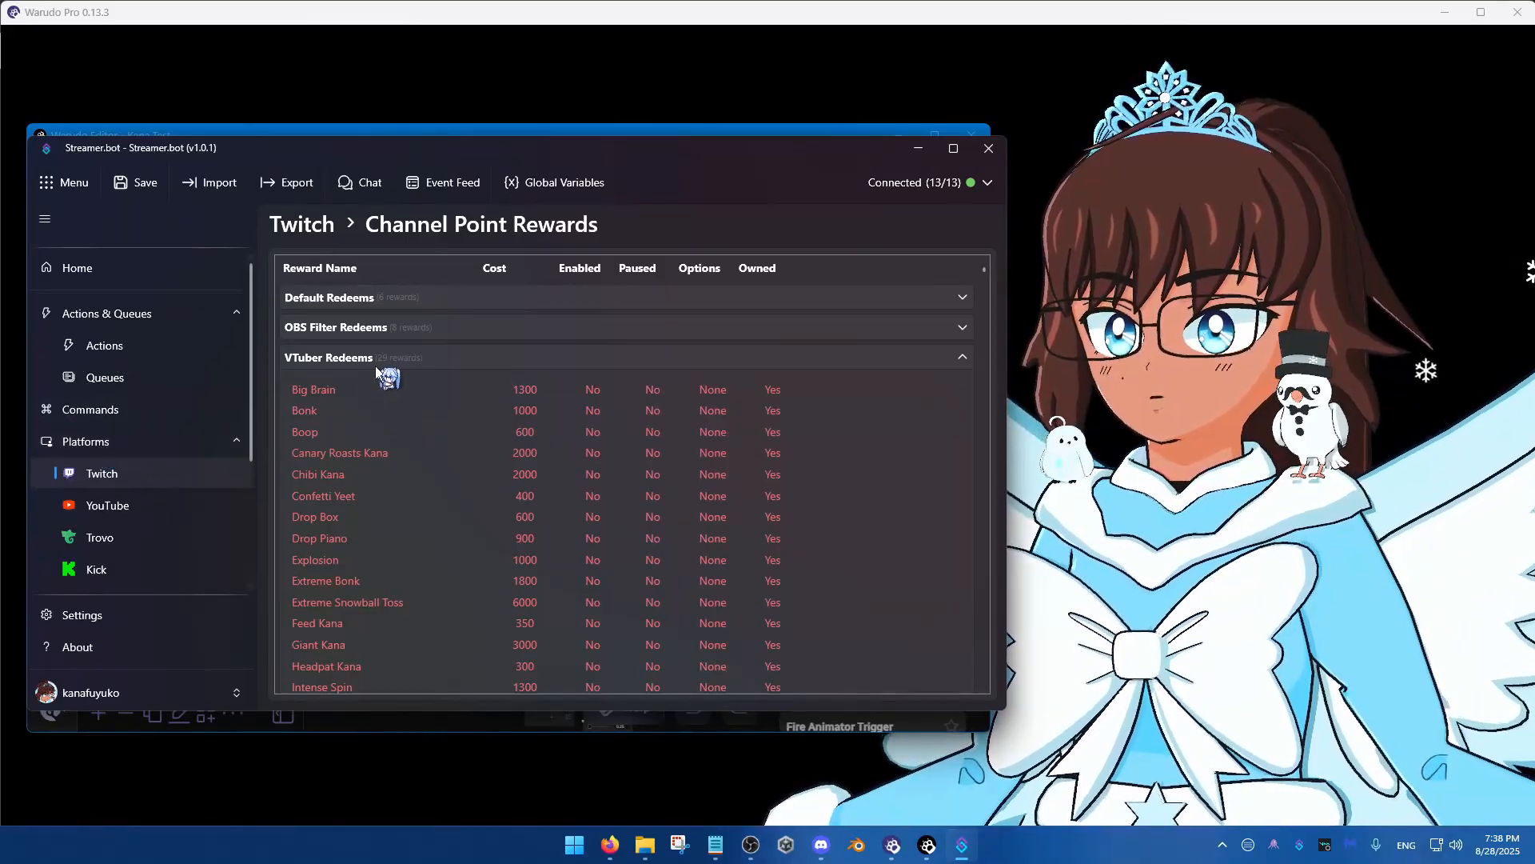
left_click(420, 329)
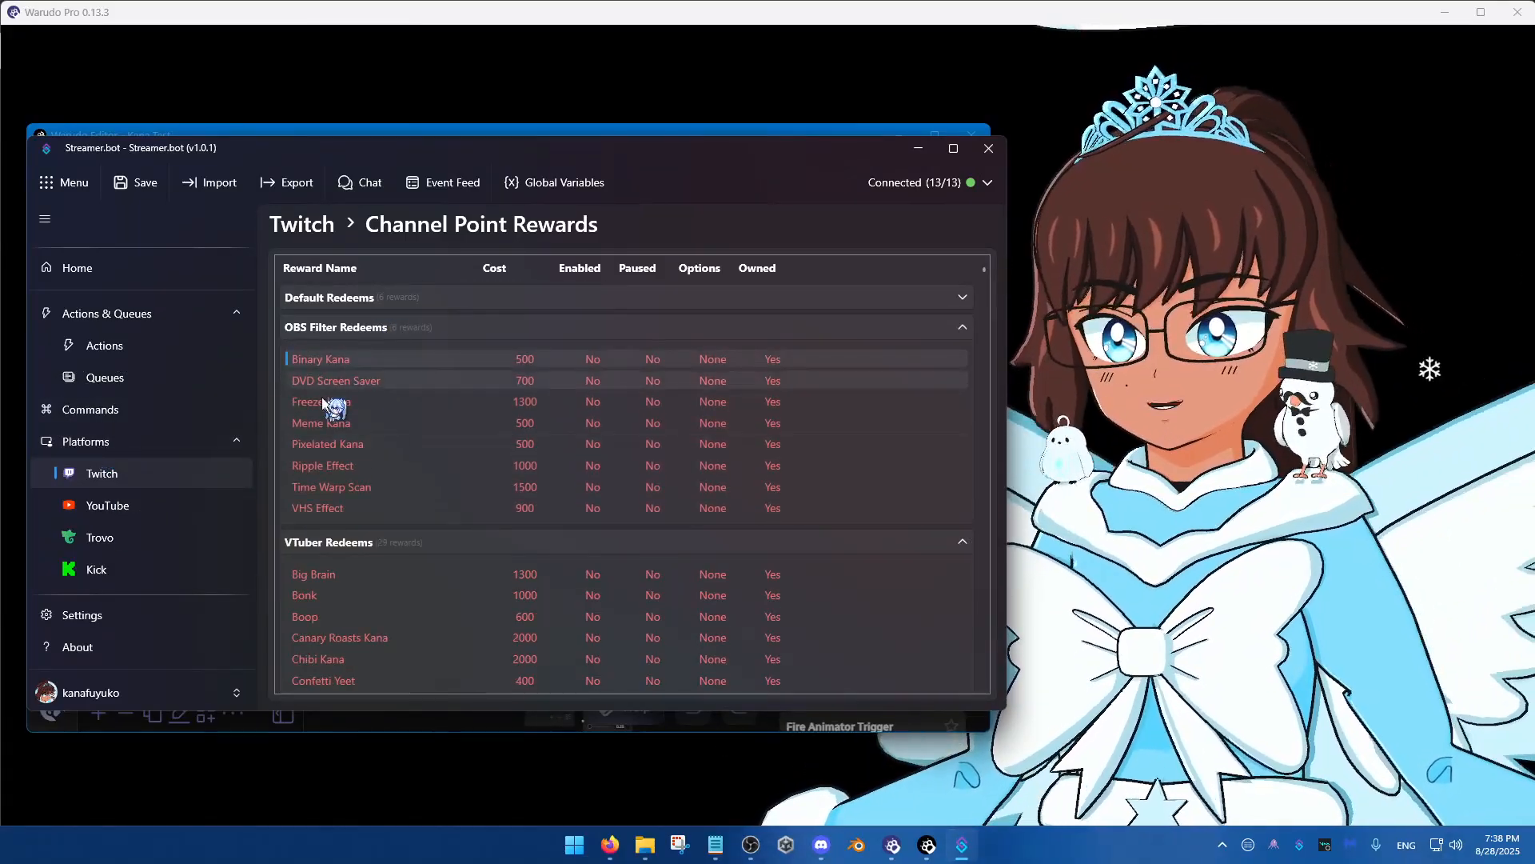
left_click(358, 361)
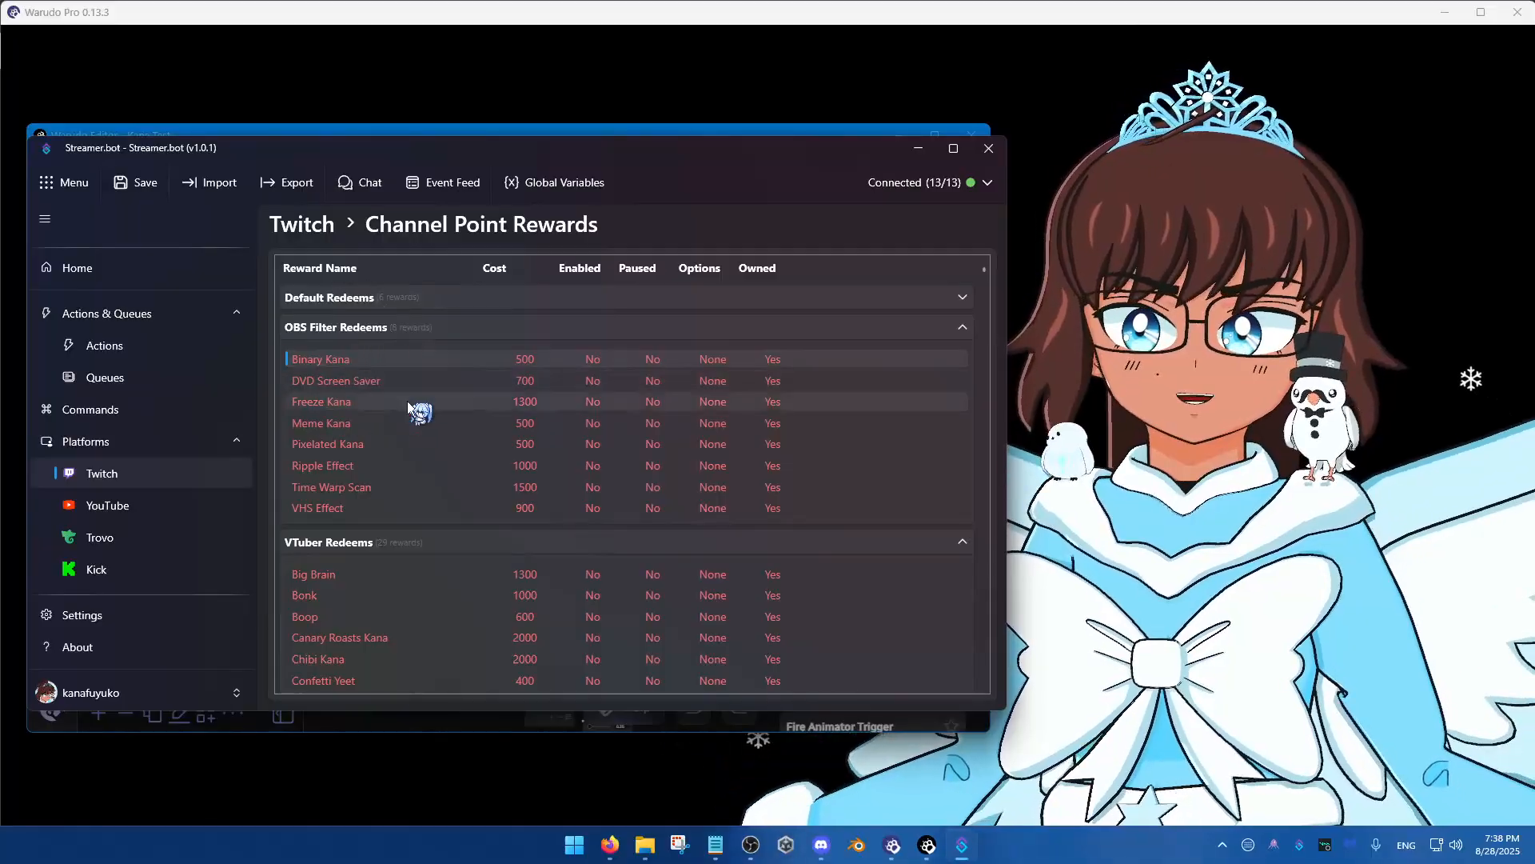
left_click(345, 382)
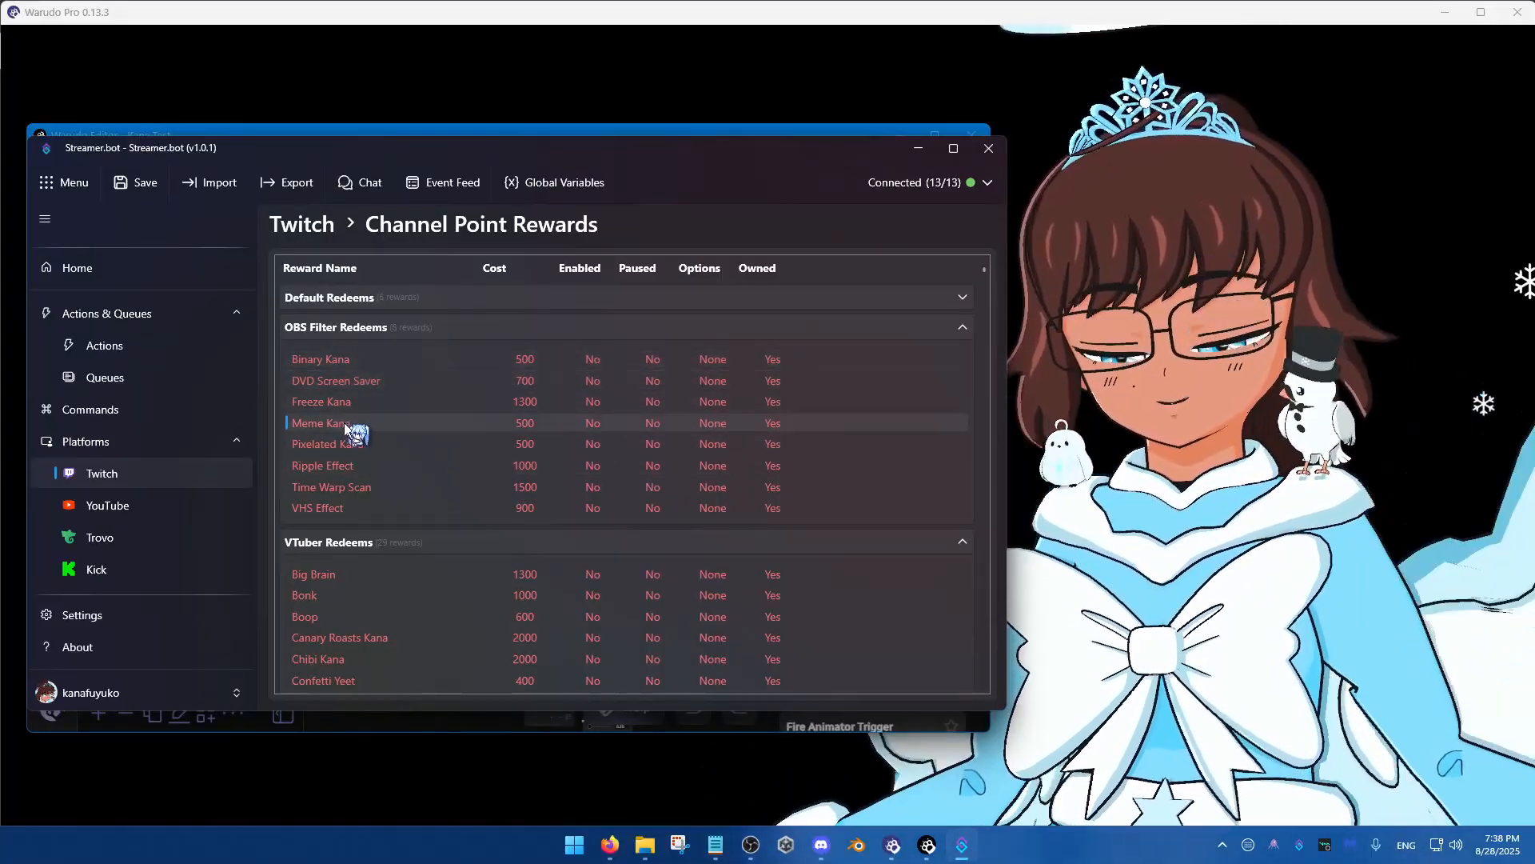
left_click(373, 355)
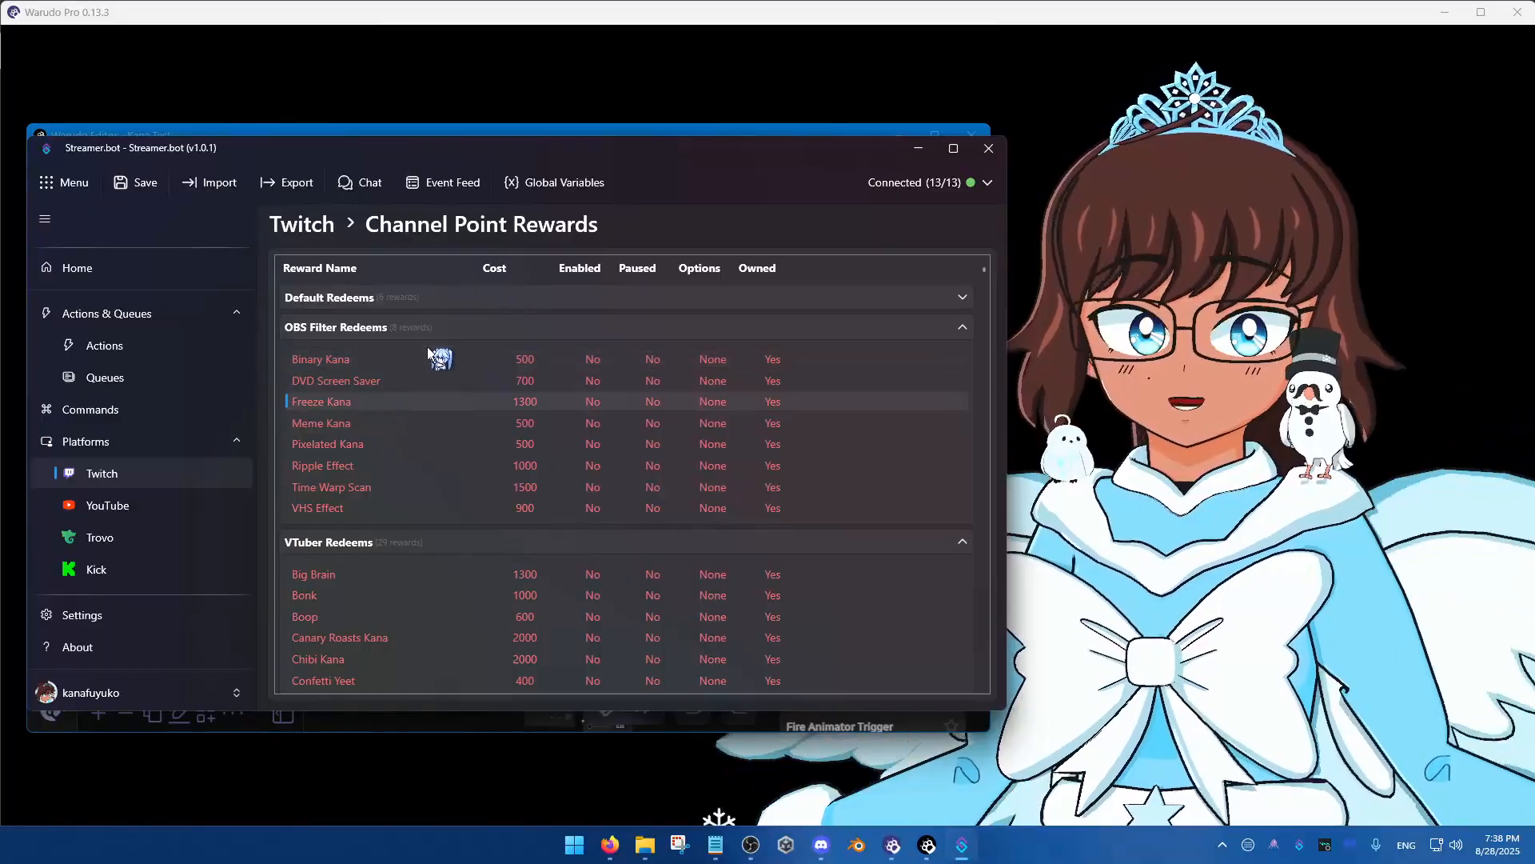
left_click(454, 328)
Examine the rewards and costs in the VTuber Redeems group, including Extreme Bonk, Meme Pet and Big Brain
left_click(377, 411)
scroll(370, 454, "down", 2)
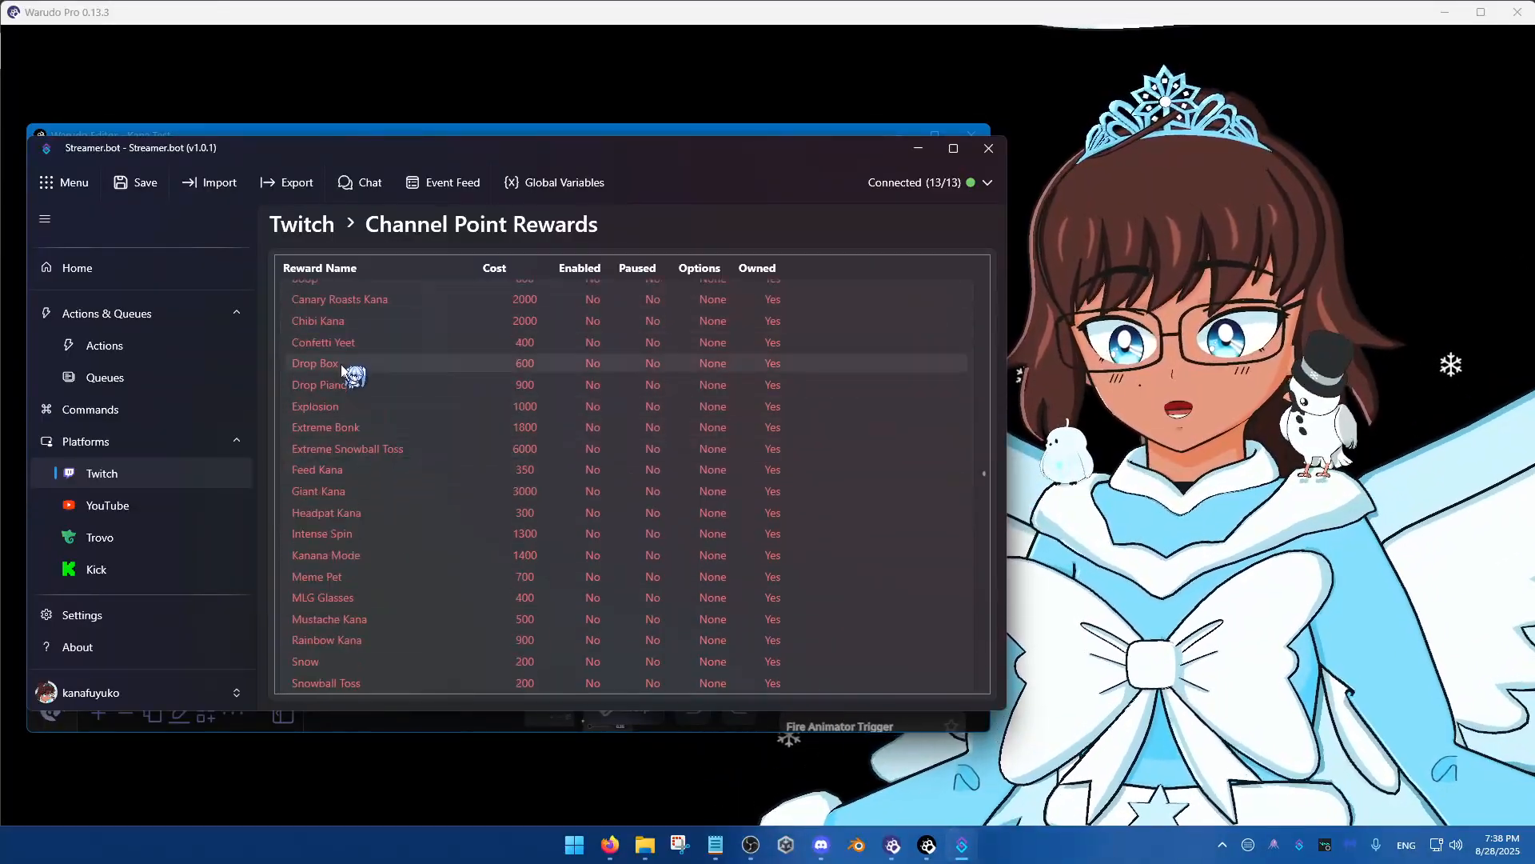
left_click(339, 557)
left_click(350, 428)
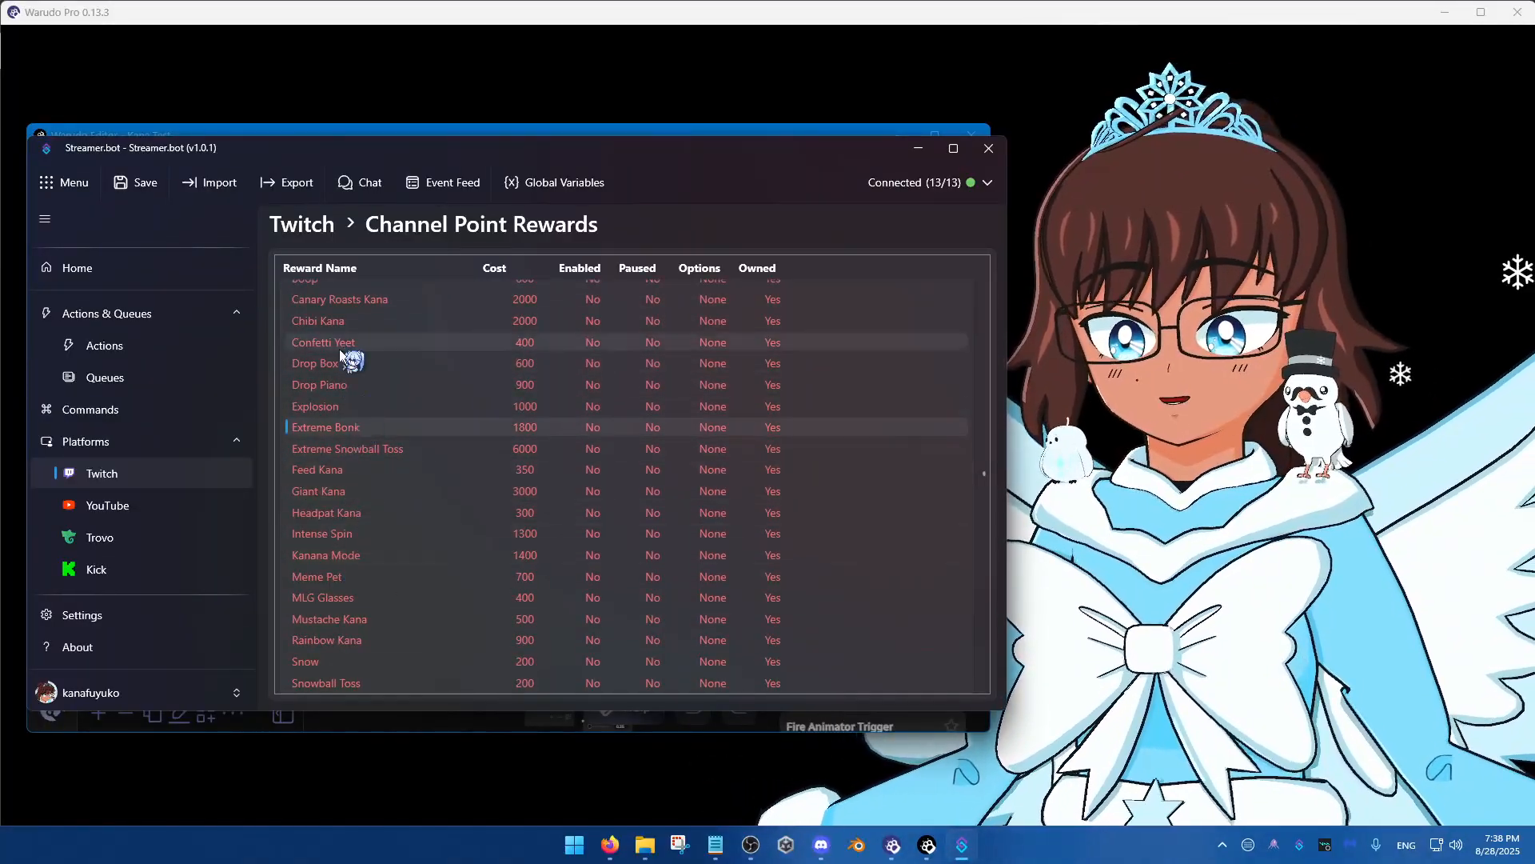
left_click(336, 579)
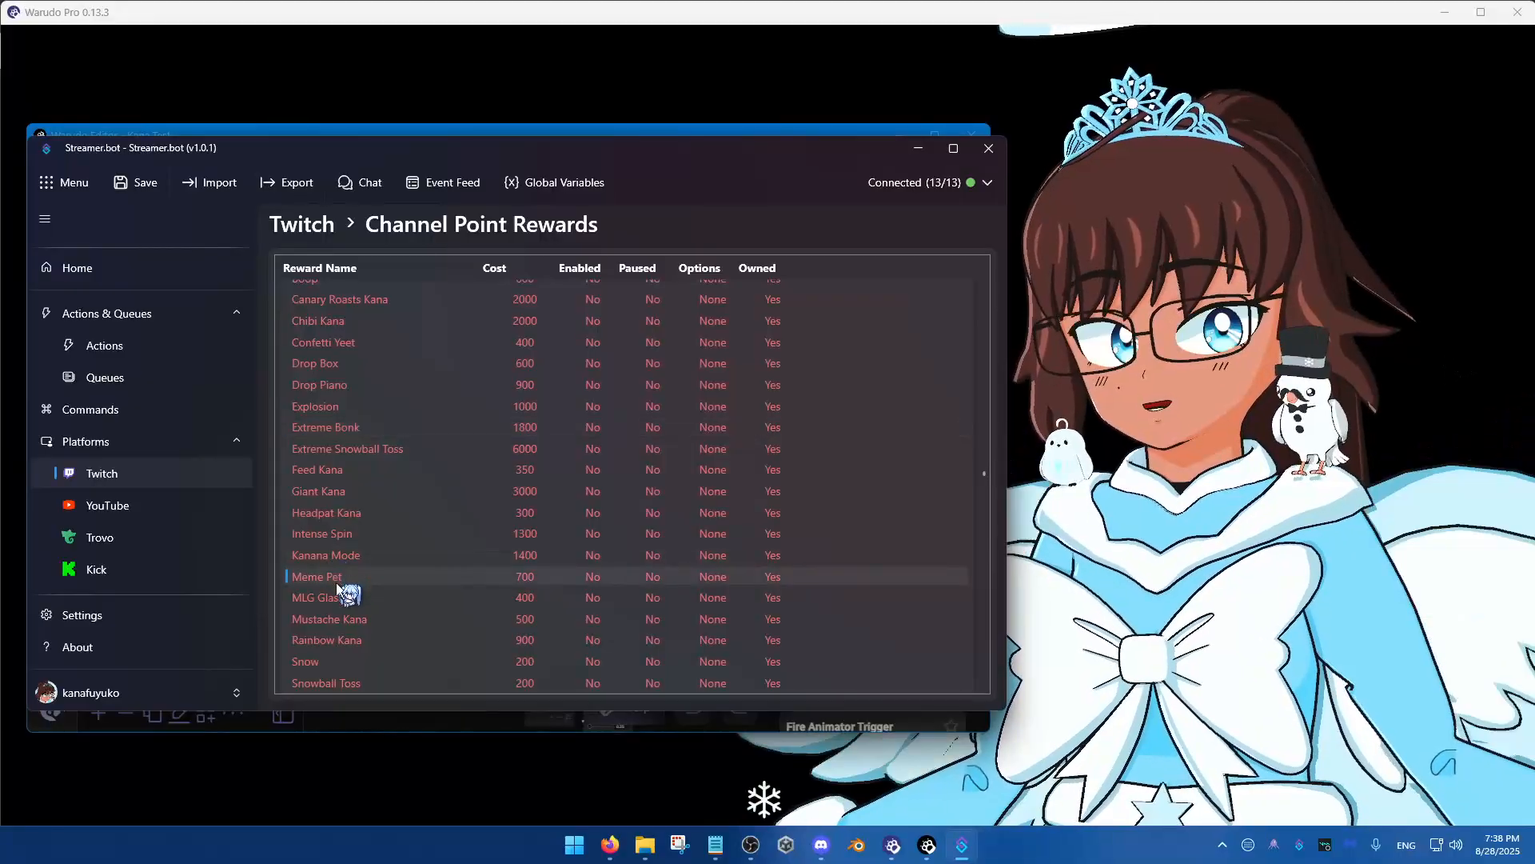
scroll(335, 479, "up", 4)
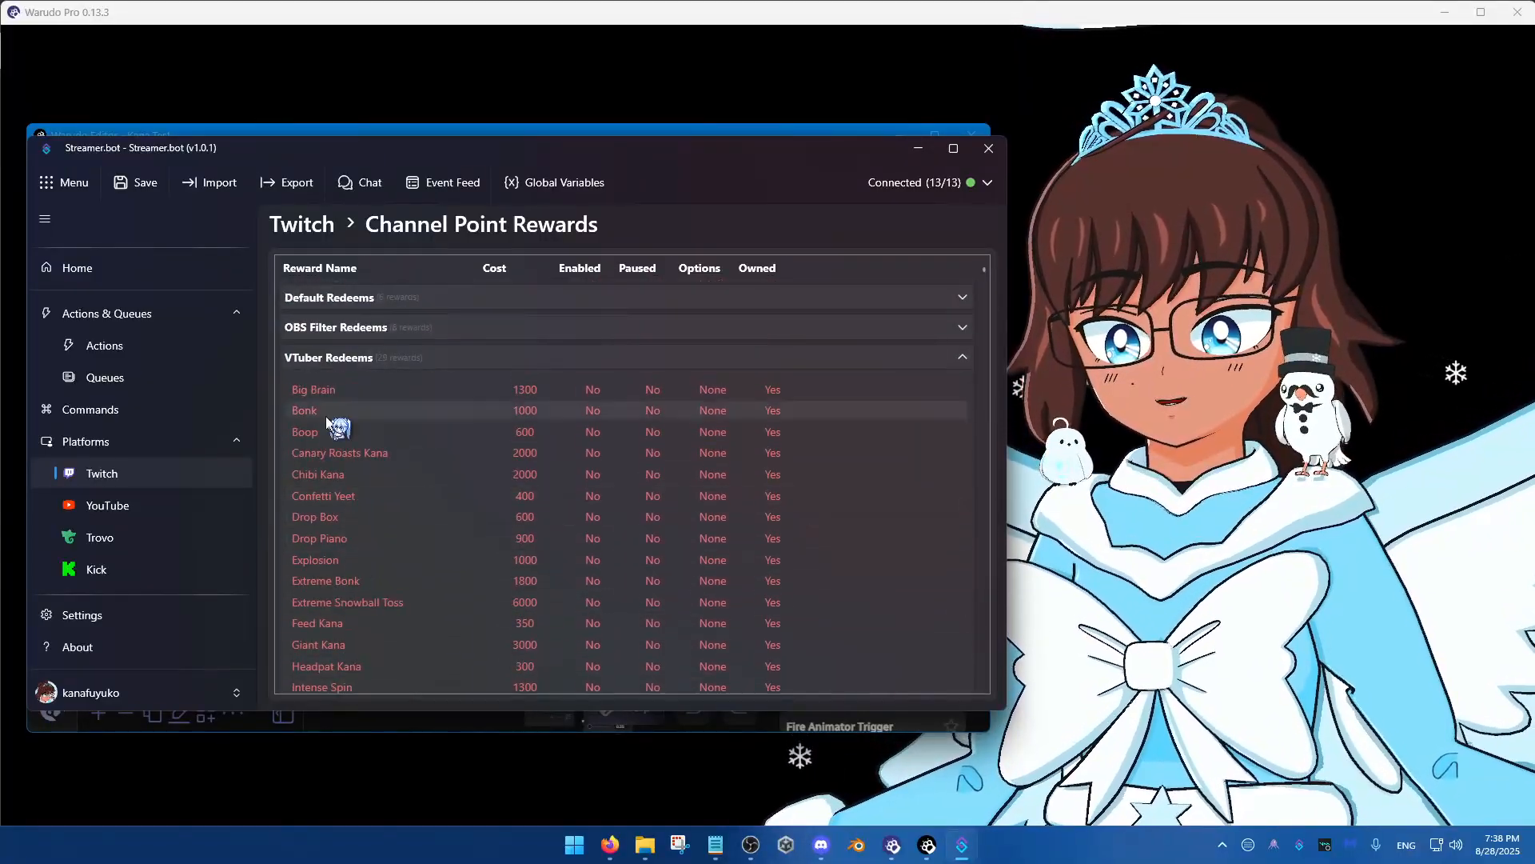
left_click(323, 390)
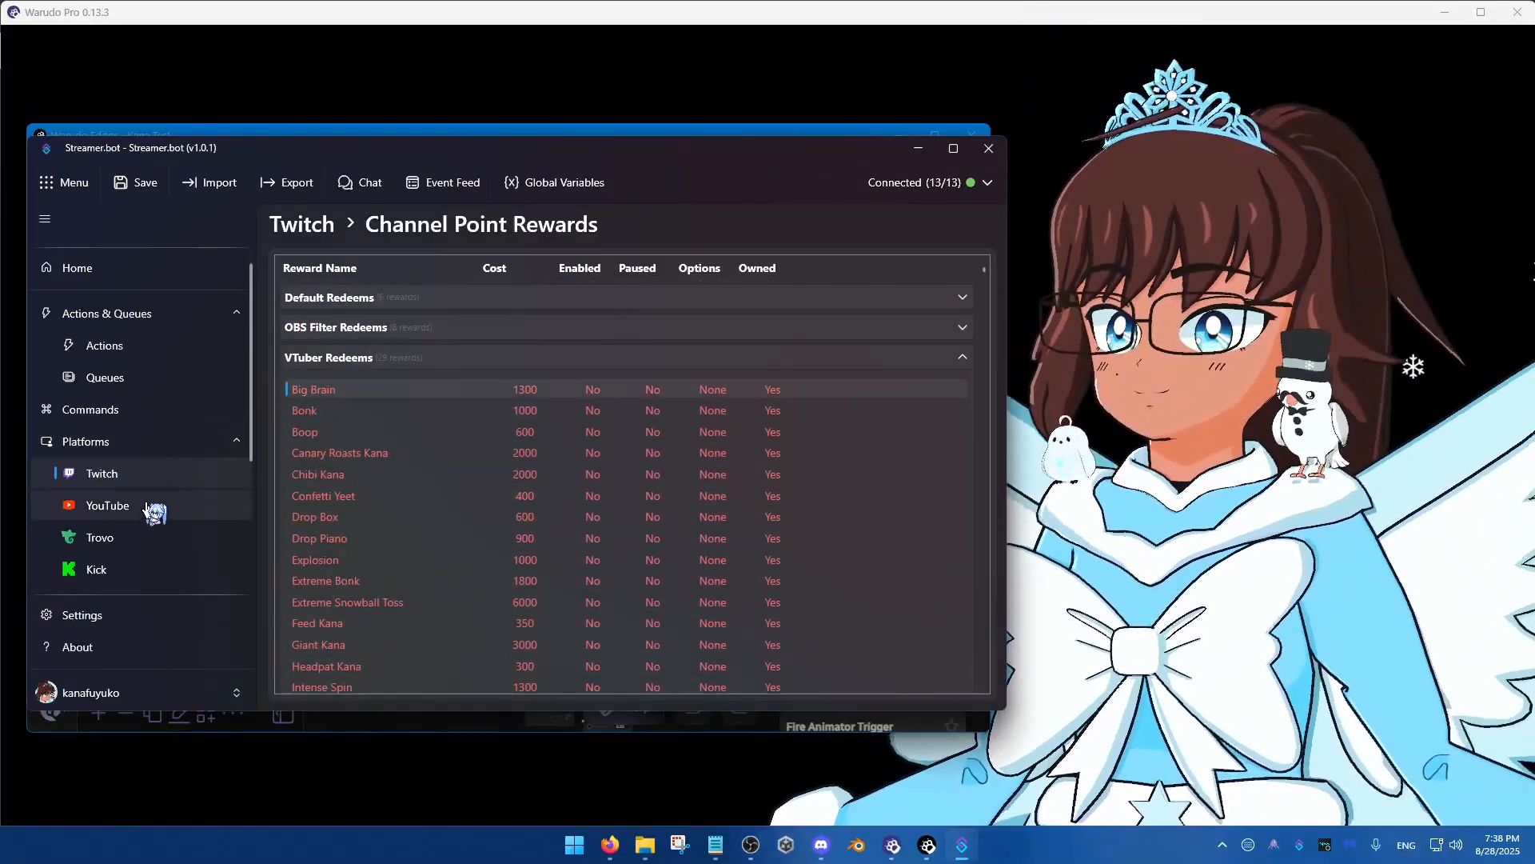
View the YouTube accounts page, open Commands, expand VTuber YouTube Commands, and review and collapse VTuber Twitch Commands
left_click(148, 506)
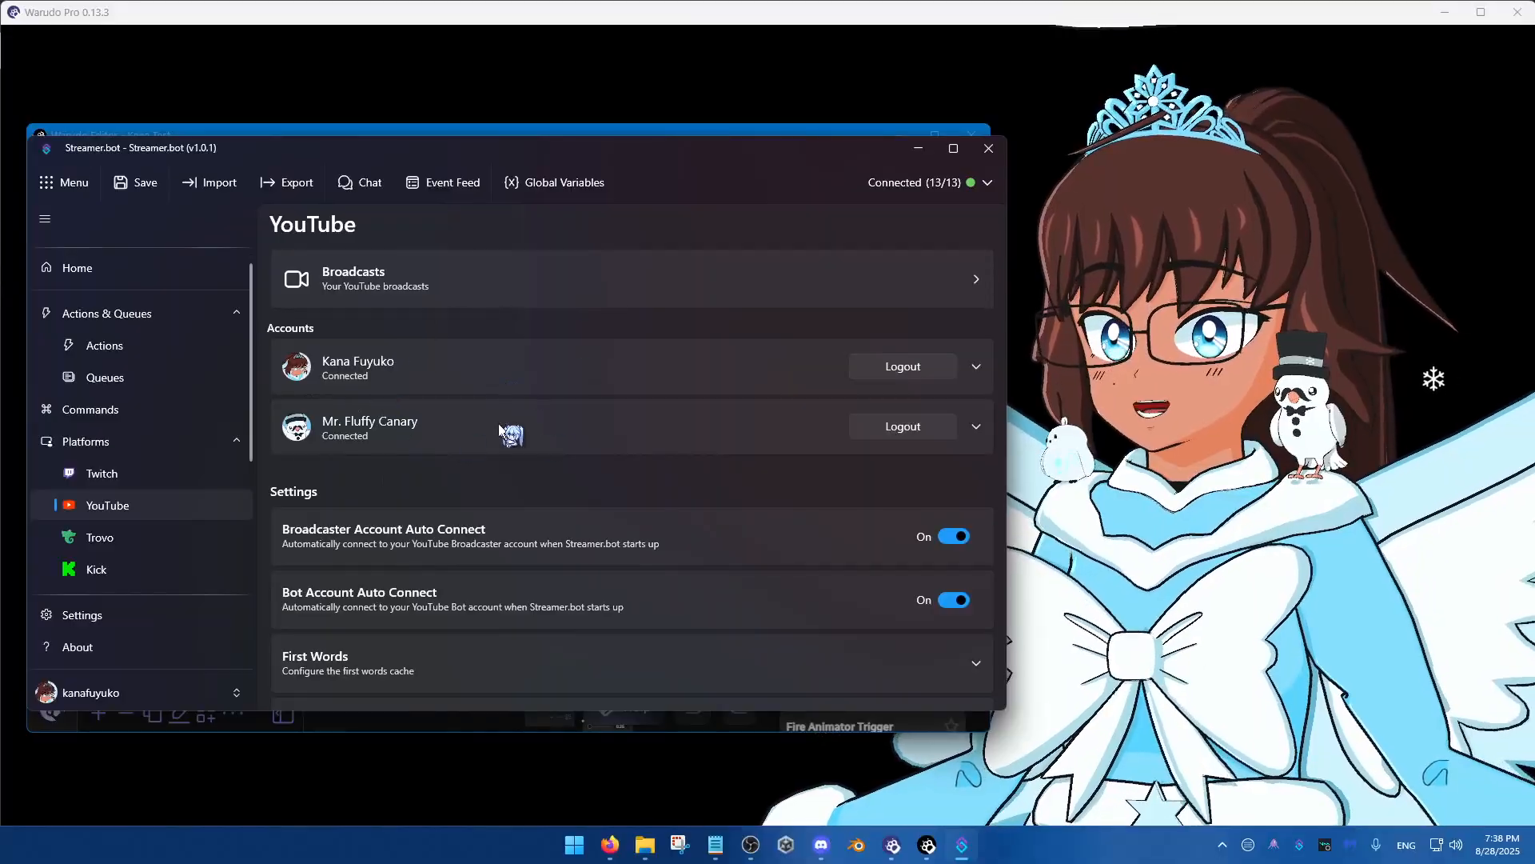
left_click(163, 411)
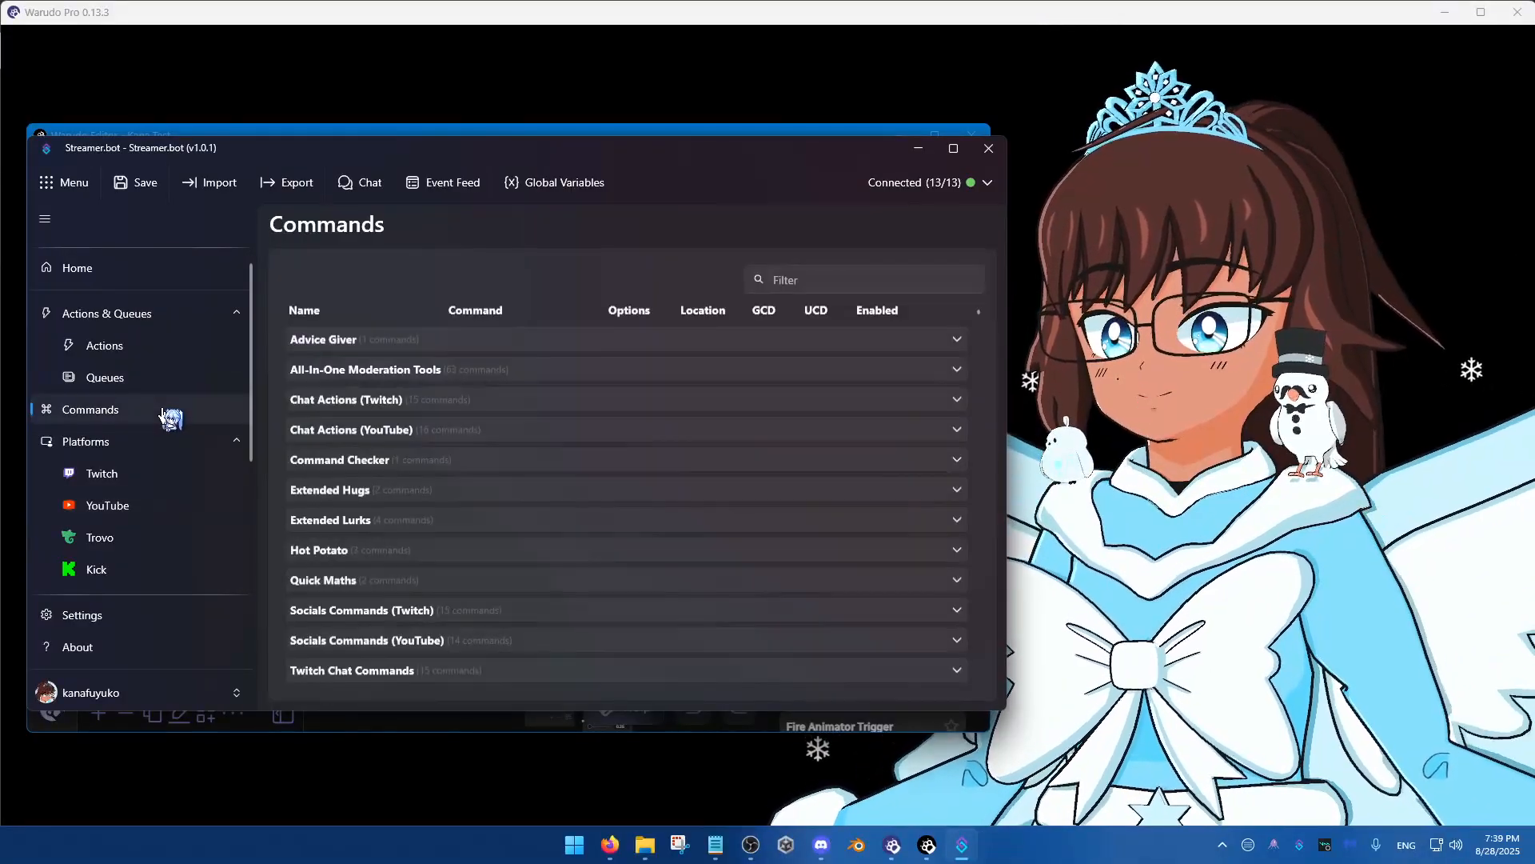
scroll(454, 480, "down", 3)
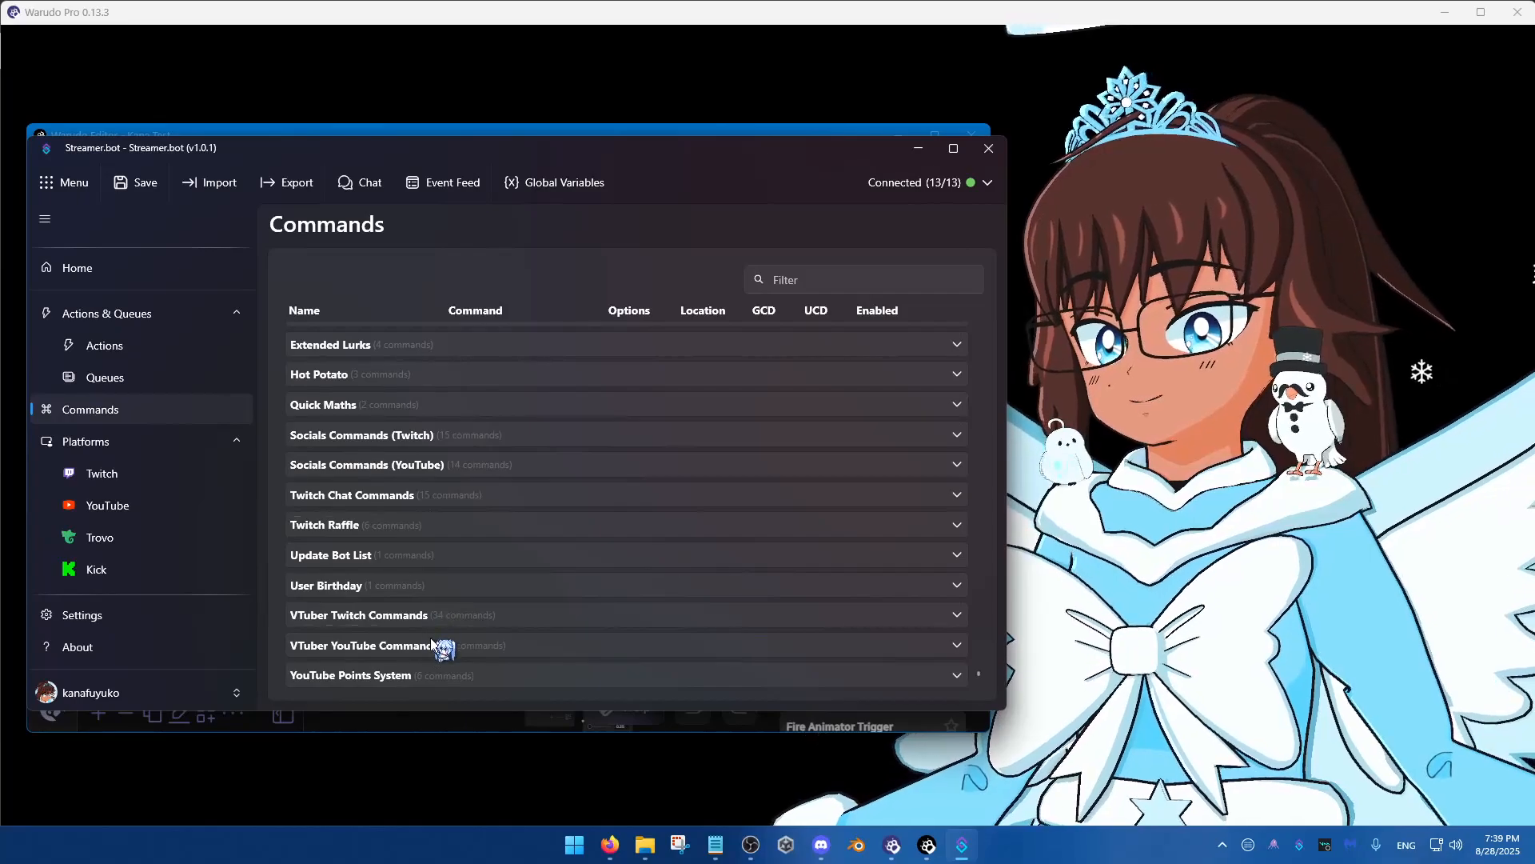
left_click(437, 641)
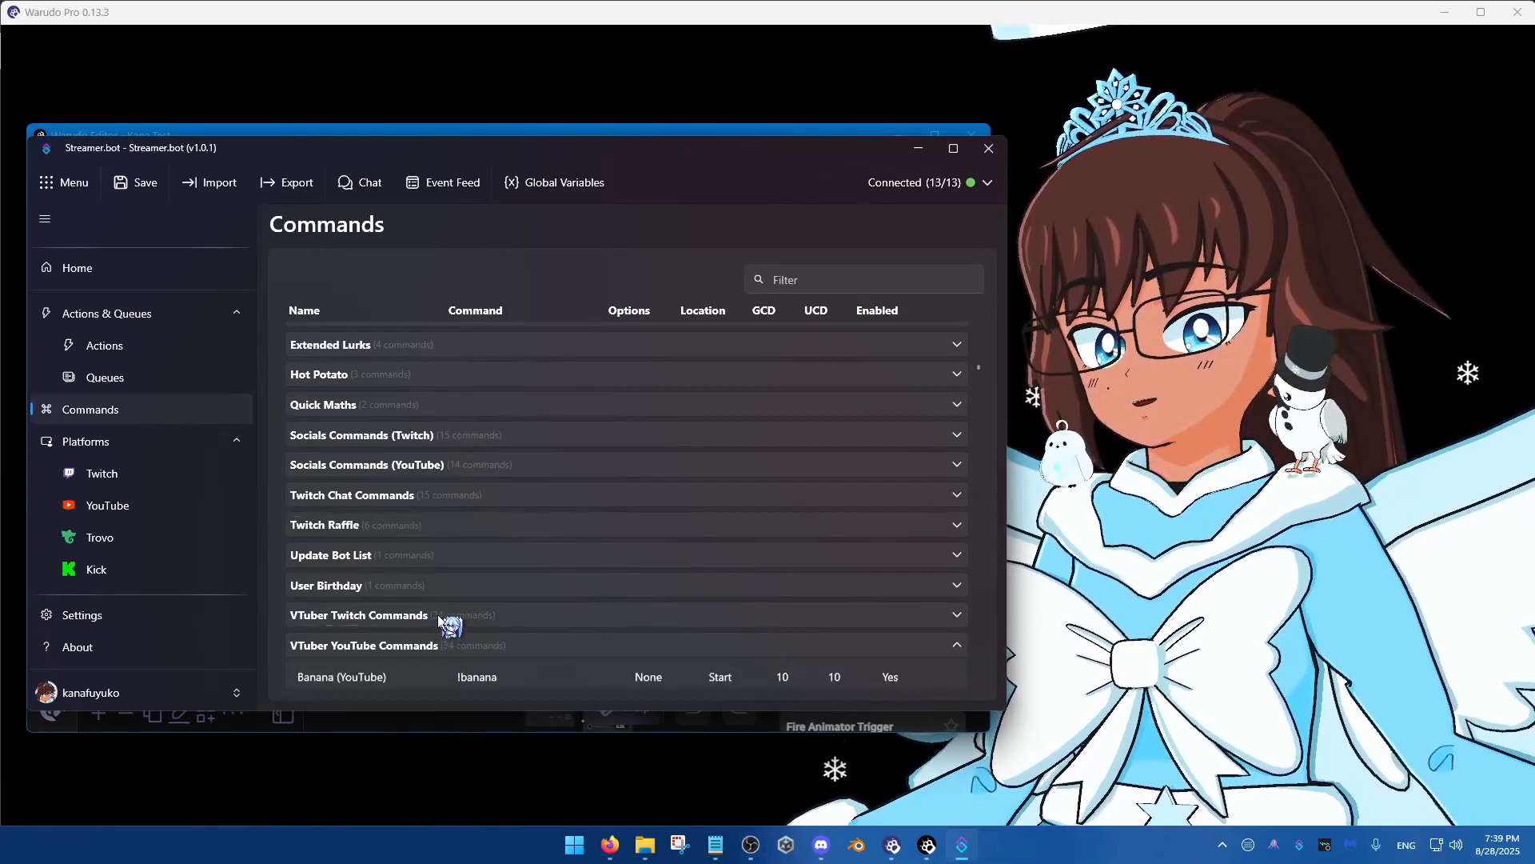
left_click(438, 614)
scroll(424, 560, "down", 3)
left_click(420, 491)
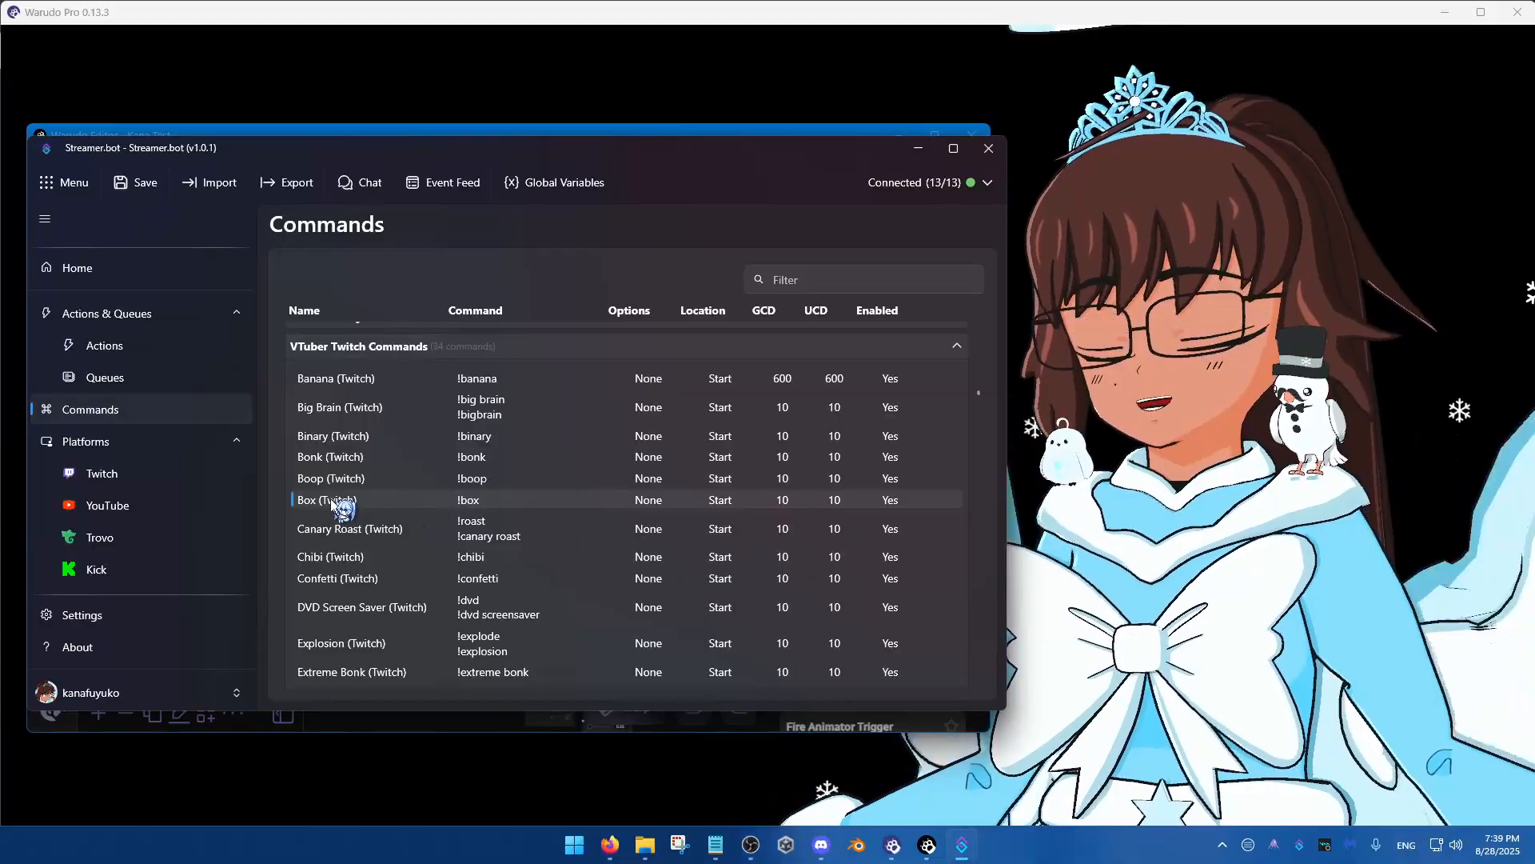
left_click(425, 349)
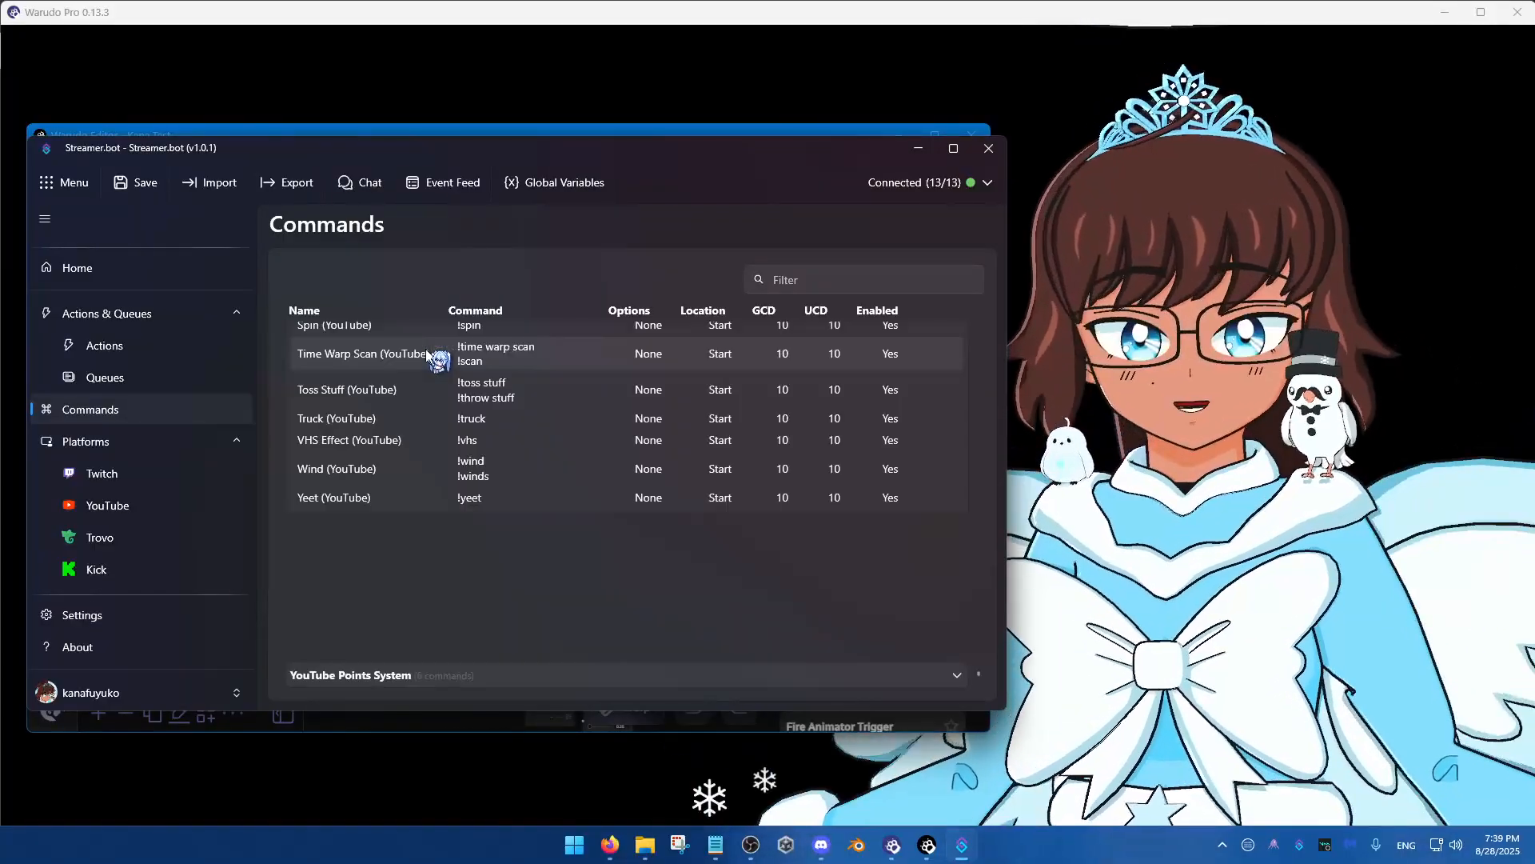
Examine the chat commands listed in the VTuber YouTube Commands group and collapse the group
scroll(403, 466, "up", 10)
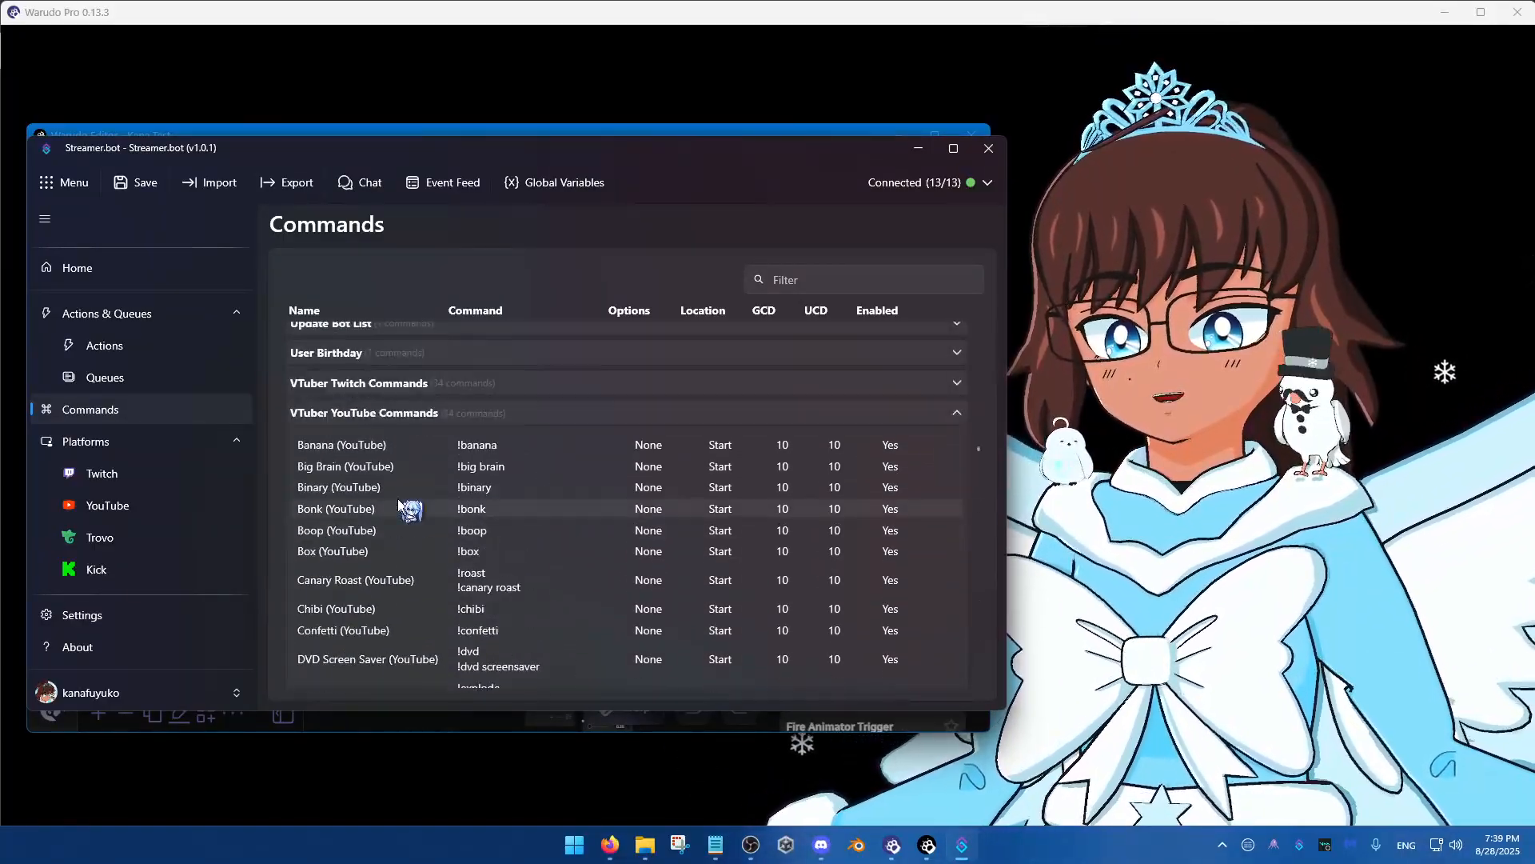
scroll(399, 504, "up", 2)
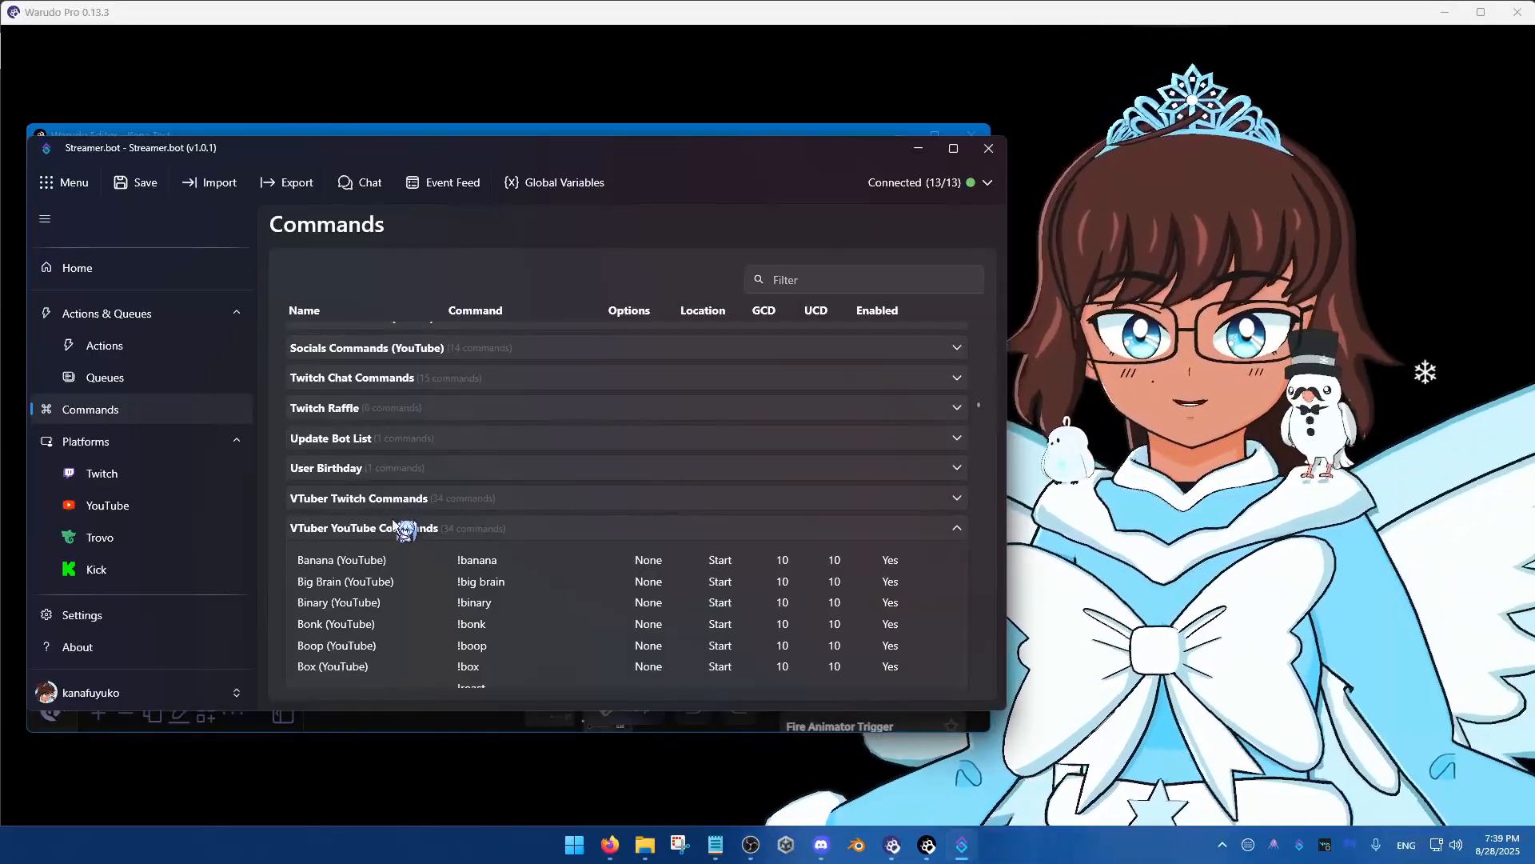
scroll(376, 524, "down", 2)
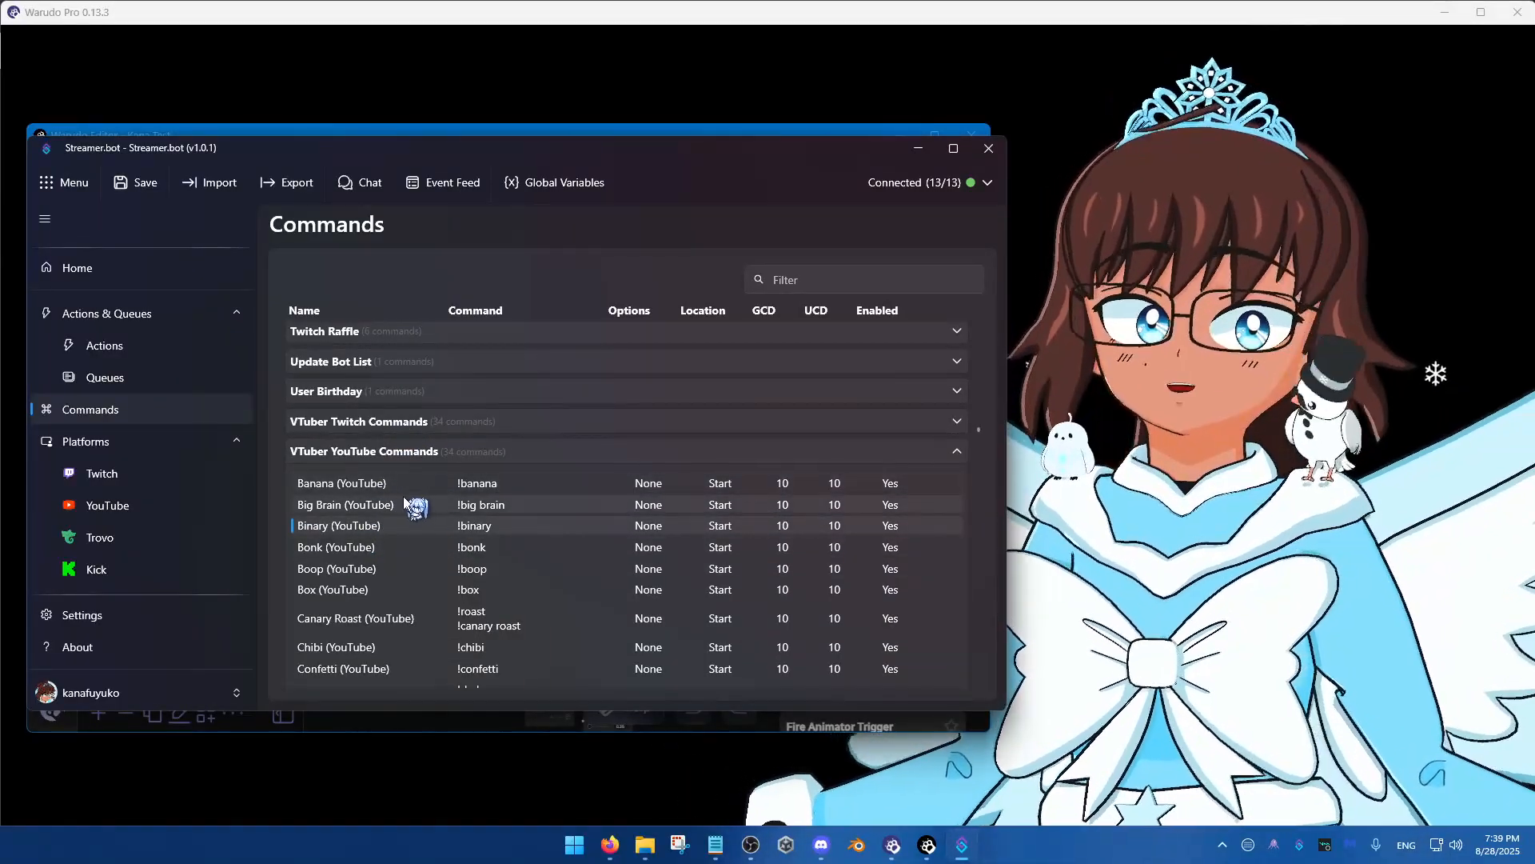
left_click(415, 424)
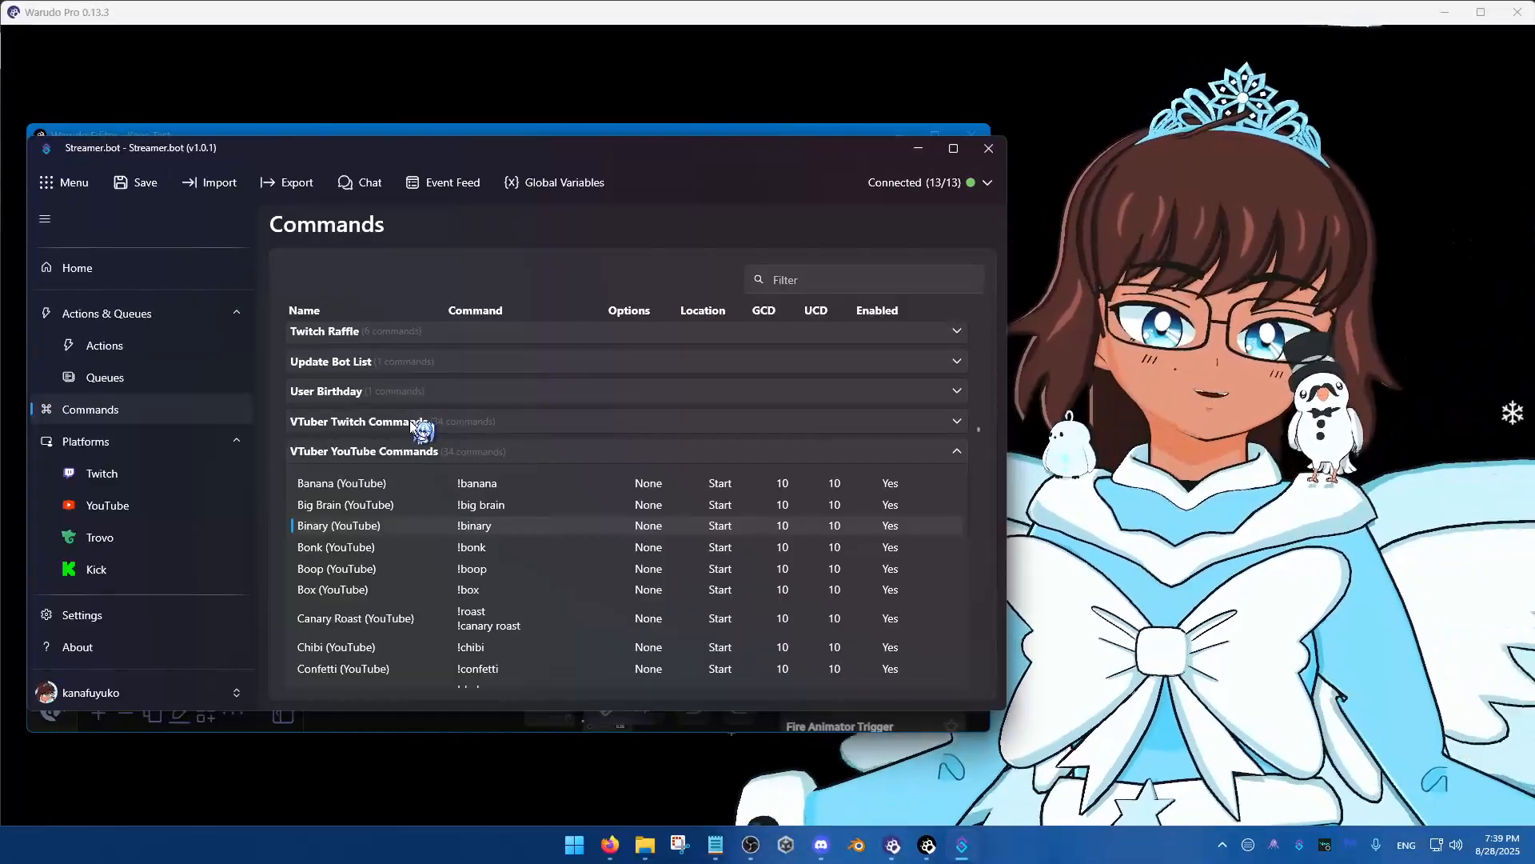
scroll(409, 480, "down", 2)
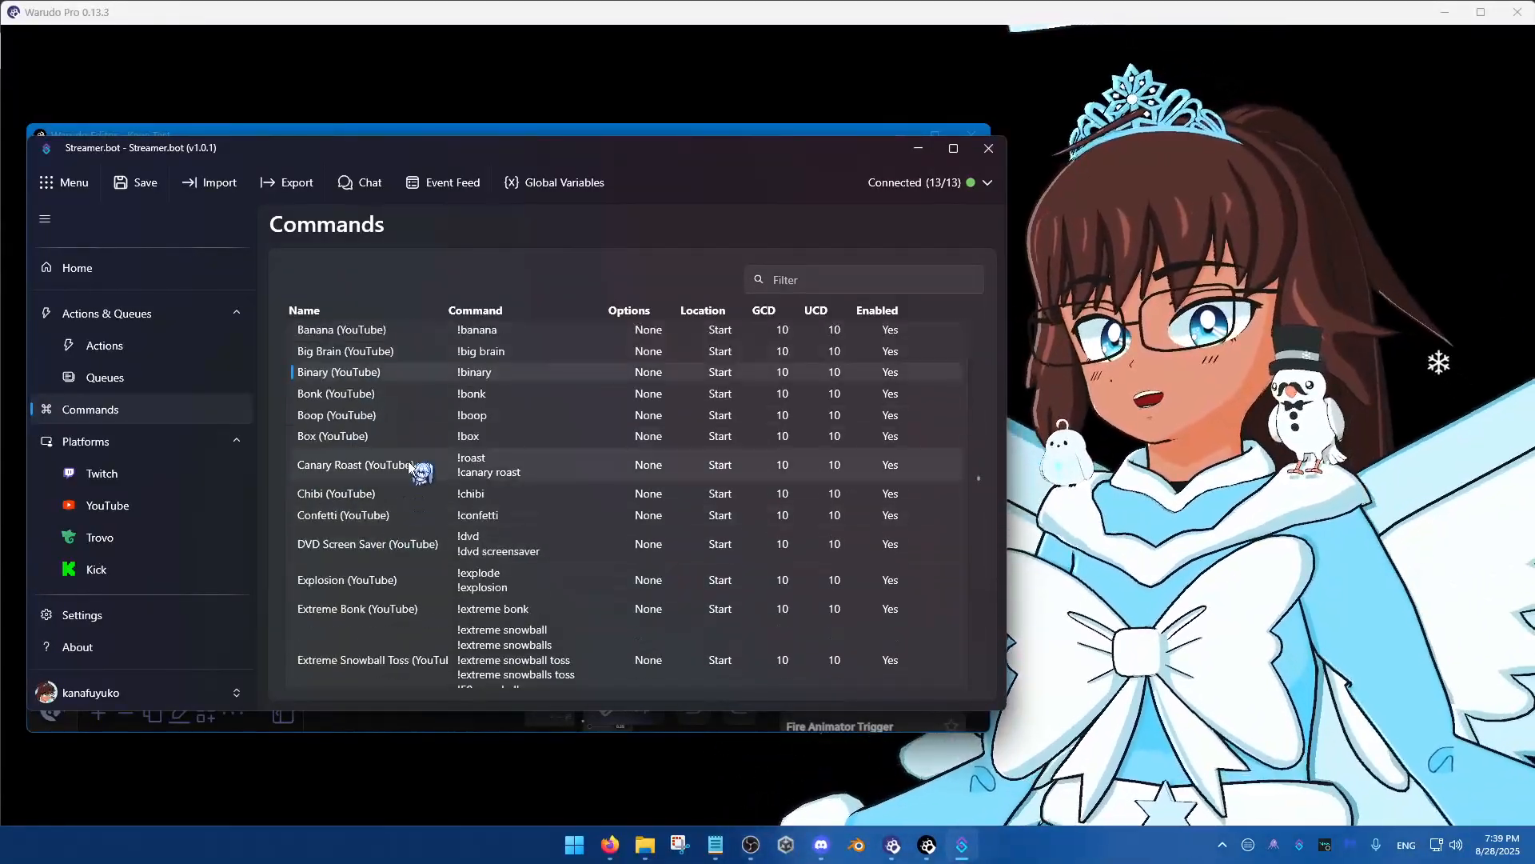
scroll(409, 479, "up", 2)
left_click(410, 448)
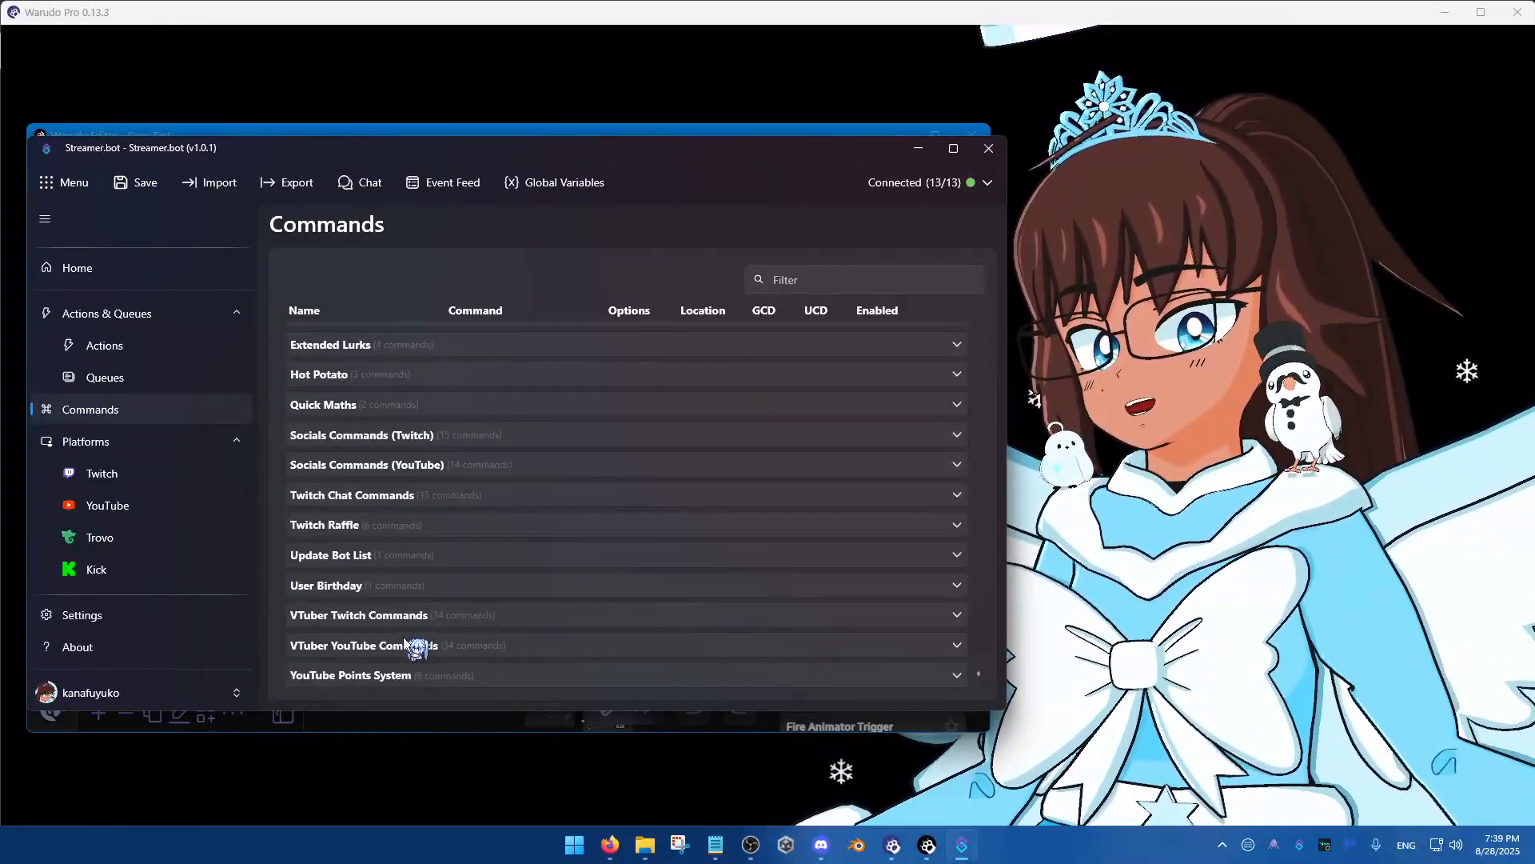
left_click(403, 640)
scroll(403, 560, "down", 4)
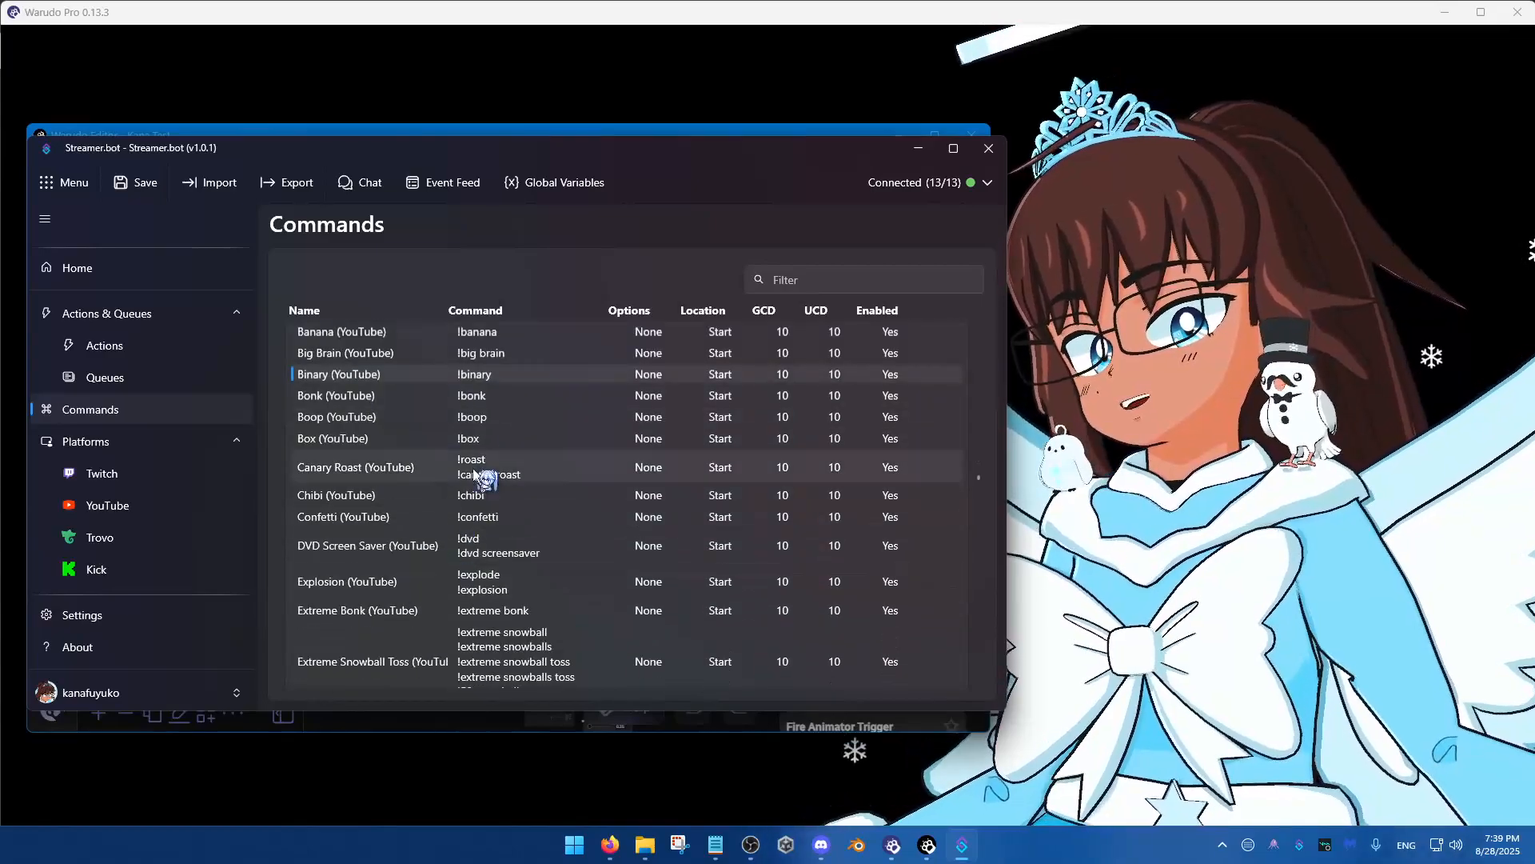
scroll(840, 449, "up", 2)
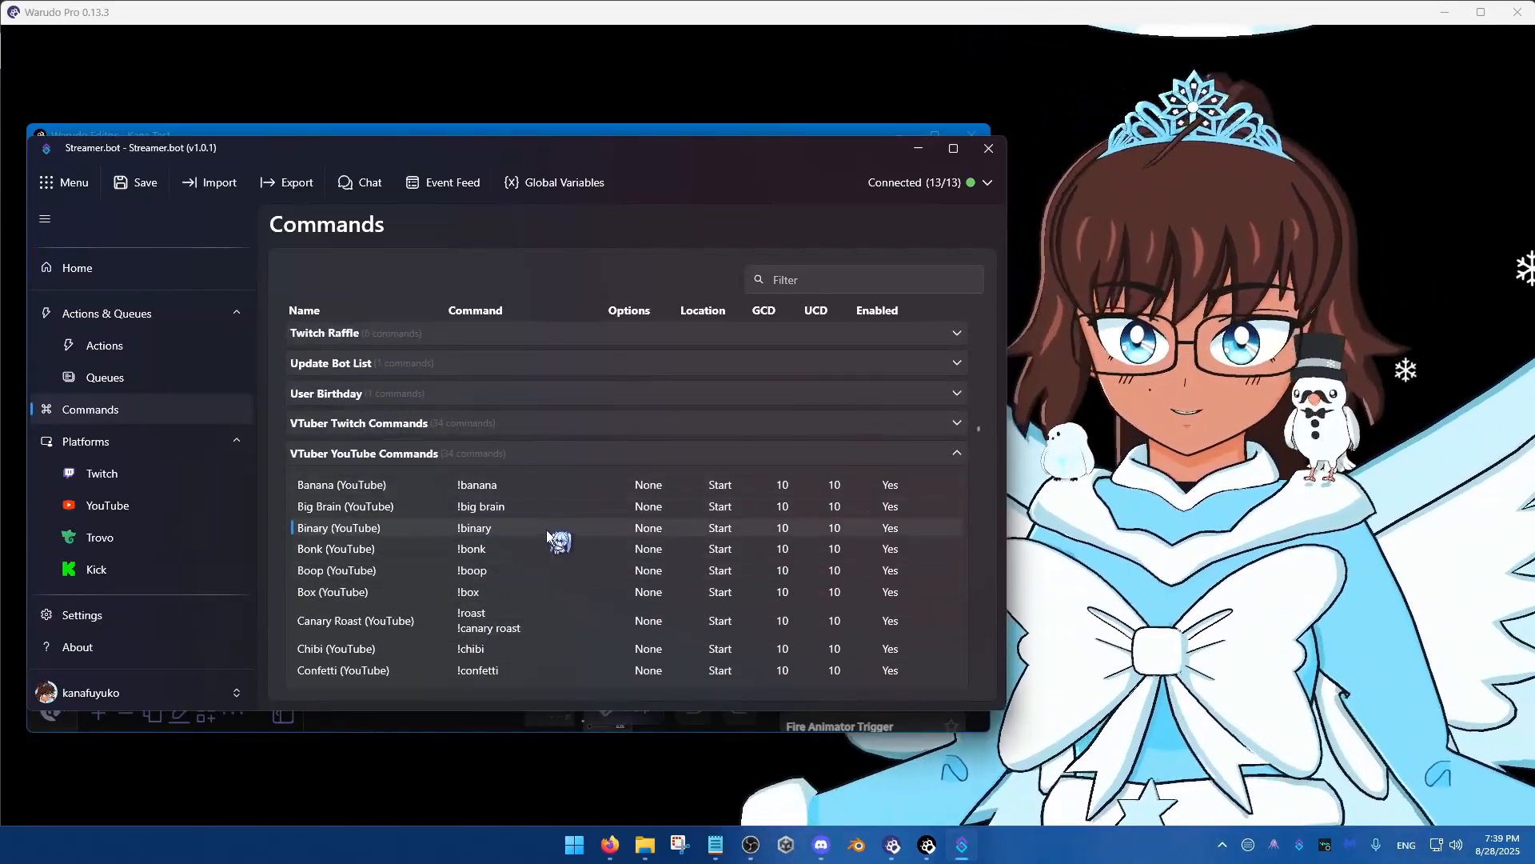
left_click(428, 444)
Expand 3D VTuber Actions on the Actions page and inspect the triggers and sub-actions of the Bonk action
left_click(128, 346)
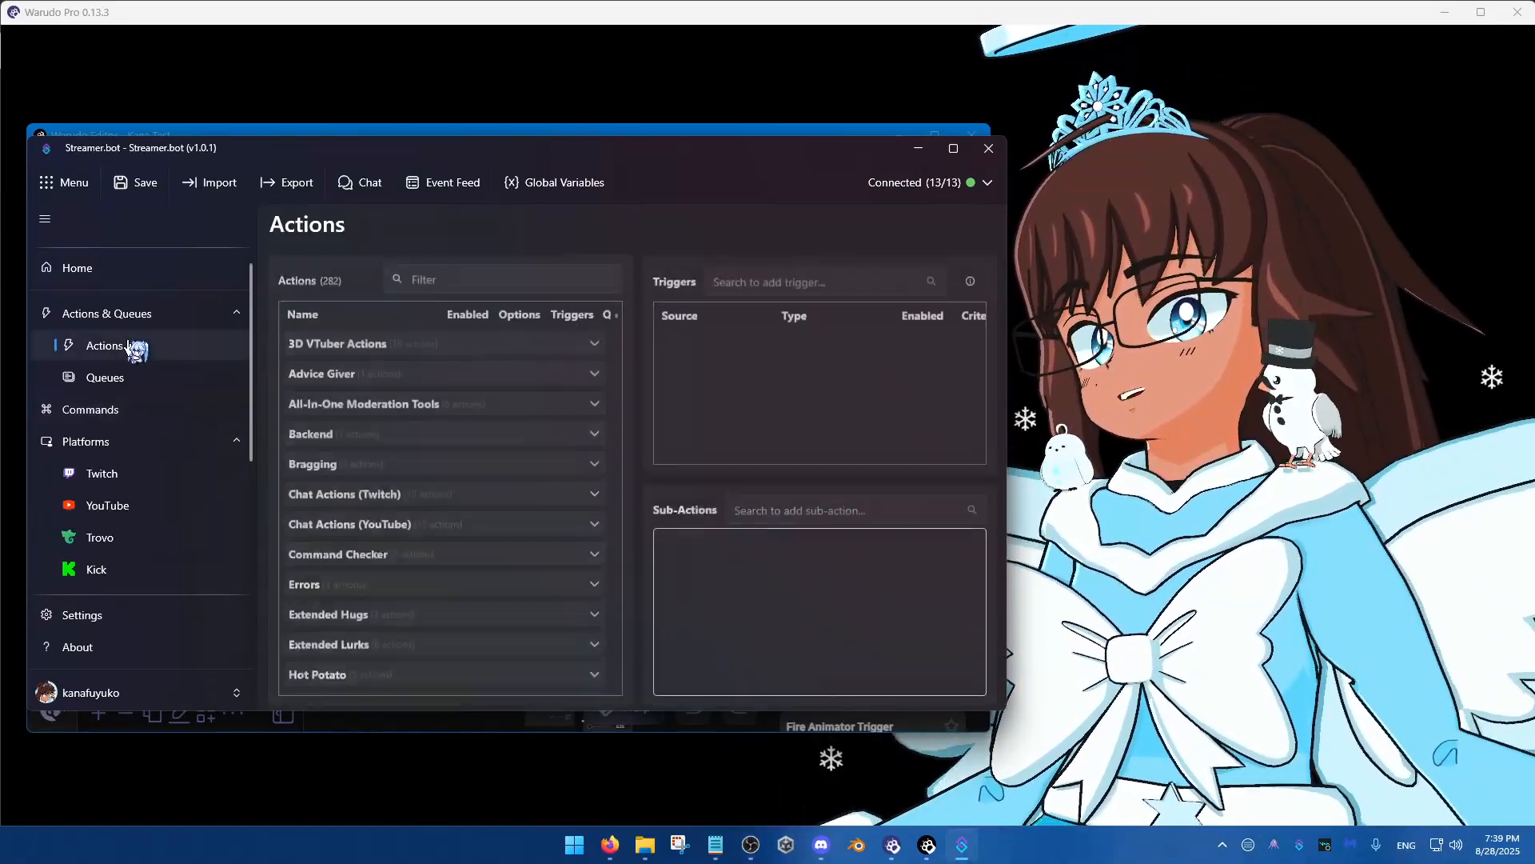
left_click(443, 338)
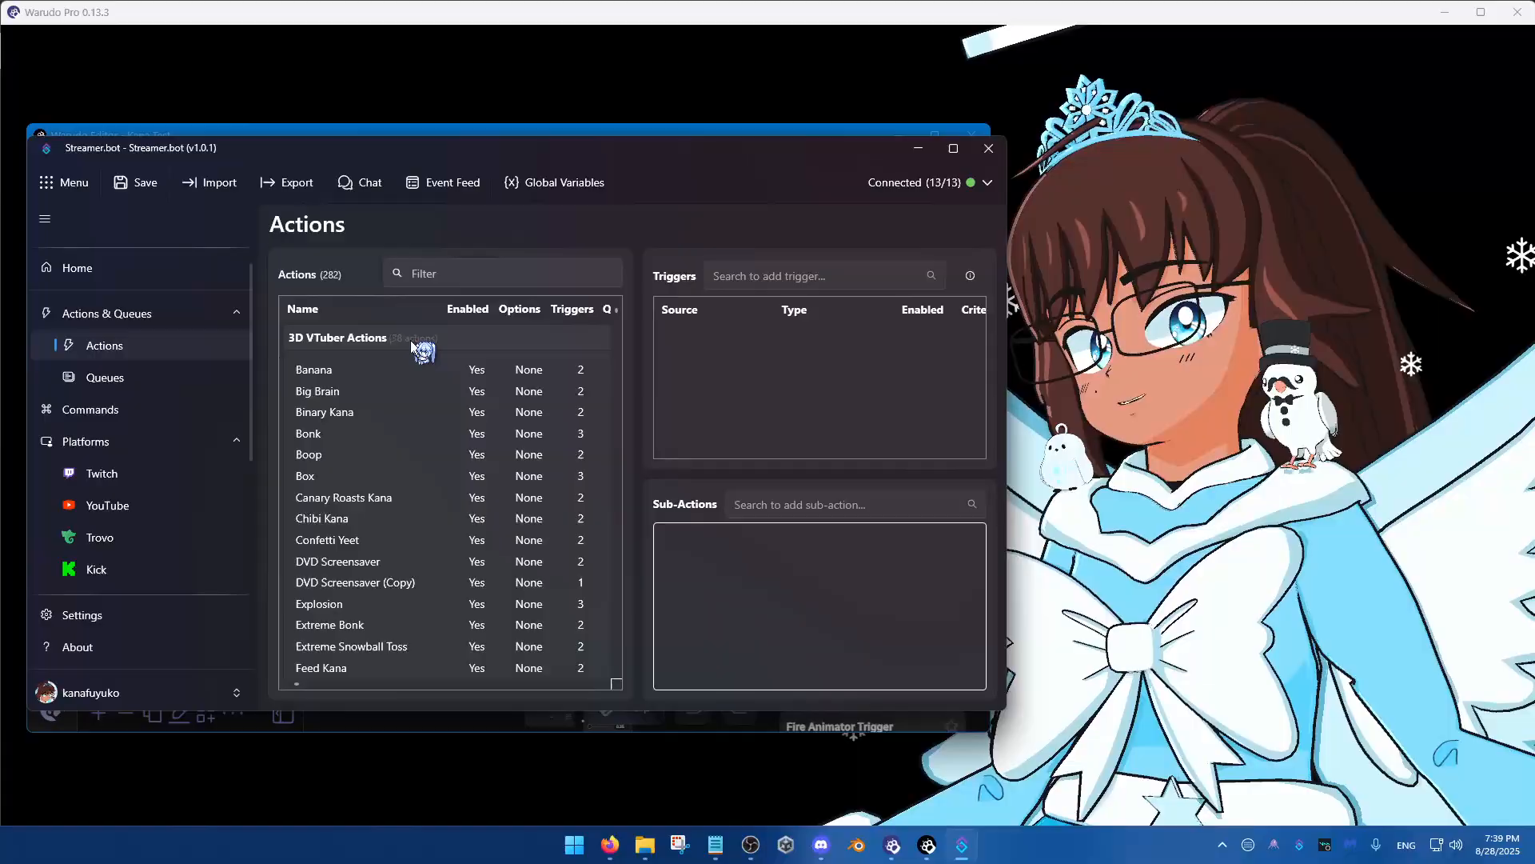
left_click(352, 391)
left_click(339, 476)
left_click(347, 540)
left_click(368, 434)
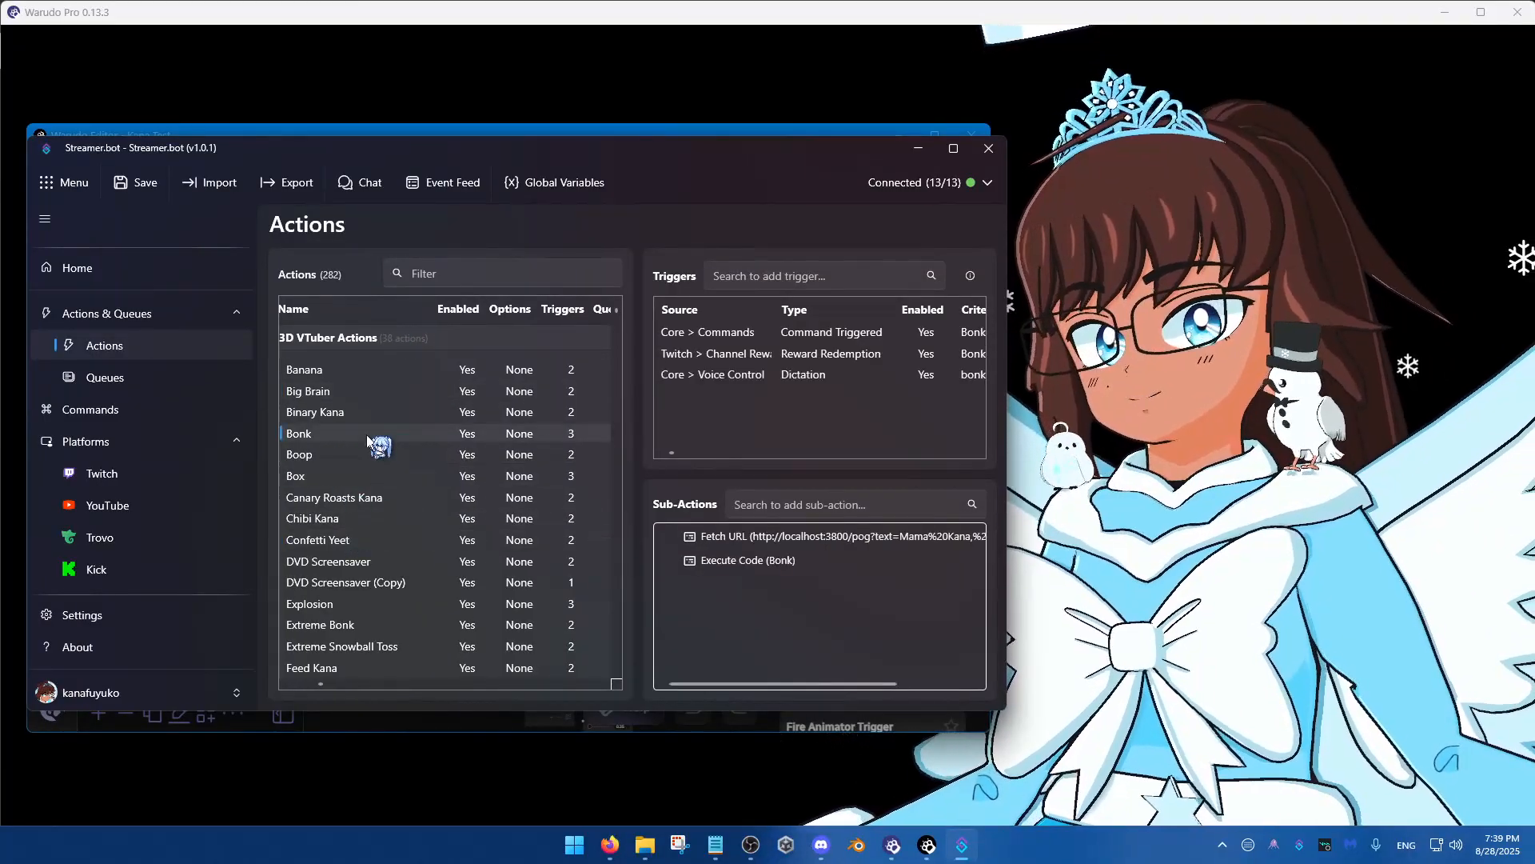
Inspect the triggers and sub-actions of the Big Brain and Box actions, and collapse the 3D VTuber Actions group
left_click(344, 391)
left_click(339, 370)
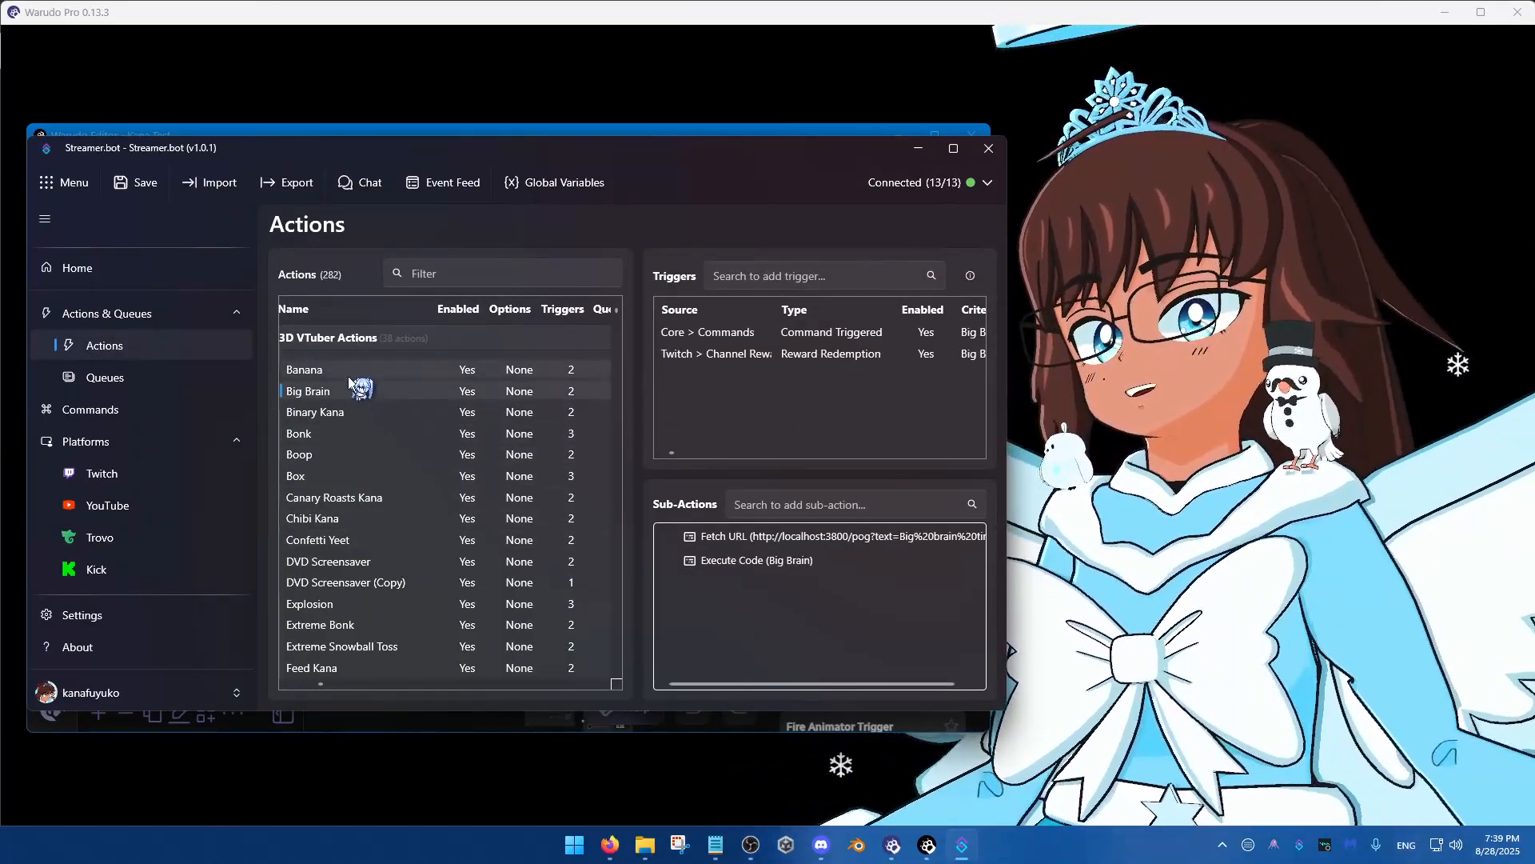
left_click(344, 477)
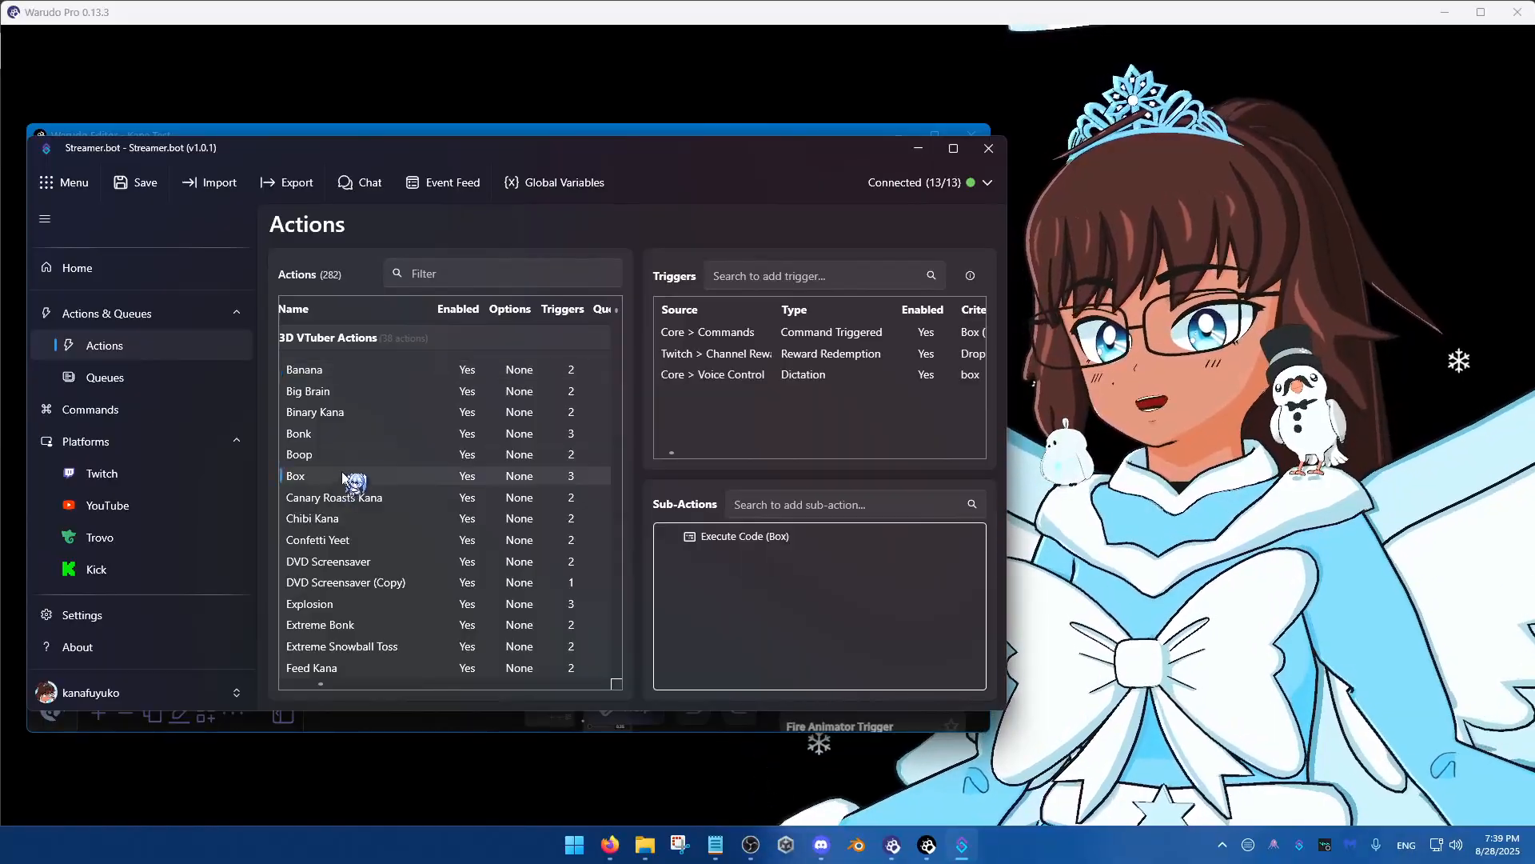
right_click(784, 359)
left_click(828, 376)
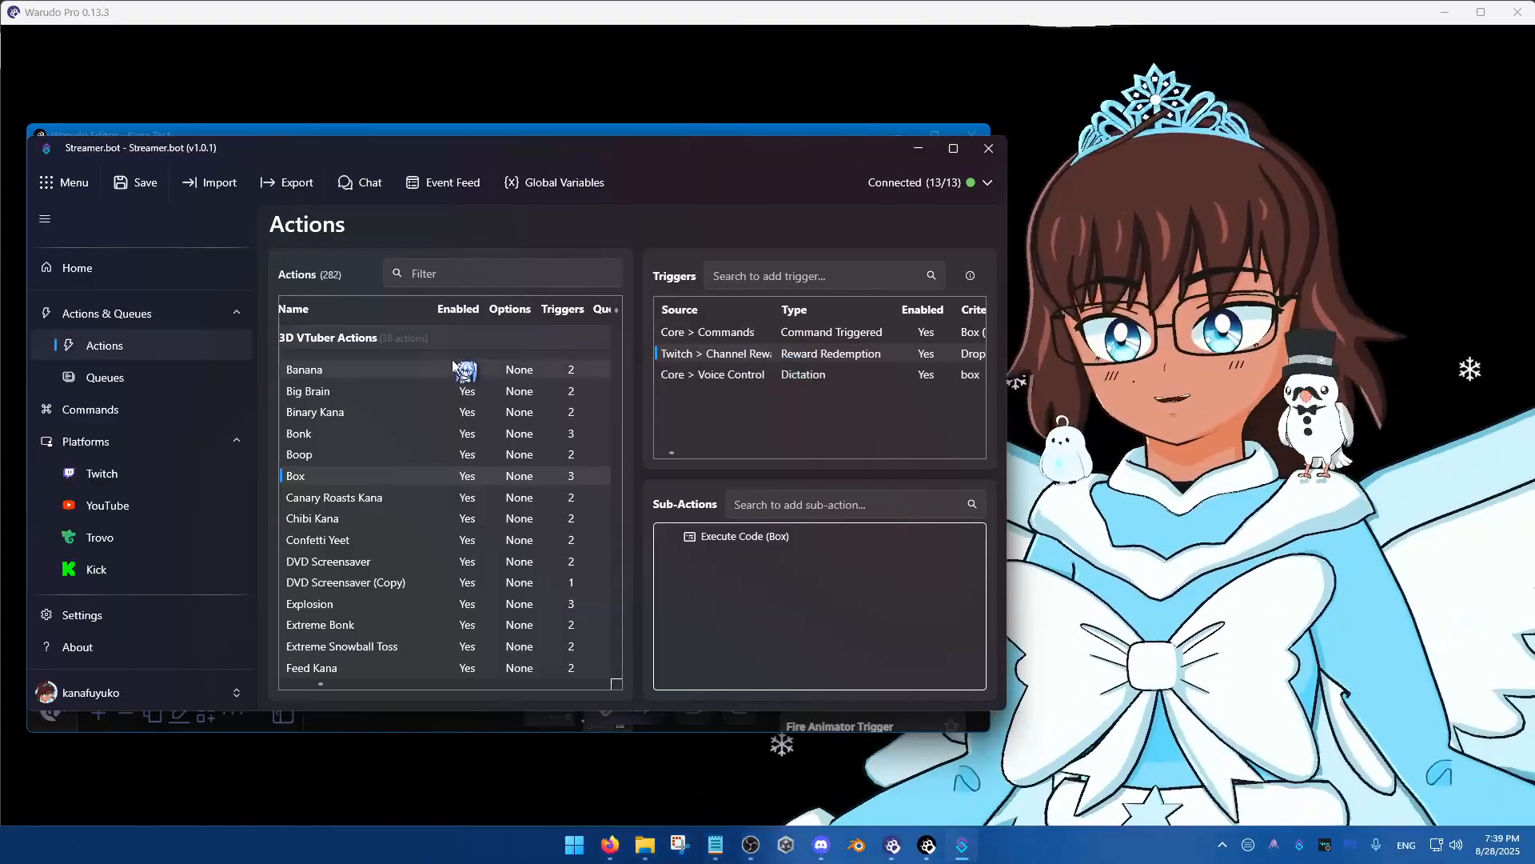
left_click(405, 344)
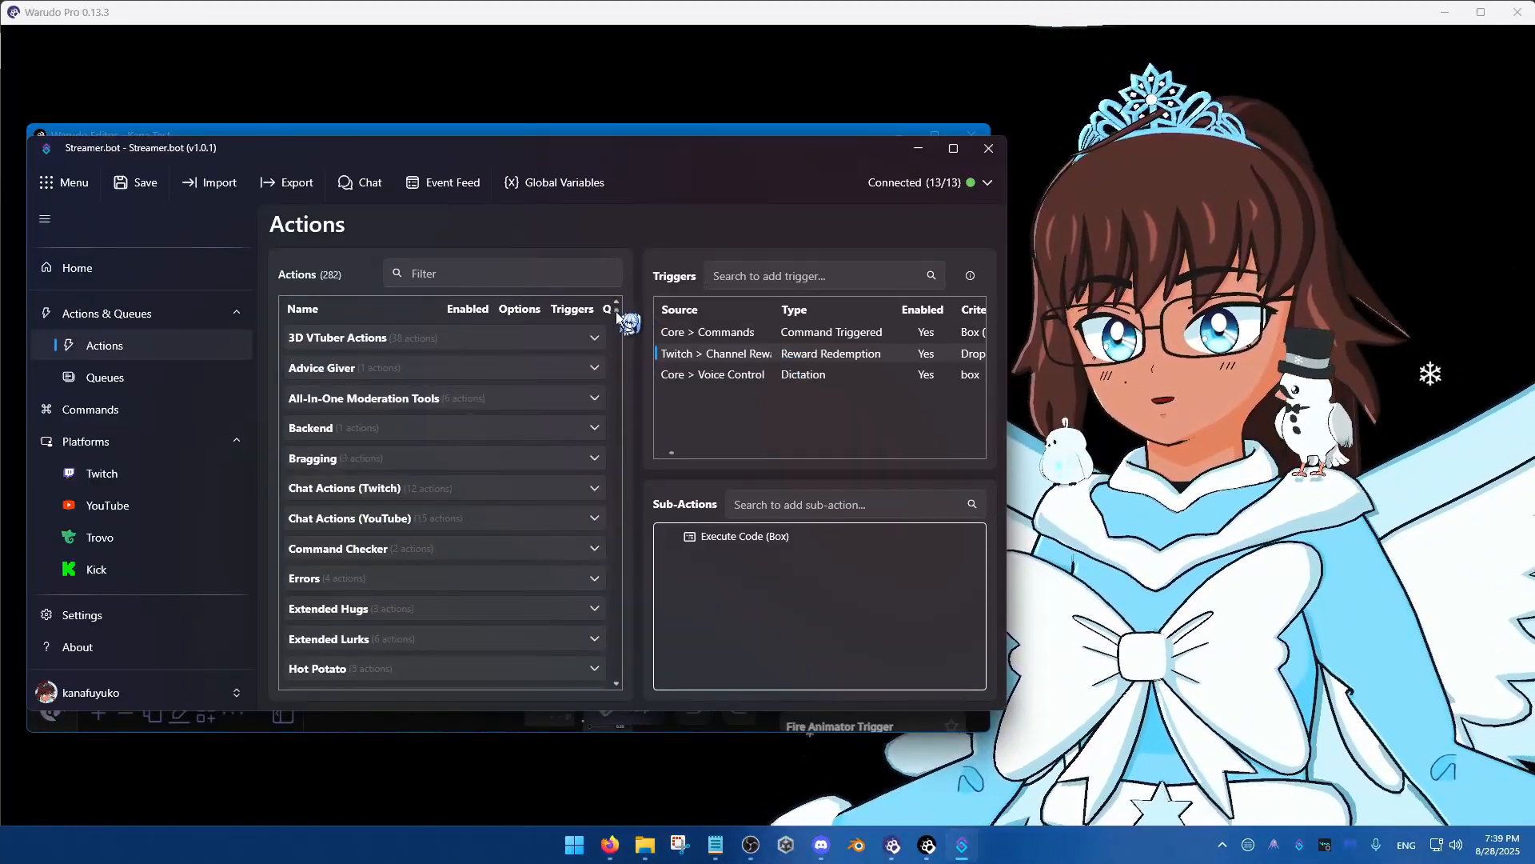
Expand the YouTube Points System group, widen the window, and look through the group's actions
left_click_drag(615, 311, 617, 681)
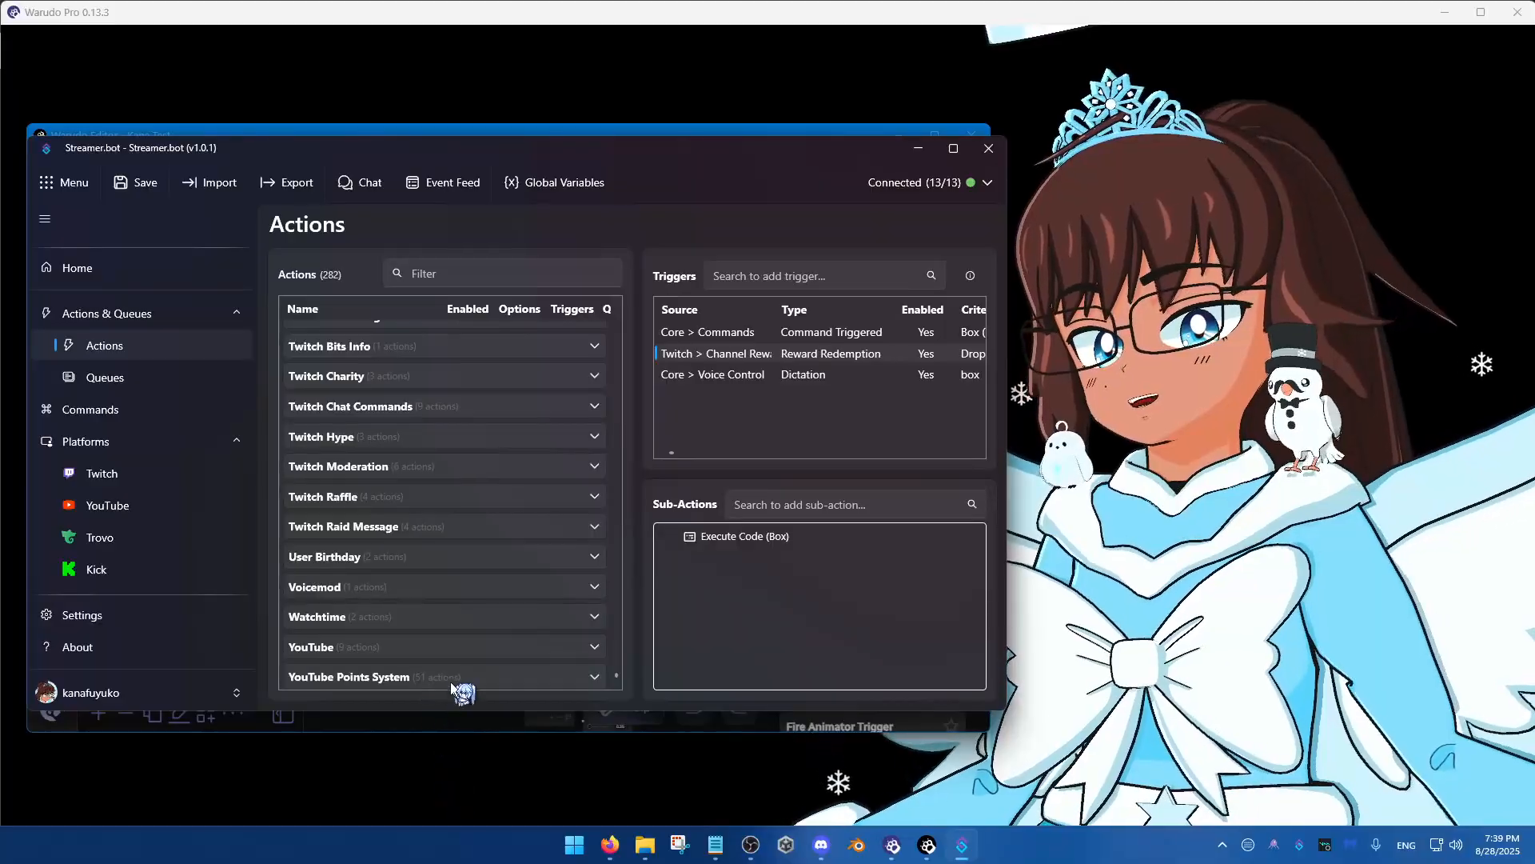
left_click(452, 678)
scroll(432, 608, "down", 3)
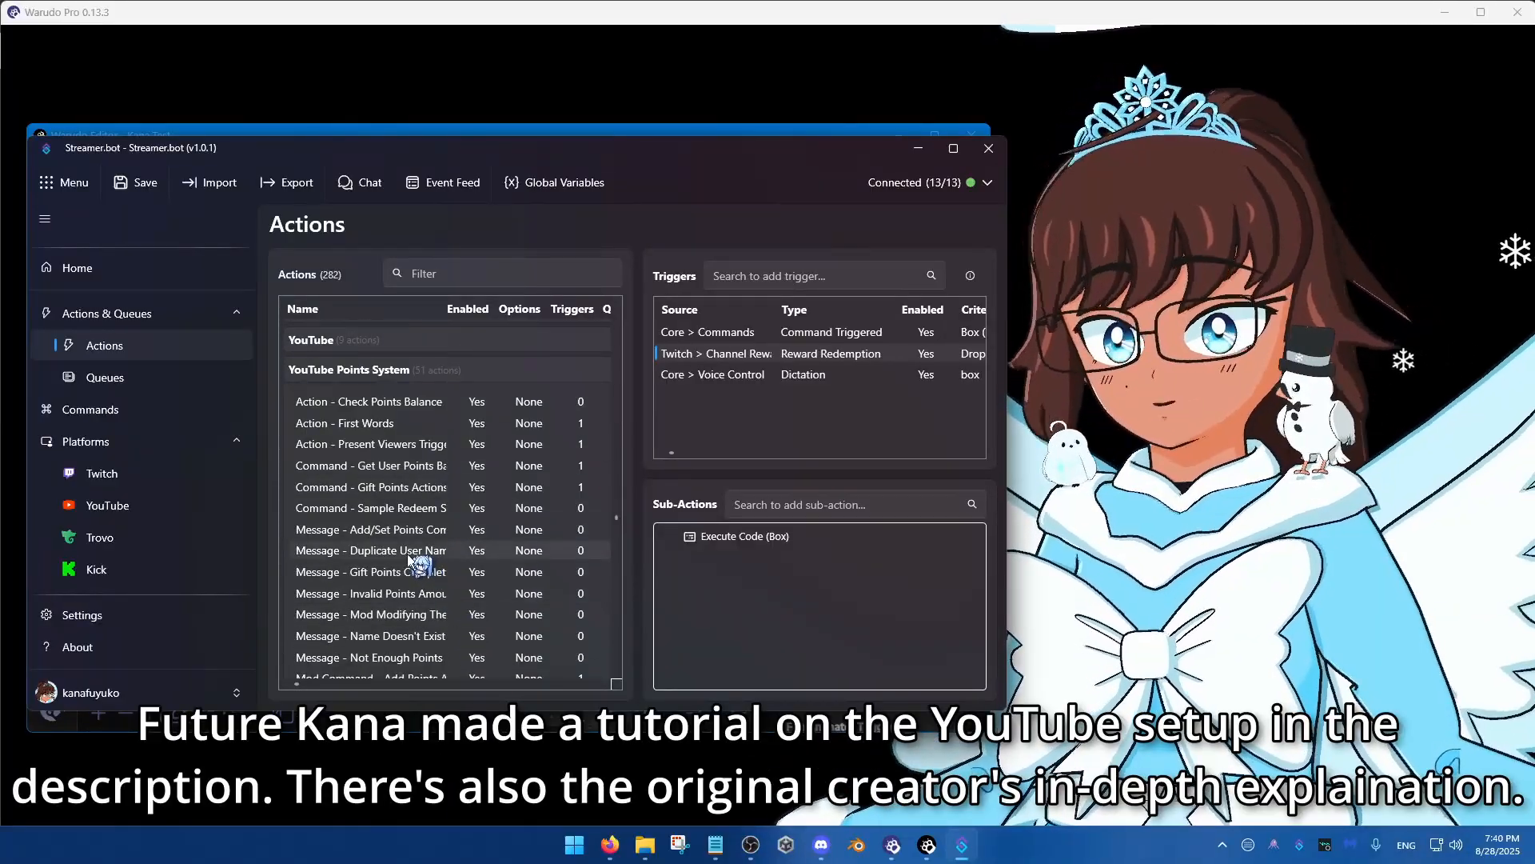
scroll(410, 559, "down", 3)
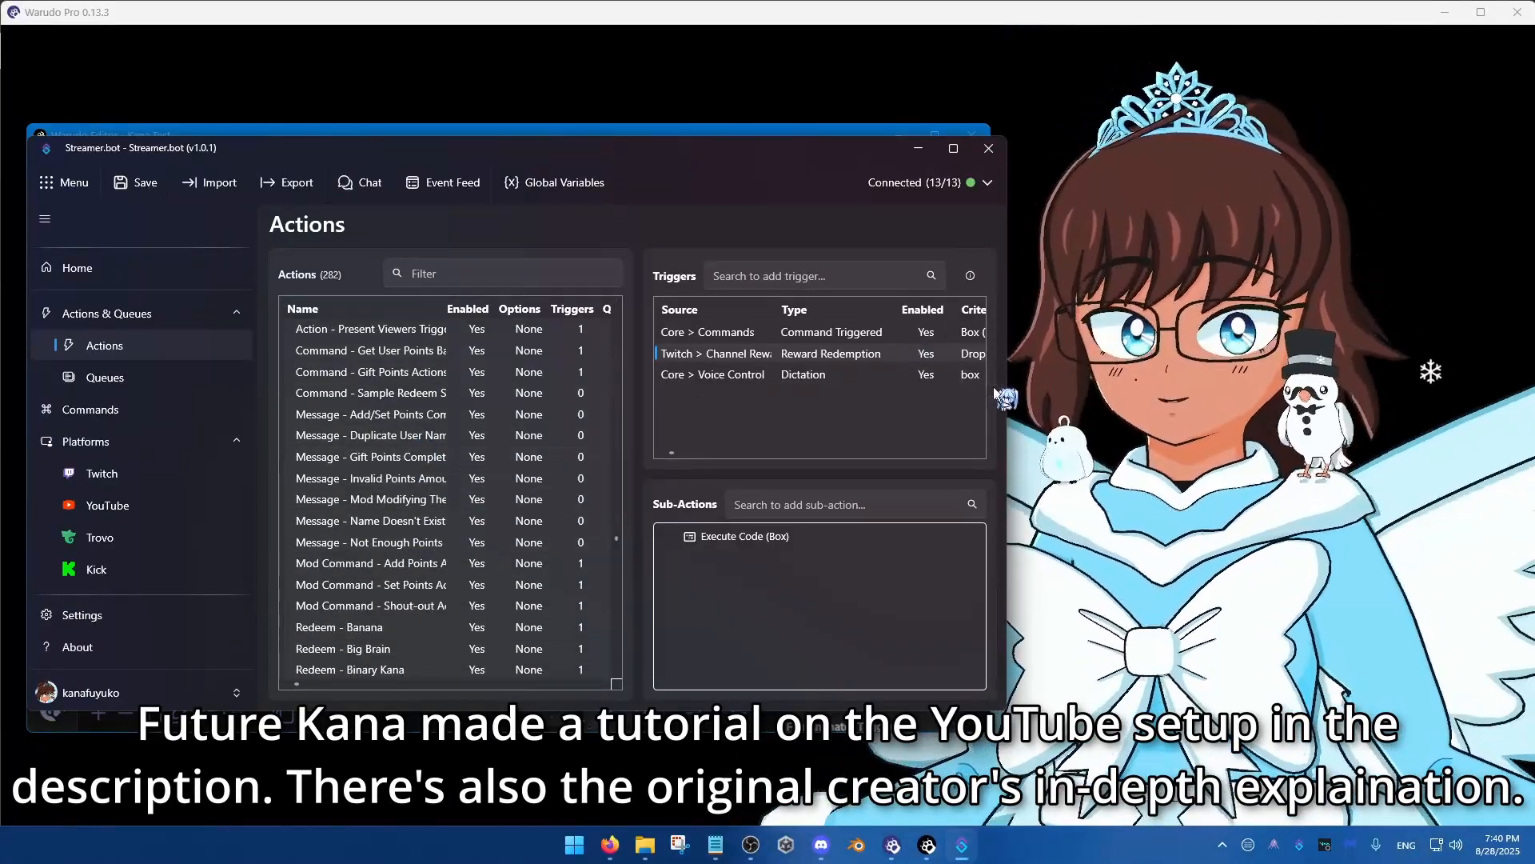
left_click_drag(1005, 404, 1066, 404)
scroll(402, 497, "up", 4)
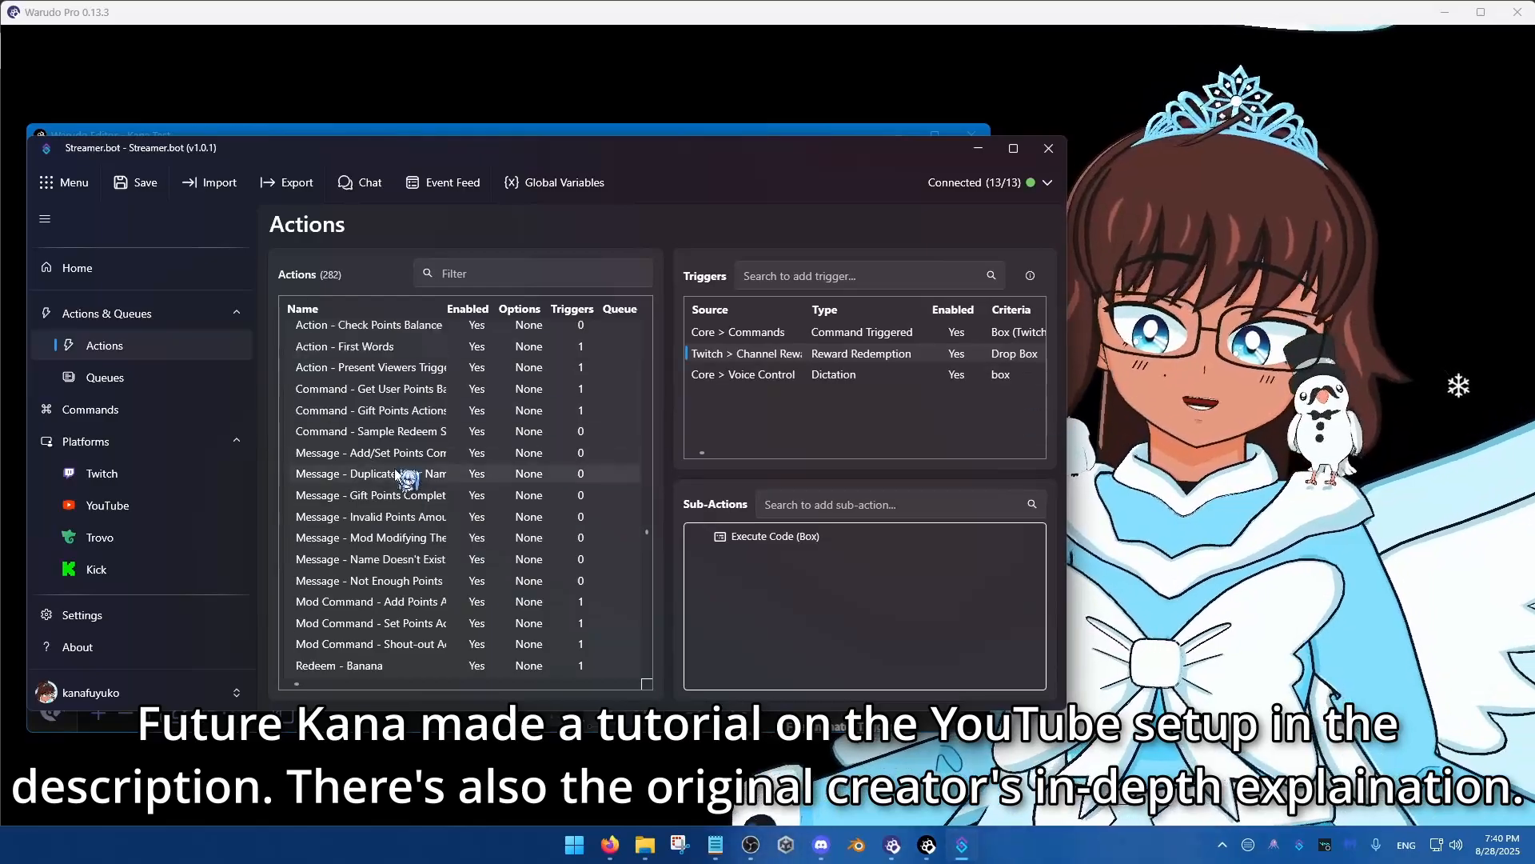
Inspect the sub-actions of Action - Check Points Balance and open Action - First Words in the YouTube Points System group
left_click(392, 562)
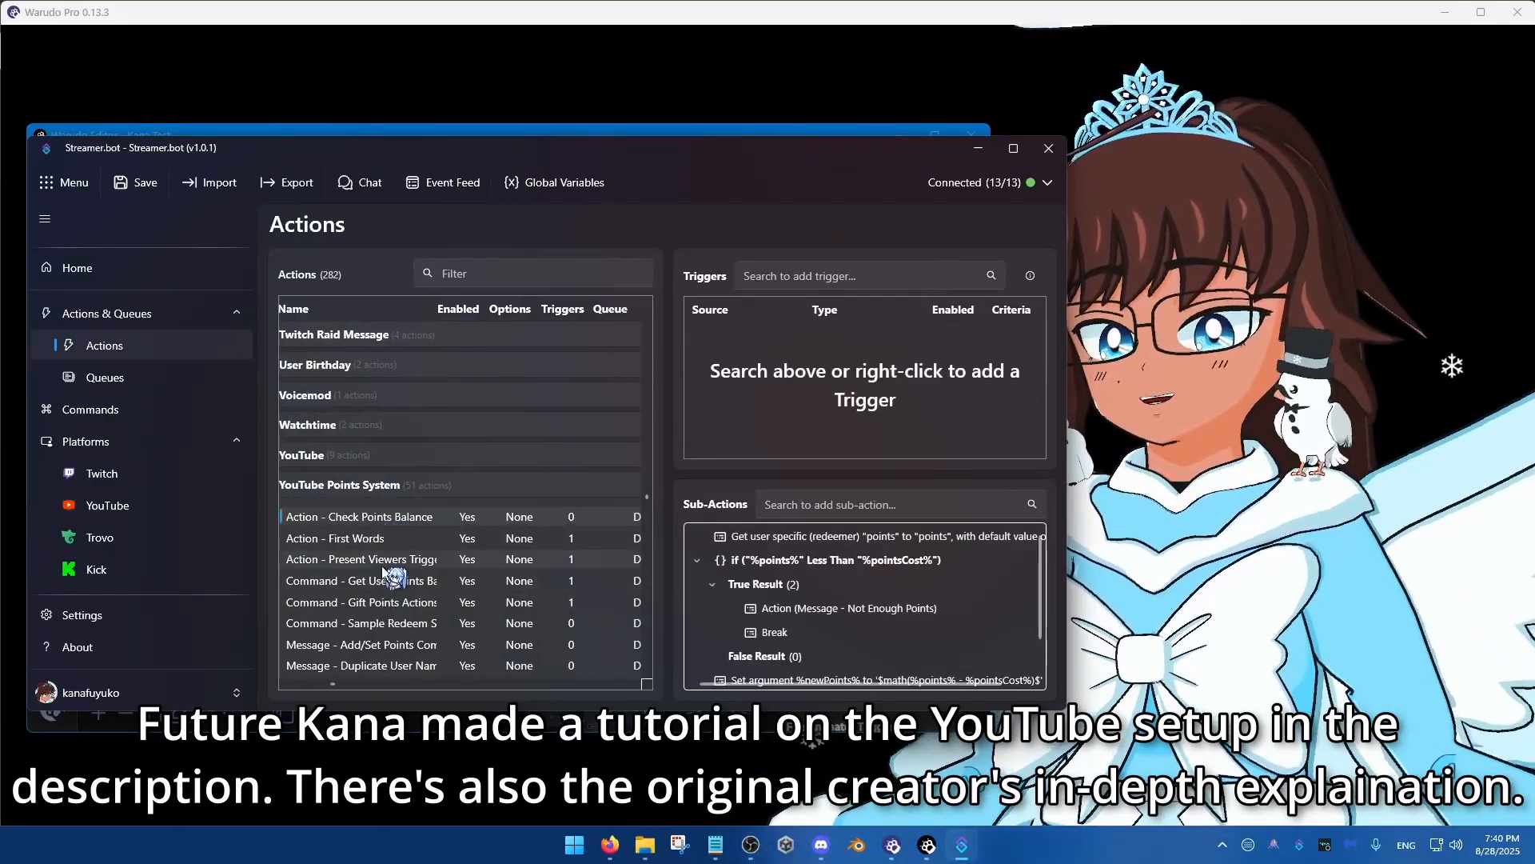
scroll(388, 563, "down", 2)
scroll(382, 560, "down", 2)
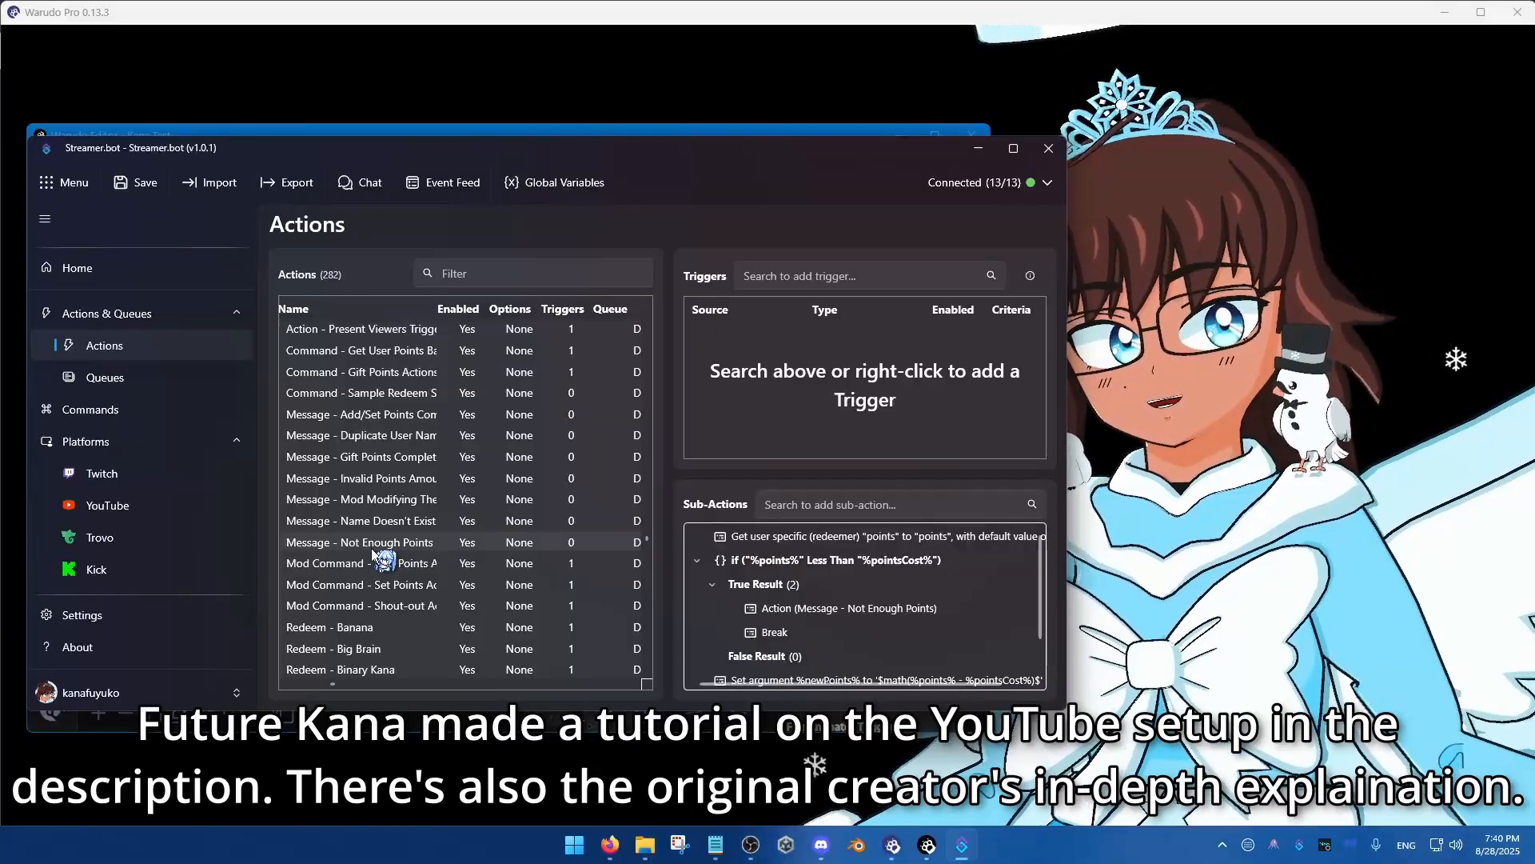
scroll(383, 557, "up", 3)
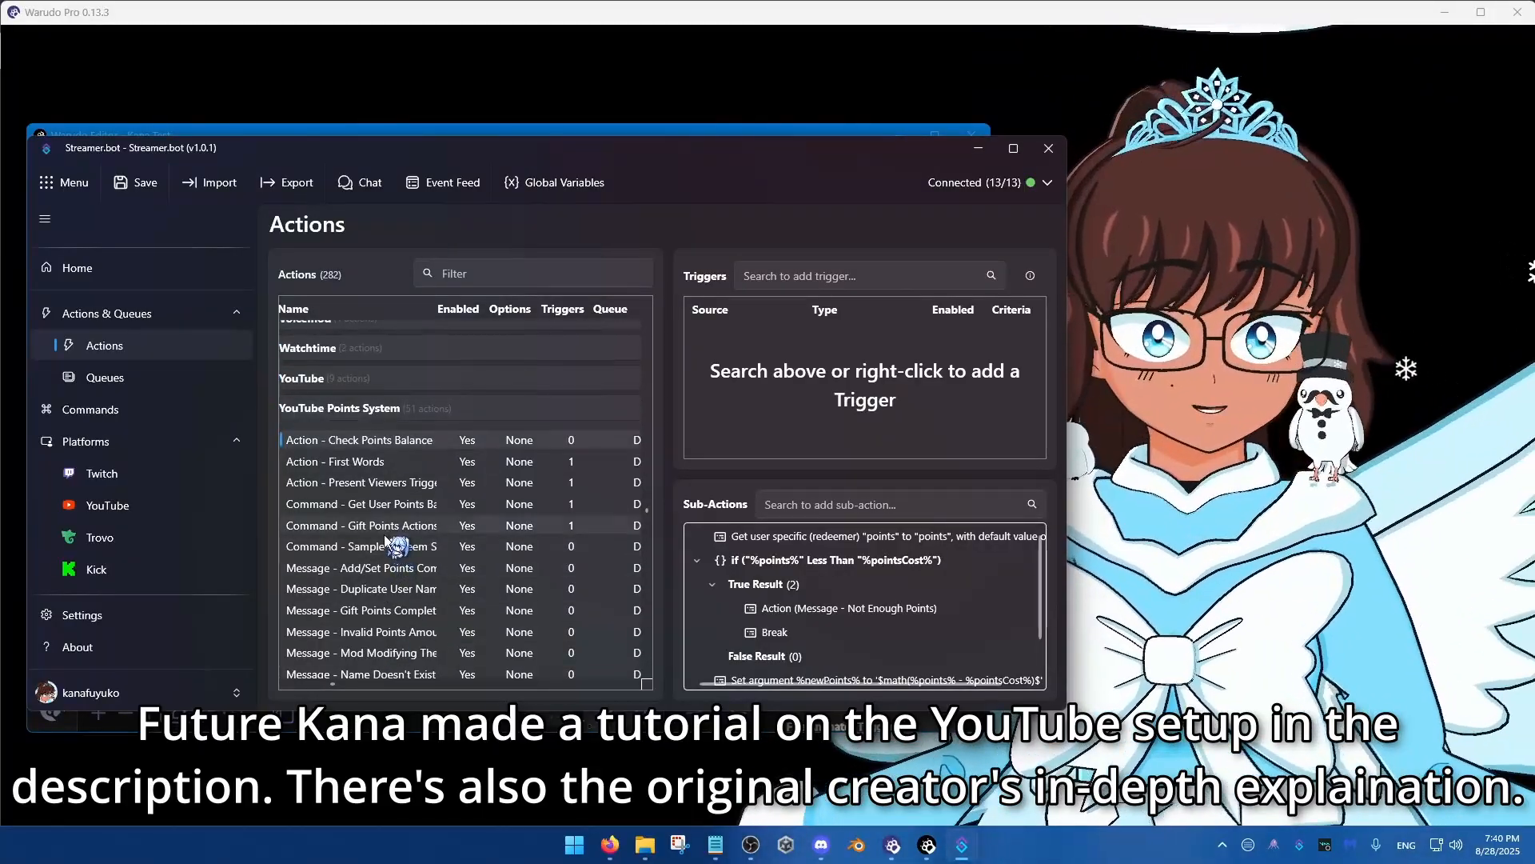
scroll(376, 532, "up", 2)
left_click(355, 500)
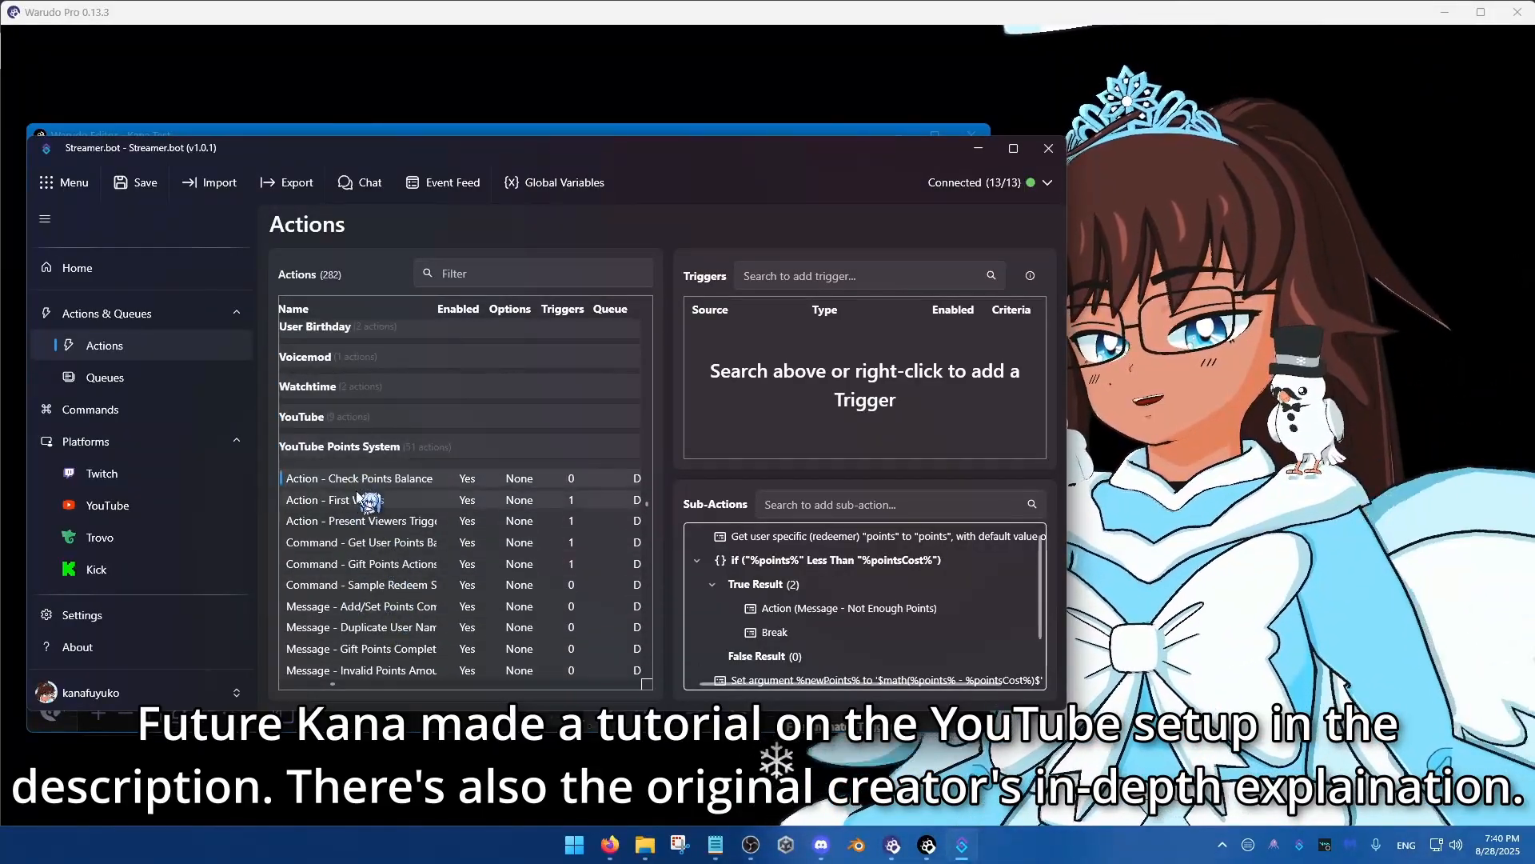
Inspect the trigger and sub-actions of Redeem - Boop, including its Execute Code entry, and collapse the YouTube Points System group
scroll(375, 527, "down", 9)
scroll(388, 512, "down", 3)
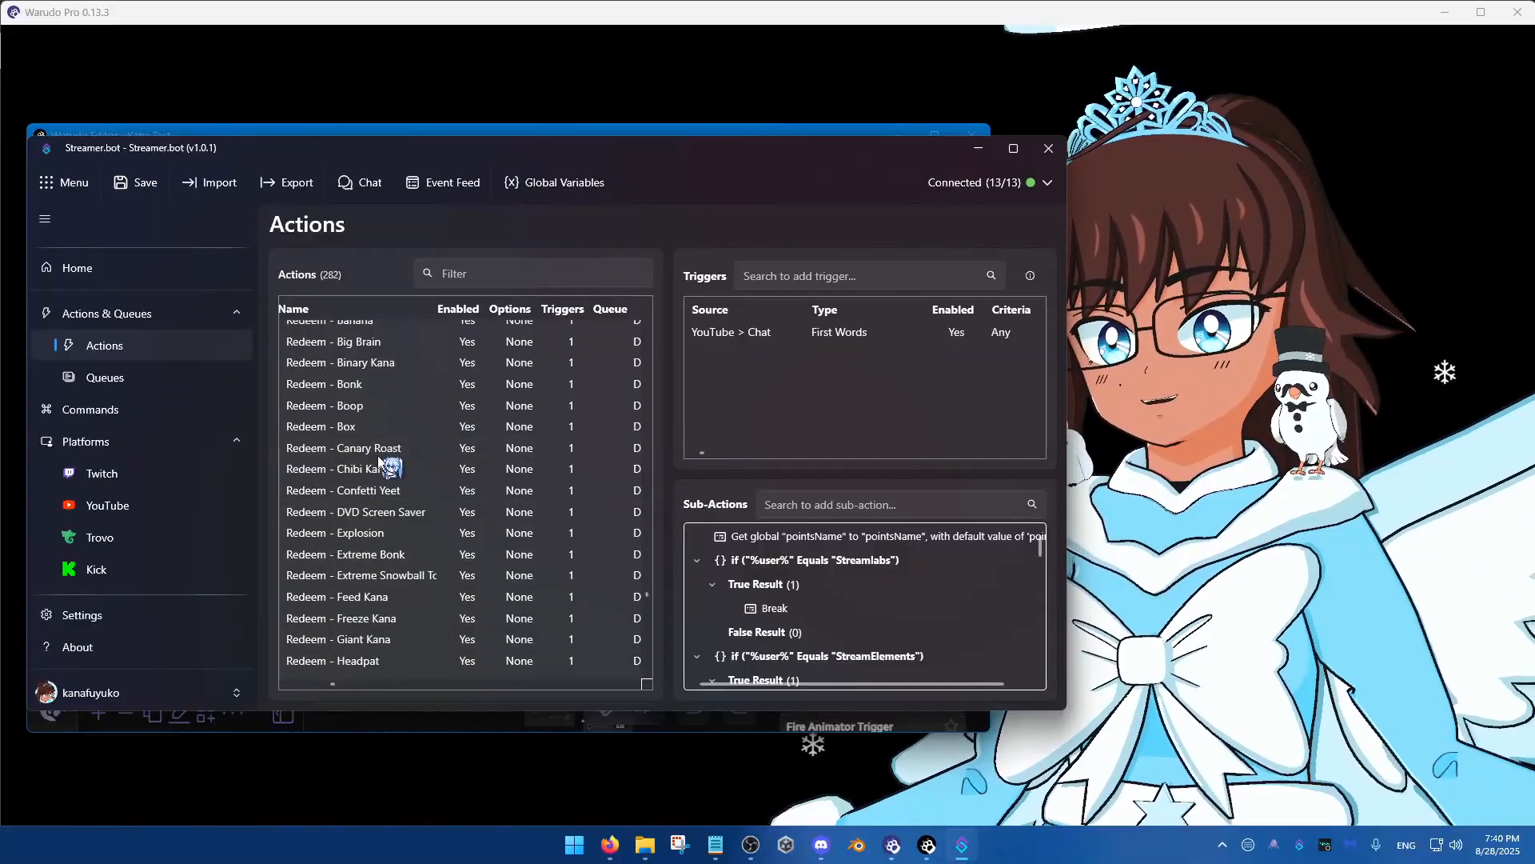
left_click(360, 405)
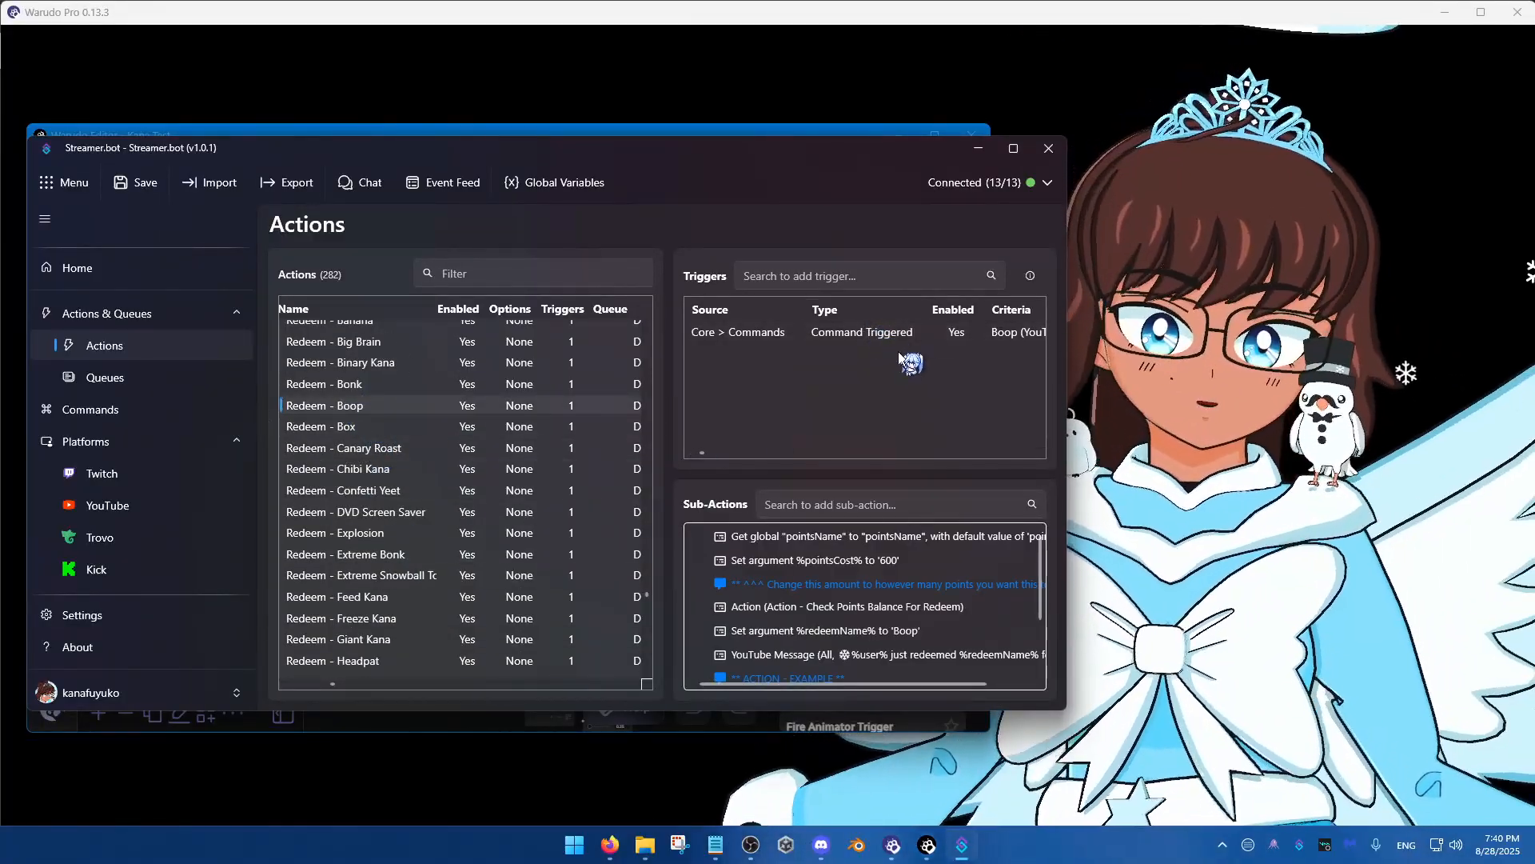
scroll(880, 624, "down", 2)
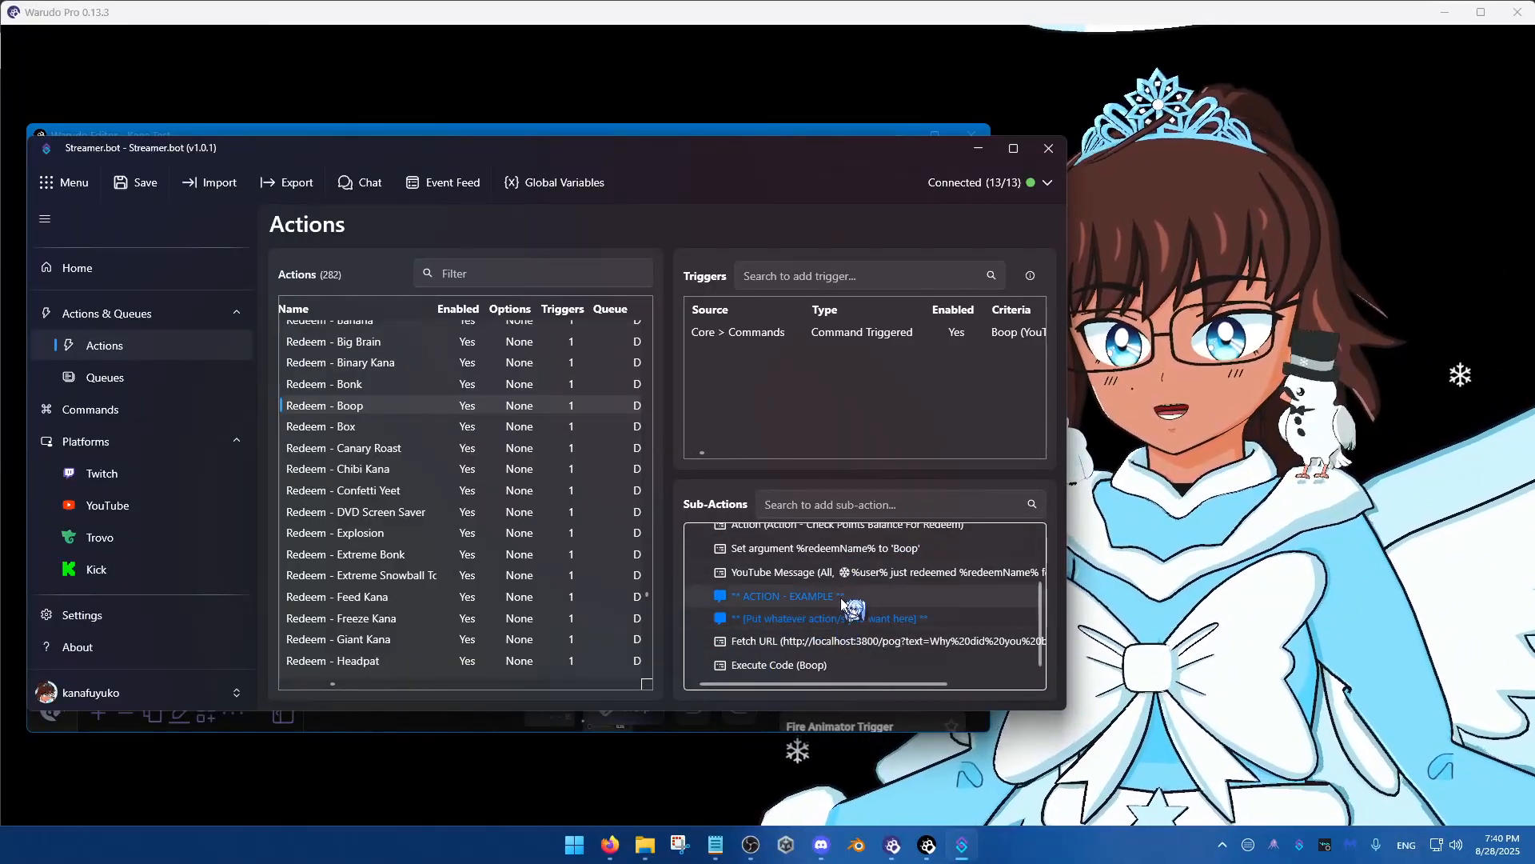
left_click(816, 664)
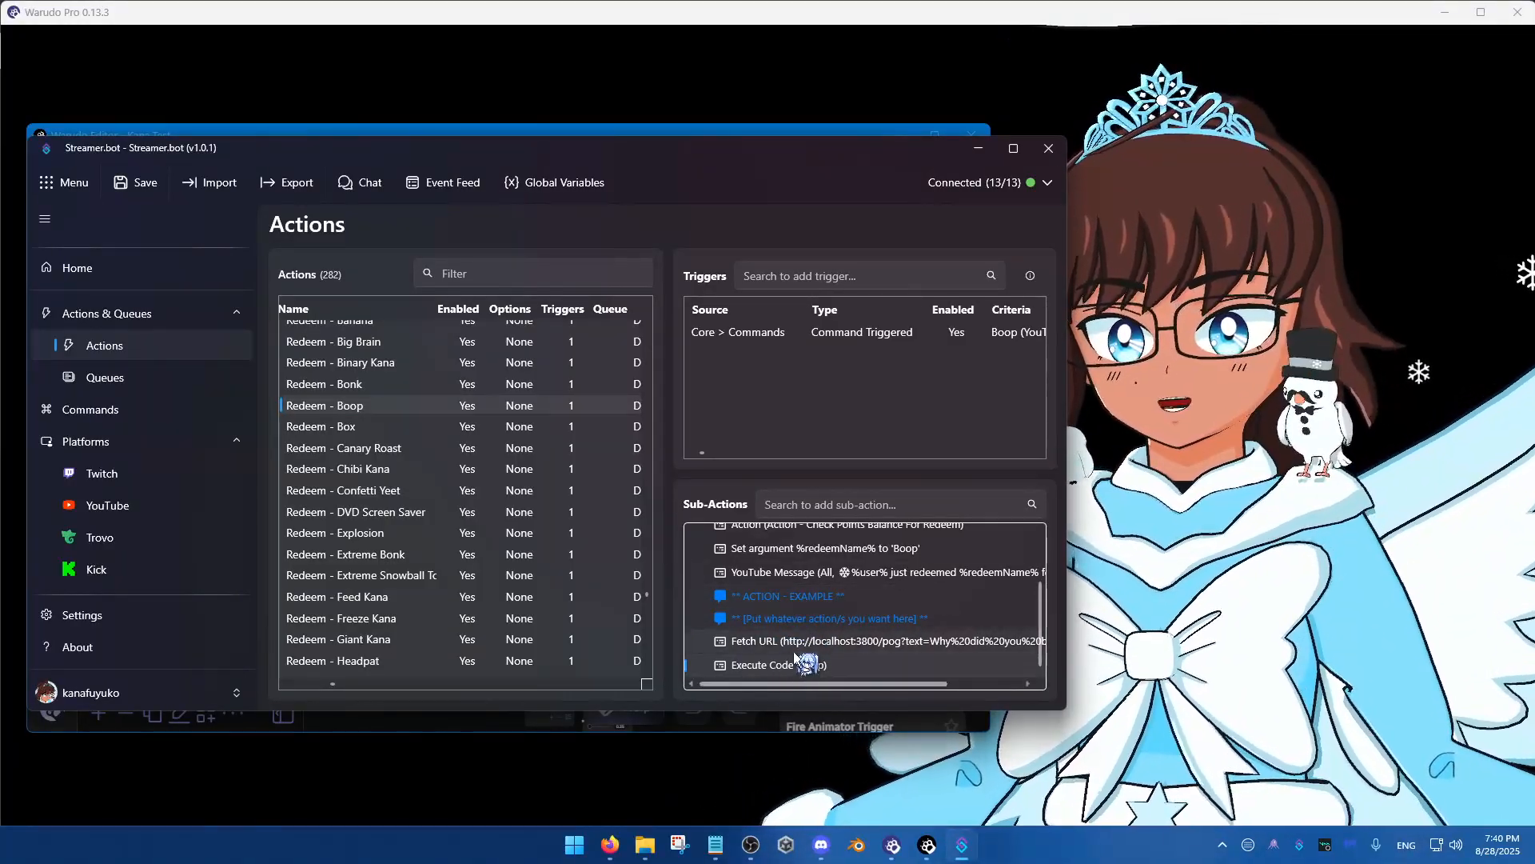
scroll(792, 639, "up", 3)
scroll(579, 439, "up", 15)
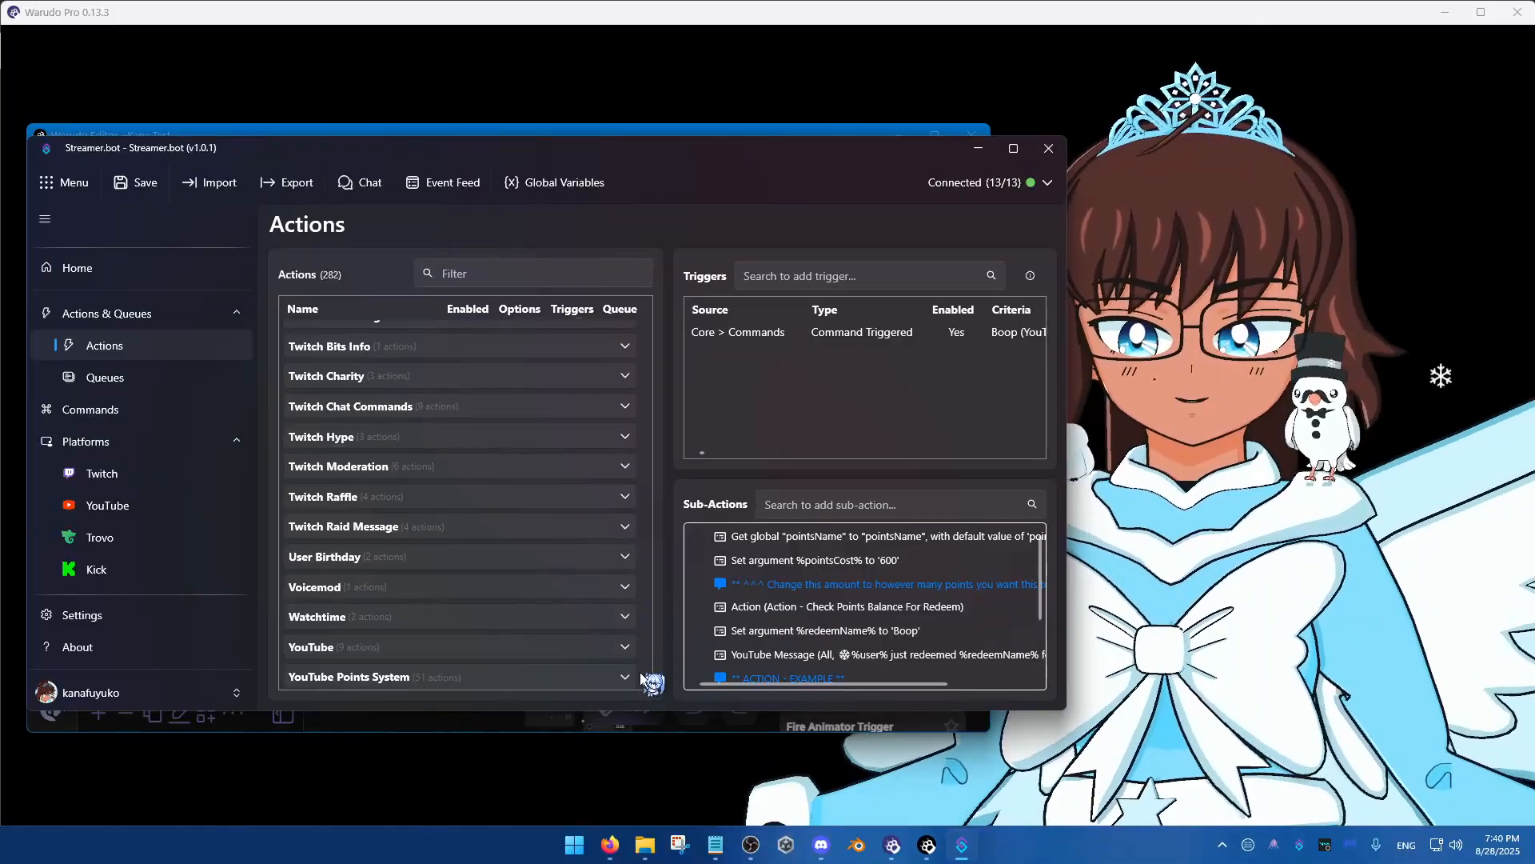
scroll(649, 680, "up", 10)
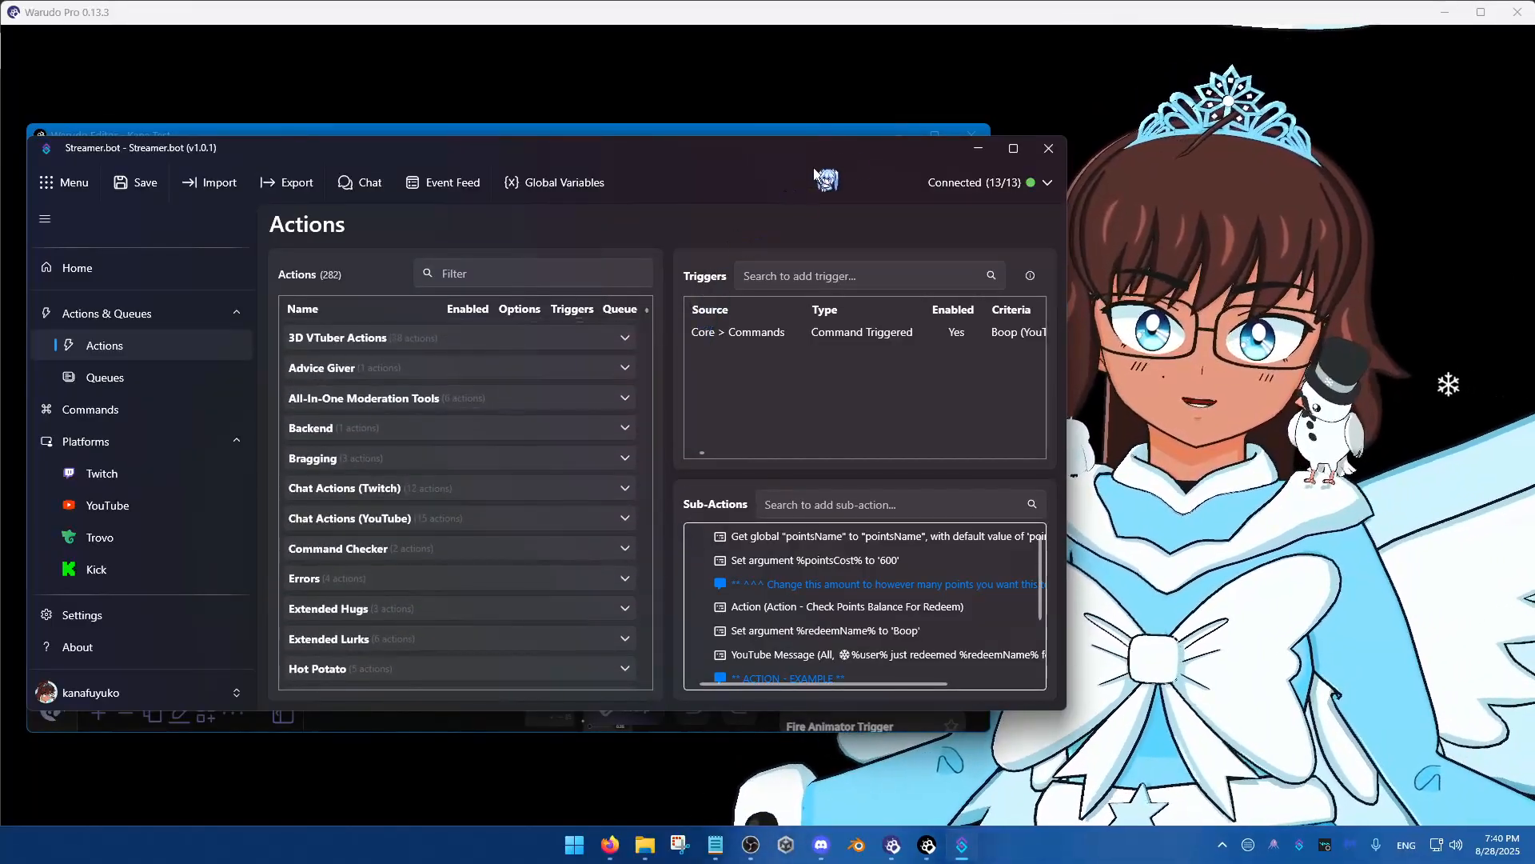
Expand 3D VTuber Actions and inspect the triggers and OBS source filter sub-actions of the Binary Kana action
left_click_drag(870, 150, 870, 162)
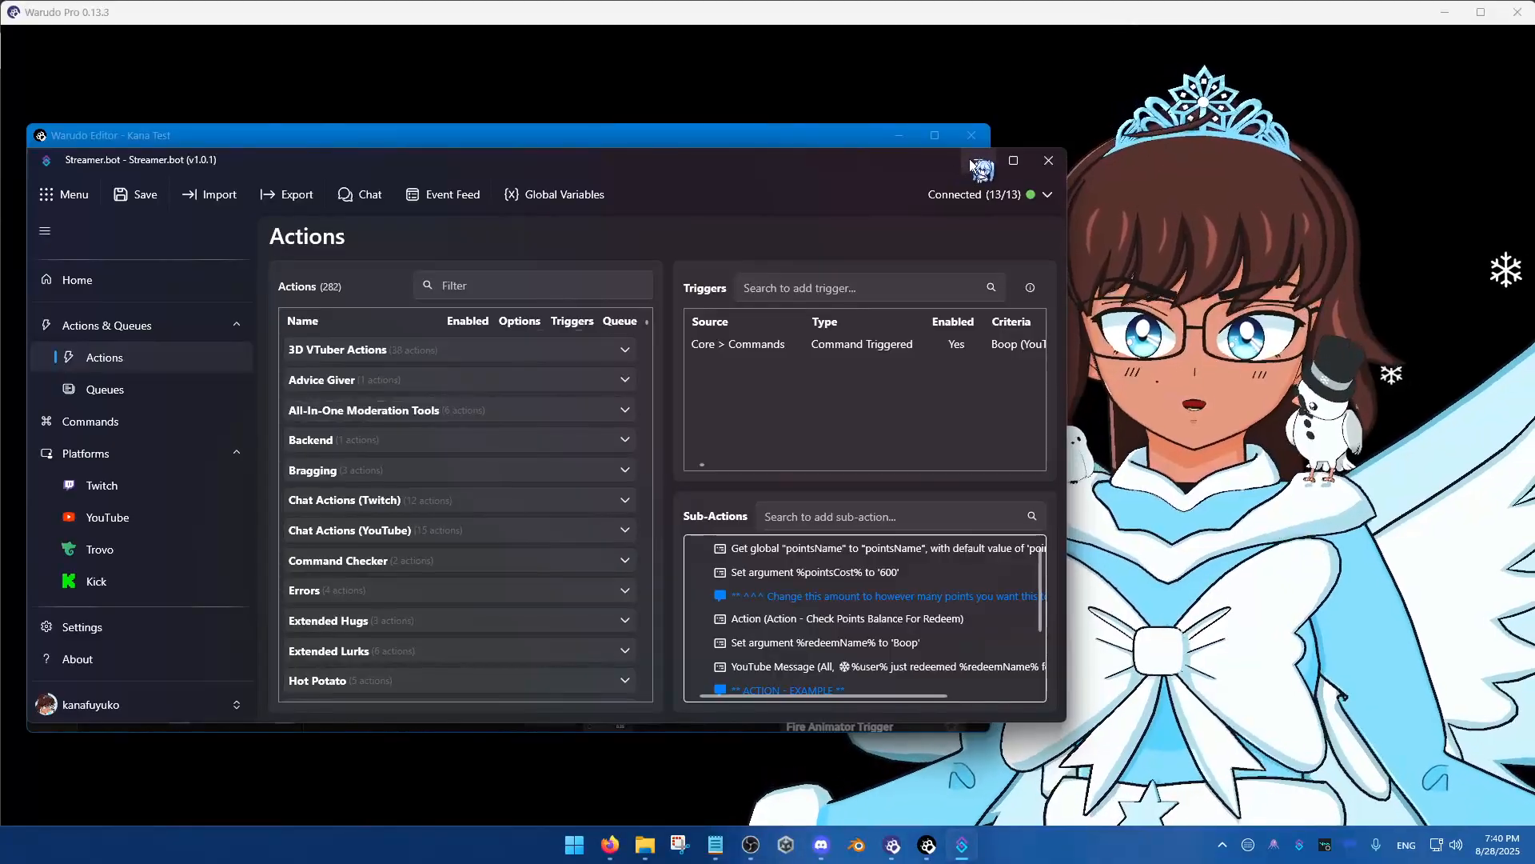
left_click_drag(946, 166, 959, 168)
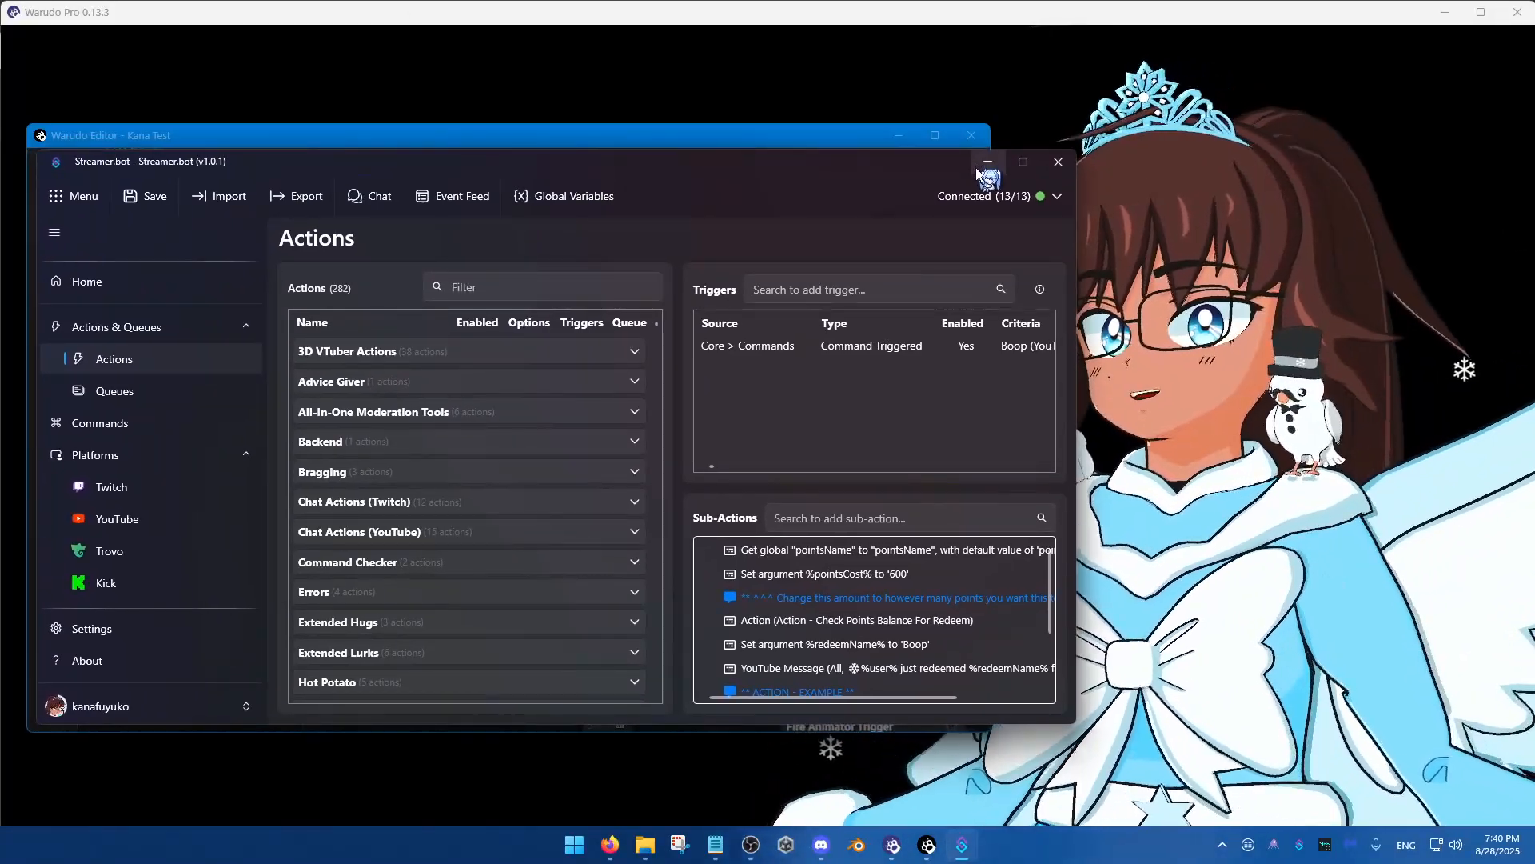
left_click(499, 350)
left_click(411, 426)
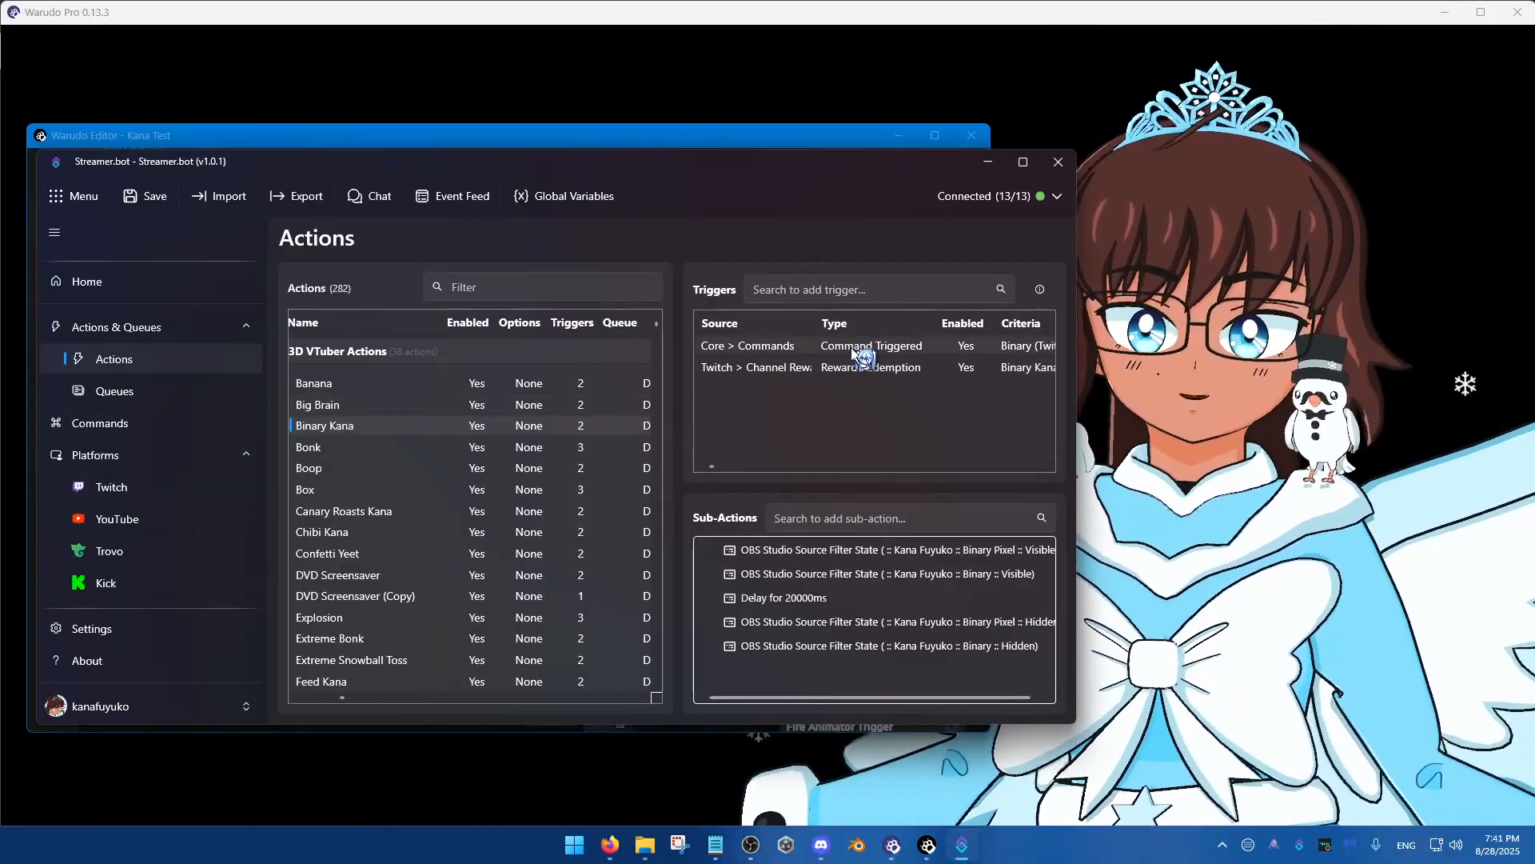
left_click(853, 369)
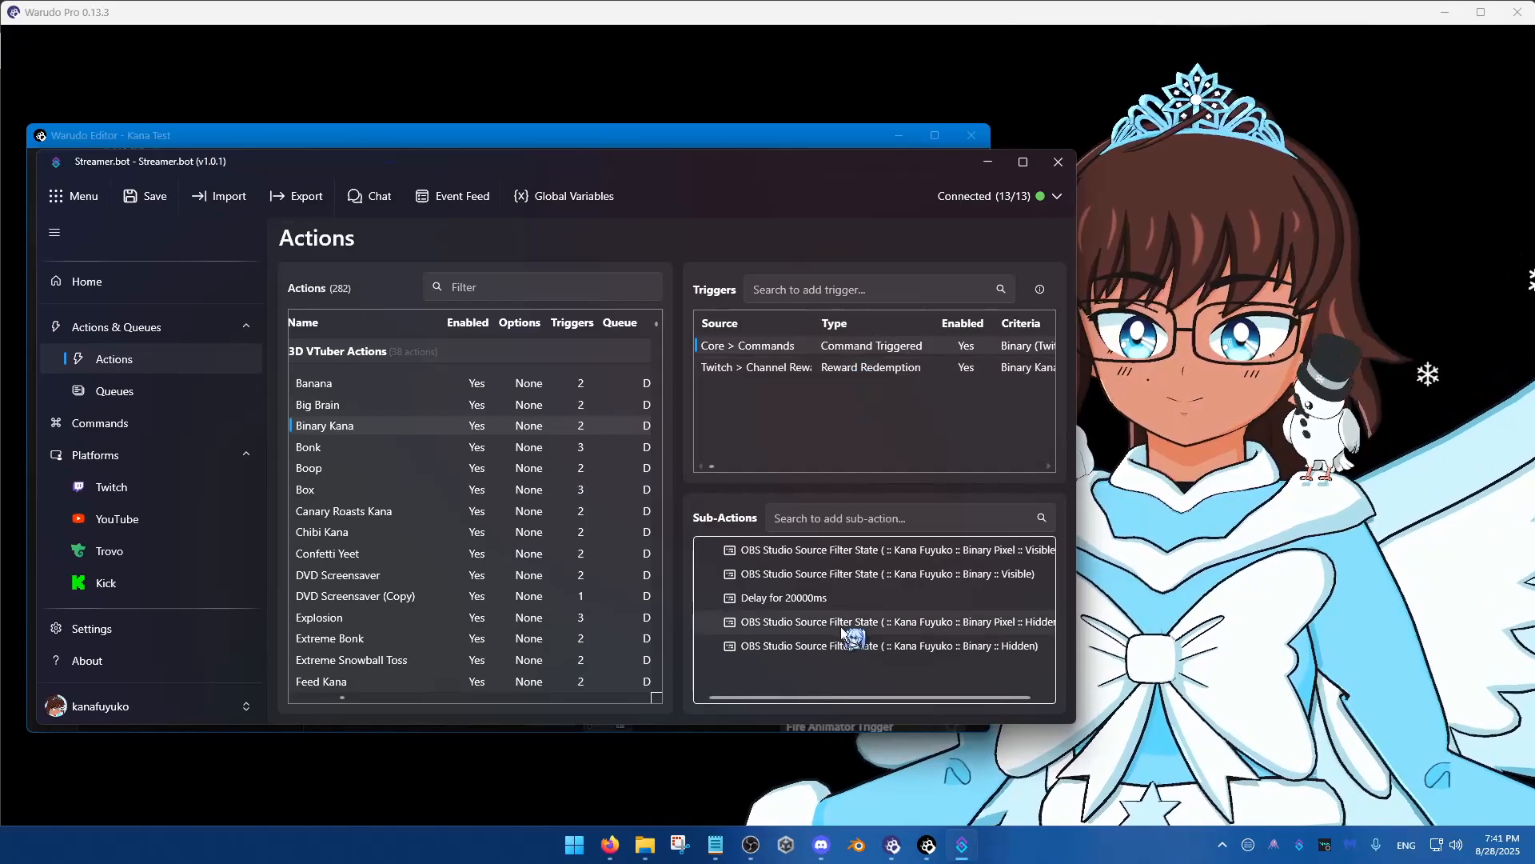
left_click(937, 607)
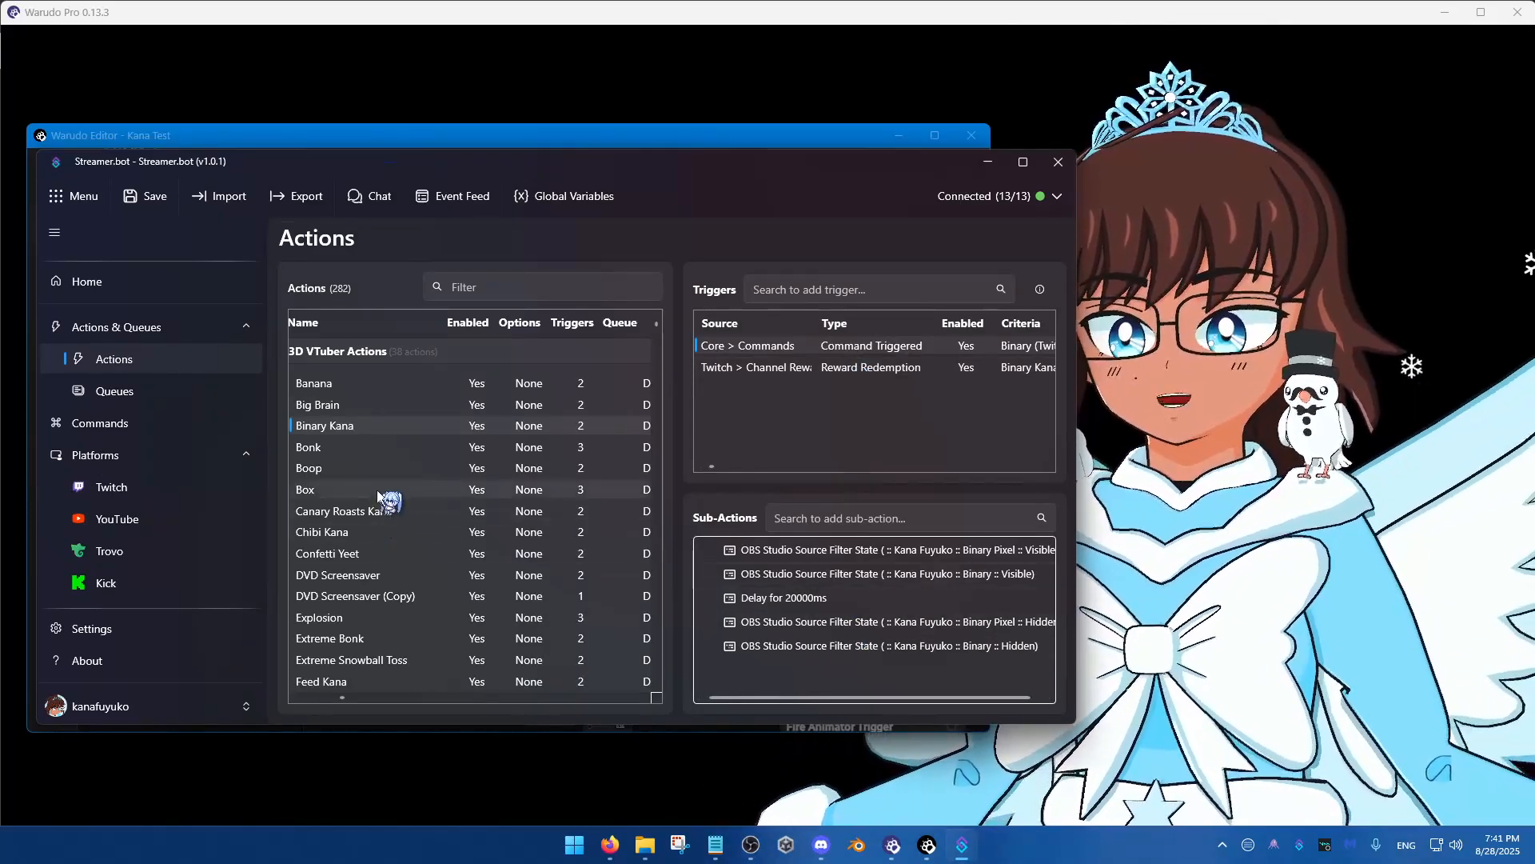
Compare the sub-actions of the Bonk action with those of the Binary Kana action
left_click(376, 447)
left_click(828, 574)
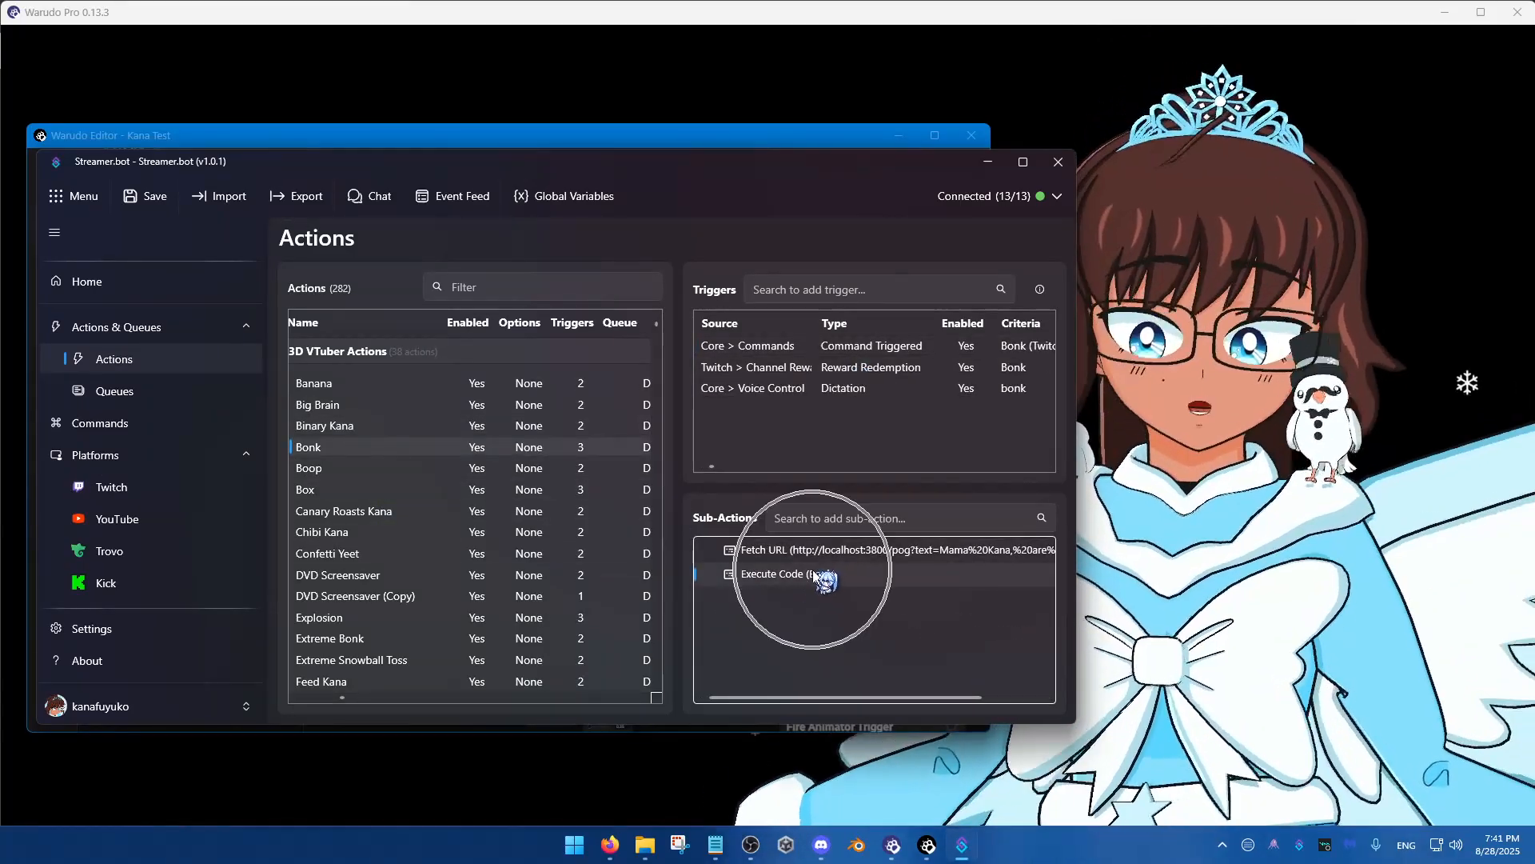
left_click(383, 425)
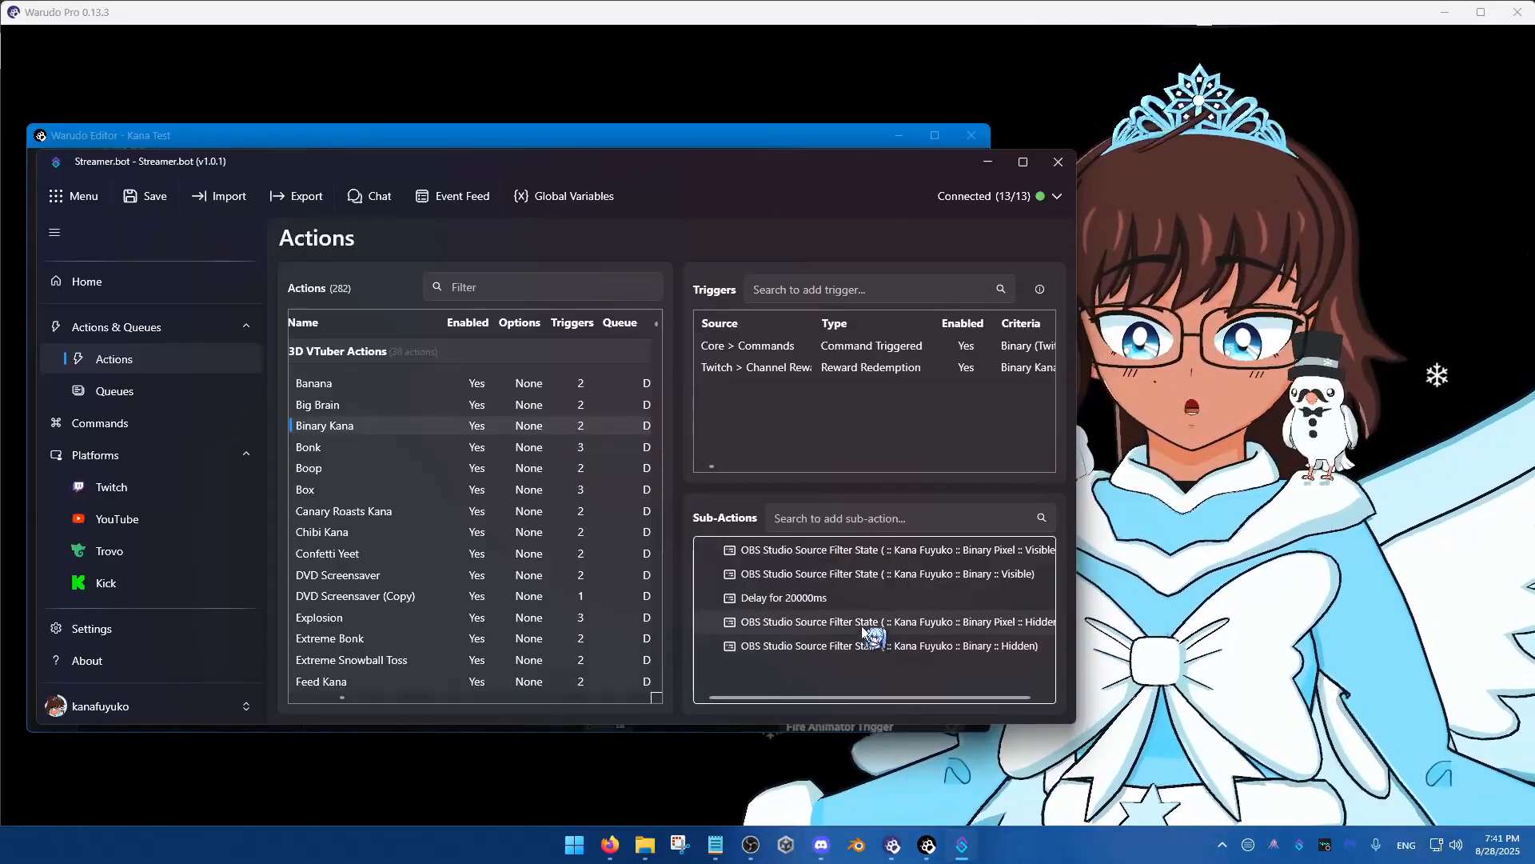
left_click(571, 446)
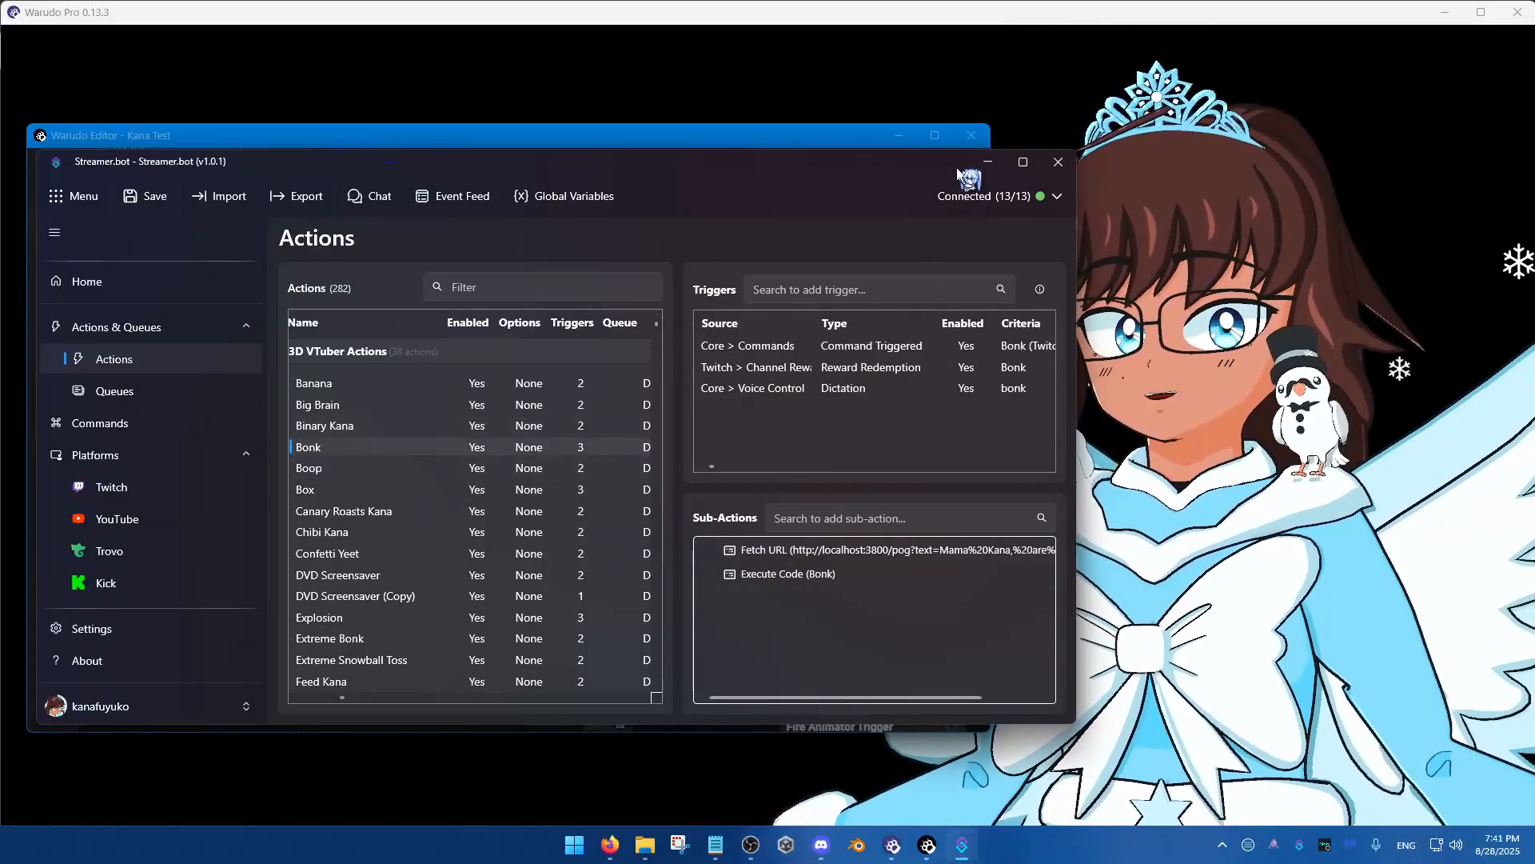
Switch to the Warudo editor and examine the WebSocket message, string switch and loop nodes in the Throw Redeem blueprint
left_click(988, 161)
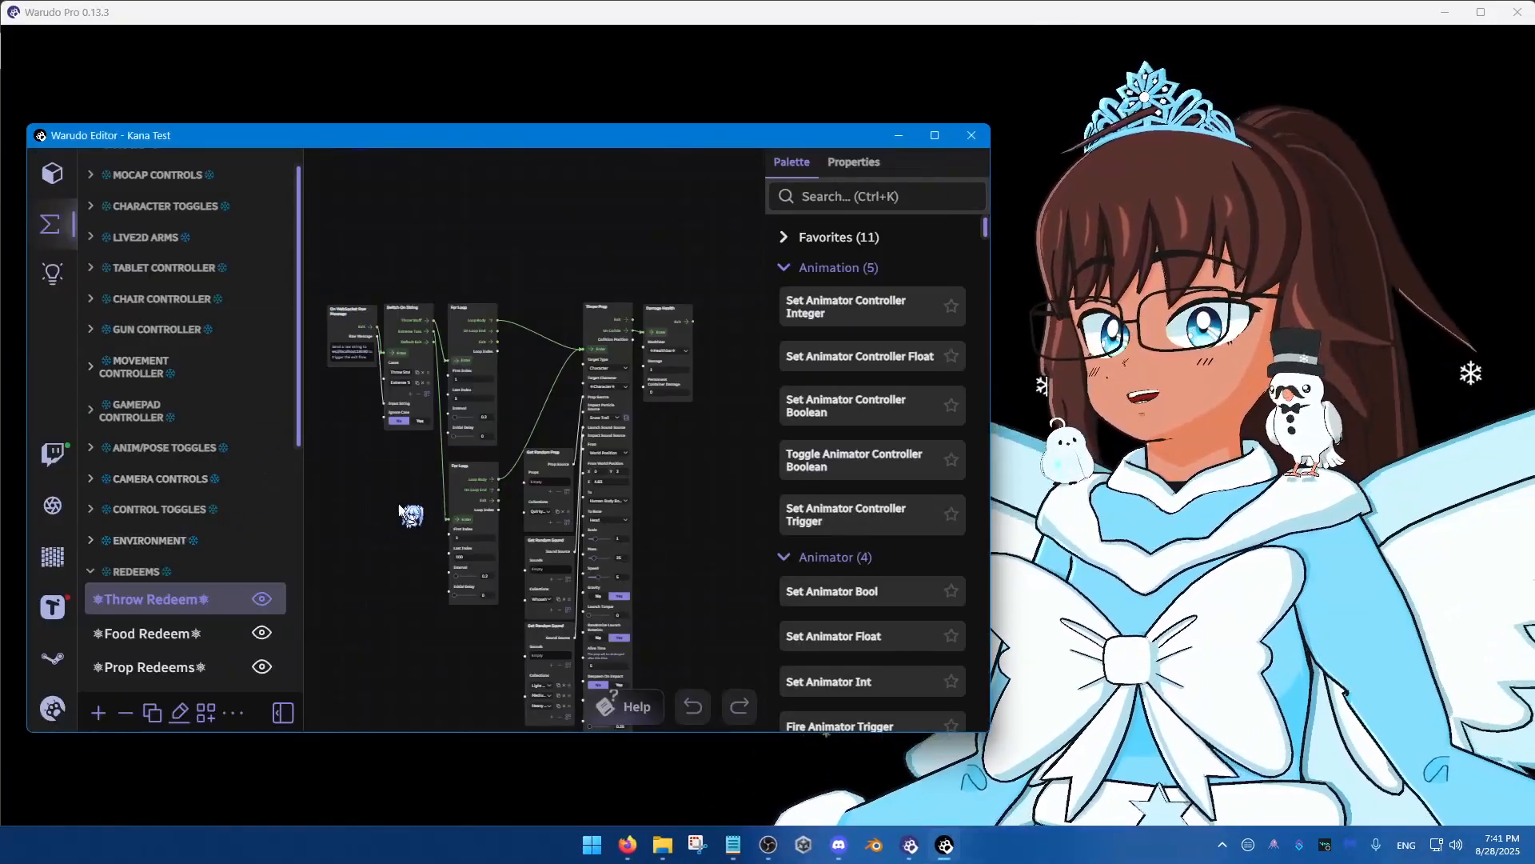
left_click_drag(411, 512, 481, 549)
scroll(442, 499, "up", 3)
scroll(440, 524, "down", 2)
scroll(427, 498, "down", 1)
scroll(452, 458, "up", 3)
scroll(486, 563, "up", 2)
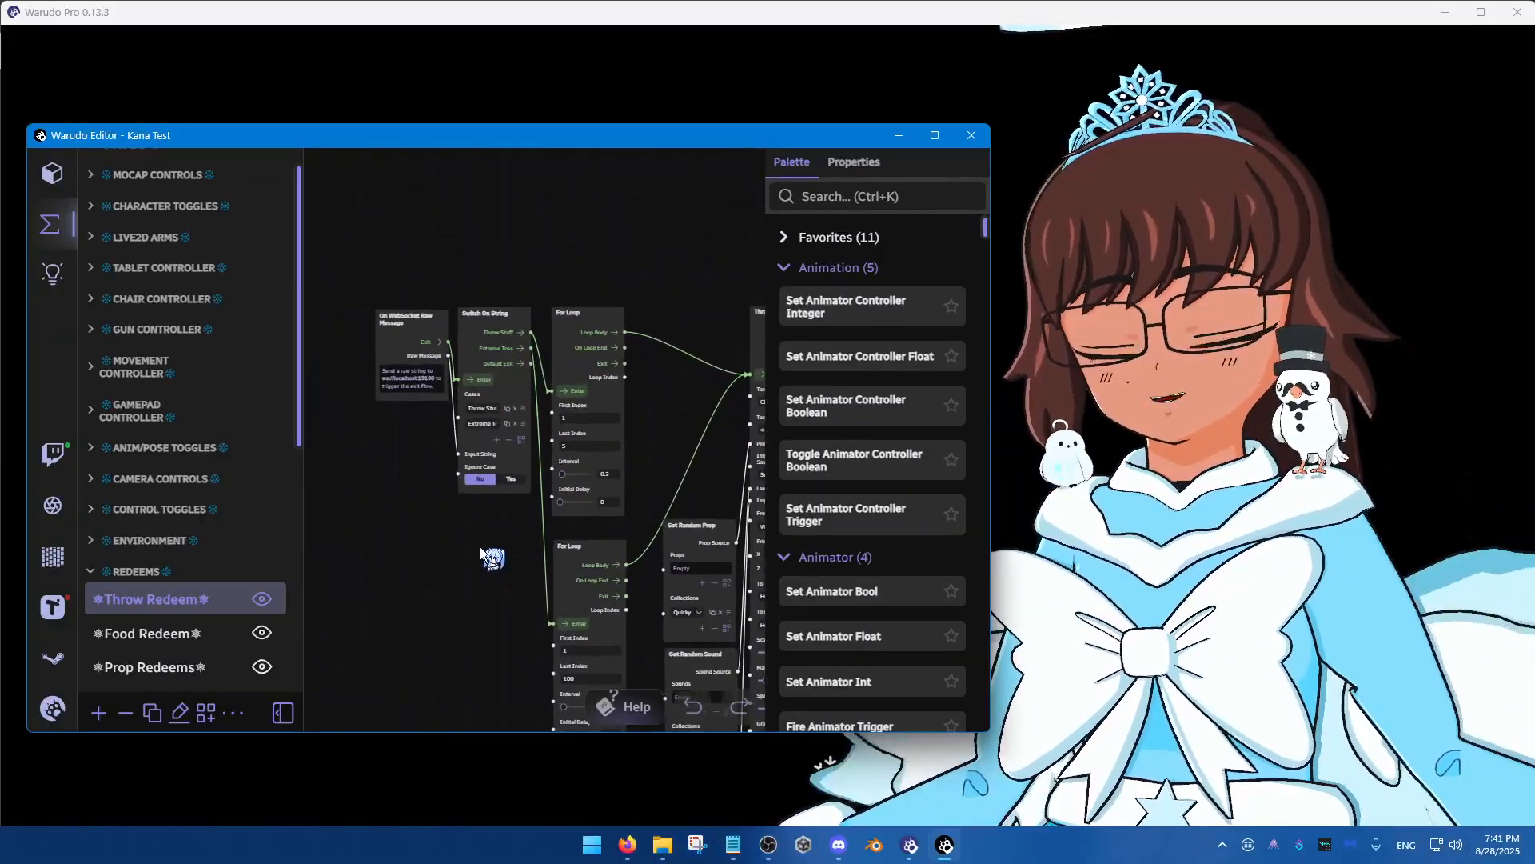
scroll(482, 554, "down", 1)
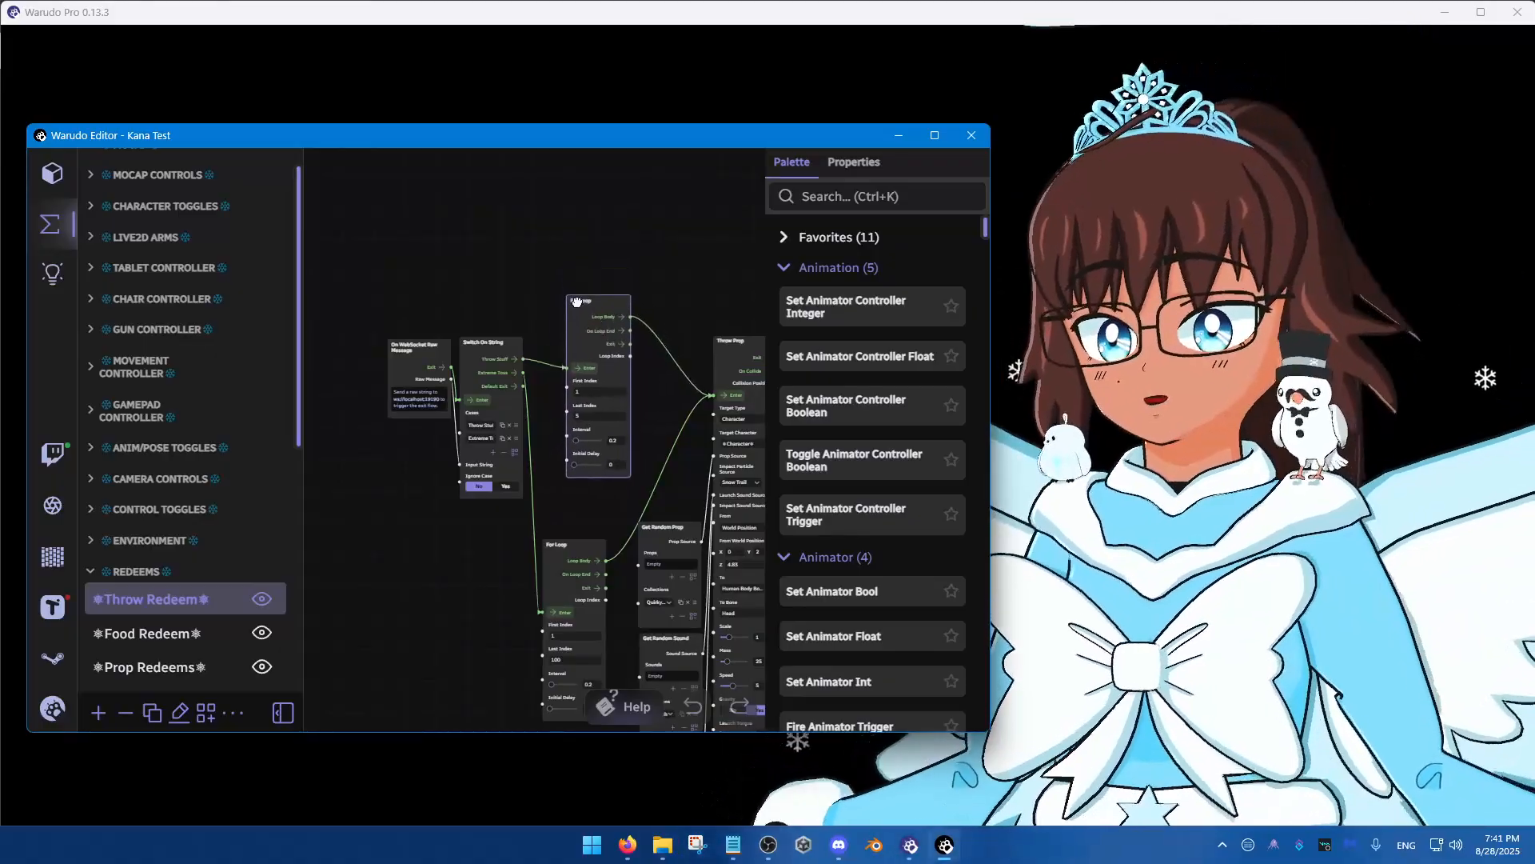
Examine the Switch On String cases for Throw Stuff and Extreme Toss and the index settings of their For Loop nodes
scroll(417, 499, "up", 3)
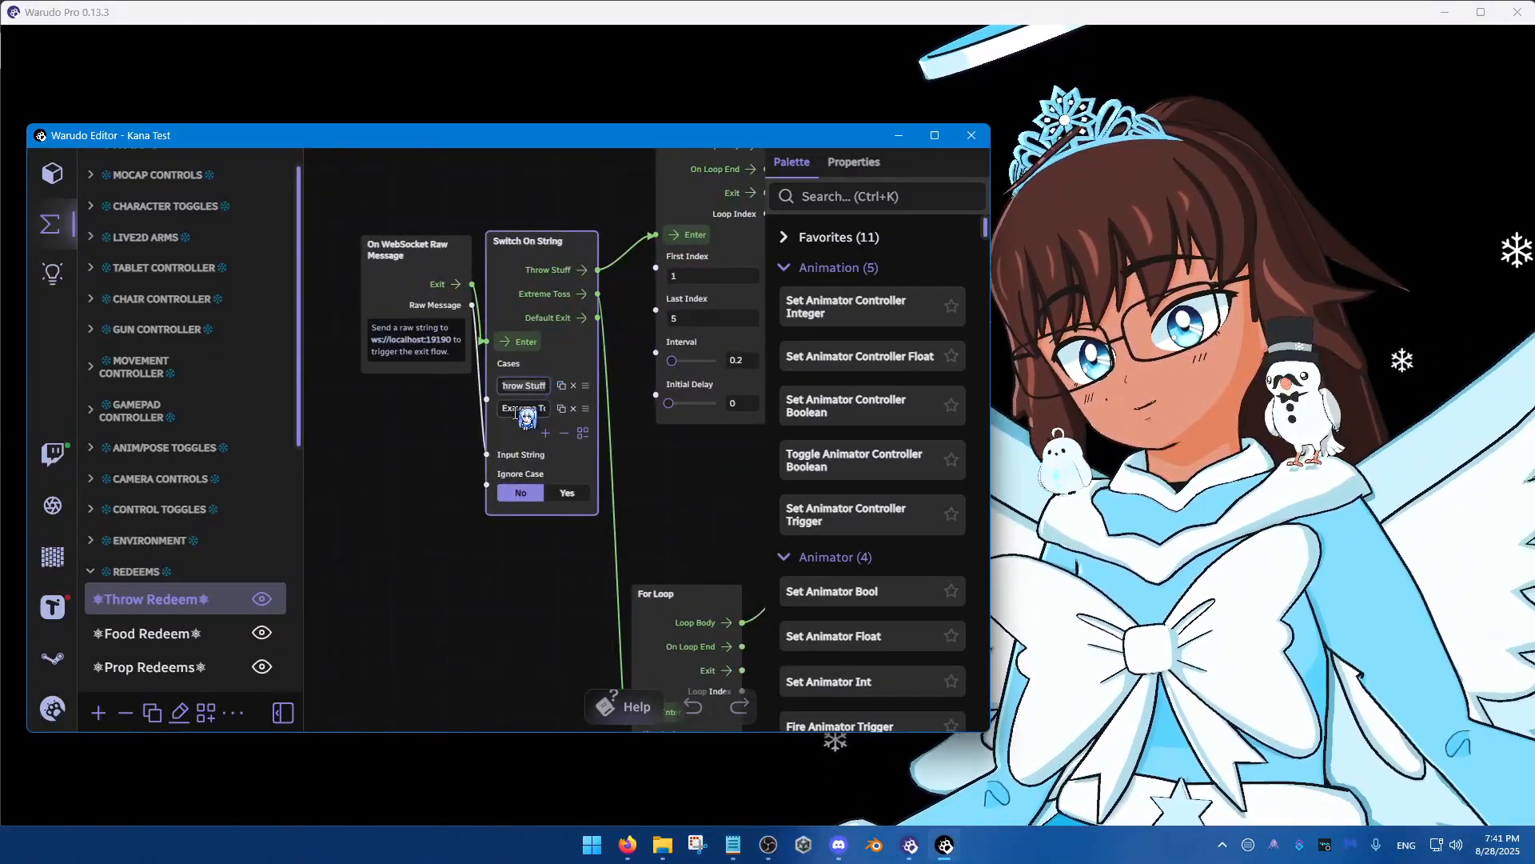
scroll(484, 606, "down", 2)
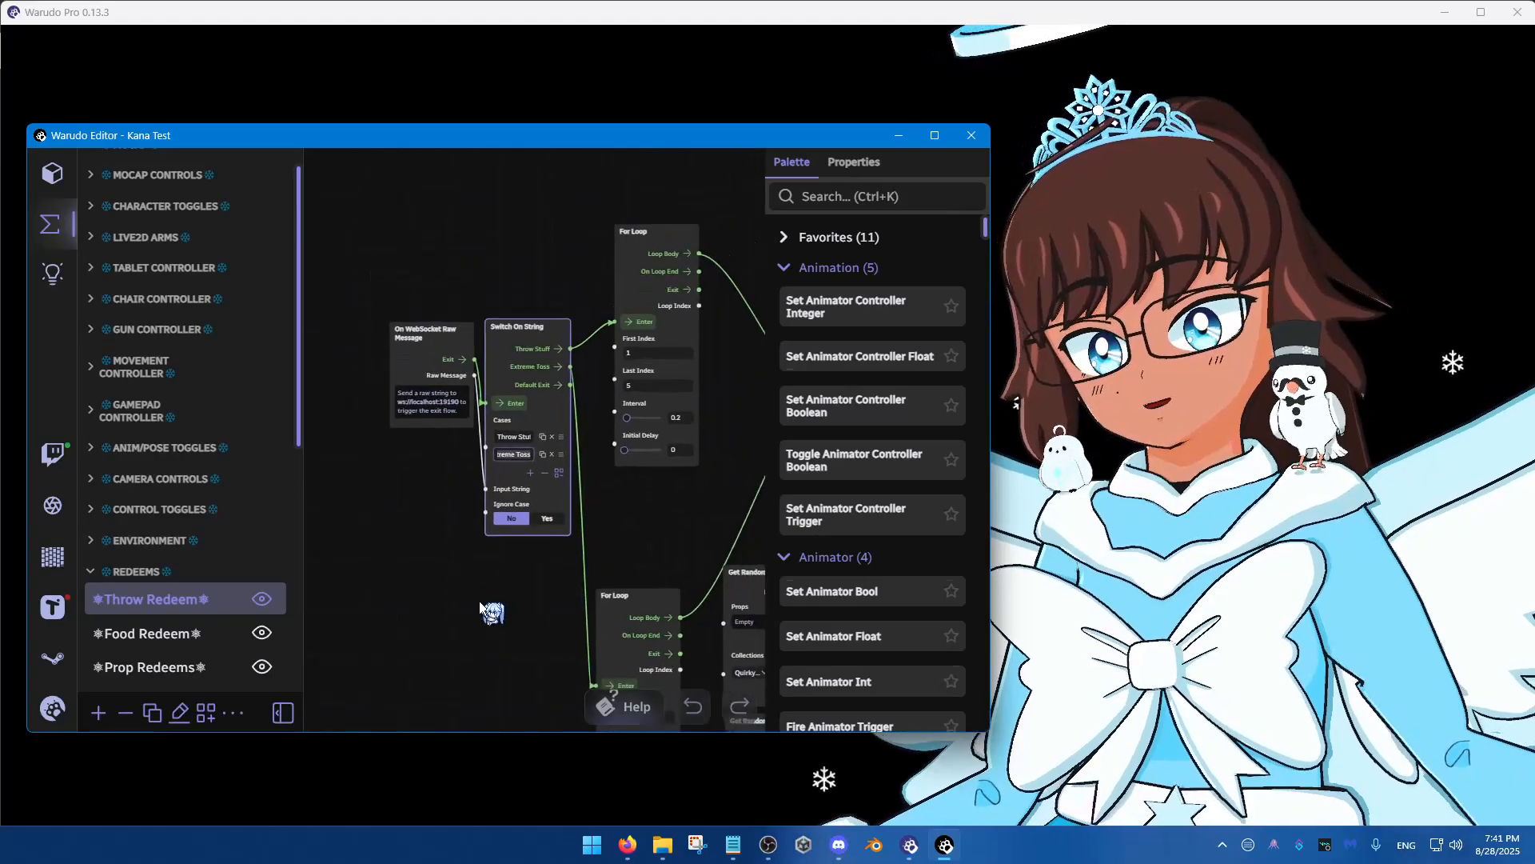
left_click_drag(481, 605, 402, 534)
scroll(622, 310, "down", 1)
left_click_drag(626, 315, 574, 345)
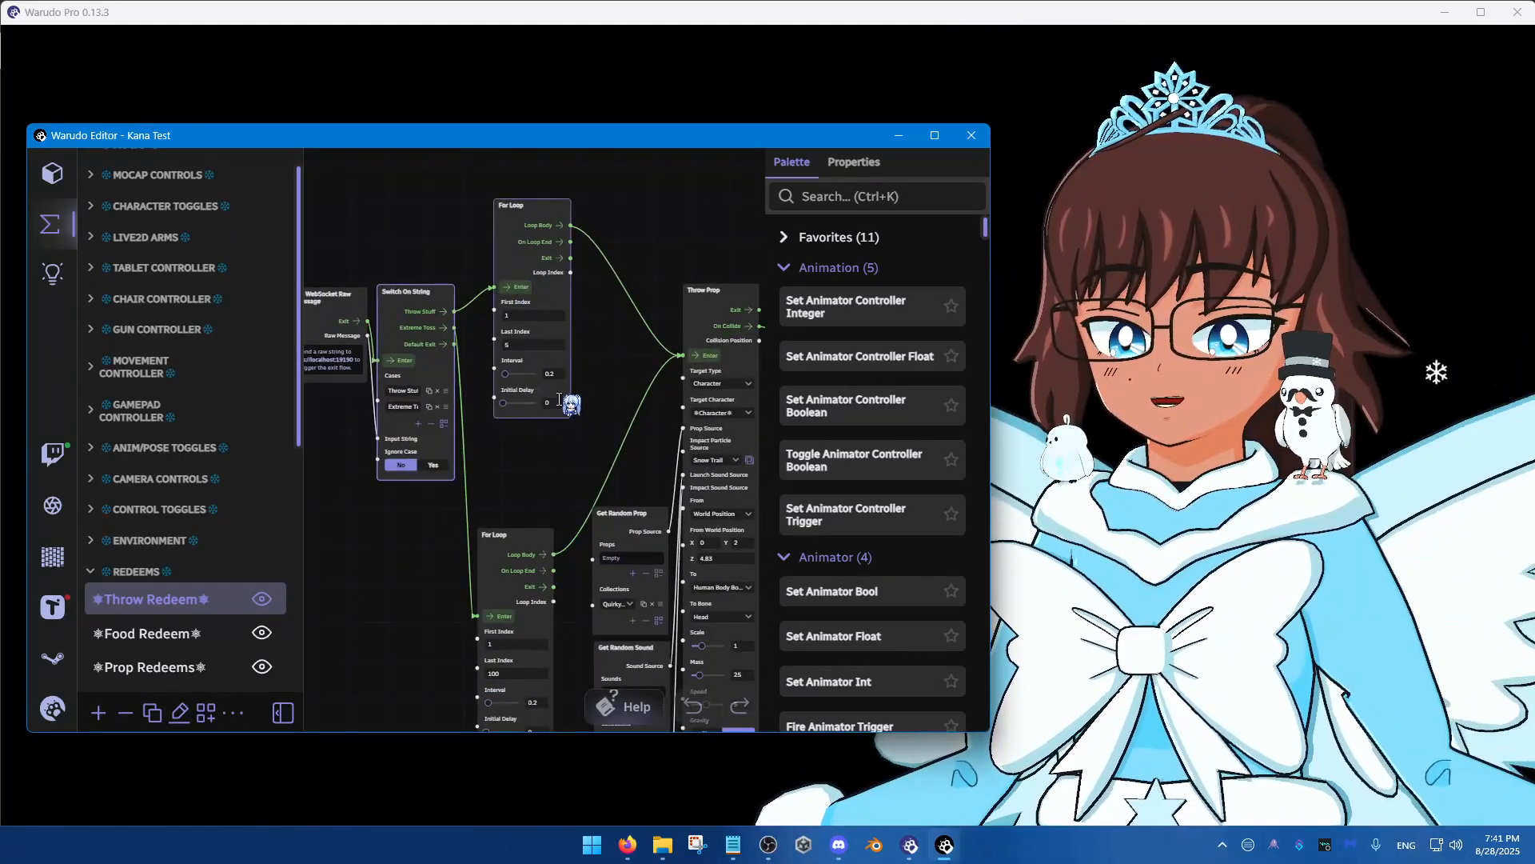
scroll(617, 478, "down", 1)
left_click_drag(618, 479, 606, 436)
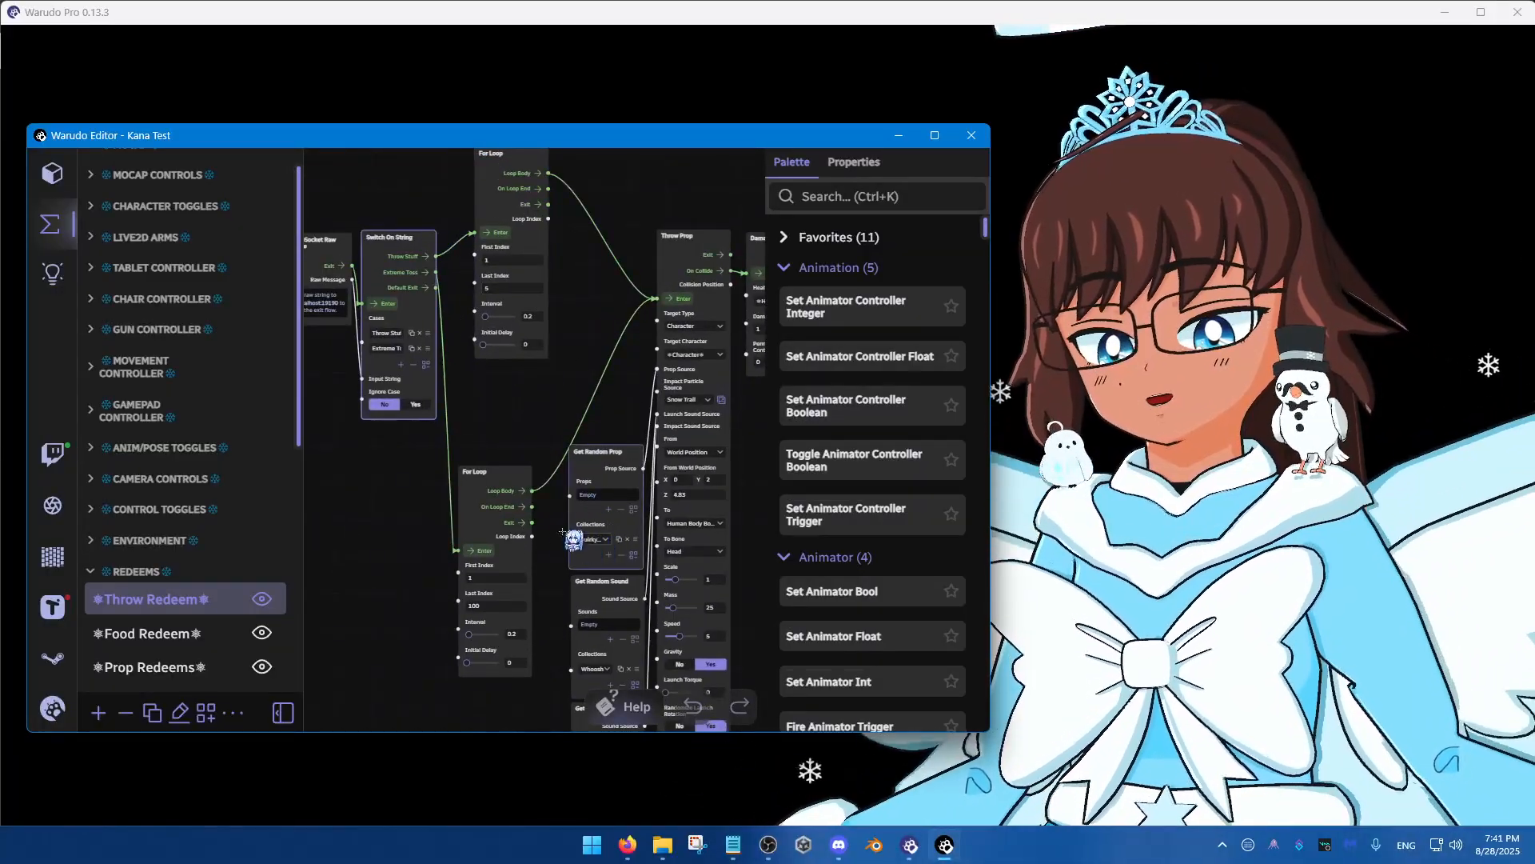
left_click_drag(563, 531, 533, 462)
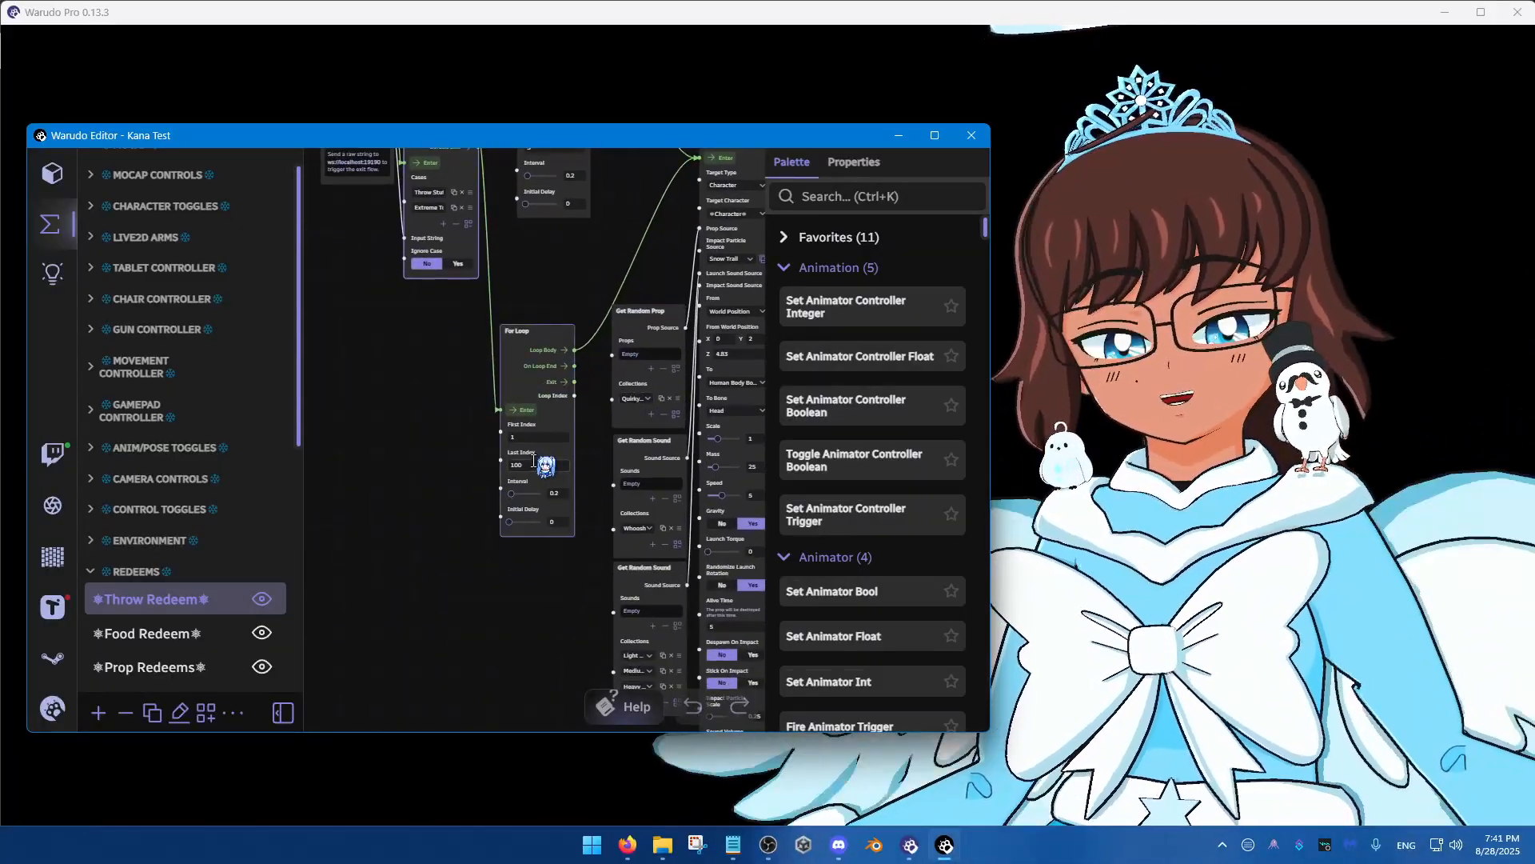
left_click_drag(435, 419, 463, 550)
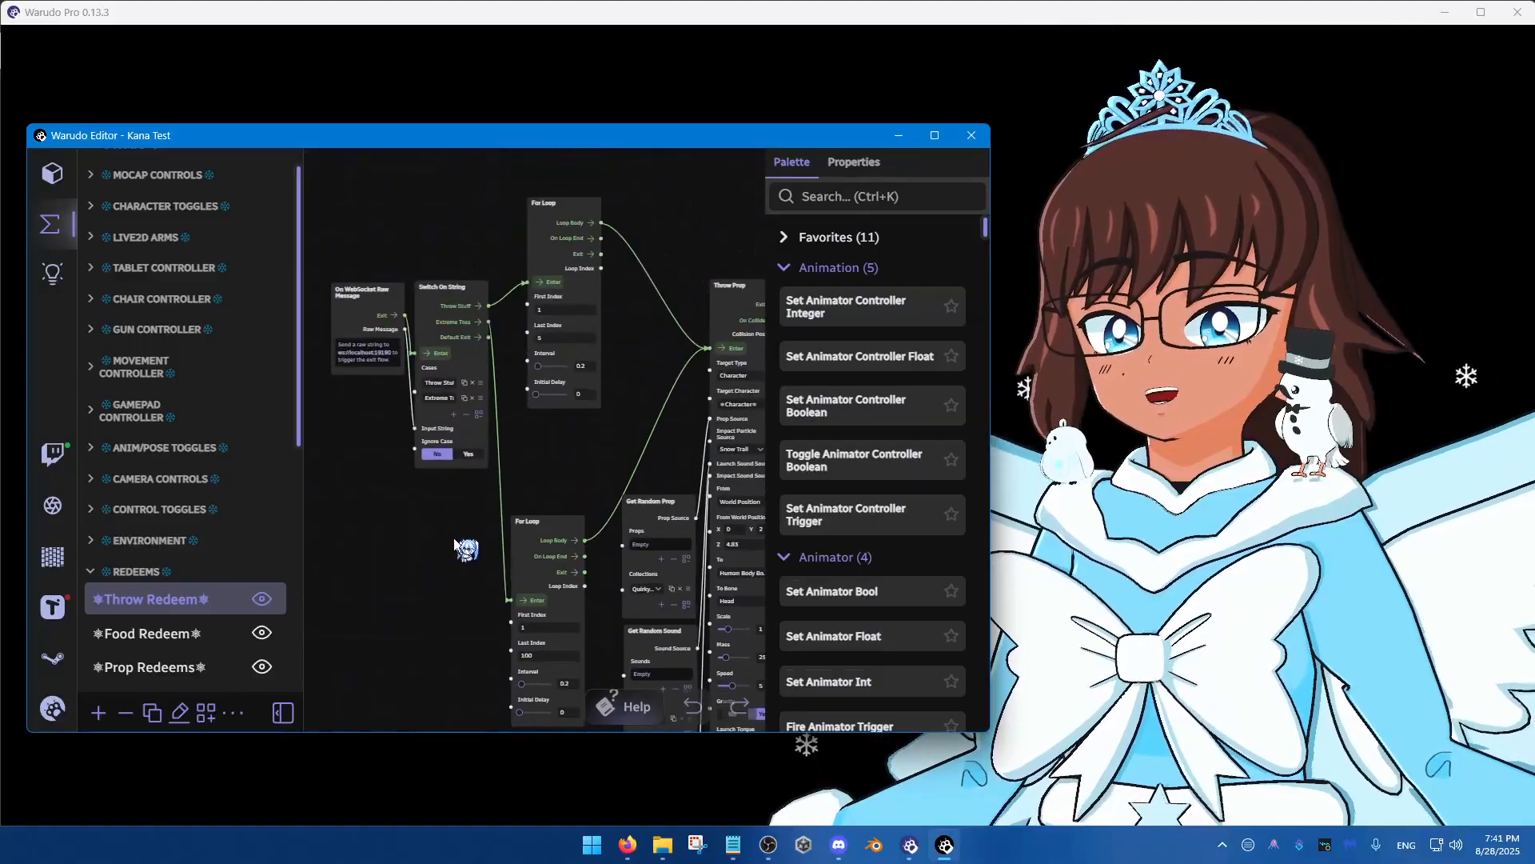
Shift the upper For Loop node down in line with the lower one in Throw Redeem, and open the Prop Redeems blueprint
left_click_drag(560, 209, 545, 282)
scroll(178, 510, "down", 5)
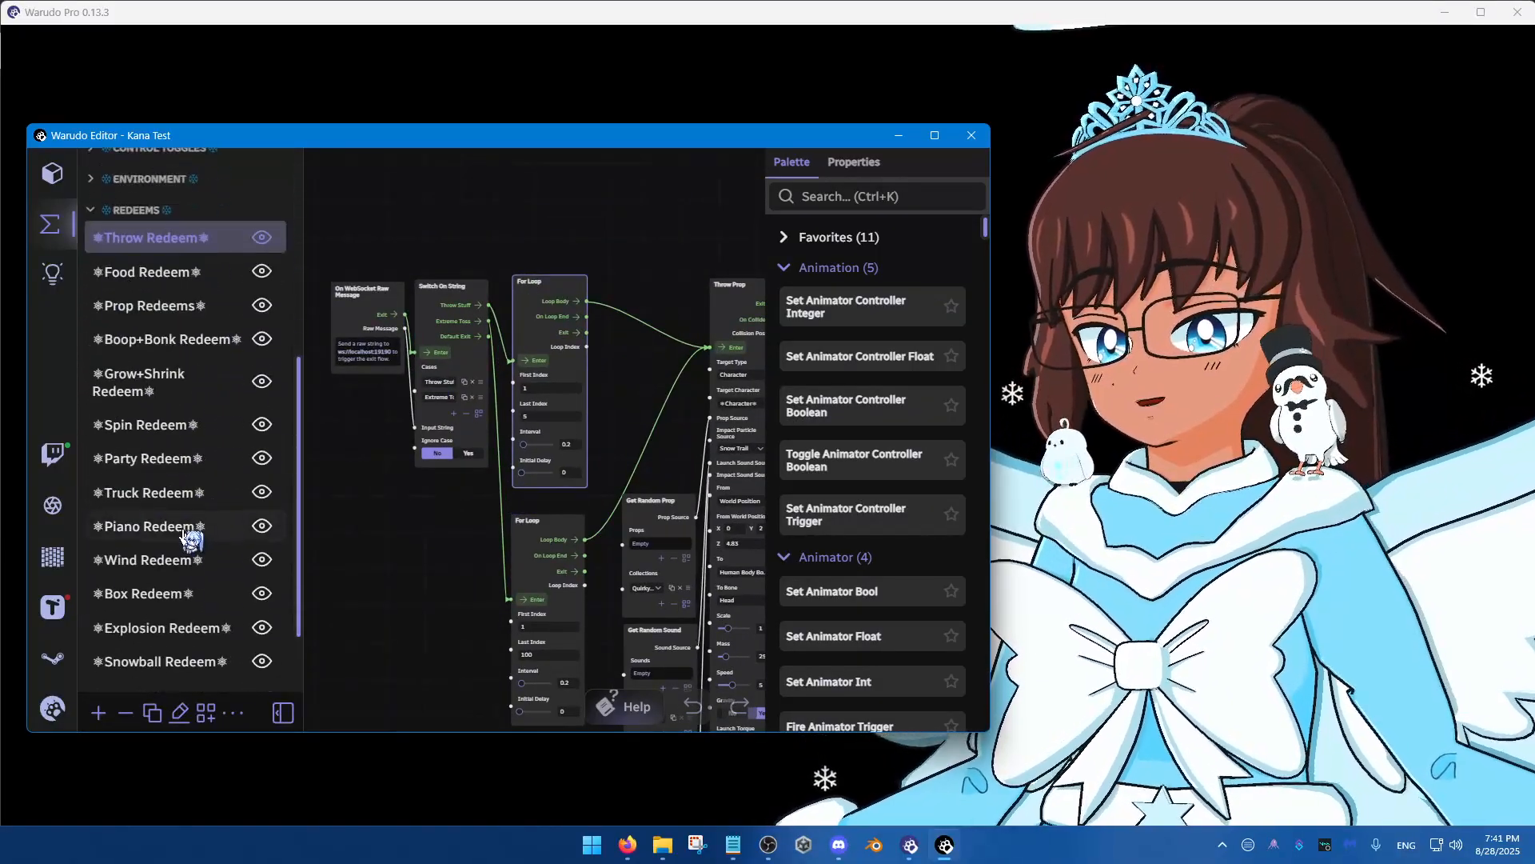
left_click(171, 312)
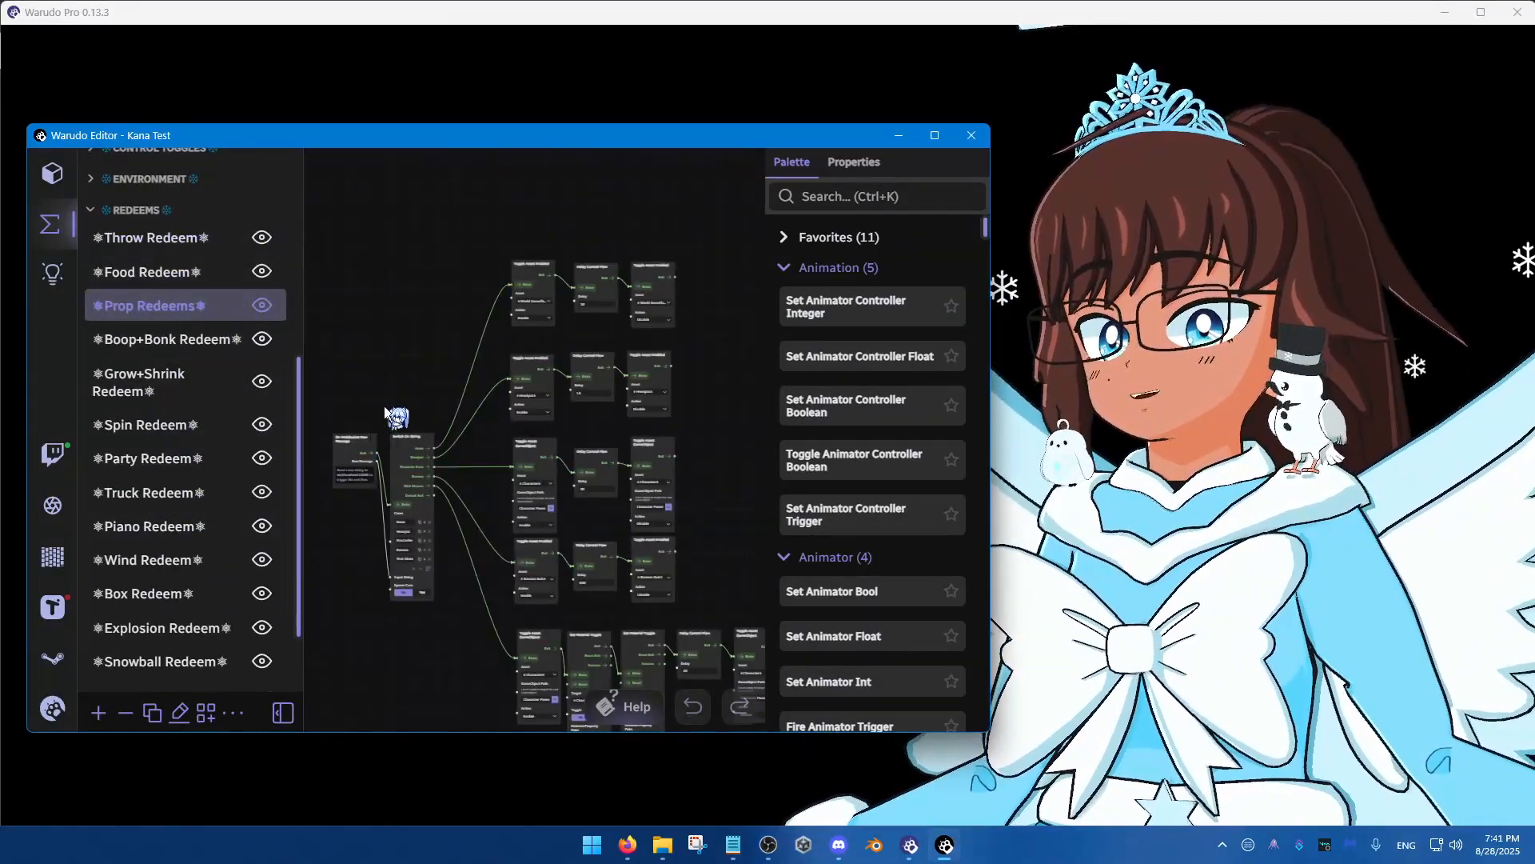
Examine the Switch On String cases in Prop Redeems and nudge the Snow branch's Delay Control Flow node level with its neighbours
scroll(387, 432, "down", 3)
scroll(388, 431, "up", 5)
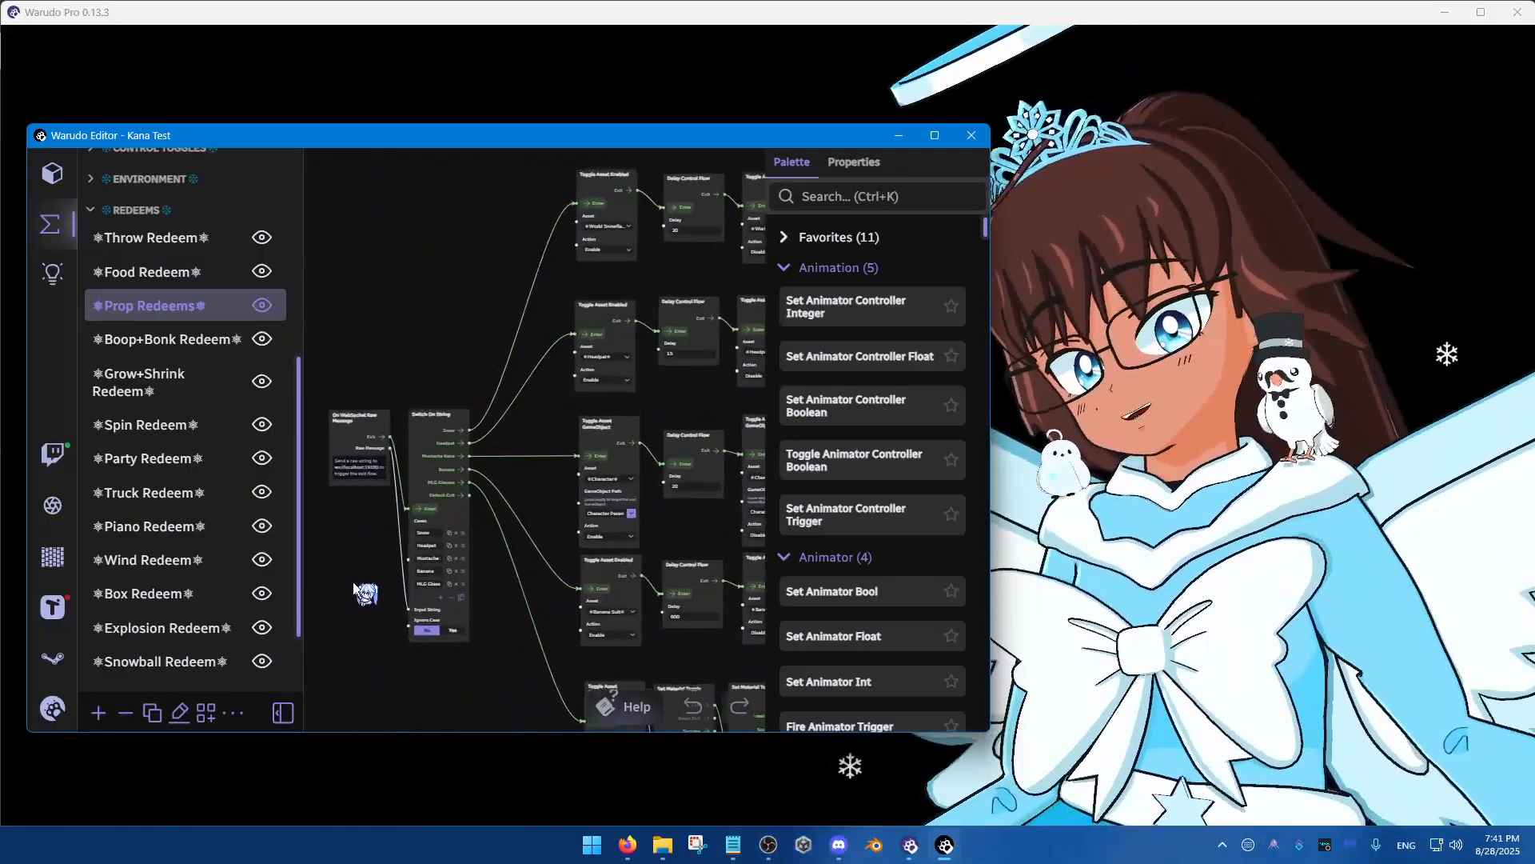
scroll(484, 520, "up", 3)
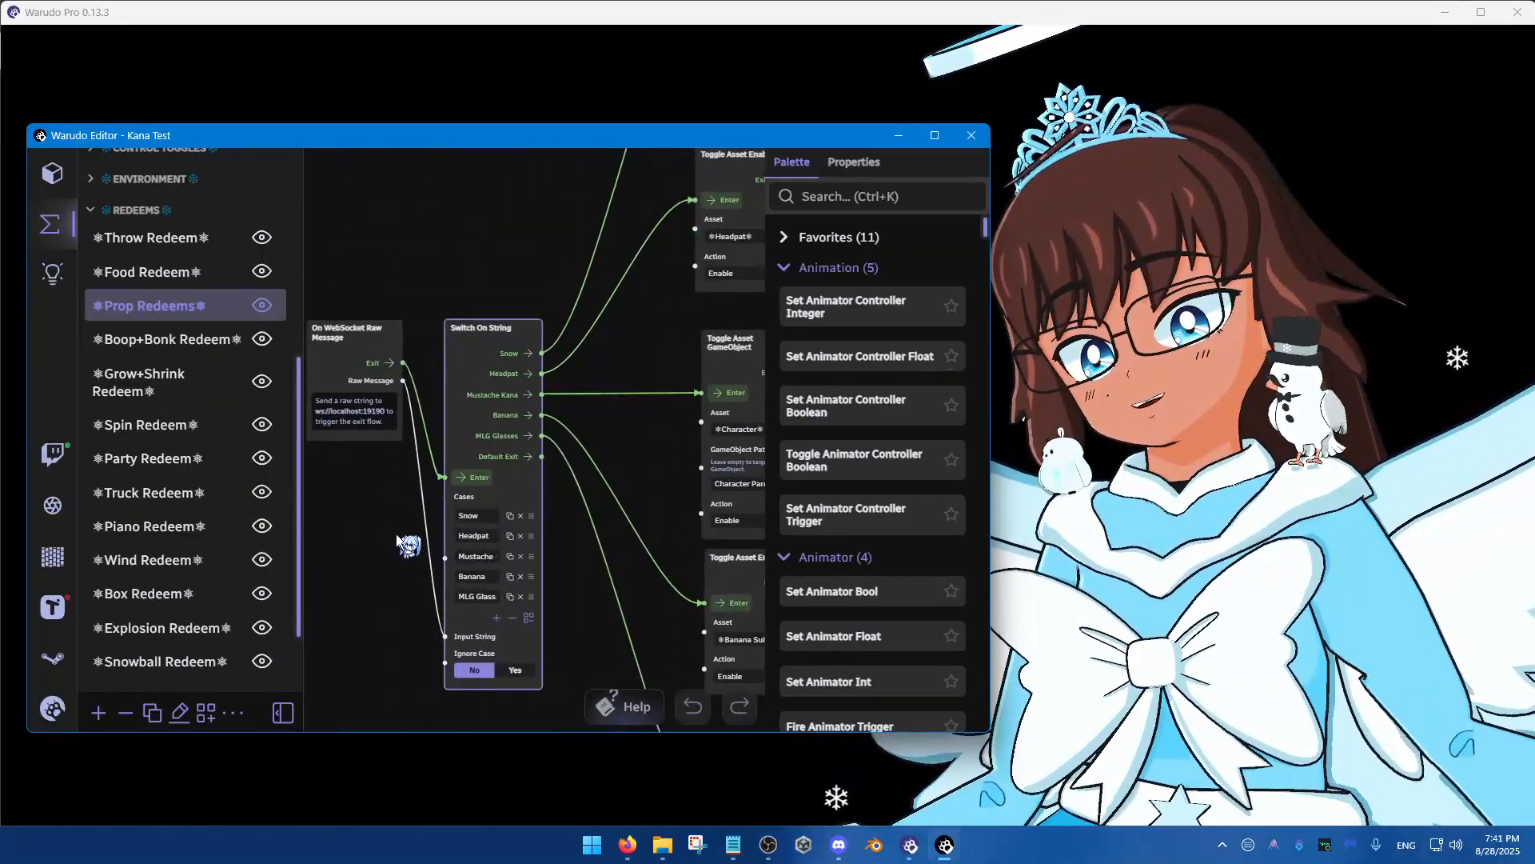
scroll(628, 345, "down", 1)
left_click_drag(627, 344, 413, 583)
scroll(411, 535, "down", 2)
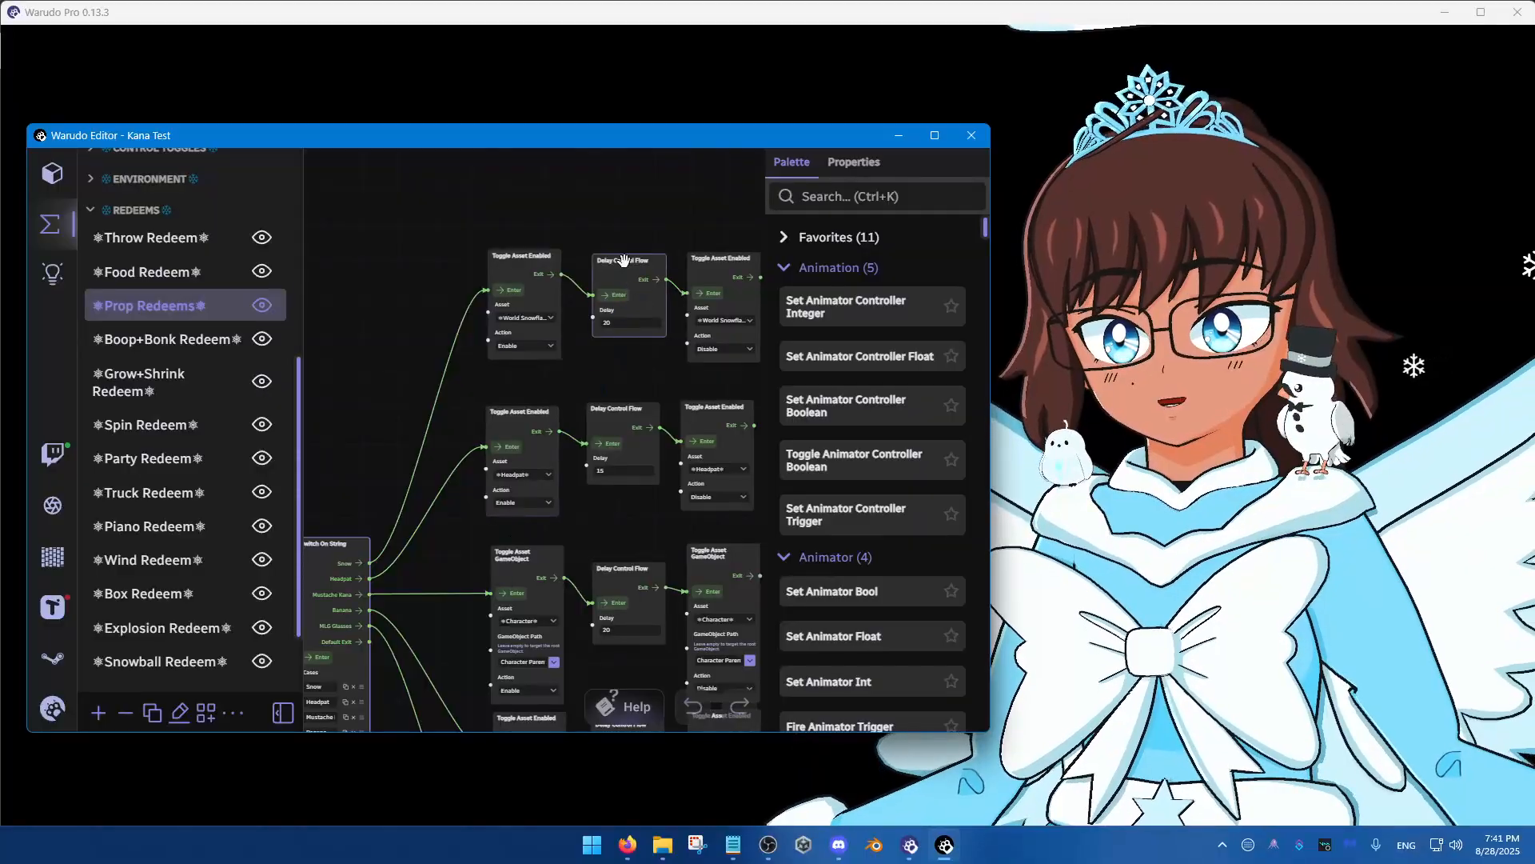
left_click_drag(625, 260, 618, 252)
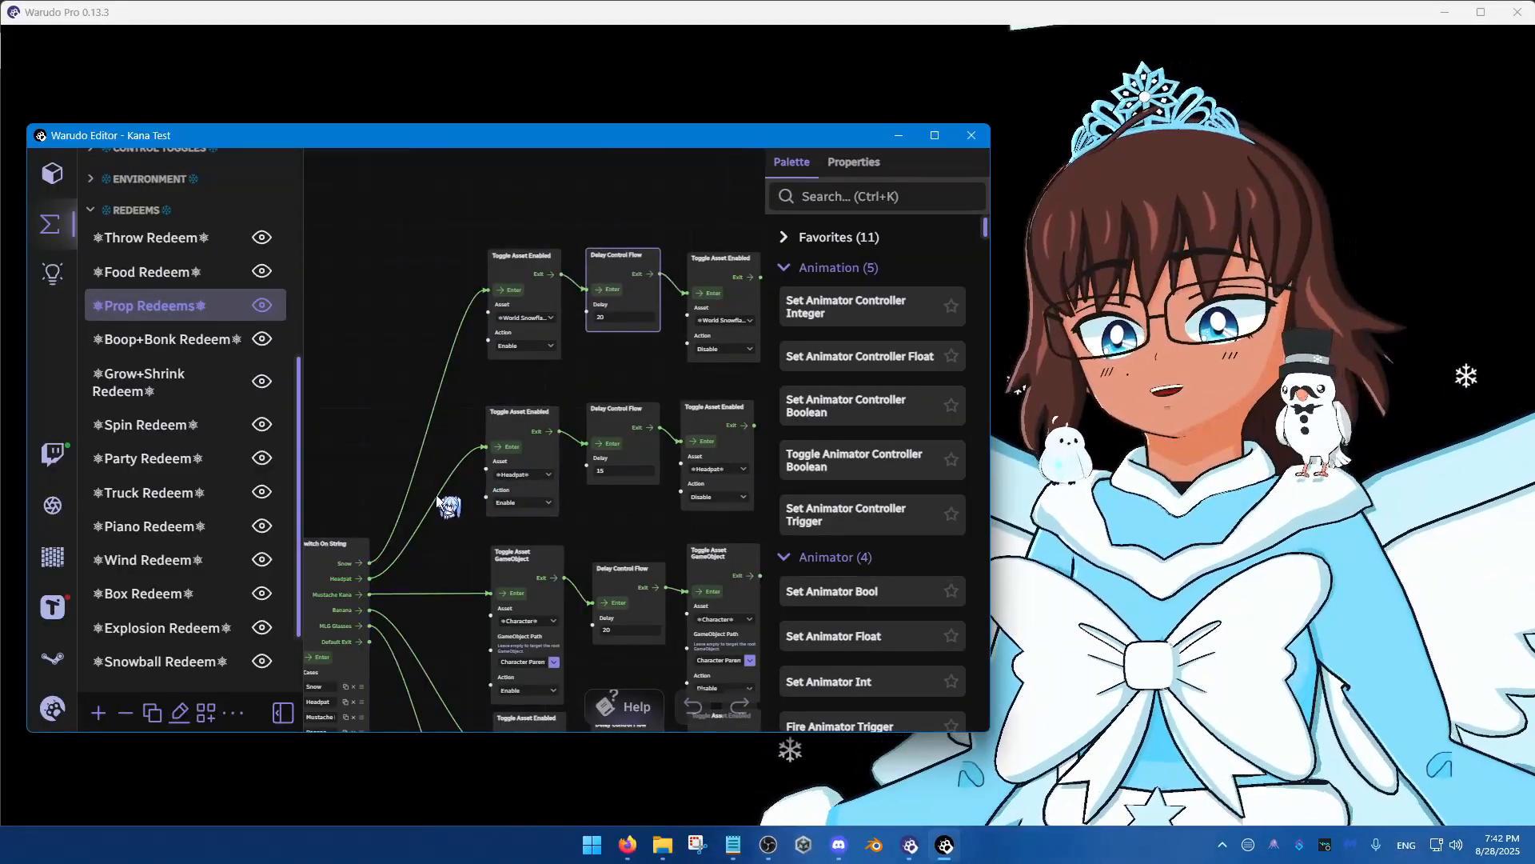
Review the remaining Prop Redeems branches, including the Banana Suit toggles and the Set Material Toggle nodes in the lowest row
scroll(479, 456, "down", 5)
scroll(410, 472, "down", 3)
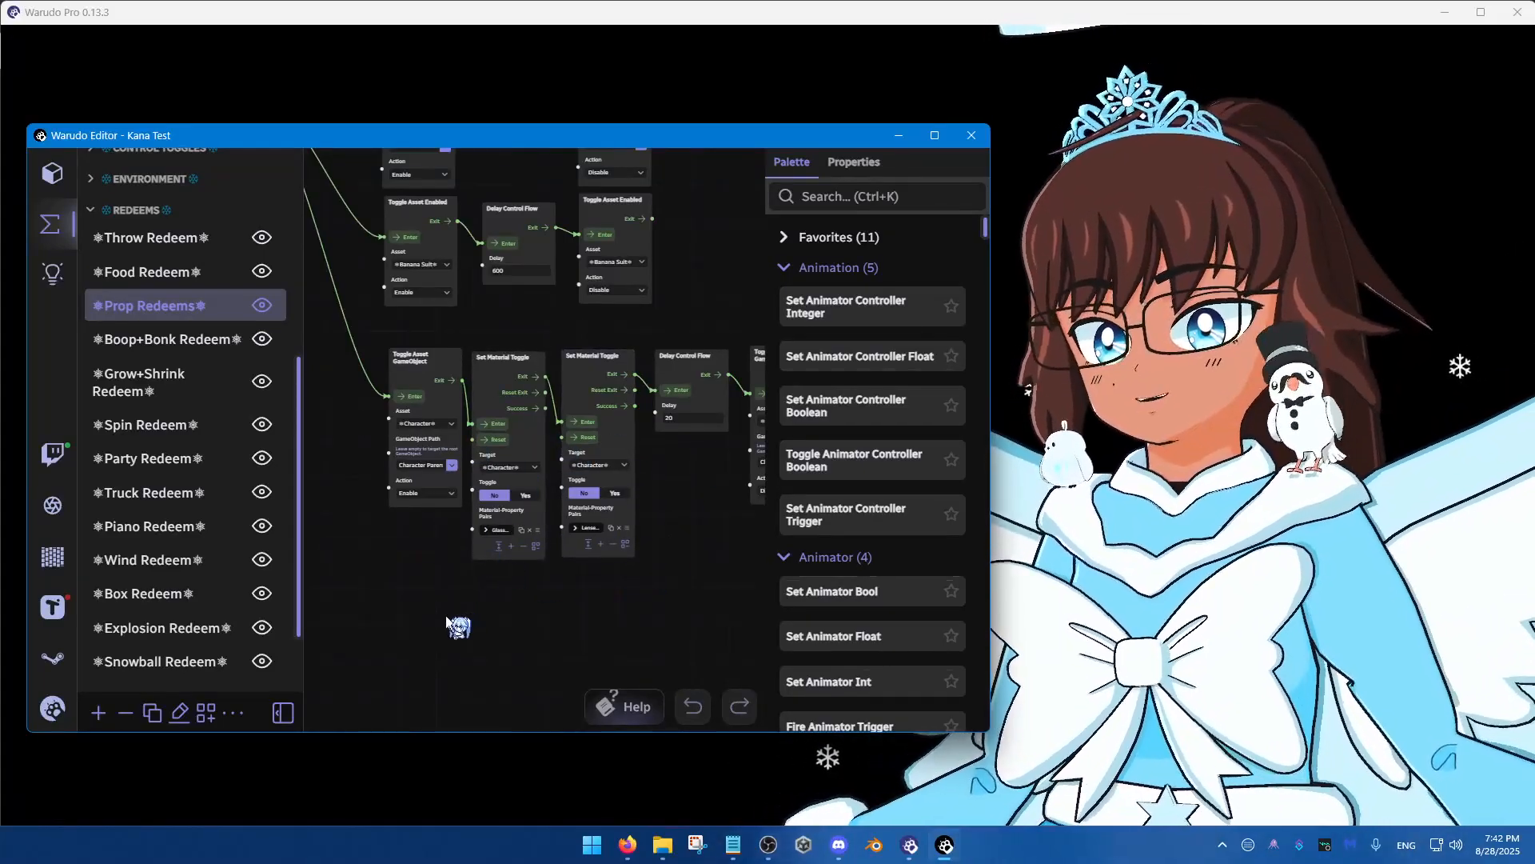
scroll(458, 626, "down", 2)
left_click_drag(322, 415, 569, 612)
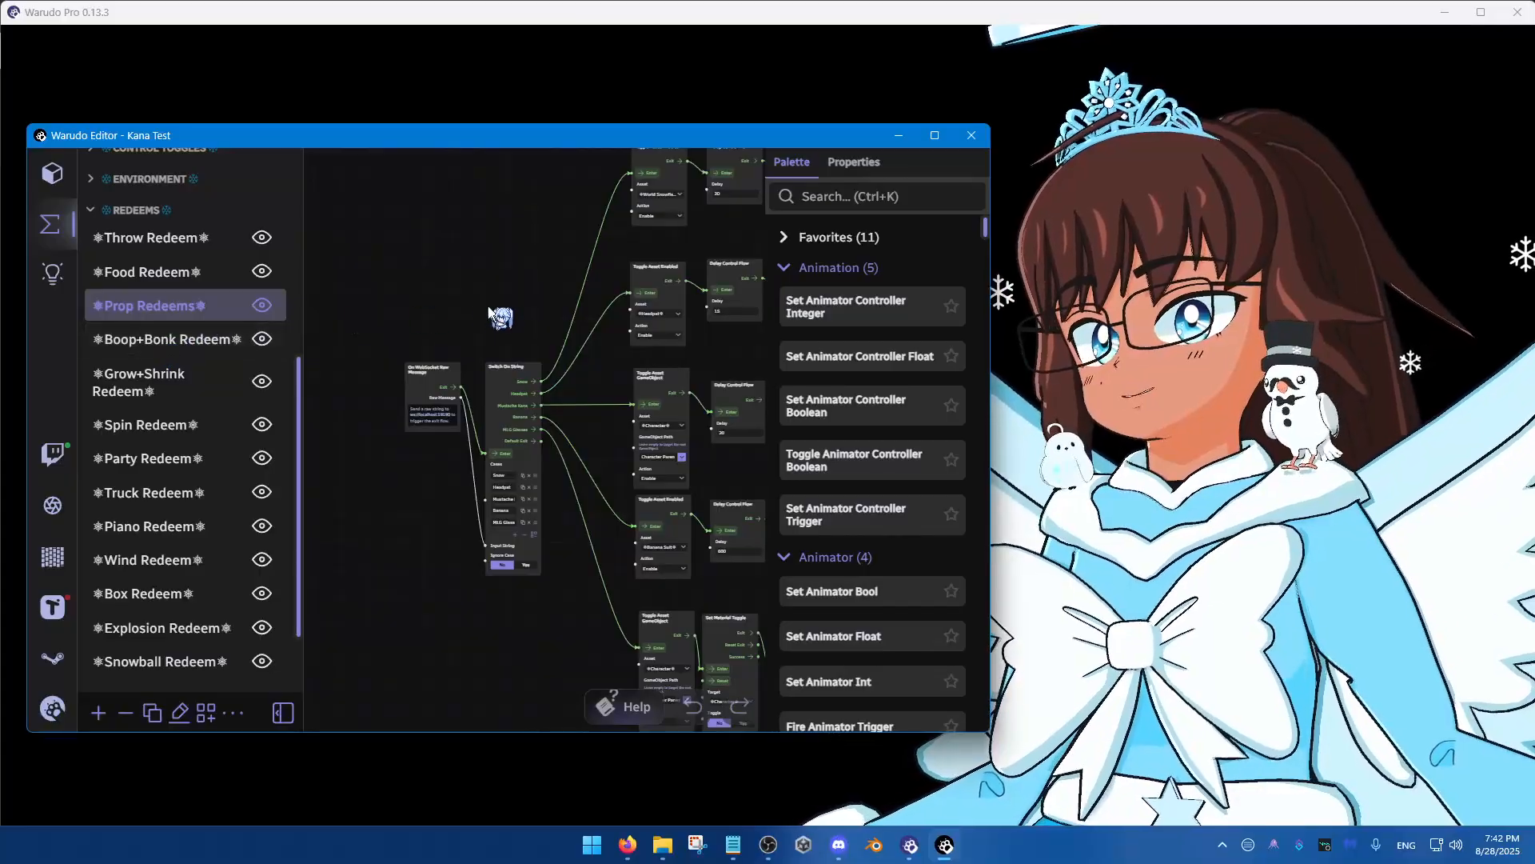
Glance at the Boop+Bonk Redeem blueprint, open Grow+Shrink Redeem and move its Switch On String node slightly up
left_click(190, 342)
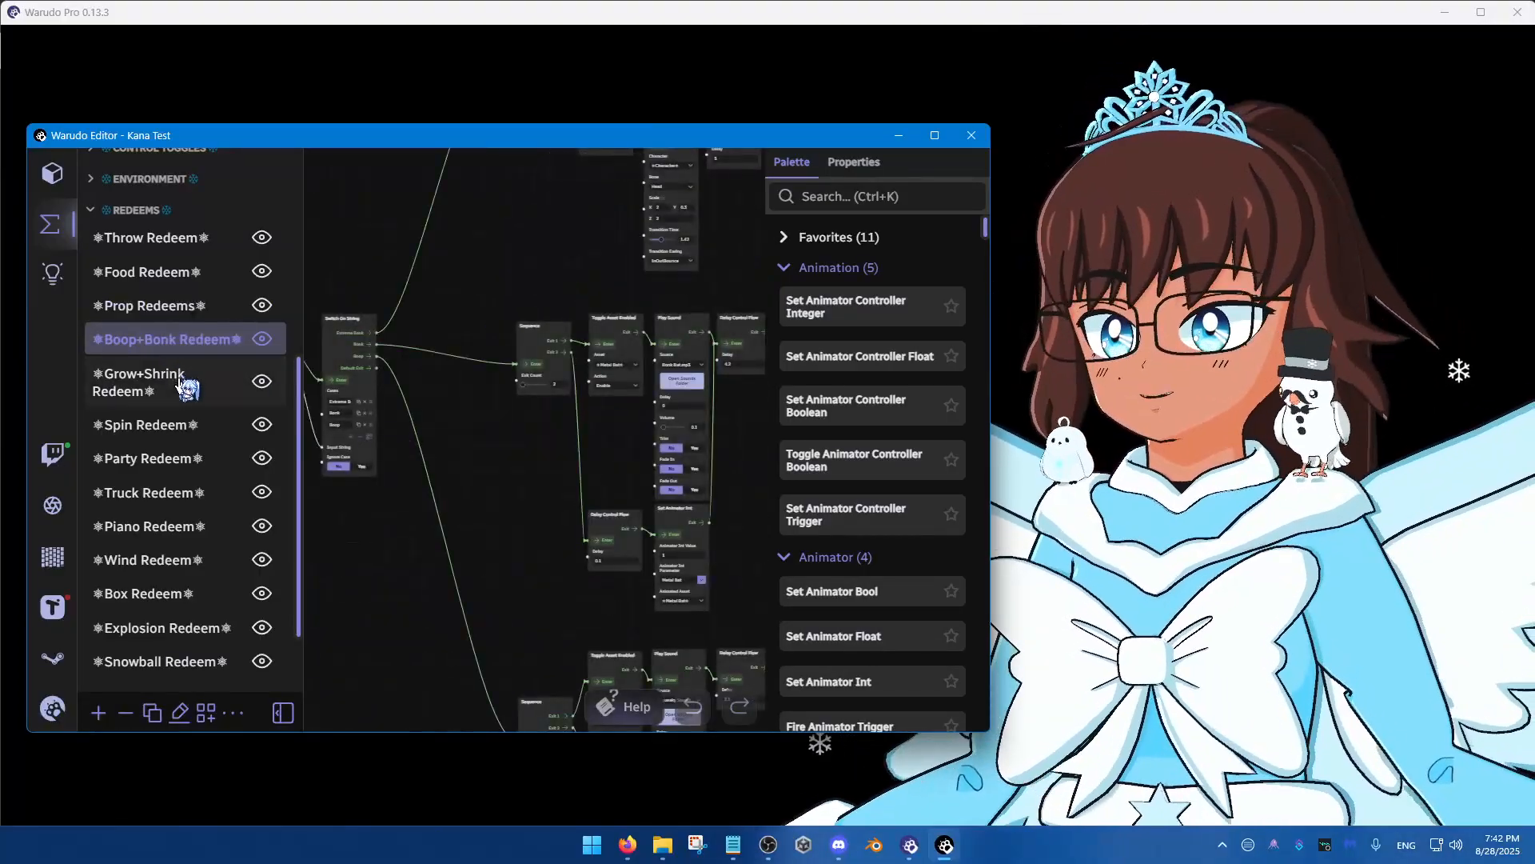
left_click(195, 384)
scroll(458, 511, "up", 3)
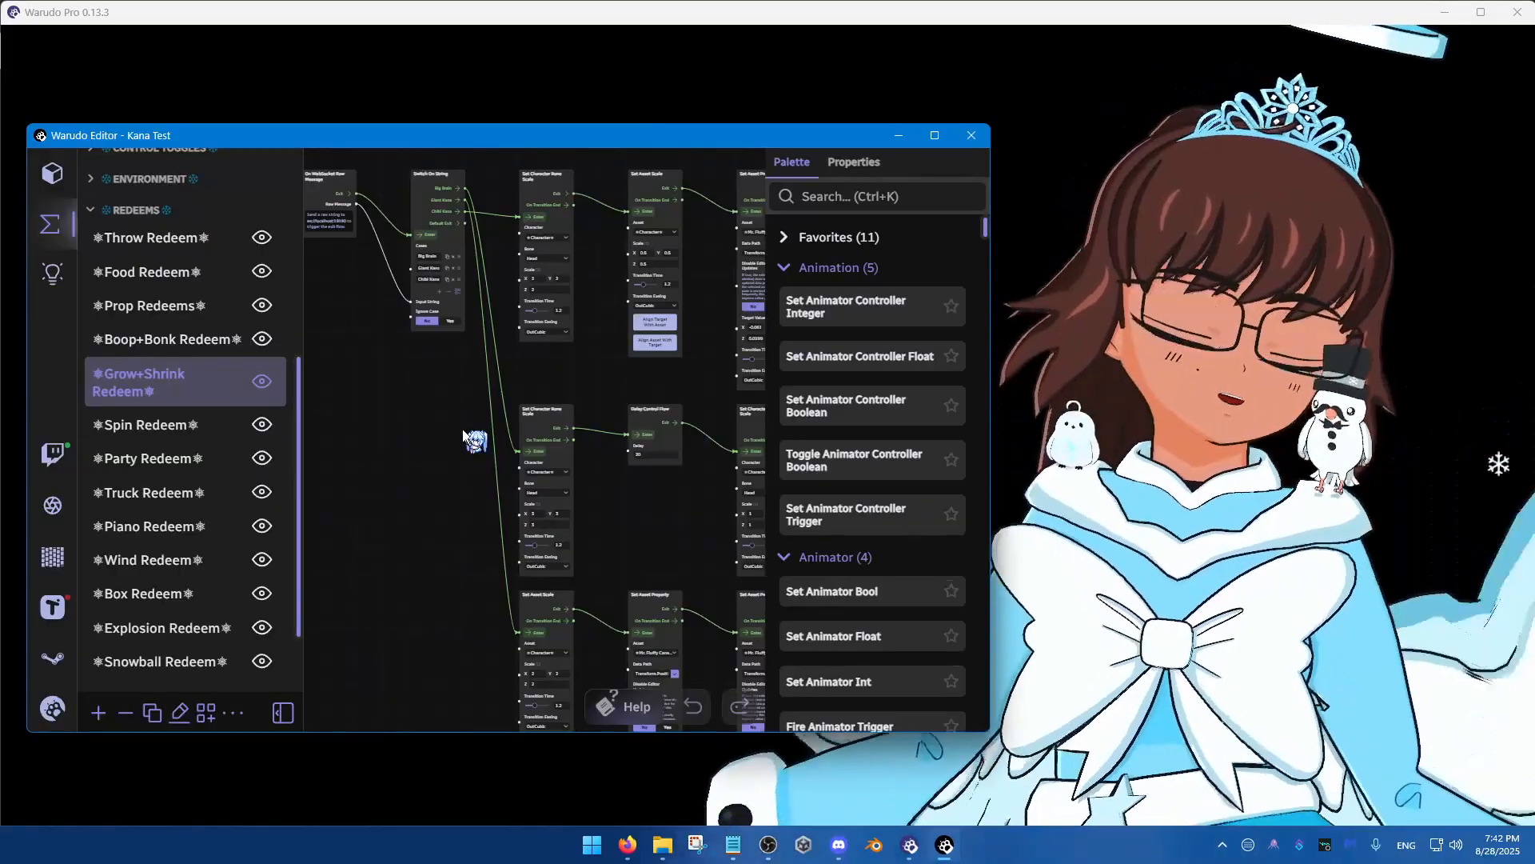
left_click_drag(433, 418, 505, 527)
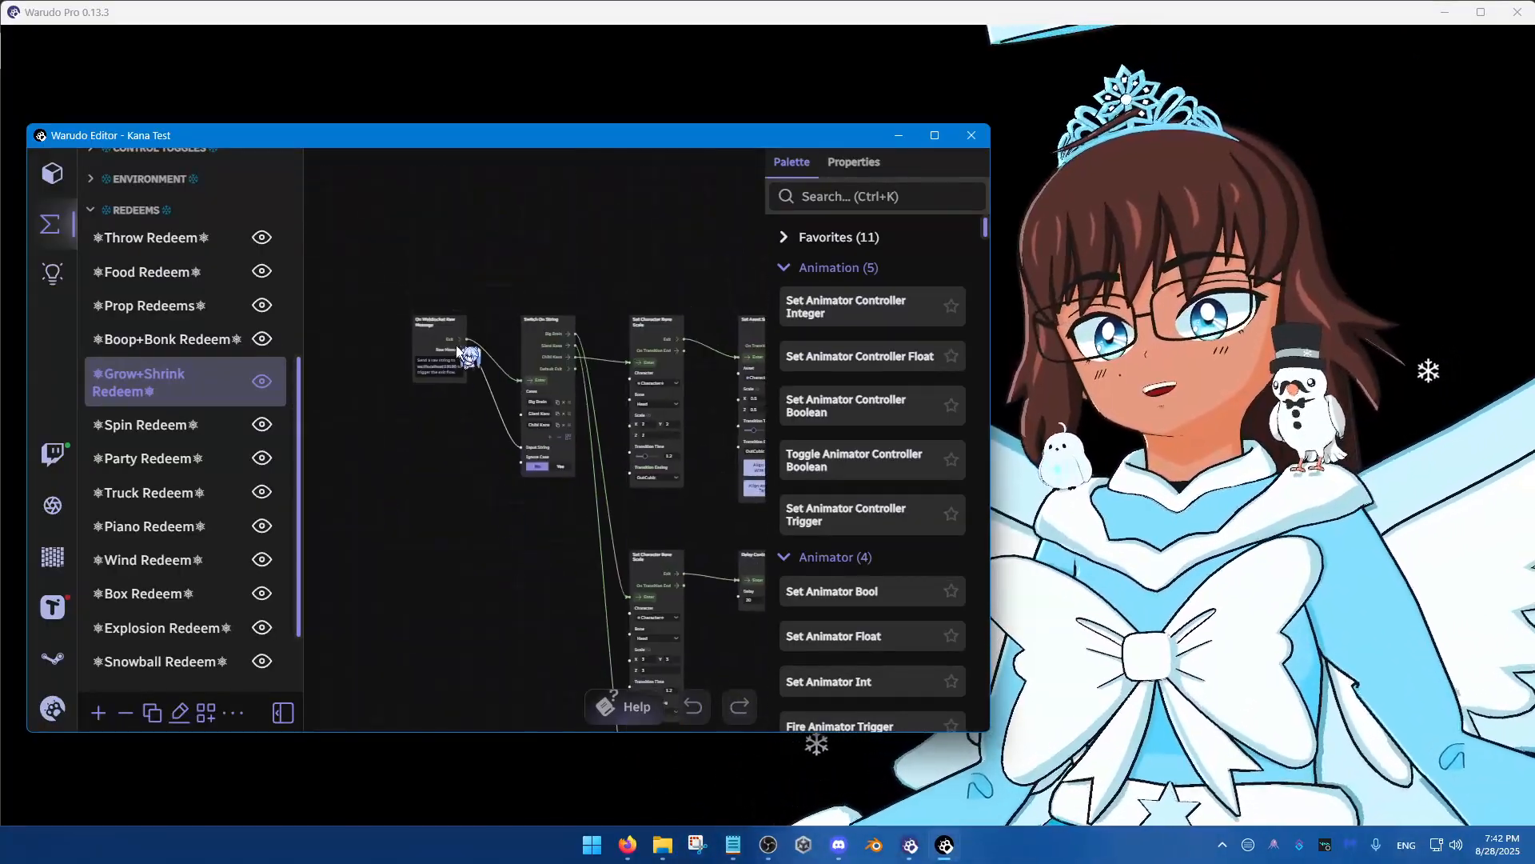
left_click_drag(534, 323, 535, 315)
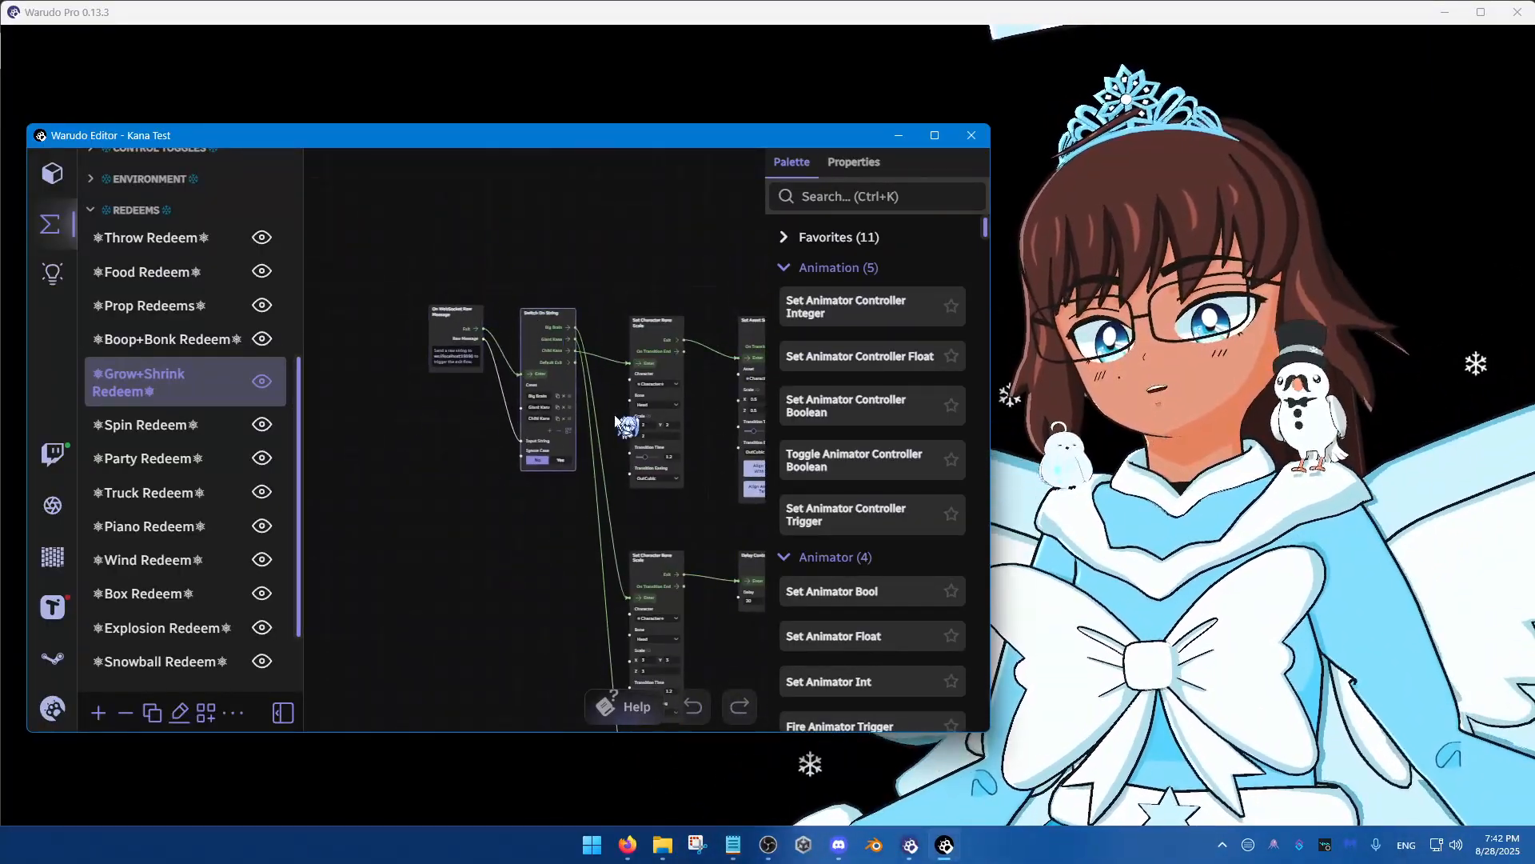
Invoke the flow of the middle-row Set Character Bone Scale node that scales the character's Head bone to 3
left_click_drag(454, 459, 344, 382)
left_click_drag(510, 424, 382, 324)
scroll(408, 348, "down", 3)
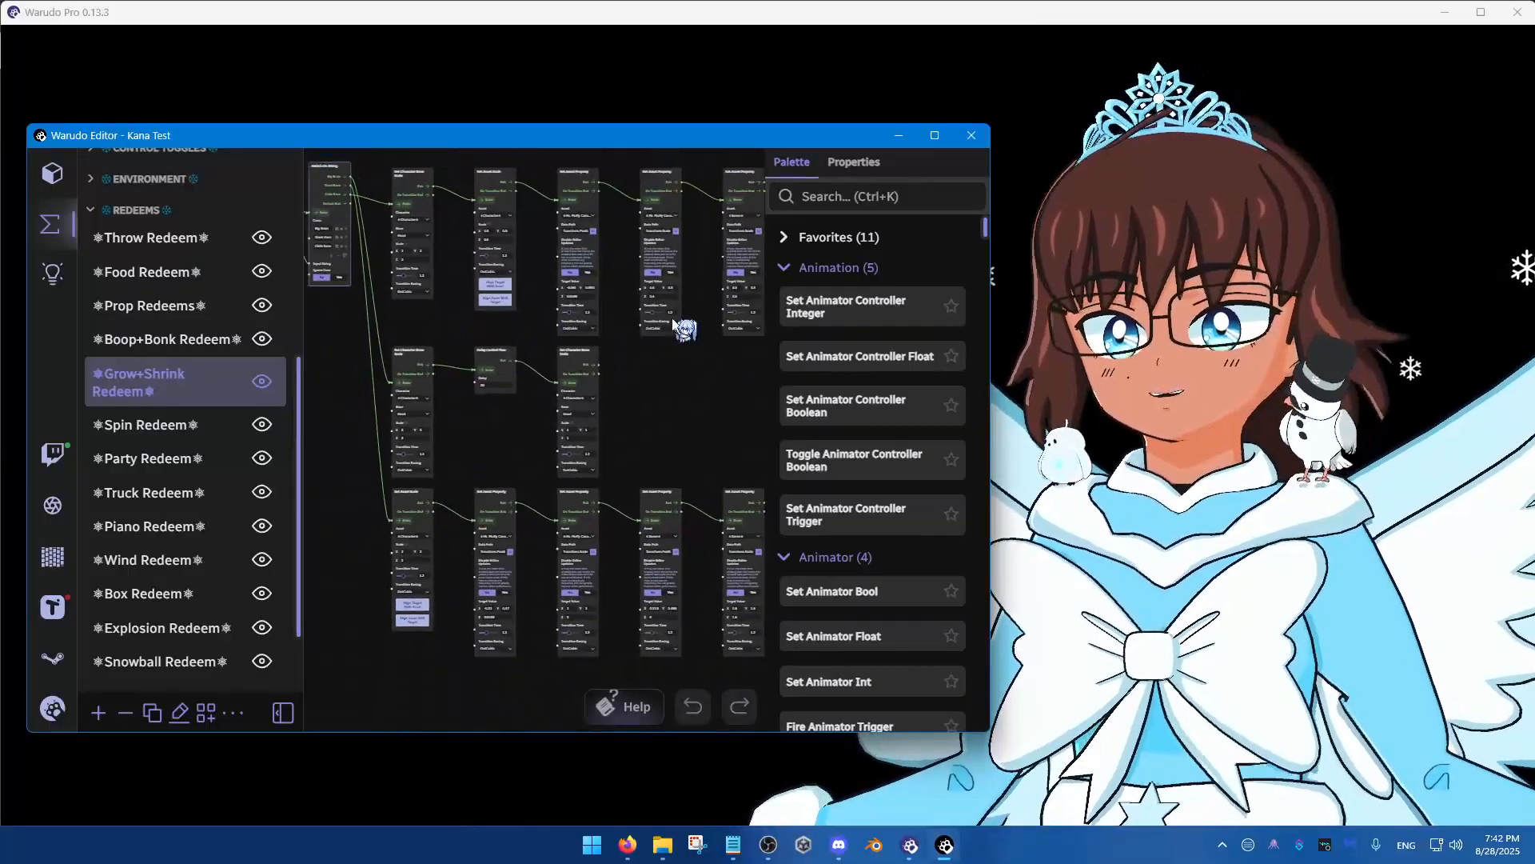
scroll(490, 520, "up", 4)
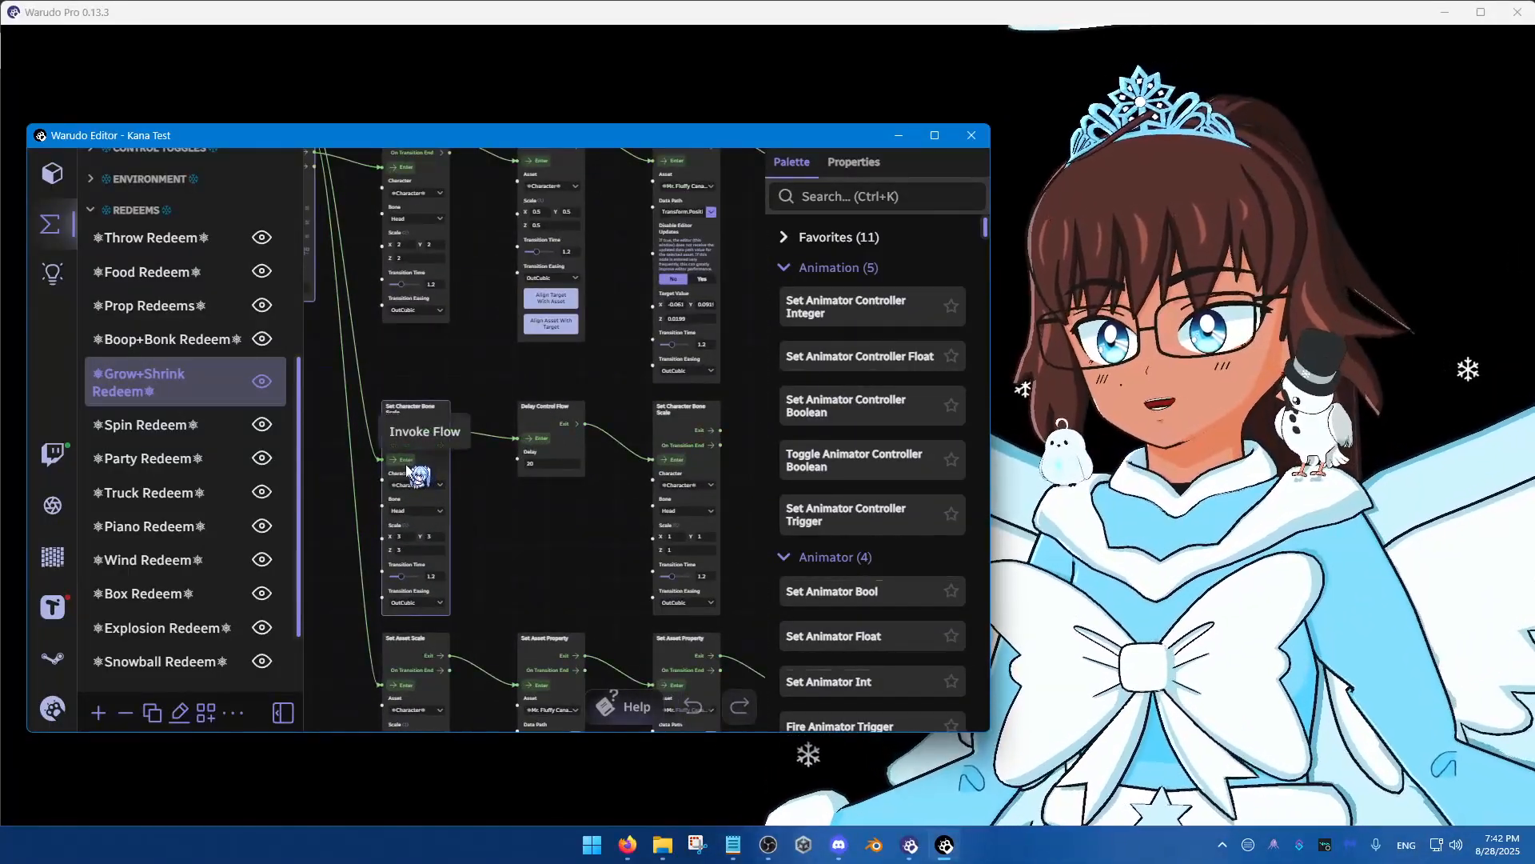
left_click(408, 464)
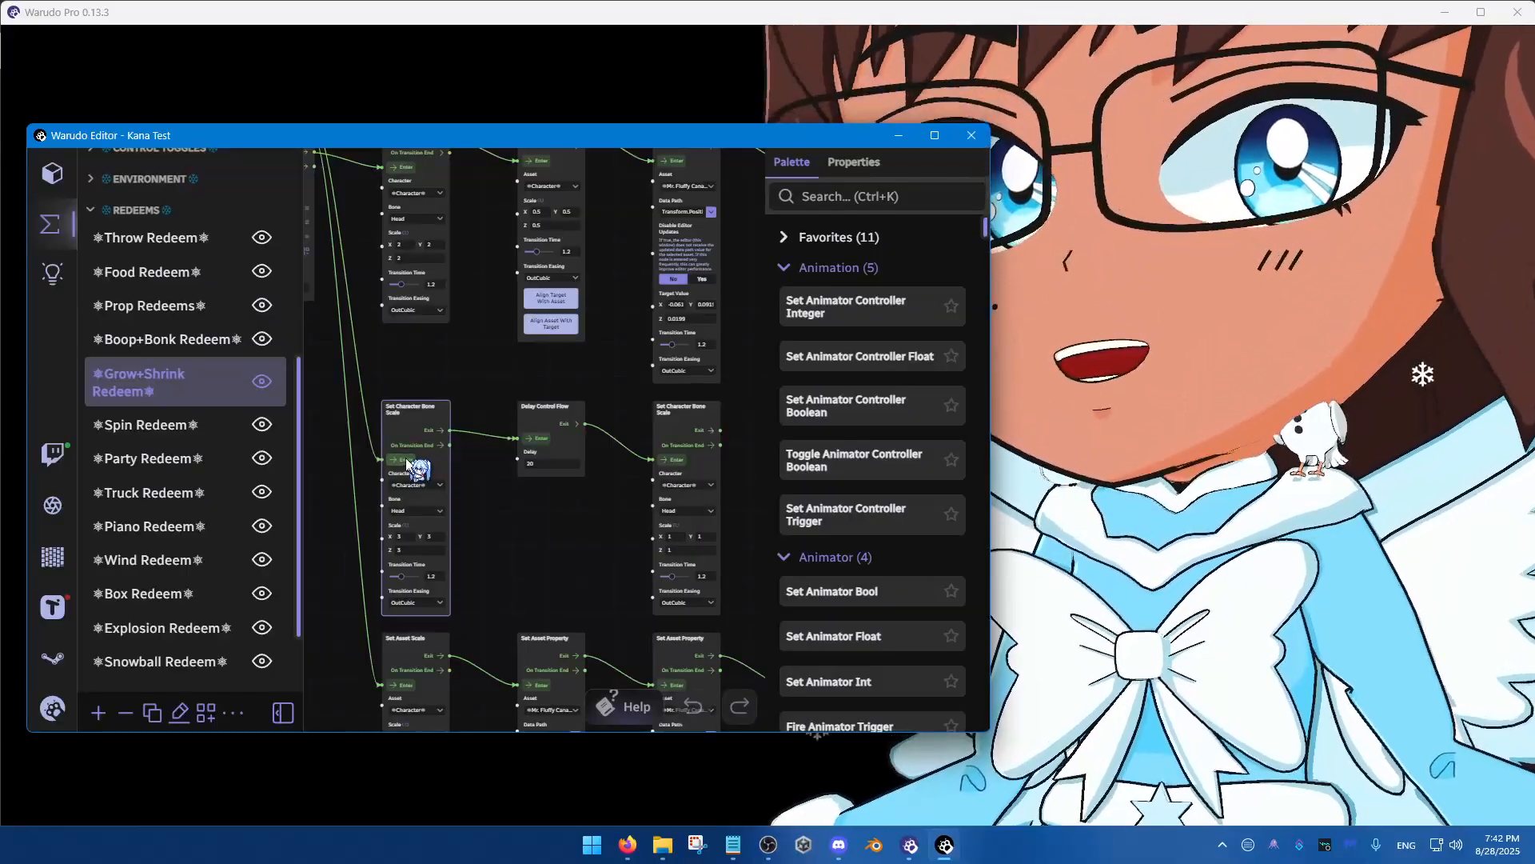
Examine the Grow+Shrink Redeem branches, focusing on the delay and second bone scale node in the middle row and the string switch cases
left_click_drag(421, 350, 464, 437)
left_click(460, 448)
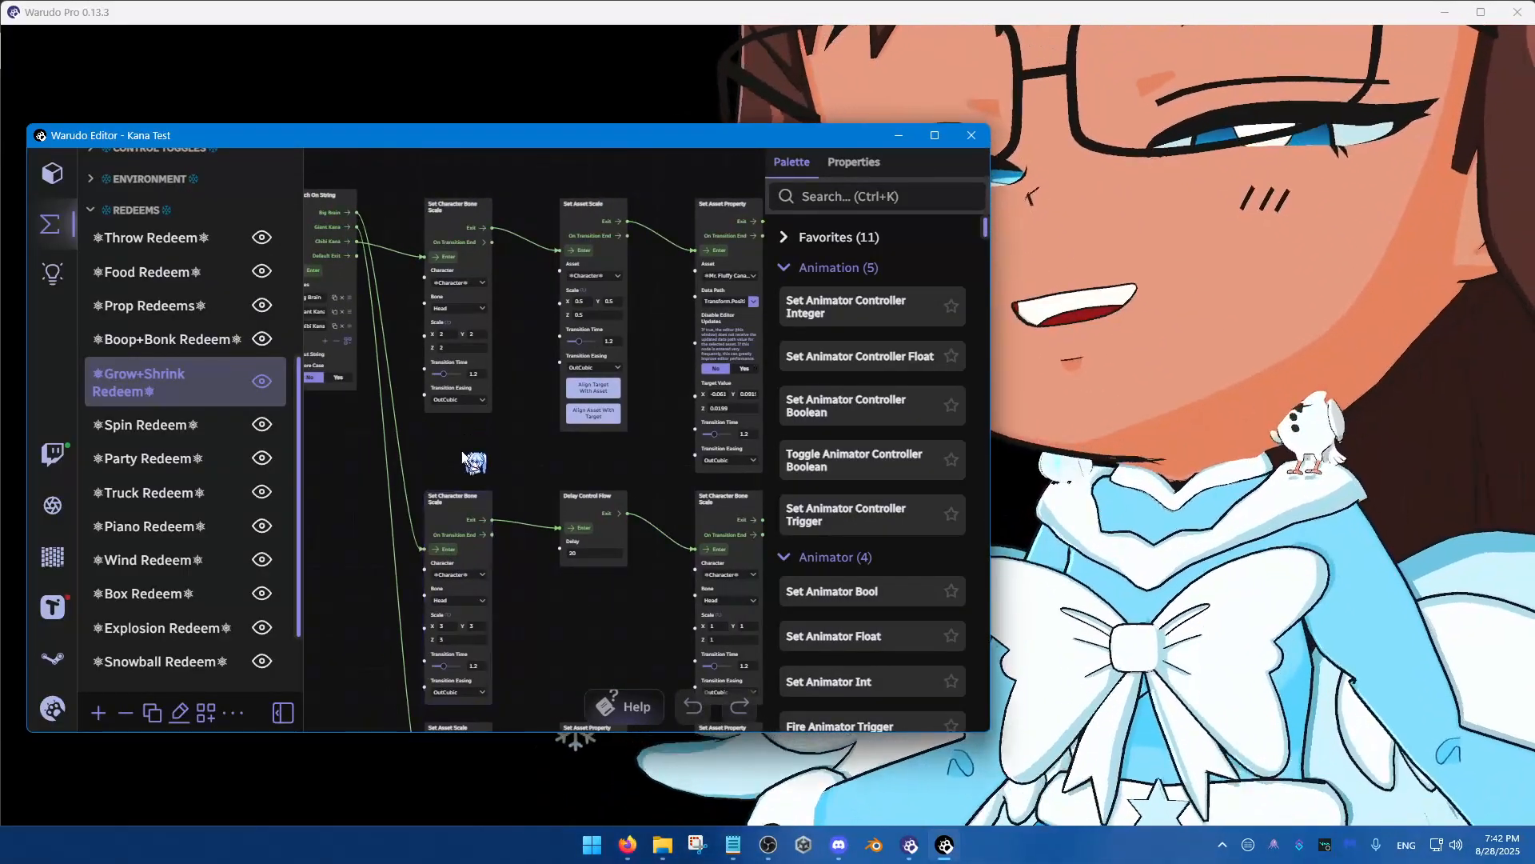
scroll(458, 449, "down", 1)
scroll(412, 431, "down", 2)
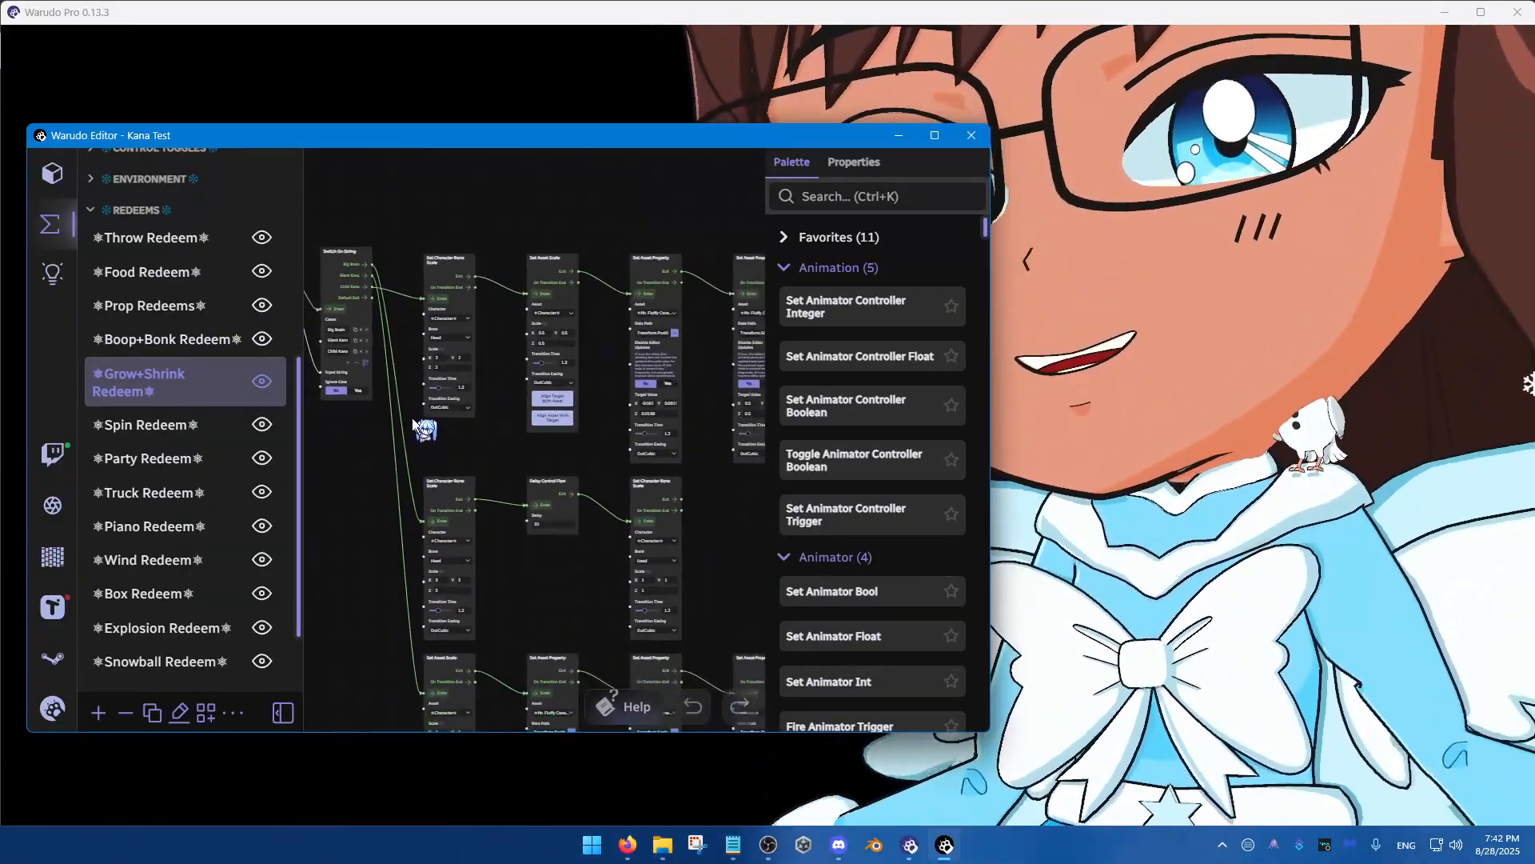
left_click_drag(412, 425, 444, 450)
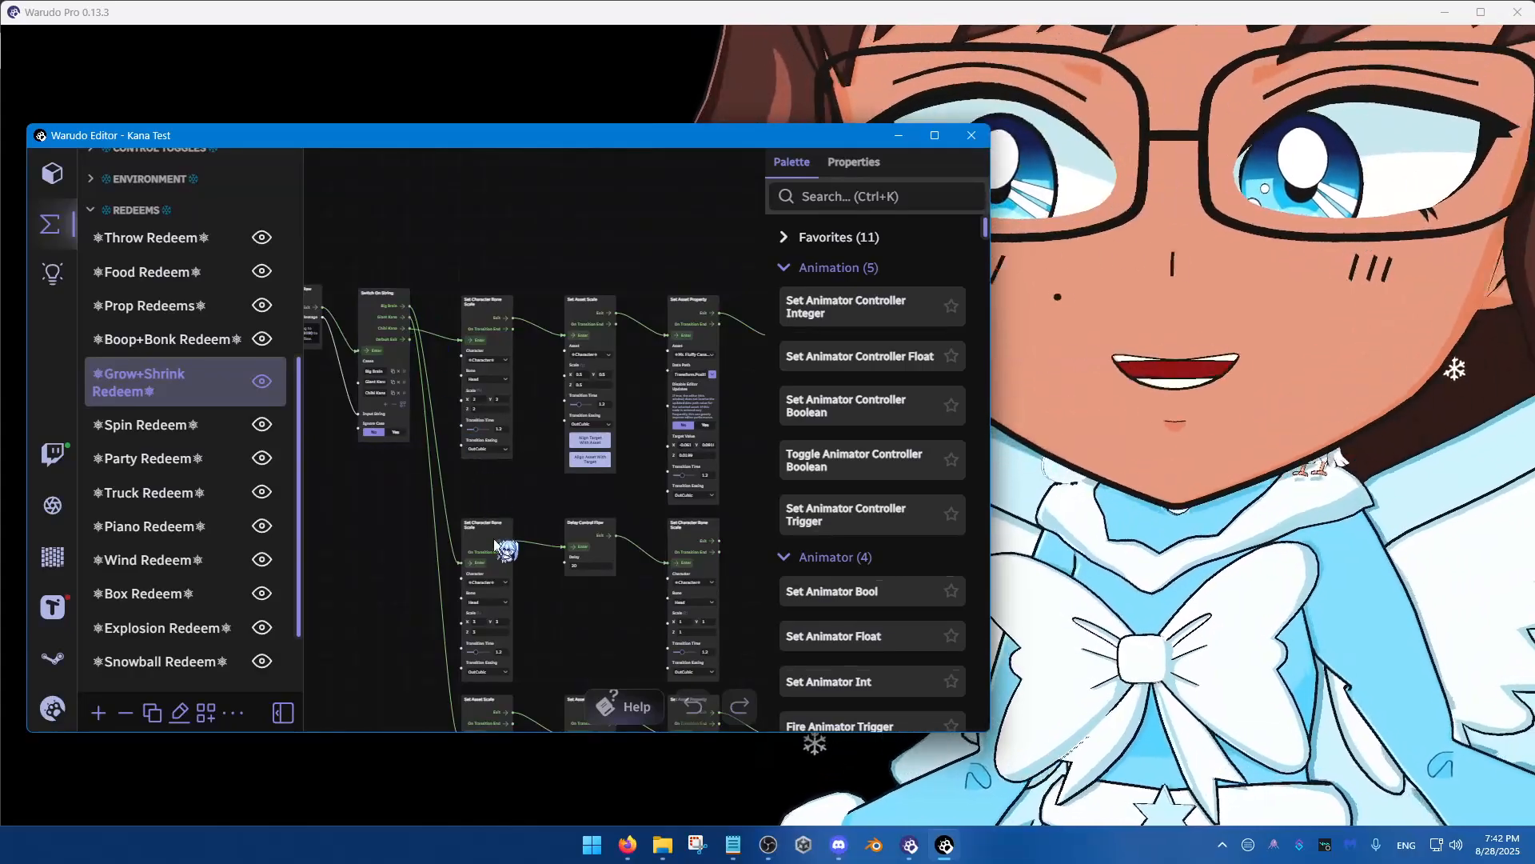
scroll(431, 529, "down", 3)
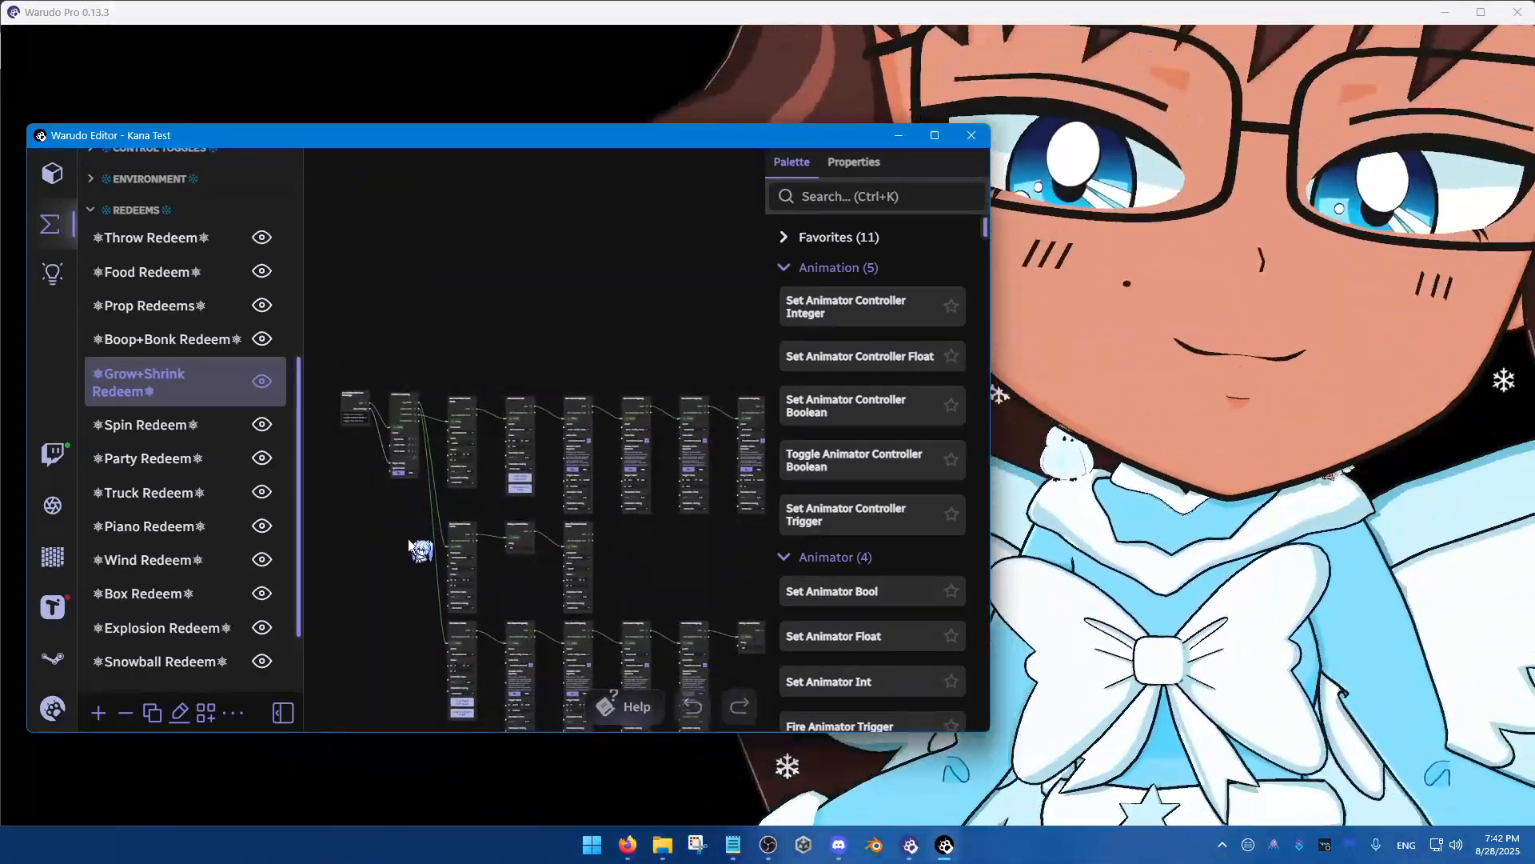
scroll(392, 504, "up", 4)
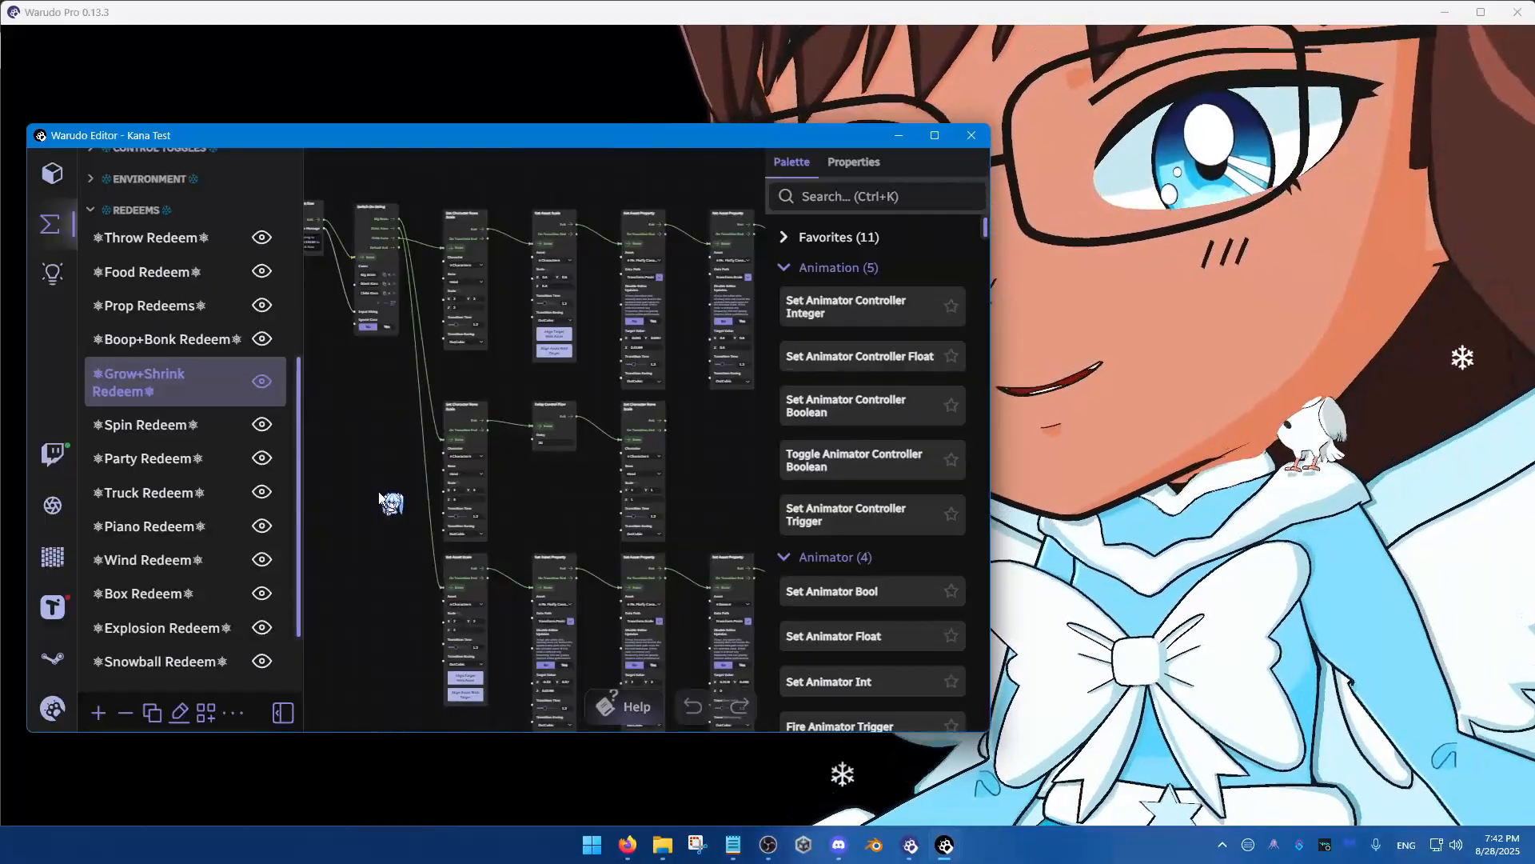
scroll(392, 500, "down", 2)
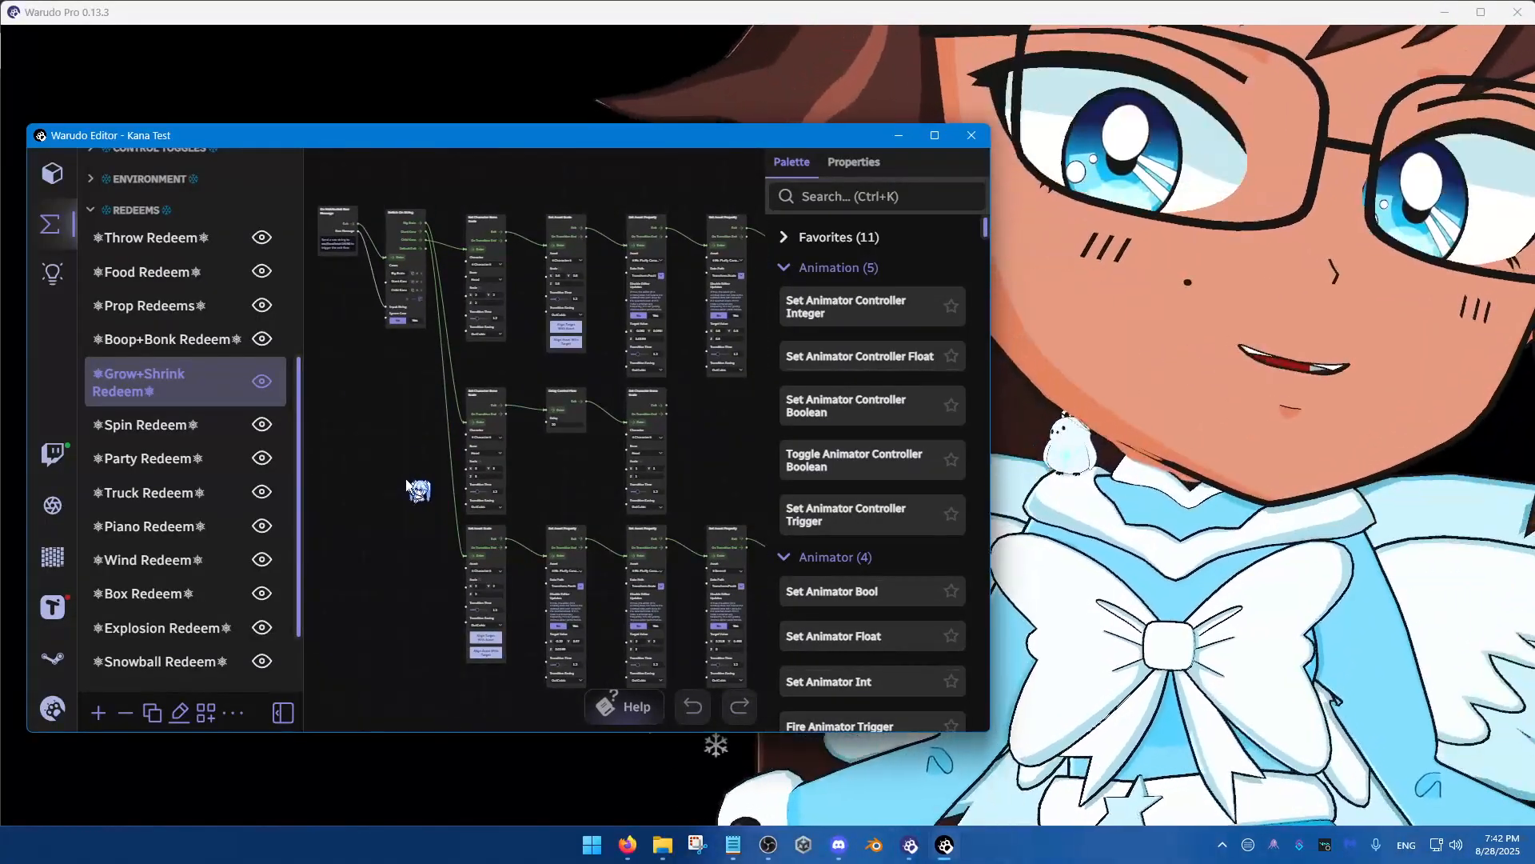
scroll(410, 462, "up", 1)
scroll(602, 456, "up", 5)
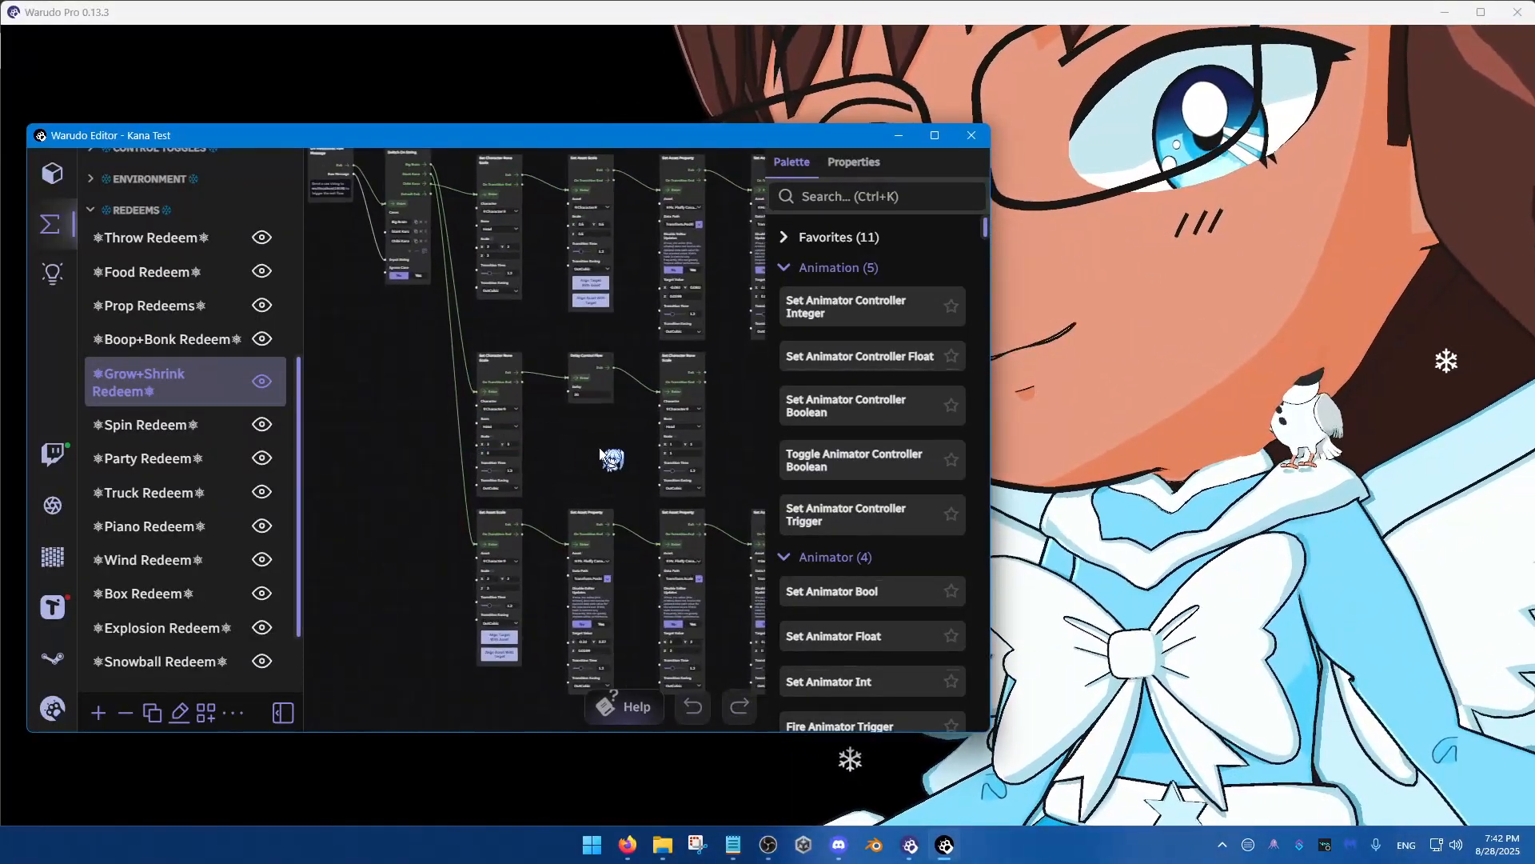
scroll(538, 529, "up", 2)
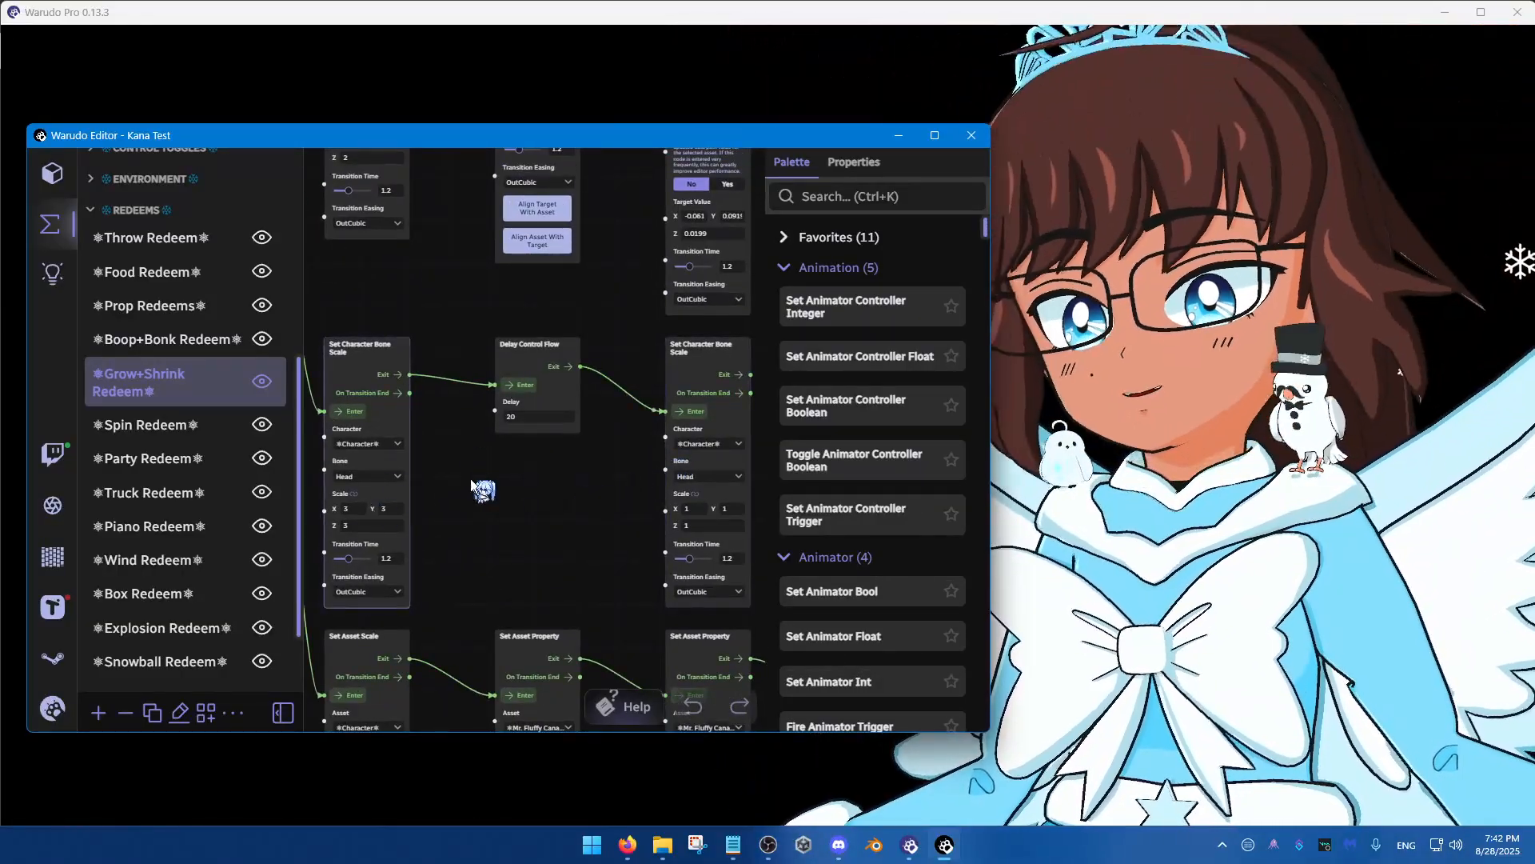
scroll(480, 488, "down", 1)
left_click_drag(409, 326, 602, 427)
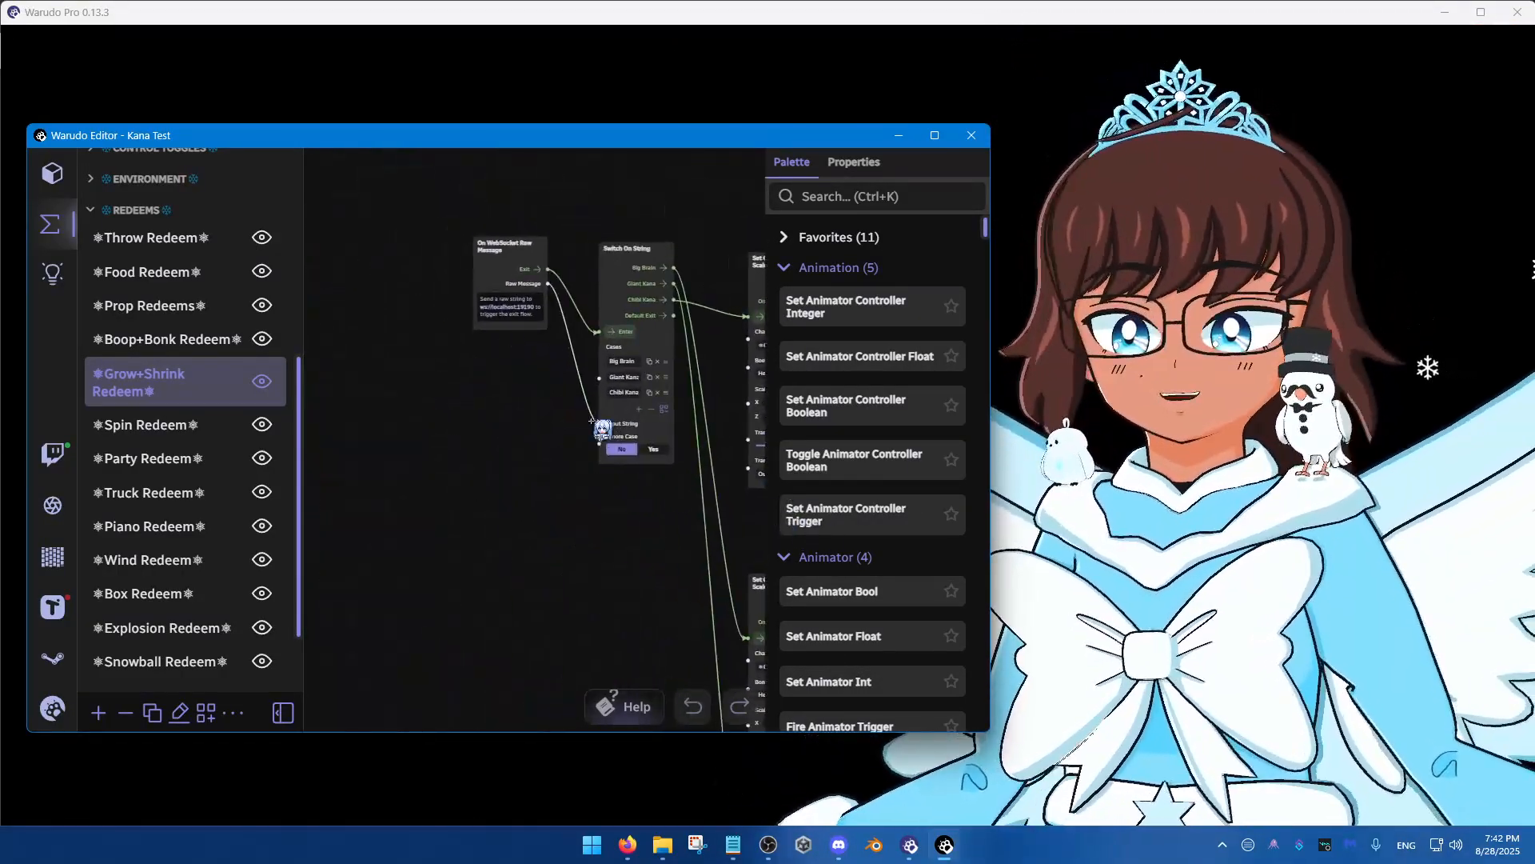
Close the Grow+Shrink Redeem blueprint, collapse the Redeems group and return to the scene assets
left_click(189, 363)
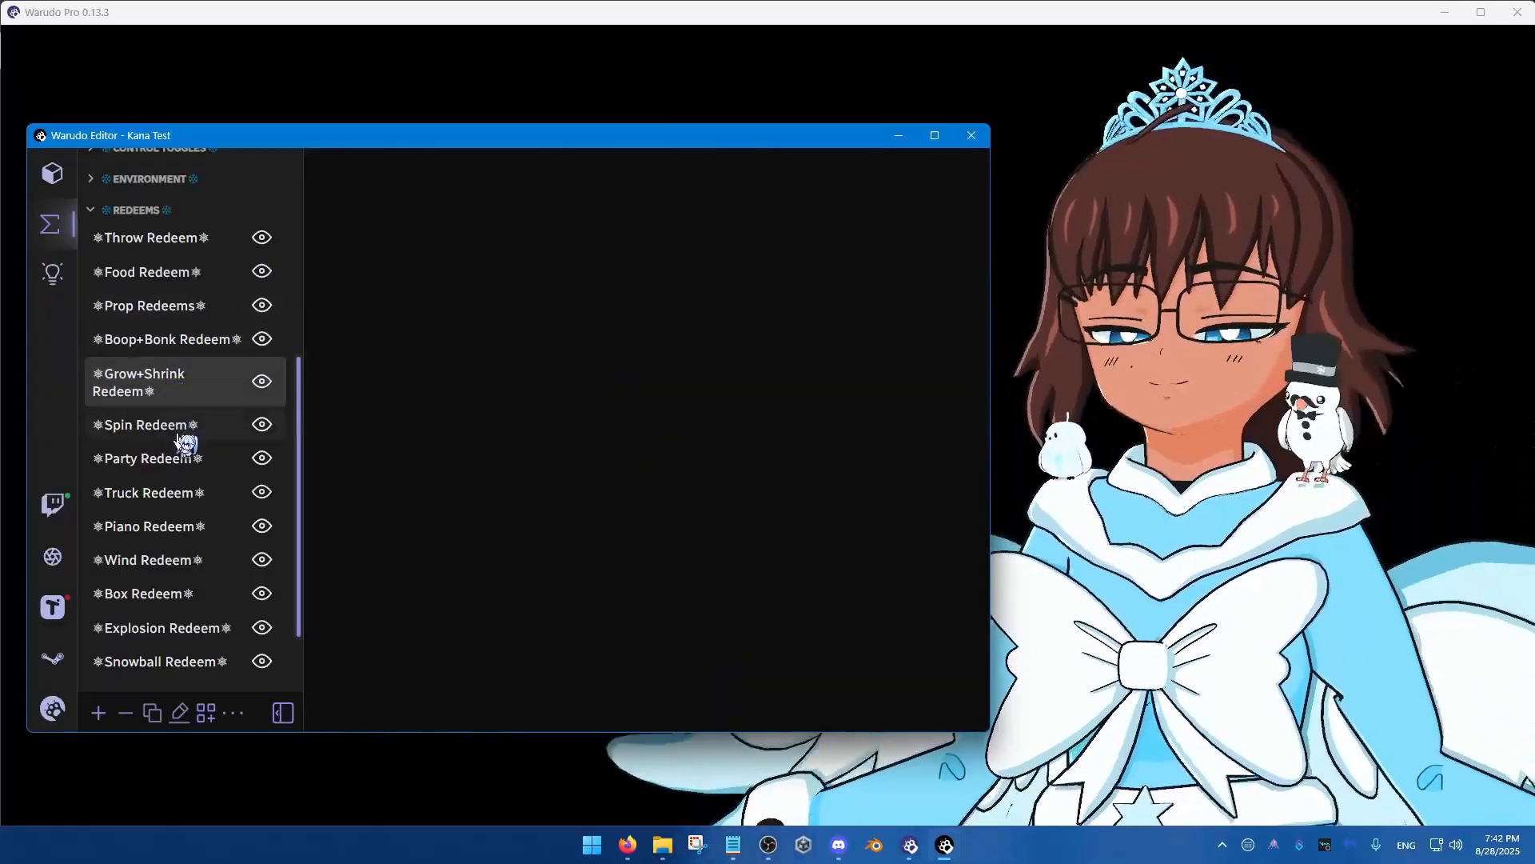
scroll(177, 439, "down", 2)
scroll(197, 489, "up", 5)
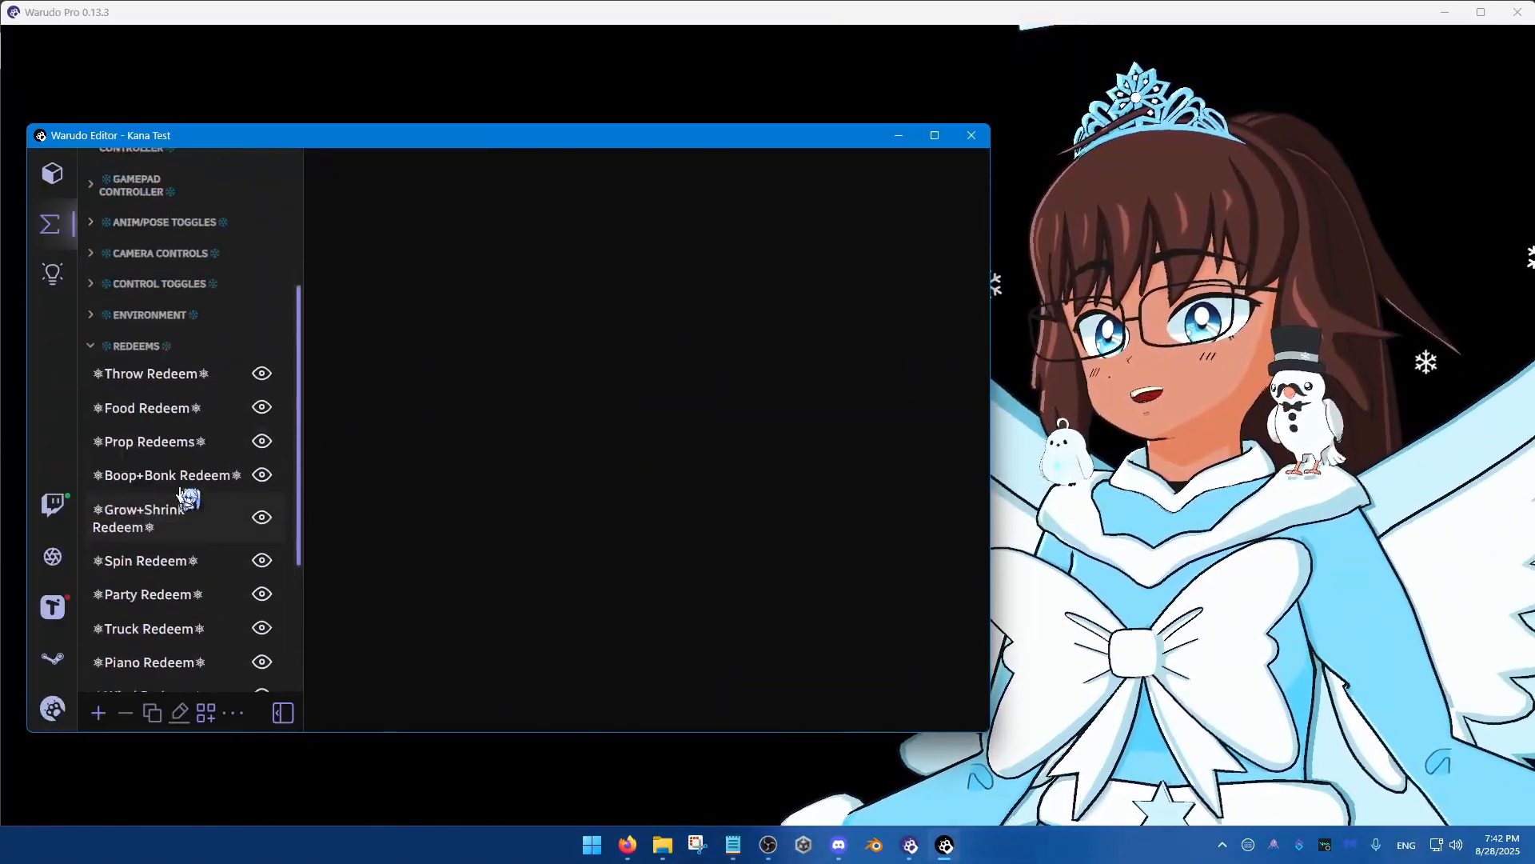
left_click(175, 390)
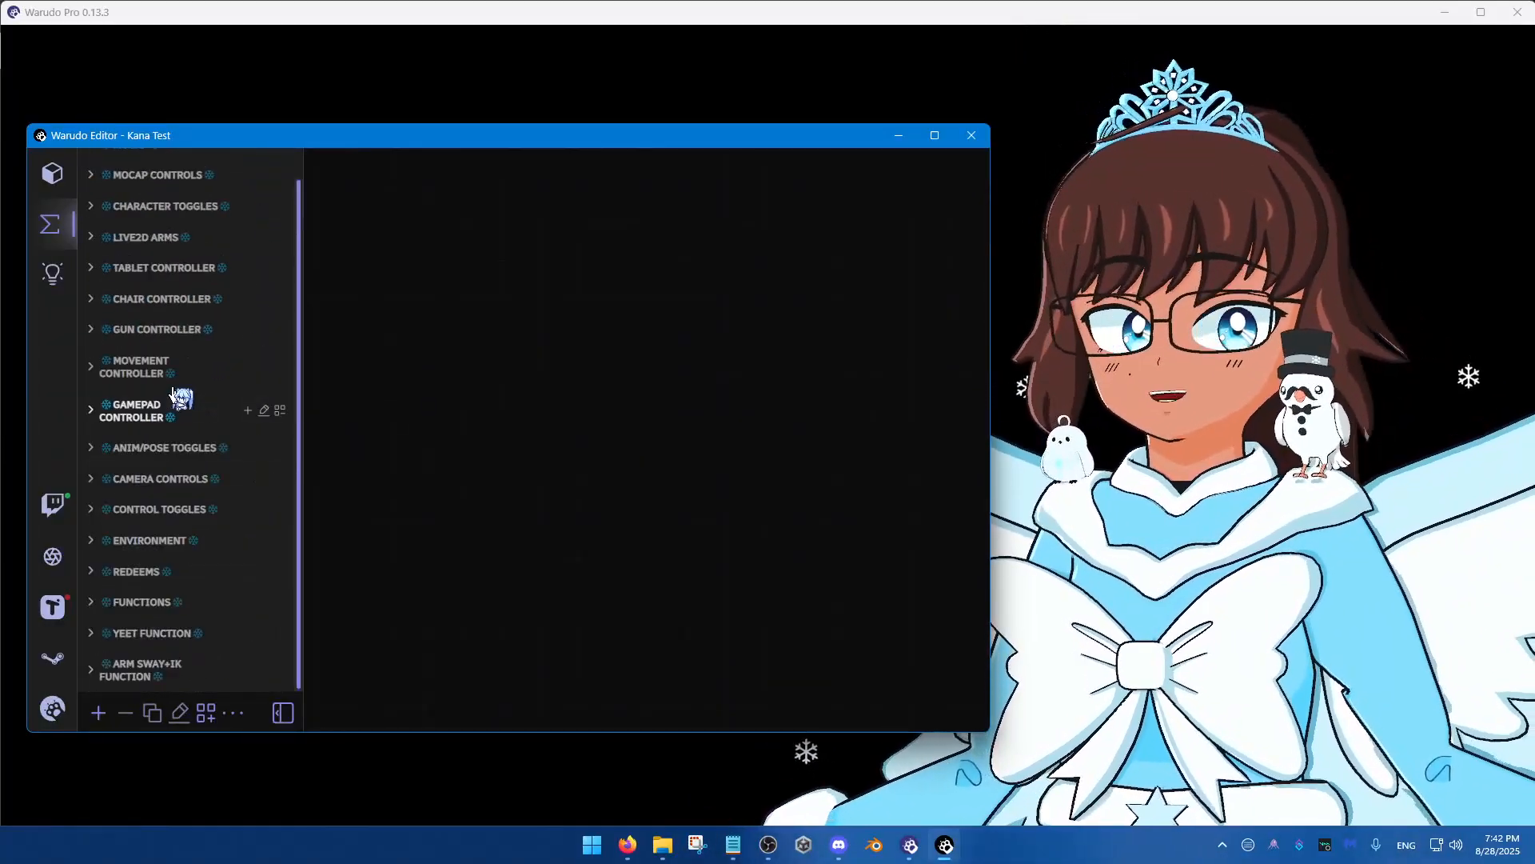
left_click(49, 184)
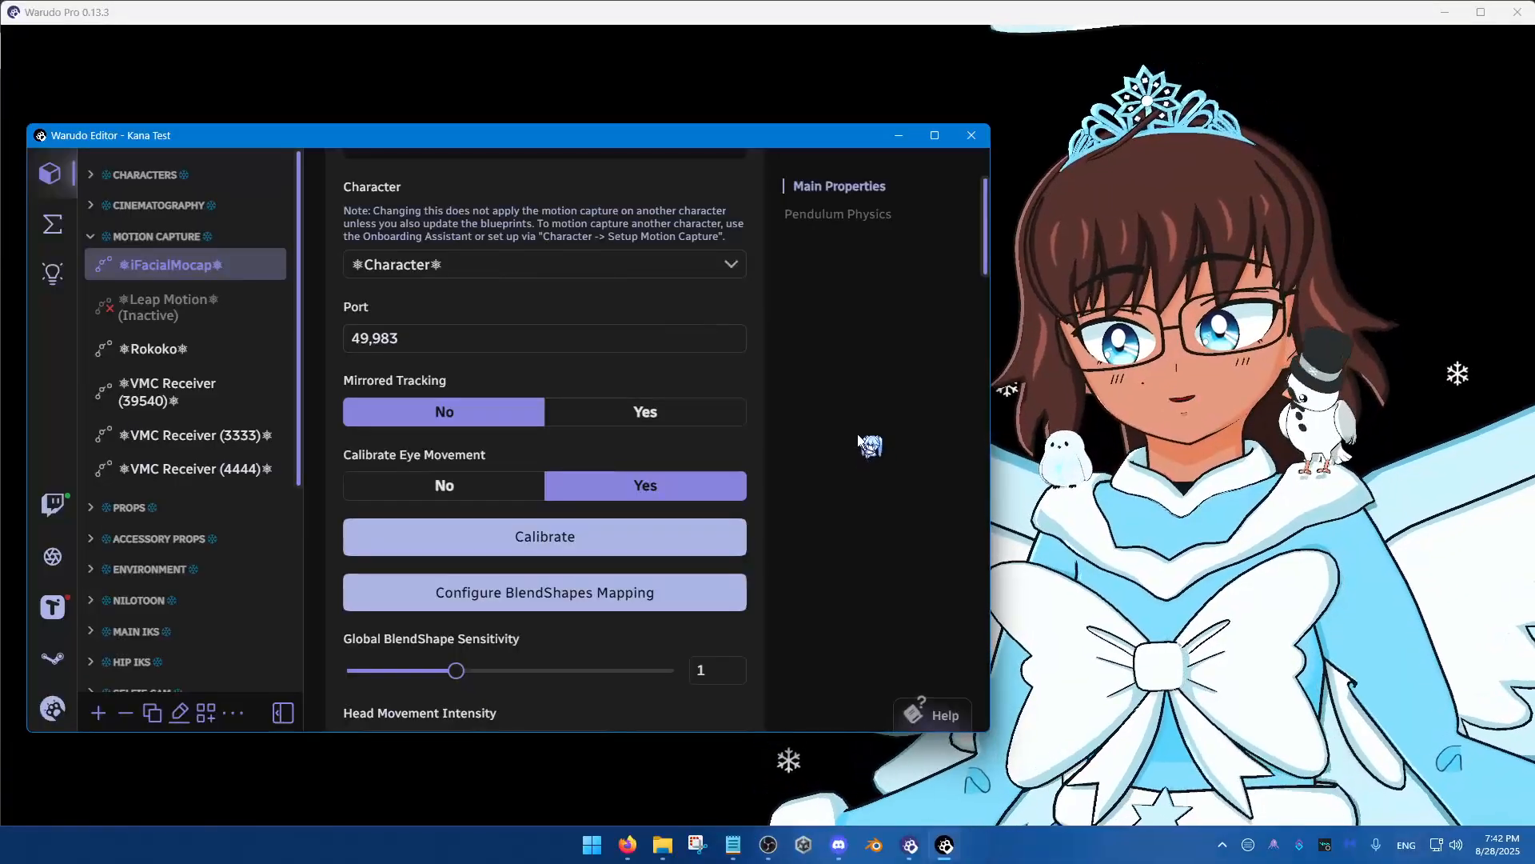
Bring the Warudo avatar window forward, switch to Streamer.bot, collapse 3D VTuber Actions and place its window beside the avatar
left_click(909, 845)
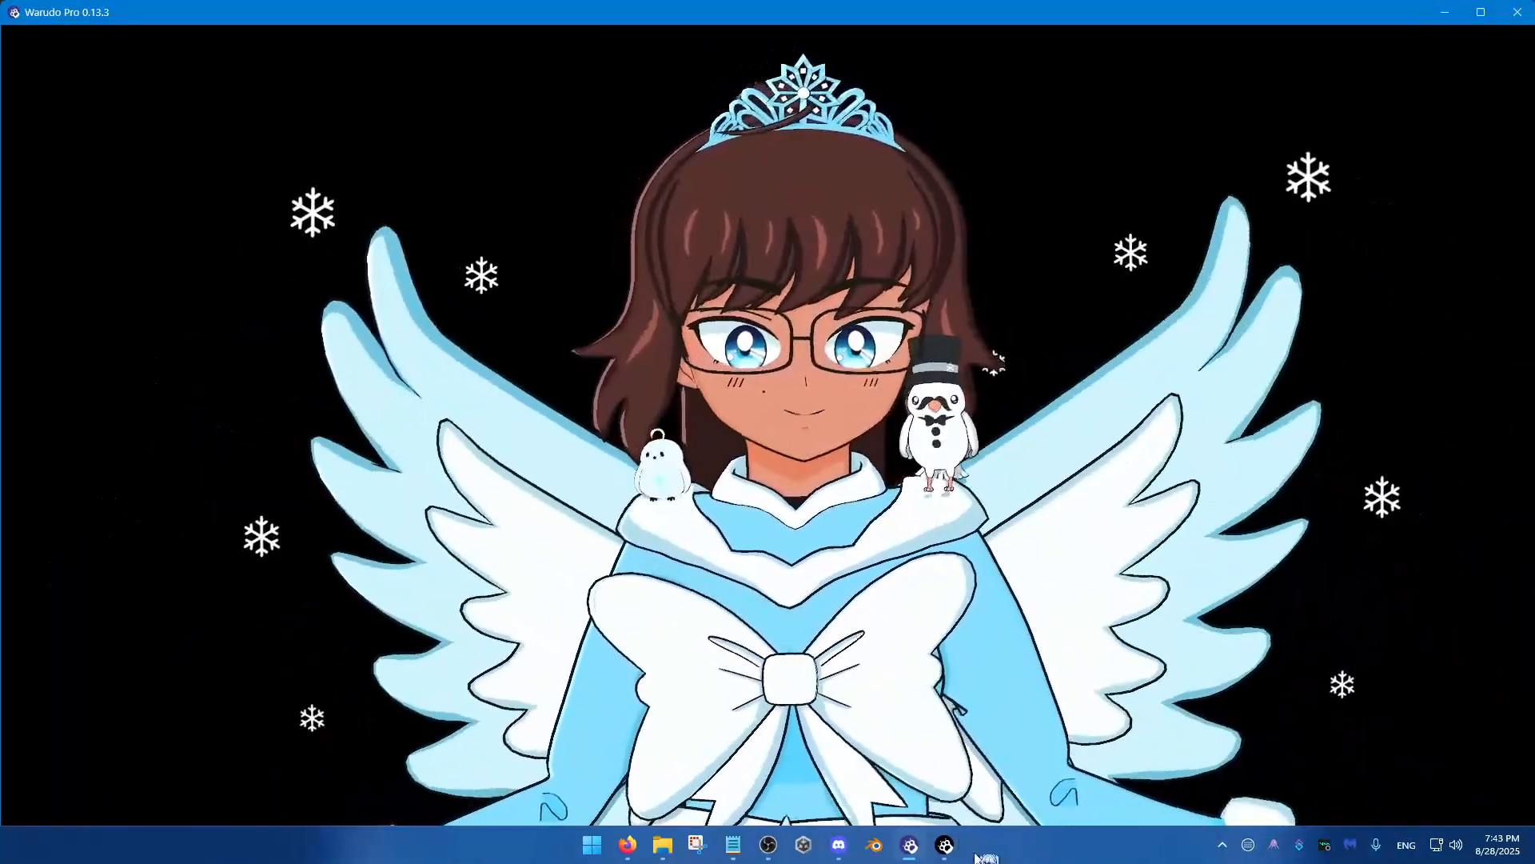
left_click(1283, 833)
left_click(515, 352)
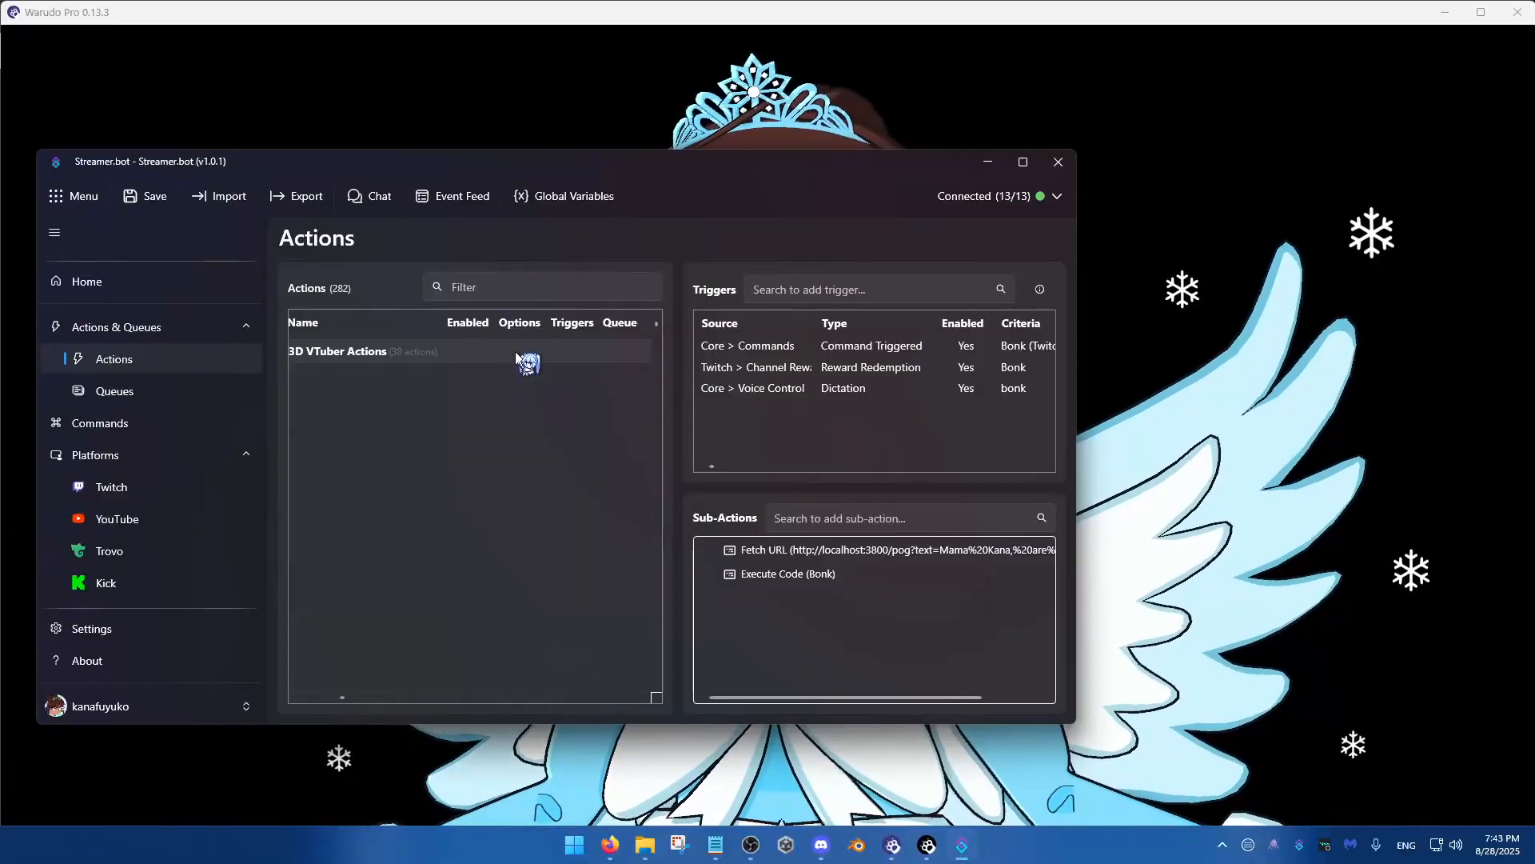
left_click_drag(540, 167, 1402, 228)
Browse the action groups and look through the actions inside 3D VTuber Actions, leaving that group collapsed
scroll(1318, 496, "down", 15)
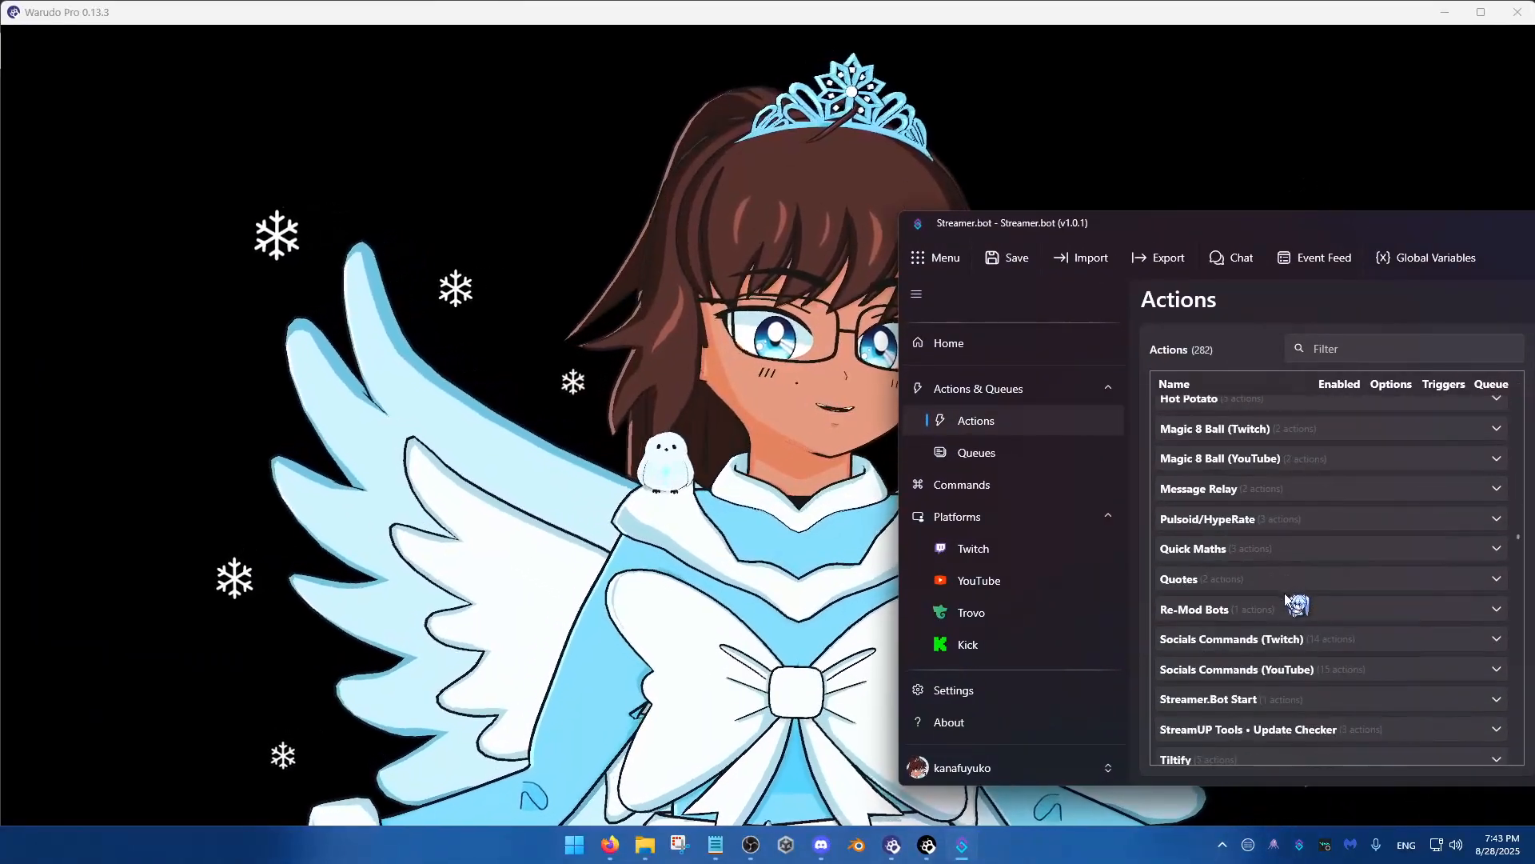
scroll(1285, 632, "up", 5)
scroll(1293, 626, "up", 10)
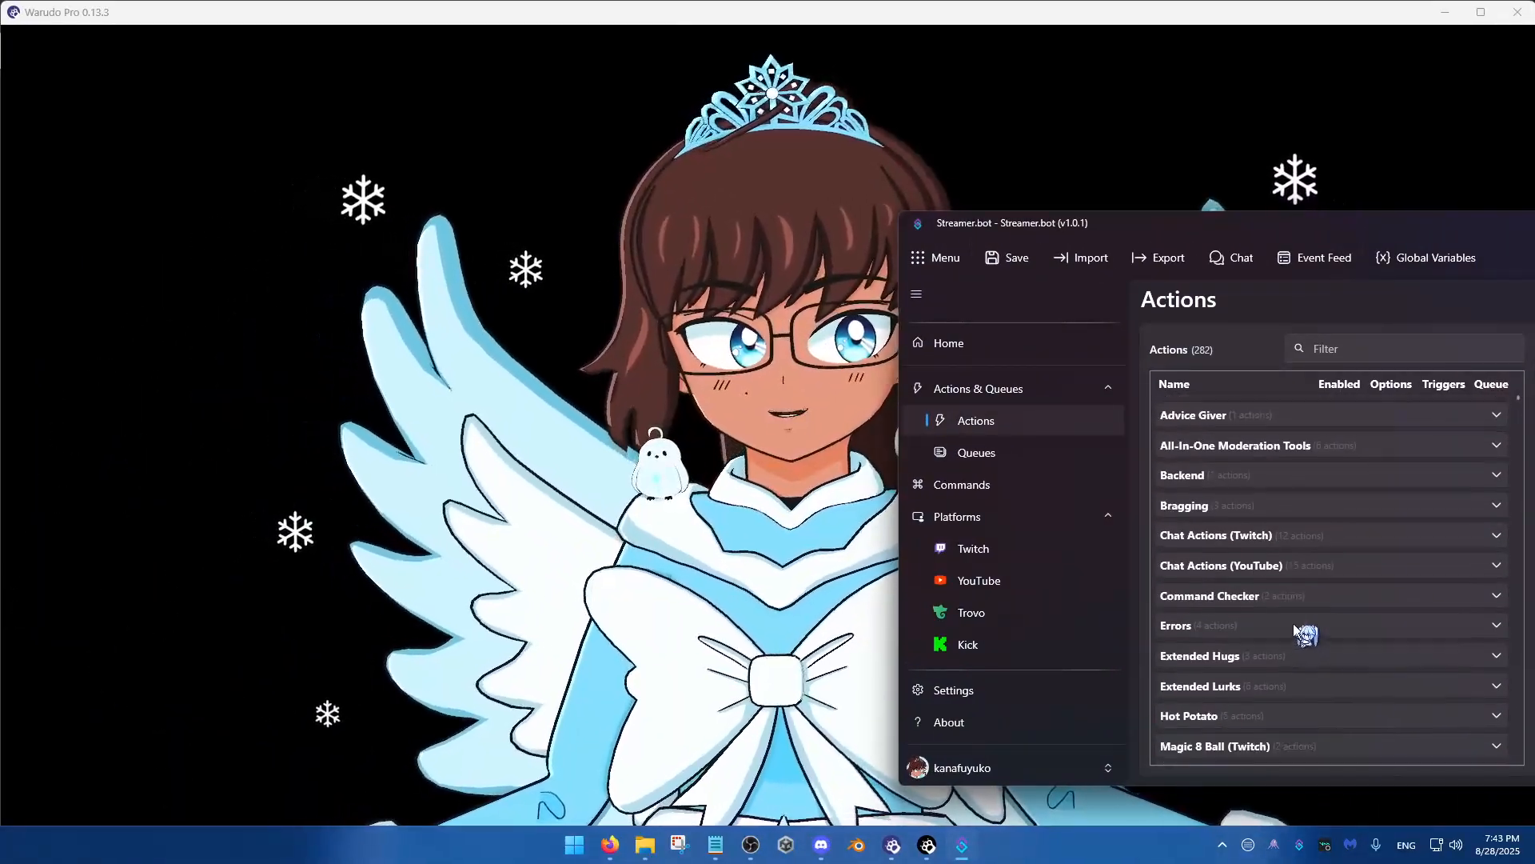
left_click(1271, 411)
scroll(1267, 496, "down", 3)
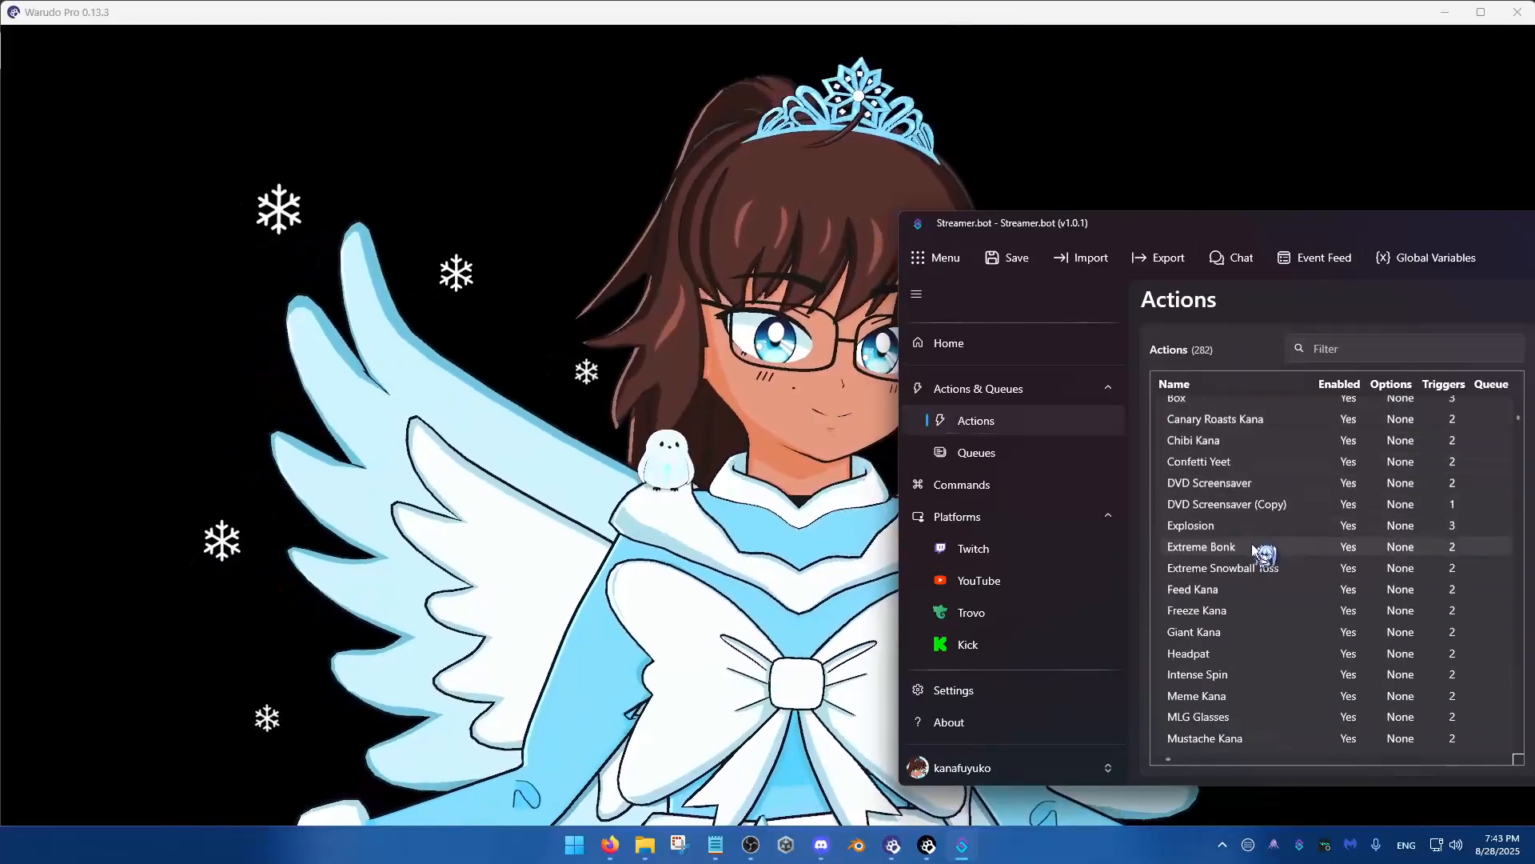
scroll(1248, 607, "down", 3)
scroll(1249, 607, "up", 3)
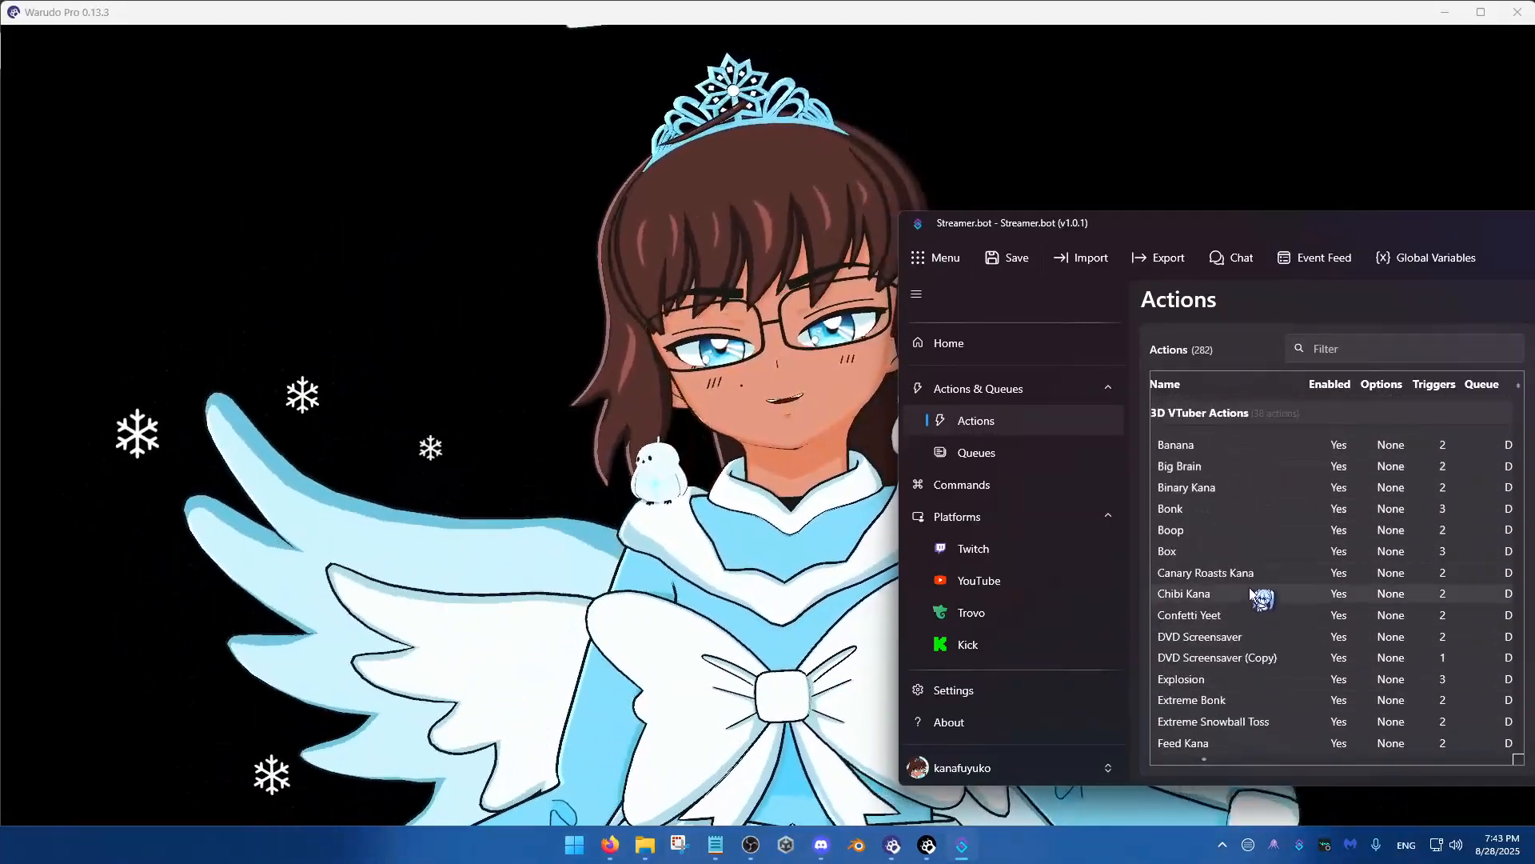
left_click(1244, 412)
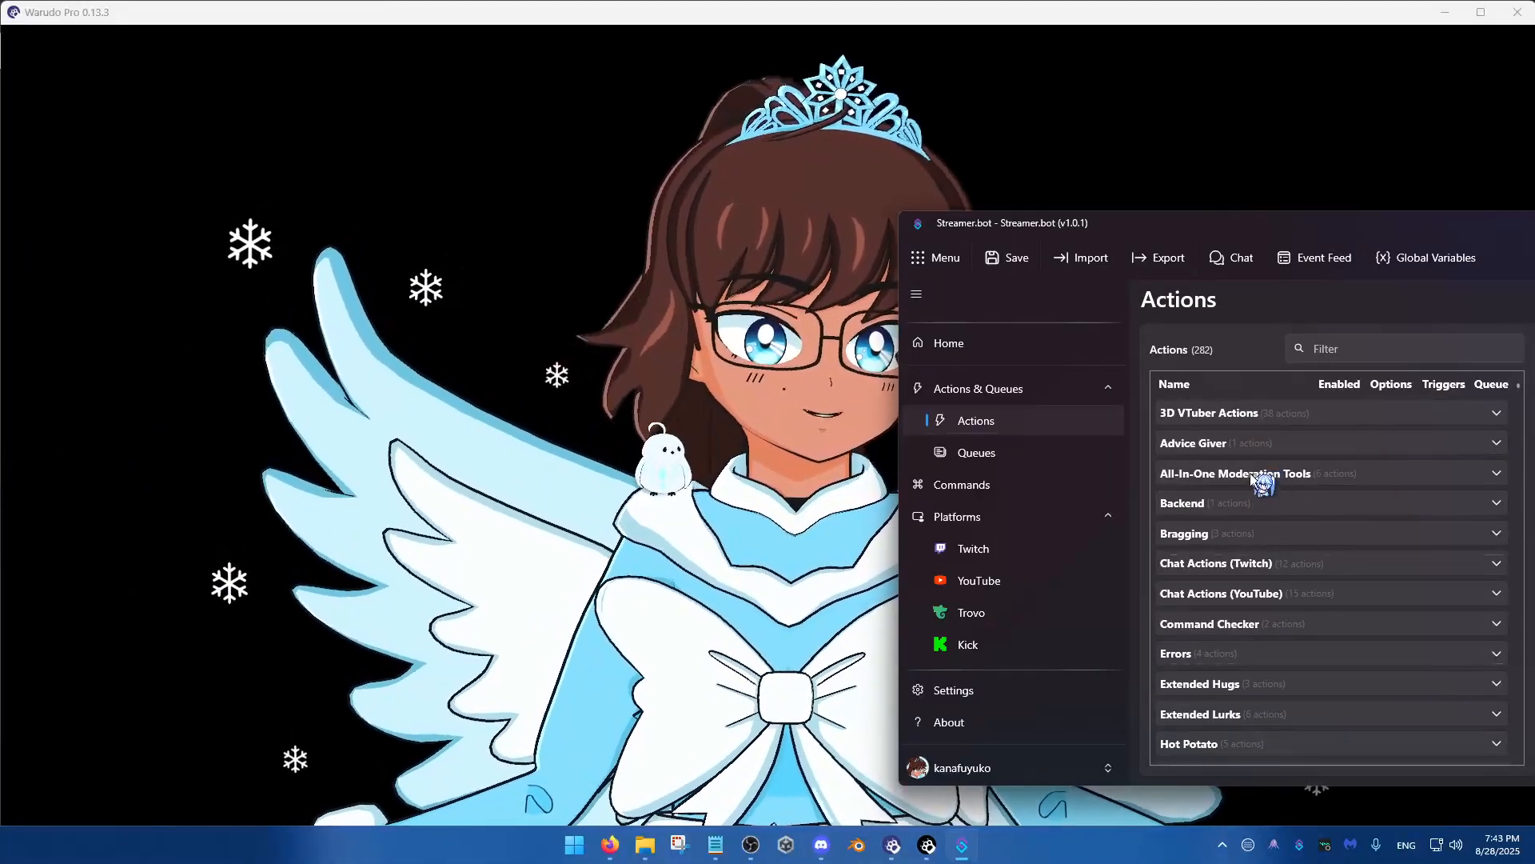
Look over the collapsed action groups once more and return to the Warudo avatar window
scroll(1205, 568, "down", 1)
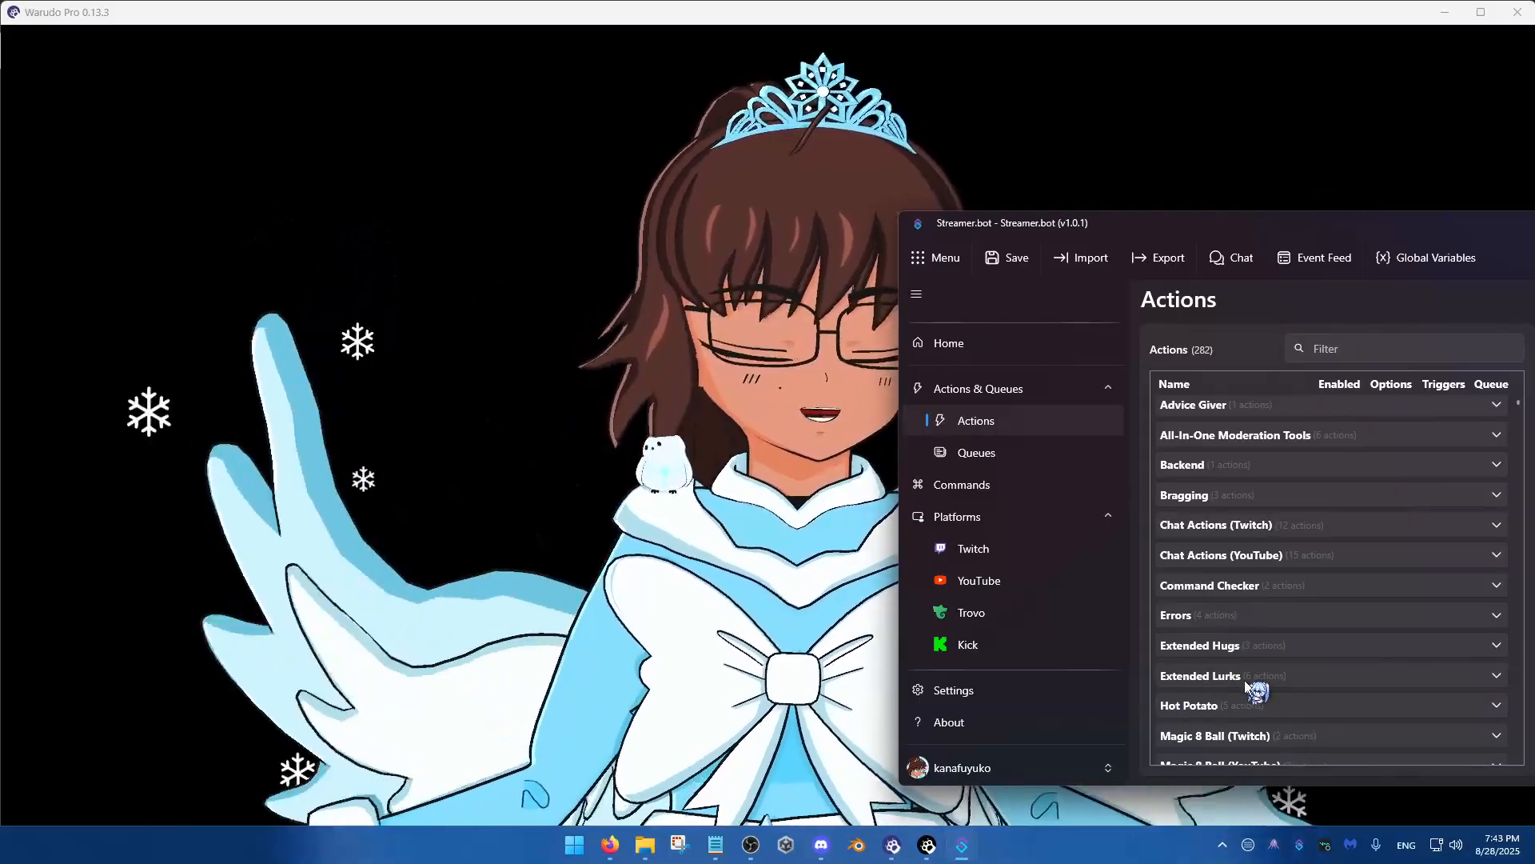
scroll(1246, 640, "down", 3)
scroll(1239, 559, "up", 4)
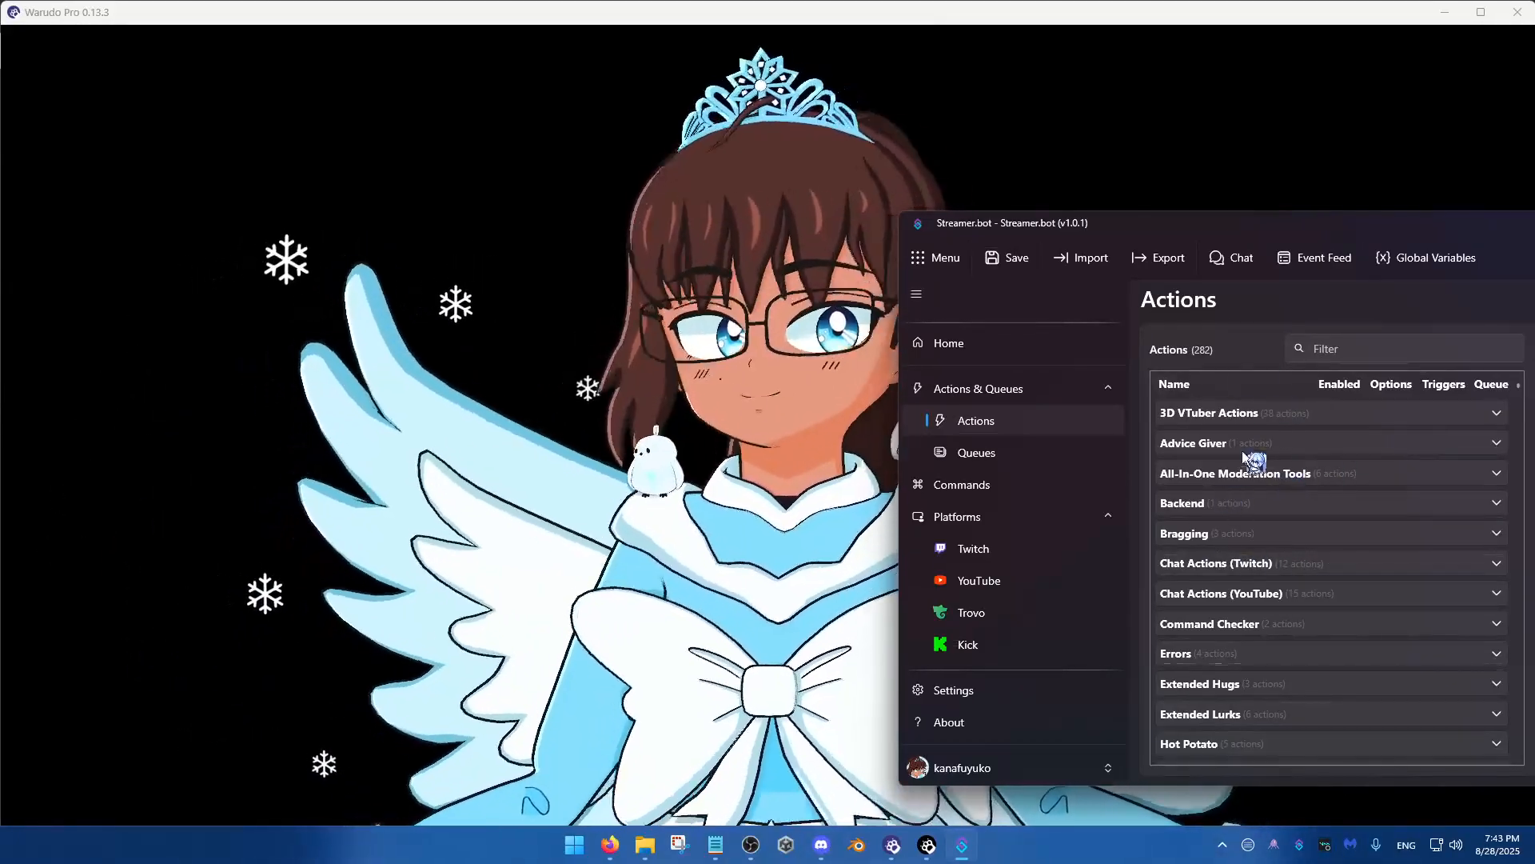
left_click_drag(1191, 221, 695, 176)
left_click(712, 87)
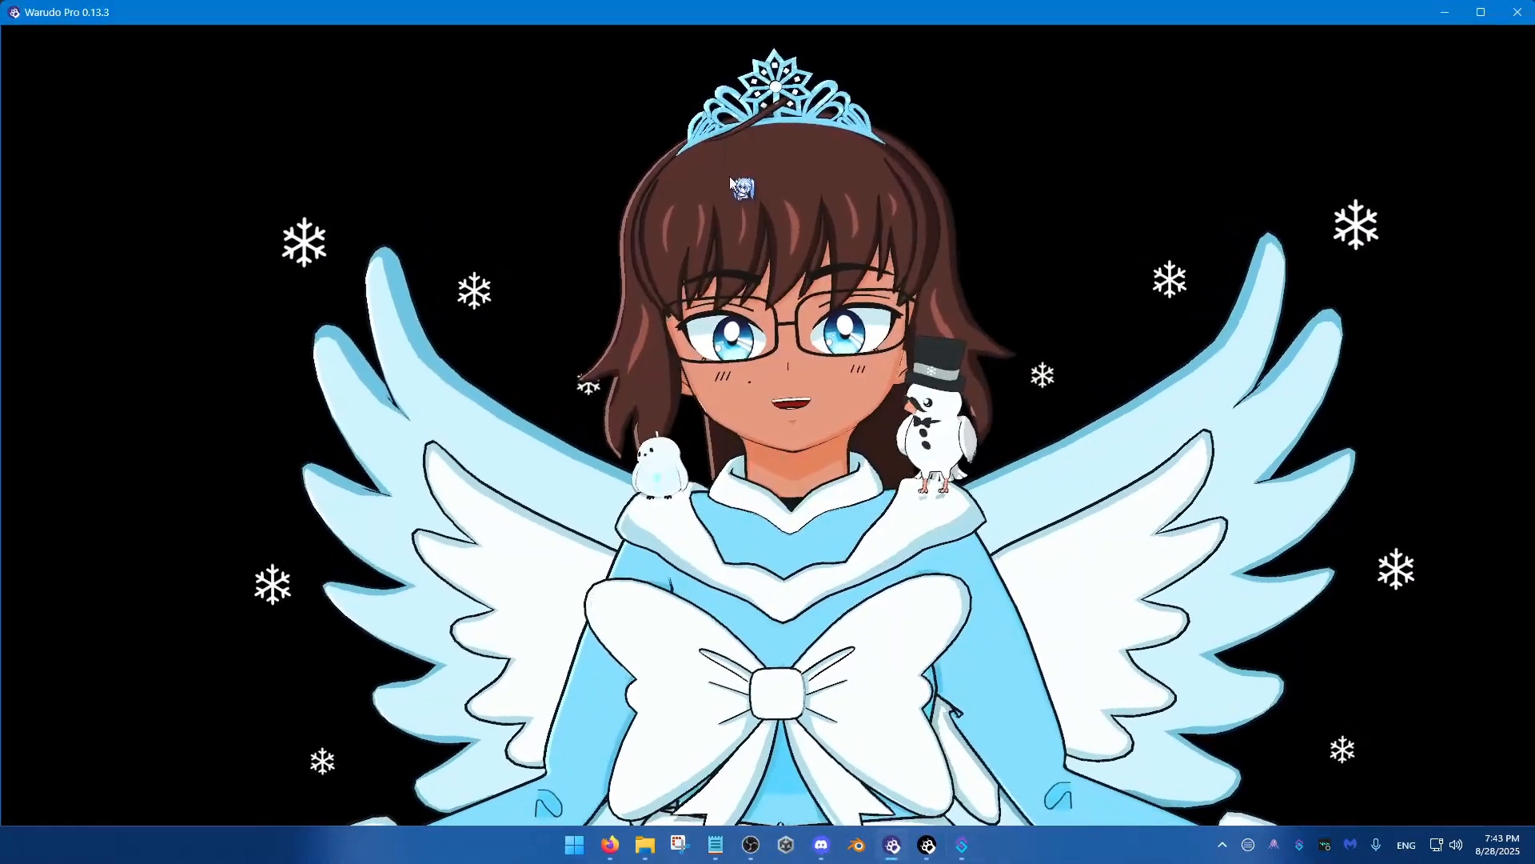